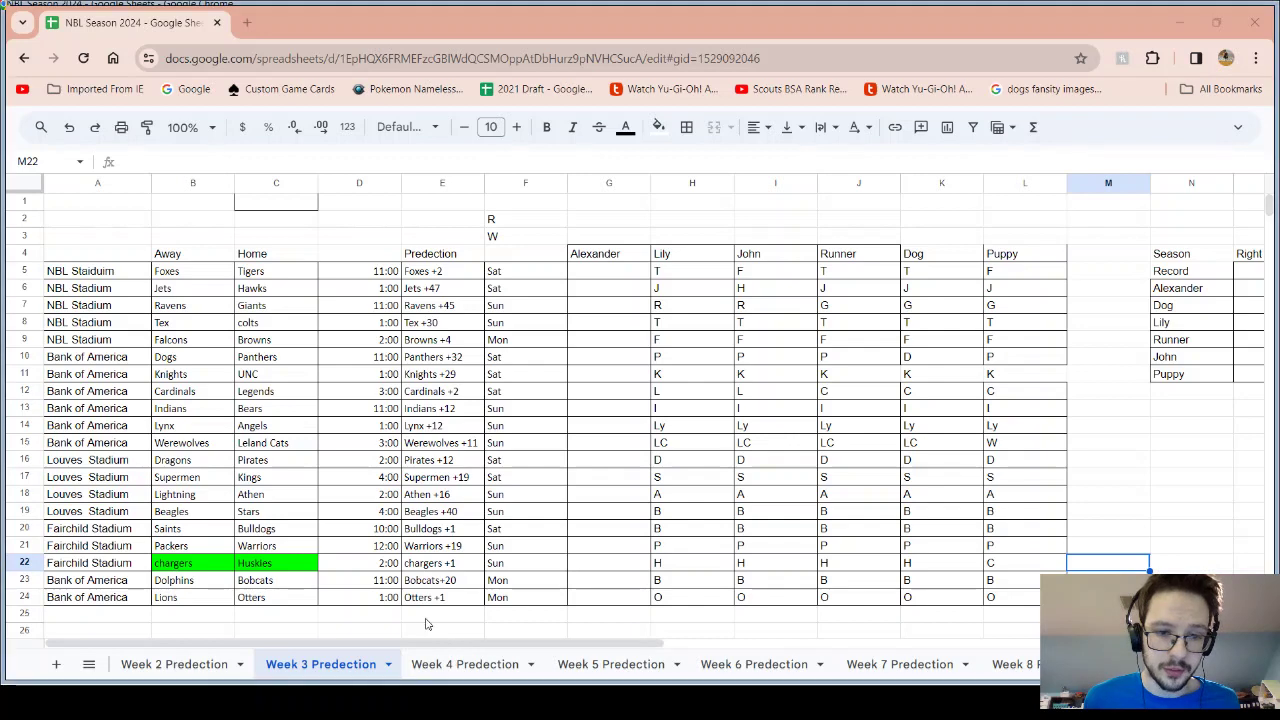
# On the Week 2 Predection sheet, change the Dogs–Tigers result to "Final/OT 114-111"
pyautogui.click(199, 668)
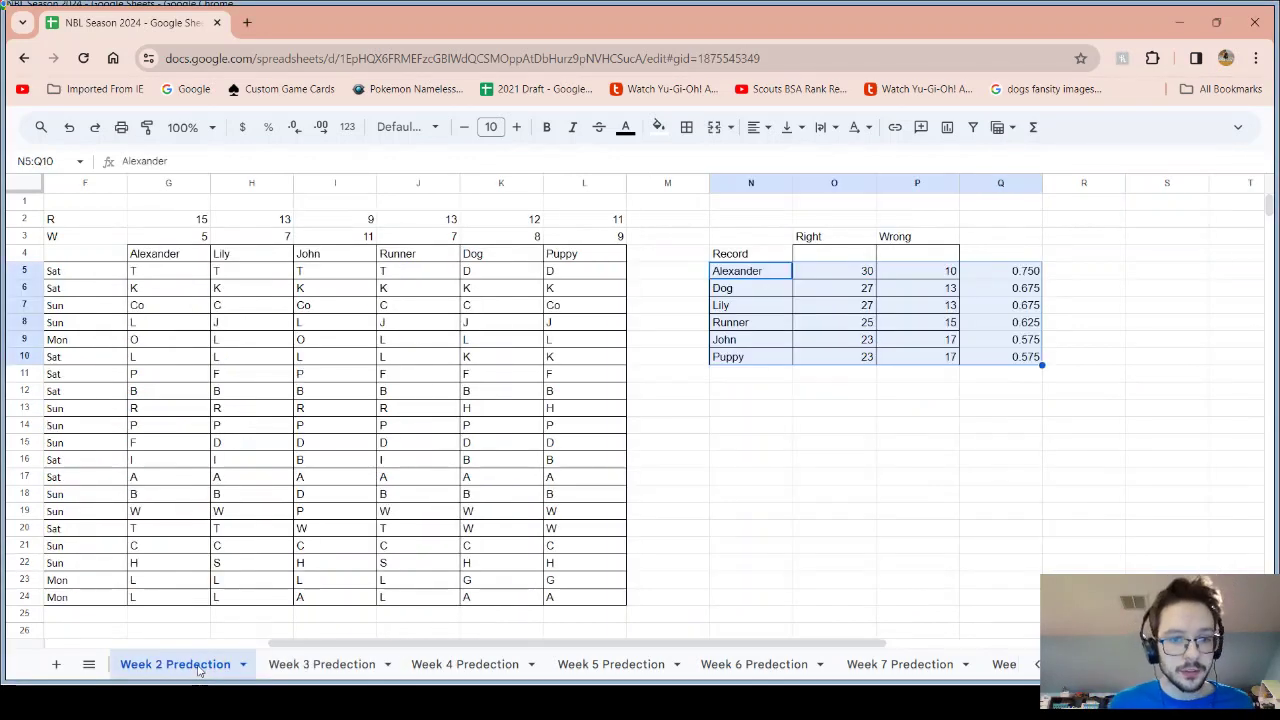
pyautogui.hscroll(-3, 220, 643)
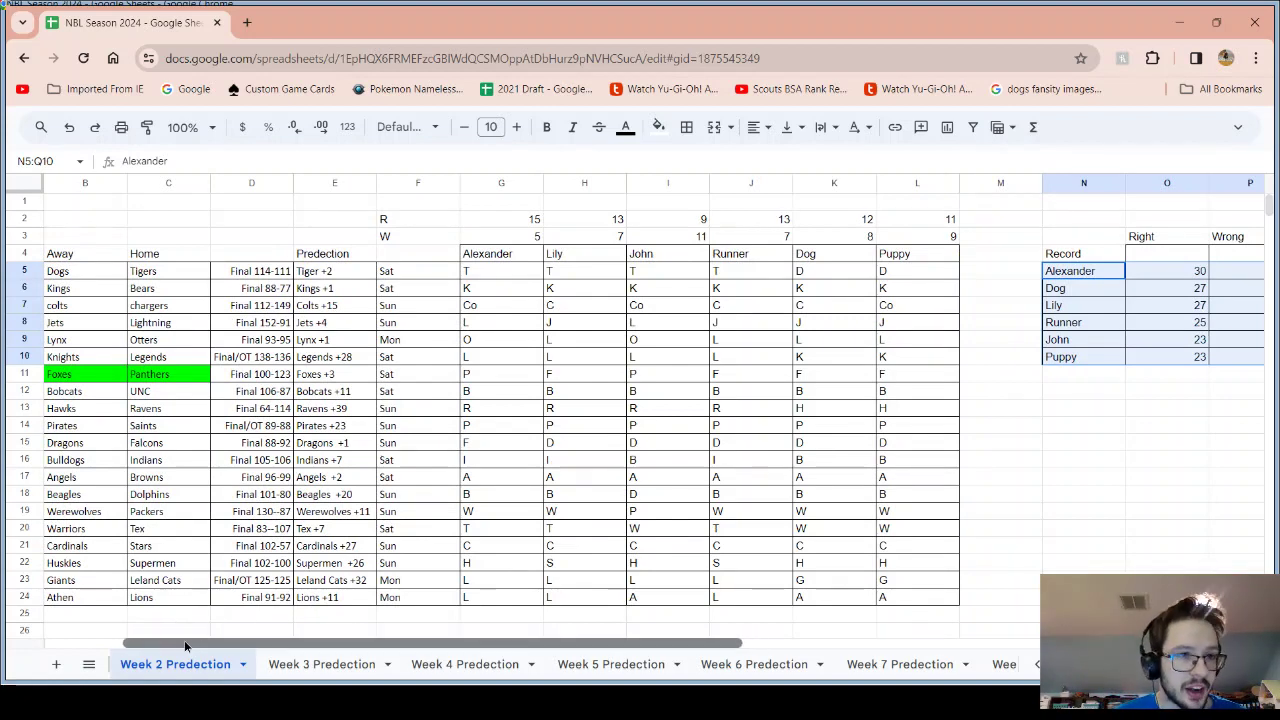
pyautogui.hscroll(-1, 207, 646)
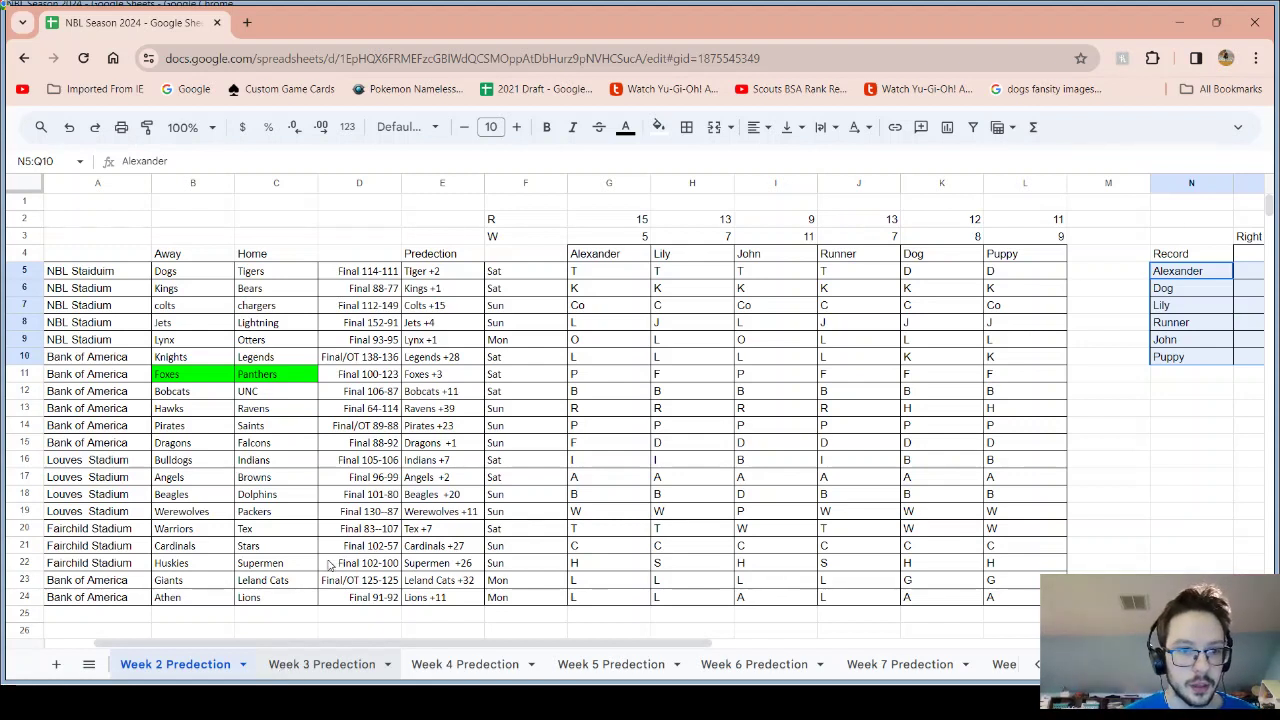
pyautogui.click(360, 277)
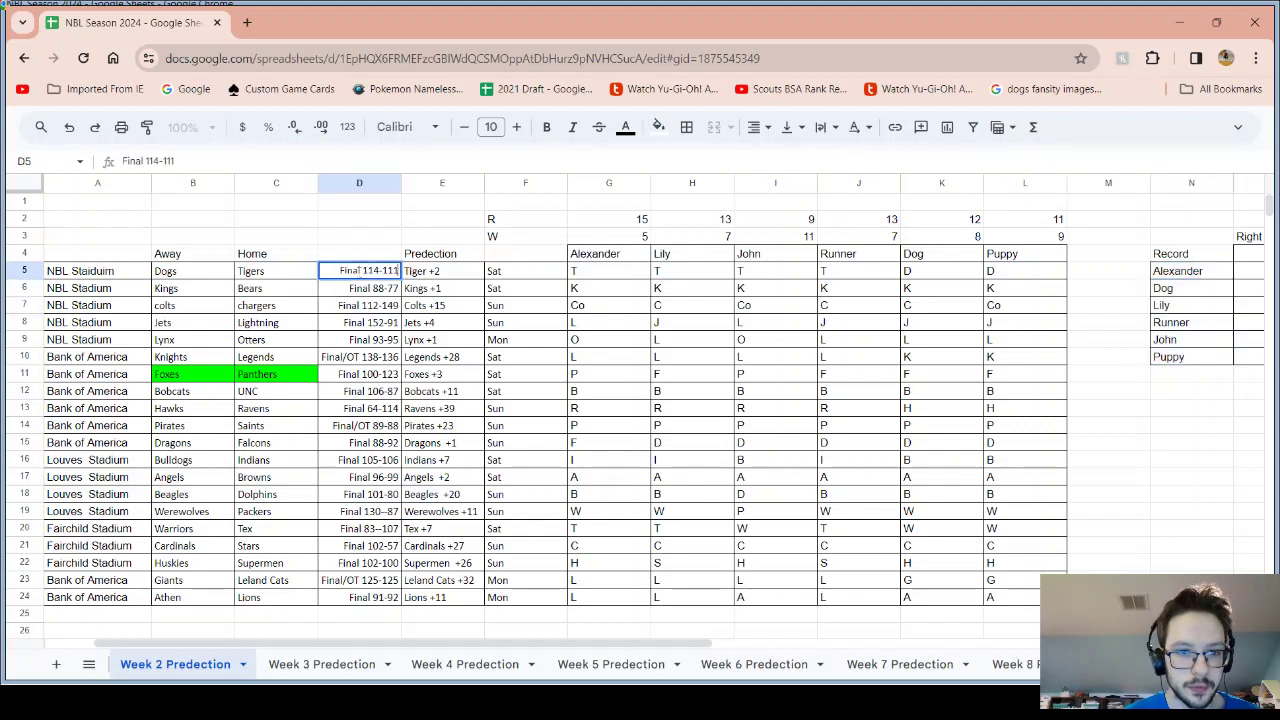
pyautogui.doubleClick(359, 272)
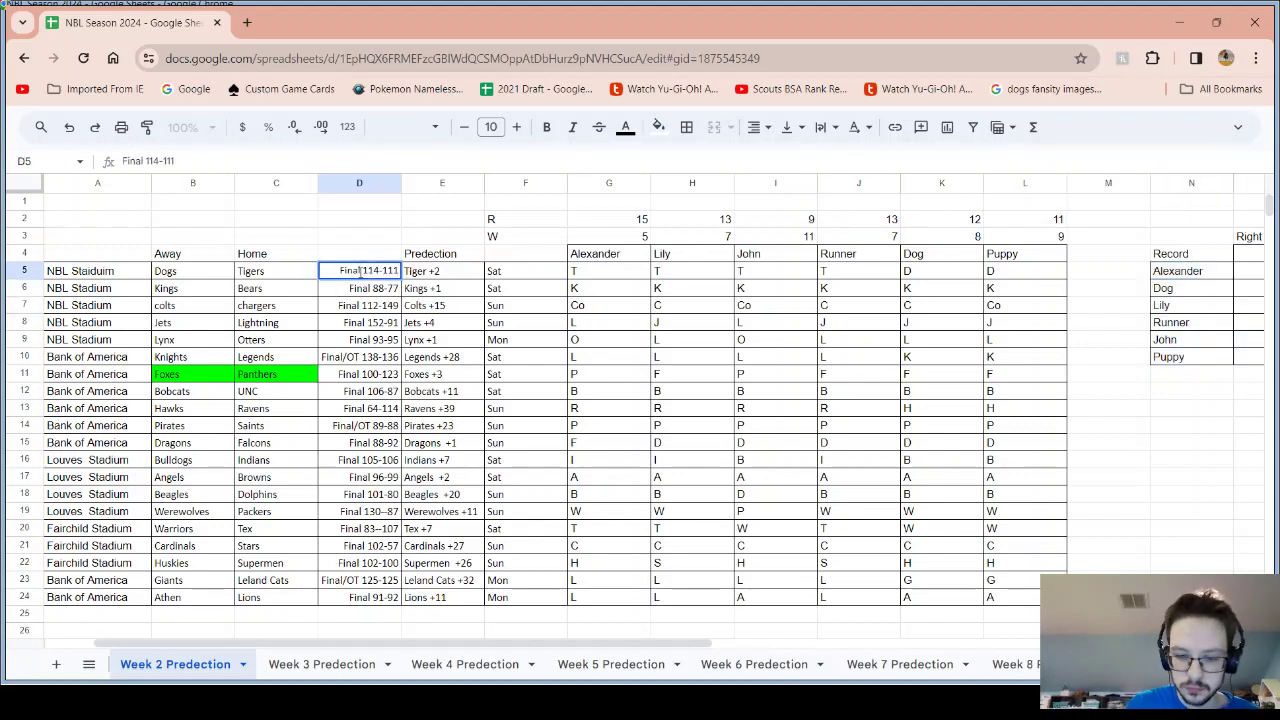
pyautogui.write('/OT')
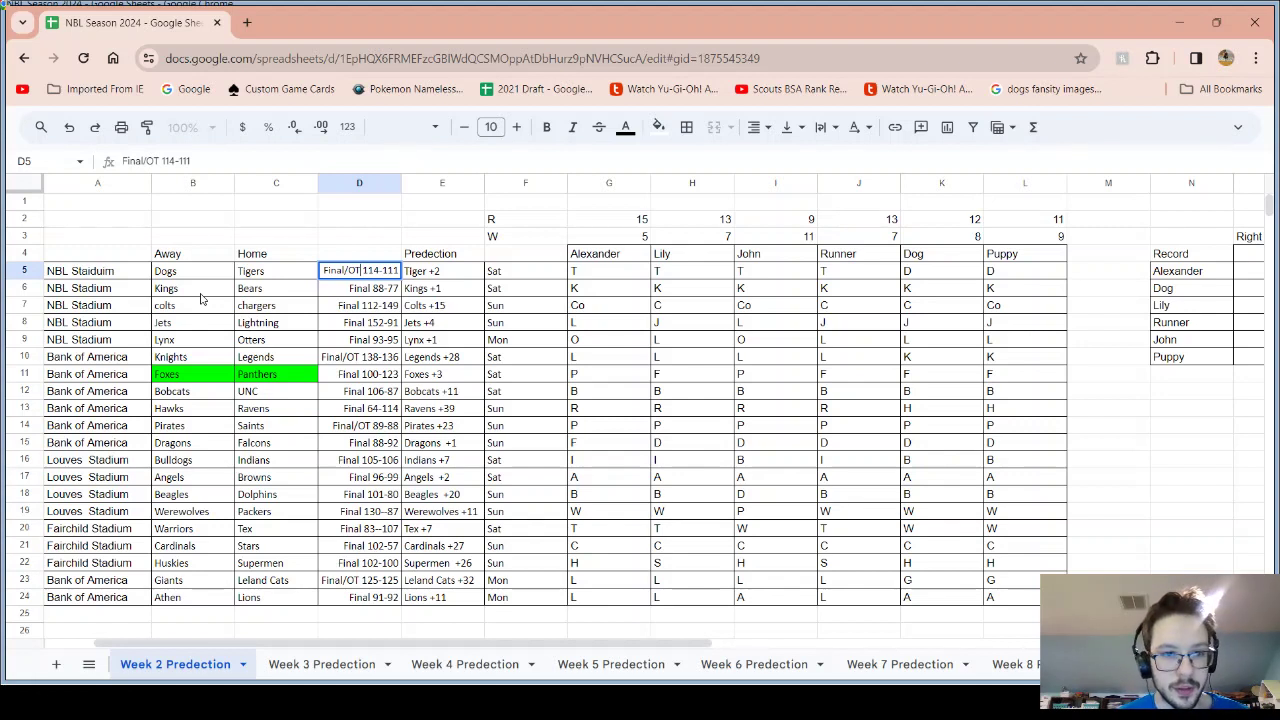
# Review the Week 2 matchups Kings–Bears, Knights–Legends, Foxes–Panthers, Bulldogs–Indians and Warriors–Tex
pyautogui.moveTo(207, 291); pyautogui.dragTo(257, 294)
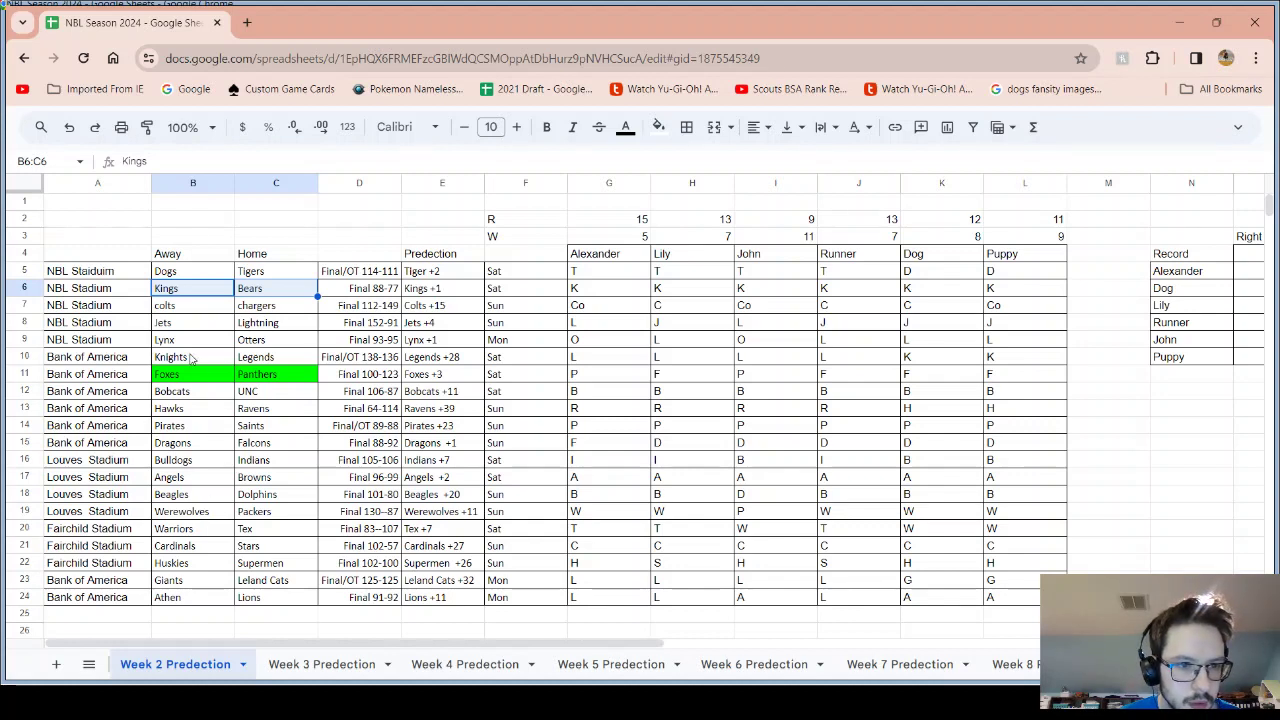
pyautogui.moveTo(190, 357); pyautogui.dragTo(250, 365)
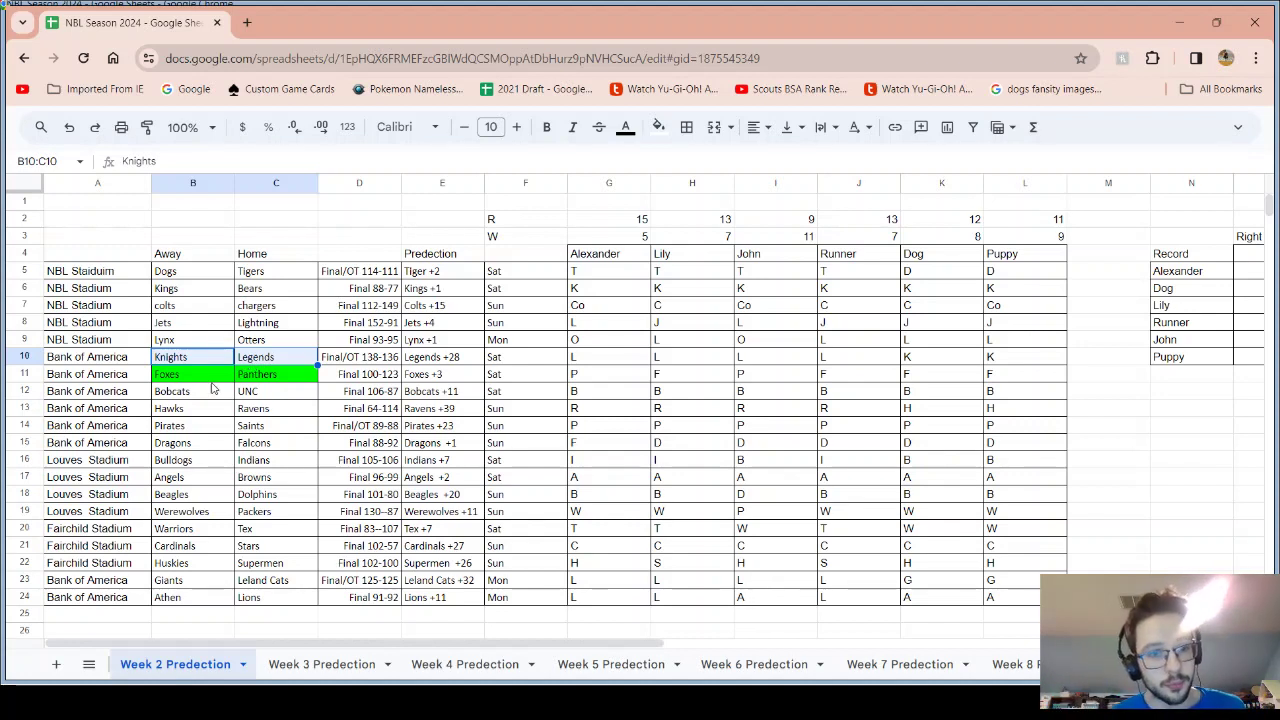
pyautogui.moveTo(212, 380); pyautogui.dragTo(261, 366)
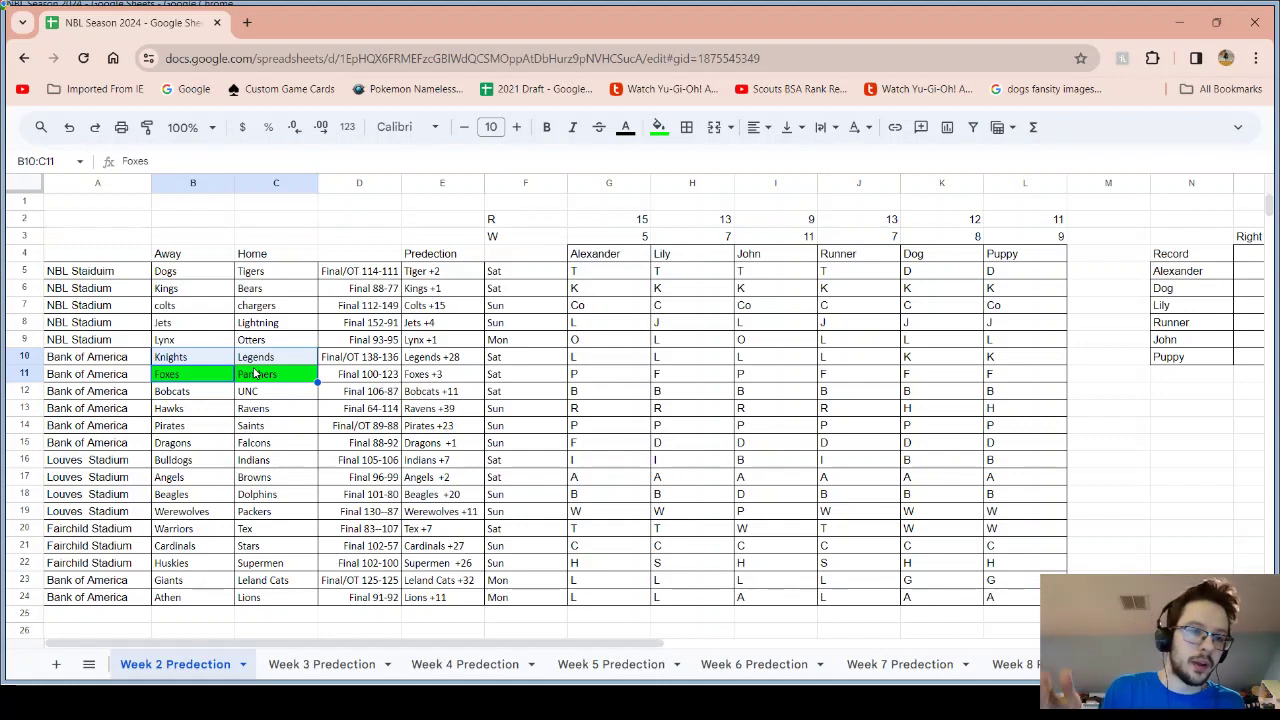
pyautogui.click(257, 376)
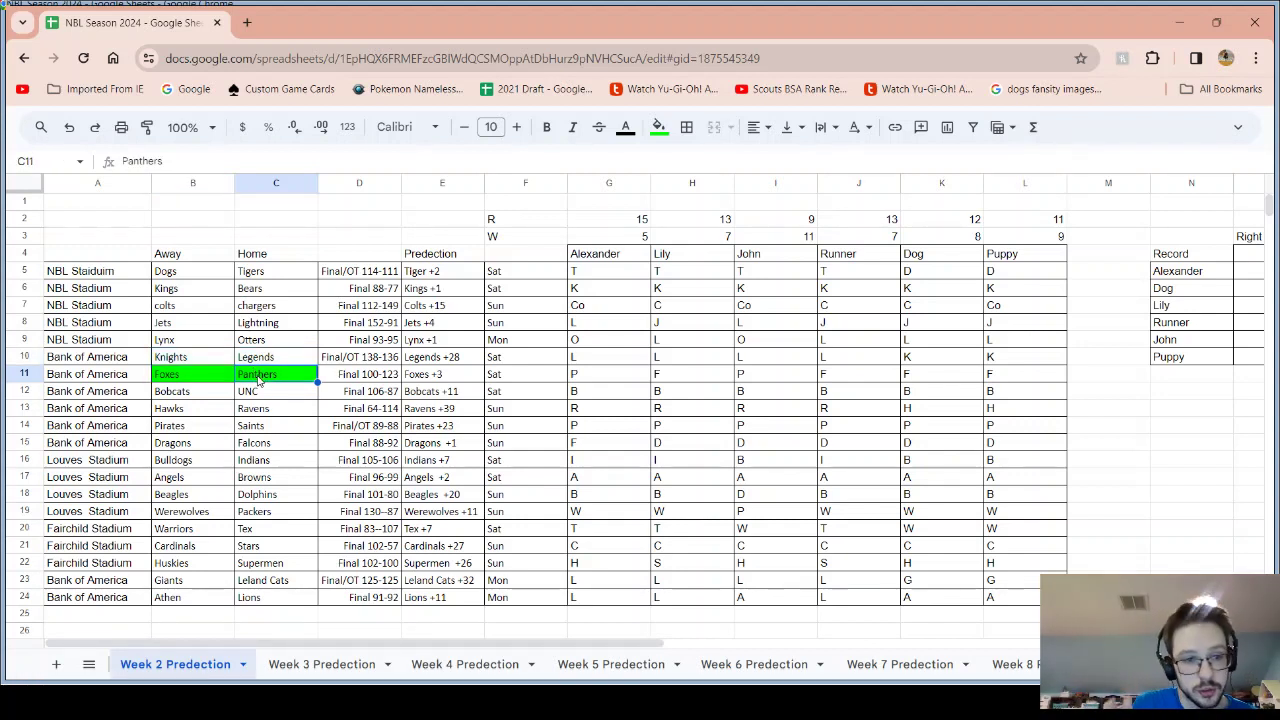
pyautogui.moveTo(264, 465); pyautogui.dragTo(214, 459)
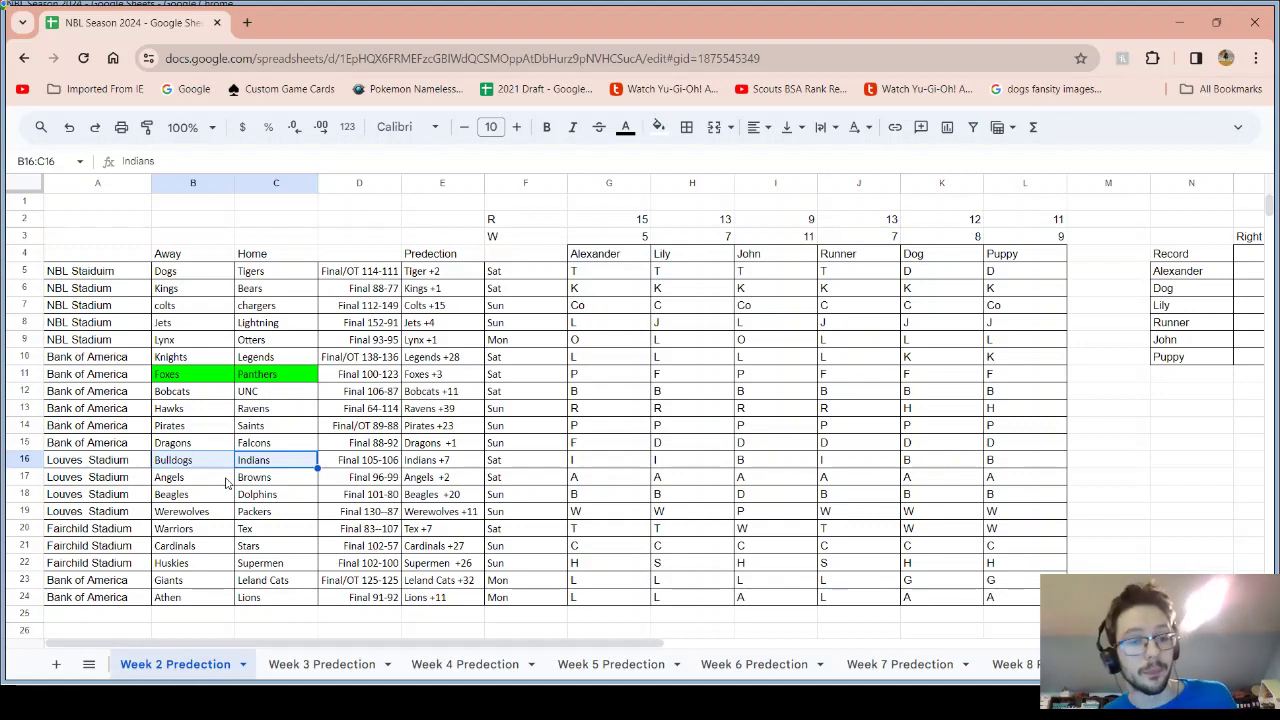
pyautogui.click(206, 530)
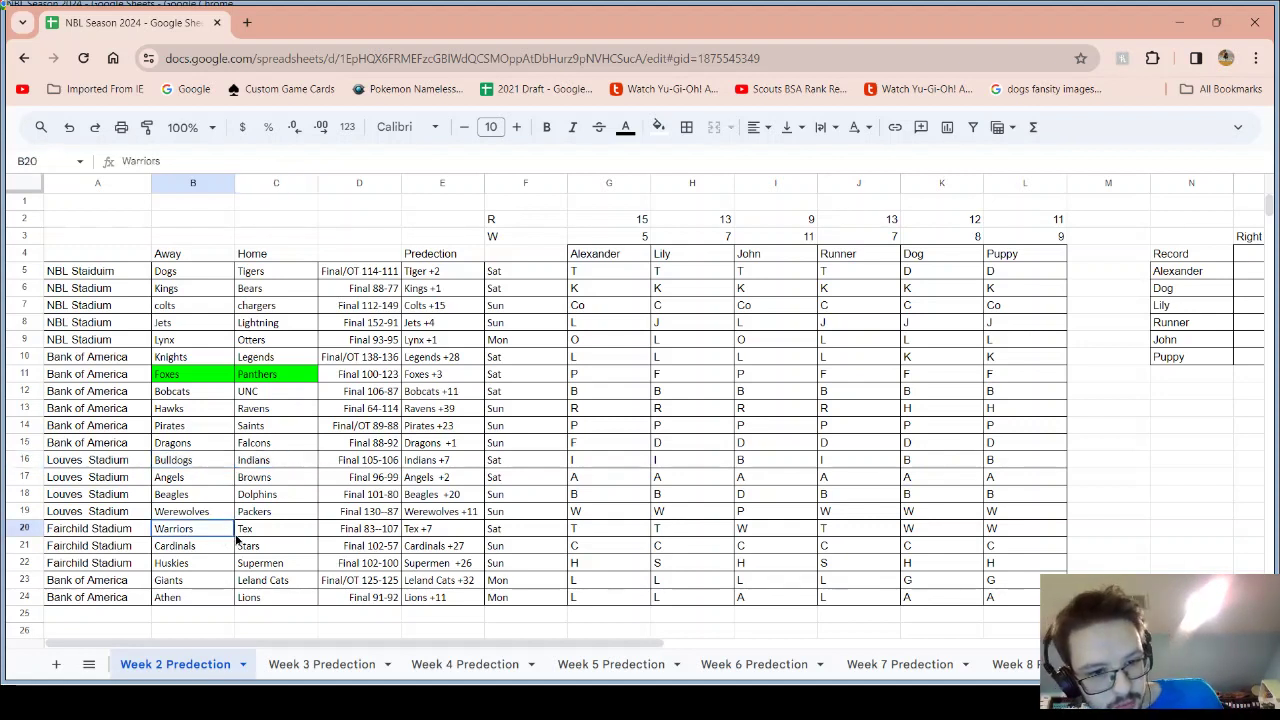
pyautogui.moveTo(237, 541); pyautogui.dragTo(258, 534)
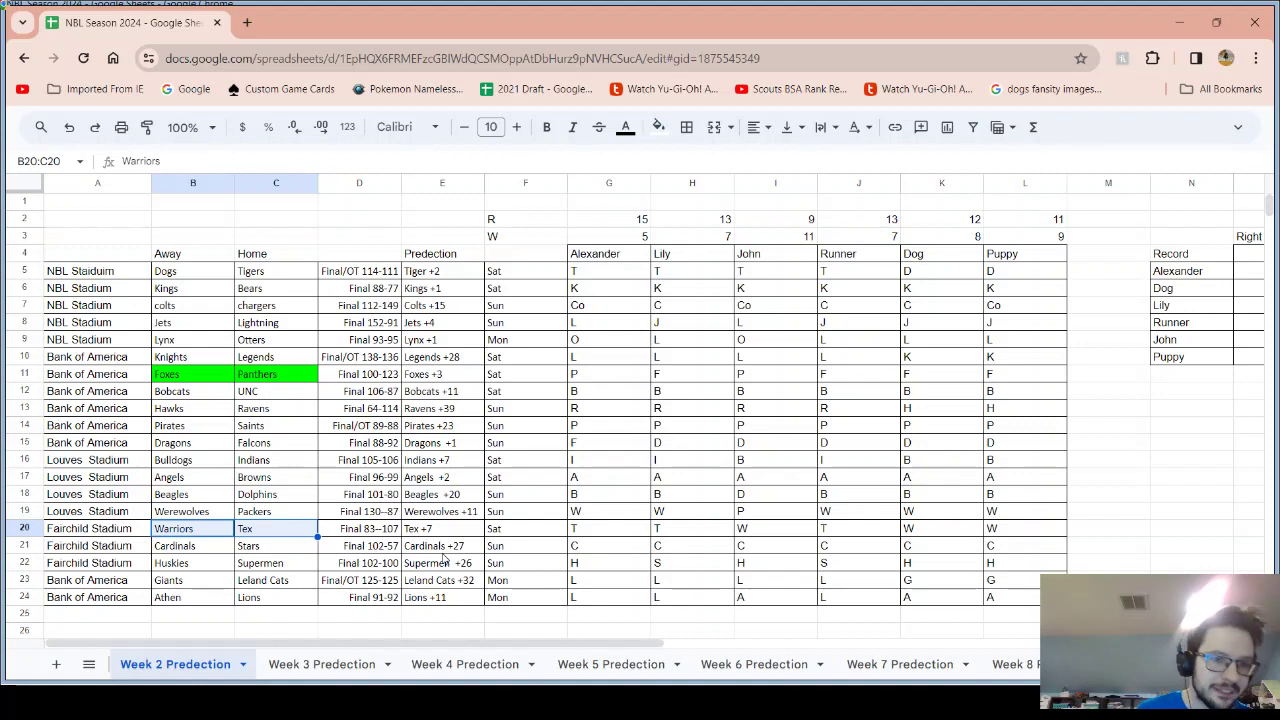
# Review the Hawks–Ravens game with its prediction and the Lynx–Otters matchup in Week 2
pyautogui.moveTo(200, 410); pyautogui.dragTo(254, 412)
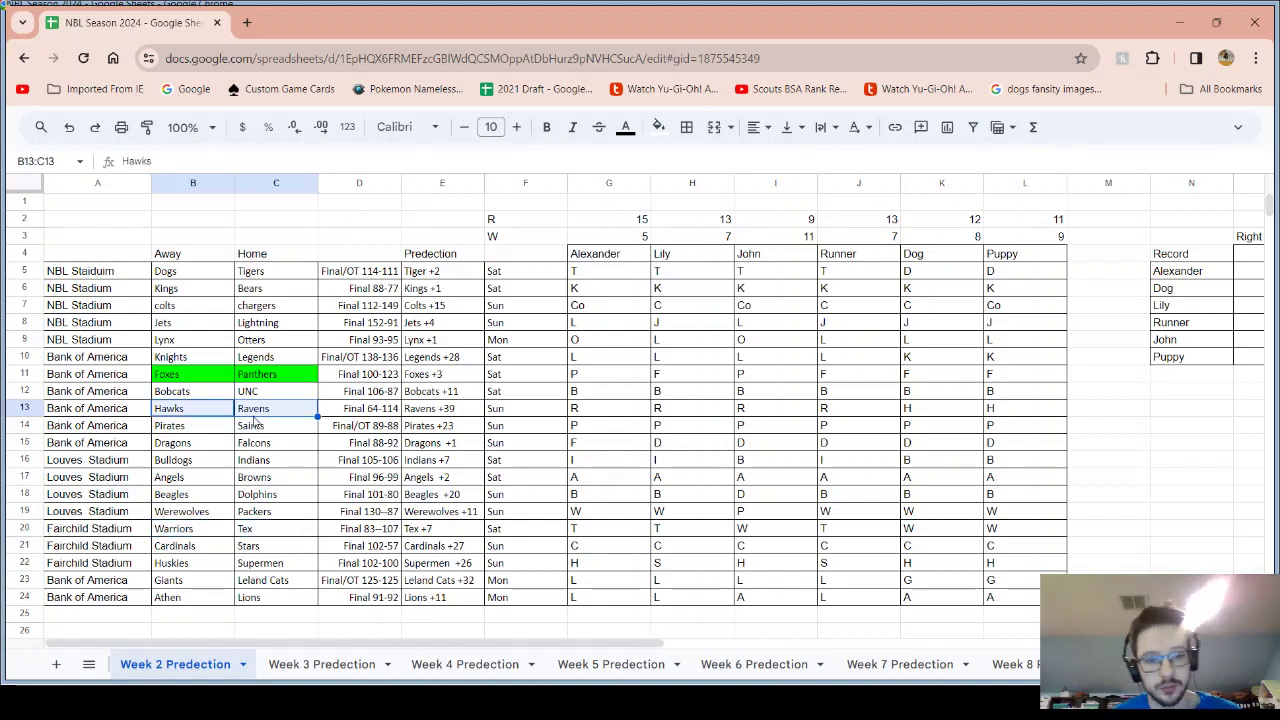
pyautogui.click(254, 415)
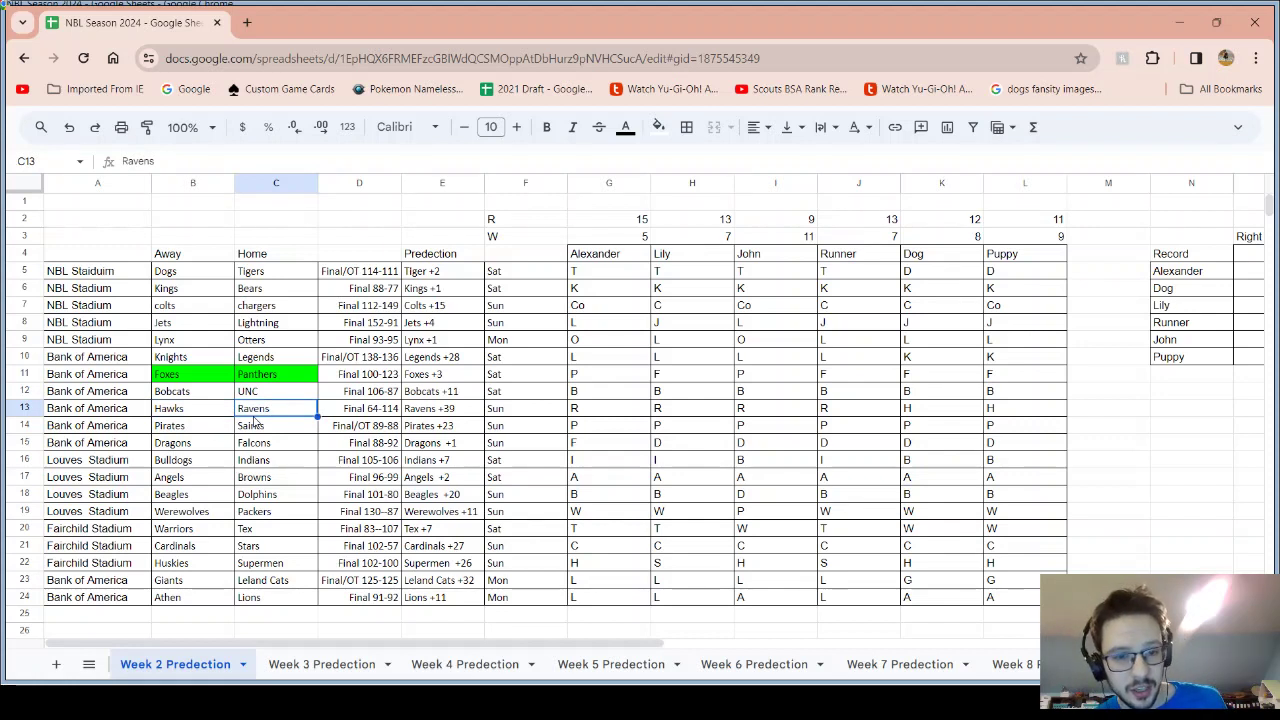
pyautogui.click(449, 397)
pyautogui.click(448, 412)
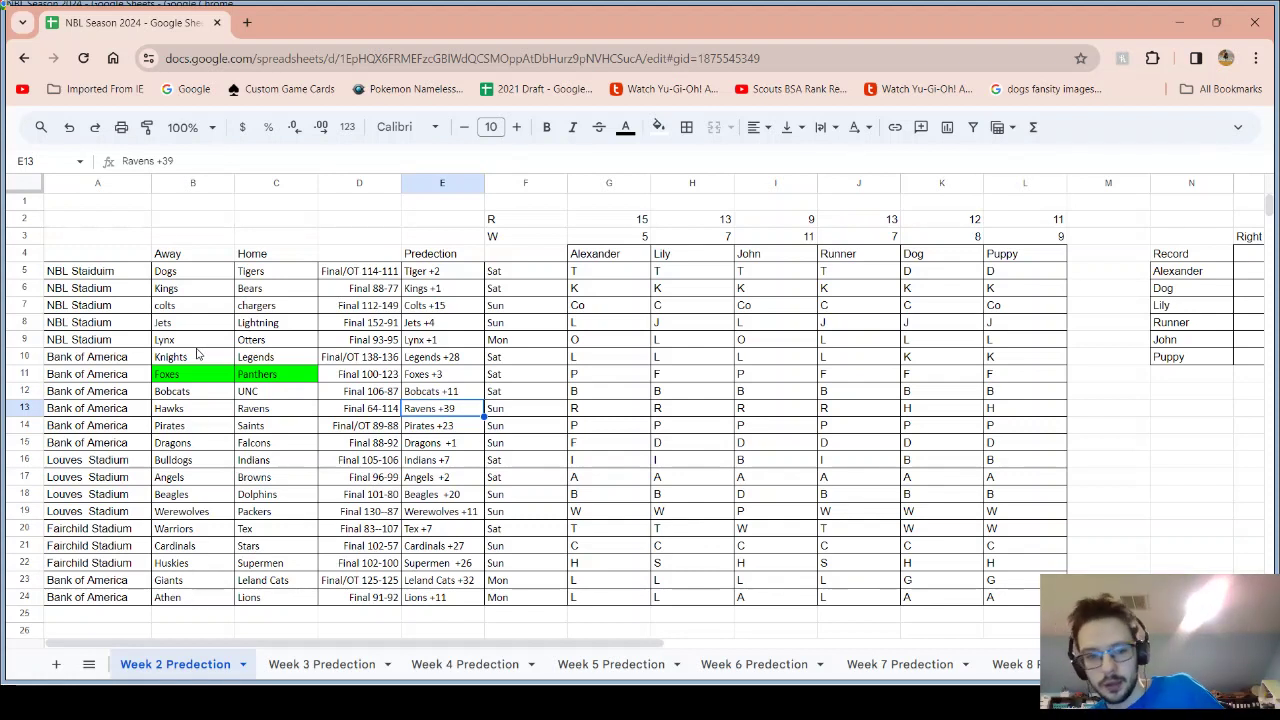
pyautogui.moveTo(185, 341); pyautogui.dragTo(240, 346)
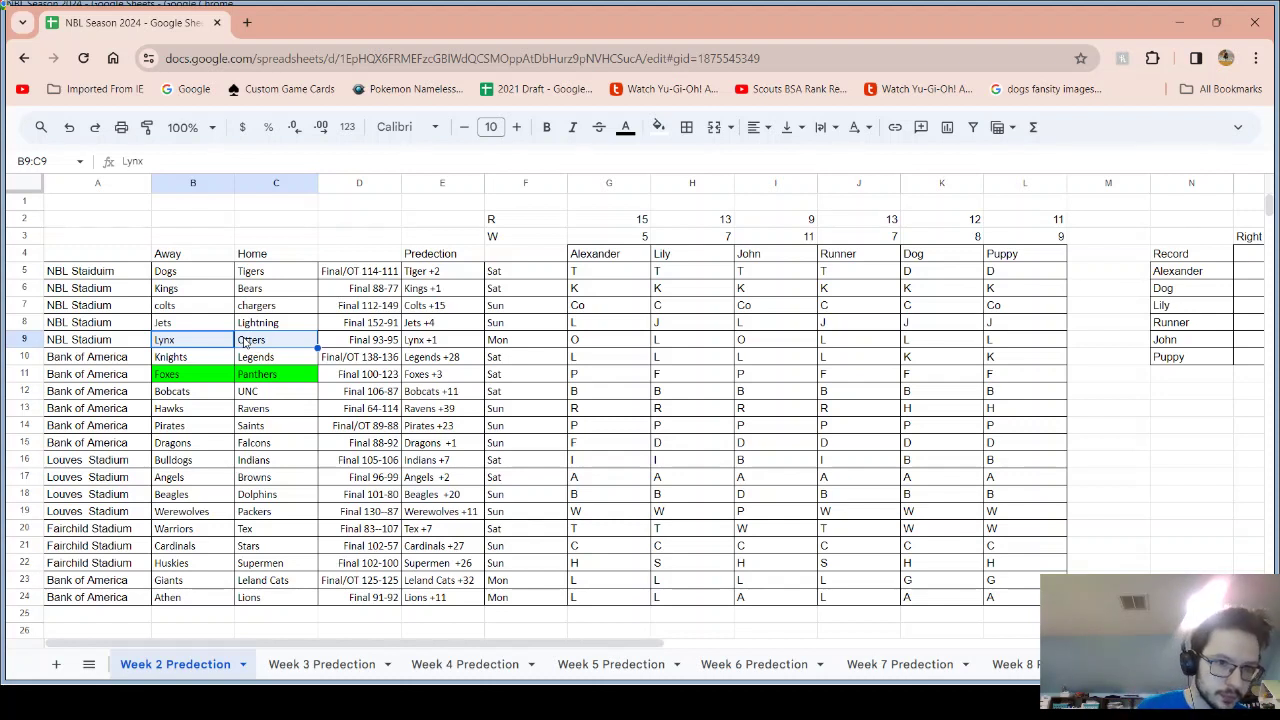
pyautogui.click(245, 341)
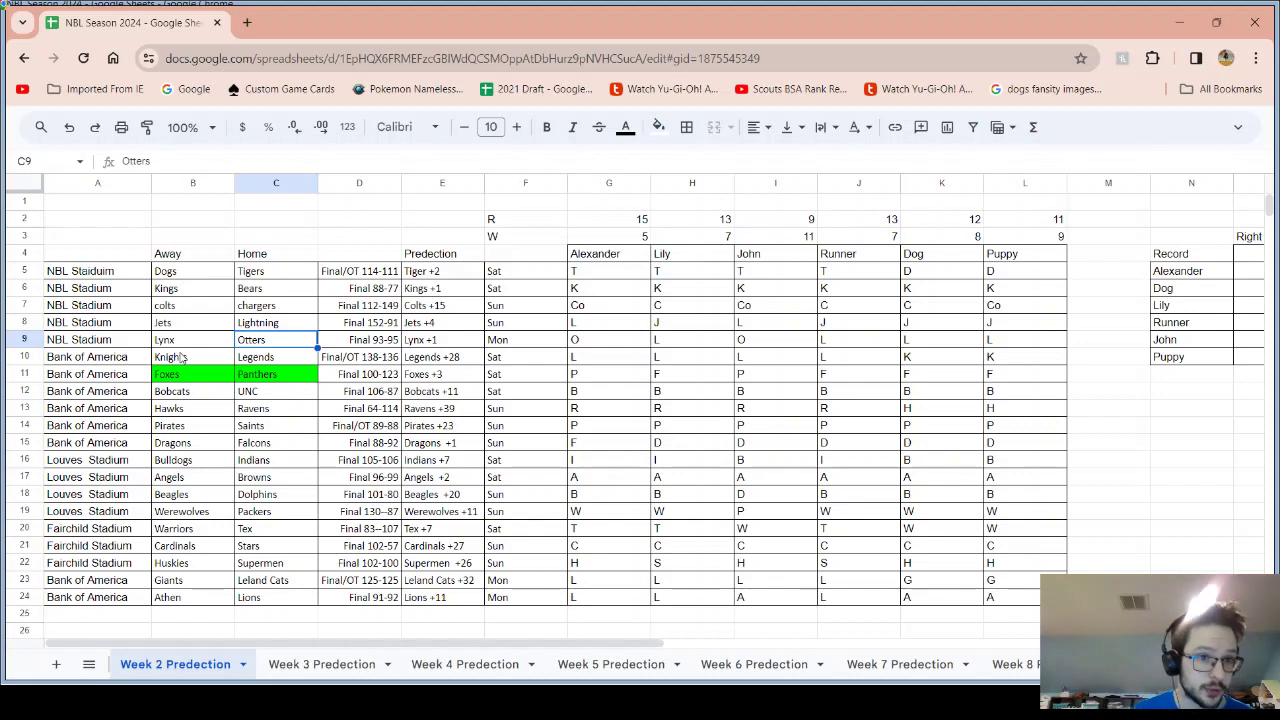
pyautogui.click(187, 346)
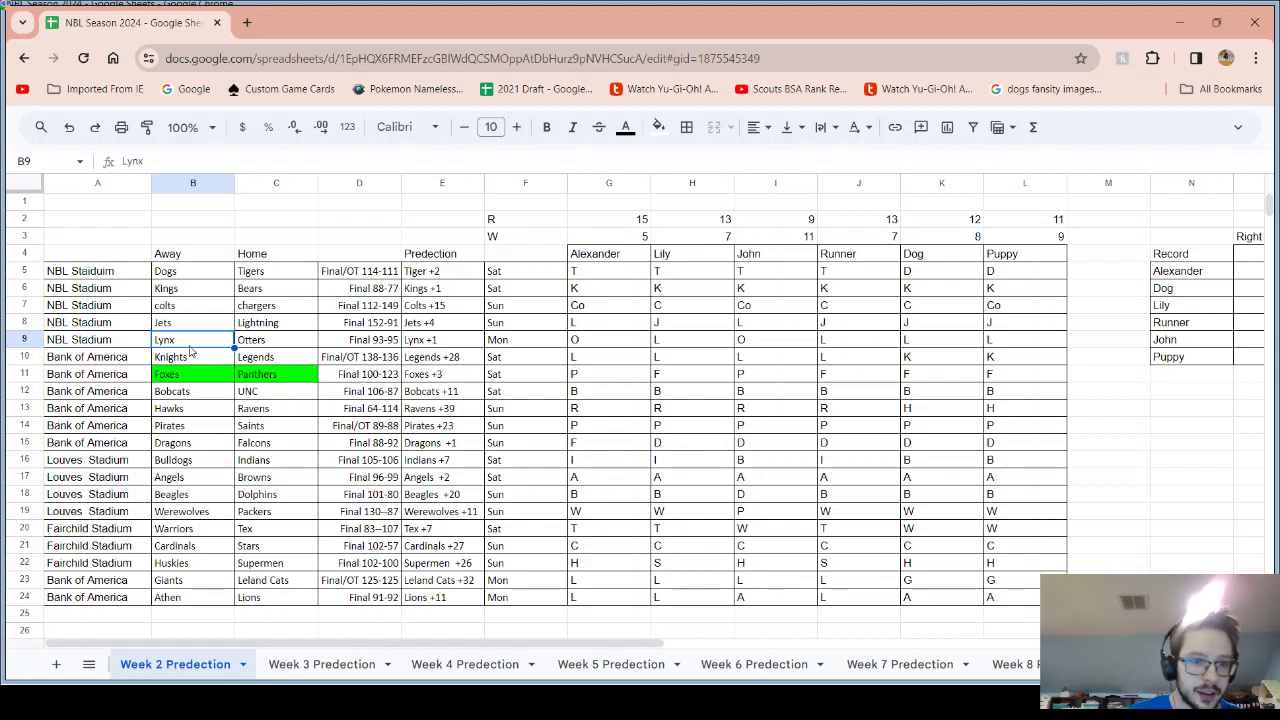
pyautogui.click(270, 344)
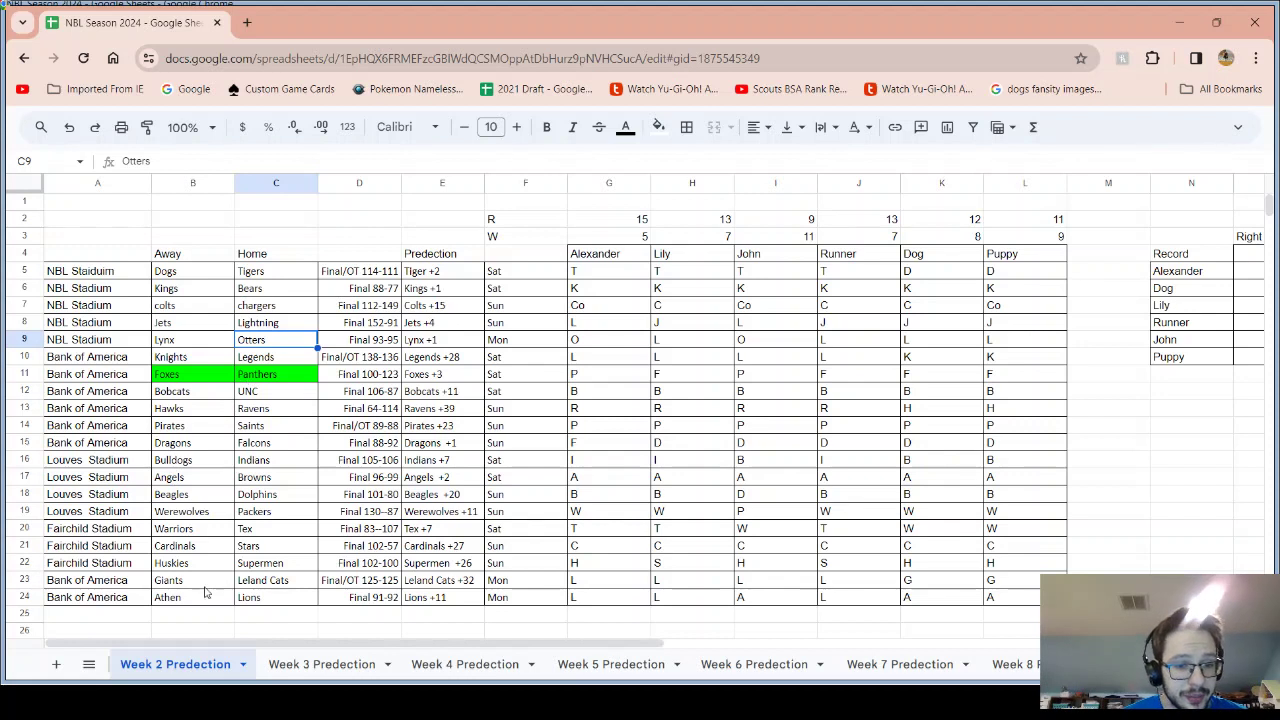
# Review the Giants–Leland Cats matchup and compare the Athen–Lions and colts–chargers games with their predictions
pyautogui.moveTo(210, 587); pyautogui.dragTo(245, 584)
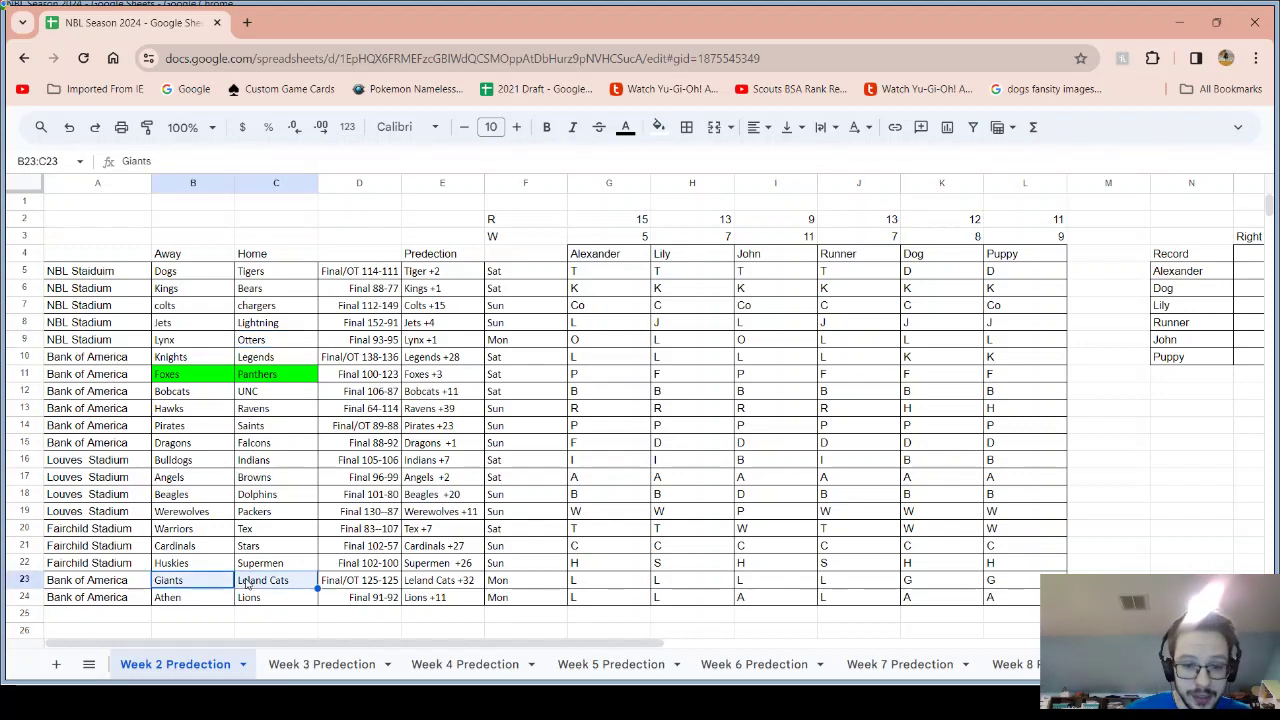
pyautogui.click(247, 584)
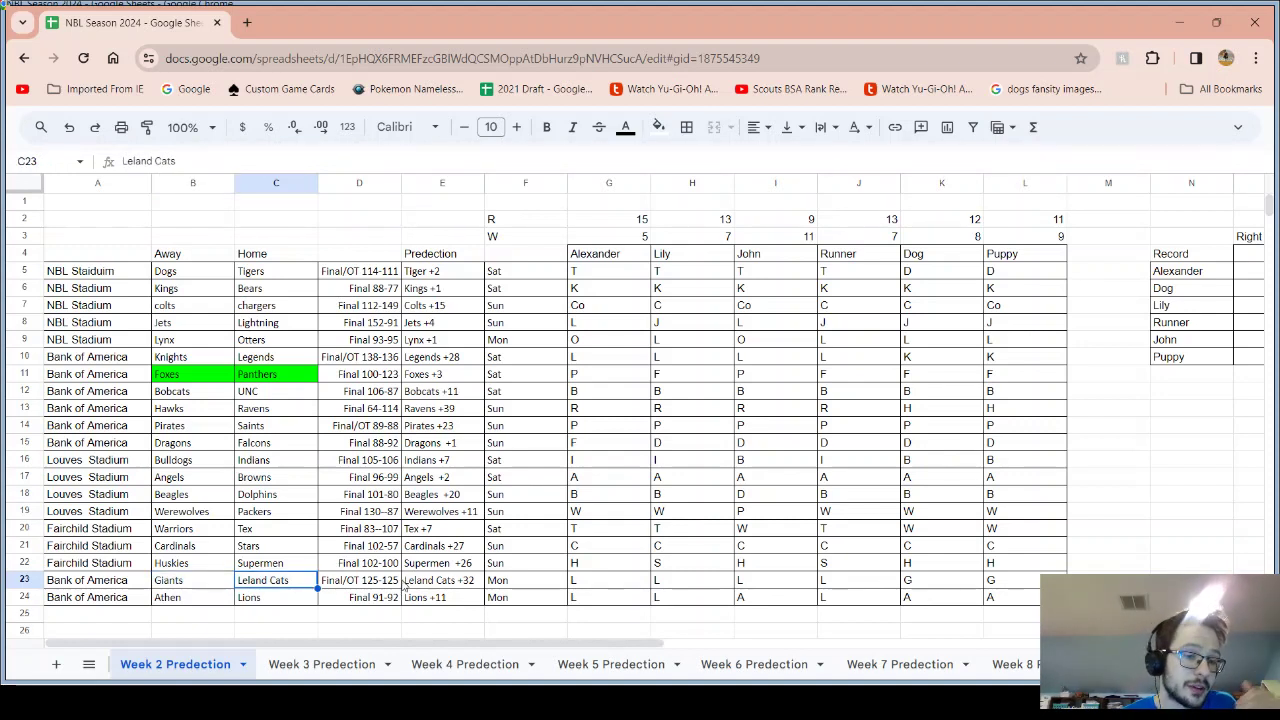
pyautogui.click(200, 583)
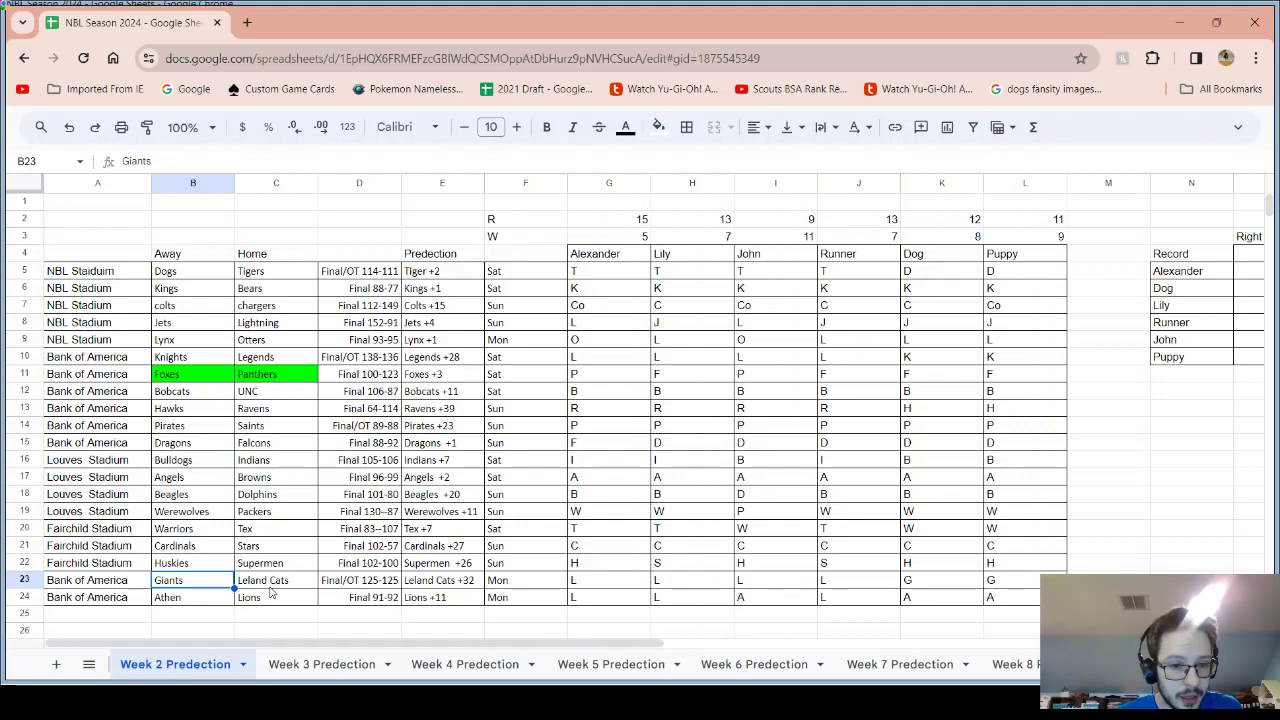
pyautogui.moveTo(204, 598); pyautogui.dragTo(242, 610)
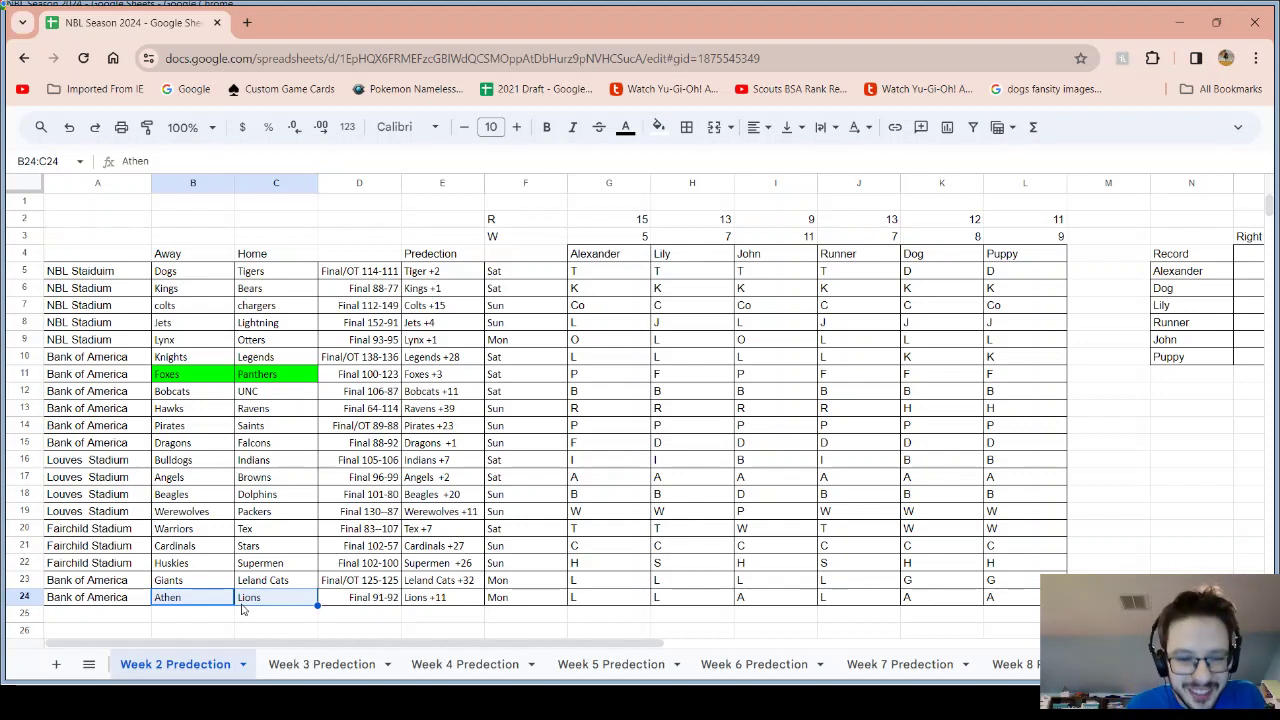
pyautogui.click(406, 599)
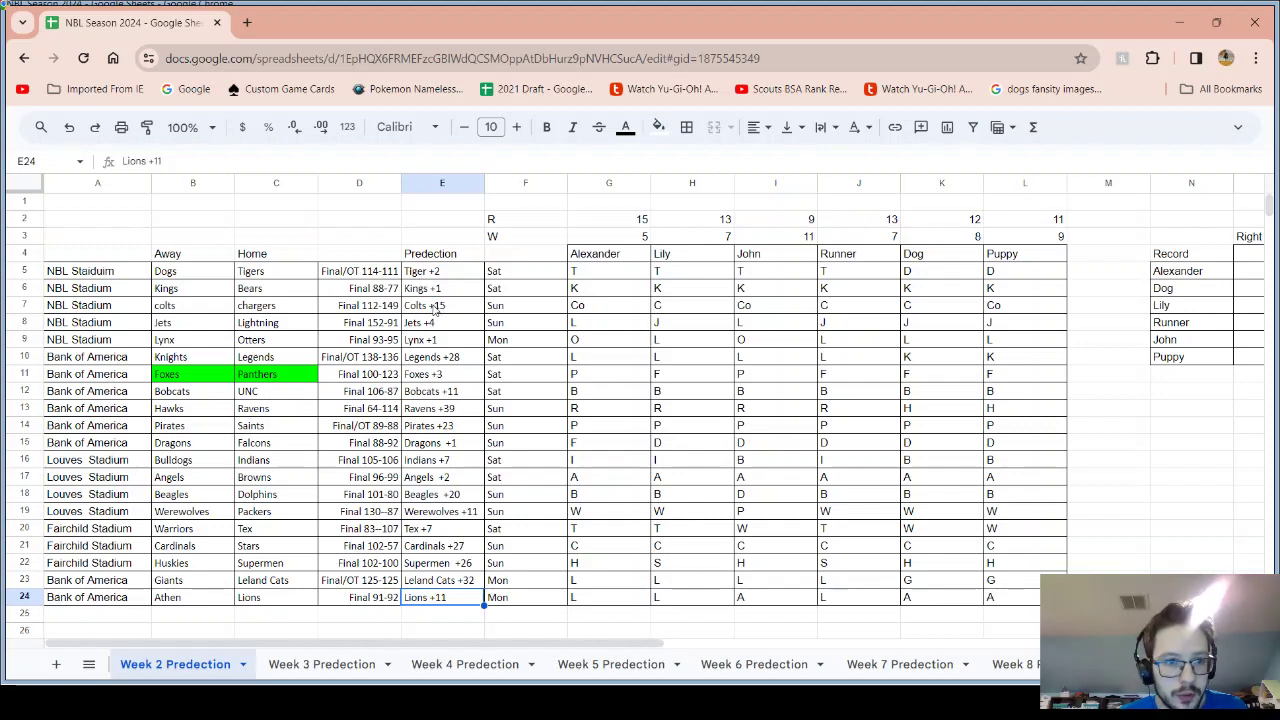
pyautogui.moveTo(178, 310); pyautogui.dragTo(247, 316)
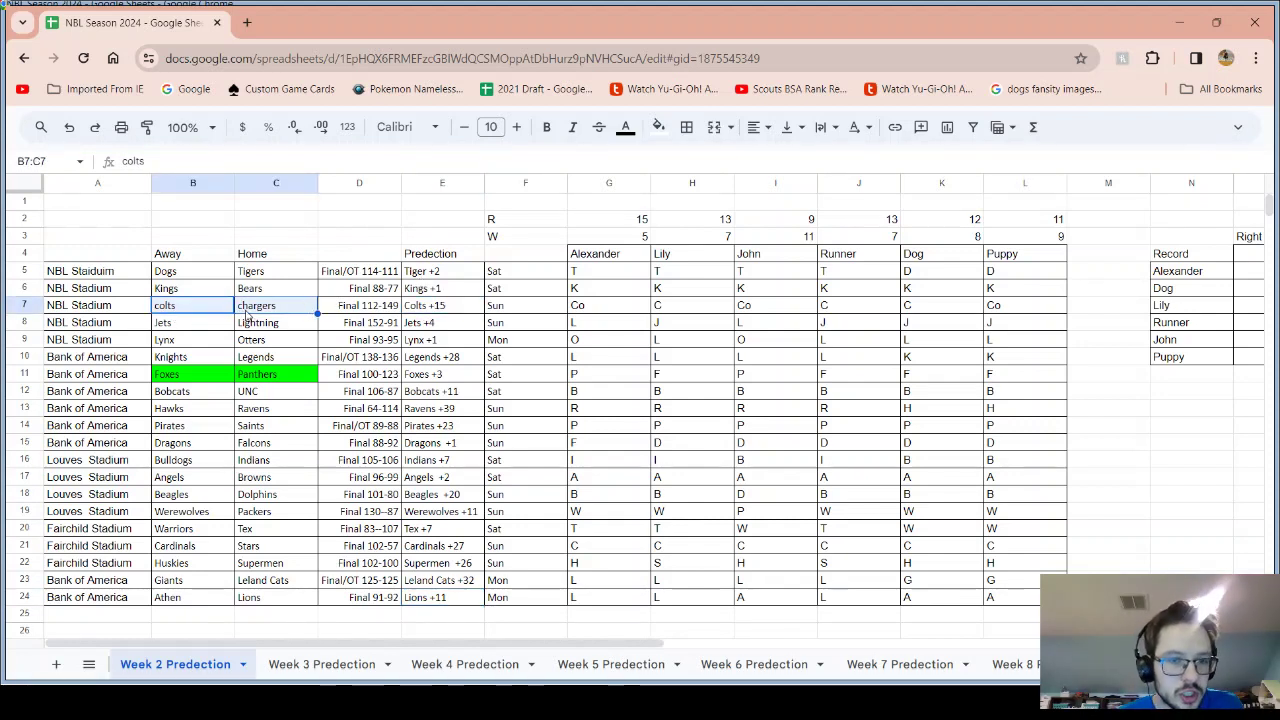
pyautogui.click(407, 315)
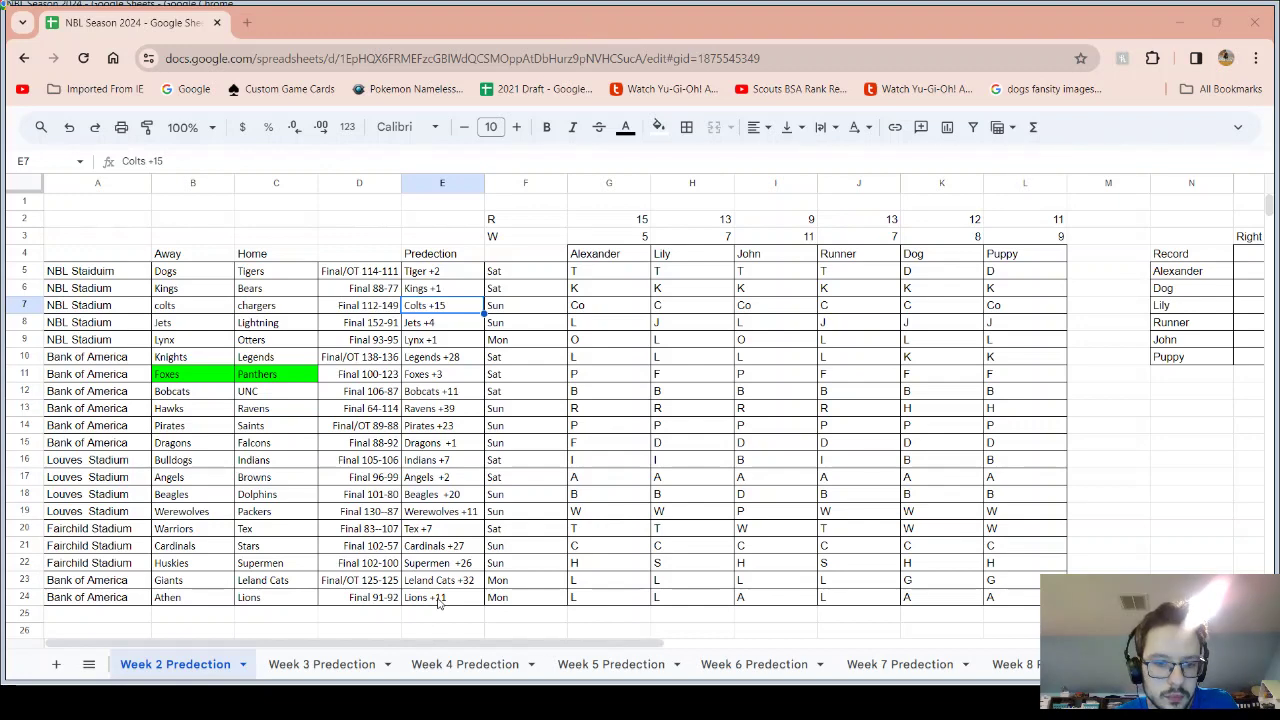
# Open Google Drive in a new browser tab and show the recent files
pyautogui.click(247, 22)
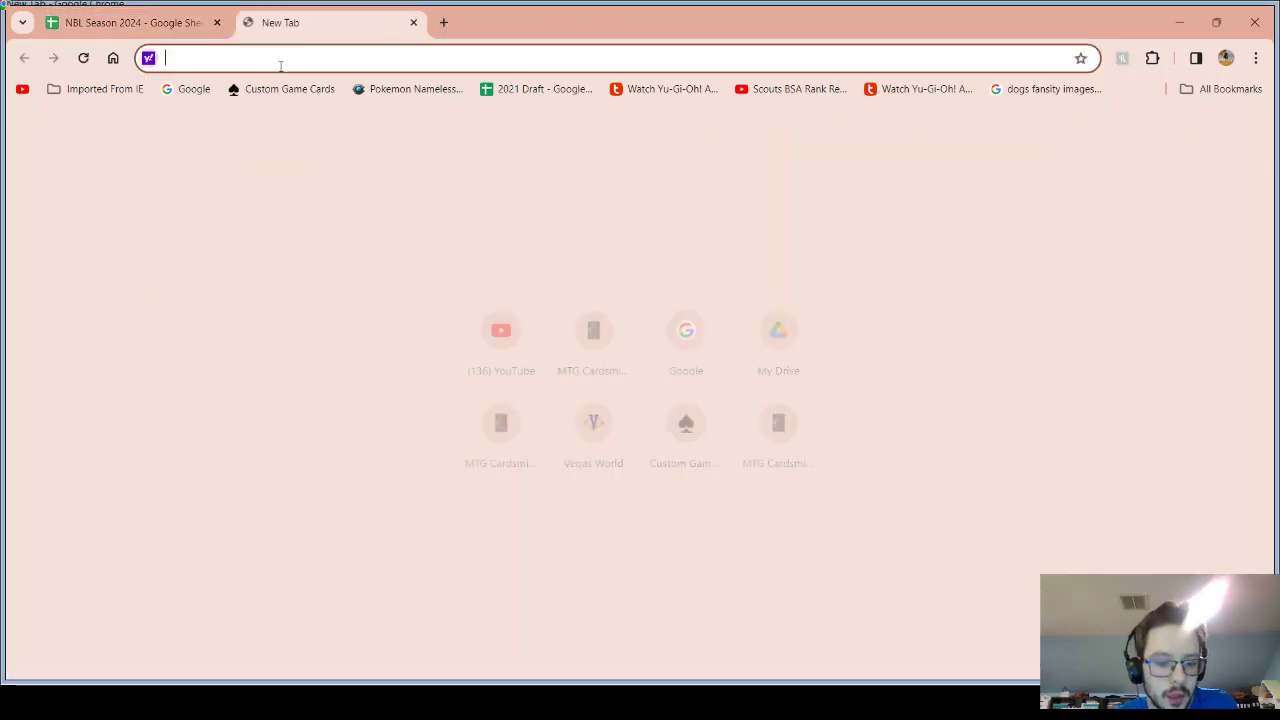
pyautogui.write('google.com')
pyautogui.click(219, 128)
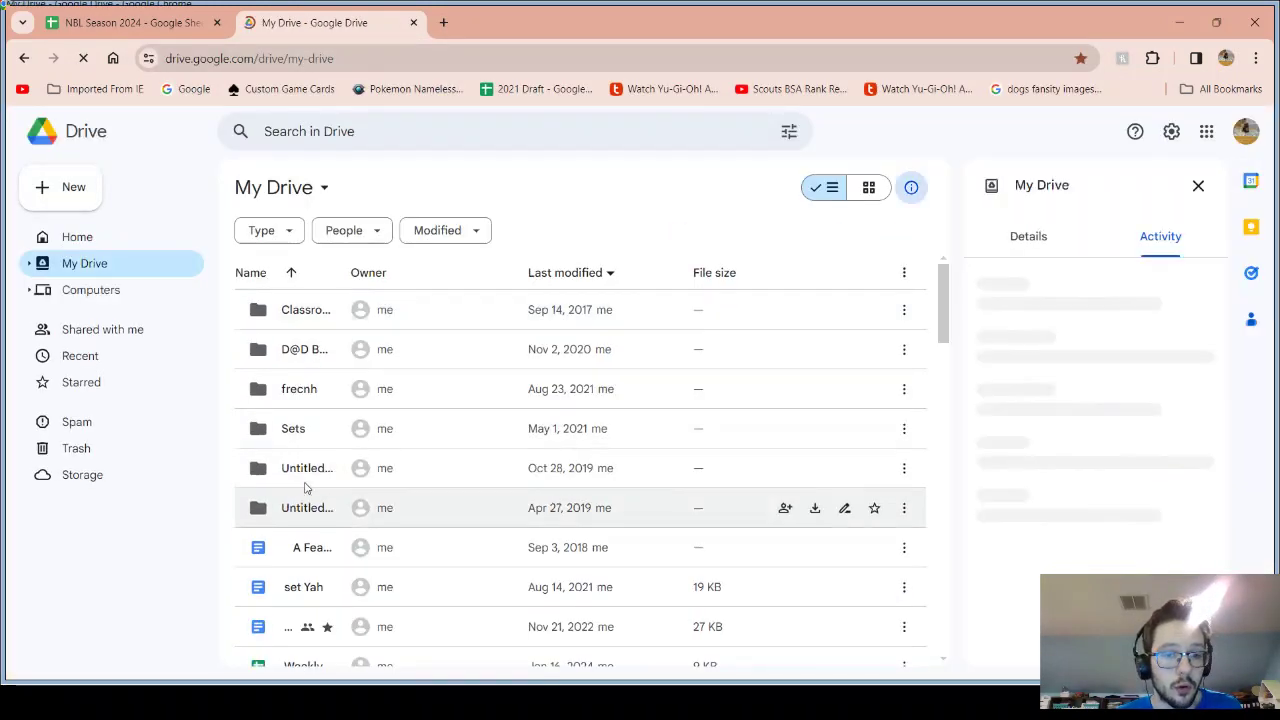
pyautogui.scroll(-3, 306, 486)
pyautogui.click(125, 372)
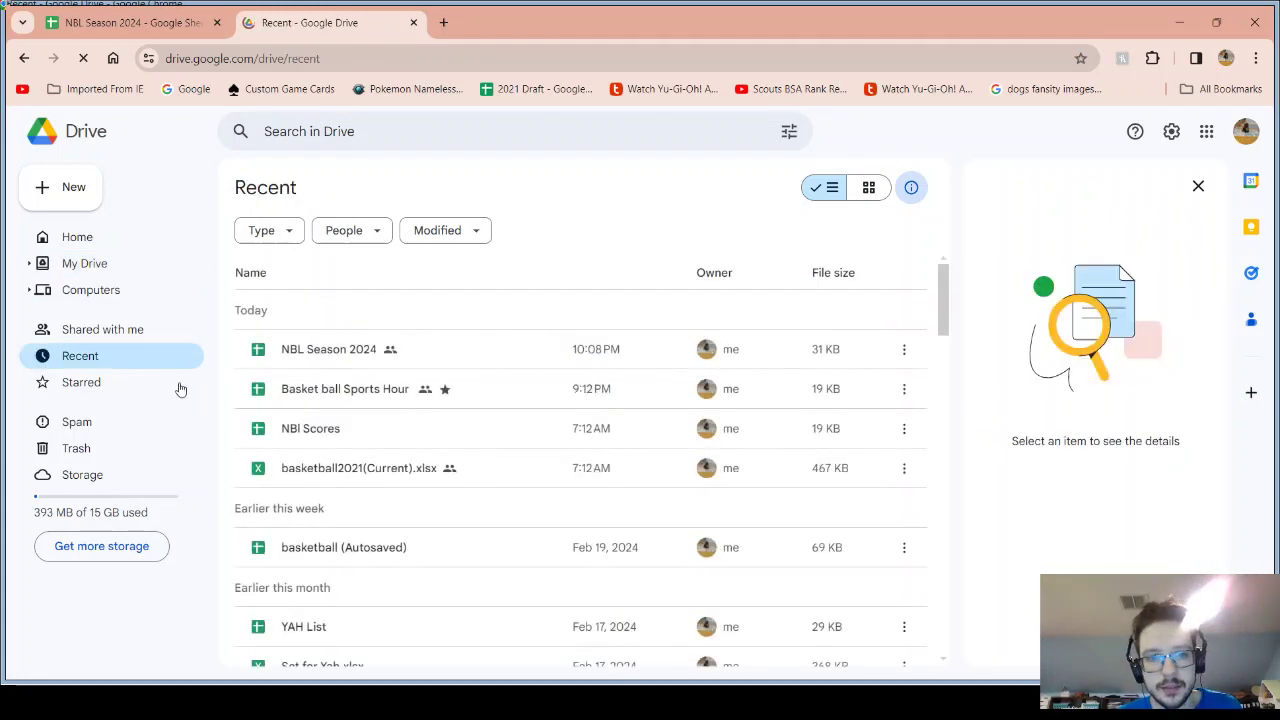
pyautogui.doubleClick(355, 349)
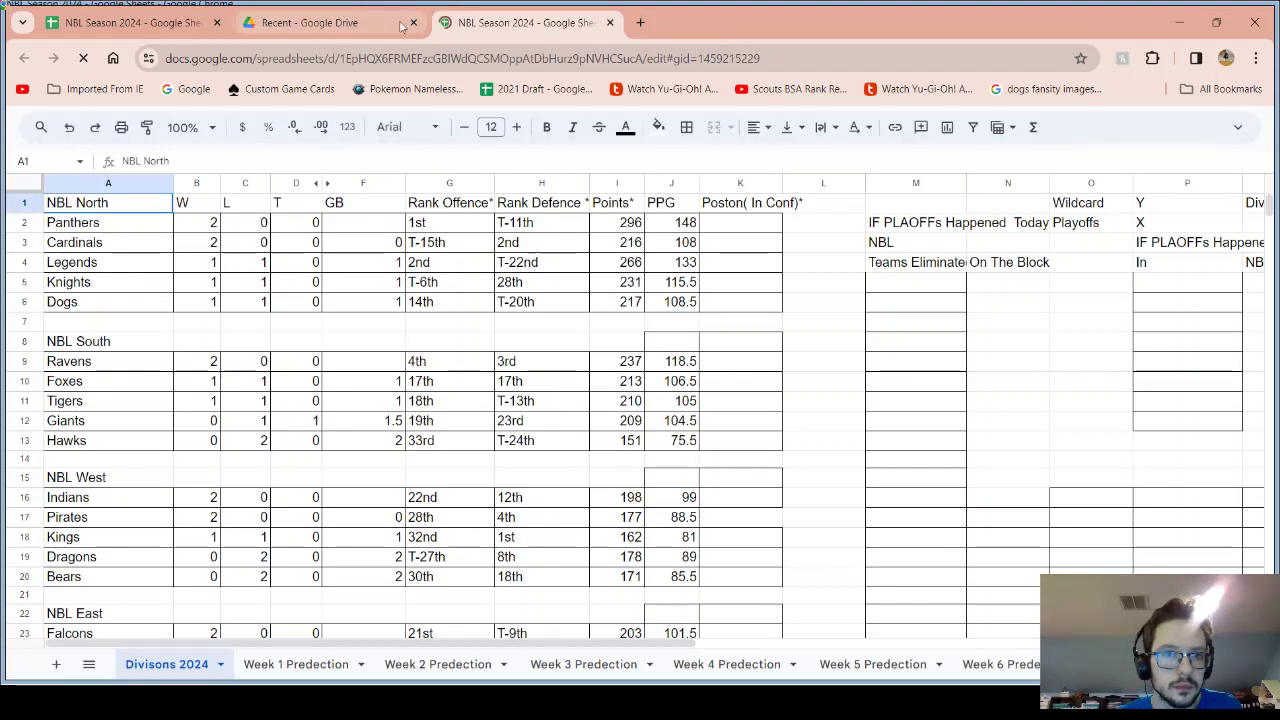
pyautogui.click(610, 23)
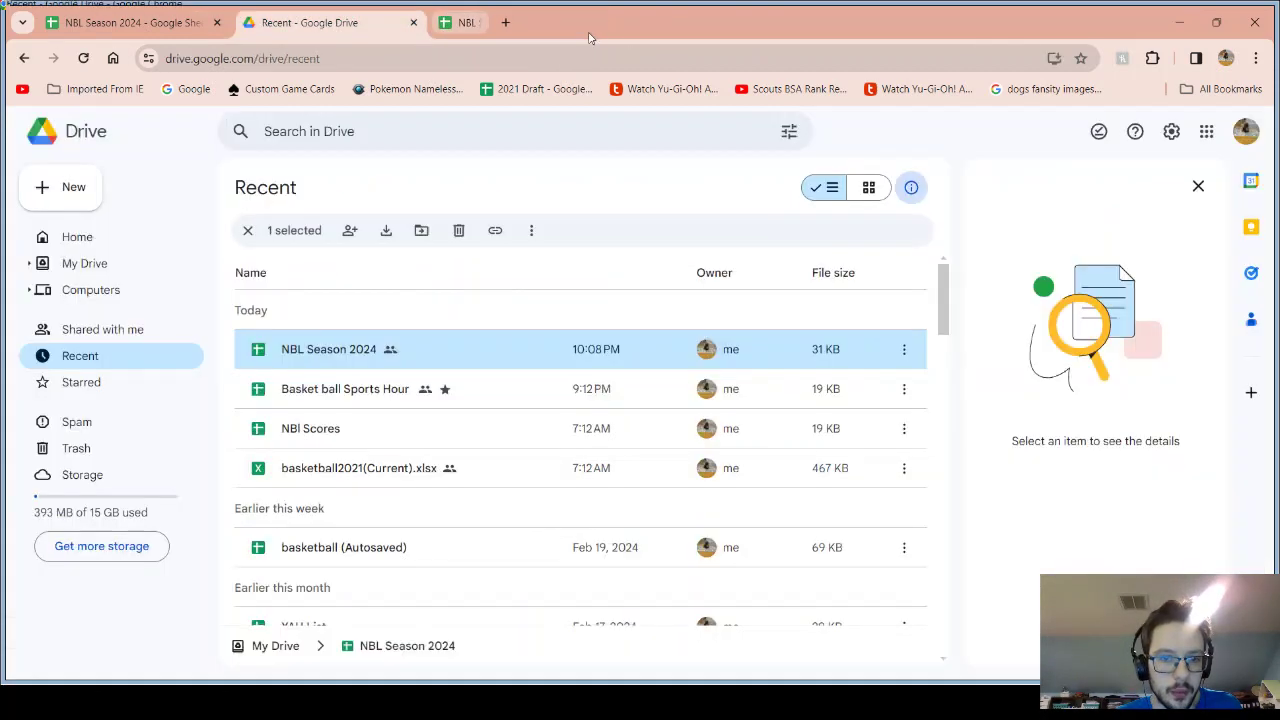
pyautogui.doubleClick(381, 420)
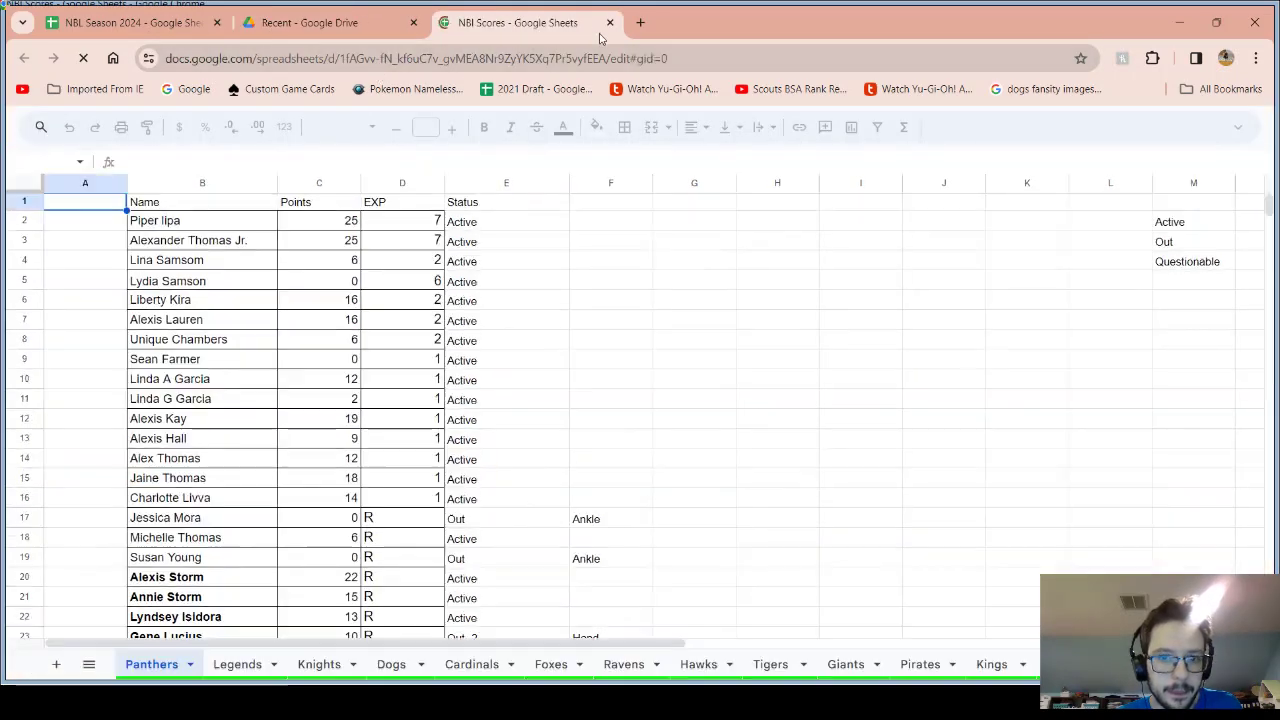
pyautogui.click(610, 22)
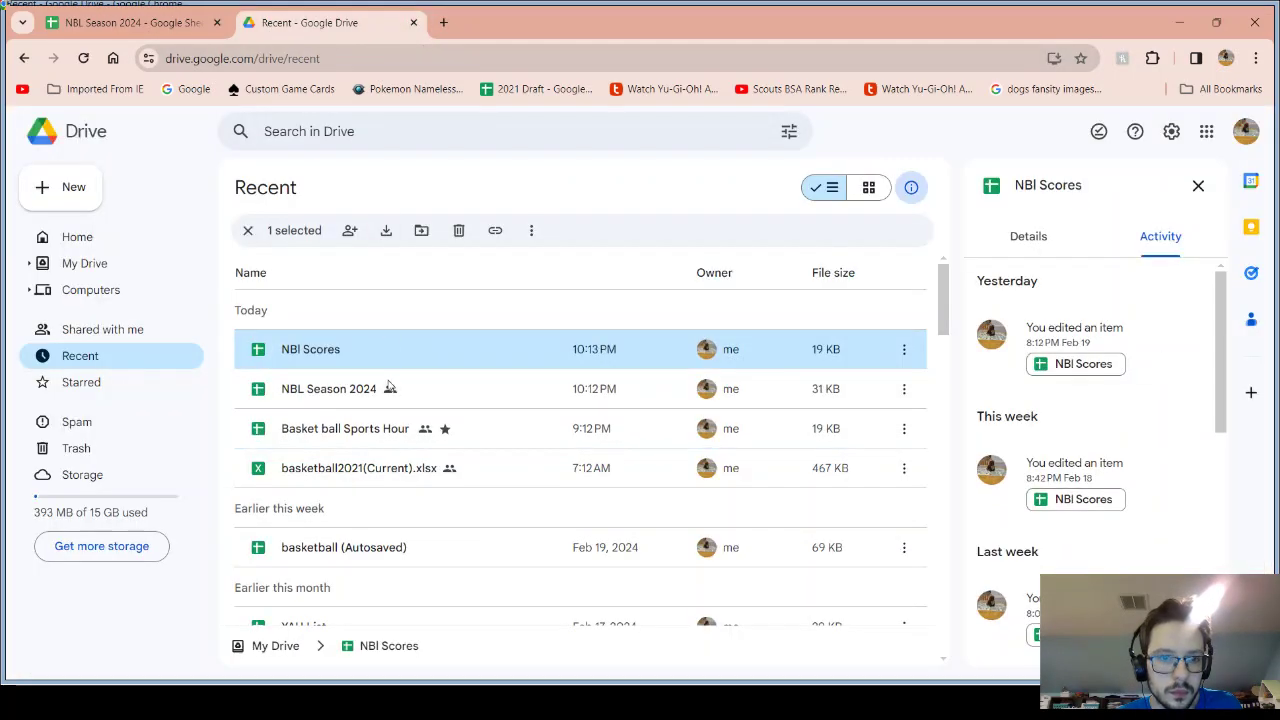
# Open the Basket ball Sports Hour spreadsheet from the recent files
pyautogui.click(378, 428)
pyautogui.press('Return')
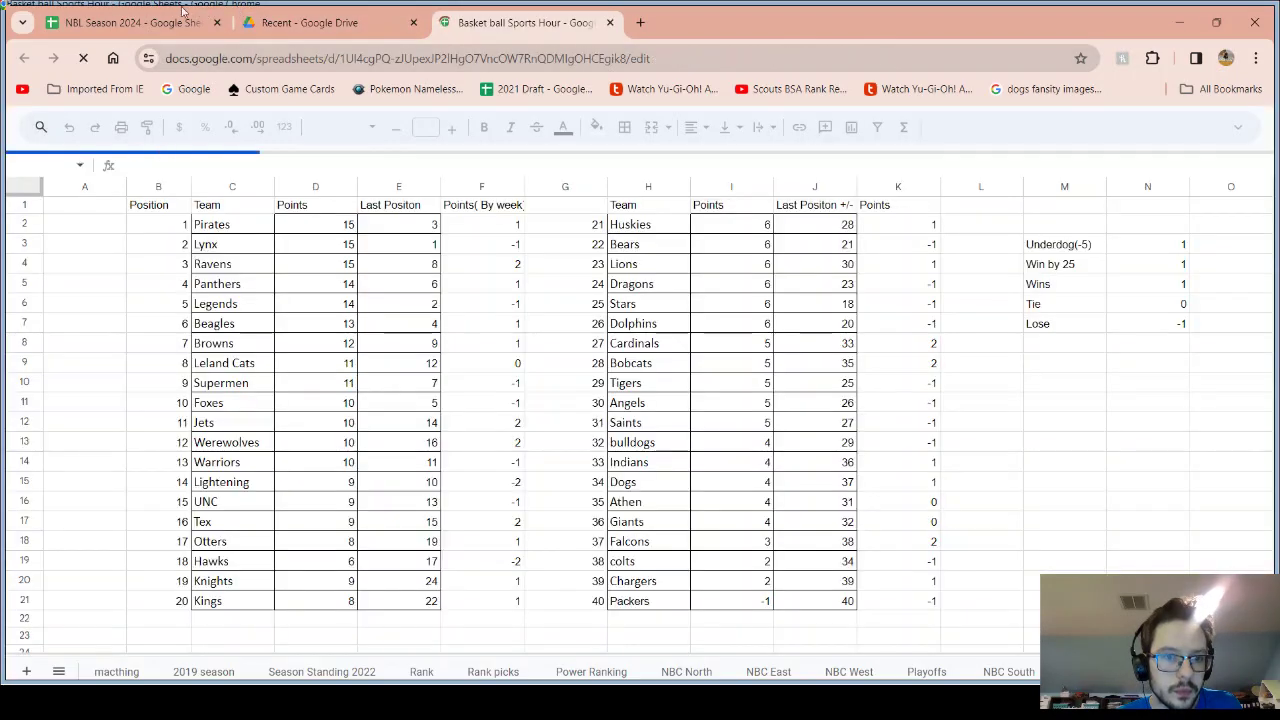
# Switch to the NBL Season 2024 spreadsheet, open the Divisons 2024 sheet and check the Panthers' offence rank
pyautogui.click(226, 14)
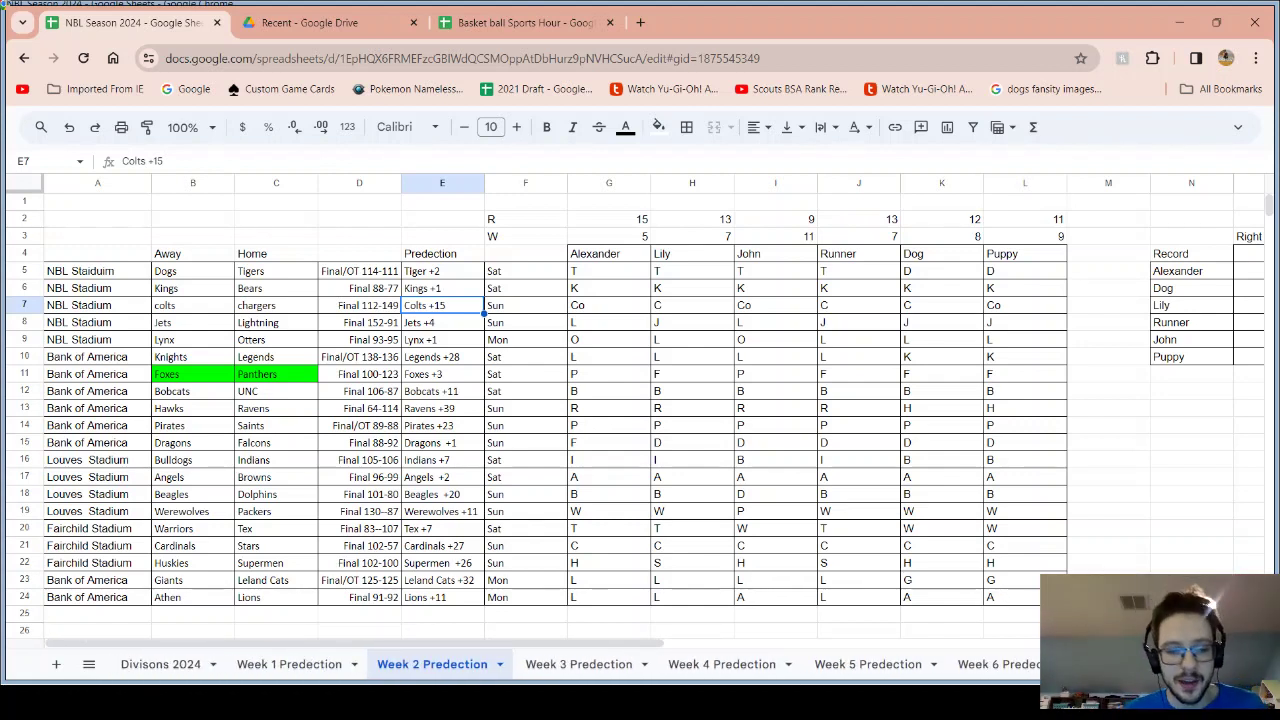
pyautogui.click(138, 665)
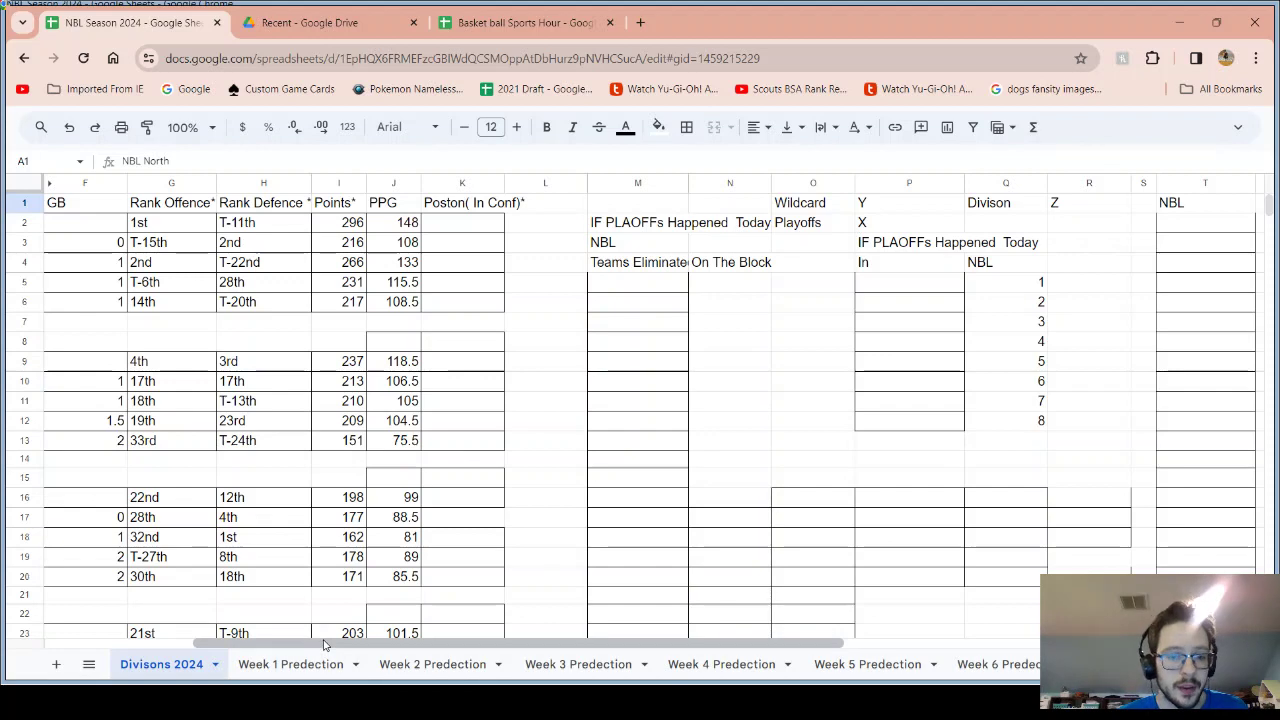
pyautogui.moveTo(323, 645); pyautogui.dragTo(175, 645)
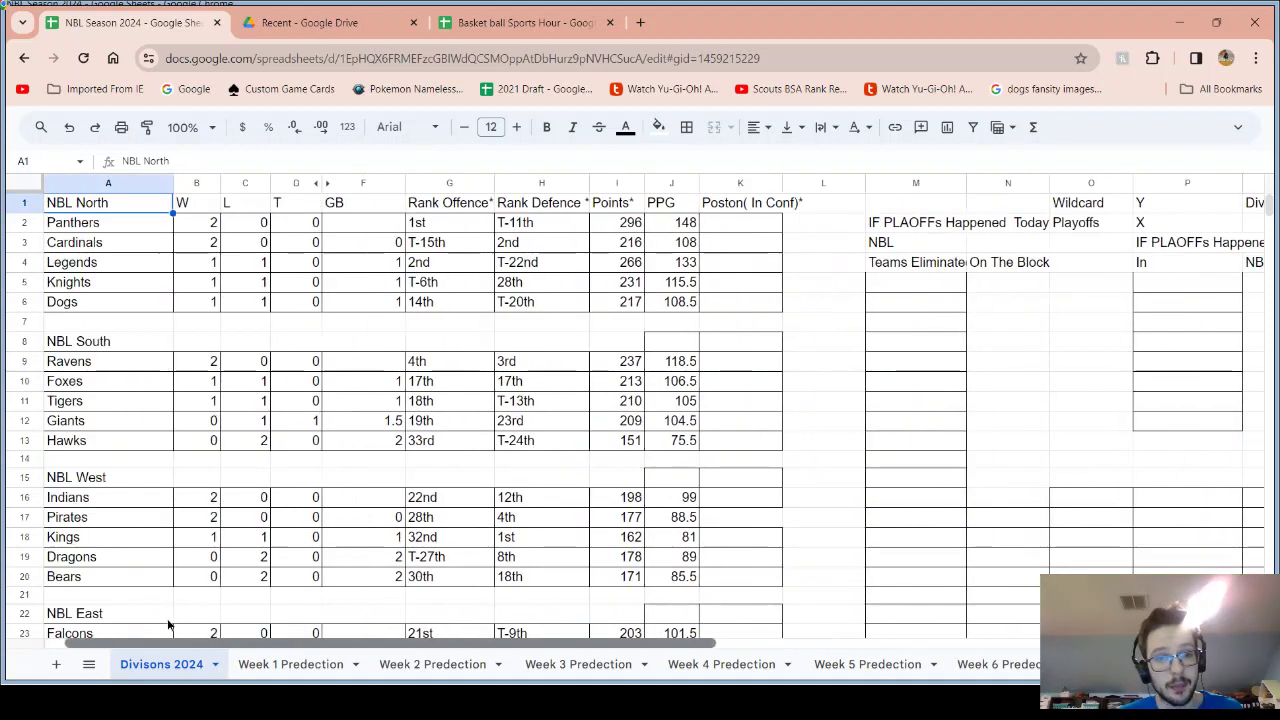
pyautogui.click(108, 230)
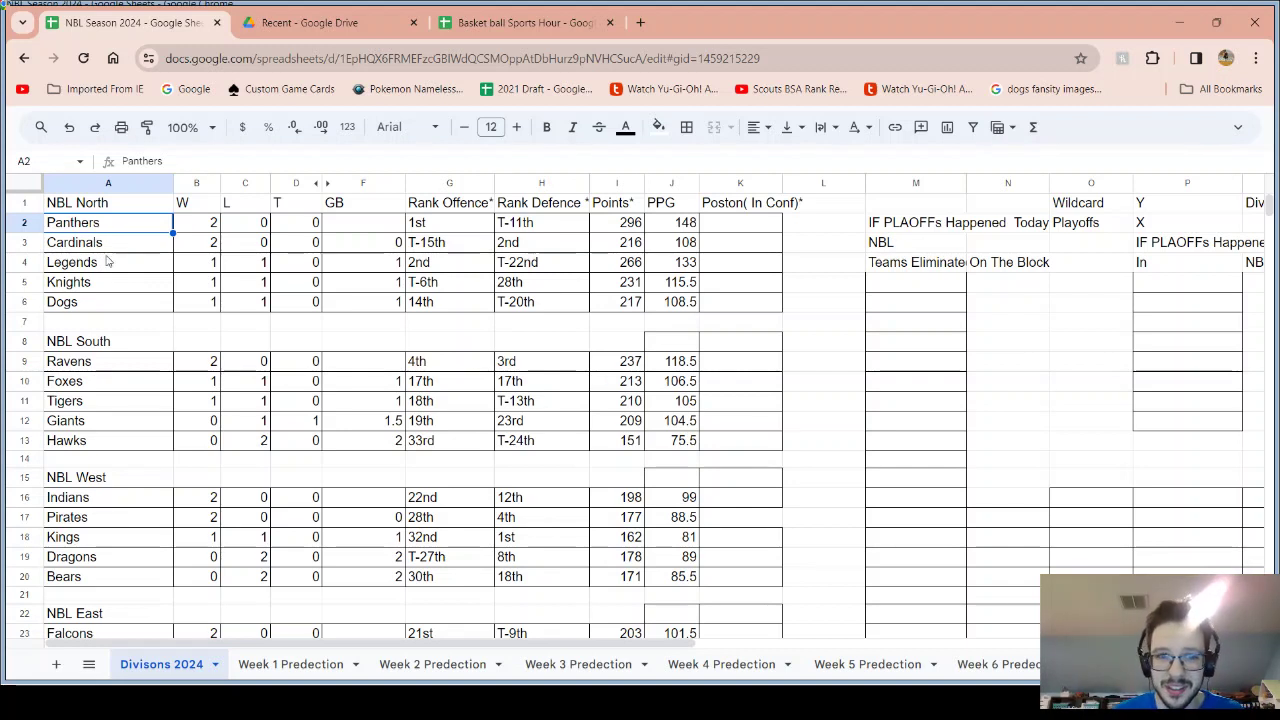
pyautogui.click(421, 228)
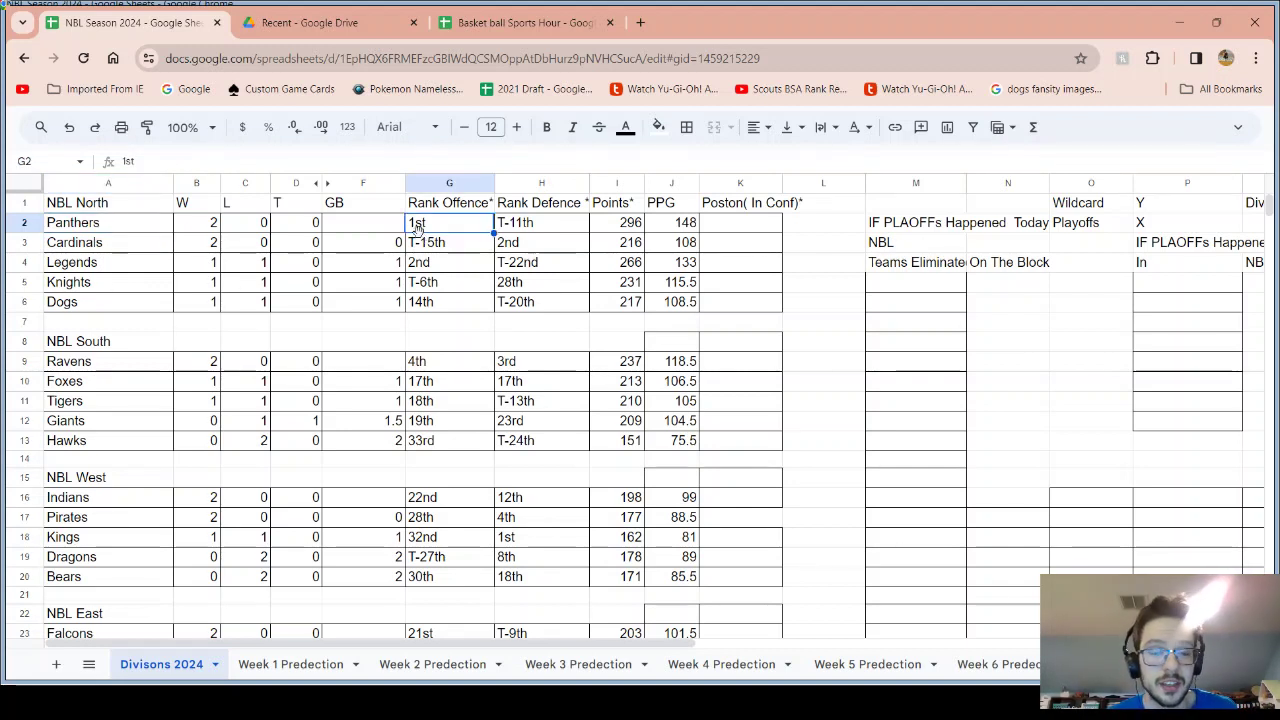
# Check the Kings' offence rank and examine the remaining NBL and ABL division standings
pyautogui.scroll(-1, 511, 340)
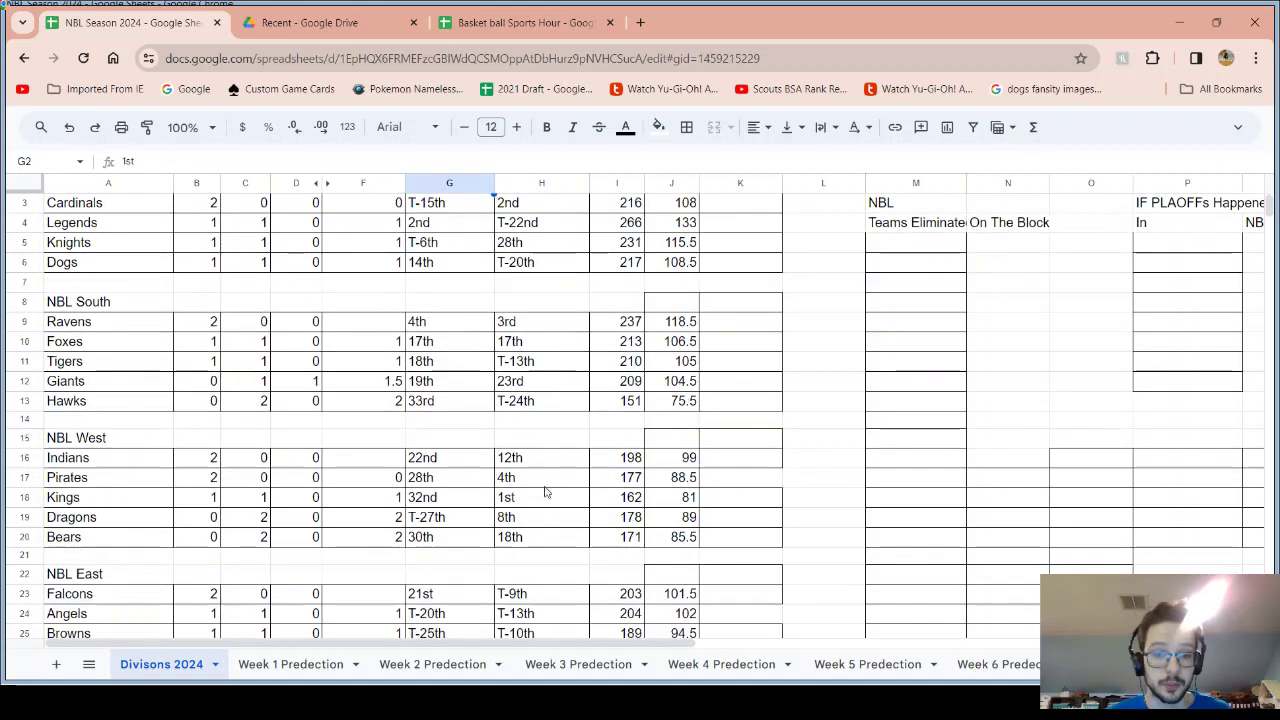
pyautogui.click(140, 500)
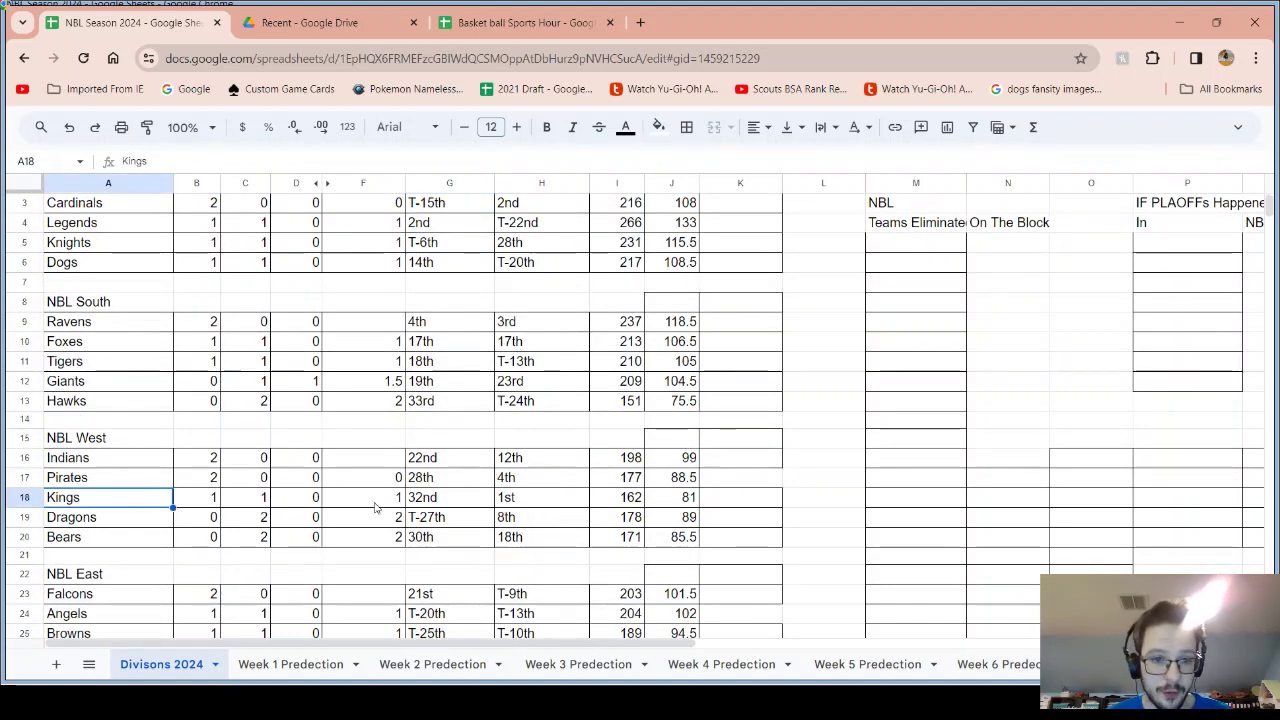
pyautogui.click(428, 502)
pyautogui.scroll(-3, 432, 508)
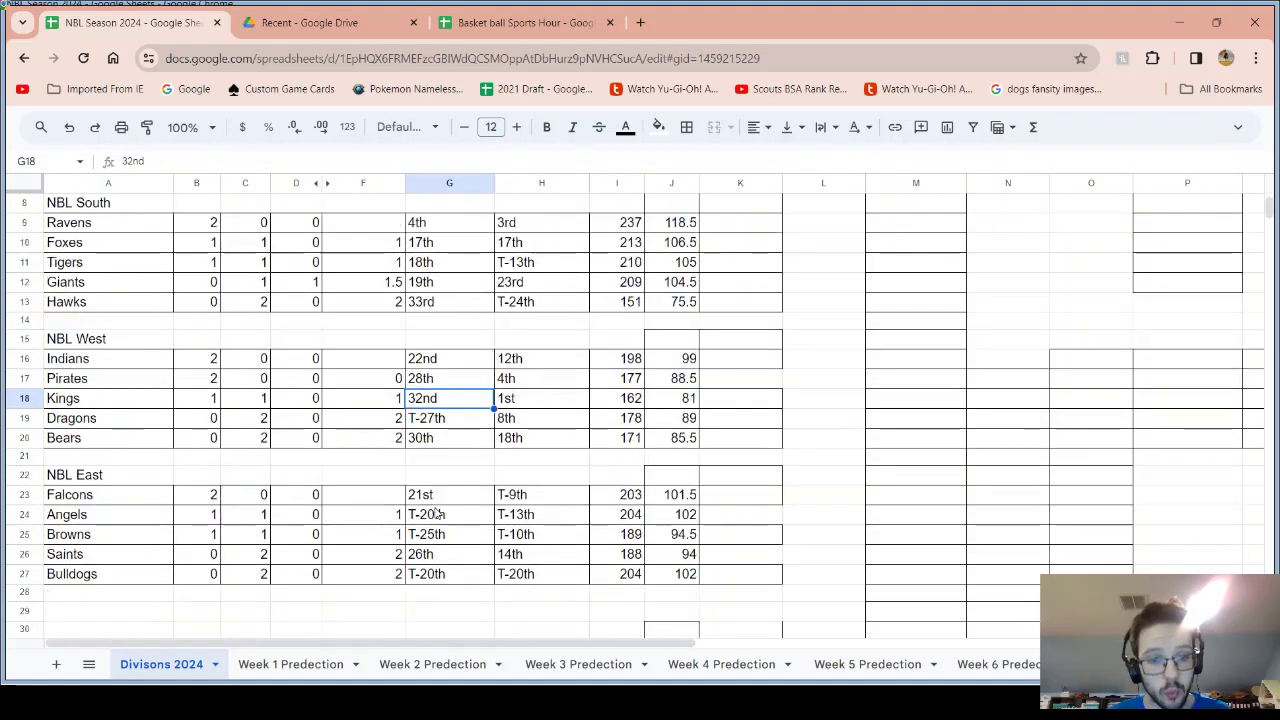
pyautogui.scroll(1, 437, 513)
pyautogui.scroll(2, 437, 513)
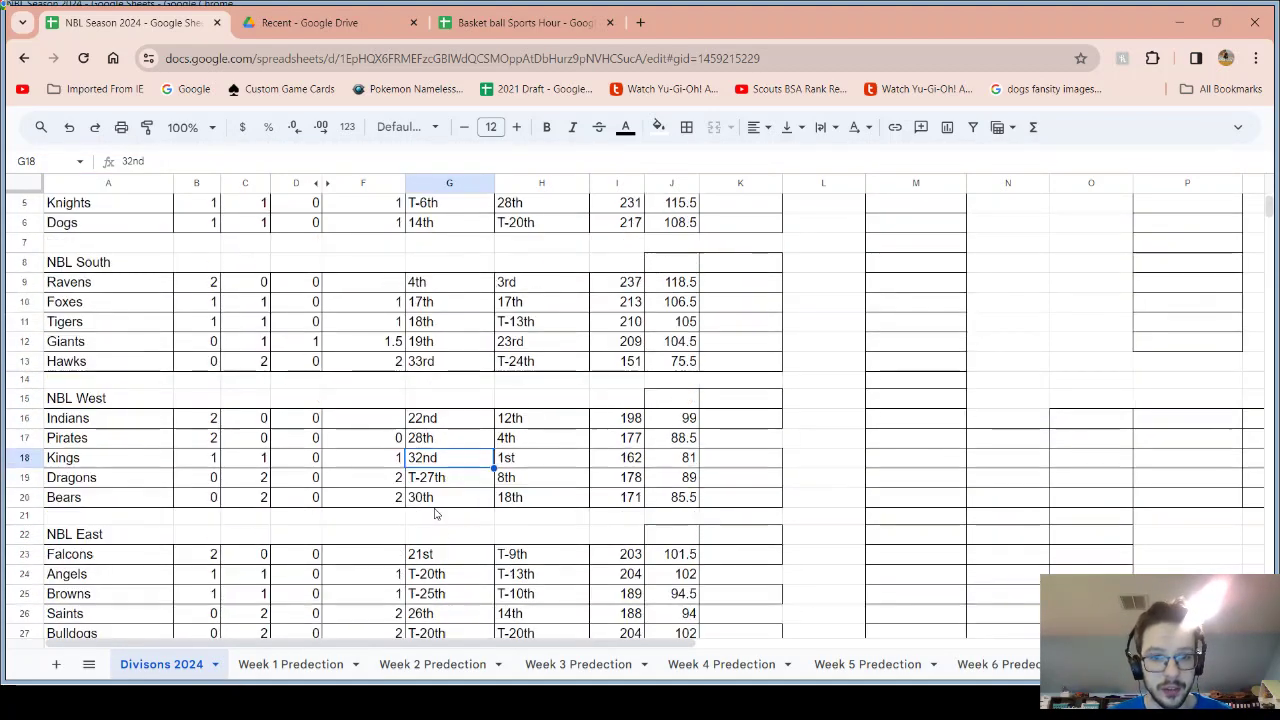
pyautogui.scroll(-6, 437, 513)
pyautogui.scroll(-6, 435, 513)
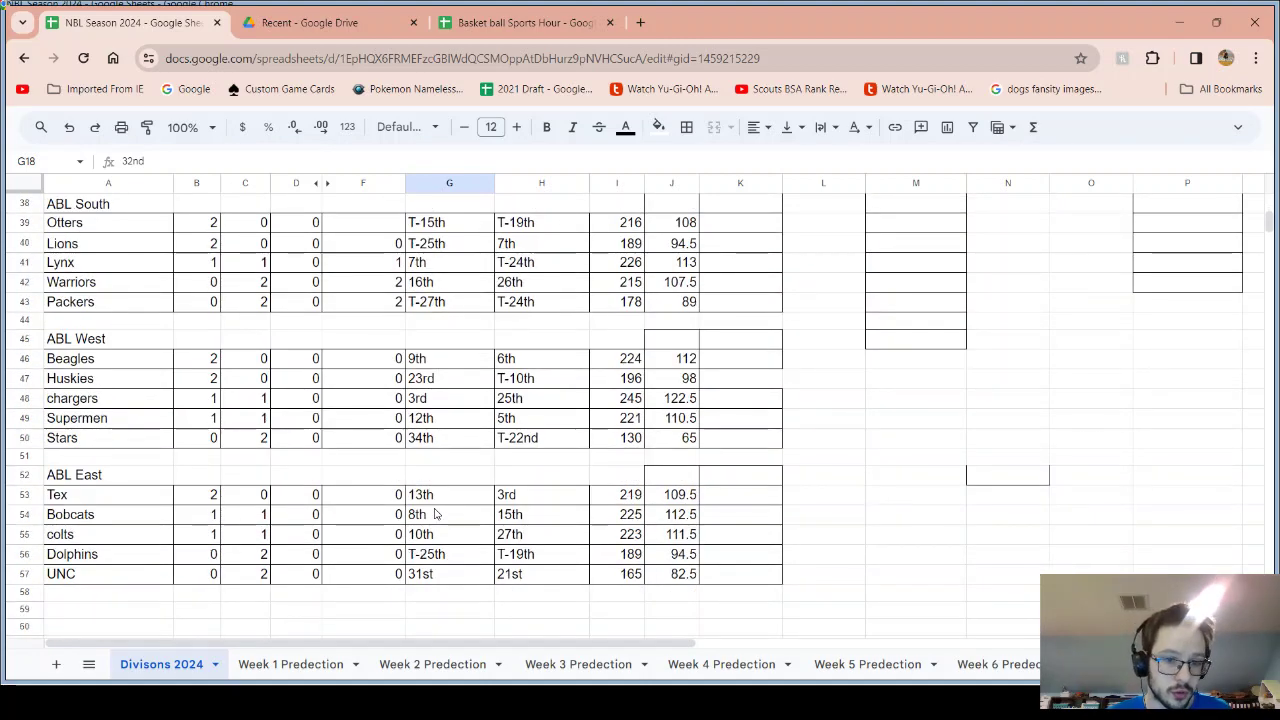
pyautogui.scroll(12, 436, 545)
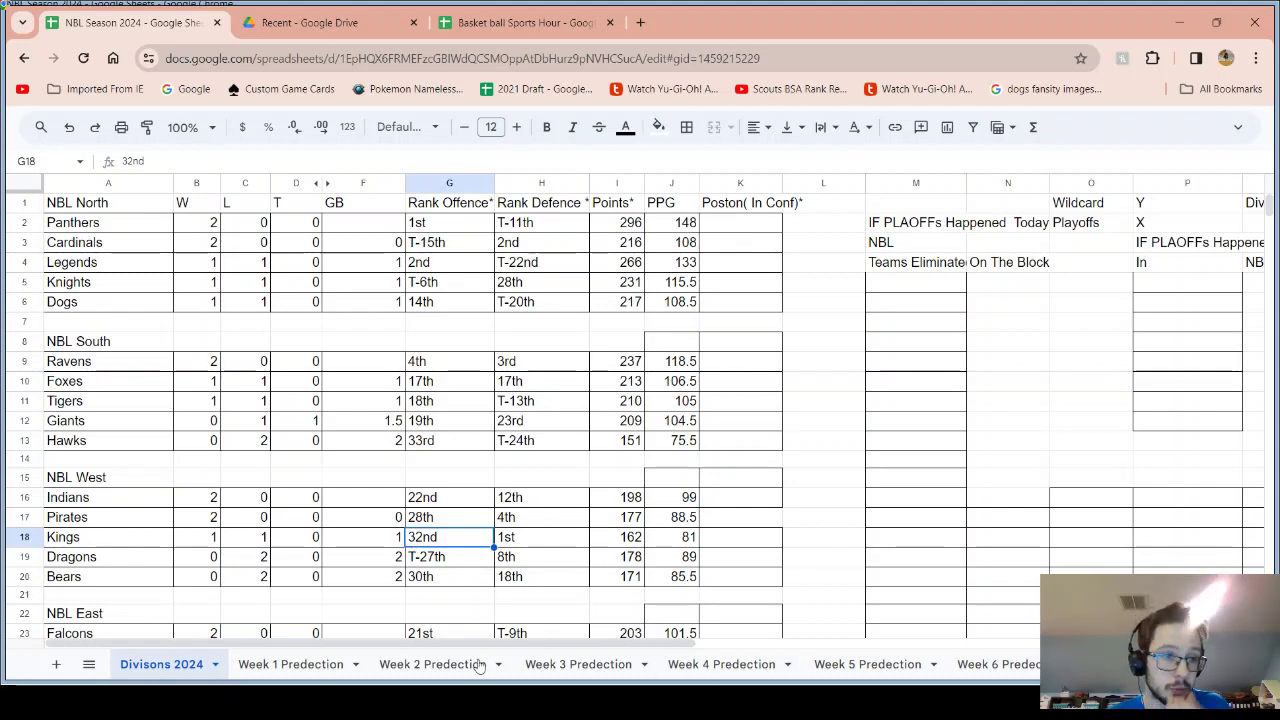
# Return to the Basket ball Sports Hour spreadsheet and check the Packers' points in the Power Ranking sheet
pyautogui.click(487, 22)
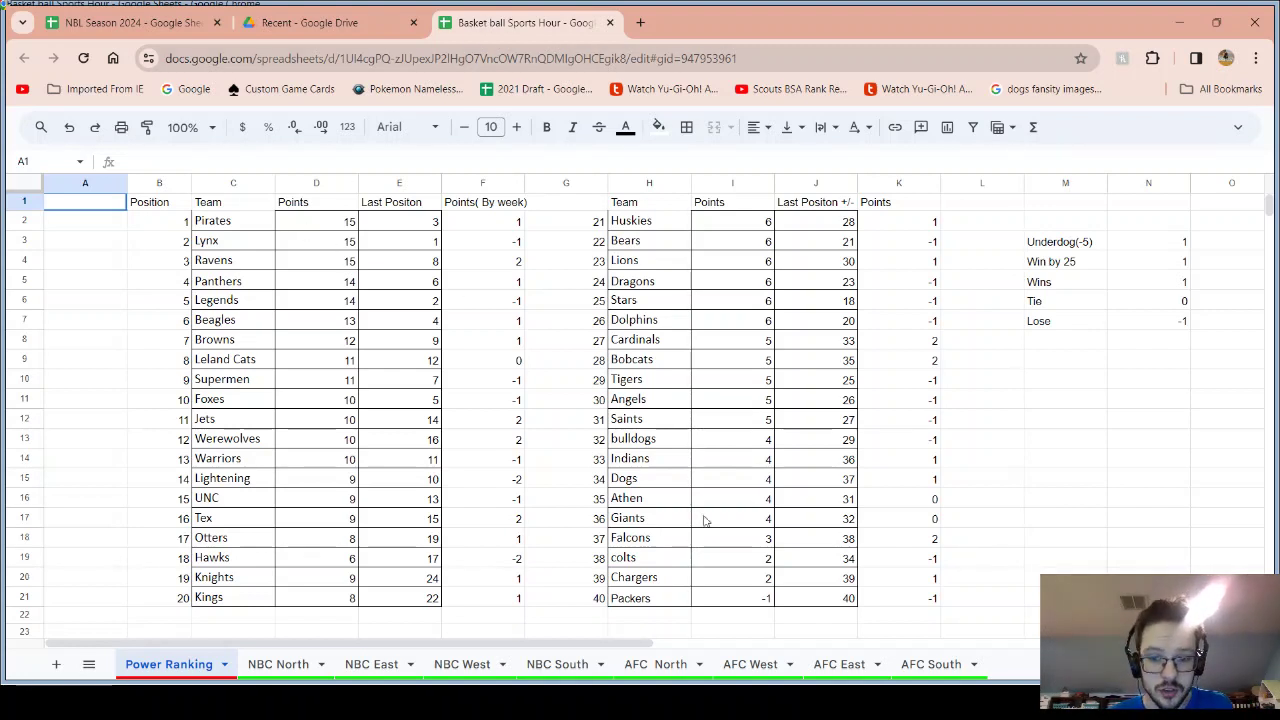
pyautogui.click(659, 600)
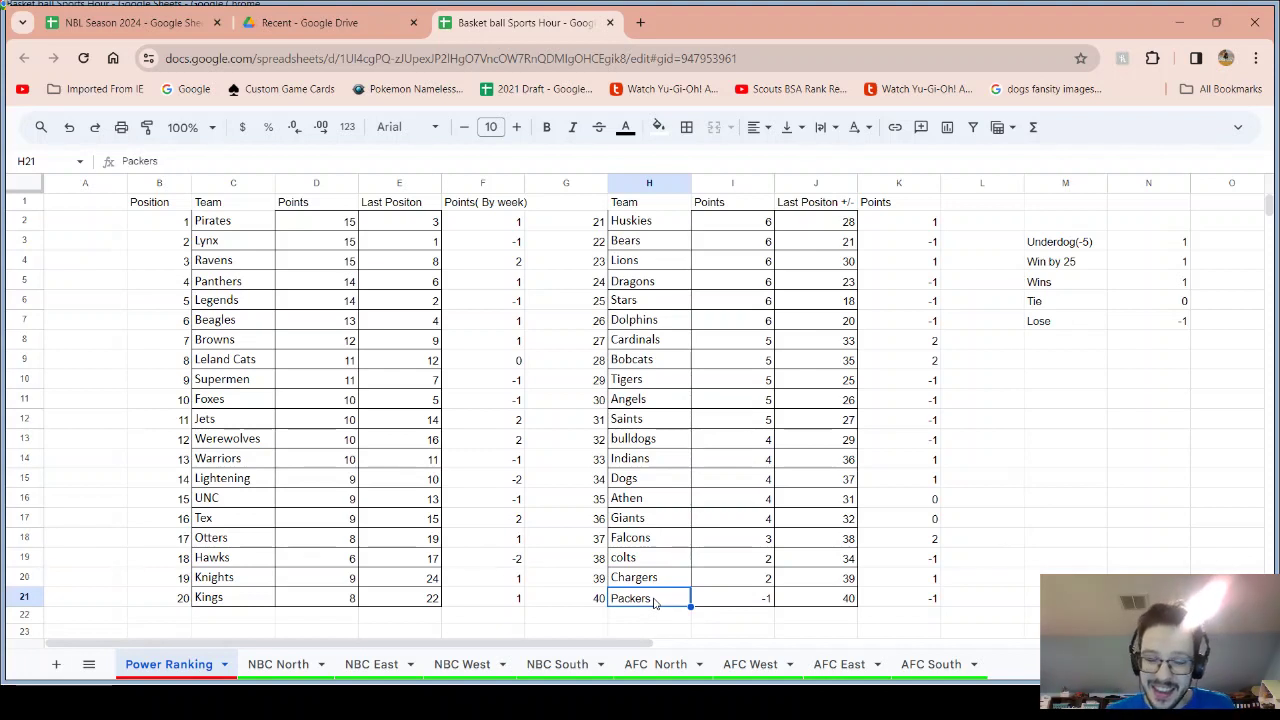
pyautogui.click(733, 604)
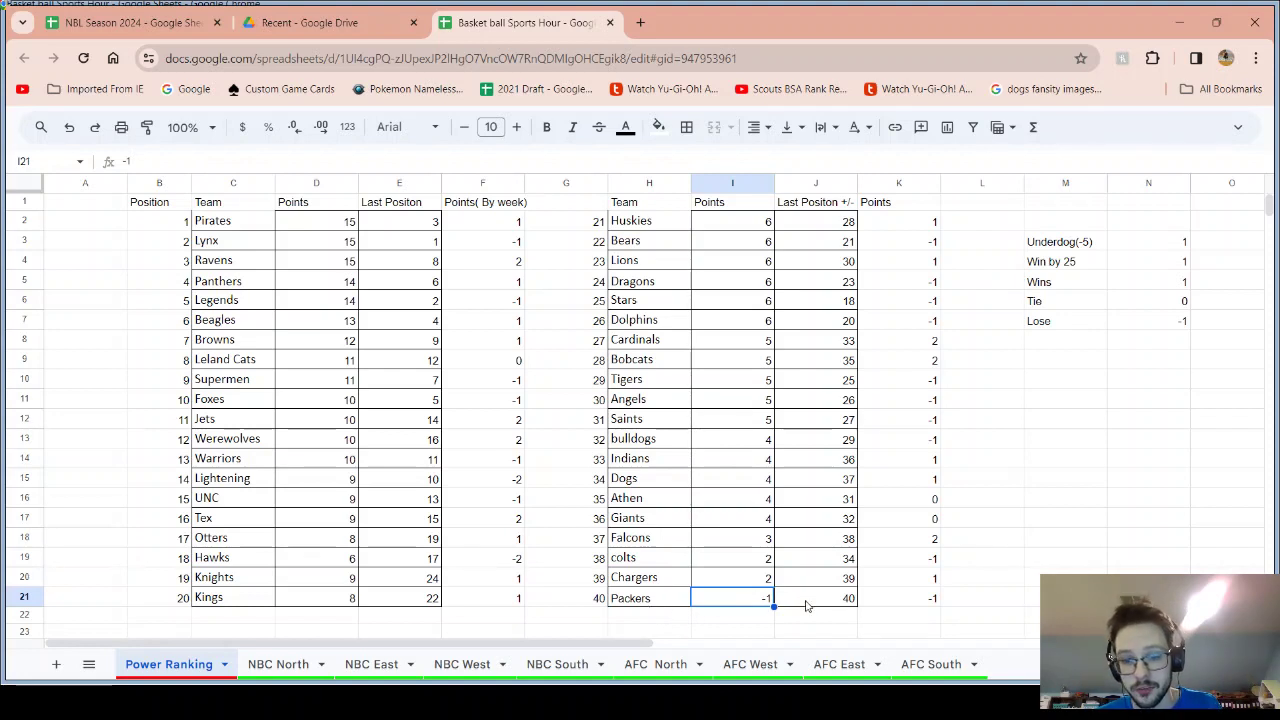
# Compare the last positions of the Pirates and the Lynx in the power ranking
pyautogui.click(411, 231)
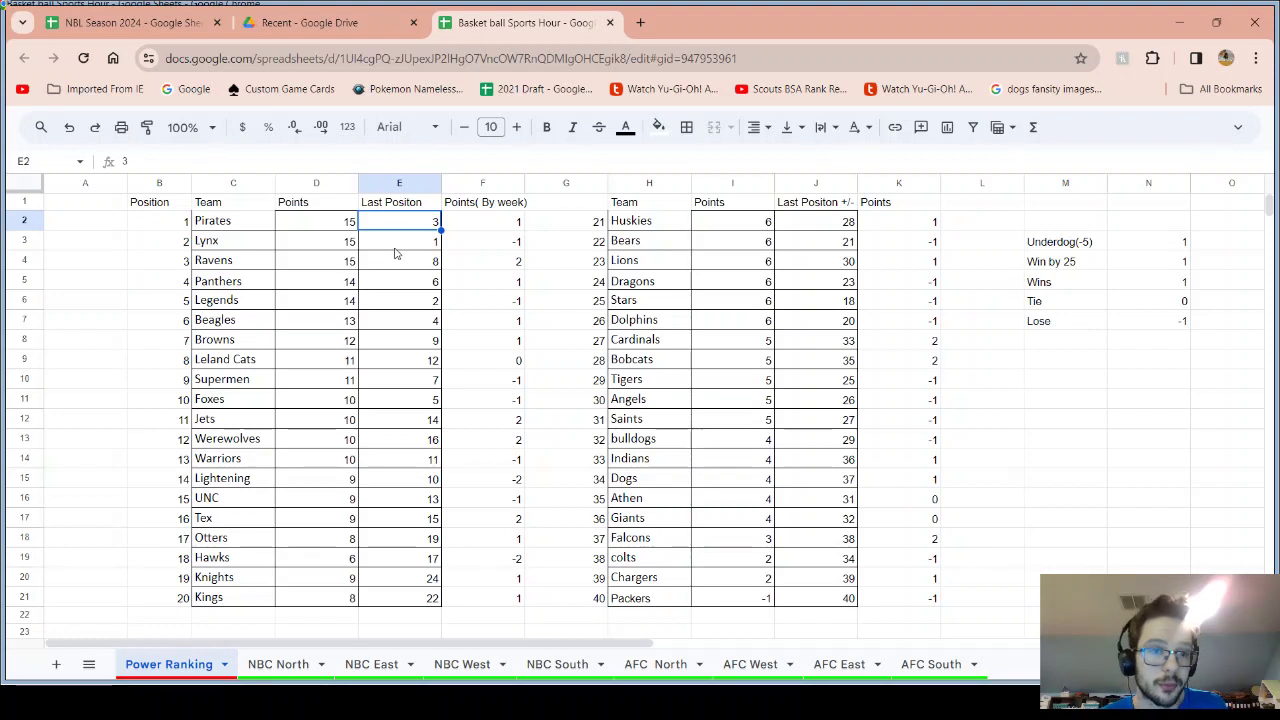
pyautogui.click(397, 247)
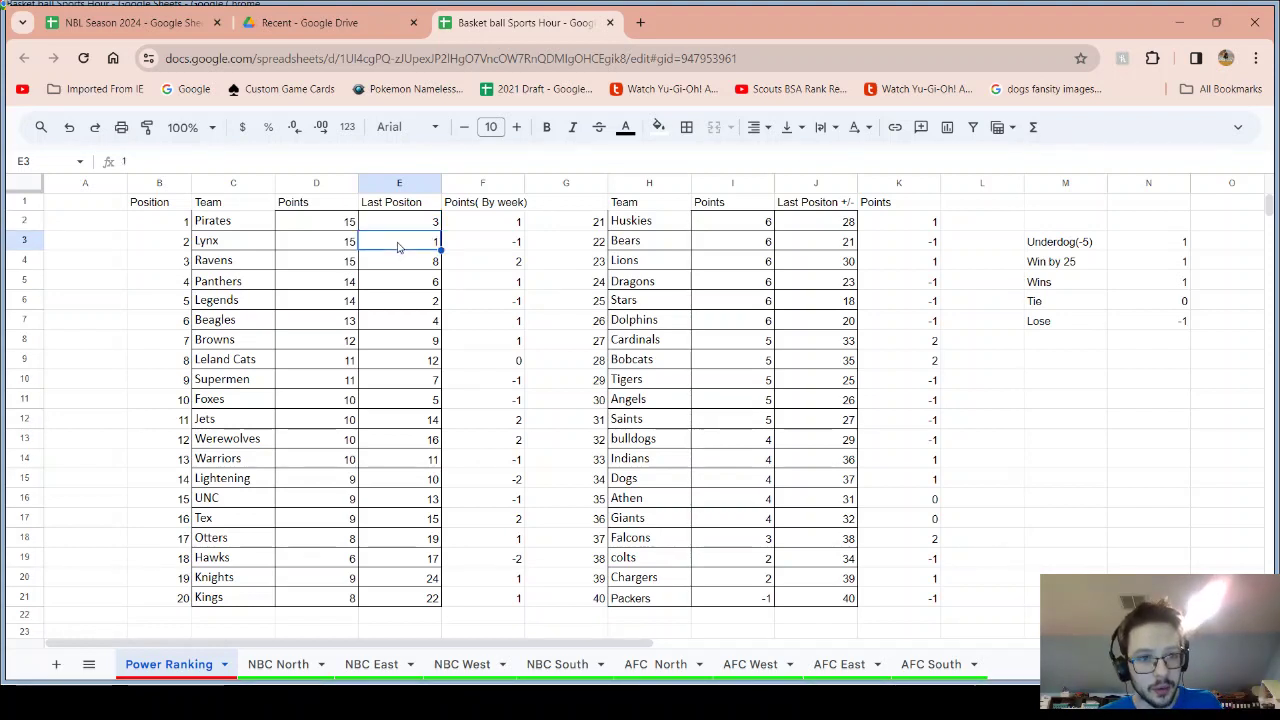
pyautogui.click(247, 248)
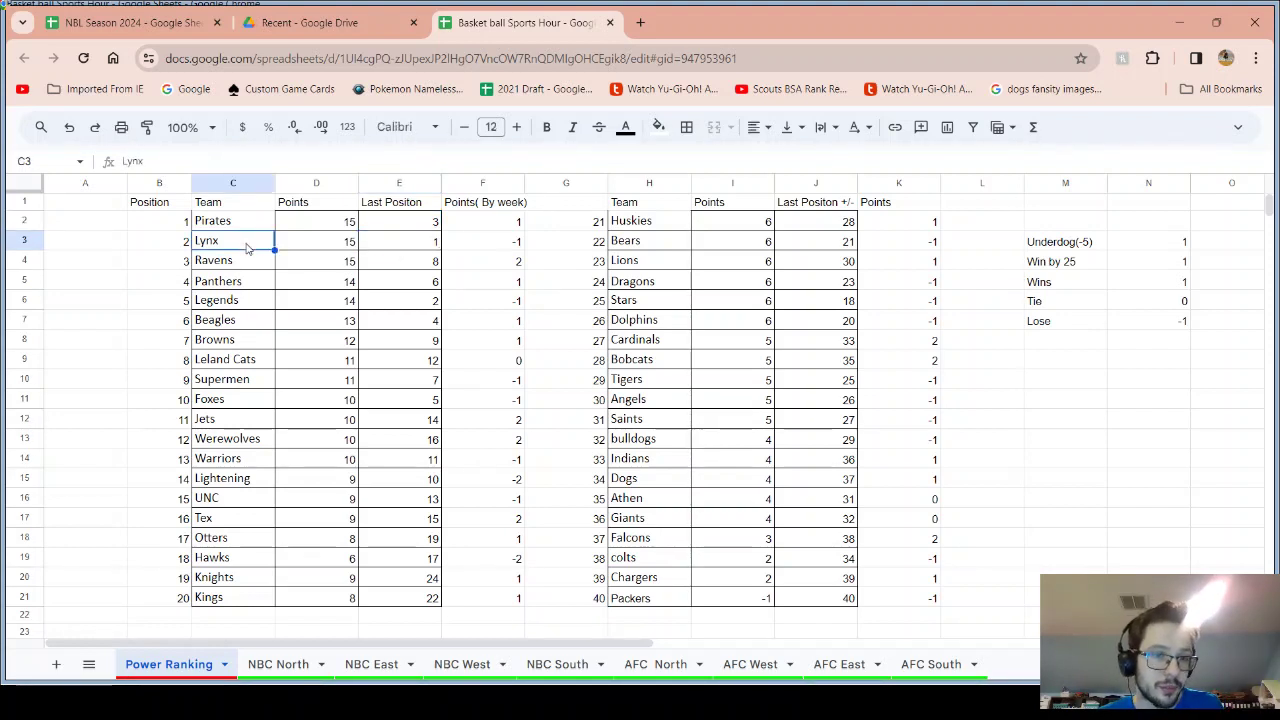
pyautogui.click(406, 241)
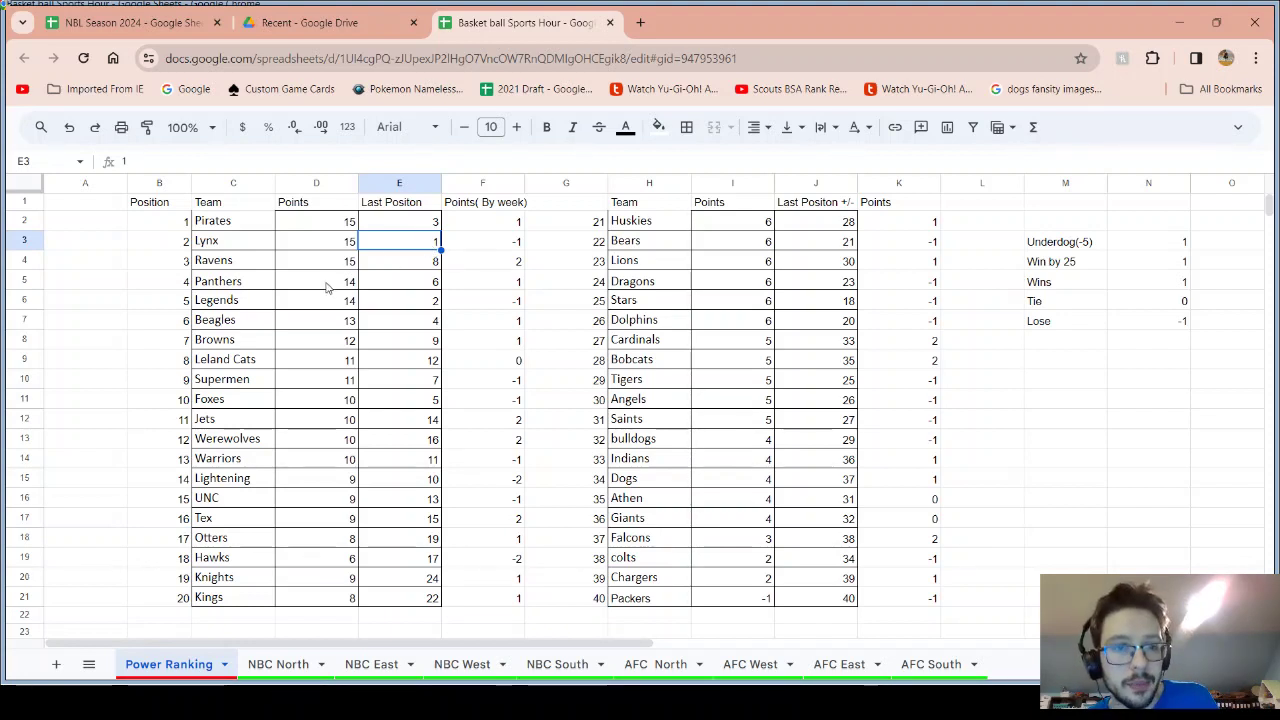
# Review the Panthers' last position and points by week, and locate the Packers in the ranking
pyautogui.click(259, 284)
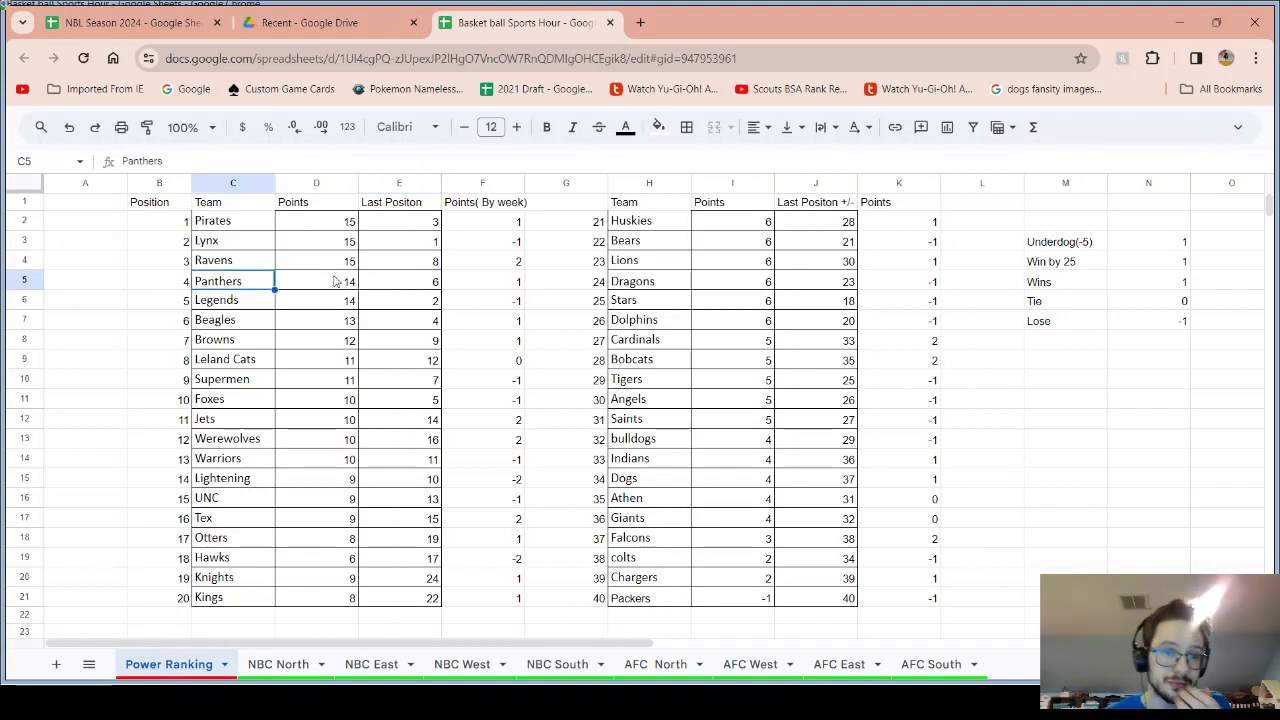
pyautogui.click(436, 289)
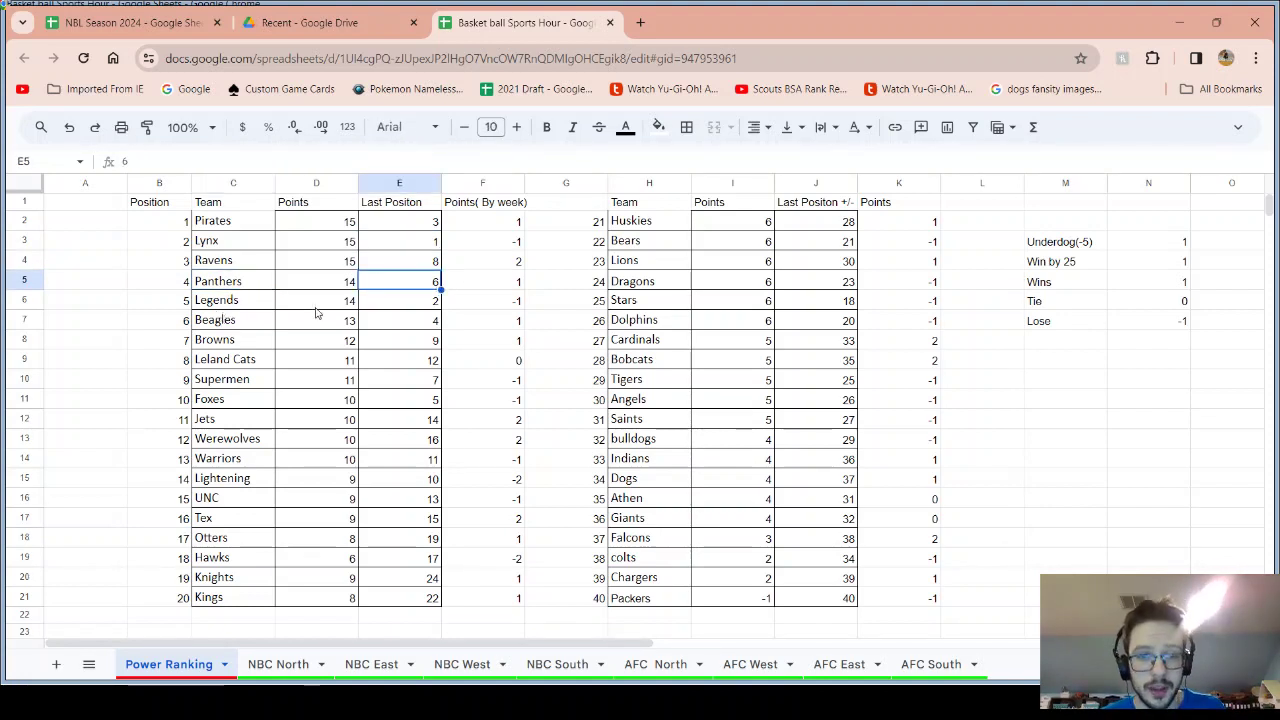
pyautogui.click(500, 284)
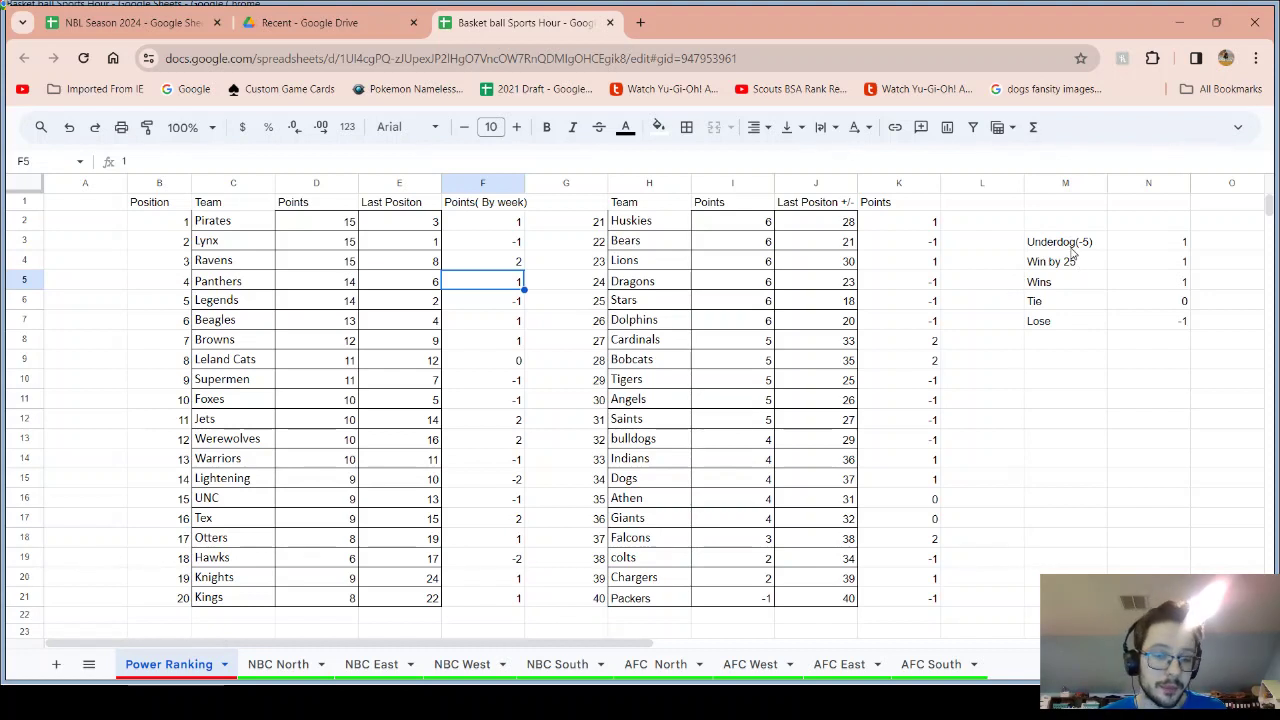
pyautogui.click(640, 605)
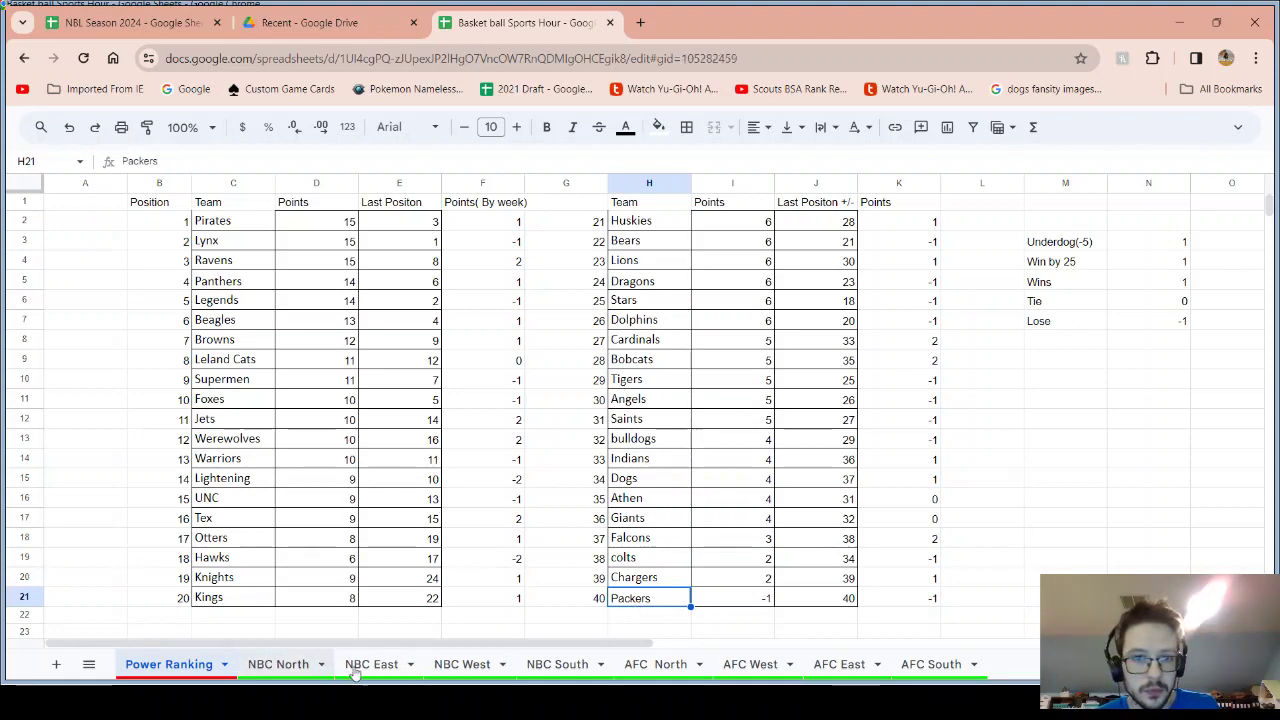
# Look through the NBC North, NBC East and NBC West sheets and return to the Power Ranking sheet
pyautogui.click(300, 667)
pyautogui.click(368, 668)
pyautogui.click(468, 668)
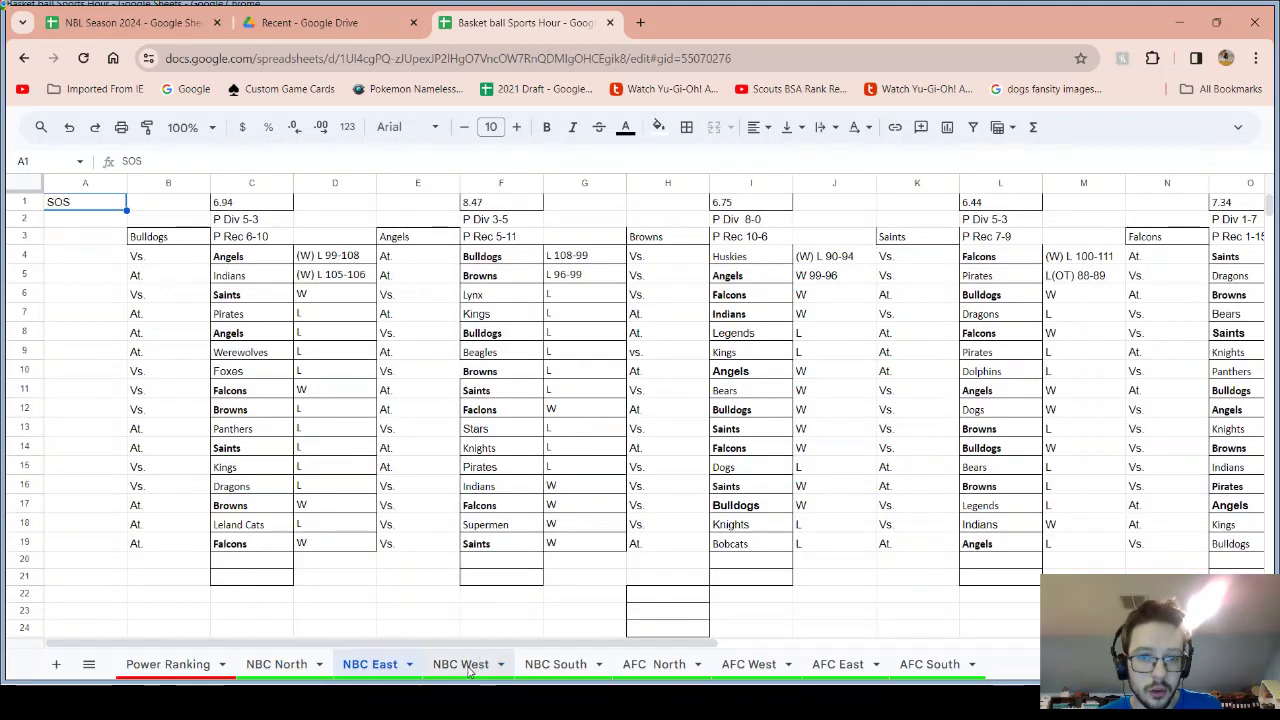
pyautogui.click(135, 668)
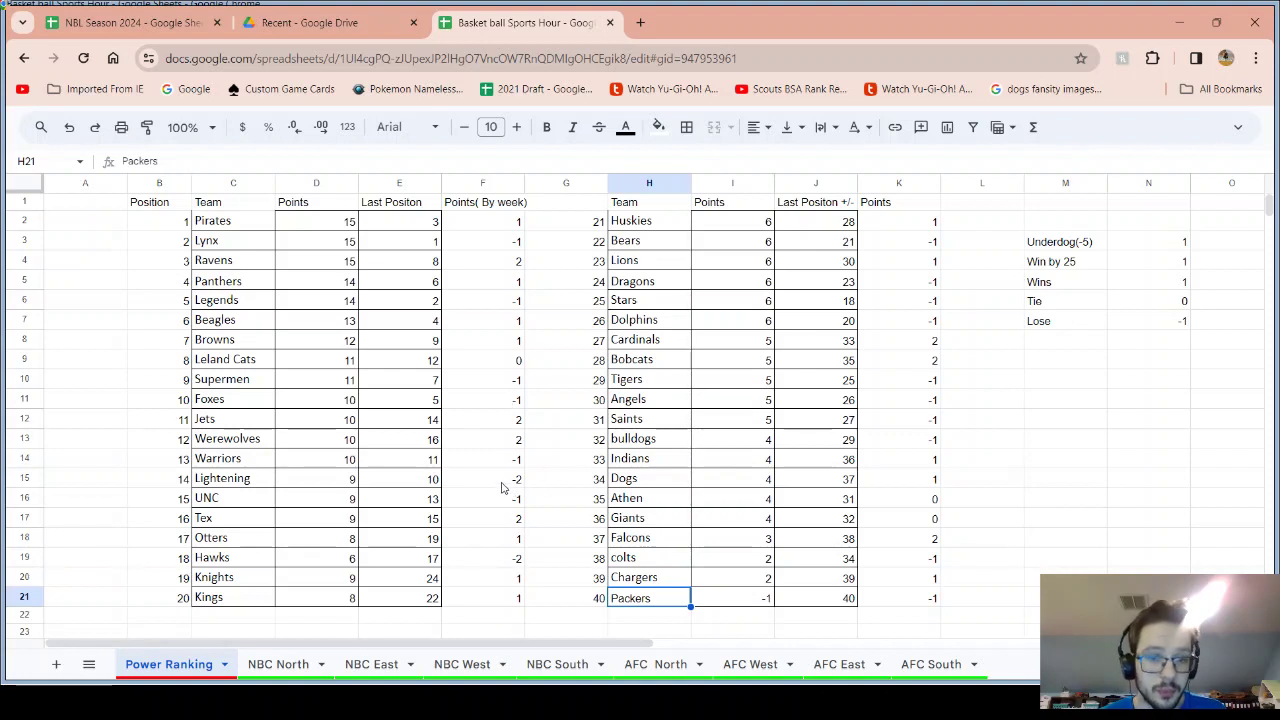
# Review the Lightening and Legends ranking rows, and the Athen and Giants entries with Athen's weekly points
pyautogui.moveTo(497, 486); pyautogui.dragTo(257, 477)
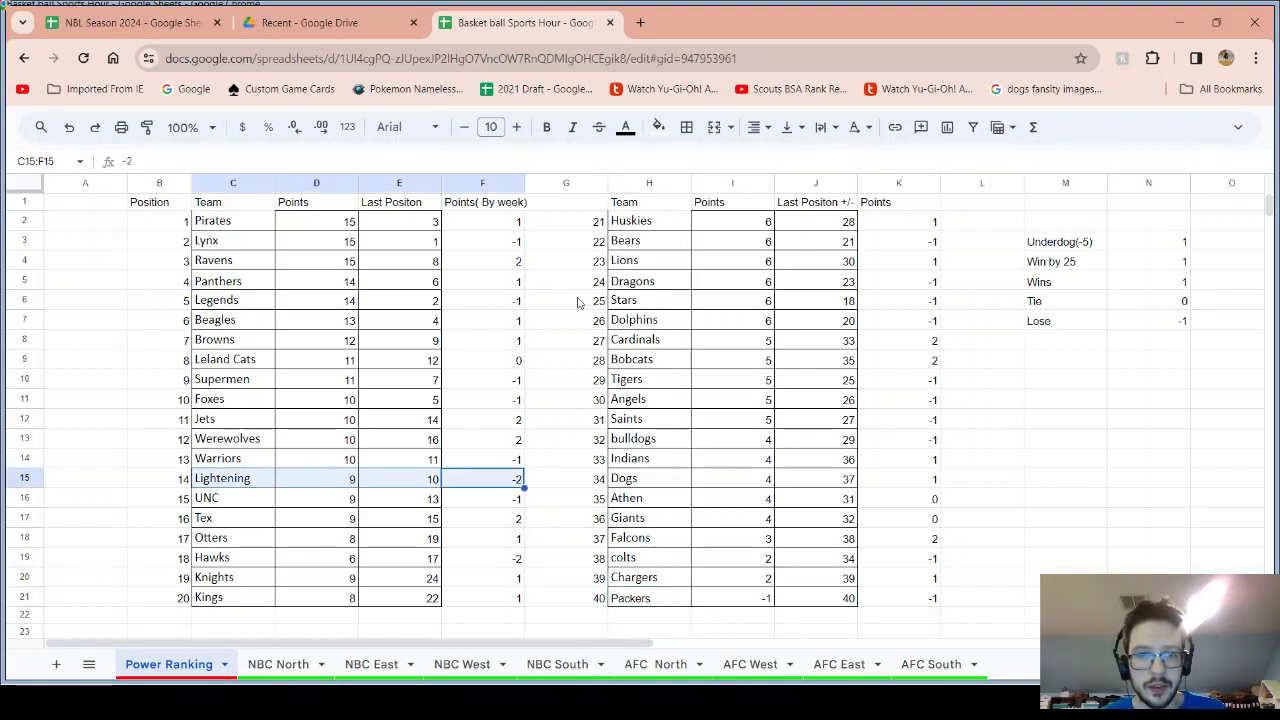
pyautogui.moveTo(251, 304); pyautogui.dragTo(467, 311)
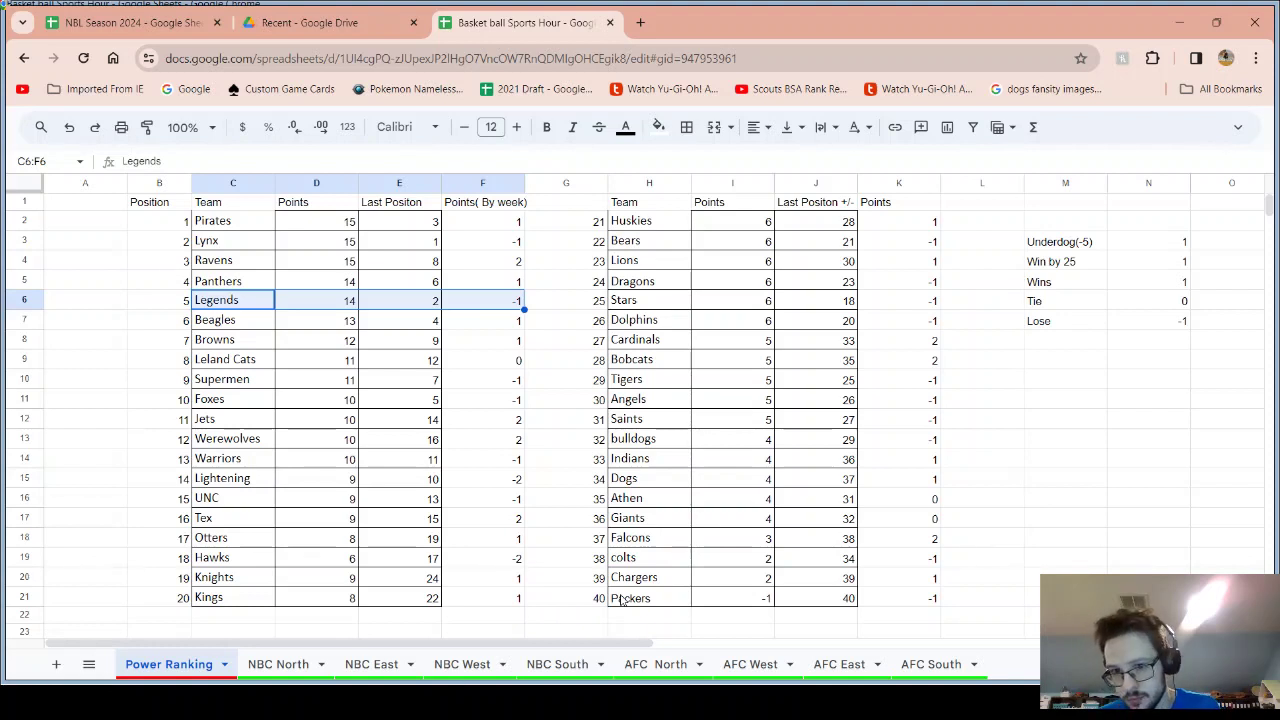
pyautogui.click(665, 505)
pyautogui.keyDown('shift'); pyautogui.click(662, 516); pyautogui.keyUp('shift')
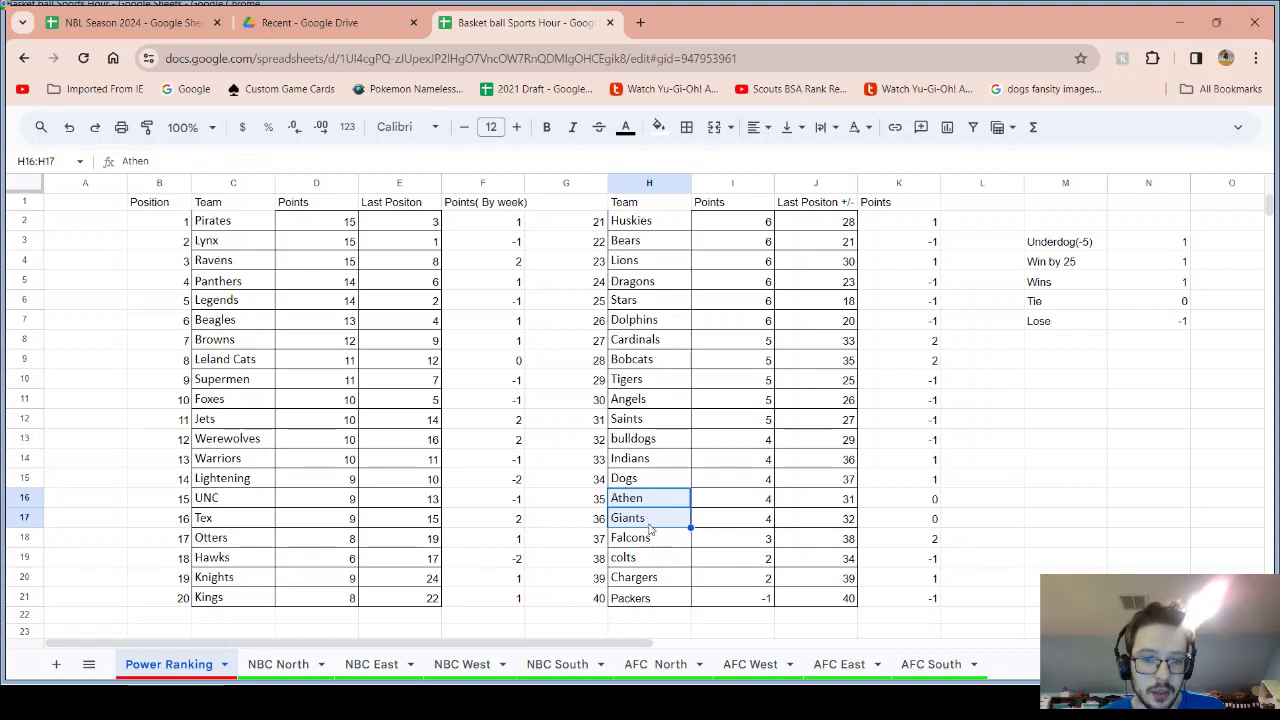
pyautogui.click(641, 520)
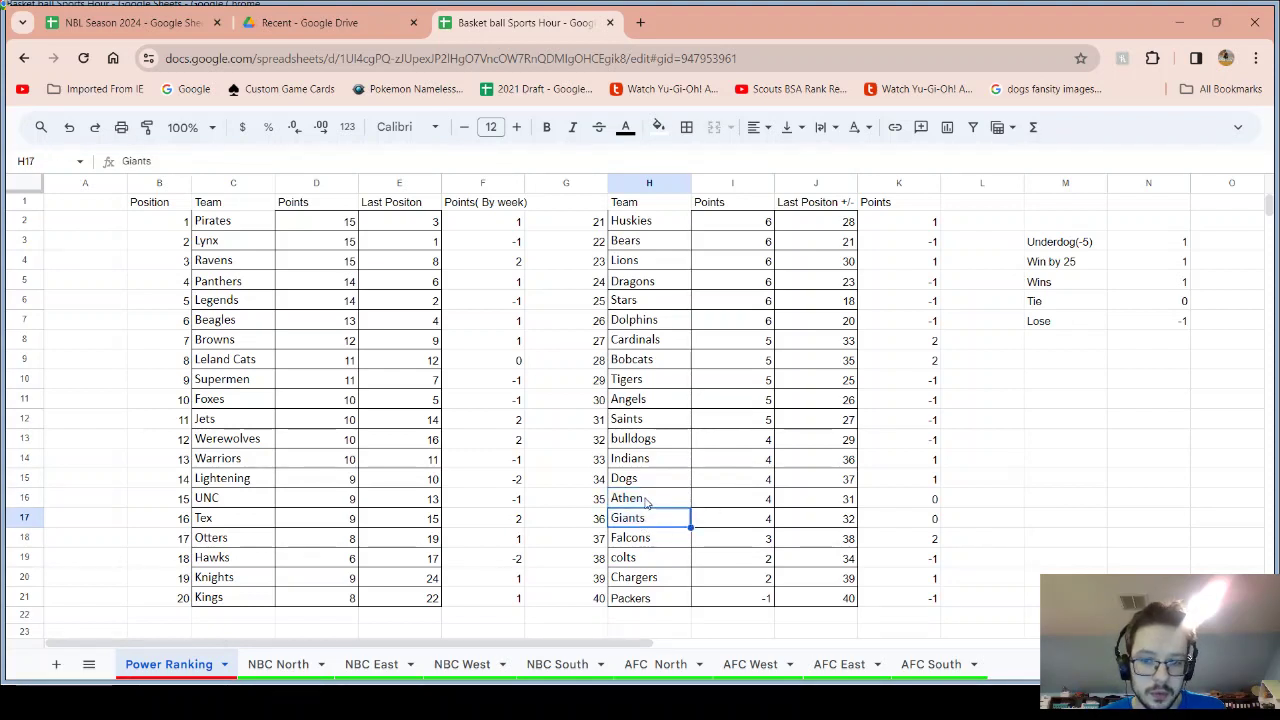
pyautogui.click(905, 498)
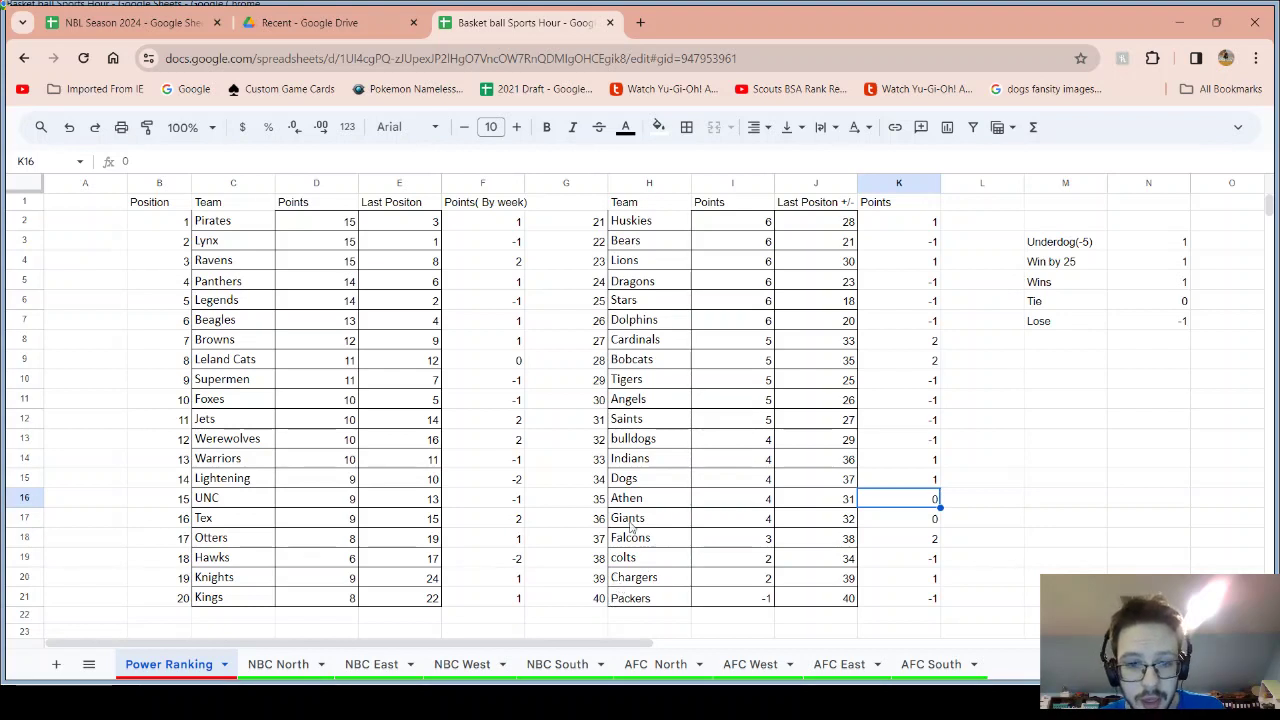
# Review the Cardinals, Jets and Werewolves entries, and the last positions of the teams from Huskies to Bobcats
pyautogui.click(660, 345)
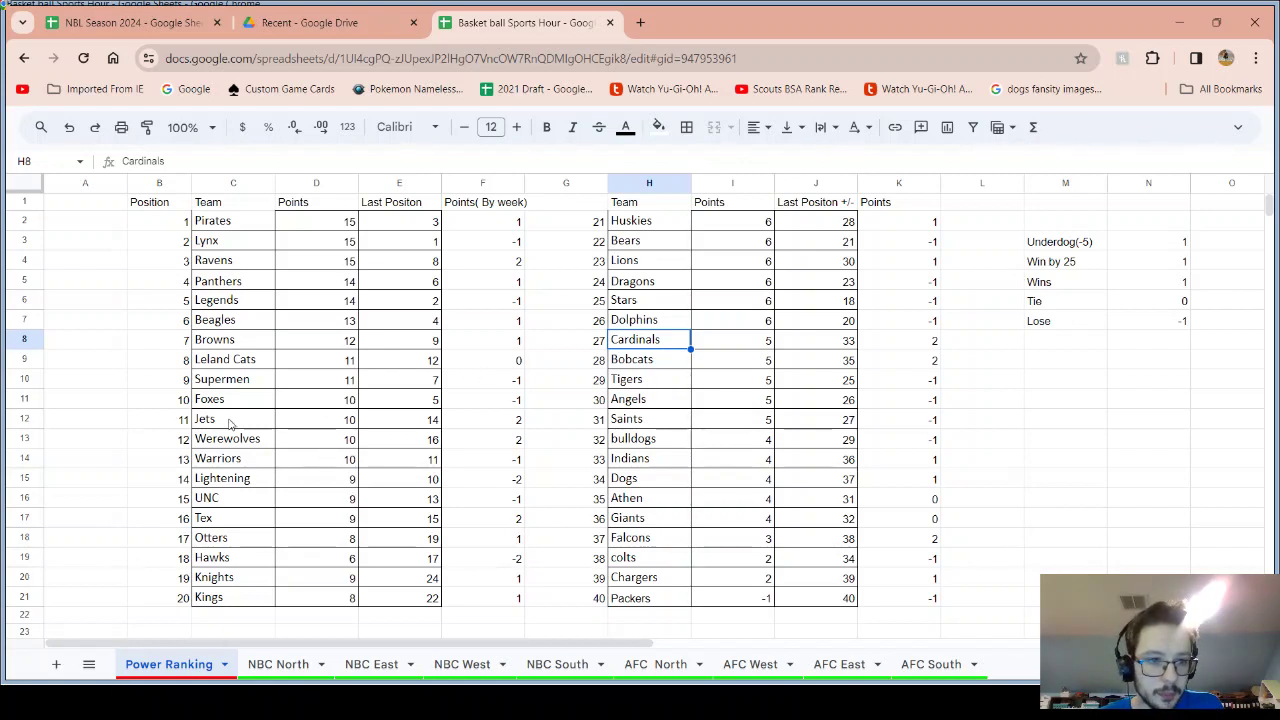
pyautogui.moveTo(231, 421); pyautogui.dragTo(233, 441)
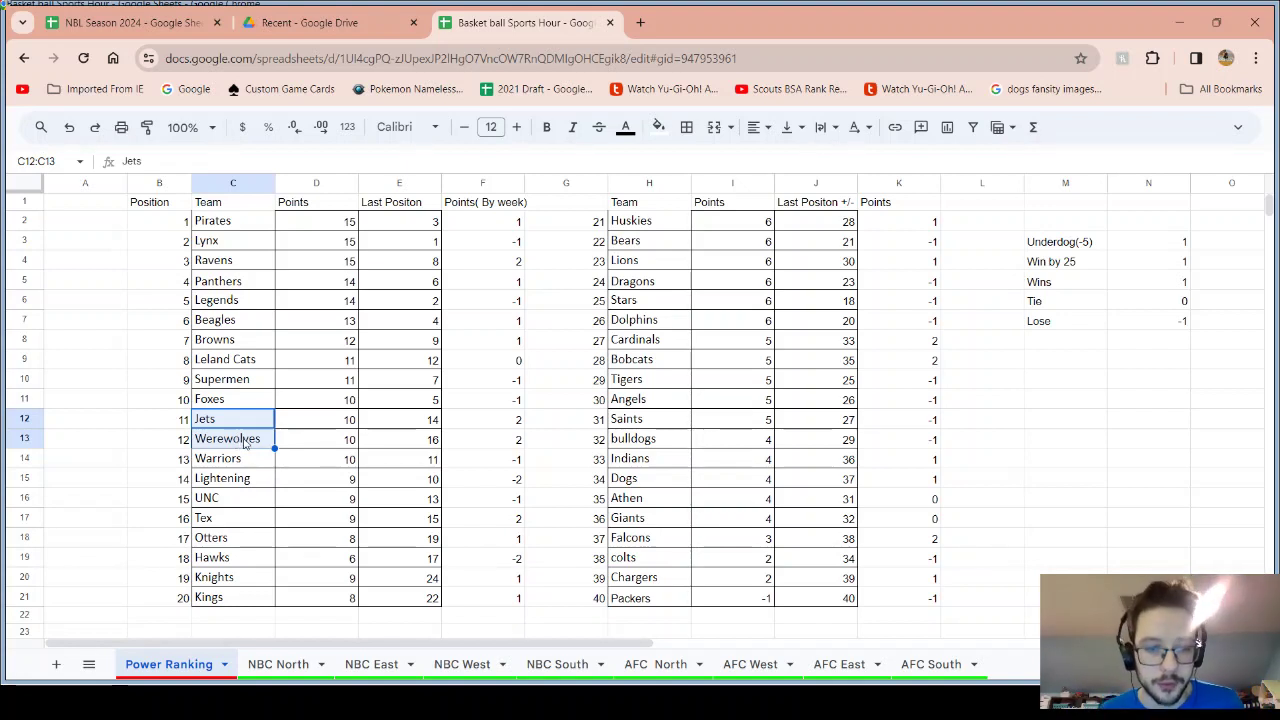
pyautogui.click(681, 226)
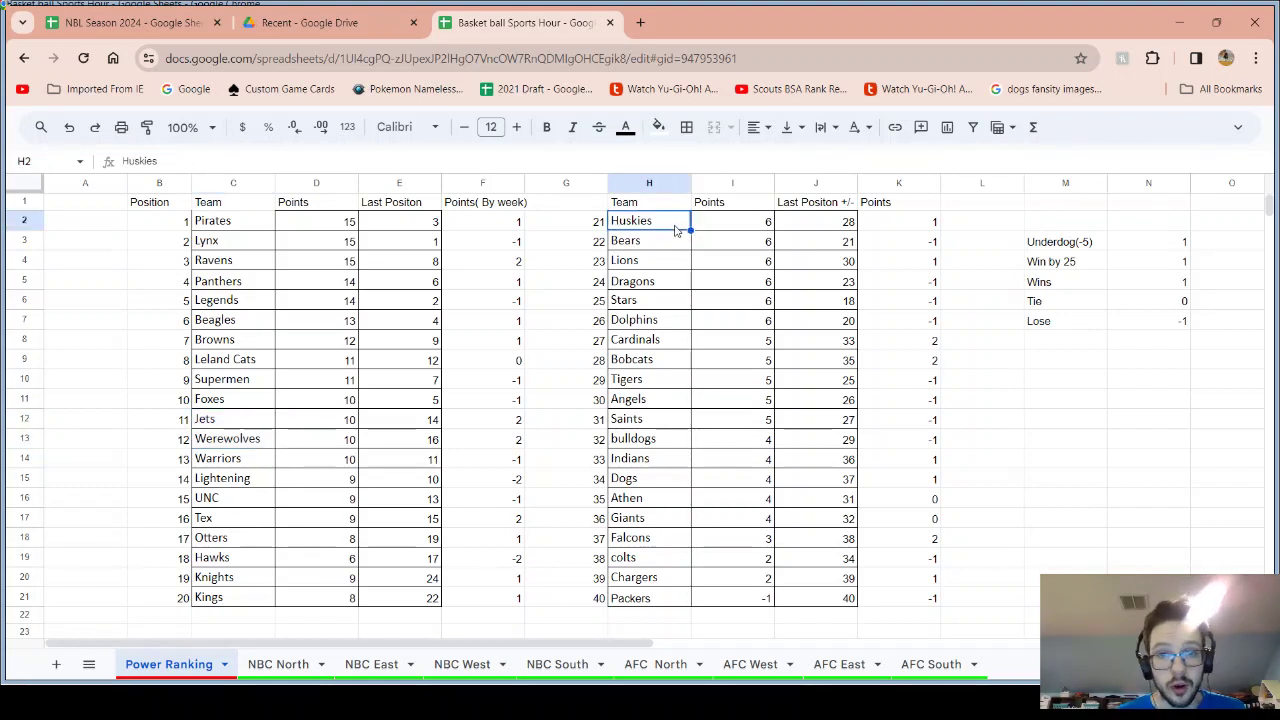
pyautogui.click(811, 224)
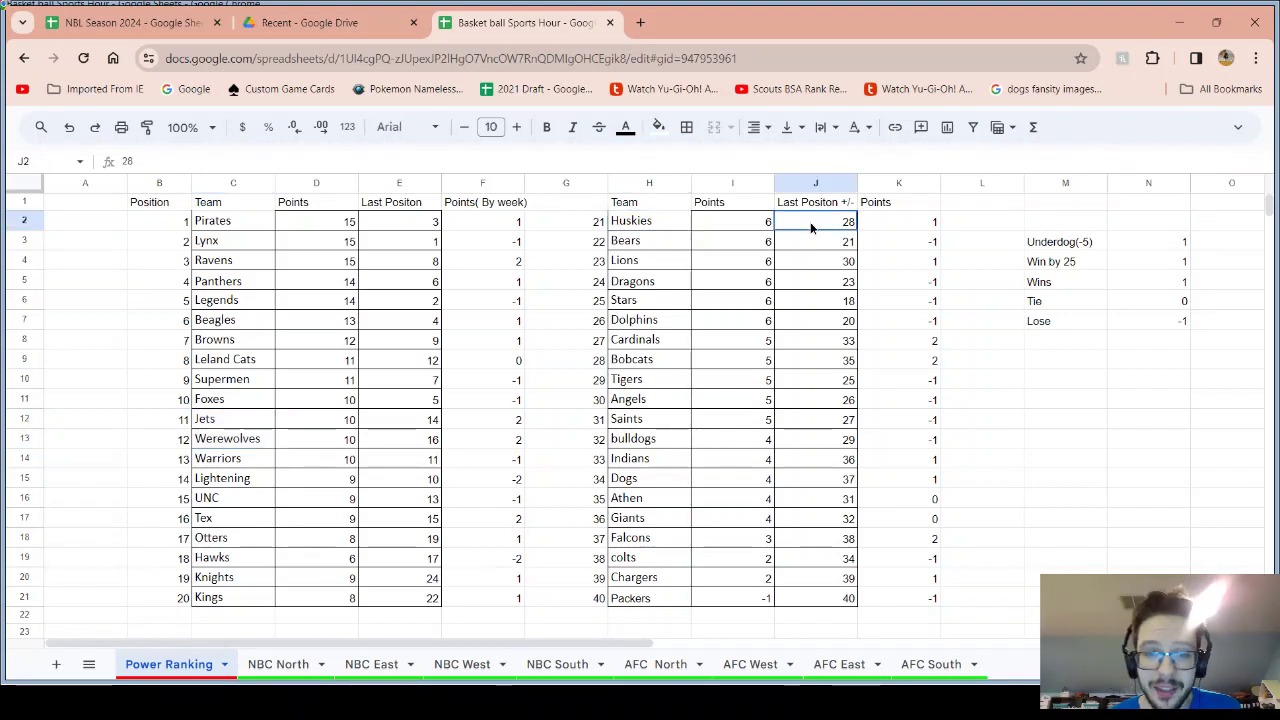
pyautogui.moveTo(811, 227); pyautogui.dragTo(830, 360)
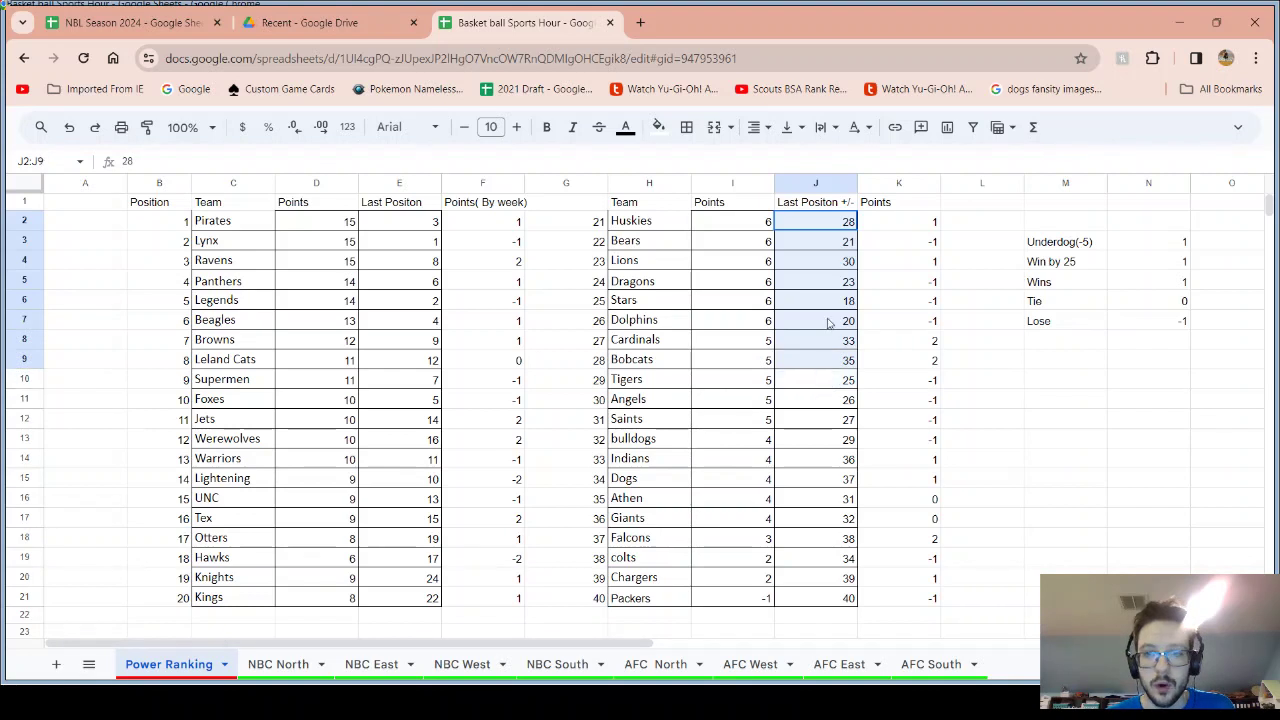
pyautogui.click(597, 230)
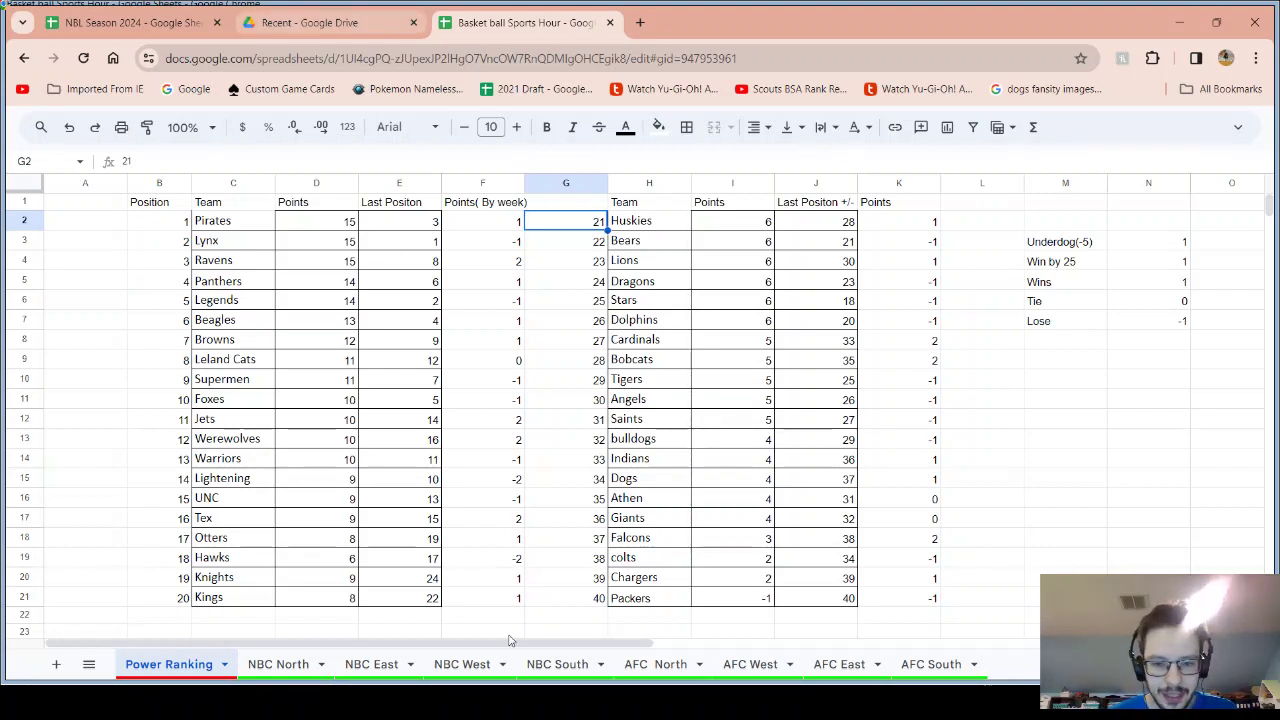
# Switch to the NBL Season 2024 spreadsheet and review the Week 2 Predection picks and the predictors' right and wrong records
pyautogui.click(112, 24)
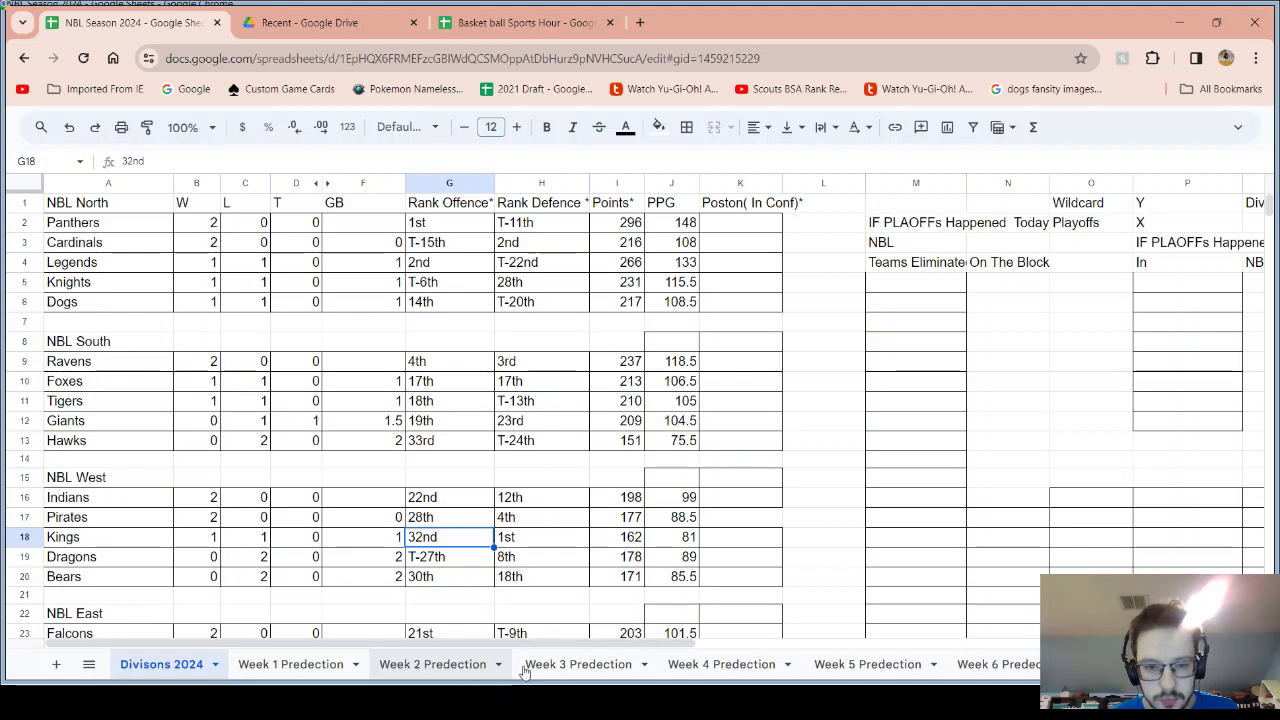
pyautogui.hotkey('ctrl', 'shift', 'pagedown')
pyautogui.hotkey('ctrl', 'shift', 'pagedown')
pyautogui.click(468, 672)
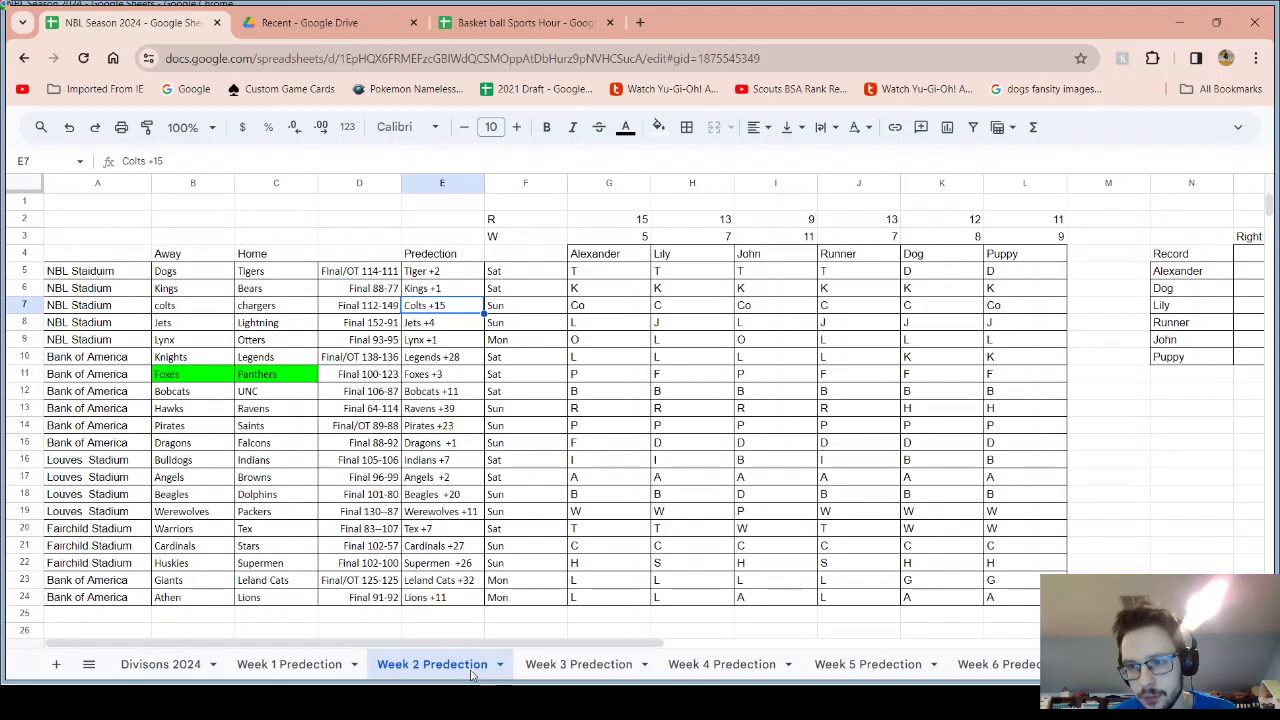
pyautogui.moveTo(614, 634); pyautogui.dragTo(746, 597)
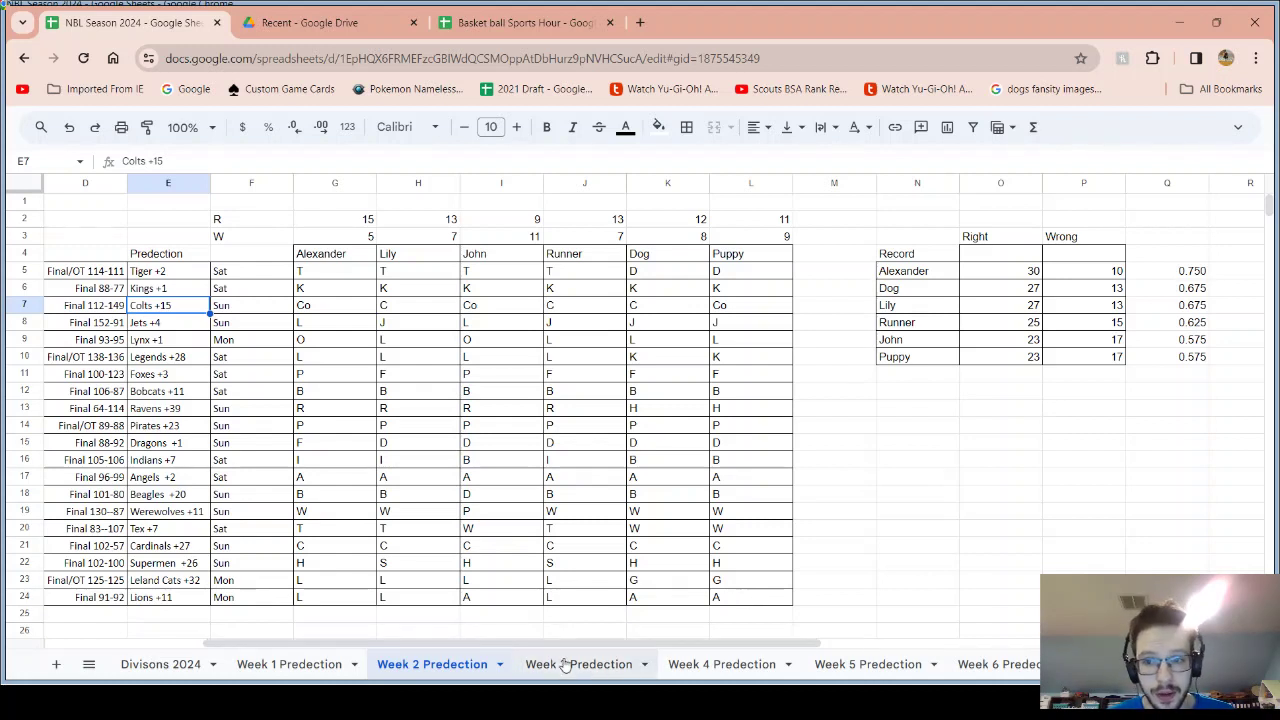
pyautogui.click(921, 358)
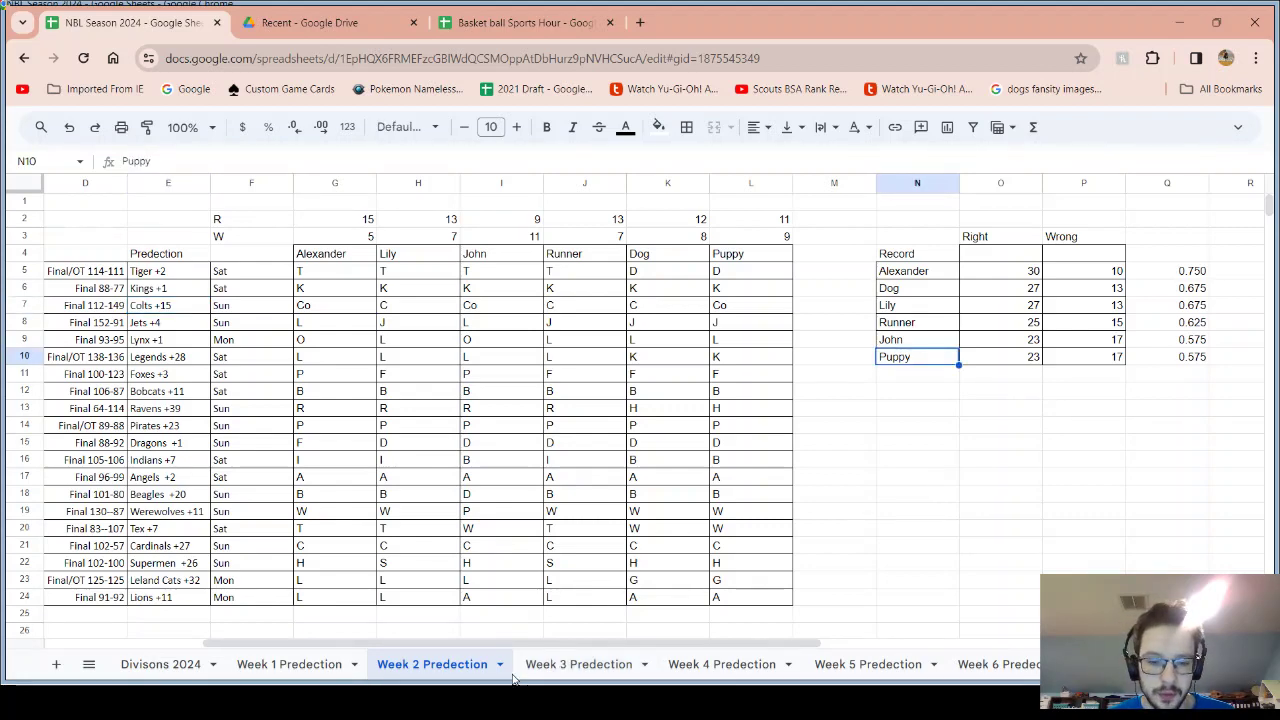
# Review the Foxes at Tigers matchup in Week 3 Predection, and check the Divisons 2024 standings and Week 2 results
pyautogui.click(563, 670)
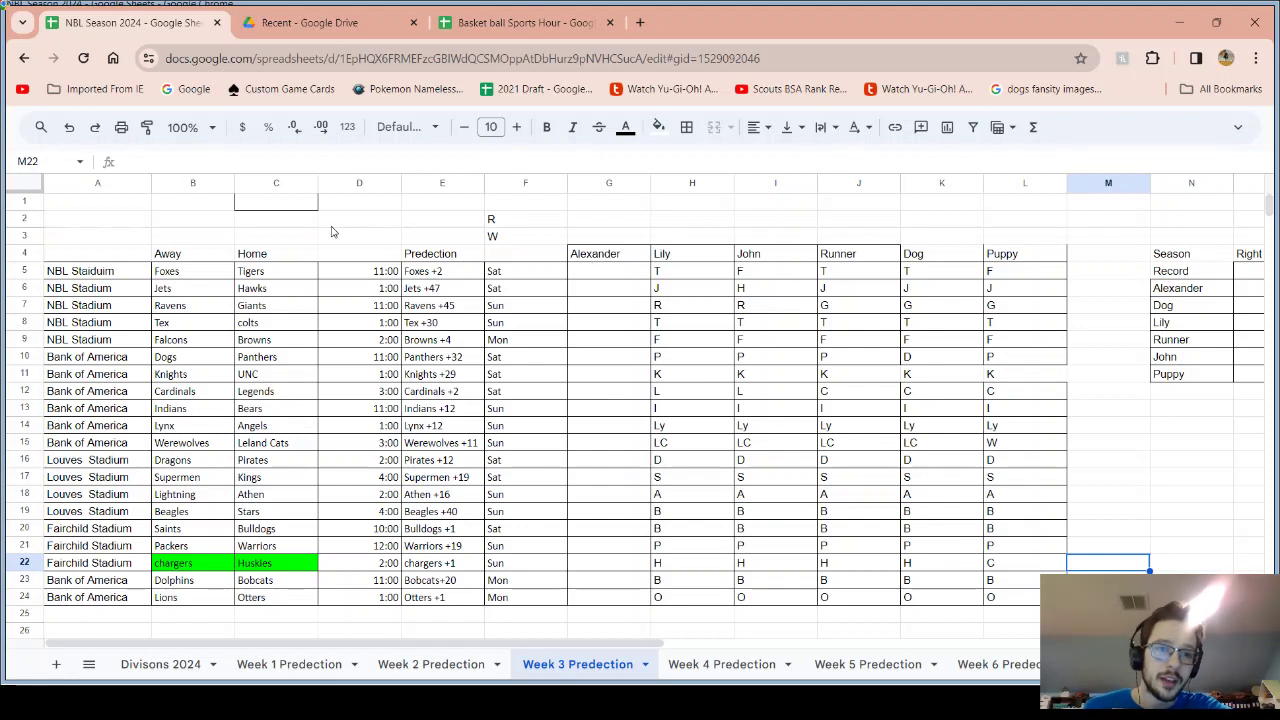
pyautogui.moveTo(178, 274); pyautogui.dragTo(257, 278)
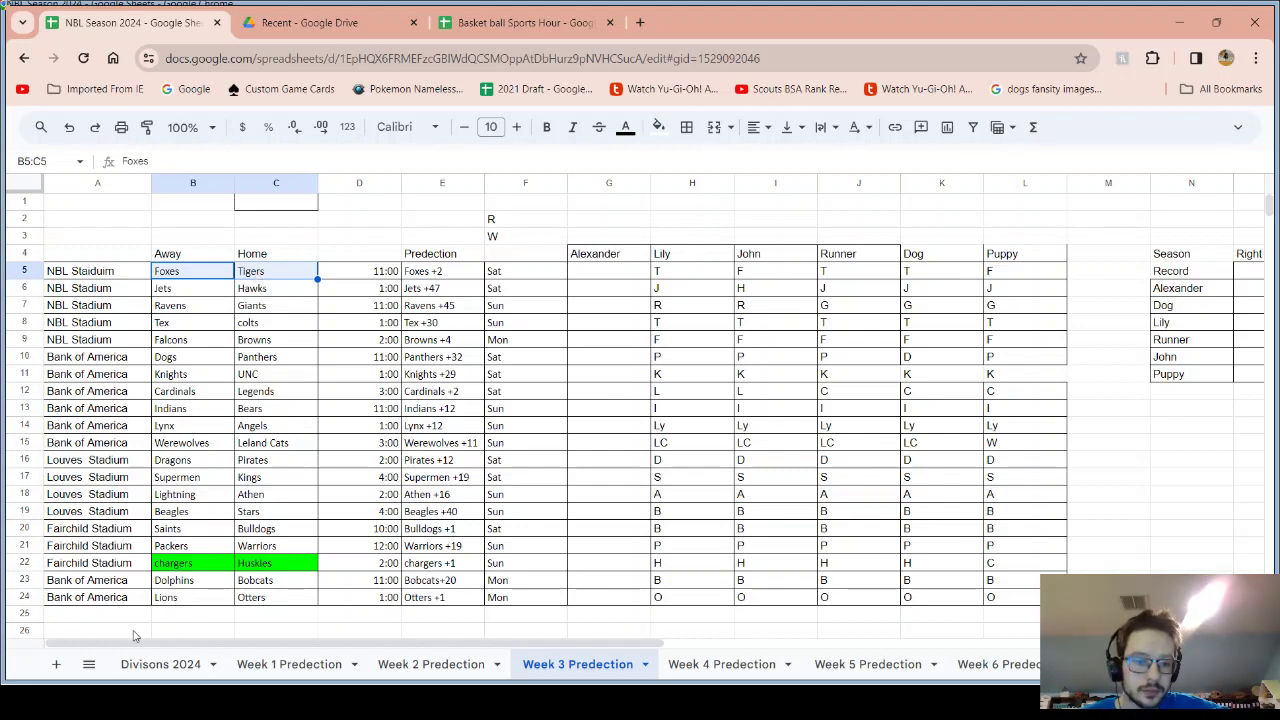
pyautogui.click(159, 664)
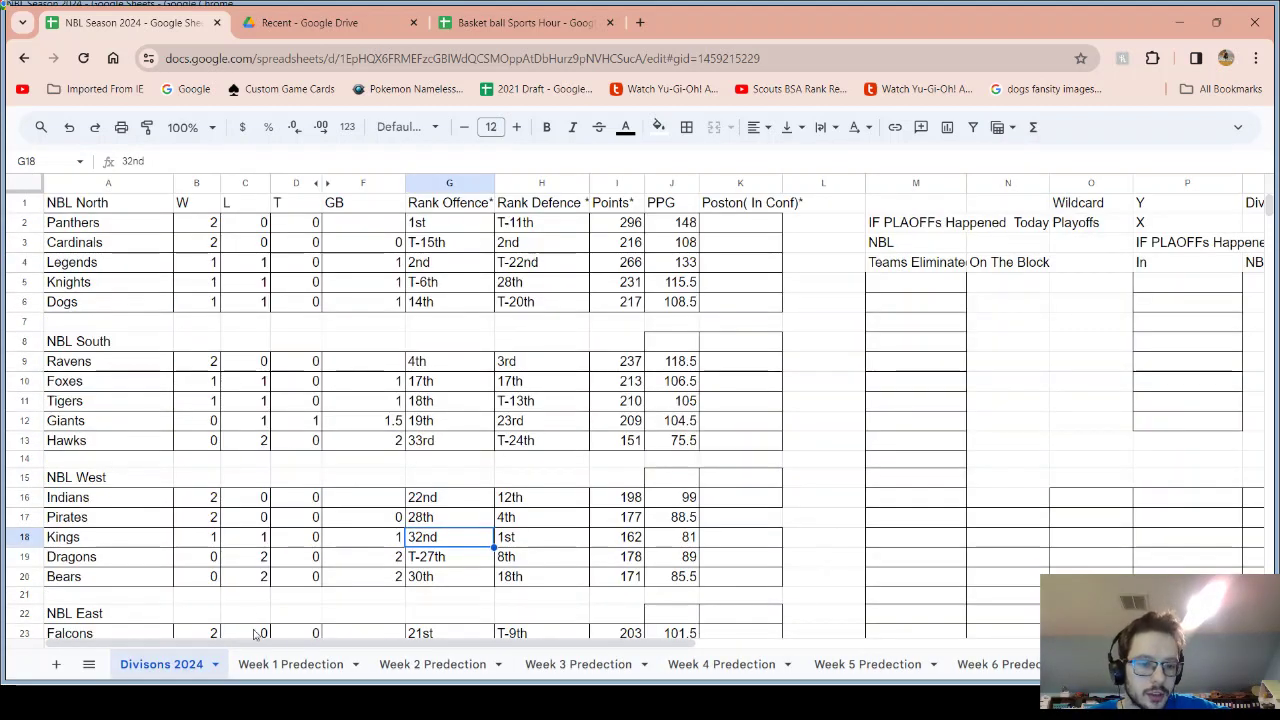
pyautogui.click(443, 665)
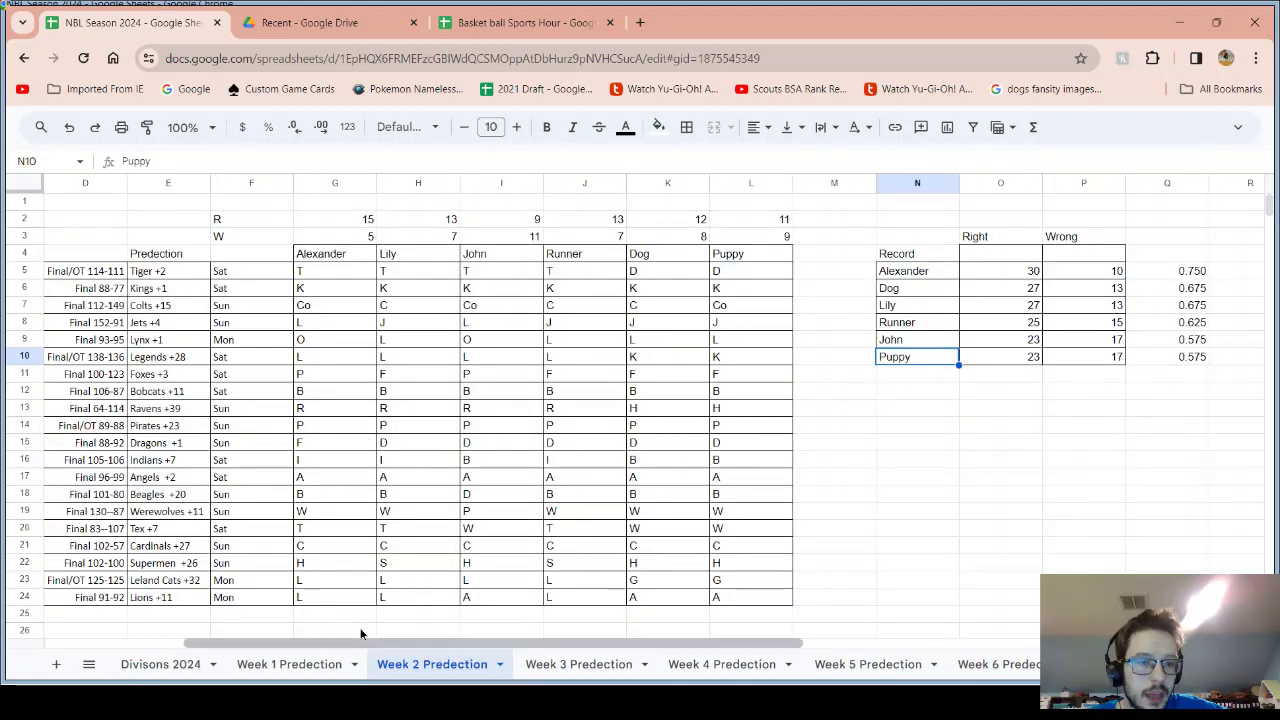
pyautogui.moveTo(360, 640); pyautogui.dragTo(270, 616)
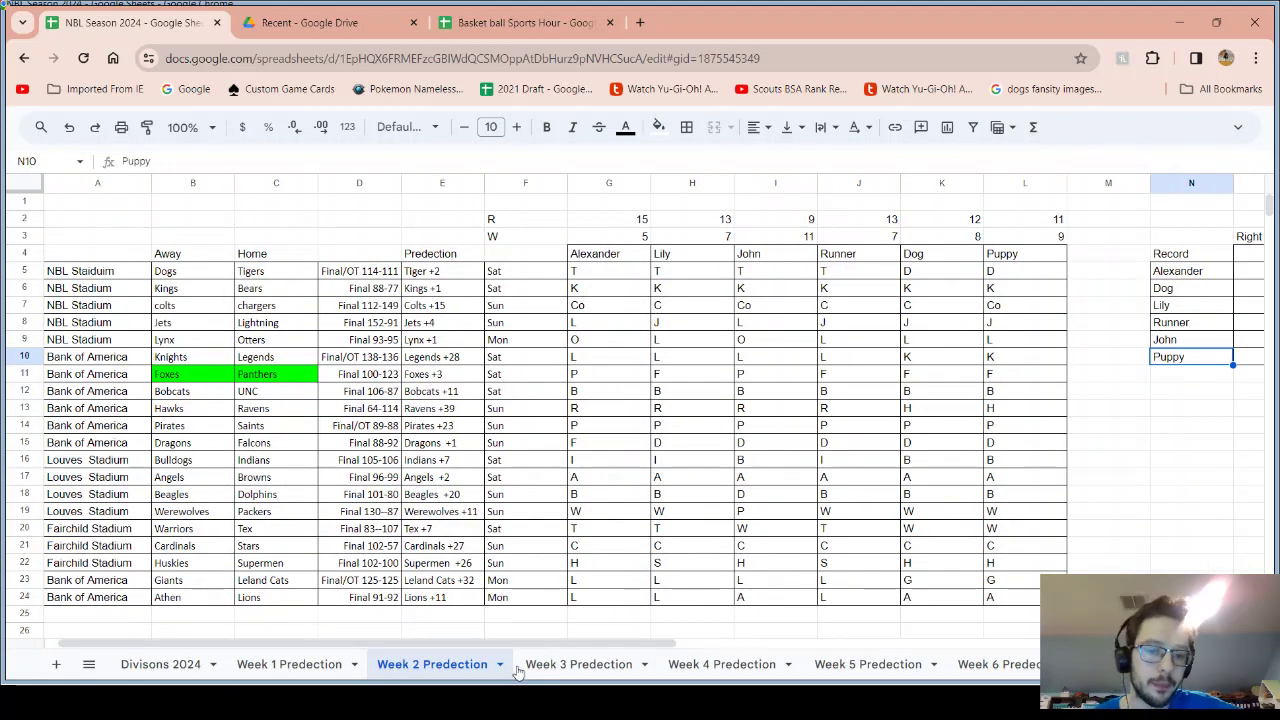
# In the Week 3 Predection sheet, widen the Home column slightly to fit the full Leland Cats entry
pyautogui.click(577, 665)
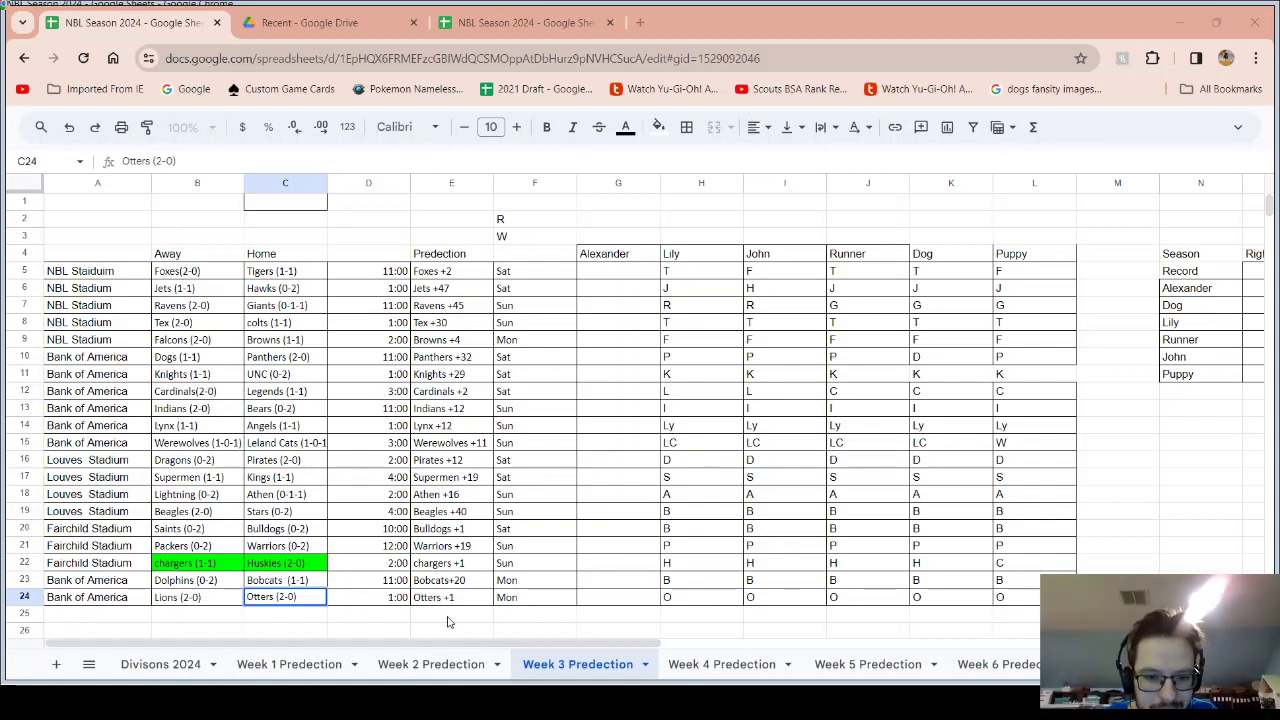
pyautogui.click(598, 401)
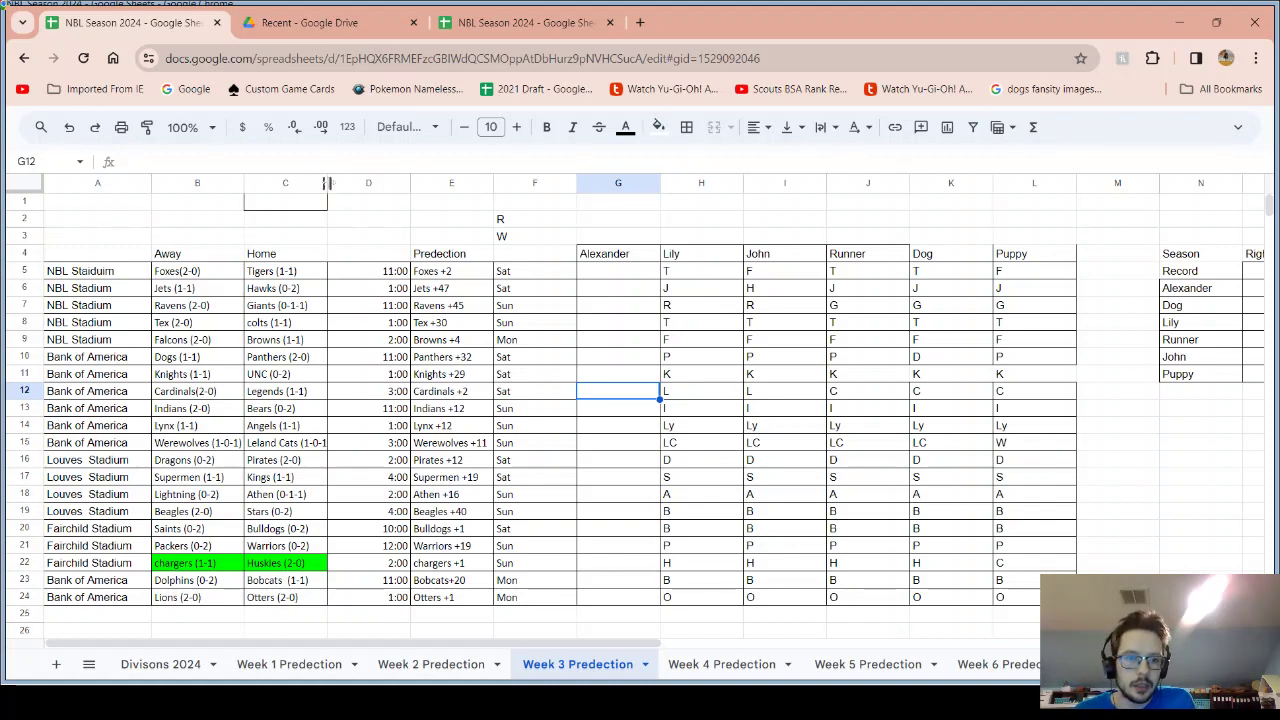
pyautogui.moveTo(328, 182); pyautogui.dragTo(334, 182)
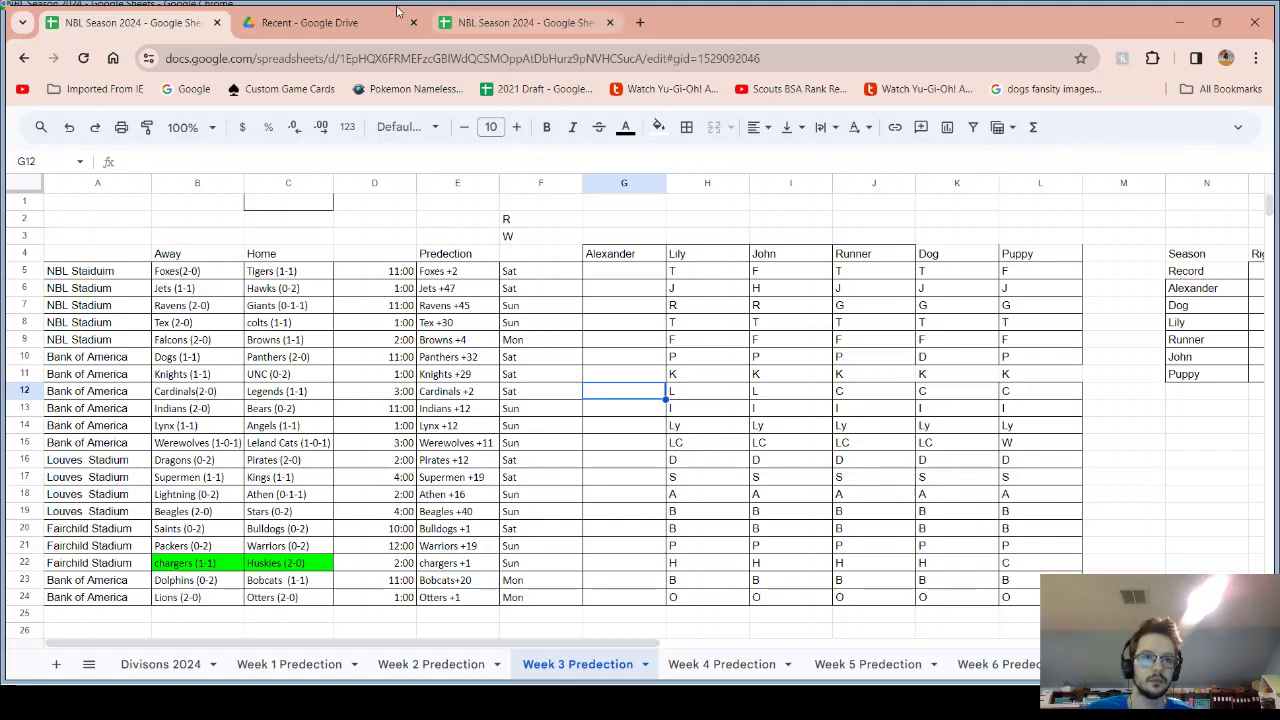
# Open the Basket ball Sports Hour spreadsheet from Google Drive and return to the Hawks entry in Week 3 Predection
pyautogui.click(330, 22)
pyautogui.doubleClick(422, 395)
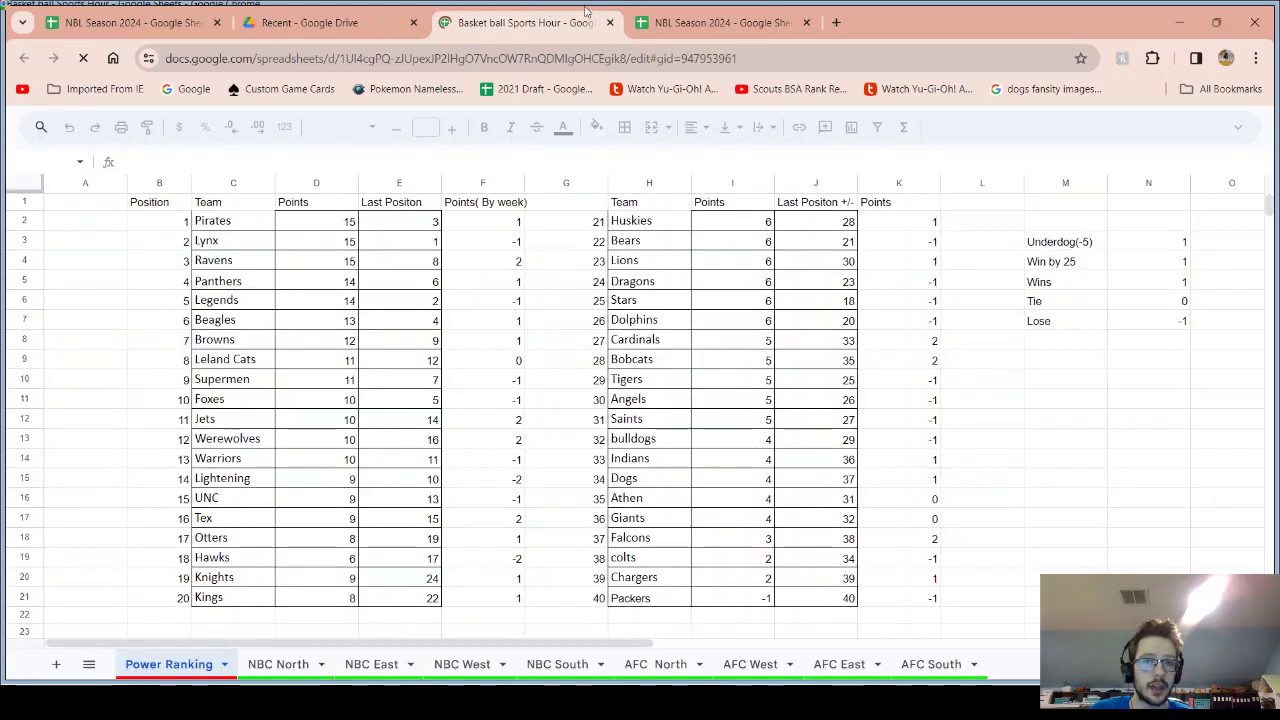
pyautogui.click(135, 22)
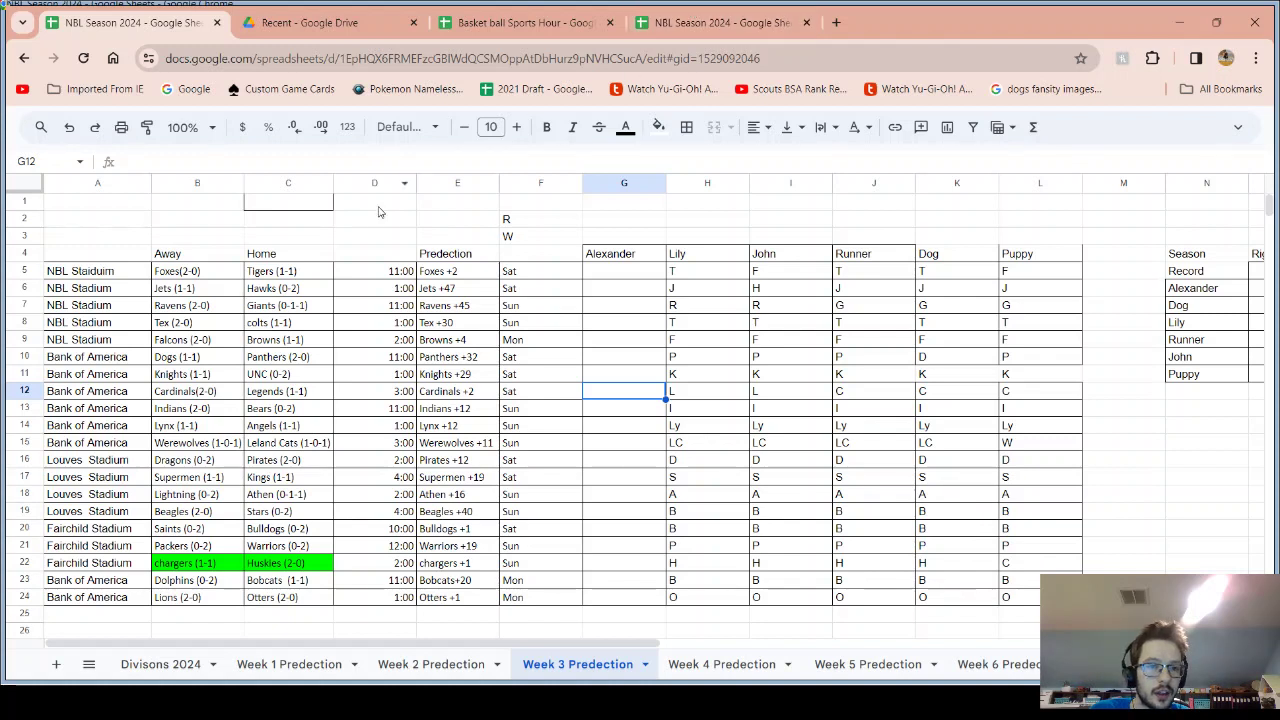
pyautogui.click(290, 288)
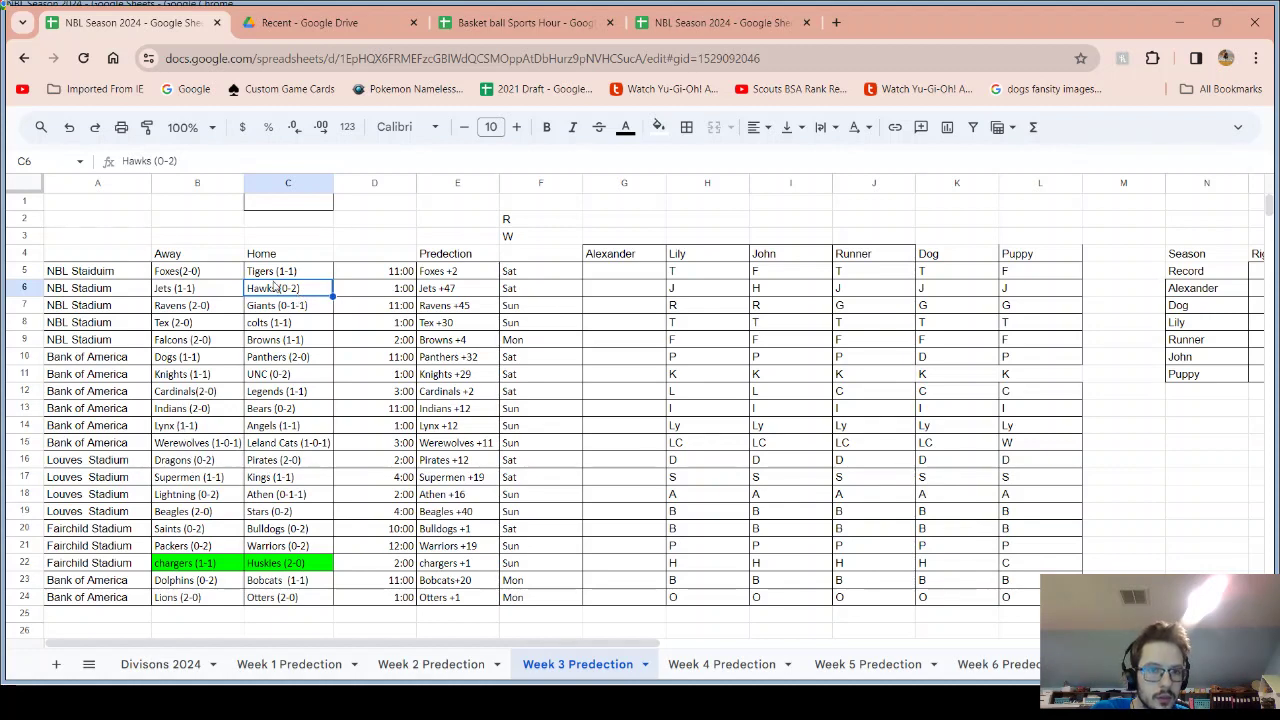
# Look through the NBC North, AFC West, AFC North and NBC South schedules in the Basket ball Sports Hour spreadsheet
pyautogui.click(662, 16)
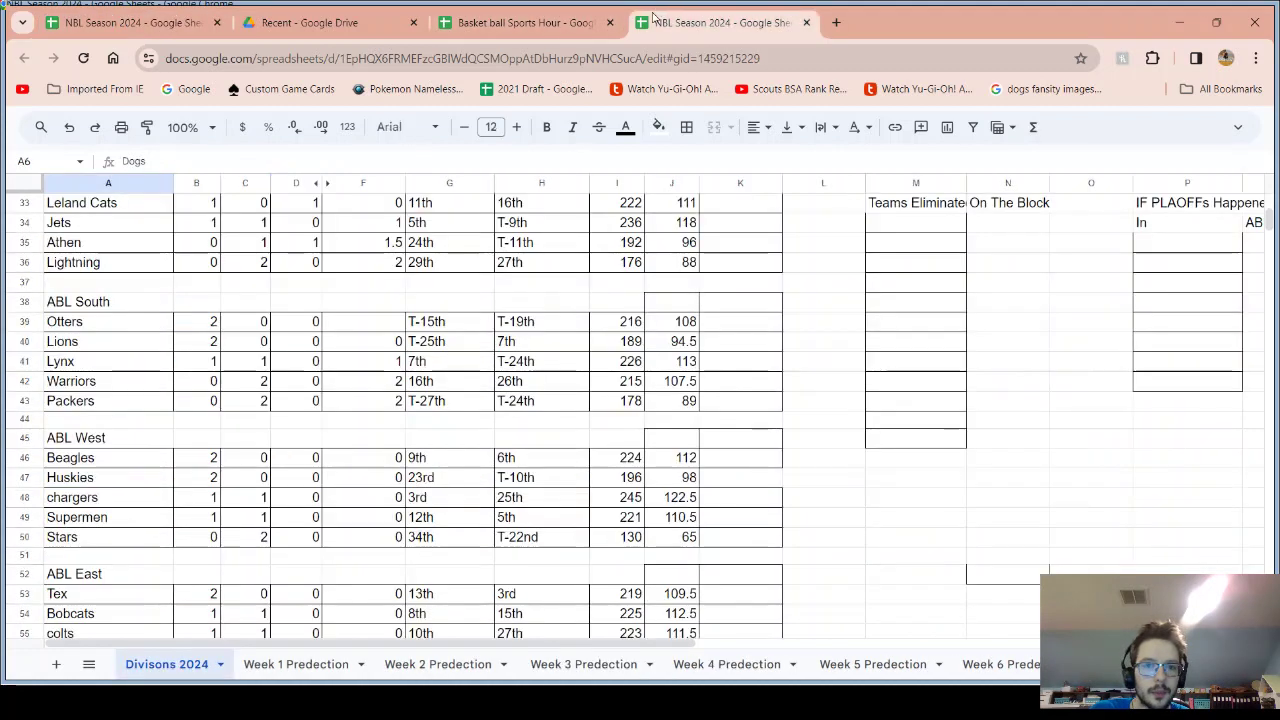
pyautogui.click(528, 22)
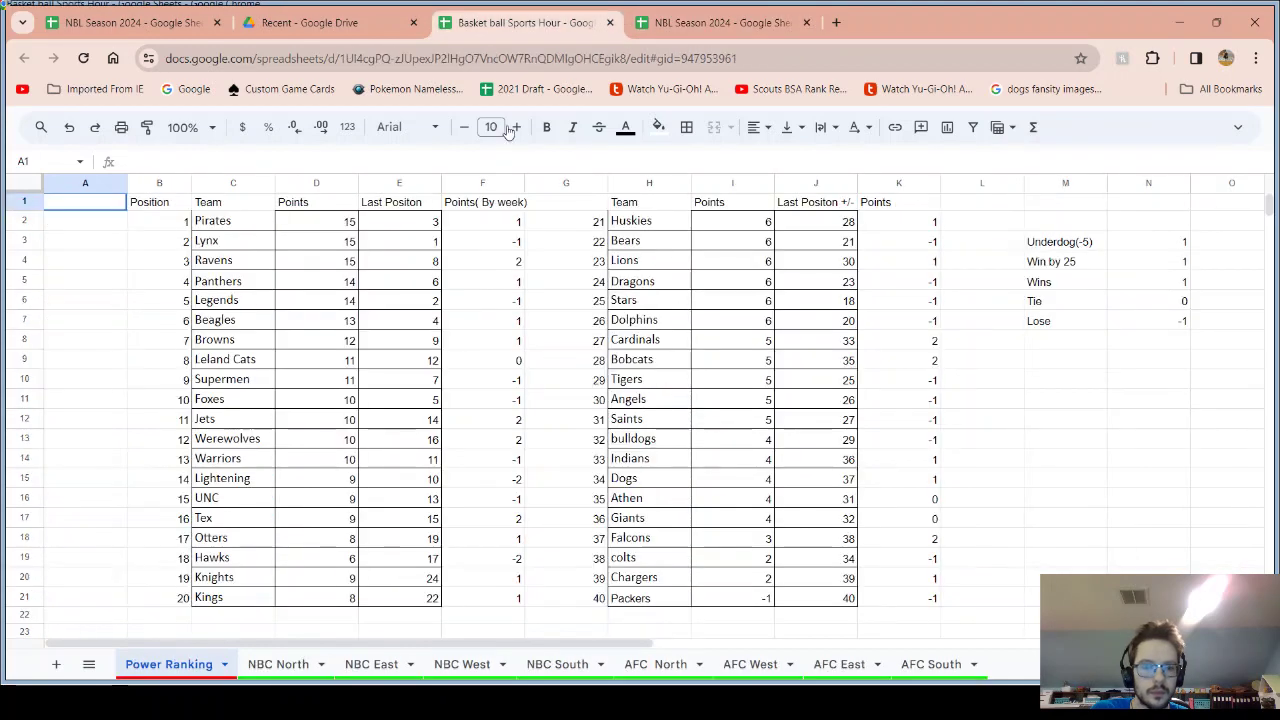
pyautogui.click(300, 664)
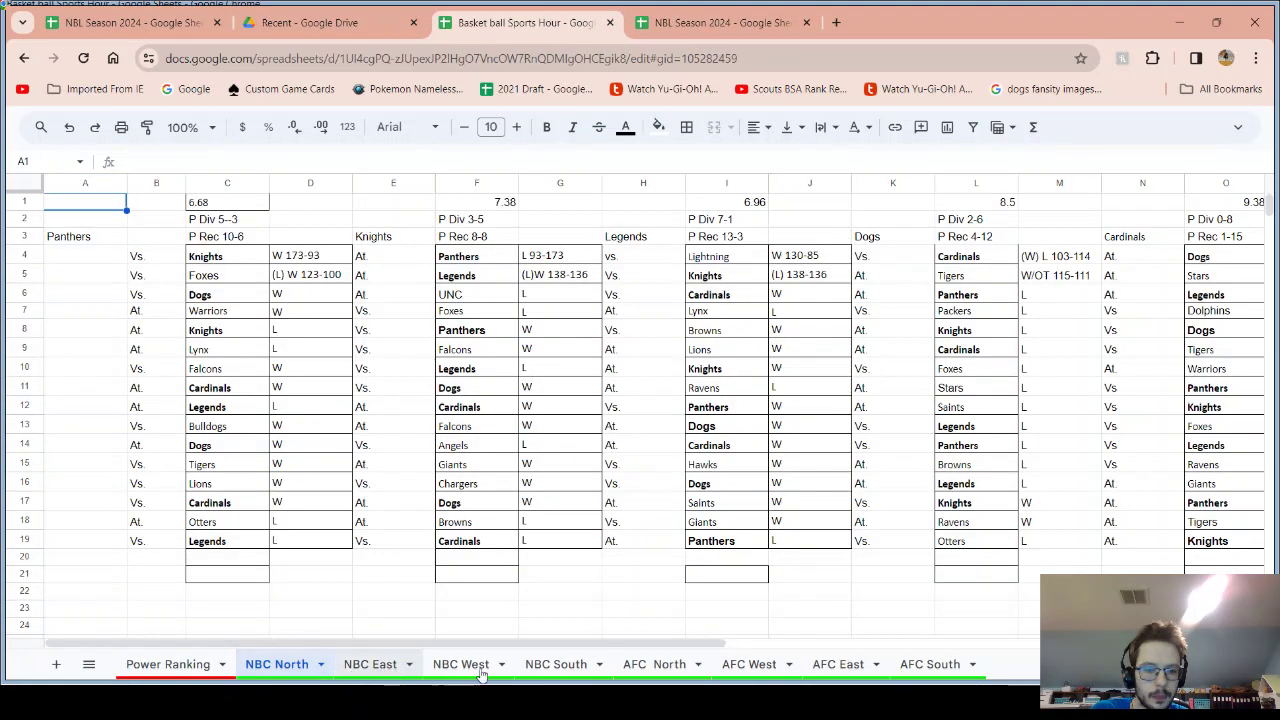
pyautogui.click(370, 664)
pyautogui.click(749, 664)
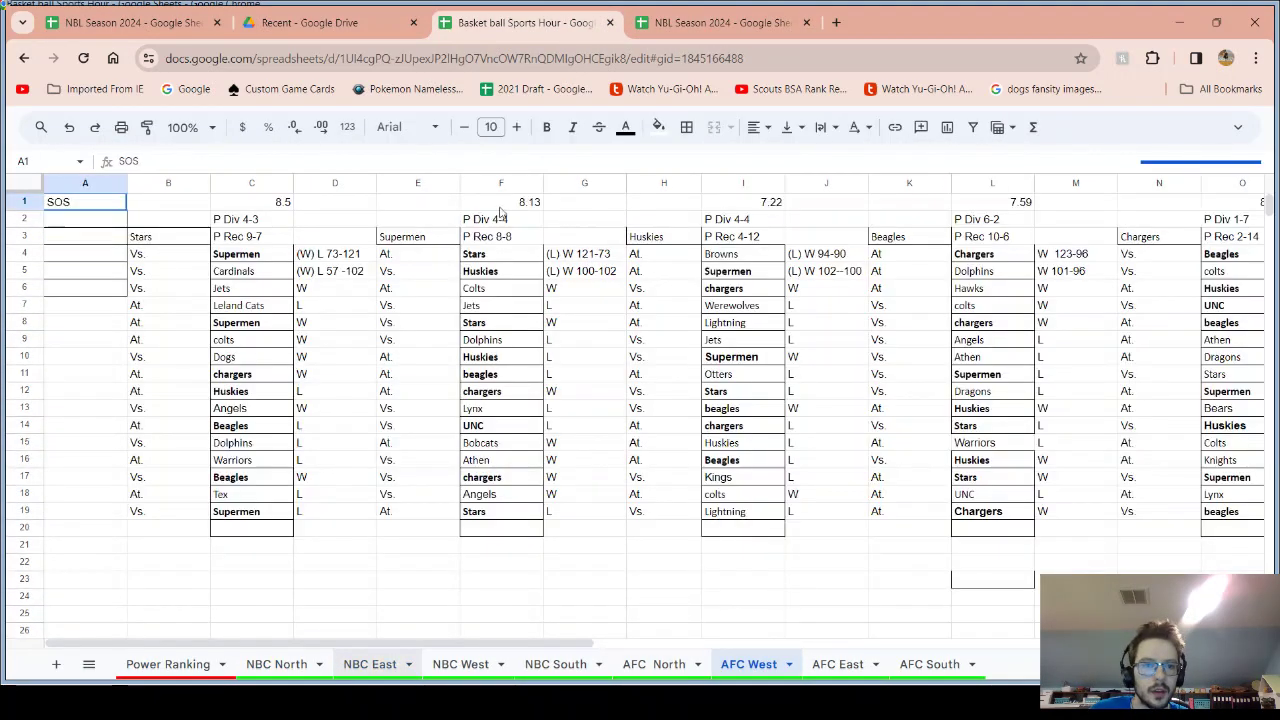
pyautogui.click(645, 668)
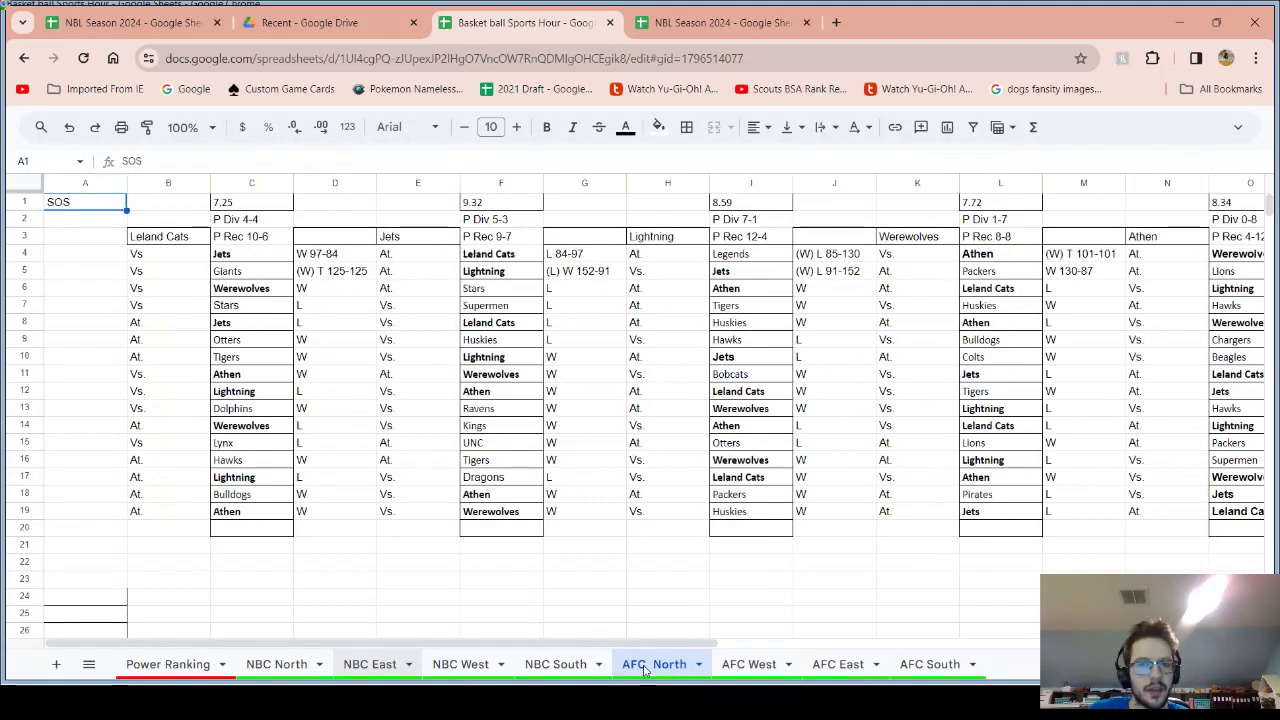
pyautogui.click(572, 664)
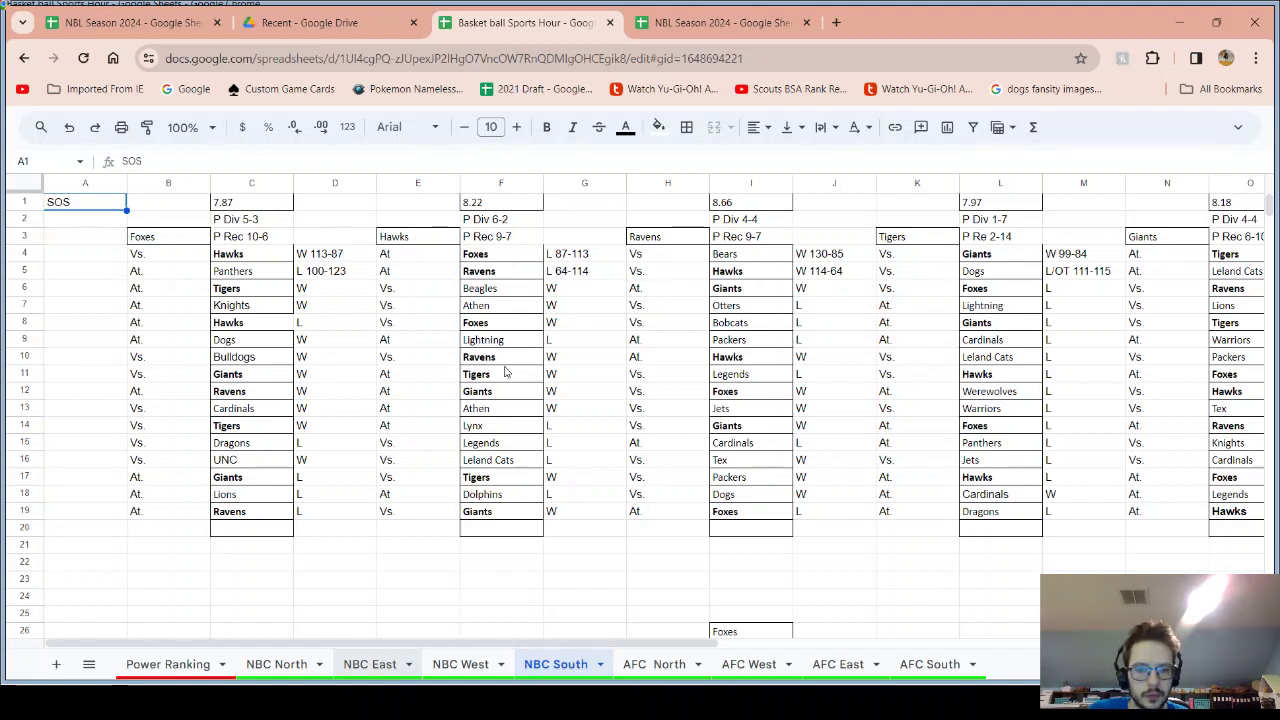
# Close the duplicate NBL Season 2024 spreadsheet and return to the original one's Week 3 Predection sheet
pyautogui.click(715, 12)
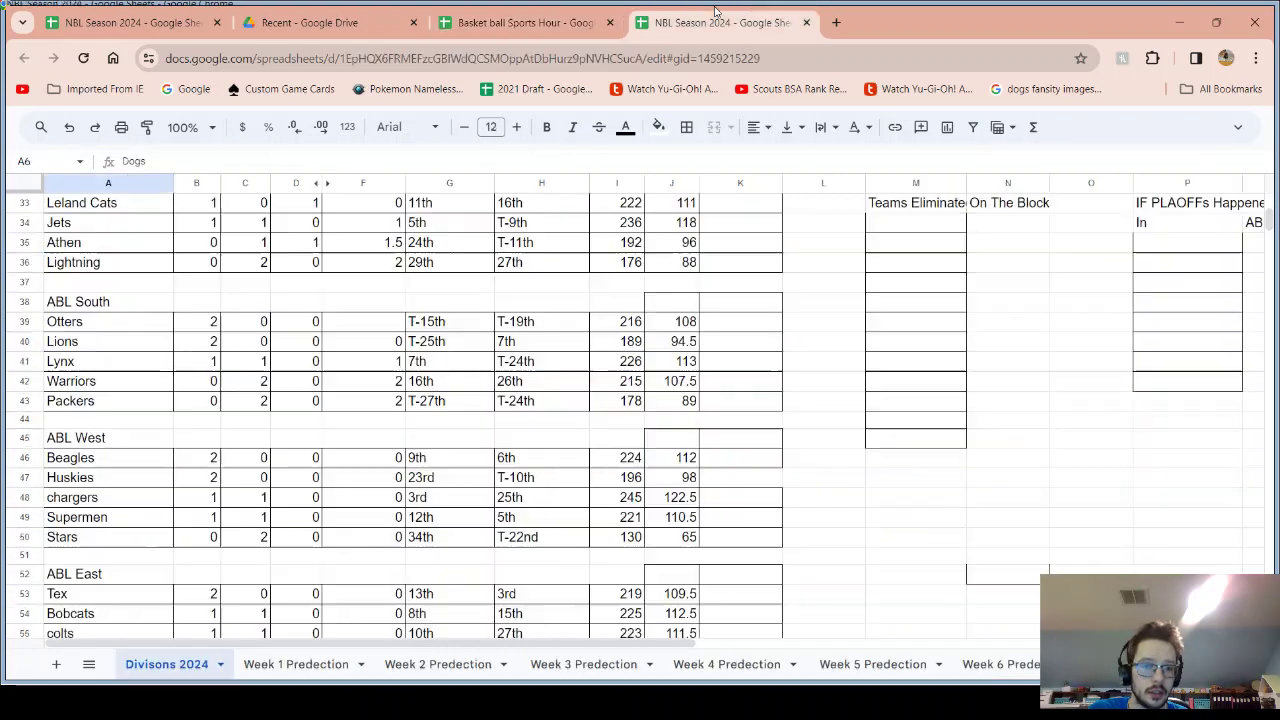
pyautogui.click(535, 14)
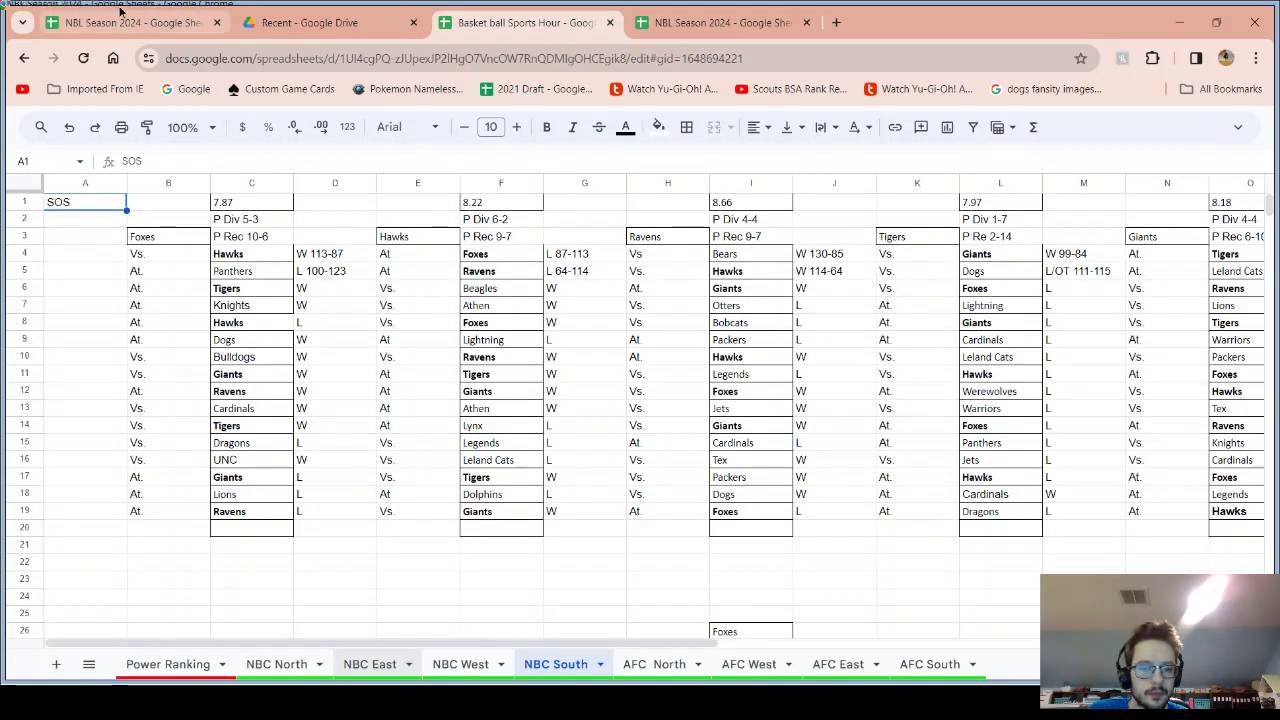
pyautogui.click(120, 12)
pyautogui.click(566, 24)
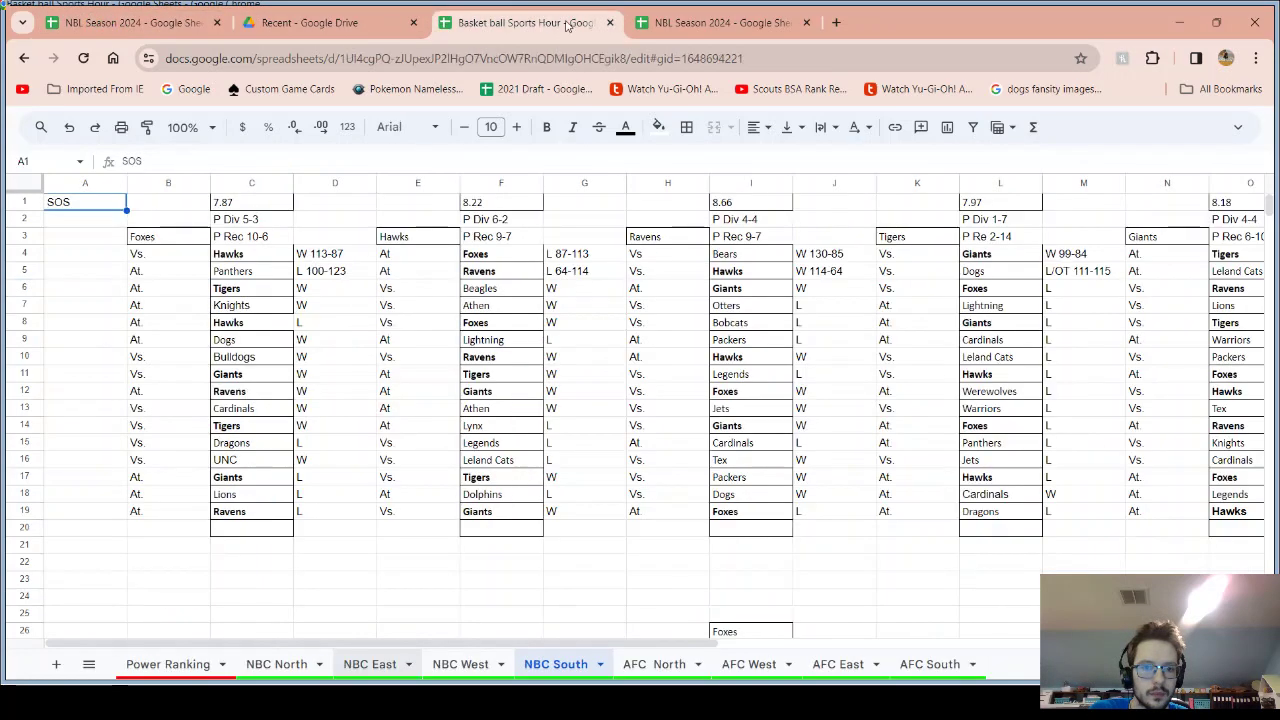
pyautogui.click(785, 22)
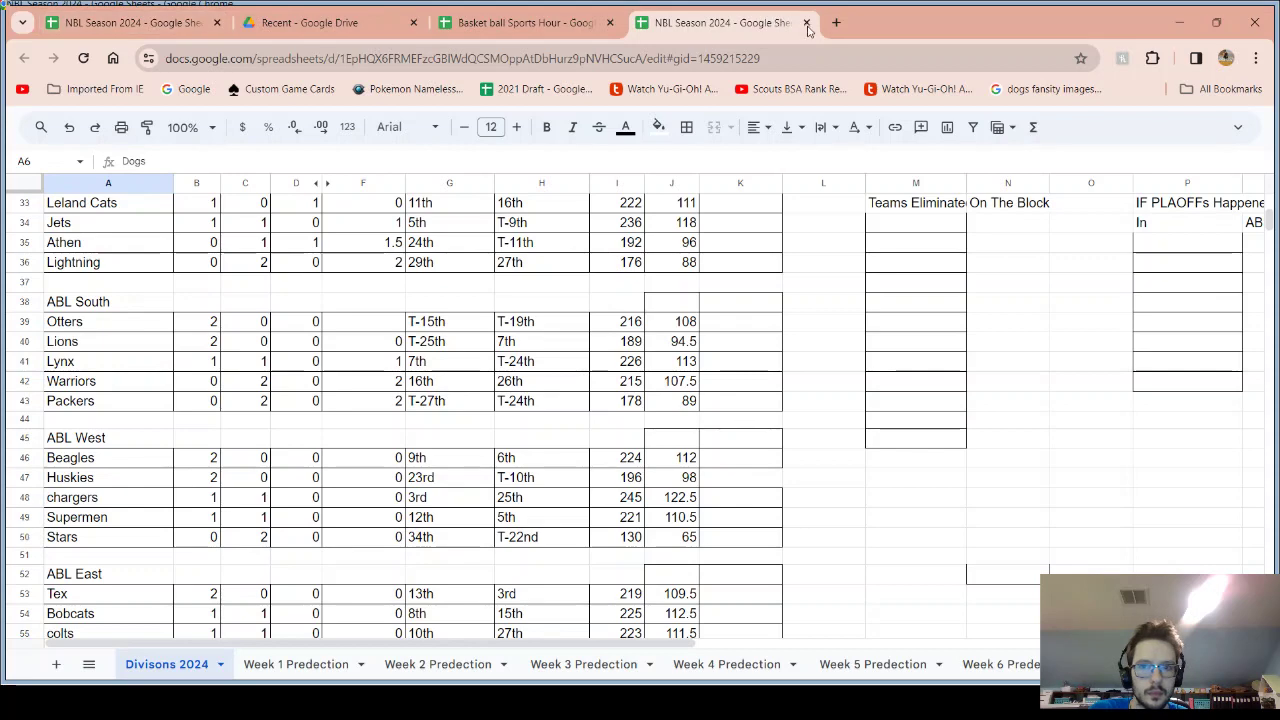
pyautogui.click(807, 24)
pyautogui.click(170, 24)
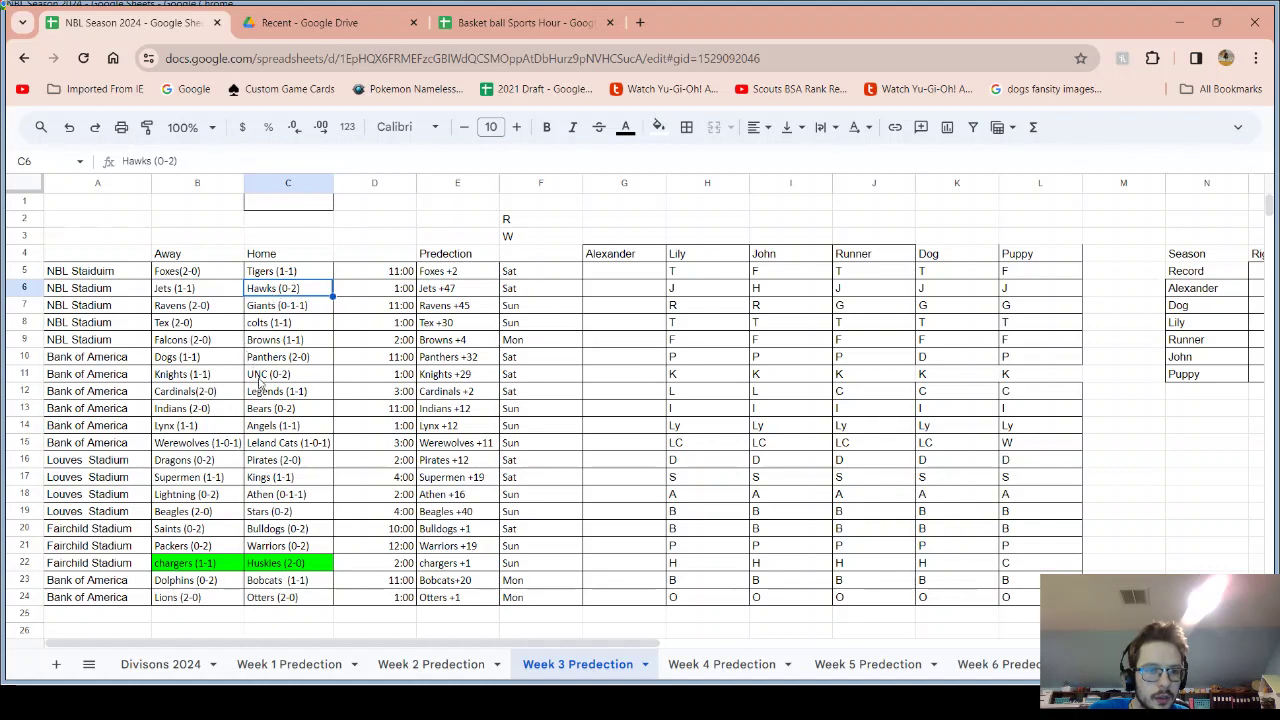
# Check the UNC entry in Week 3 Predection and examine the Hawks' full opponent list in the NBC South sheet
pyautogui.click(280, 375)
pyautogui.click(527, 22)
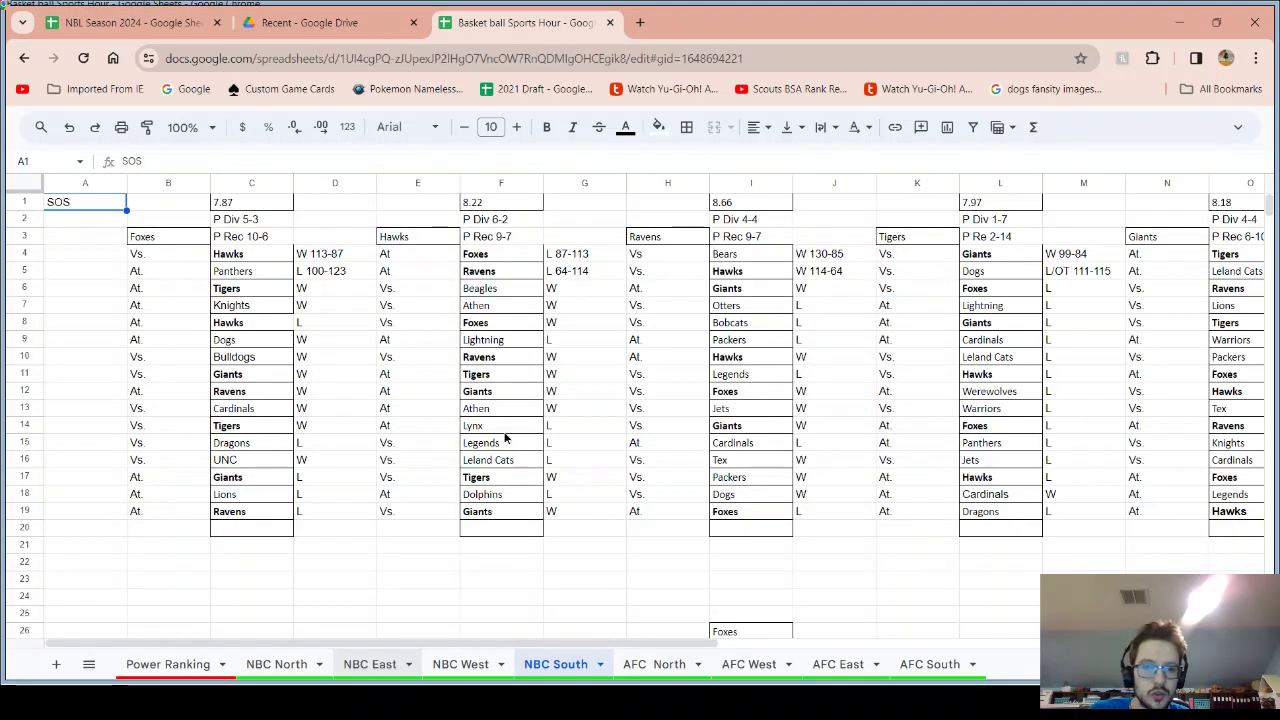
pyautogui.moveTo(501, 511); pyautogui.dragTo(516, 268)
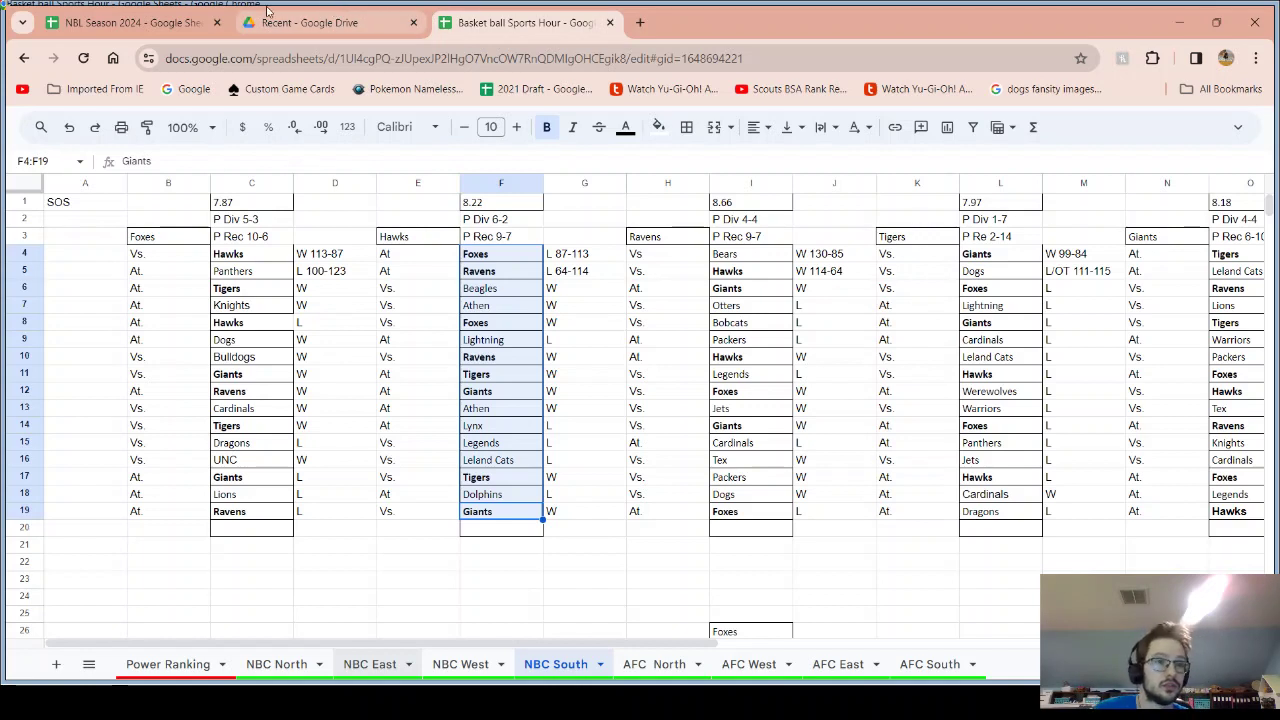
# Check the Week 3 Predection home teams and search the NBC South sheet for "bear"
pyautogui.click(178, 14)
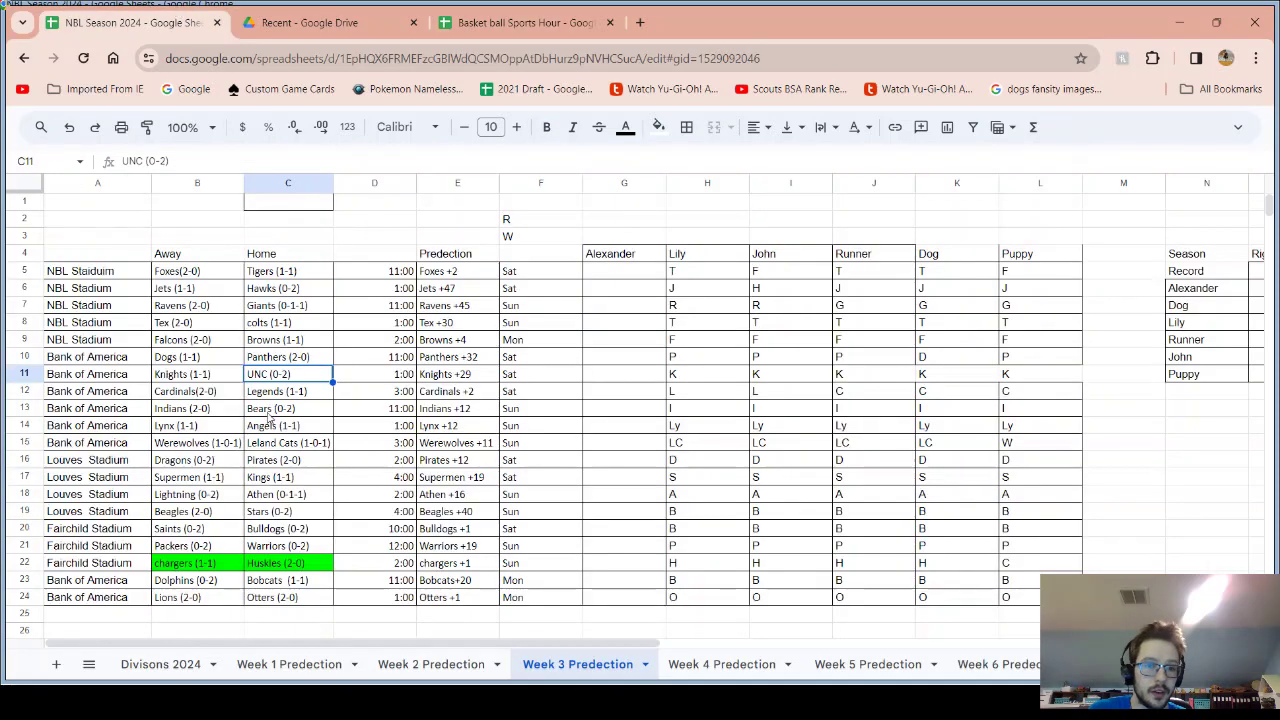
pyautogui.click(512, 22)
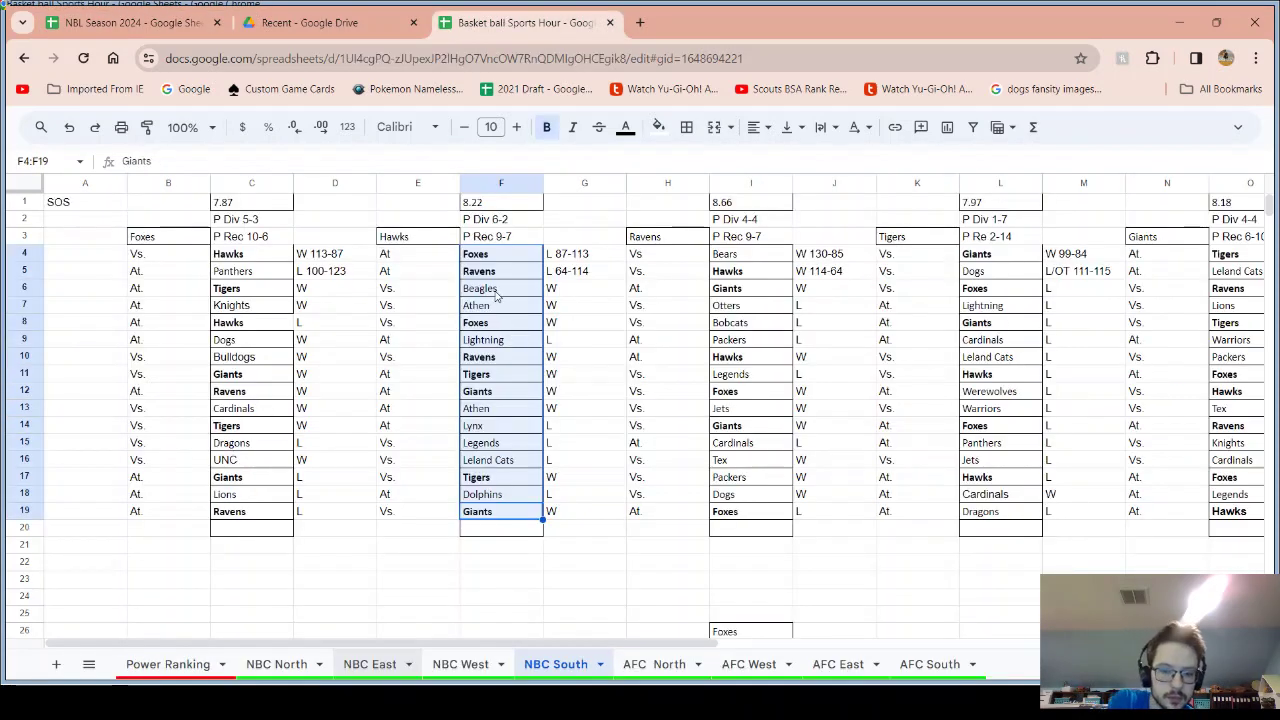
pyautogui.hotkey('ctrl', 'f')
pyautogui.write('be')
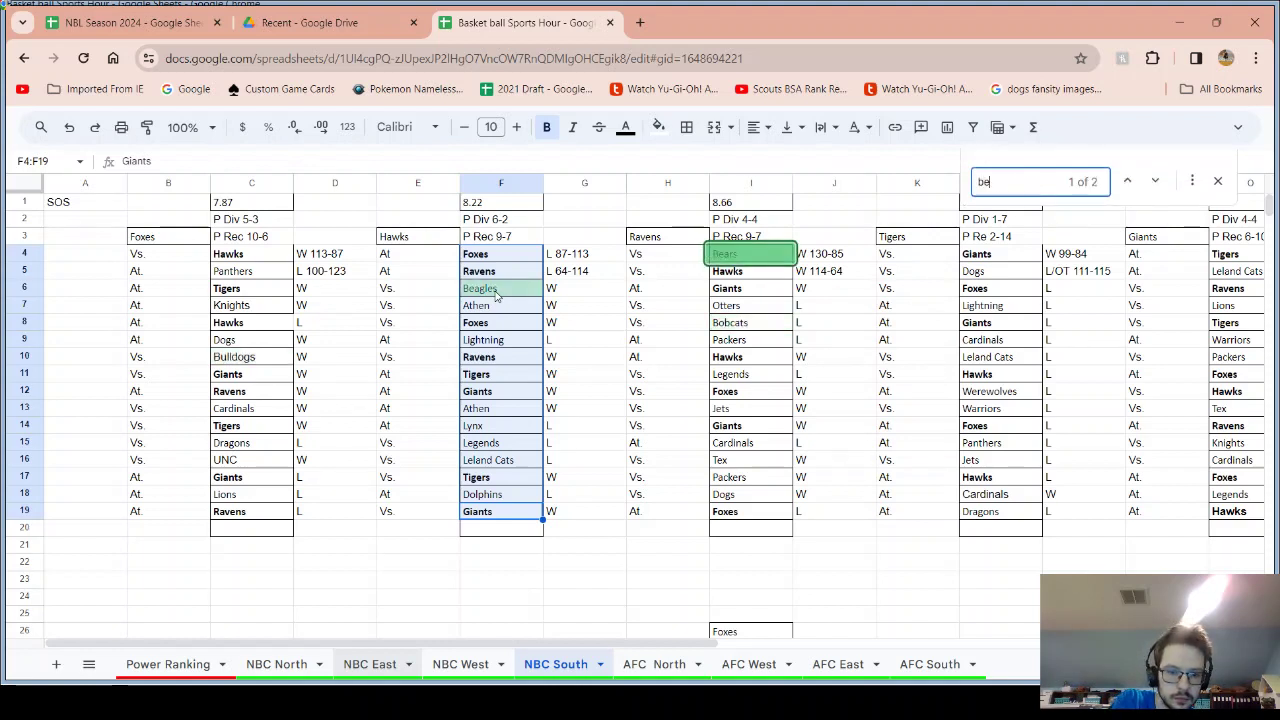
pyautogui.write('ar')
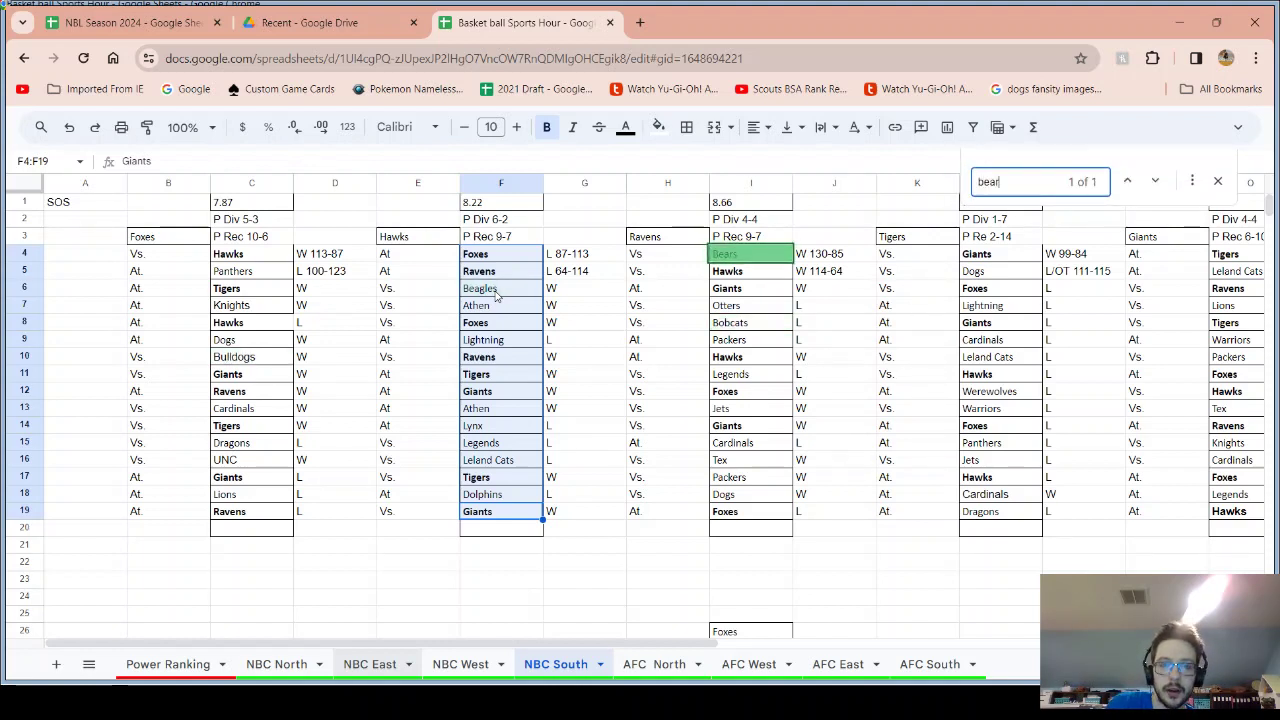
# Check the Bears entry in the Week 3 Predection sheet and return to the search in the NBC South sheet
pyautogui.click(385, 14)
pyautogui.click(432, 16)
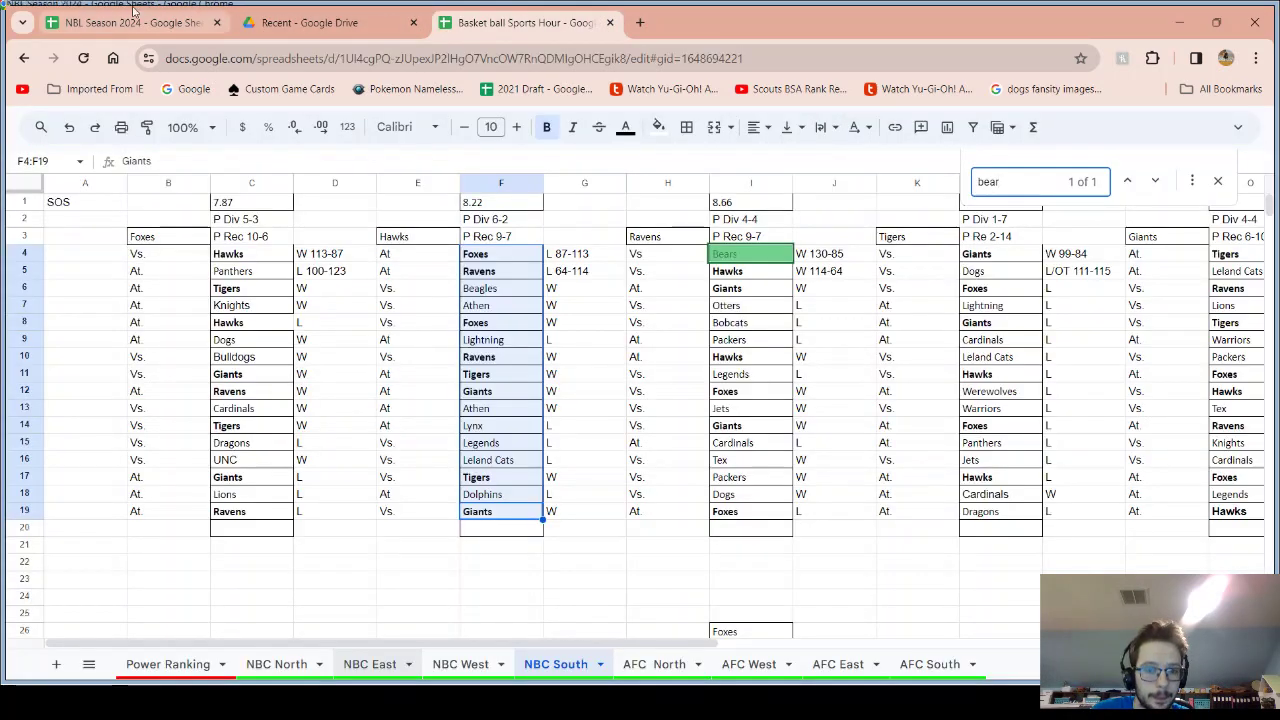
pyautogui.click(135, 22)
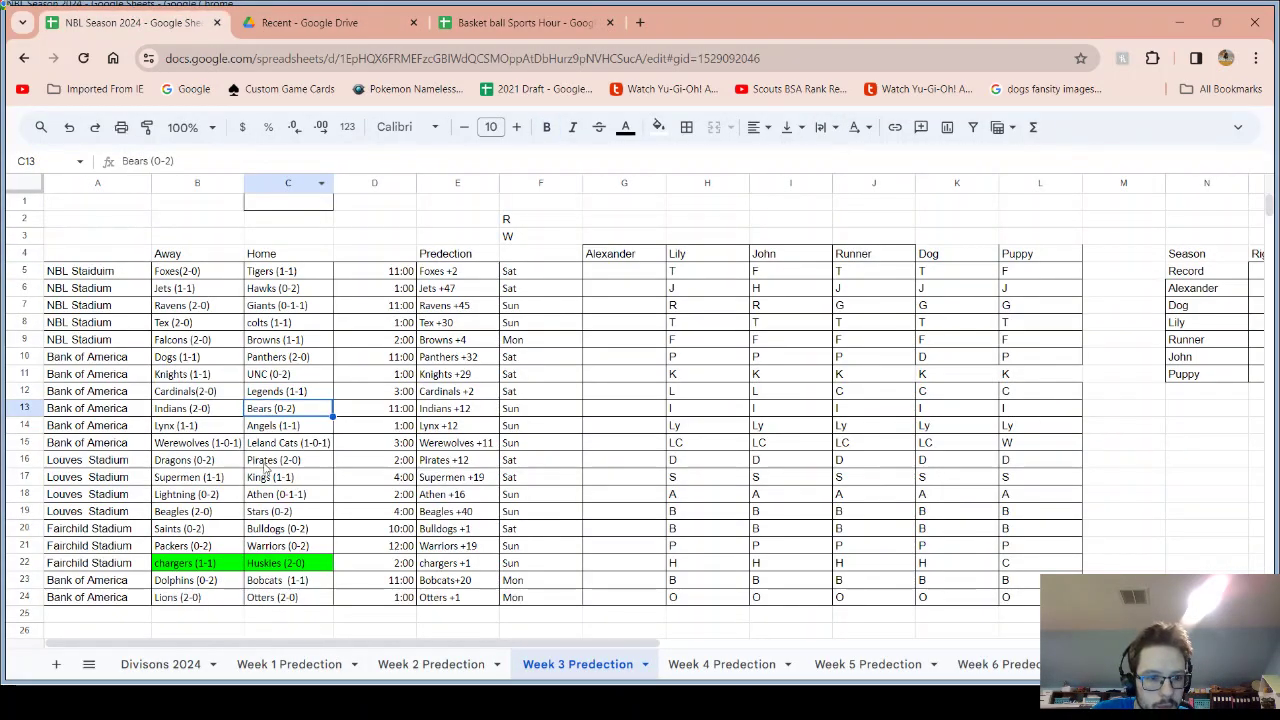
pyautogui.click(487, 18)
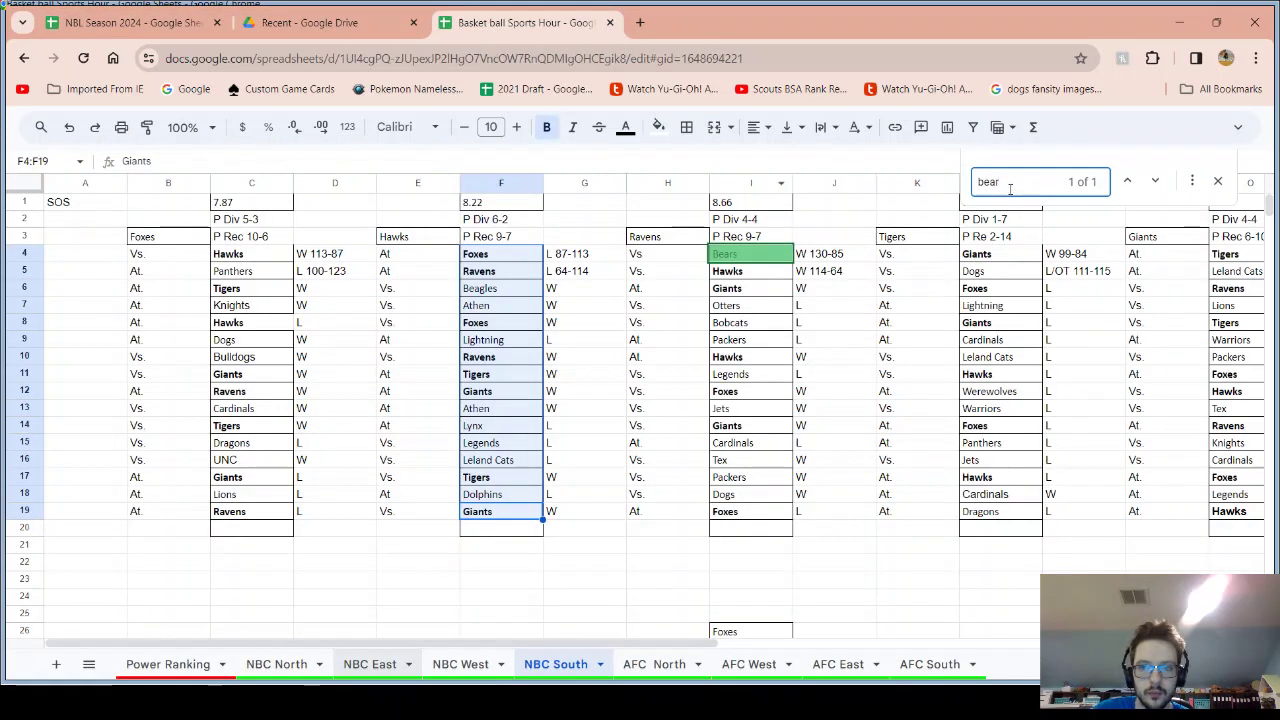
# Search the NBC South sheet for "stars" and look over the team schedules
pyautogui.hotkey('ctrl', 'f')
pyautogui.write('st')
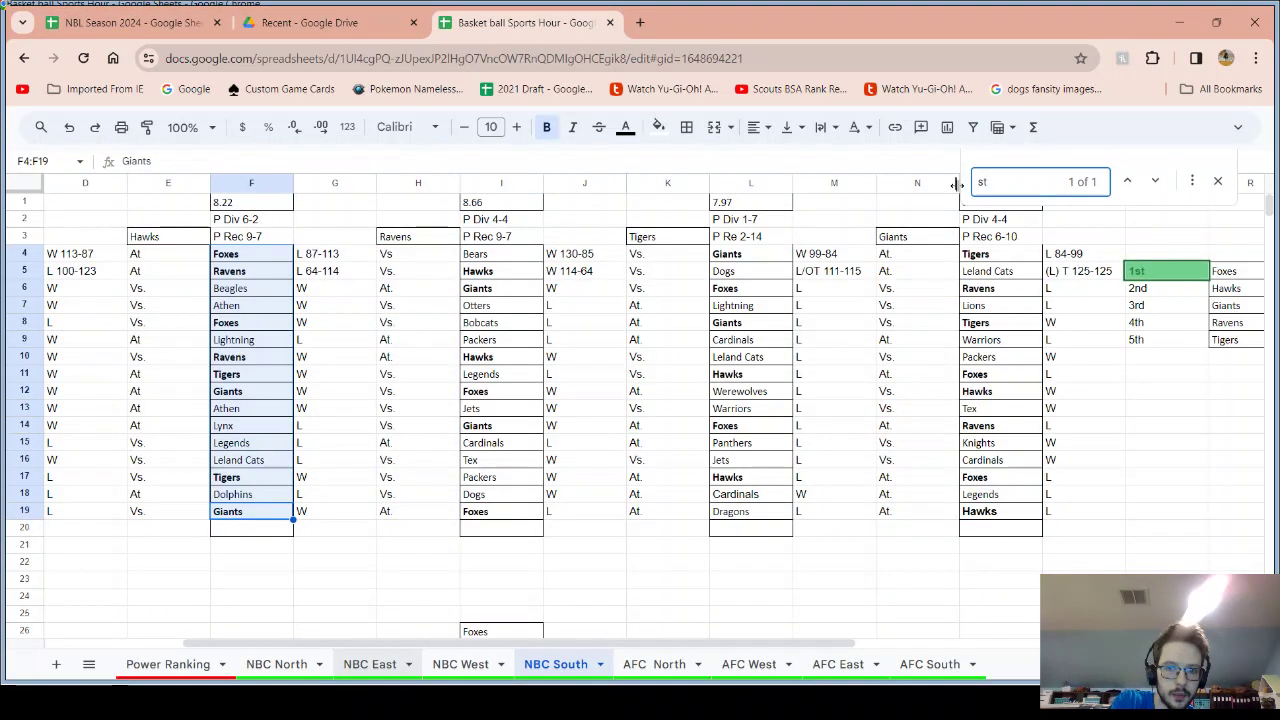
pyautogui.write('ar')
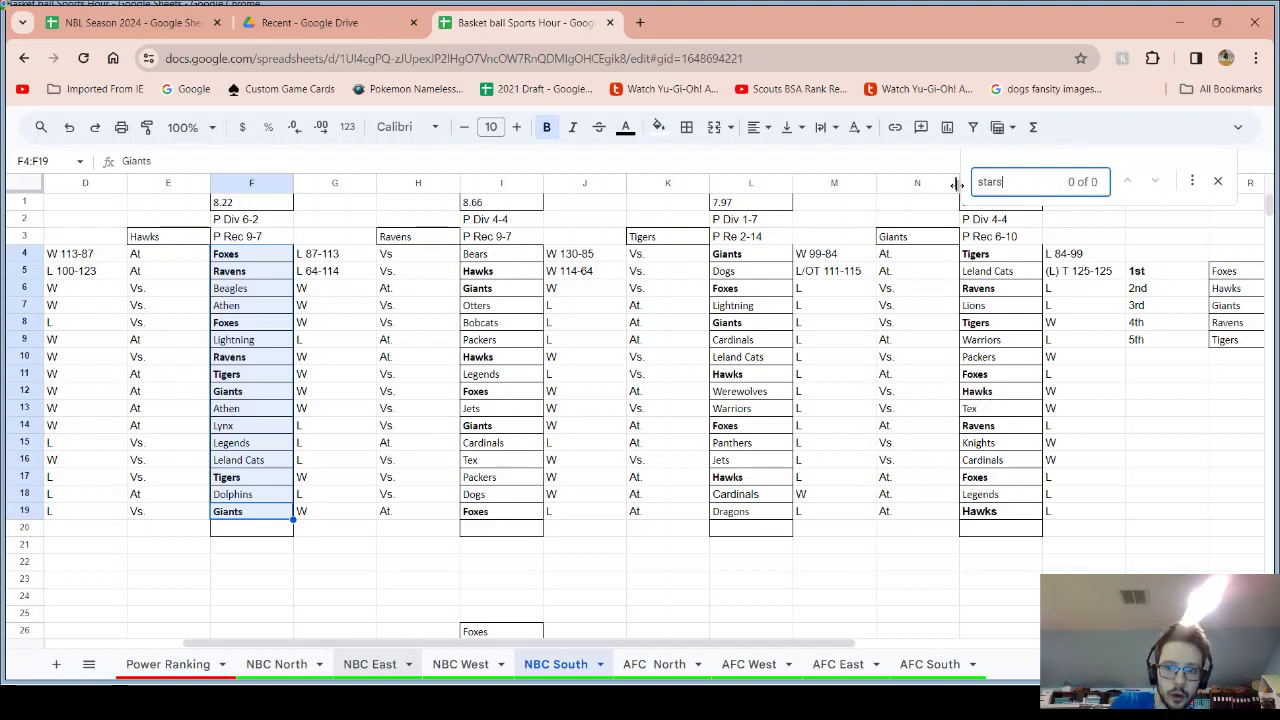
pyautogui.write('s')
pyautogui.scroll(-1, 940, 200)
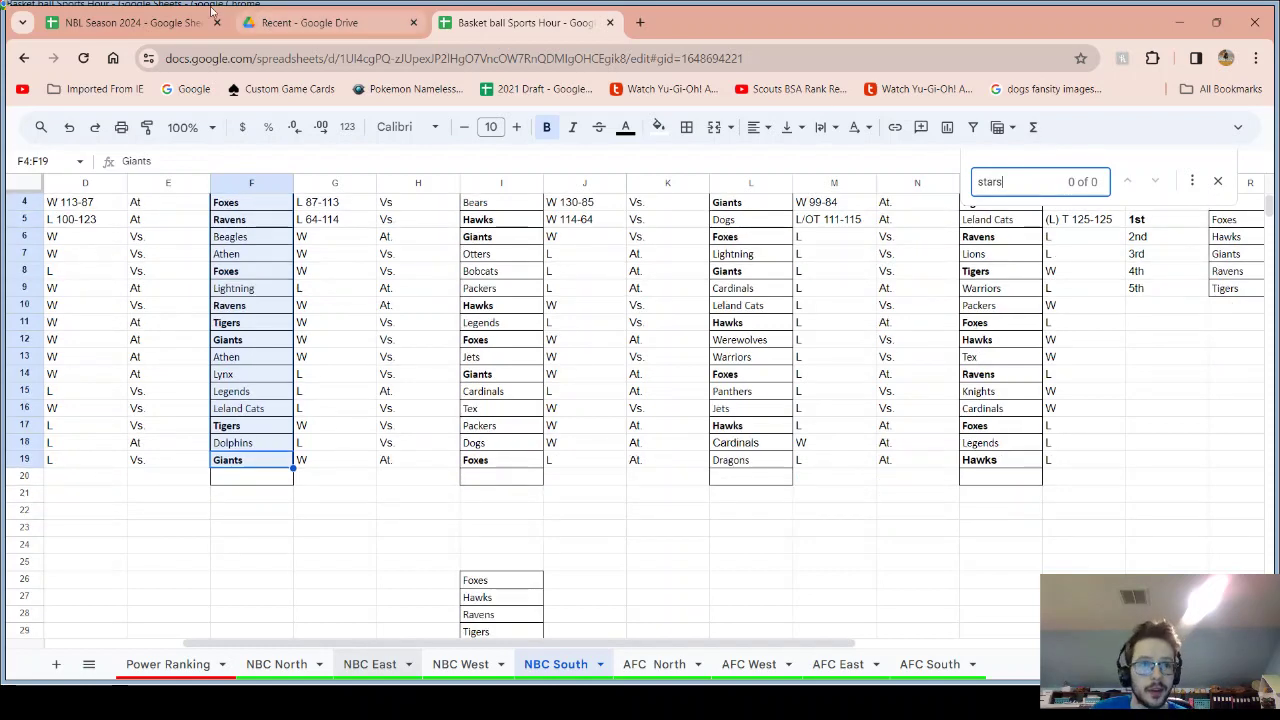
# Check the Warriors entry in the Week 3 Predection sheet and search the NBC South sheet for "warr"
pyautogui.click(170, 18)
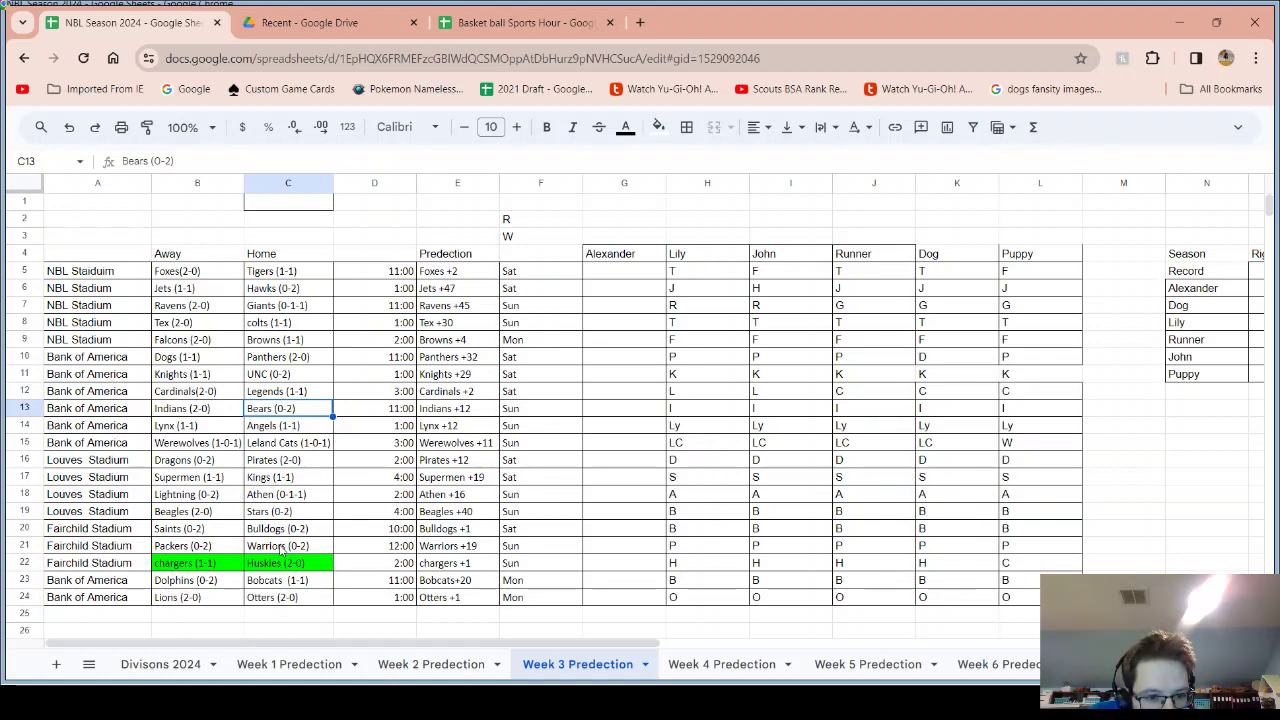
pyautogui.click(523, 12)
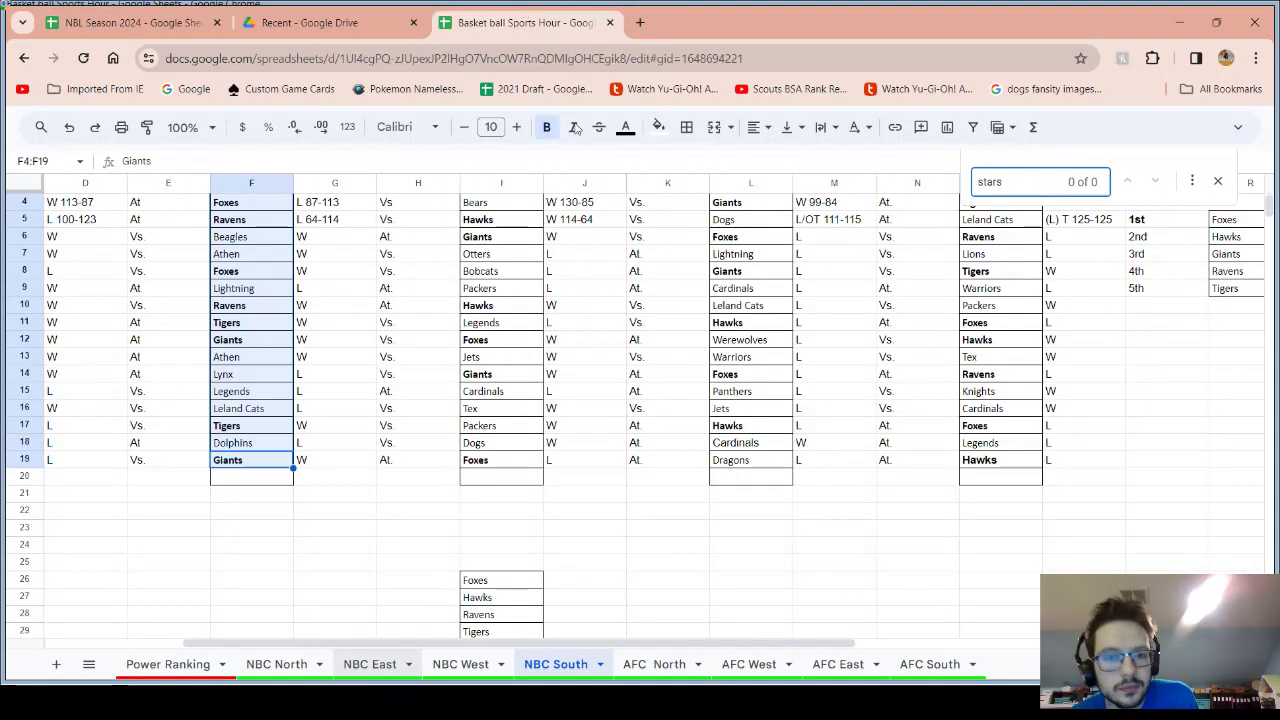
pyautogui.scroll(1, 570, 325)
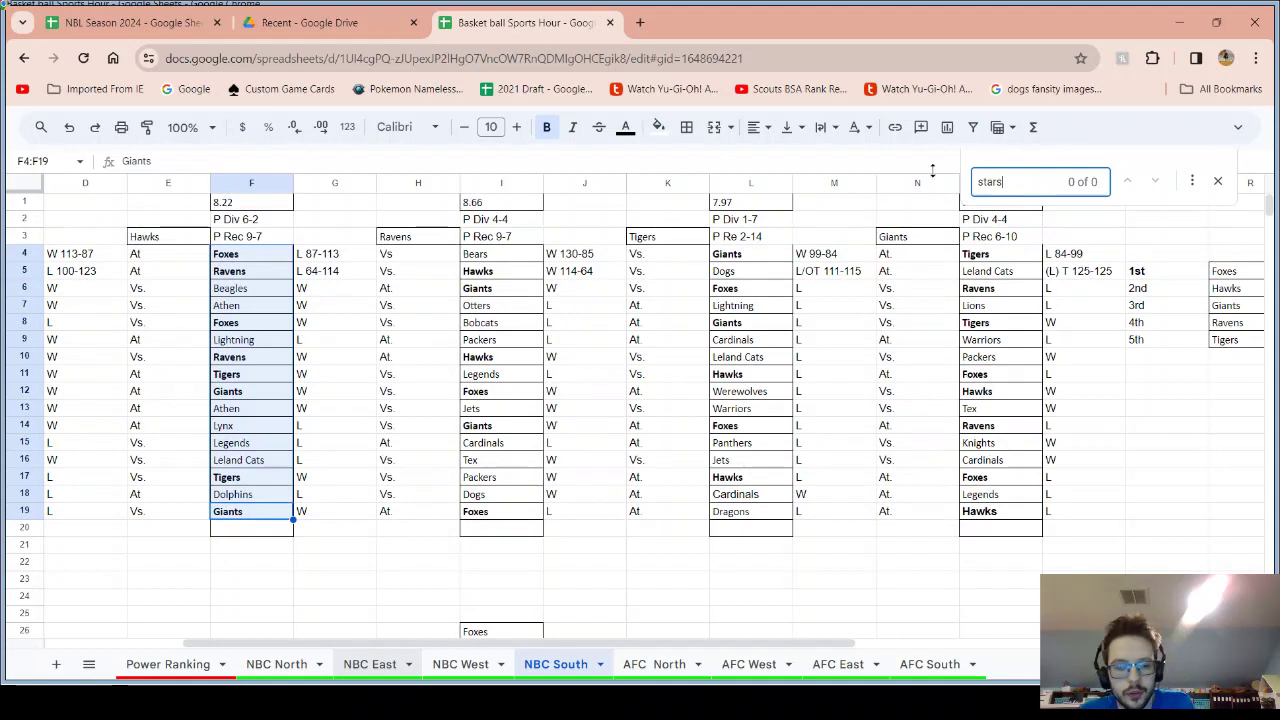
pyautogui.hotkey('ctrl', 'a')
pyautogui.write('war')
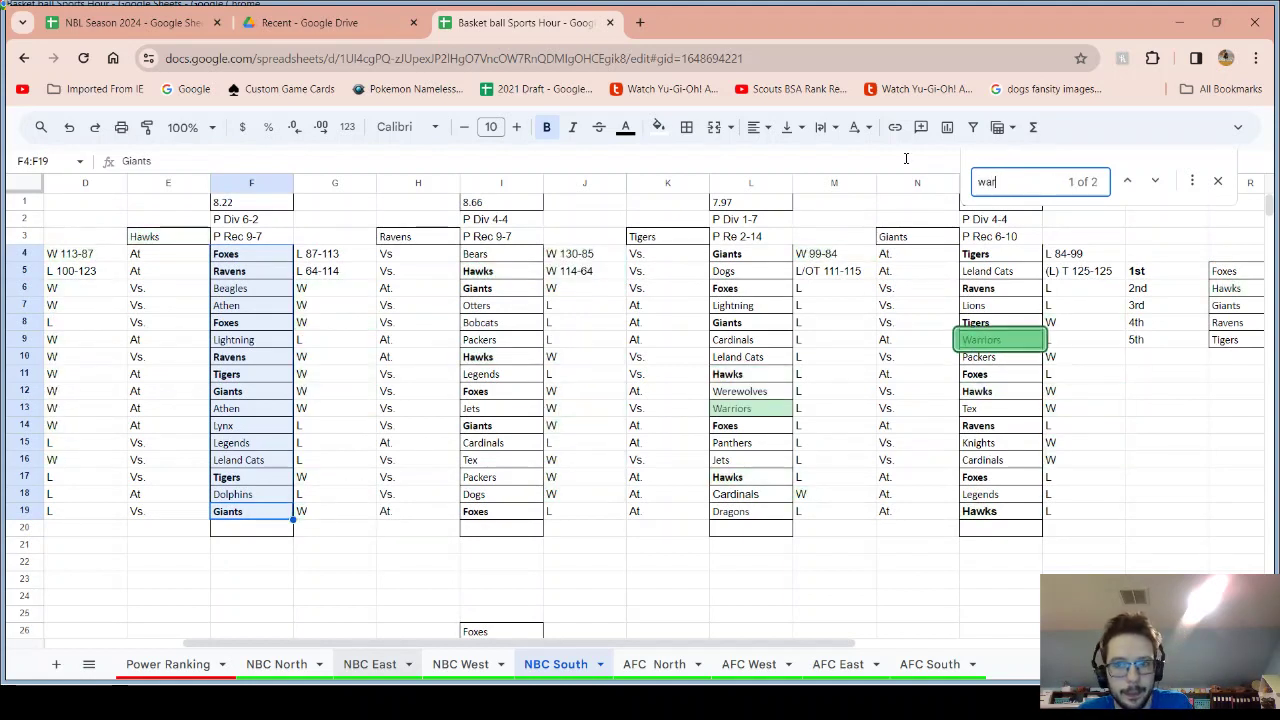
pyautogui.write('r')
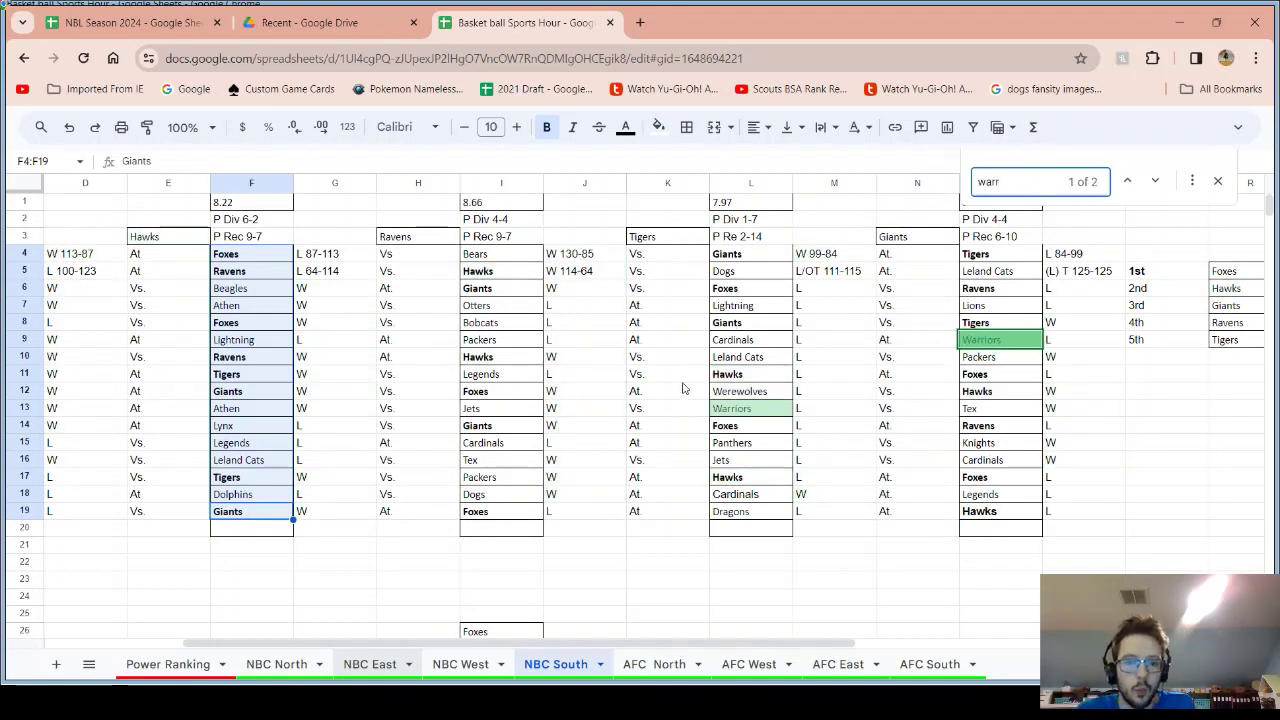
# Look up the Dolphins entry in Week 3 Predection, search the NBC South sheet for "Dolphins", and close the search
pyautogui.click(328, 22)
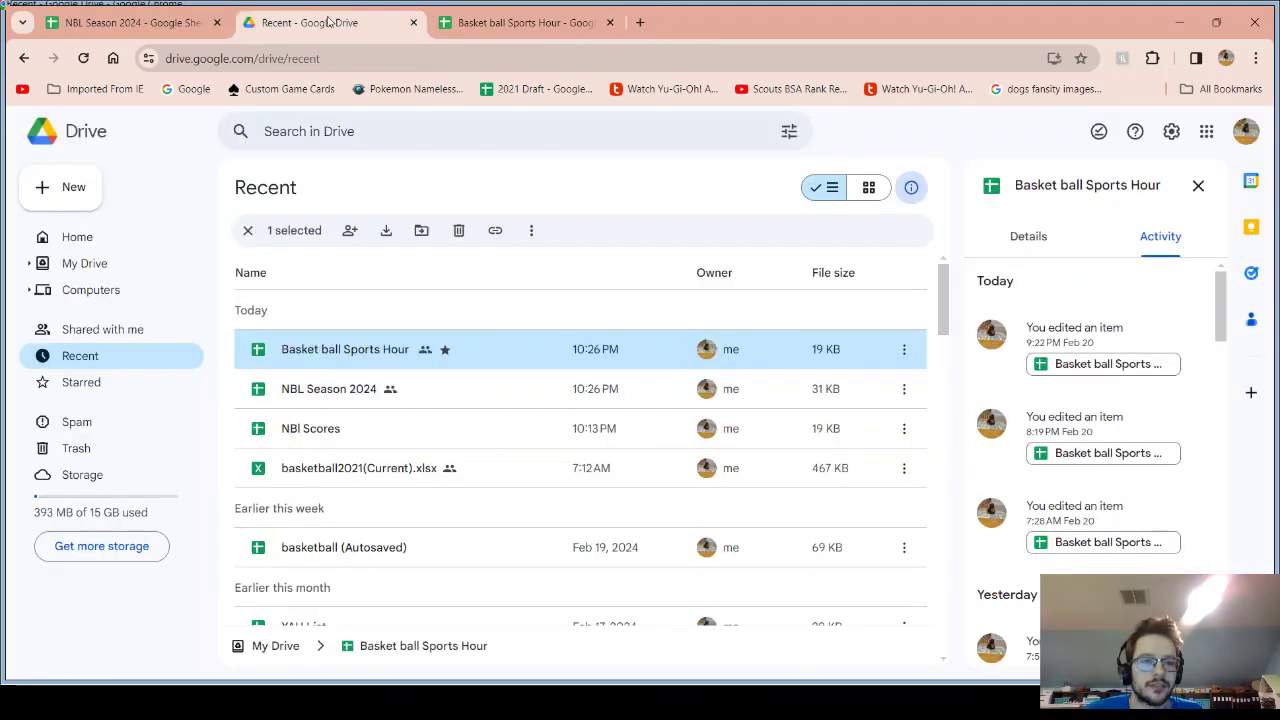
pyautogui.click(190, 20)
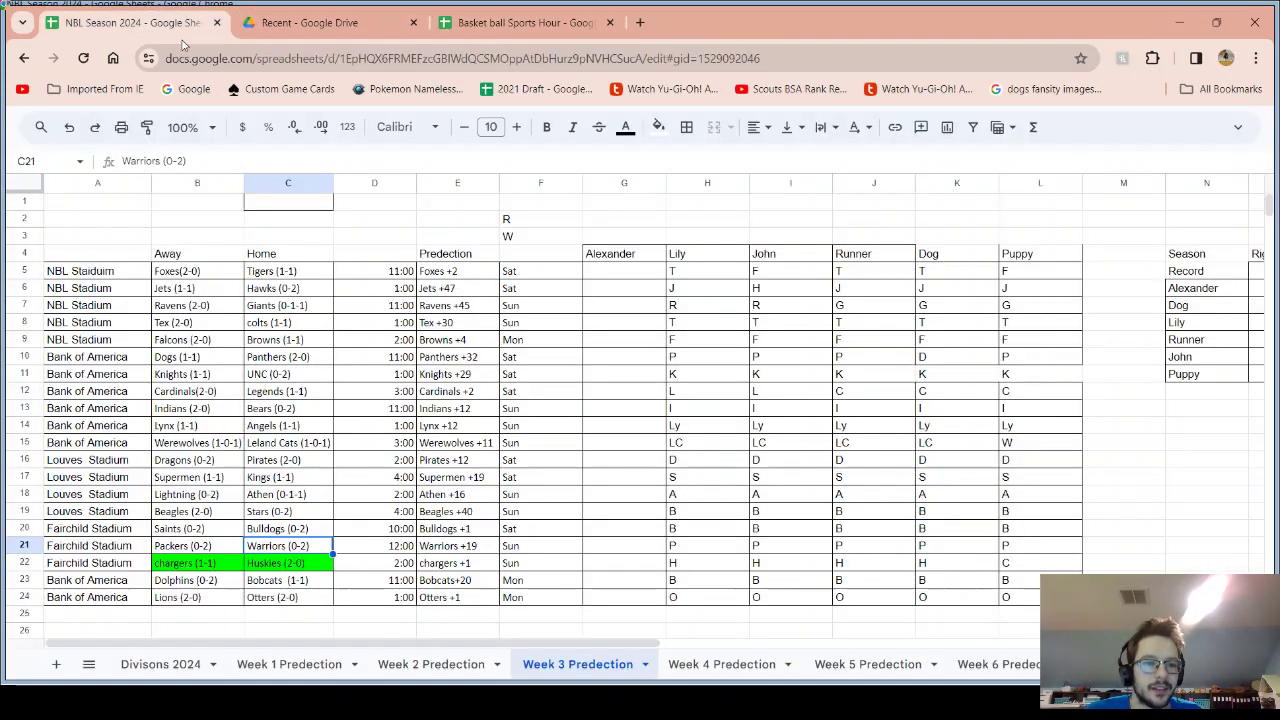
pyautogui.click(216, 582)
pyautogui.click(530, 22)
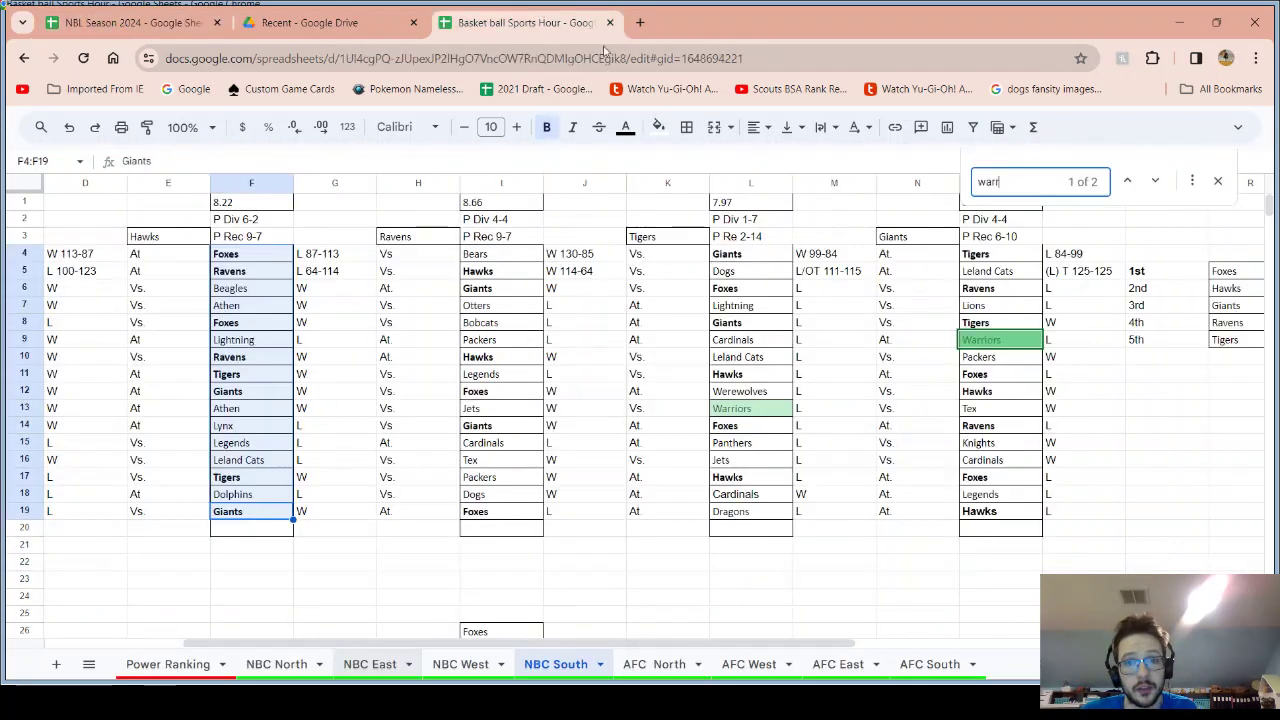
pyautogui.hotkey('ctrl', 'a')
pyautogui.write('Dolphins (0-2)')
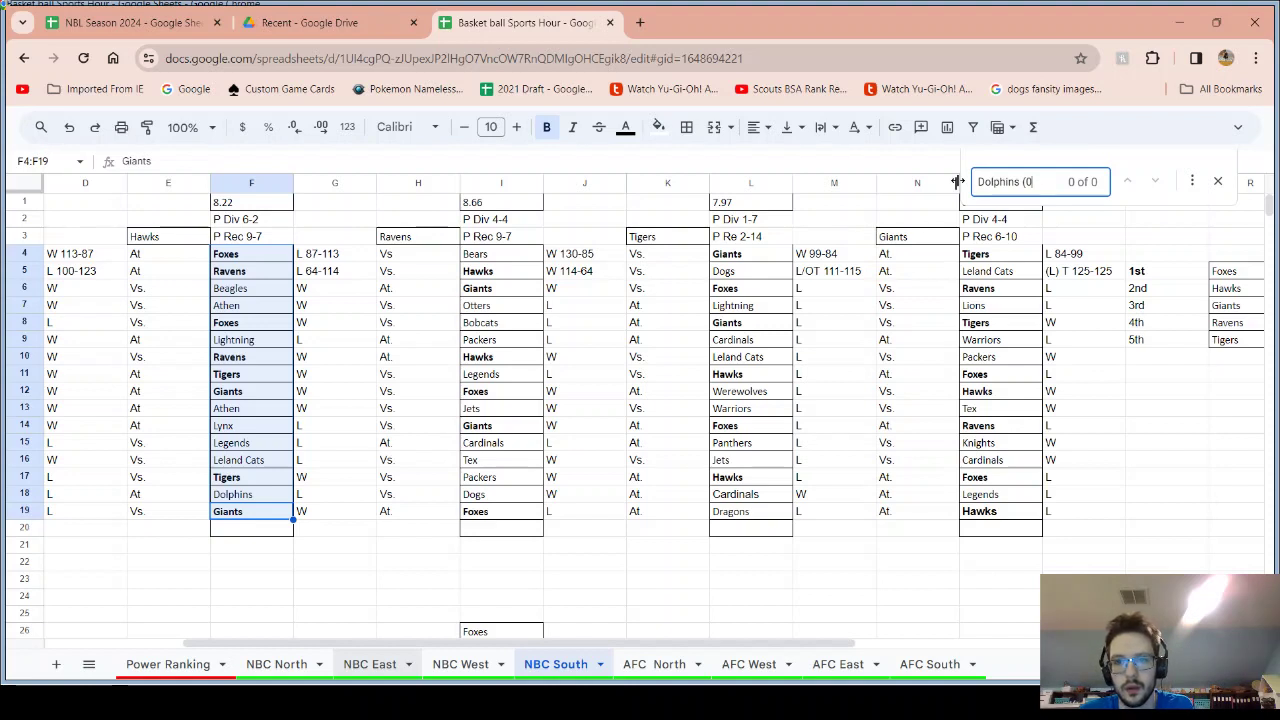
pyautogui.press('BackSpace')
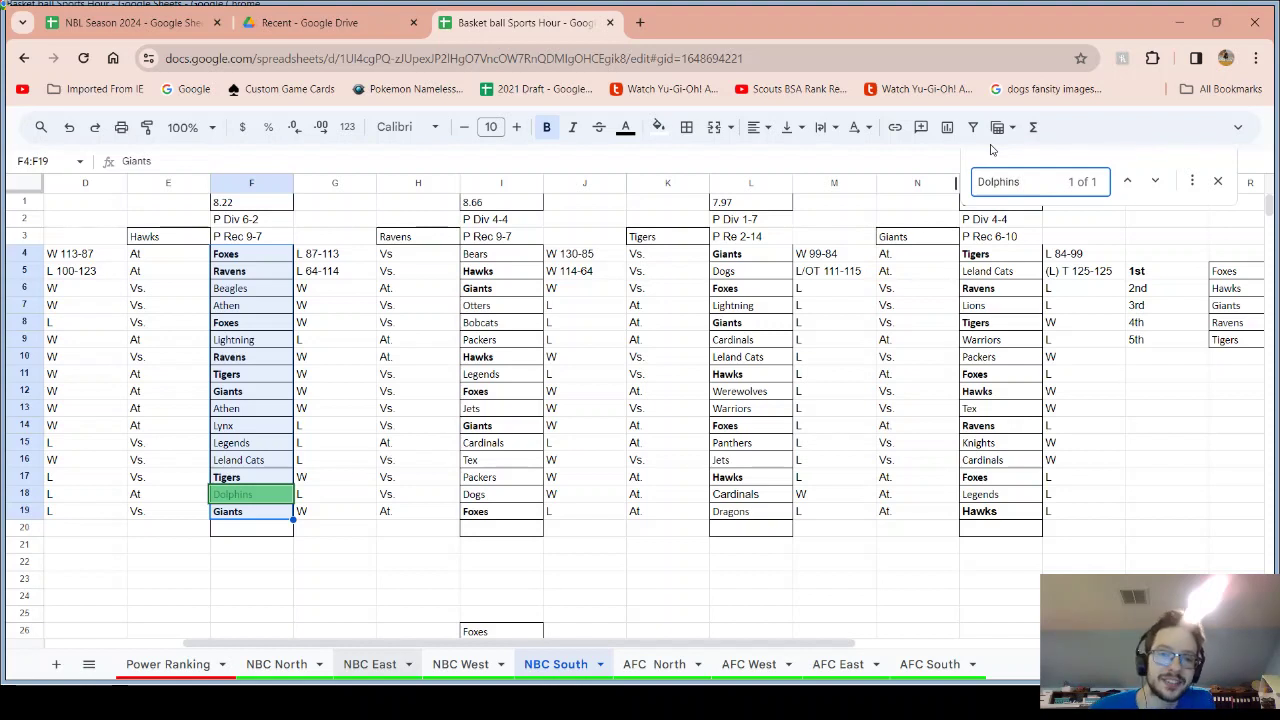
pyautogui.click(1218, 183)
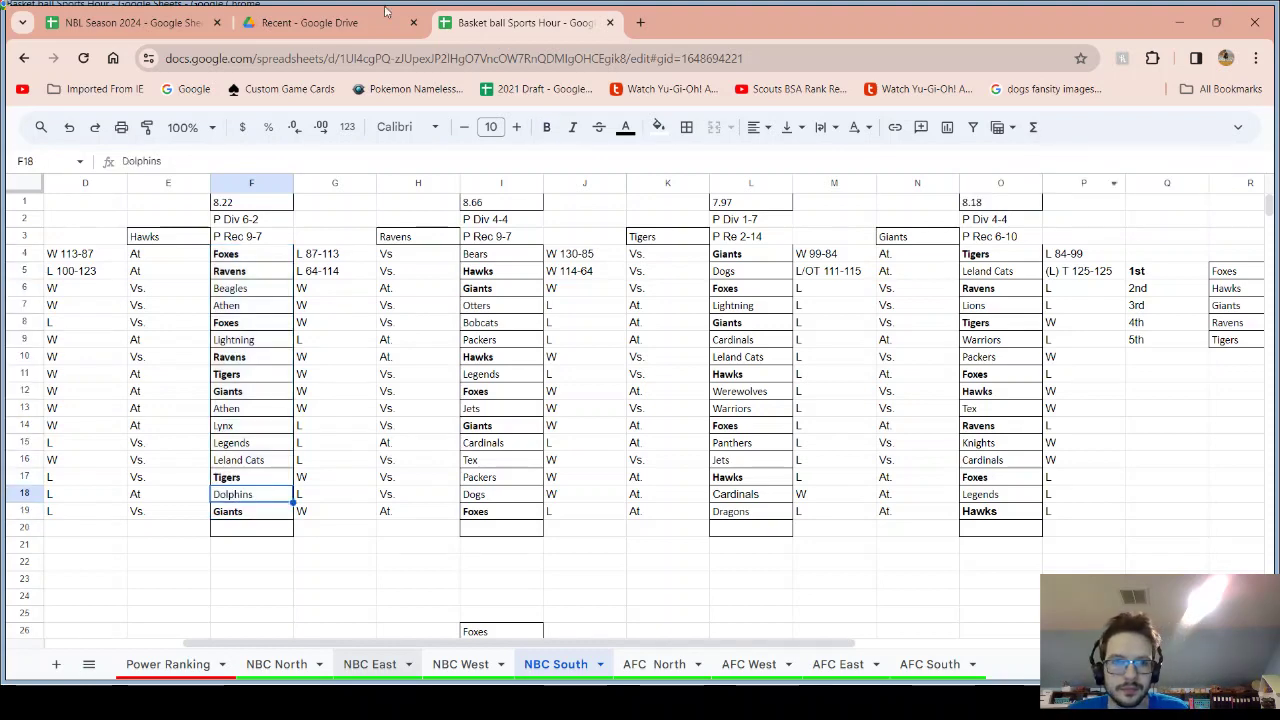
# Apply cell borders to the row 11 picks in H11:L11 of the Week 3 Predection sheet
pyautogui.click(185, 12)
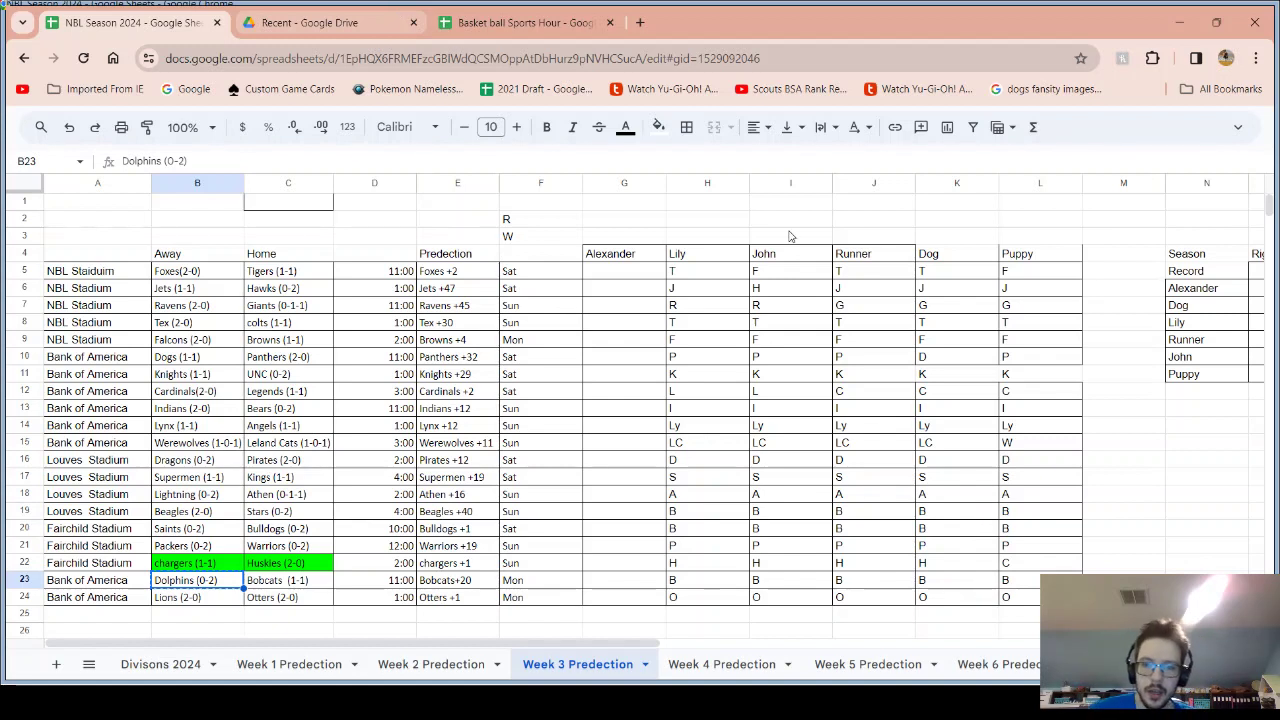
pyautogui.moveTo(1040, 373); pyautogui.dragTo(700, 373)
pyautogui.click(688, 129)
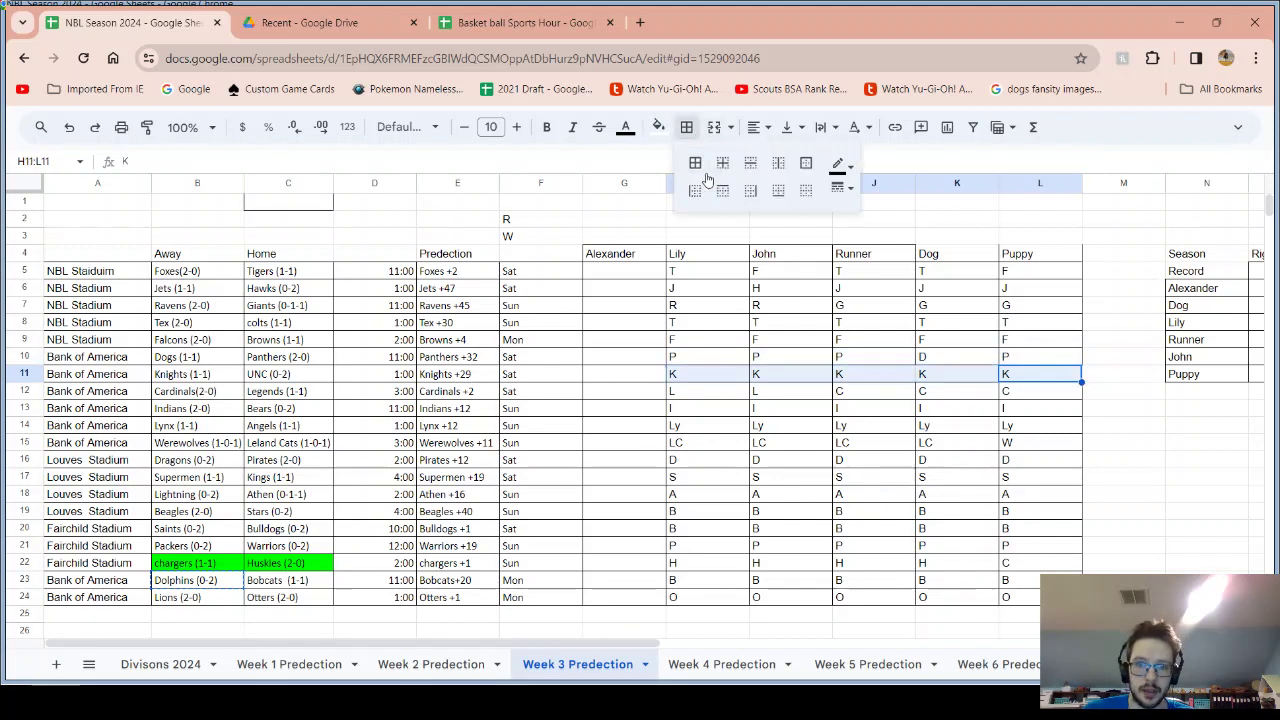
pyautogui.click(926, 509)
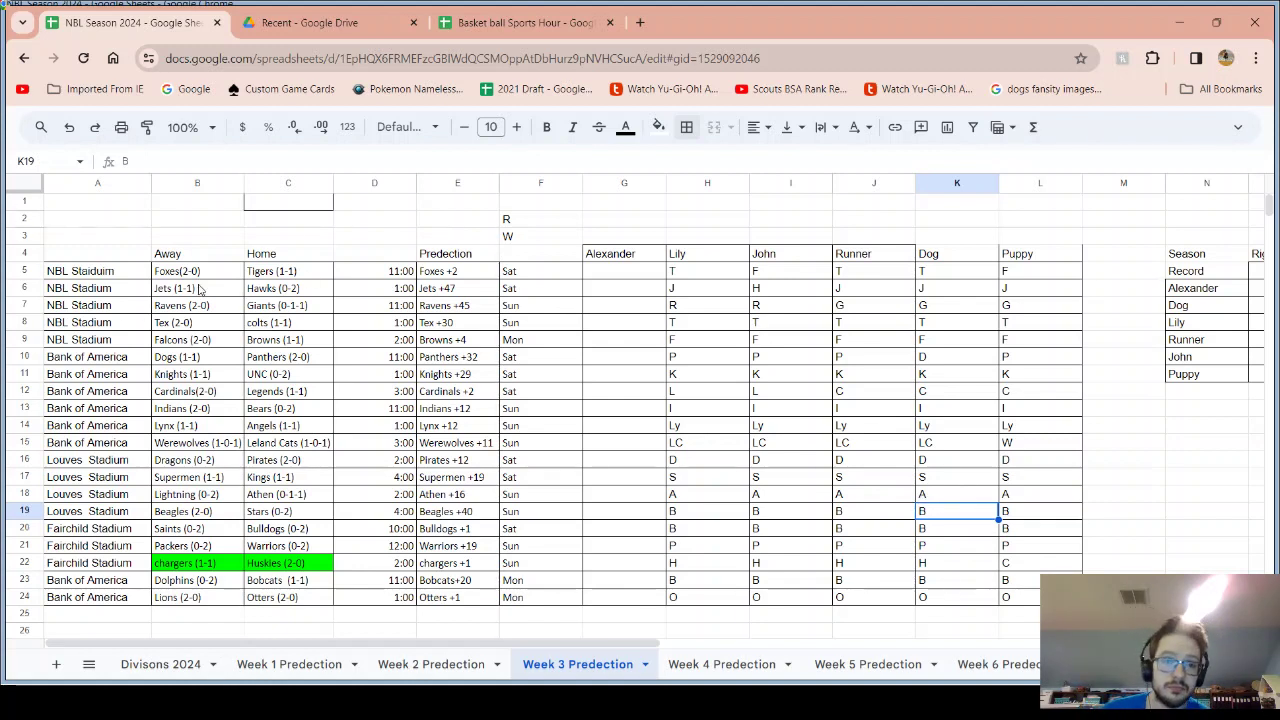
# Review the Hawks entry and the Foxes–Tigers matchup in Week 3 Predection, and check the team records in Divisons 2024
pyautogui.click(268, 292)
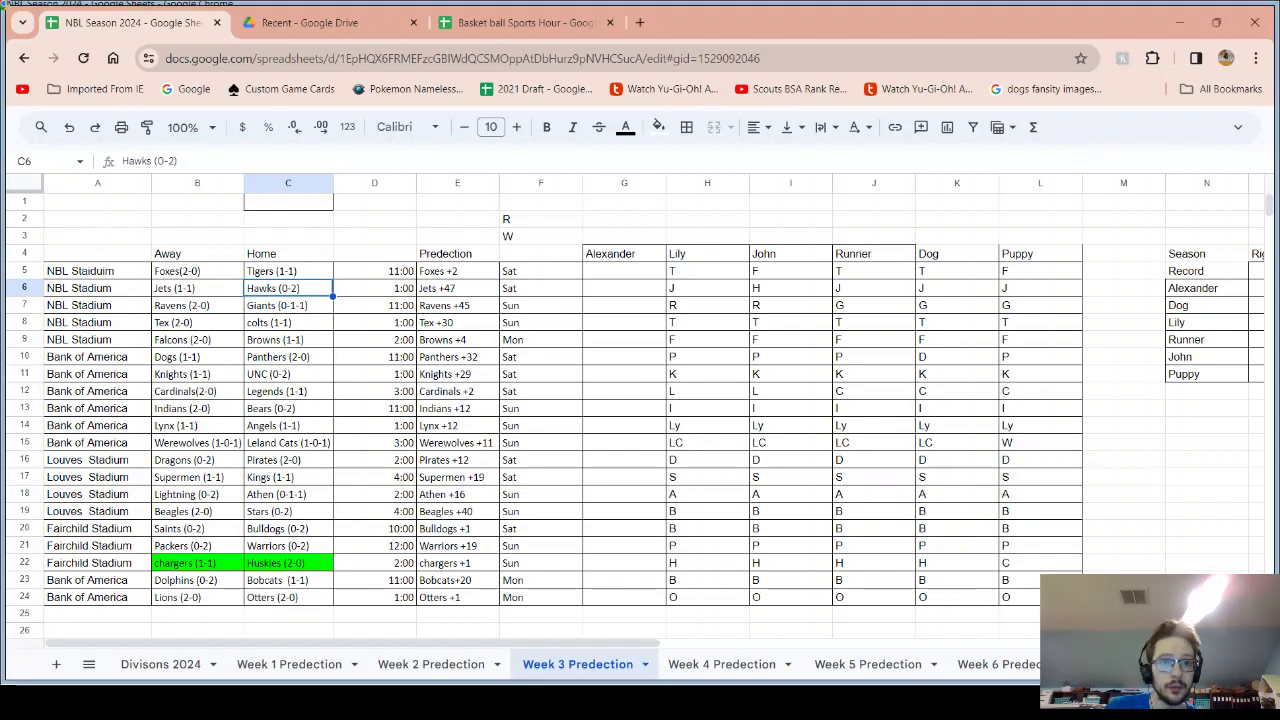
pyautogui.moveTo(217, 276); pyautogui.dragTo(259, 263)
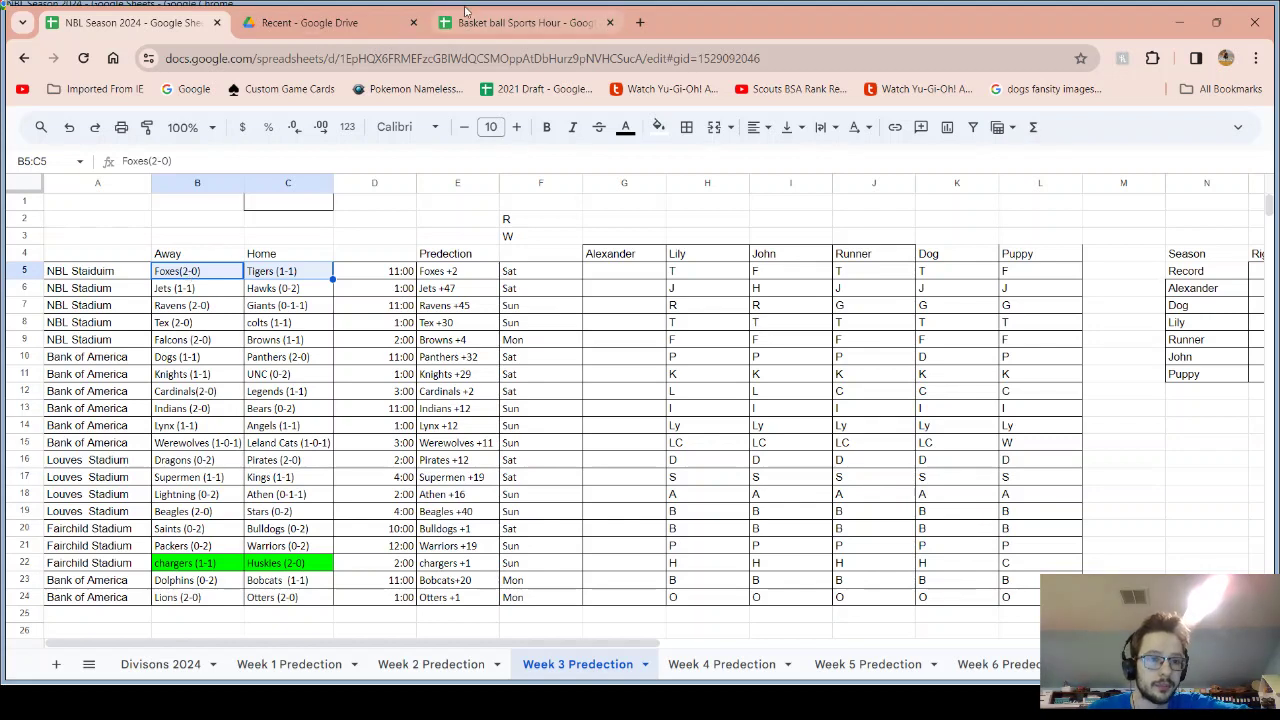
pyautogui.click(477, 17)
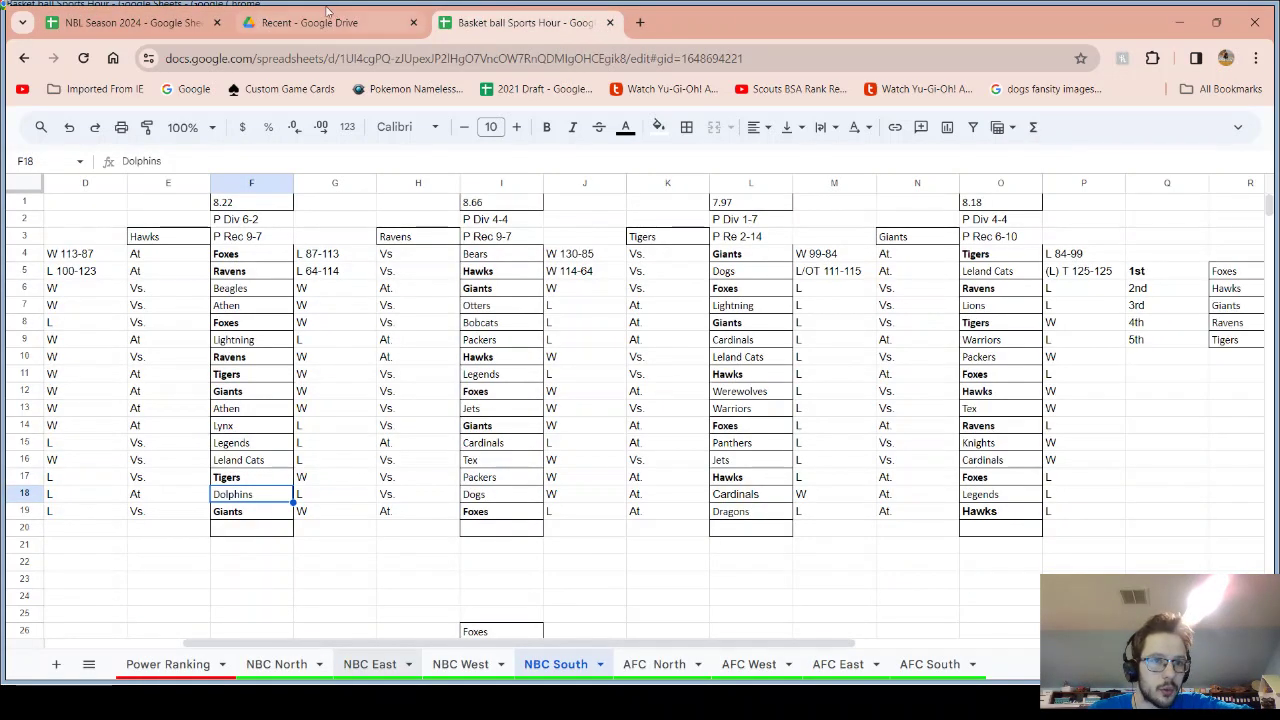
pyautogui.click(117, 17)
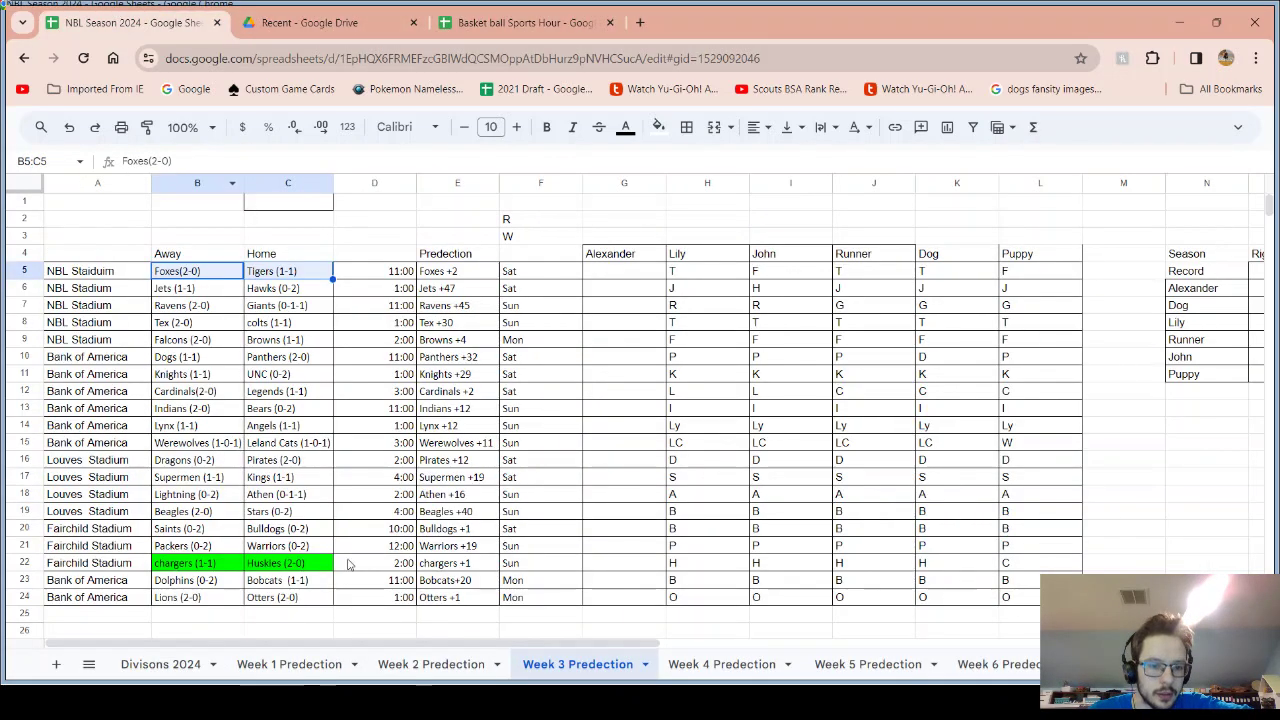
pyautogui.click(190, 663)
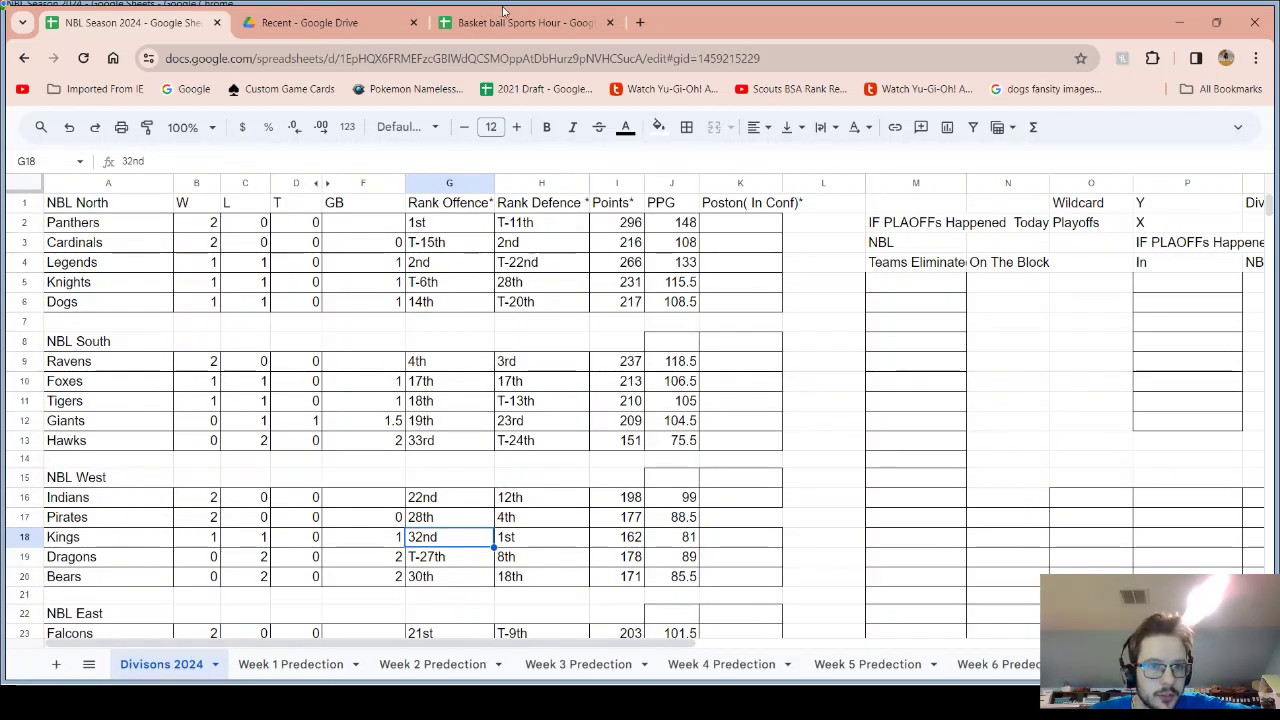
# Close the Basket ball Sports Hour spreadsheet and return to the Divisons 2024 sheet of NBL Season 2024
pyautogui.click(505, 17)
pyautogui.click(310, 20)
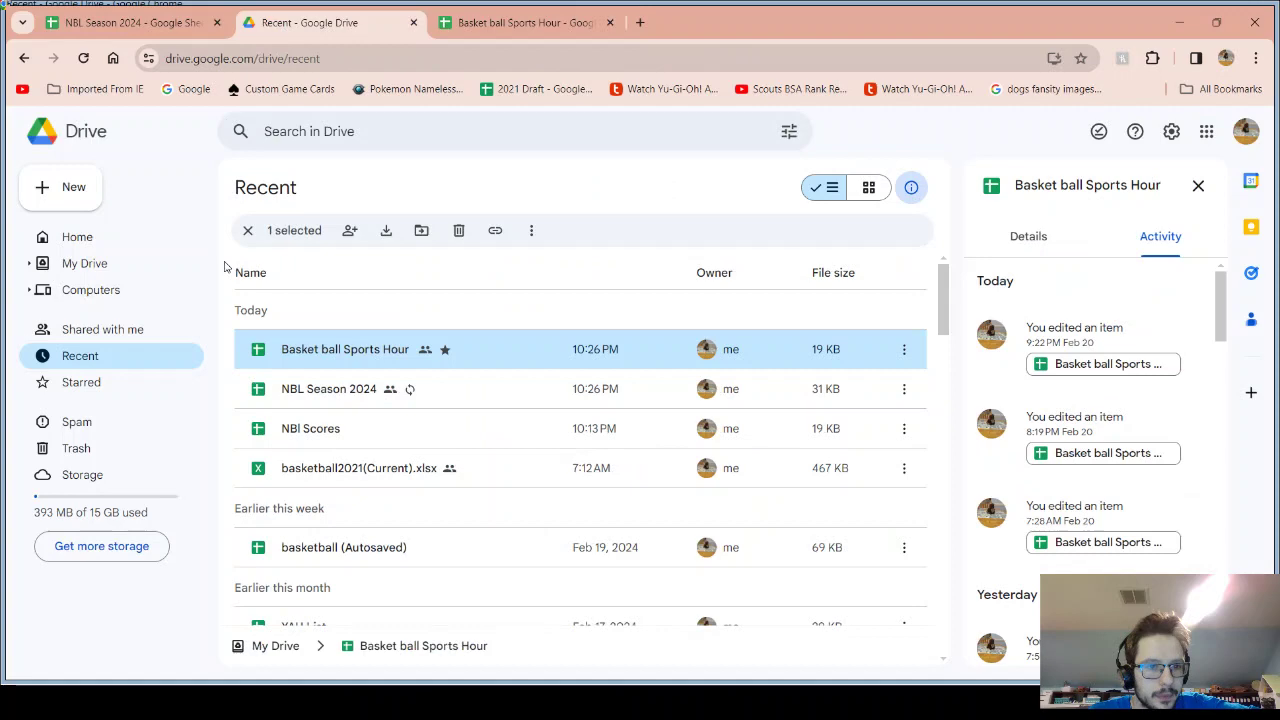
pyautogui.click(163, 12)
pyautogui.click(452, 14)
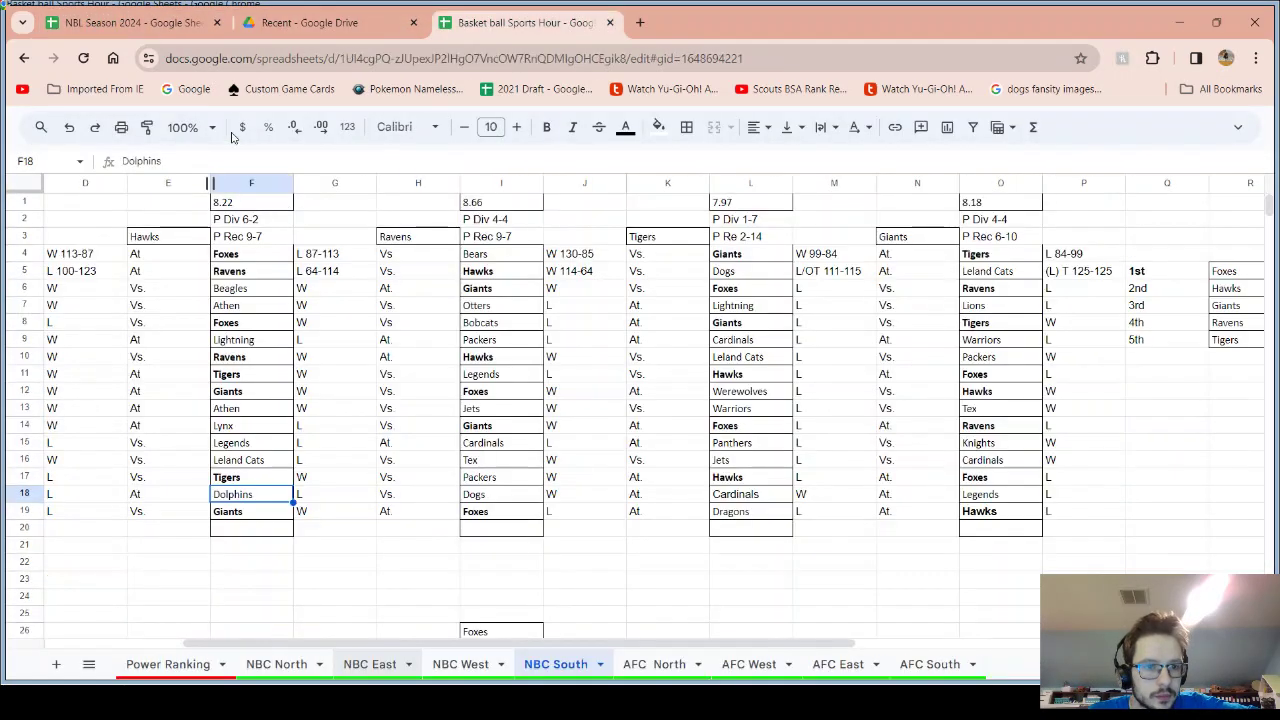
pyautogui.click(240, 12)
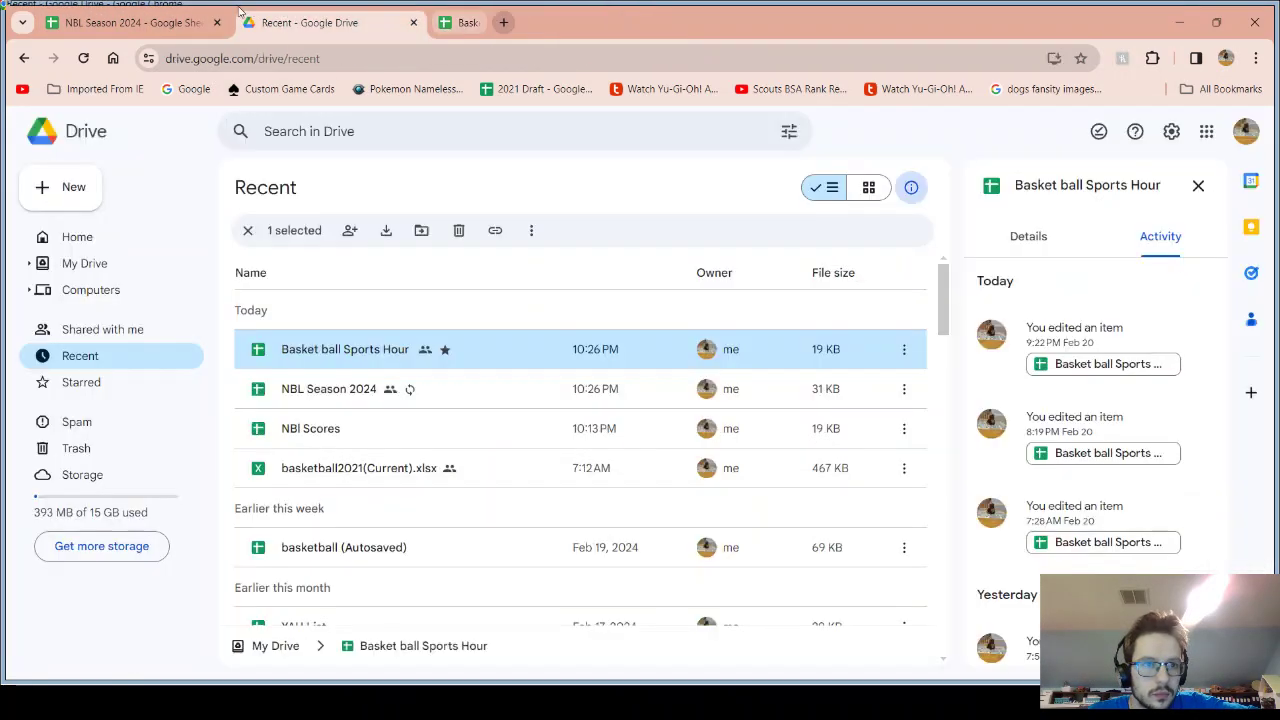
pyautogui.click(140, 20)
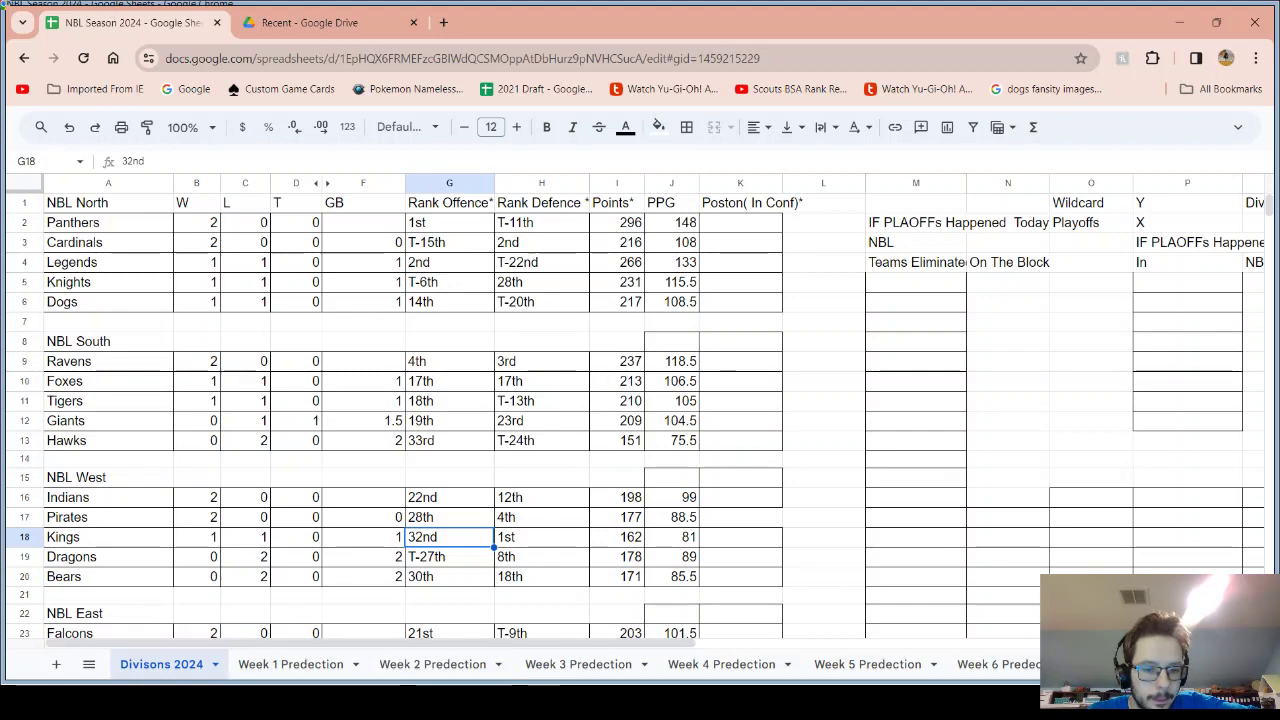
# Correct the Foxes' record in cell B5 of the Week 3 Predection sheet to (1-1)
pyautogui.click(578, 664)
pyautogui.doubleClick(190, 278)
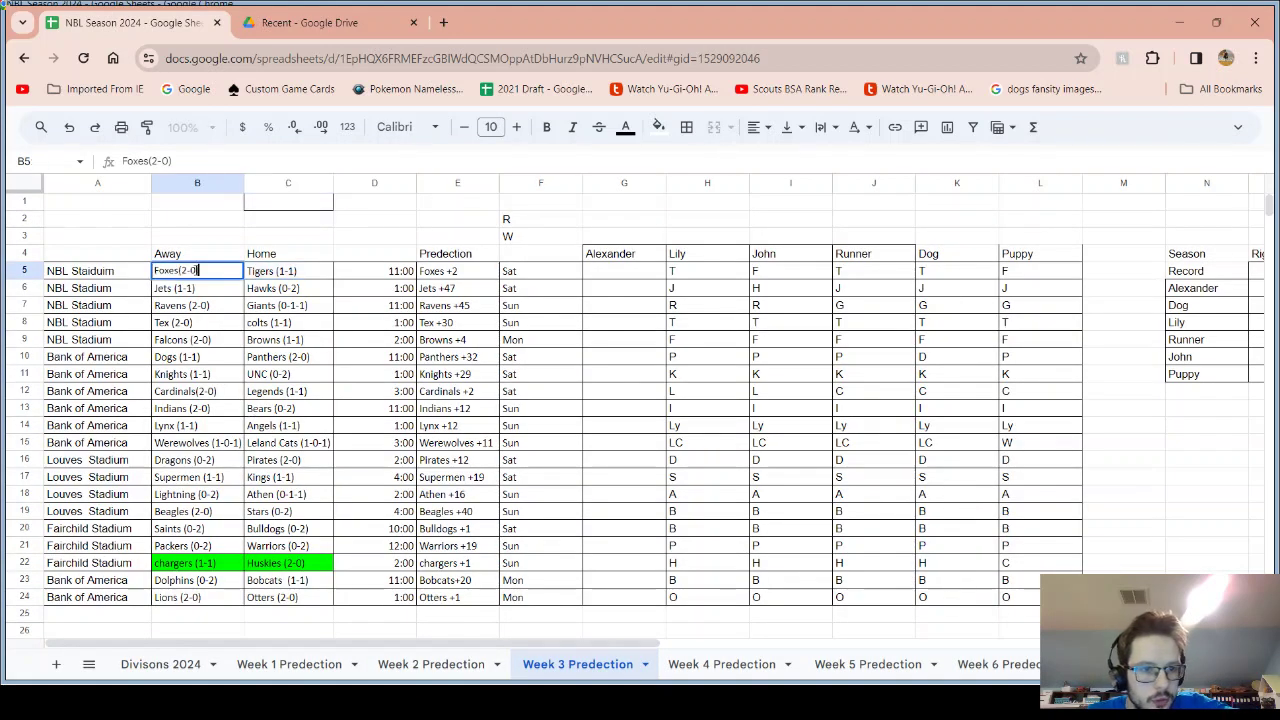
pyautogui.moveTo(198, 272); pyautogui.dragTo(183, 285)
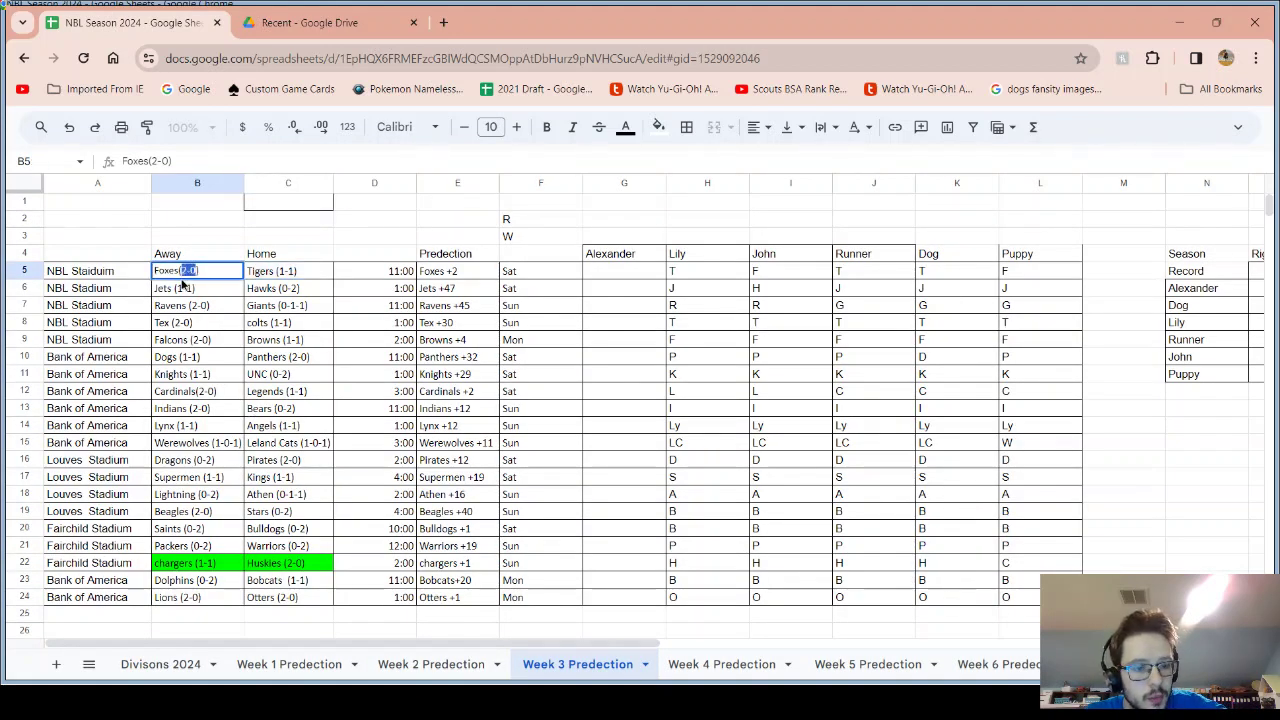
pyautogui.write('1')
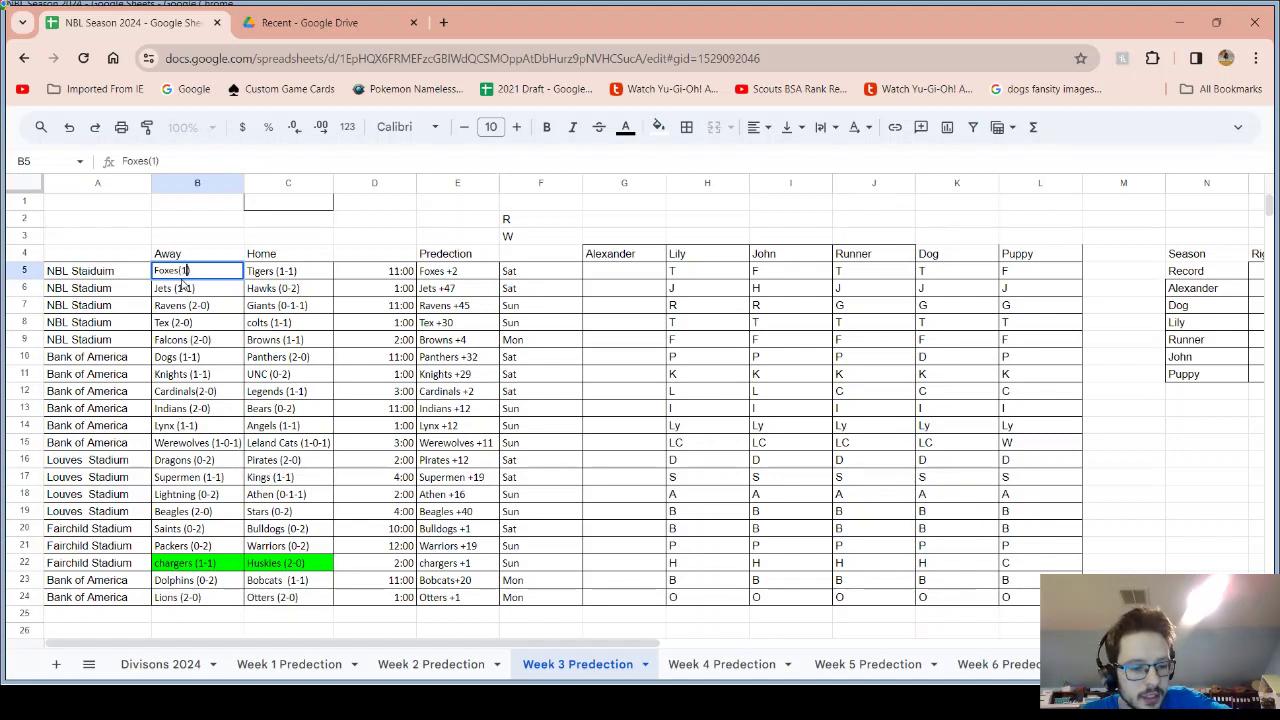
pyautogui.write('-1')
pyautogui.press('Return')
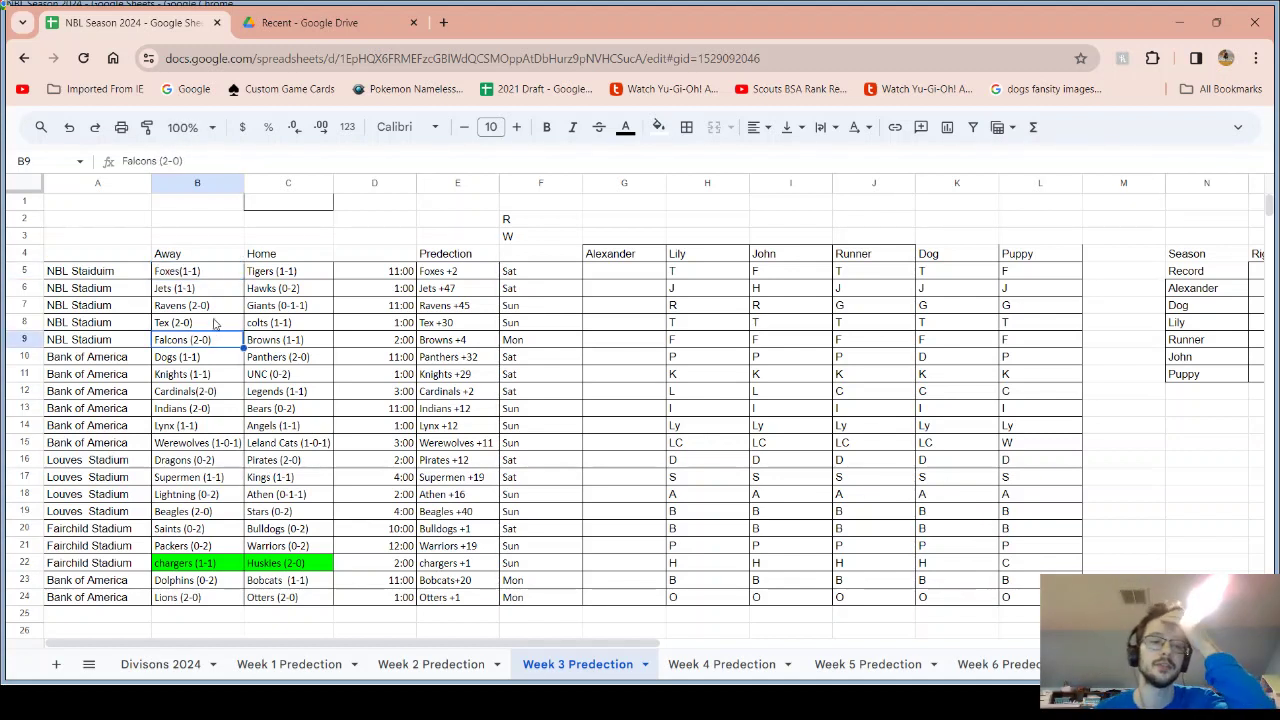
# Review the Foxes–Tigers matchup in row 5 and enter "T" as its pick in cell G5
pyautogui.click(209, 273)
pyautogui.keyDown('shift'); pyautogui.click(253, 275); pyautogui.keyUp('shift')
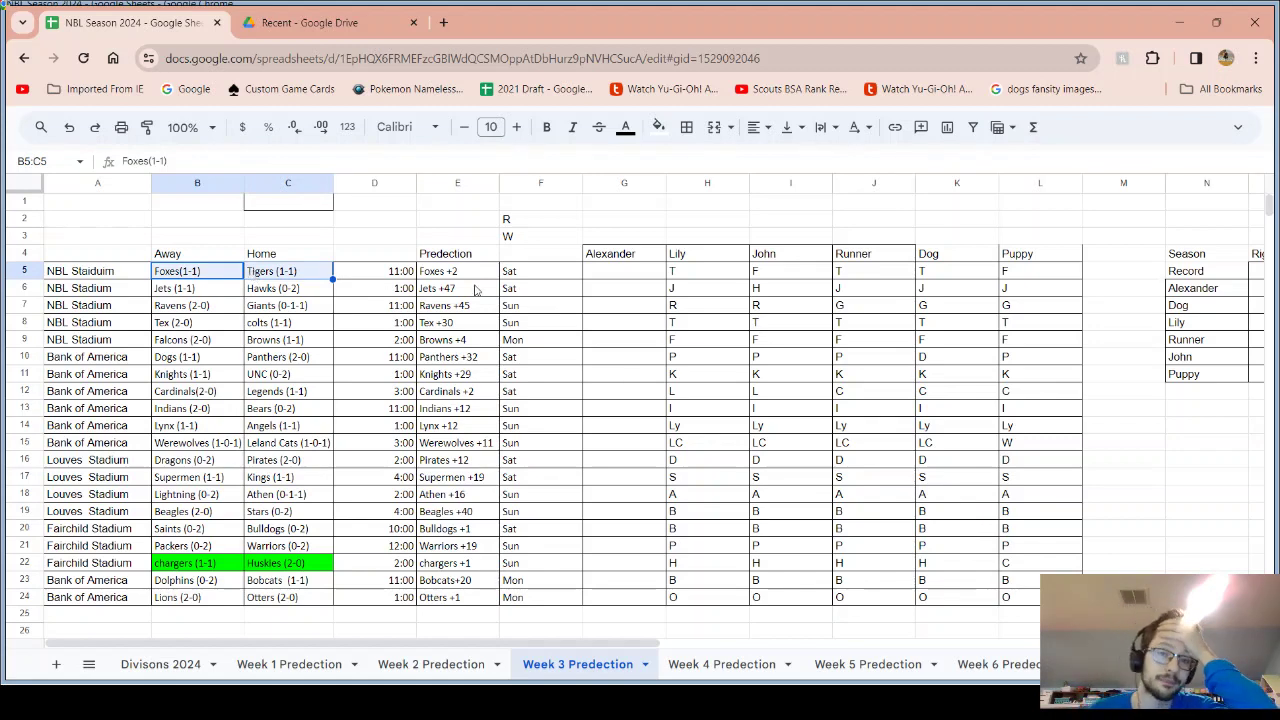
pyautogui.click(605, 276)
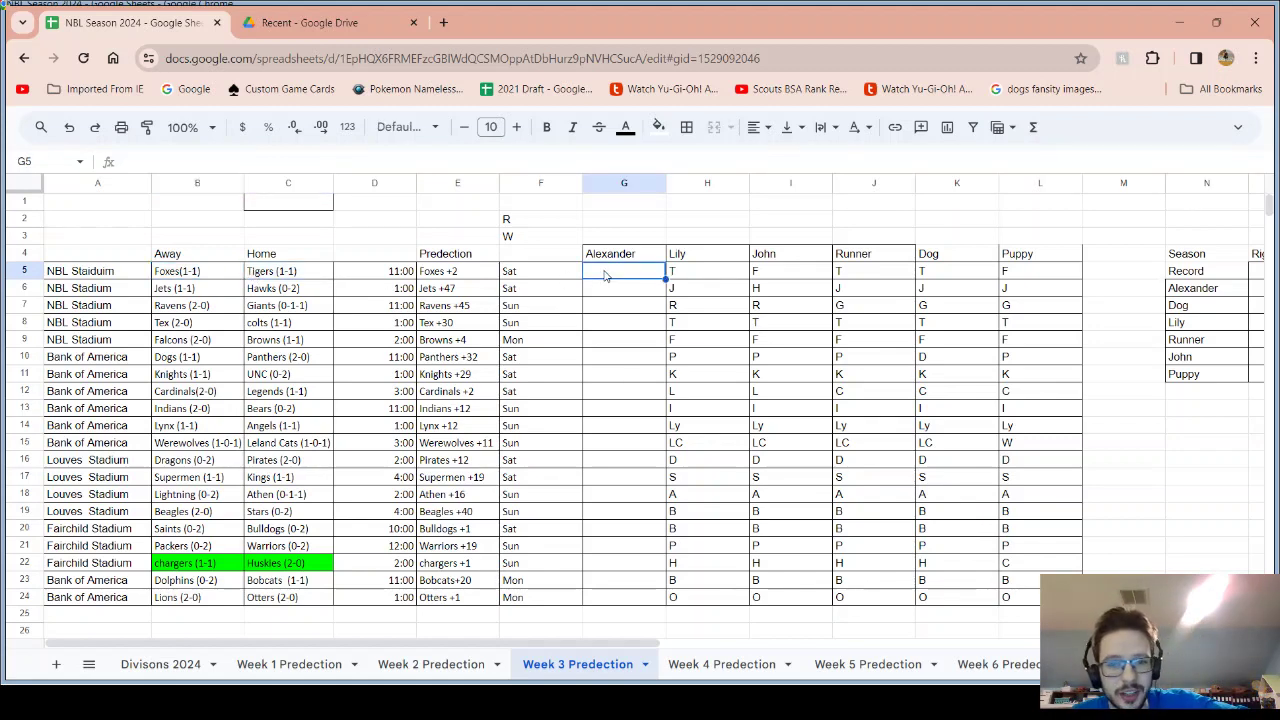
pyautogui.hotkey('ctrl', 't')
pyautogui.click(607, 22)
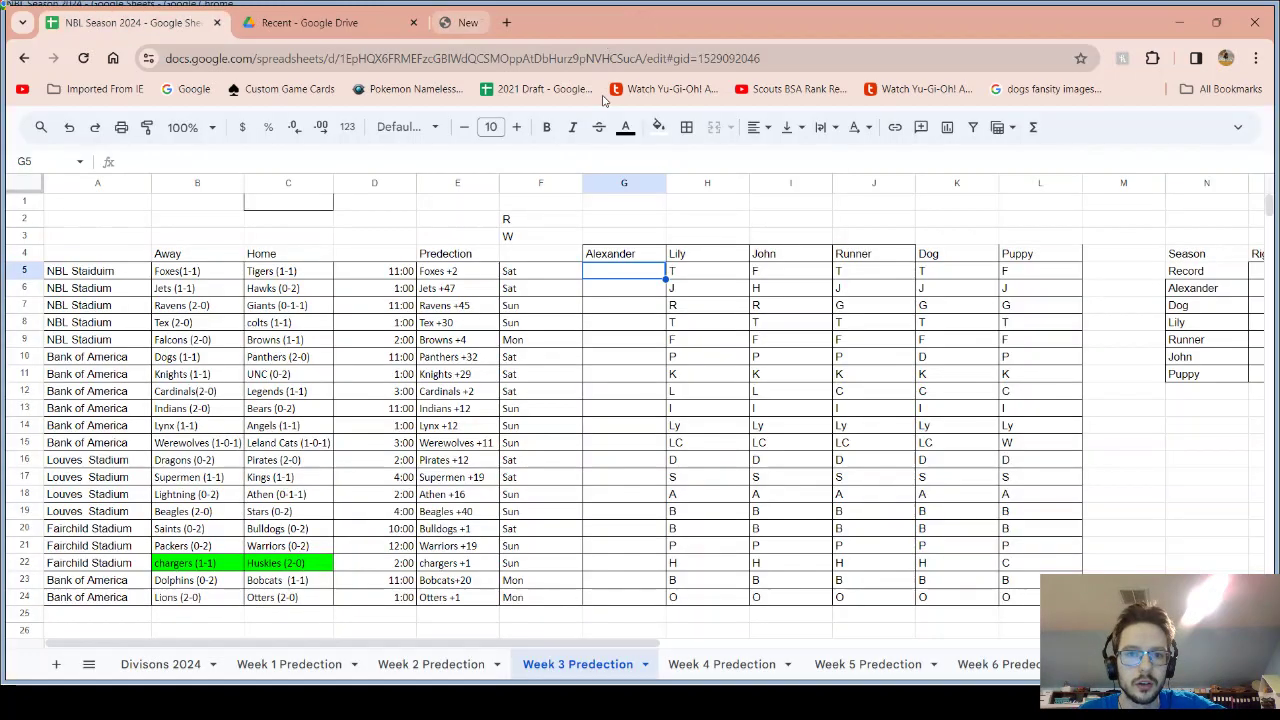
pyautogui.write('T')
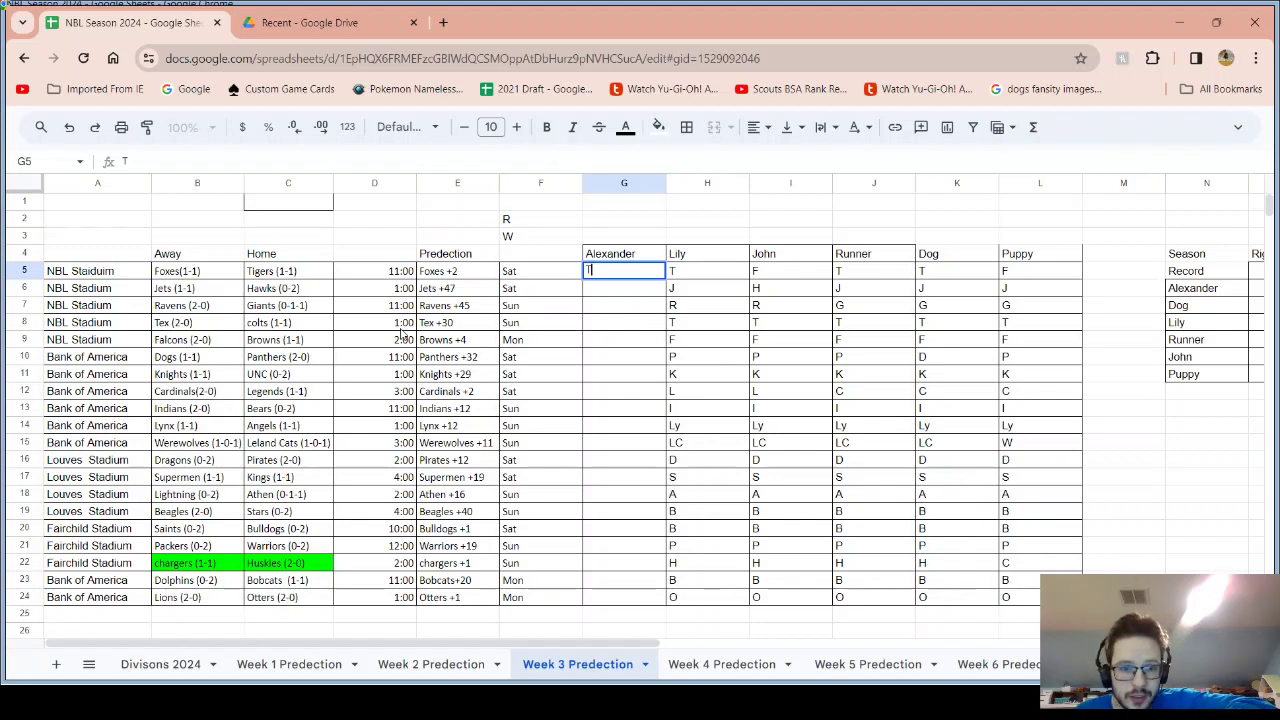
pyautogui.click(437, 272)
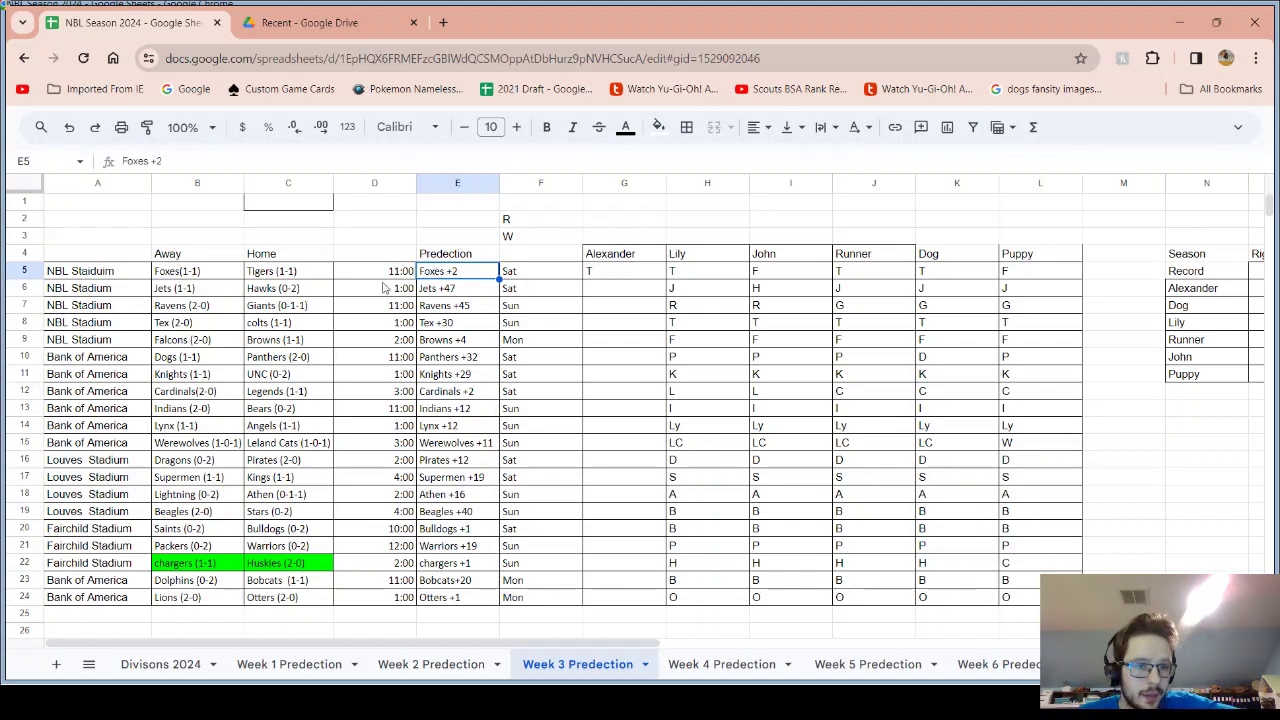
# Review the Jets–Hawks matchup and its prediction in row 6, and enter "J" as its pick in cell G6
pyautogui.moveTo(214, 292); pyautogui.dragTo(278, 290)
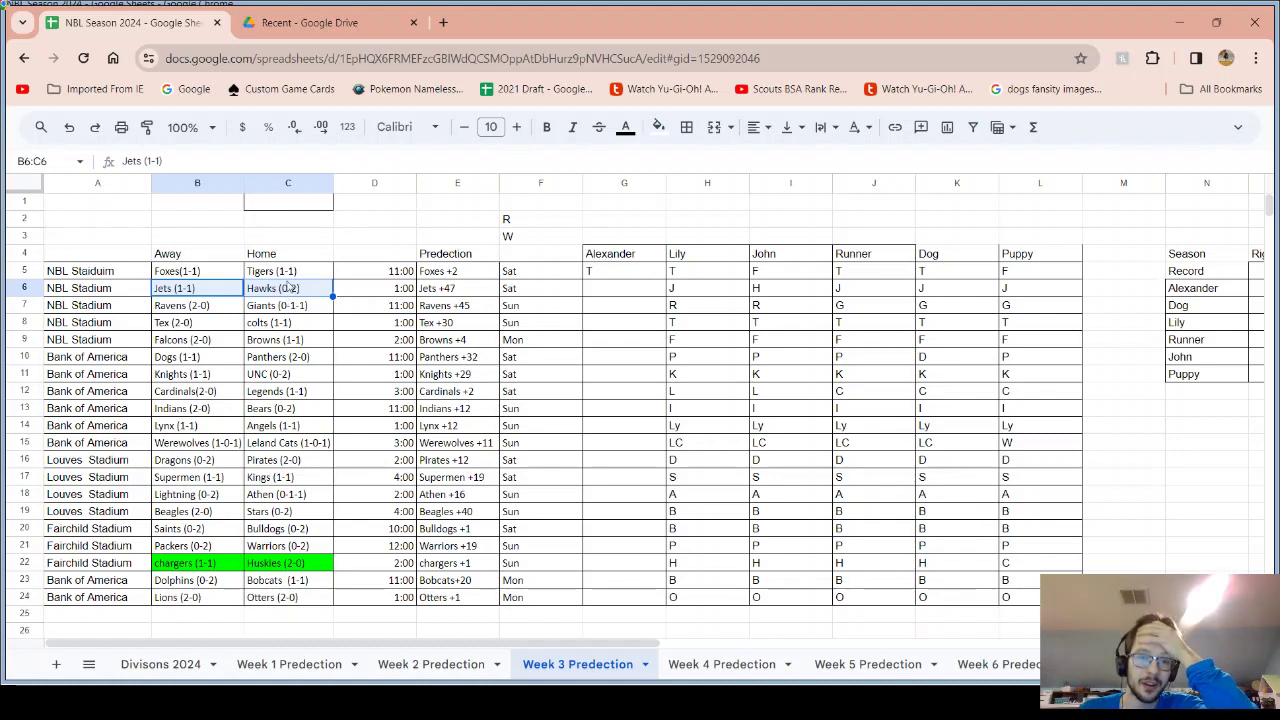
pyautogui.click(472, 288)
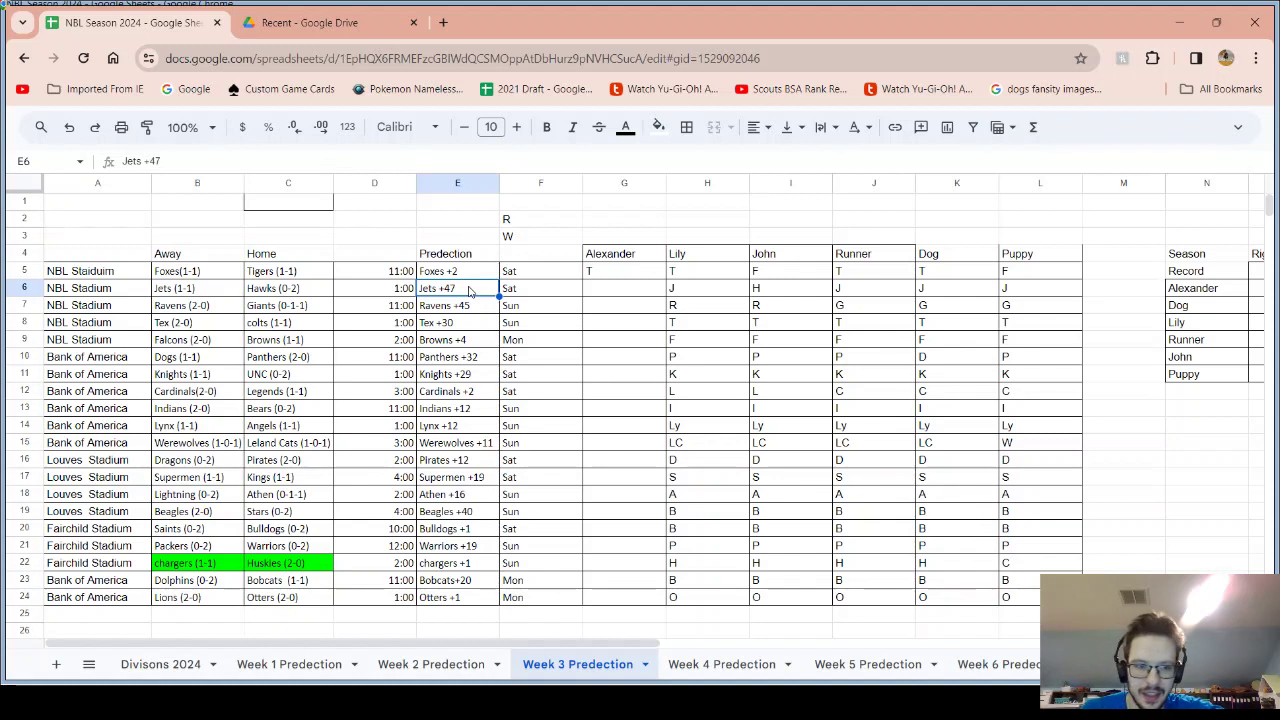
pyautogui.click(603, 295)
pyautogui.write('J')
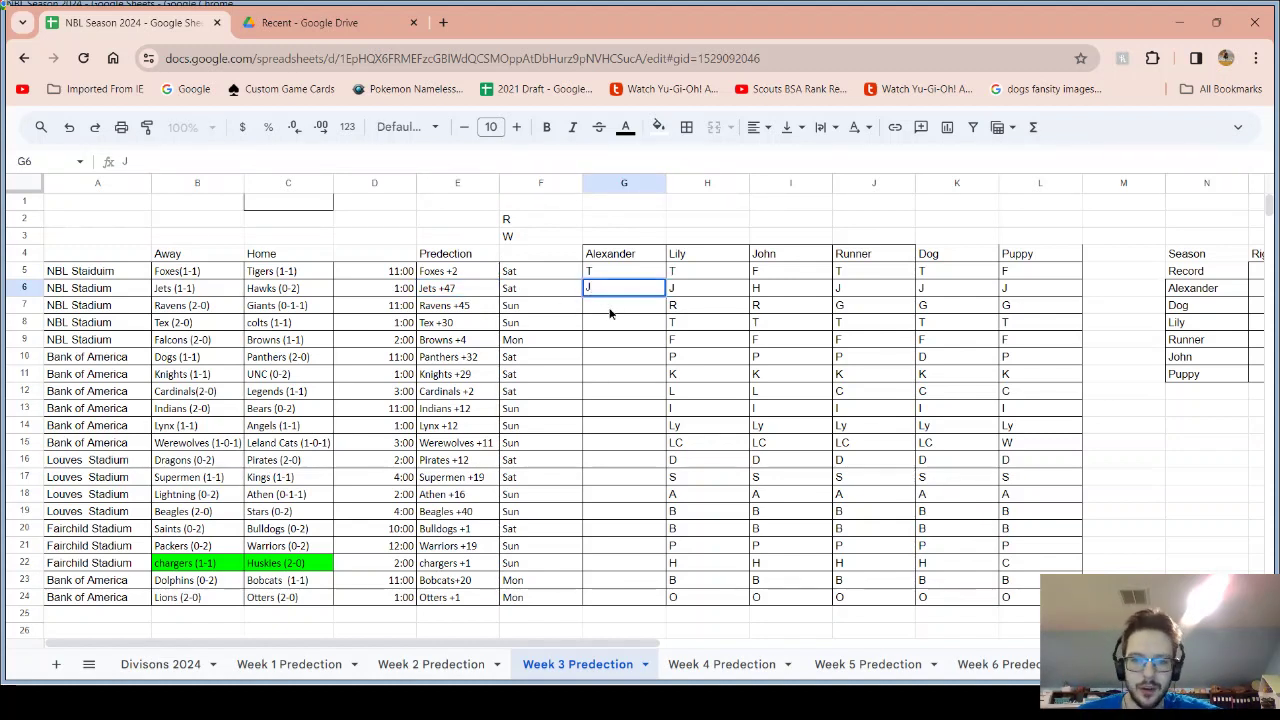
pyautogui.press('Return')
pyautogui.hotkey('ctrl', 'z')
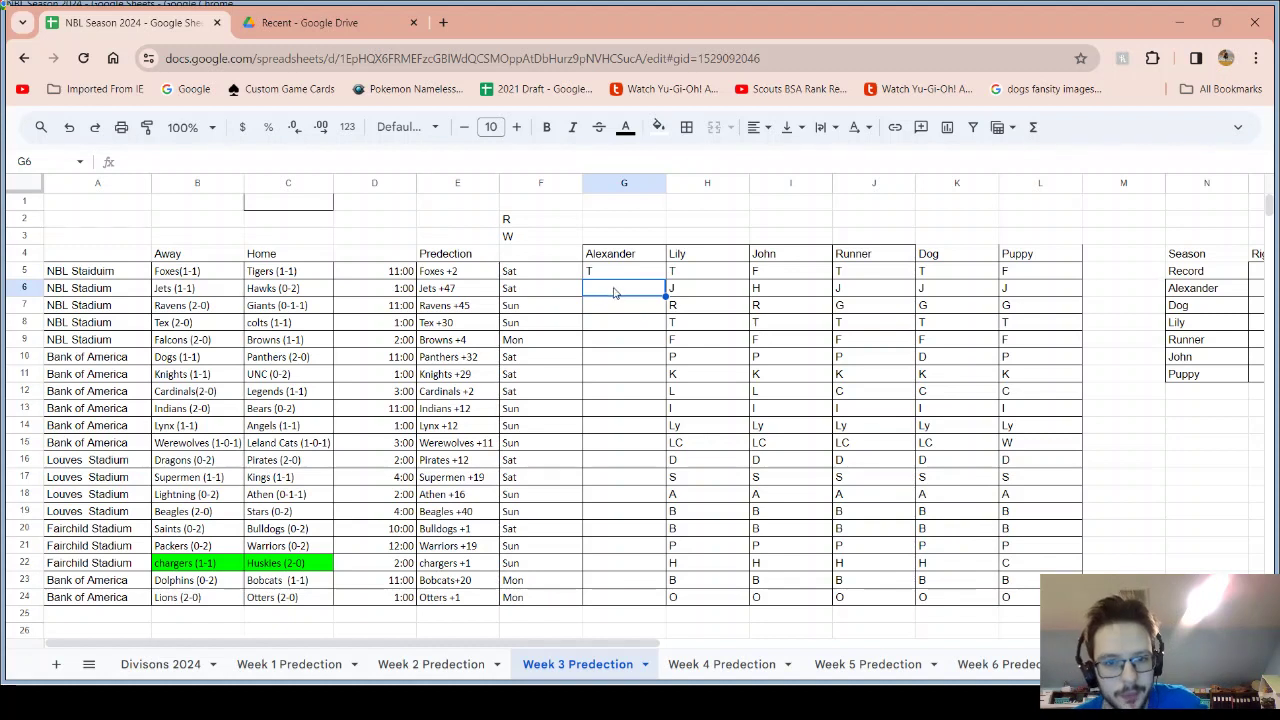
pyautogui.write('J')
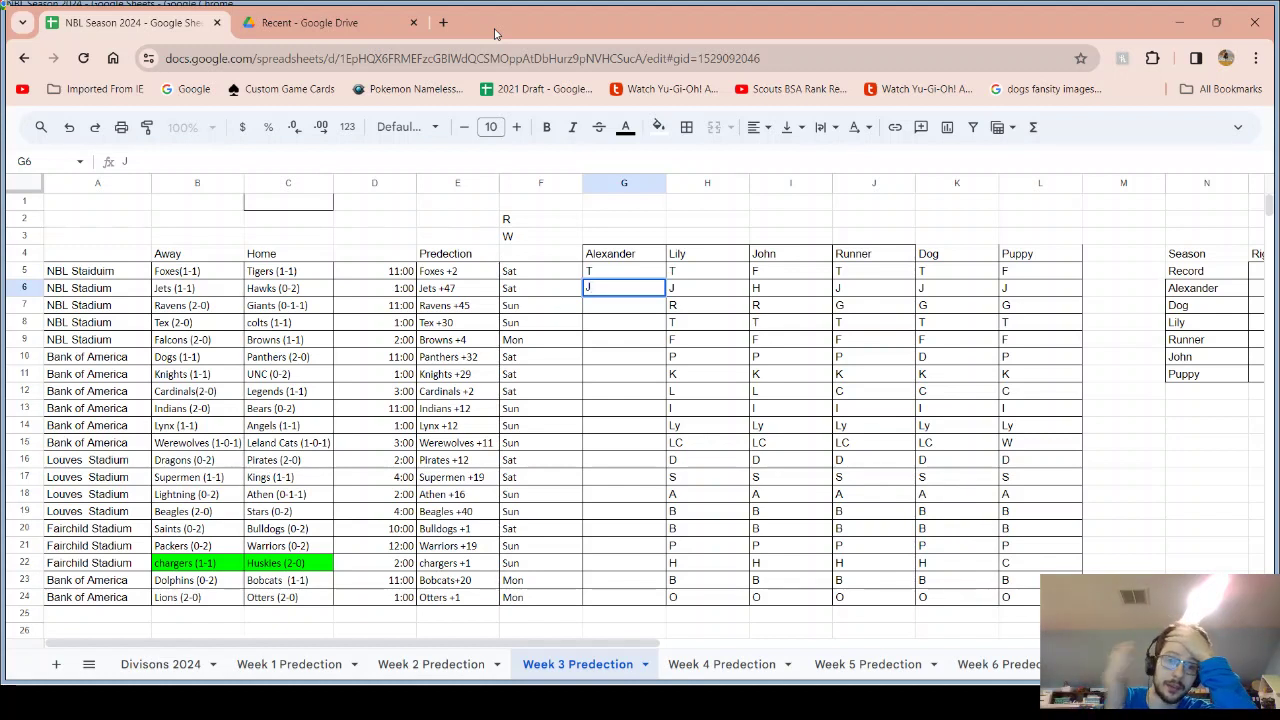
pyautogui.click(452, 290)
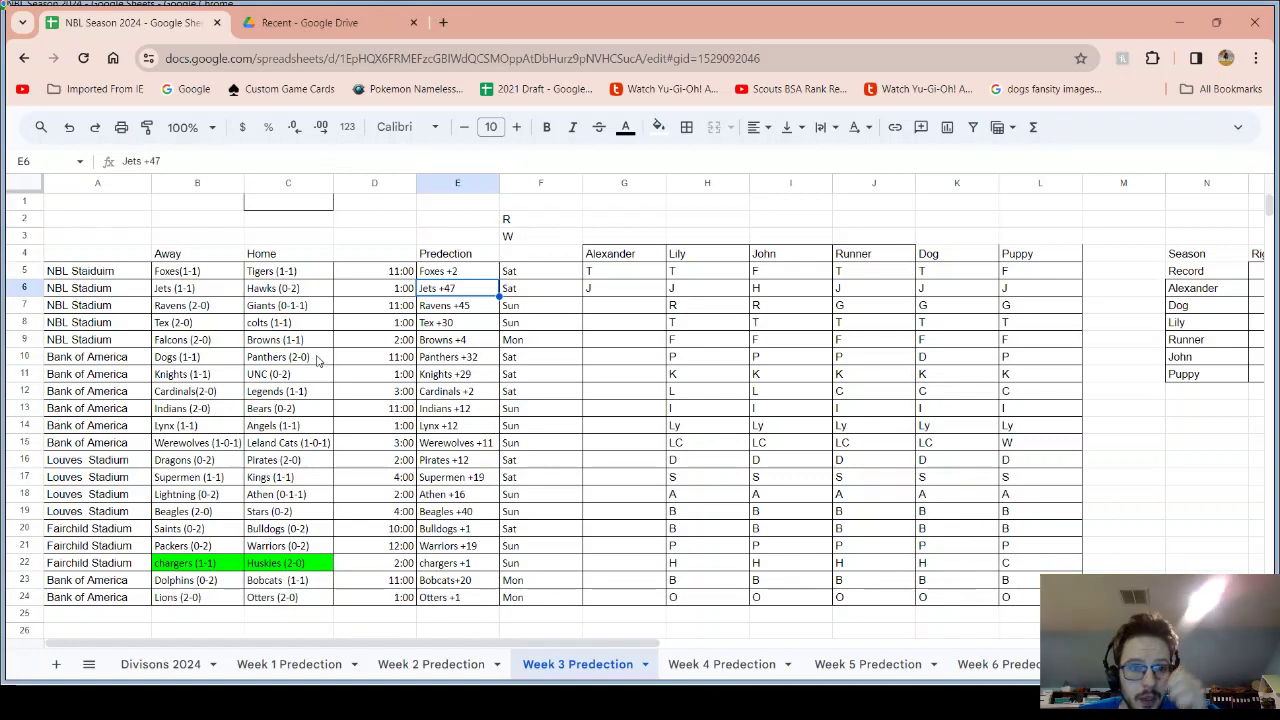
# Review the Ravens–Giants matchup and the other pickers' choices in row 7, and enter "G" as its pick in cell G7
pyautogui.moveTo(224, 310); pyautogui.dragTo(270, 322)
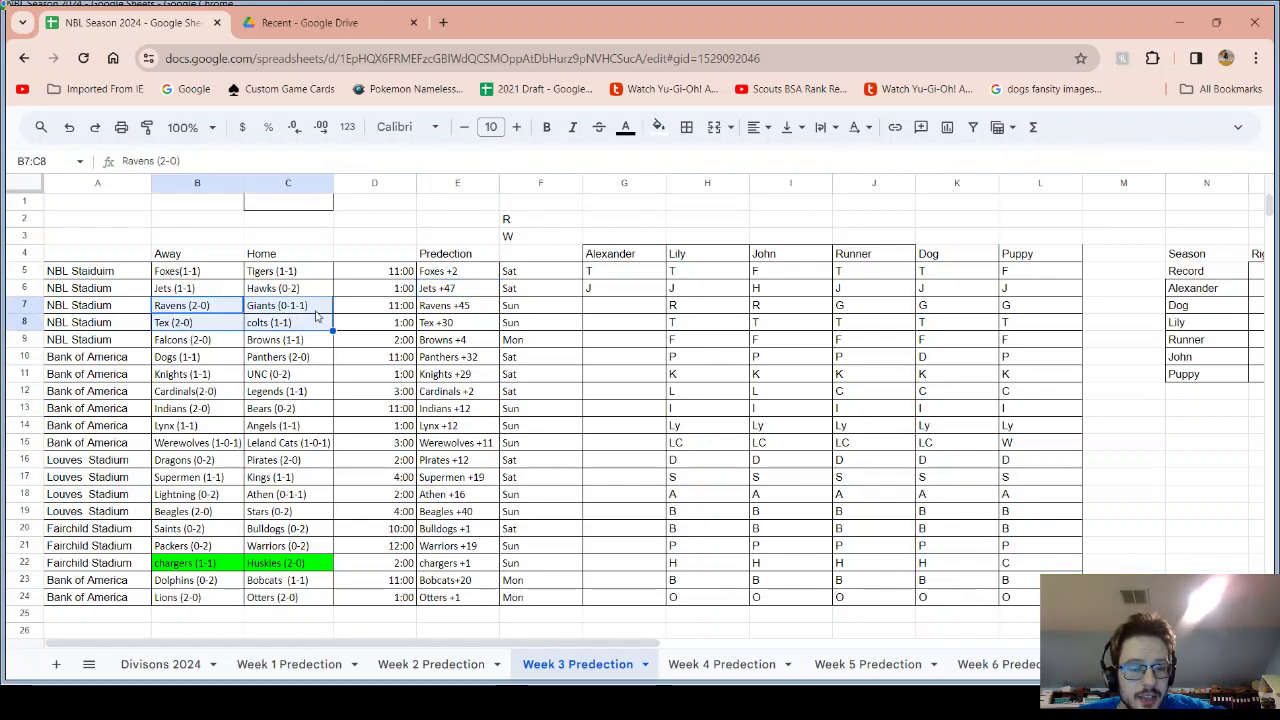
pyautogui.click(482, 311)
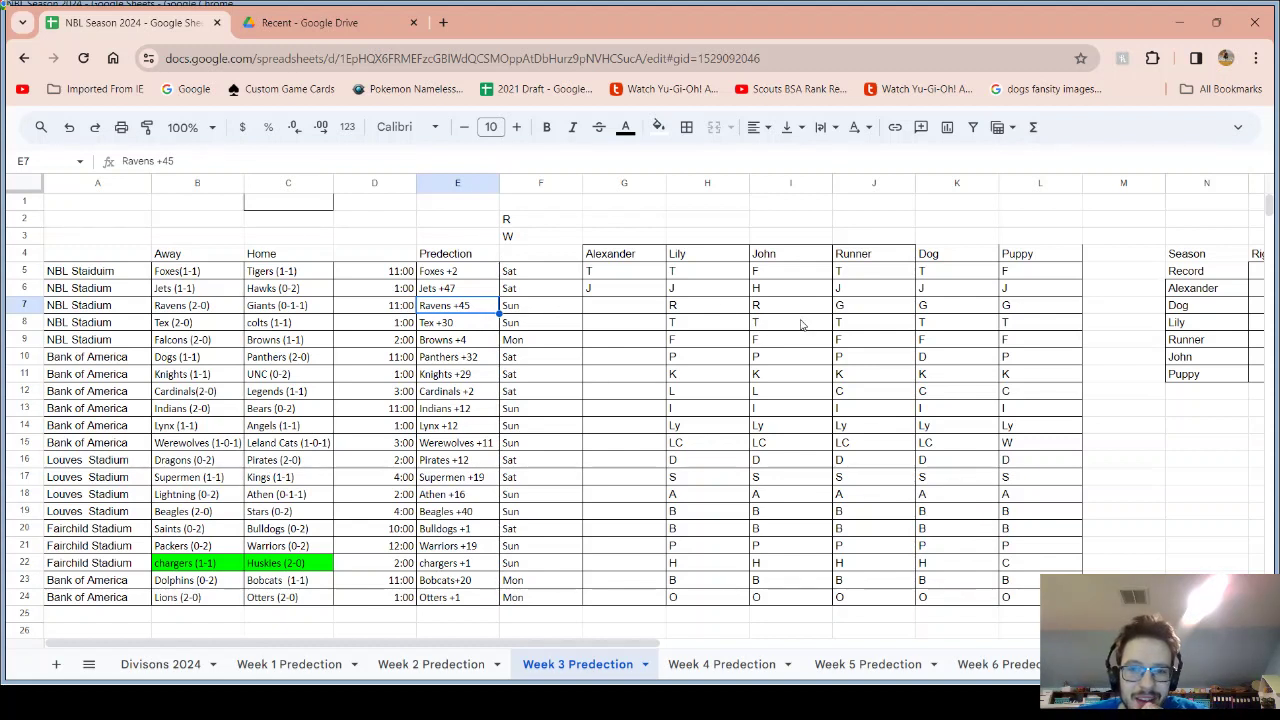
pyautogui.moveTo(738, 312); pyautogui.dragTo(1008, 311)
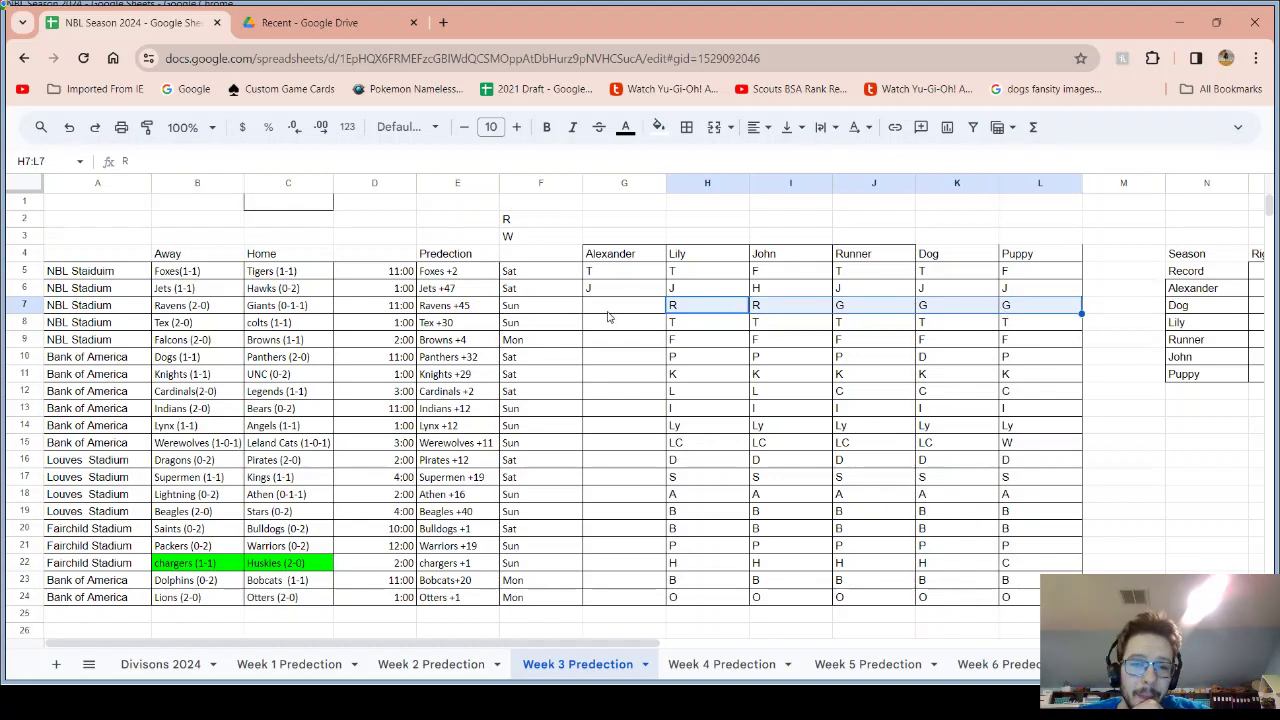
pyautogui.click(300, 308)
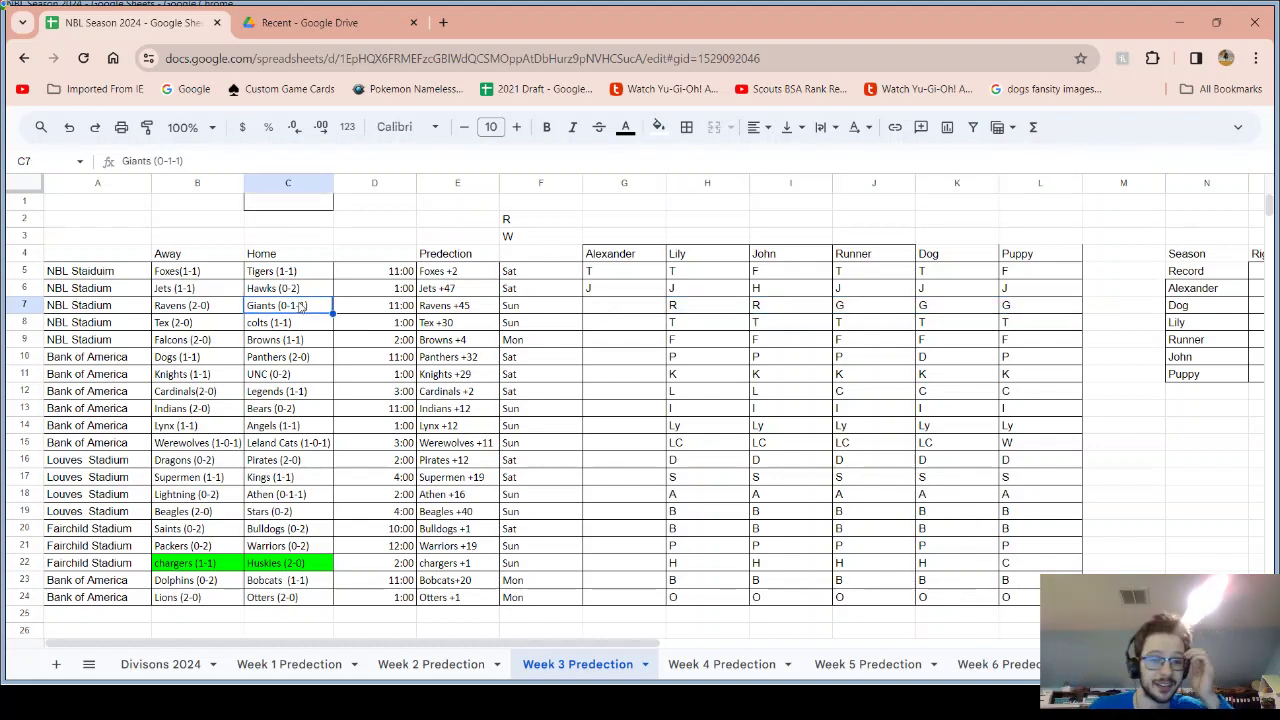
pyautogui.click(611, 310)
pyautogui.write('G')
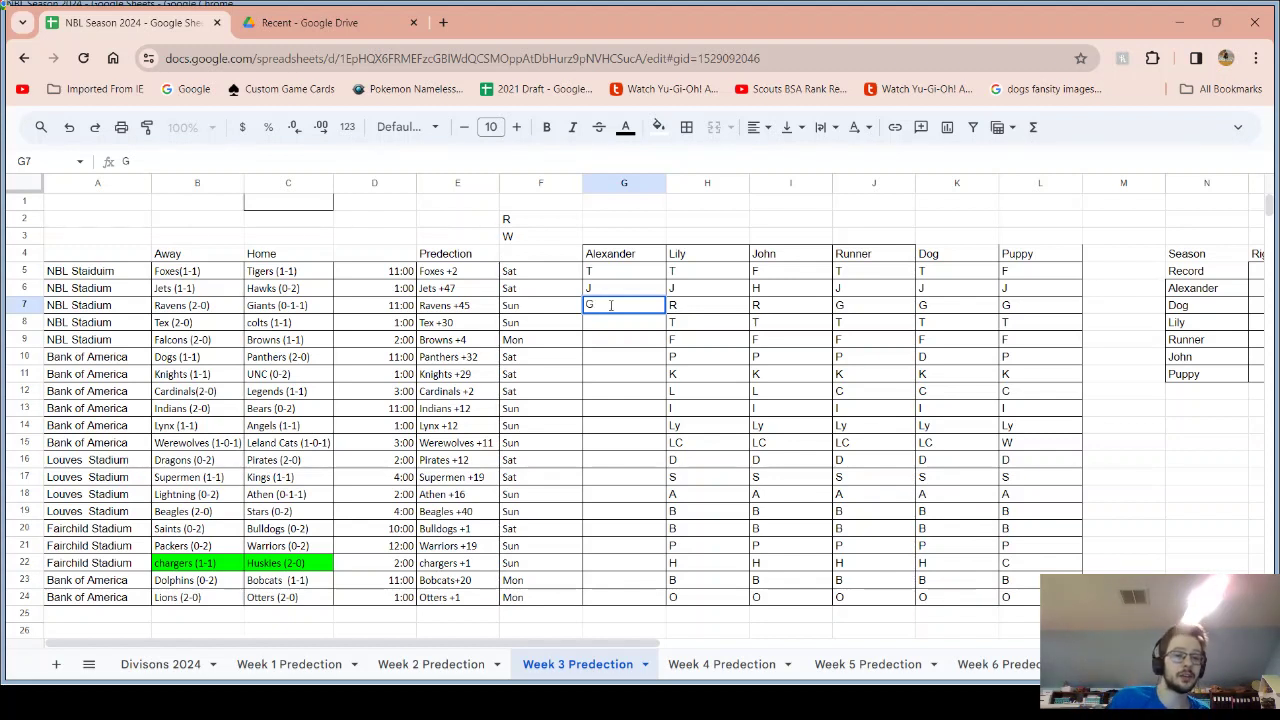
pyautogui.click(237, 307)
pyautogui.keyDown('shift'); pyautogui.click(281, 313); pyautogui.keyUp('shift')
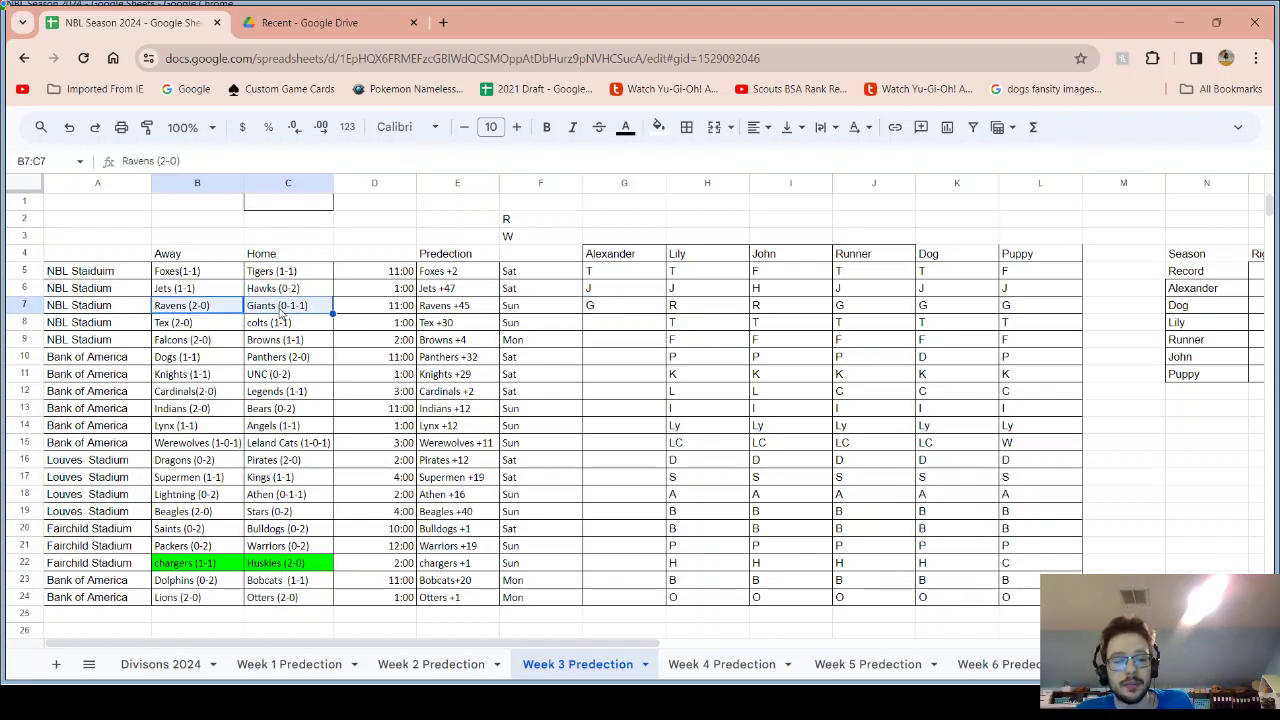
pyautogui.click(230, 310)
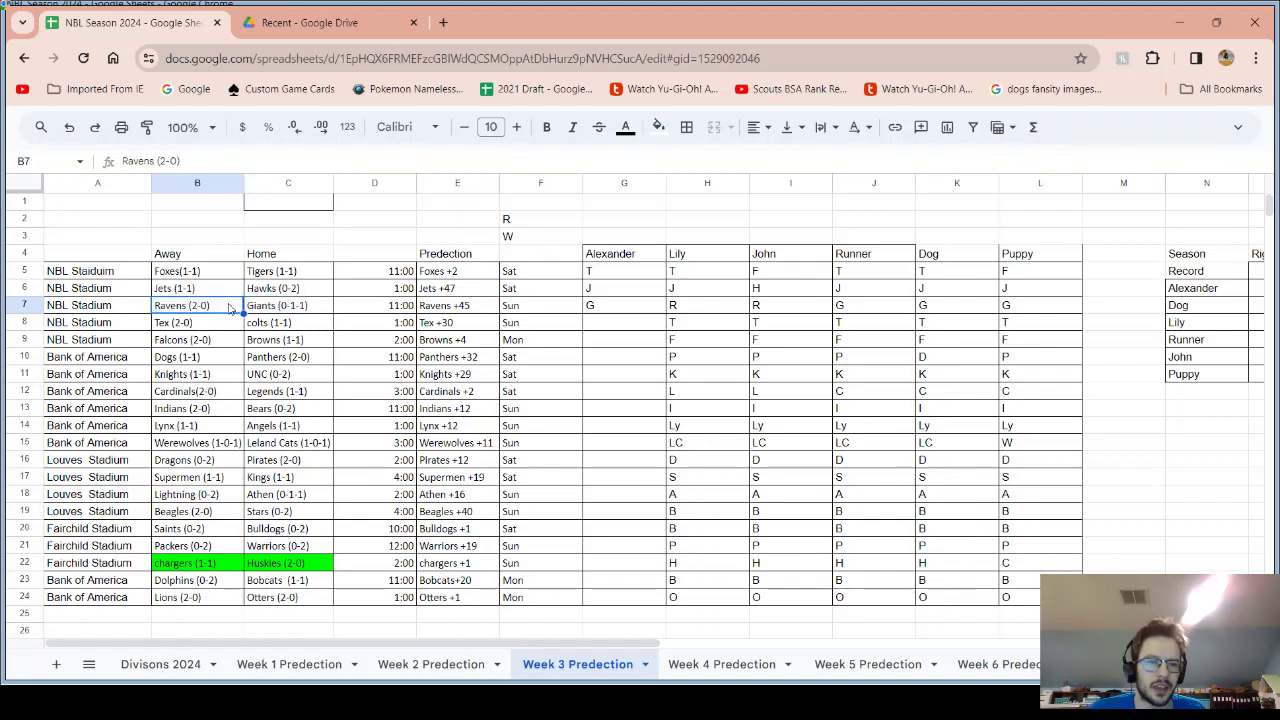
pyautogui.click(260, 308)
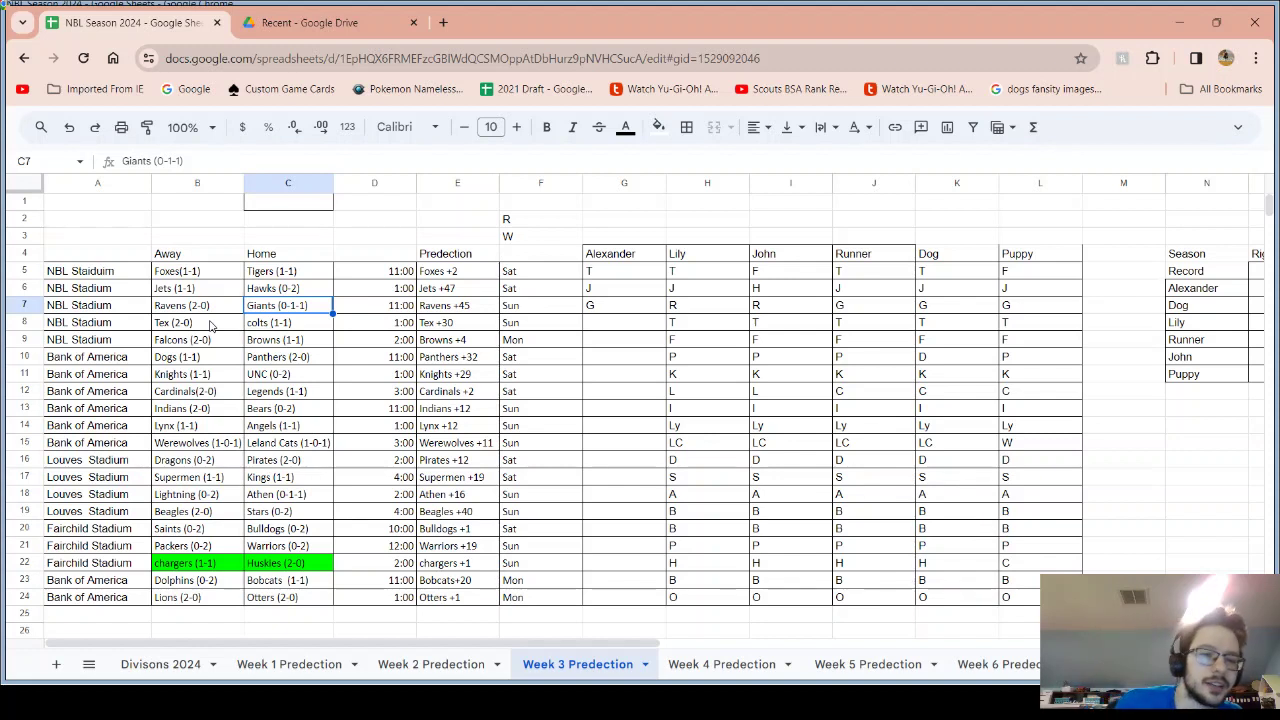
# Review the Tex–colts matchup in row 8 and enter "T" as its pick in cell G8
pyautogui.moveTo(210, 325); pyautogui.dragTo(276, 325)
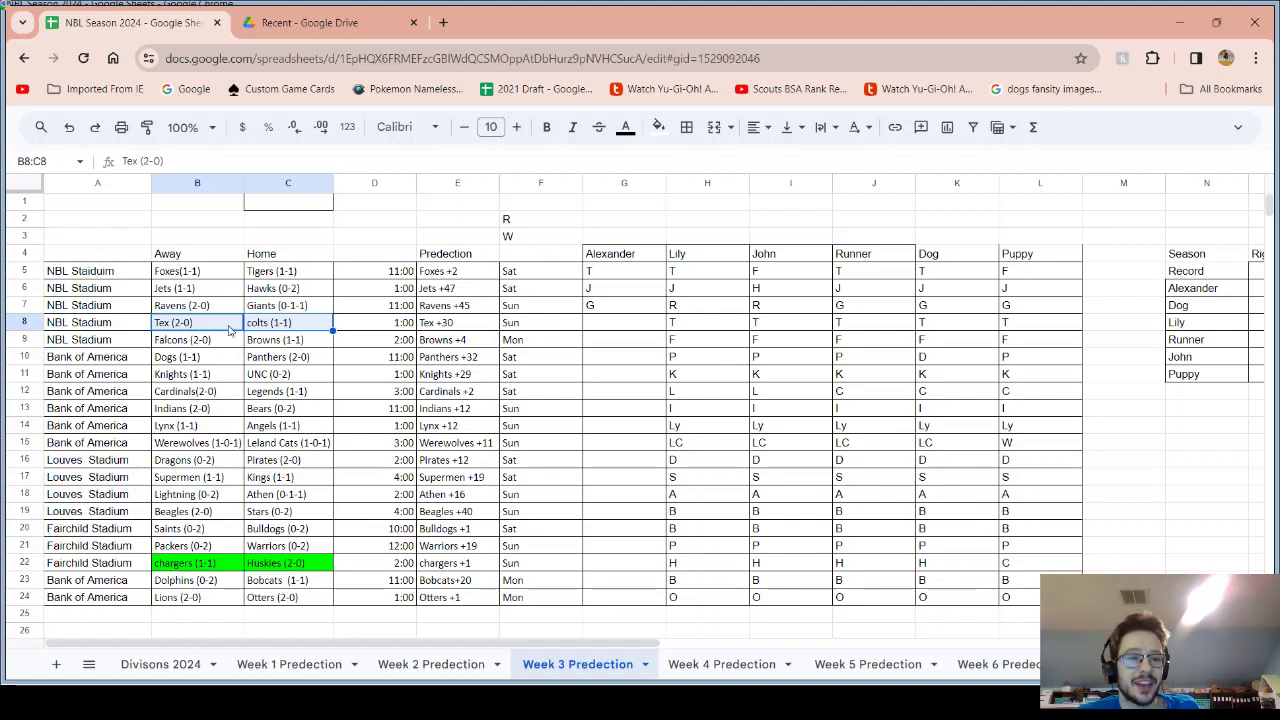
pyautogui.click(278, 325)
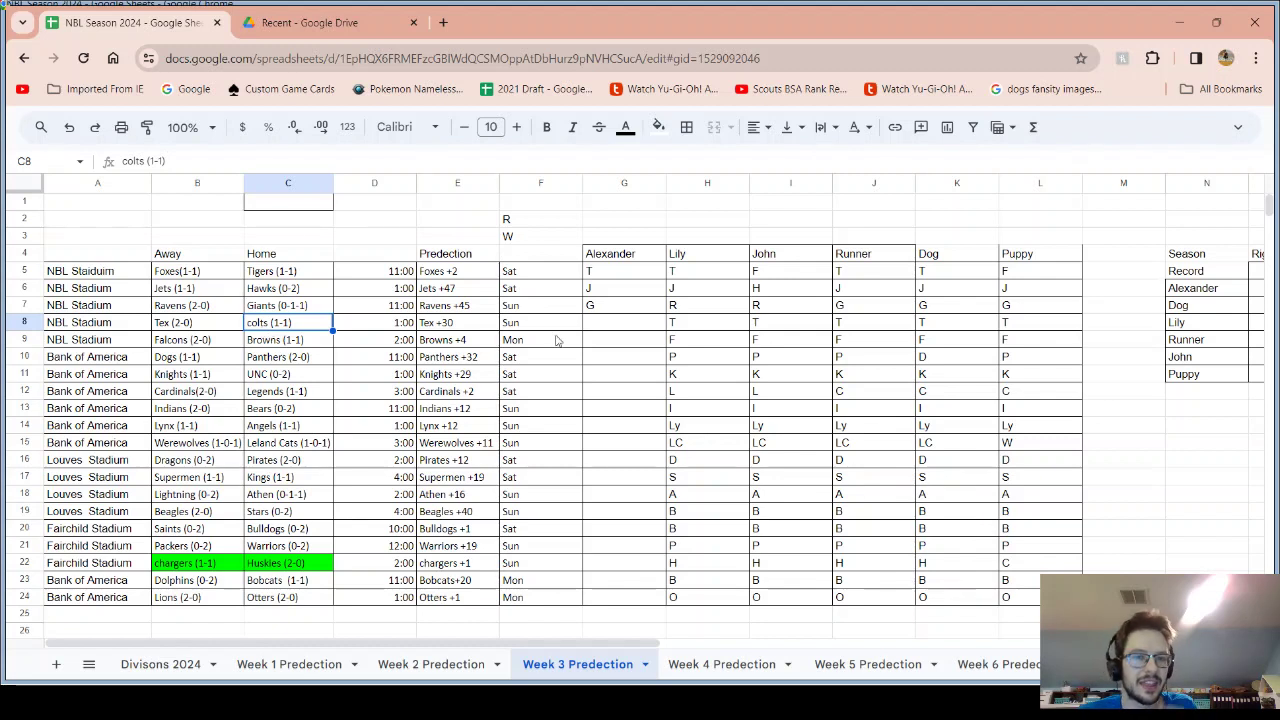
pyautogui.click(600, 328)
pyautogui.write('T')
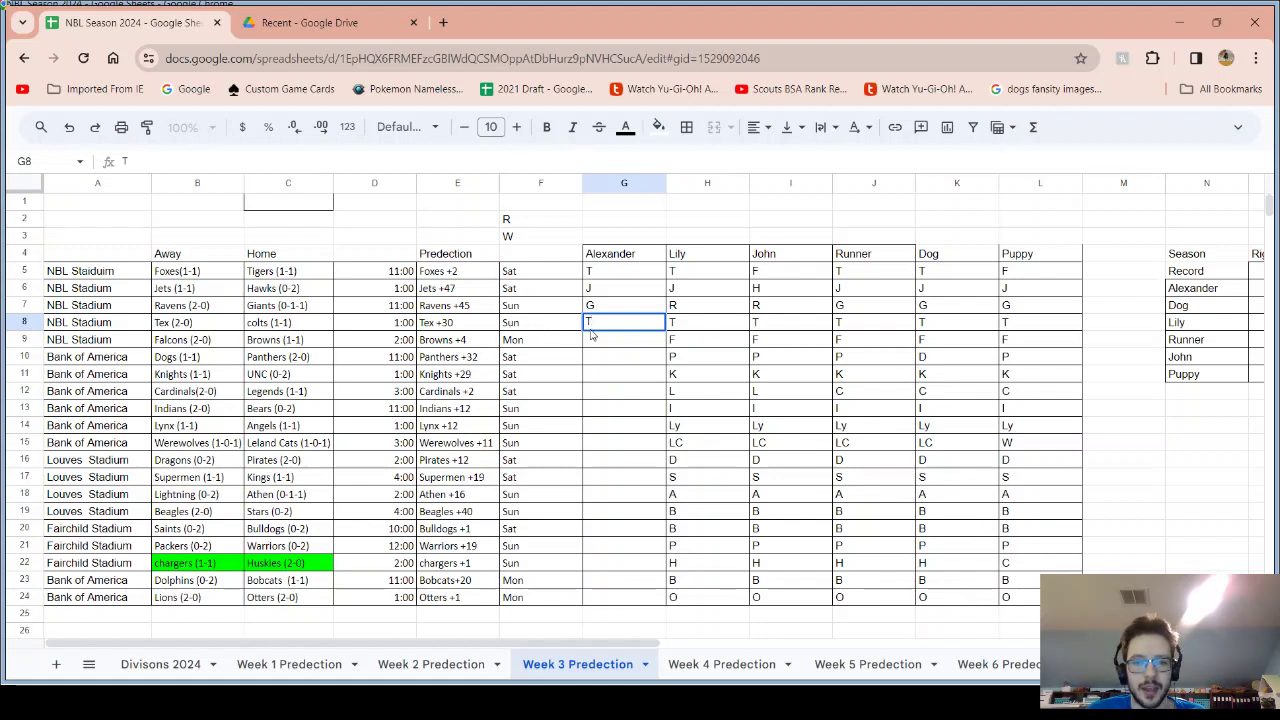
pyautogui.click(446, 330)
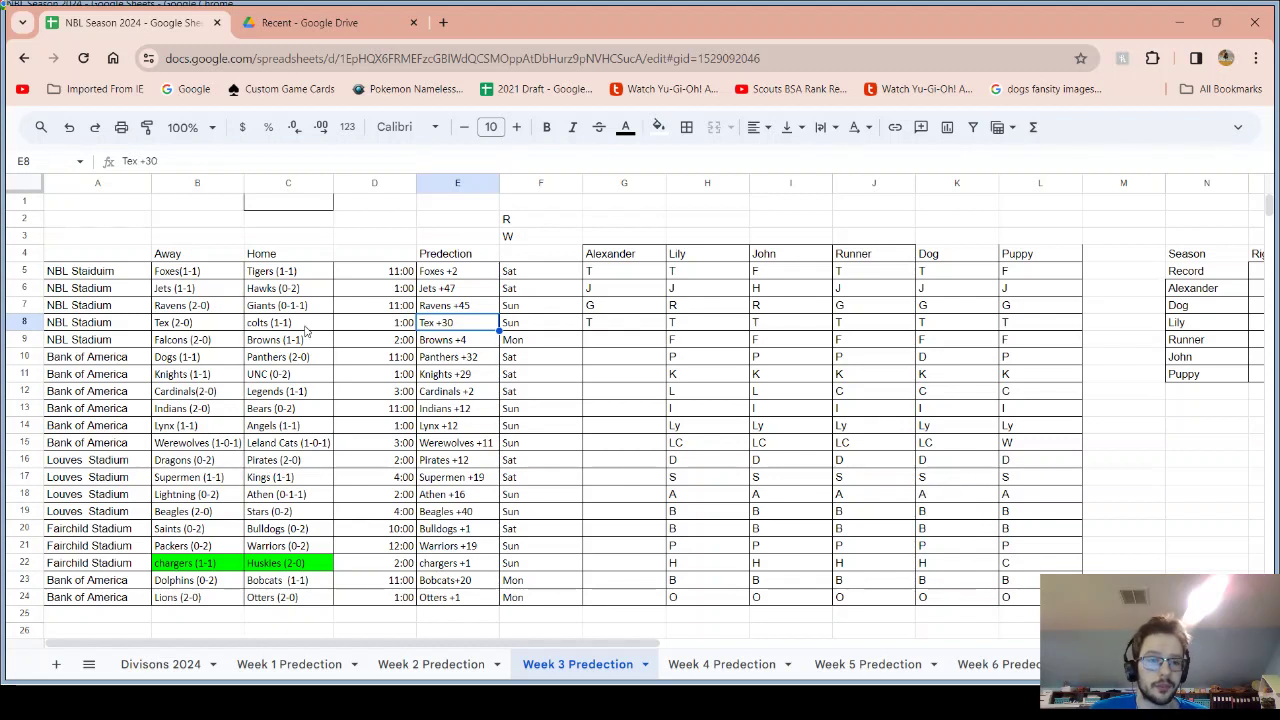
# Compare the offence and defence ranks of the Falcons and Browns, the row 9 matchup, in the NBL East standings of Divisons 2024
pyautogui.moveTo(214, 343); pyautogui.dragTo(278, 347)
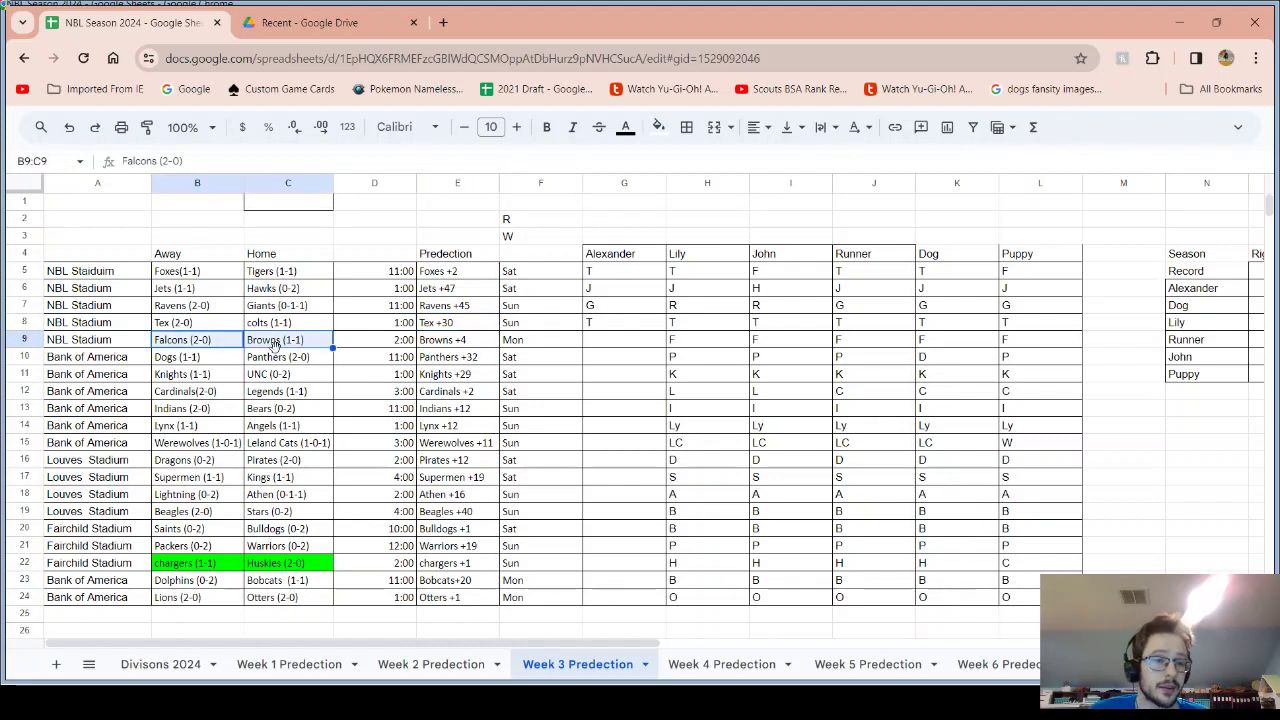
pyautogui.click(158, 664)
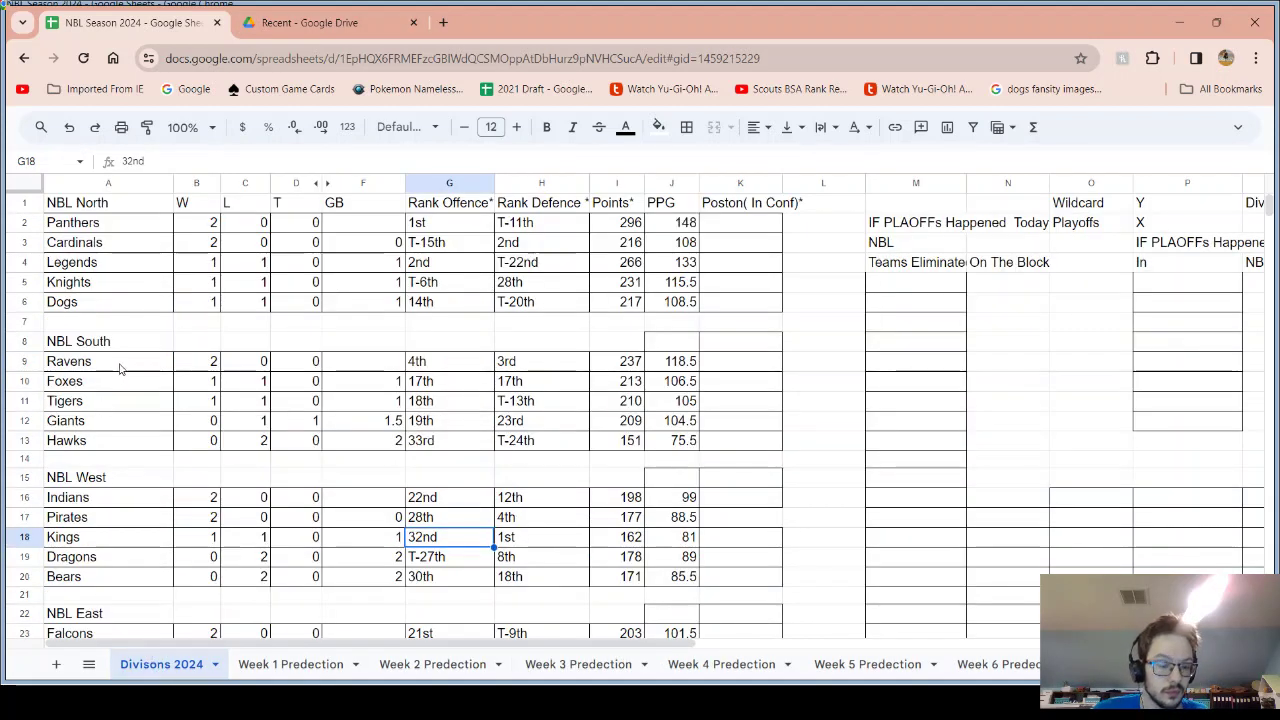
pyautogui.scroll(-3, 118, 385)
pyautogui.scroll(-1, 118, 395)
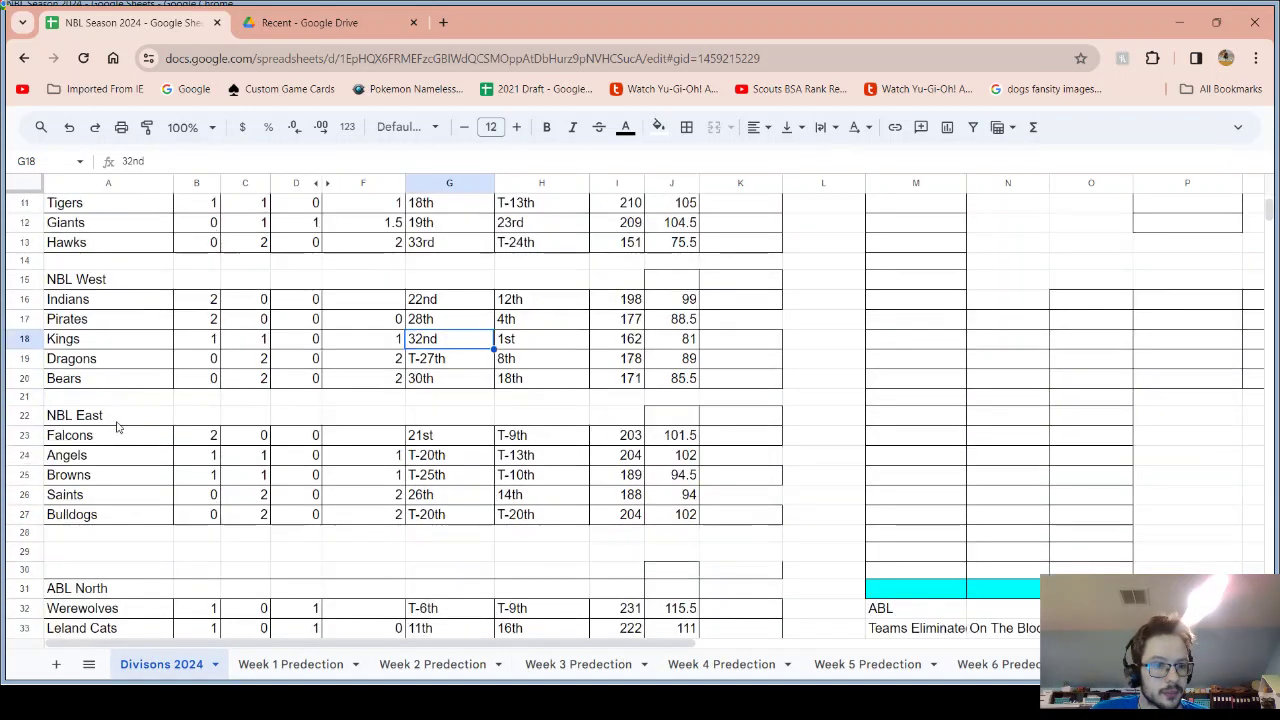
pyautogui.click(519, 437)
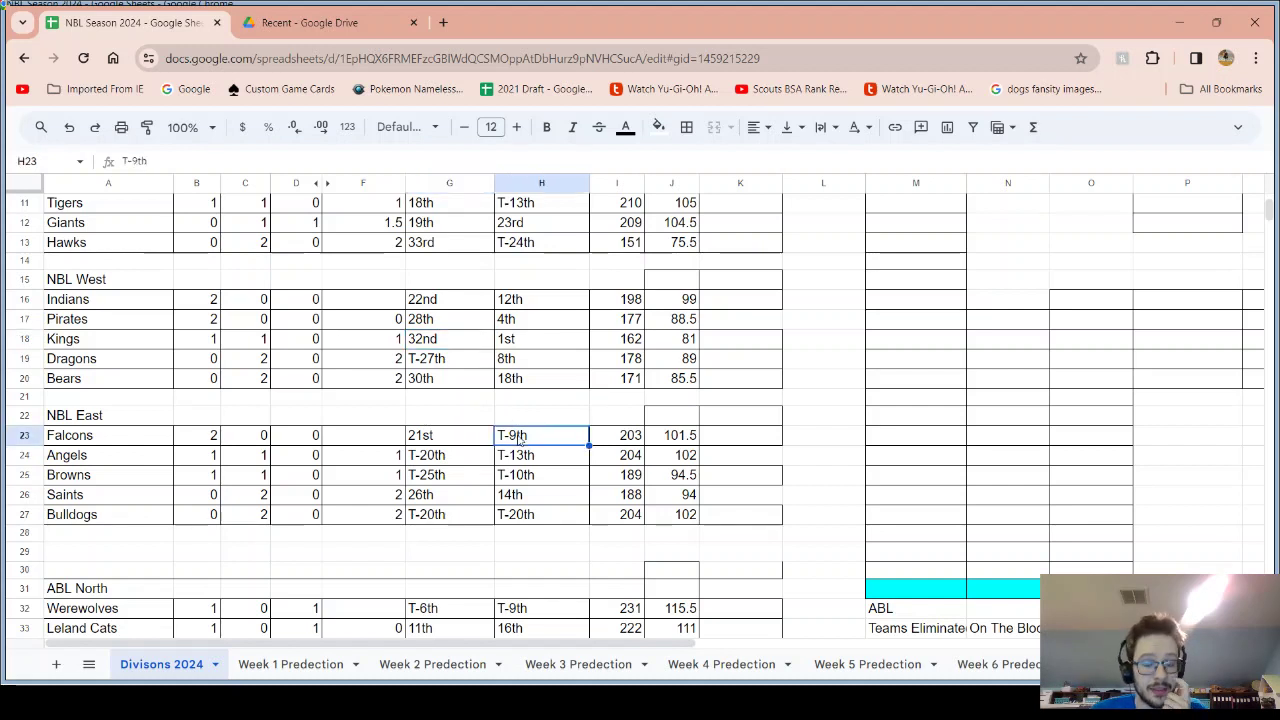
pyautogui.click(478, 423)
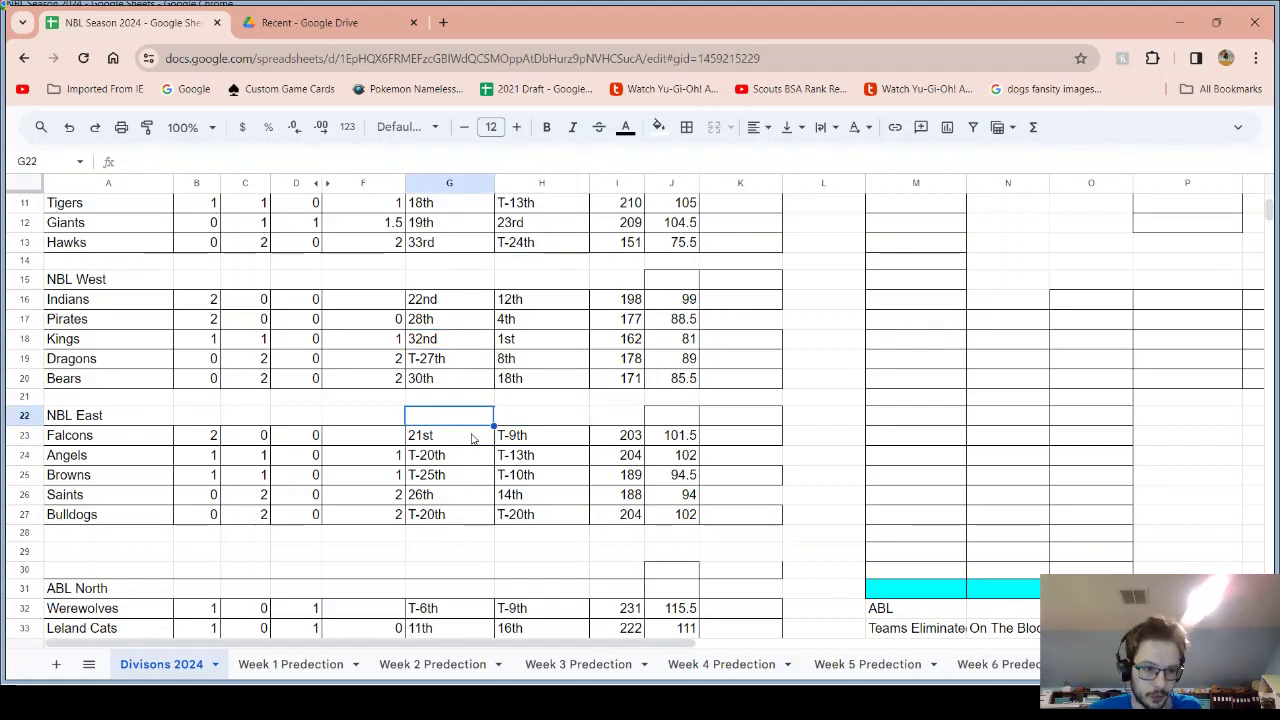
pyautogui.click(459, 477)
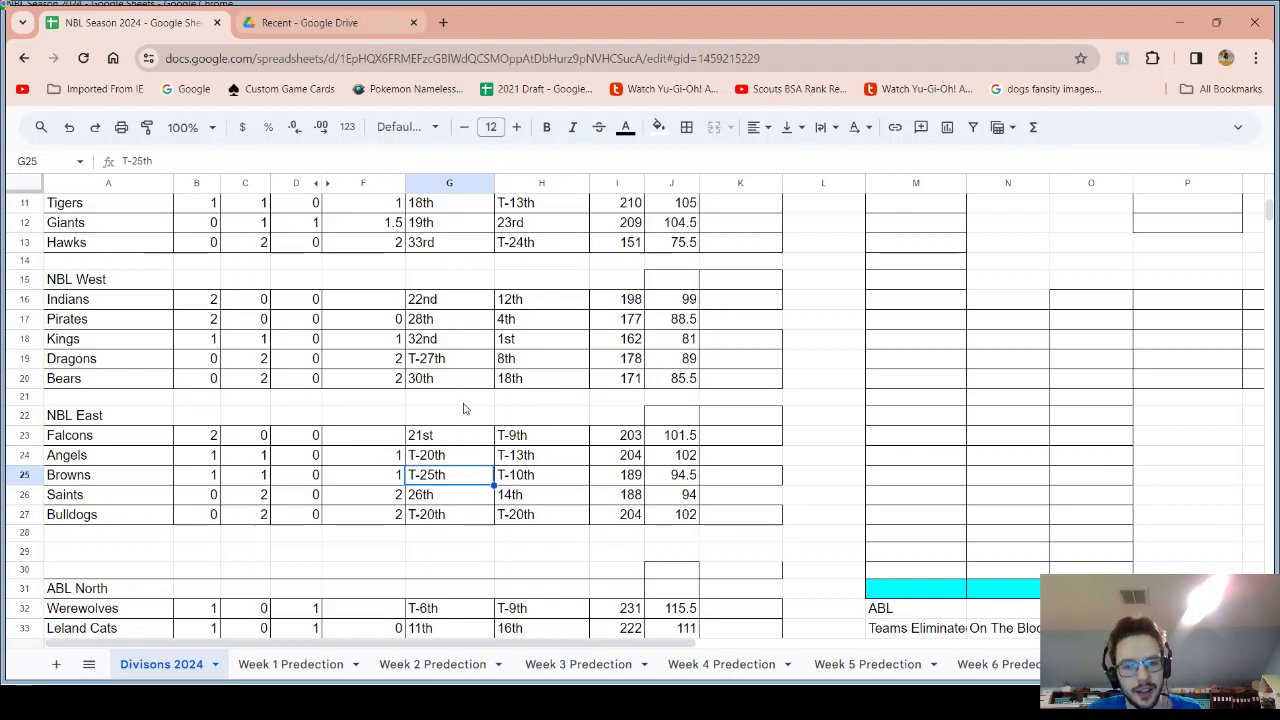
pyautogui.moveTo(515, 437); pyautogui.dragTo(540, 478)
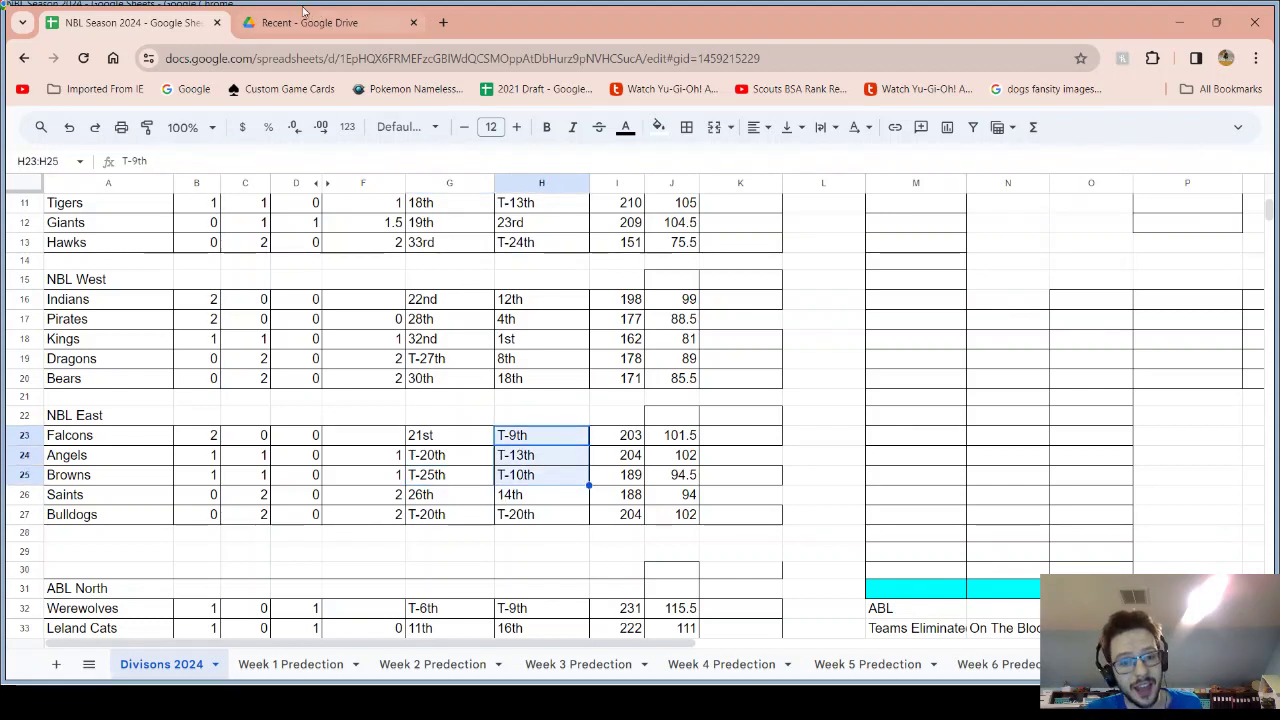
pyautogui.click(525, 439)
pyautogui.press('Down')
pyautogui.press('Down')
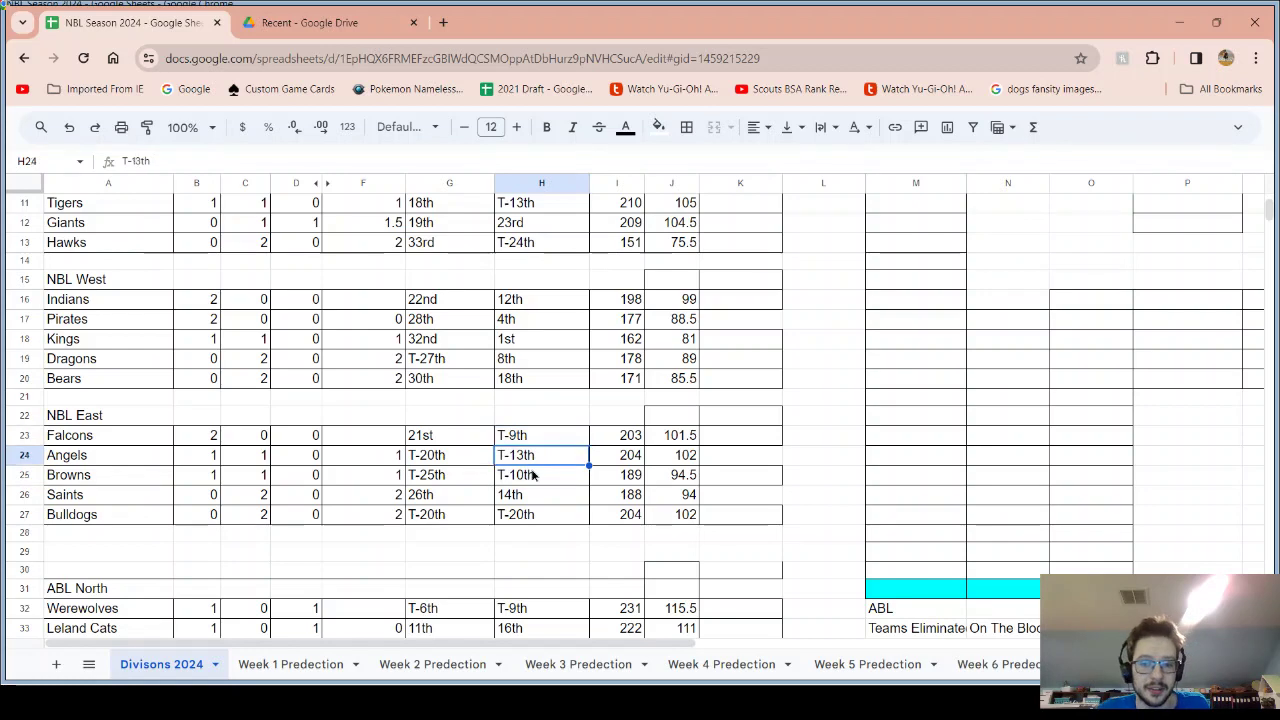
# Enter "F" as the Falcons–Browns pick in cell G9 of Week 3 Predection, and check that game's prediction and day
pyautogui.click(574, 664)
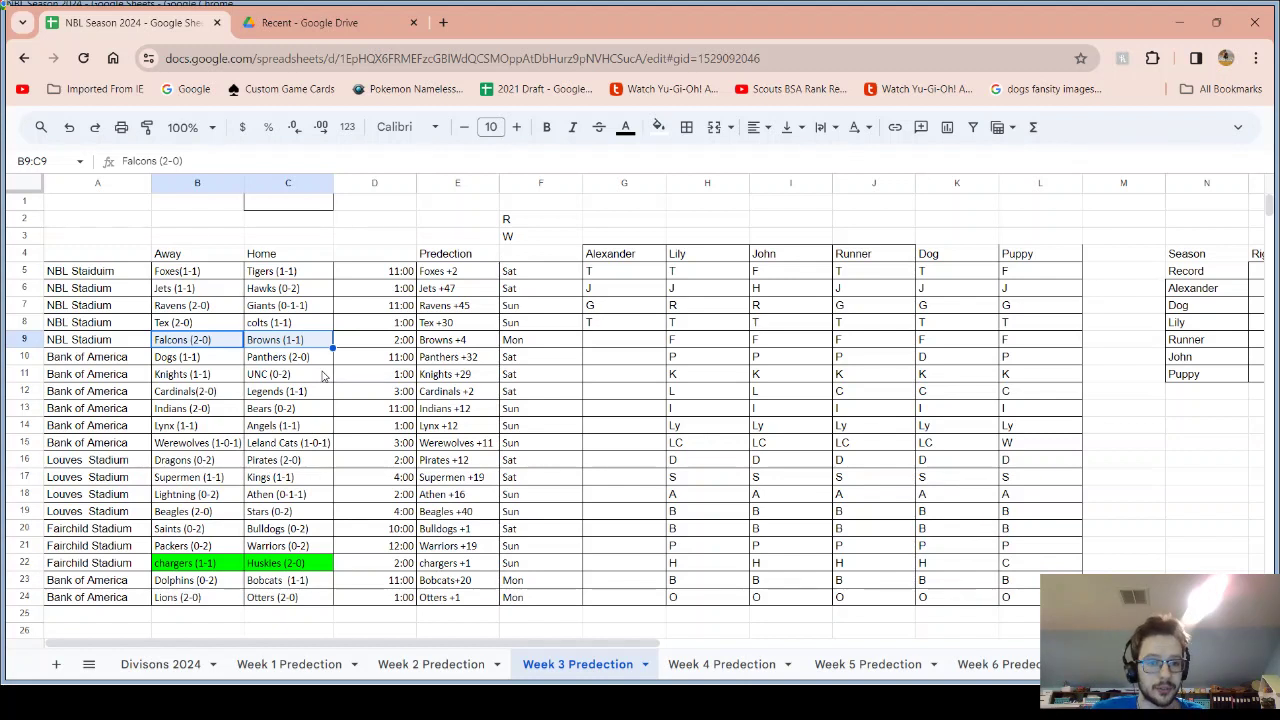
pyautogui.click(606, 340)
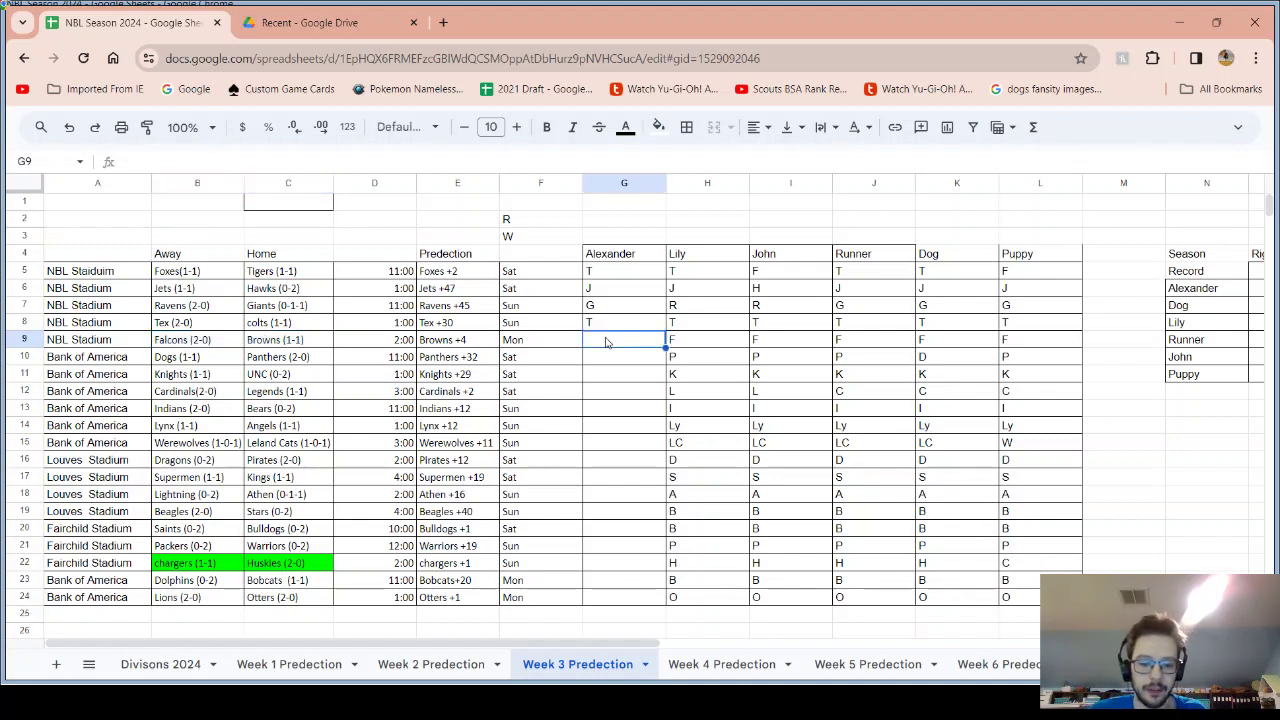
pyautogui.write('F')
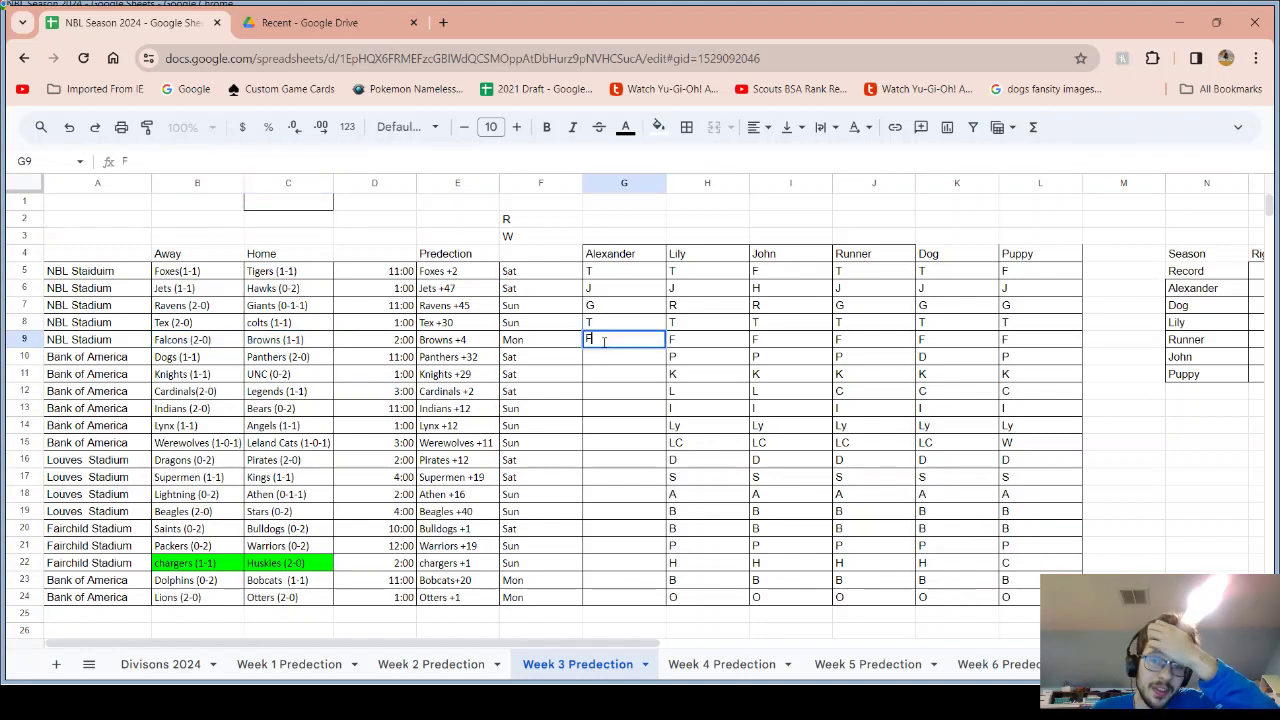
pyautogui.click(472, 352)
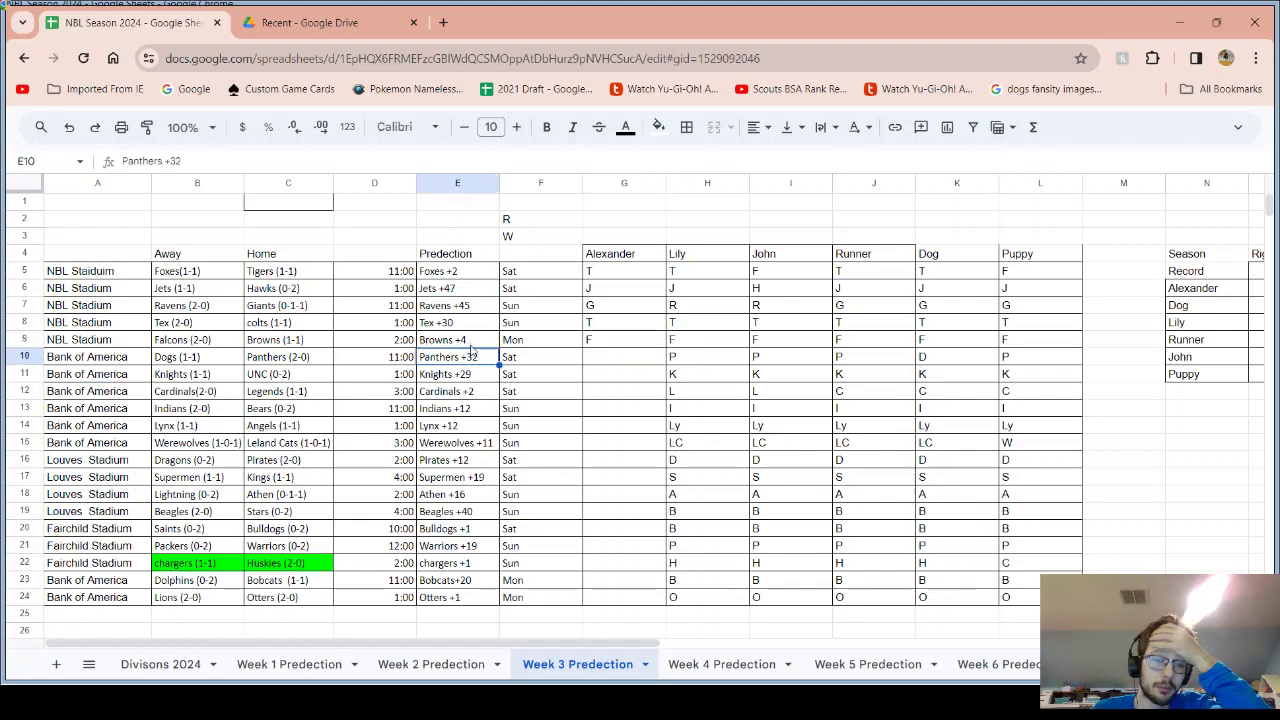
pyautogui.click(471, 345)
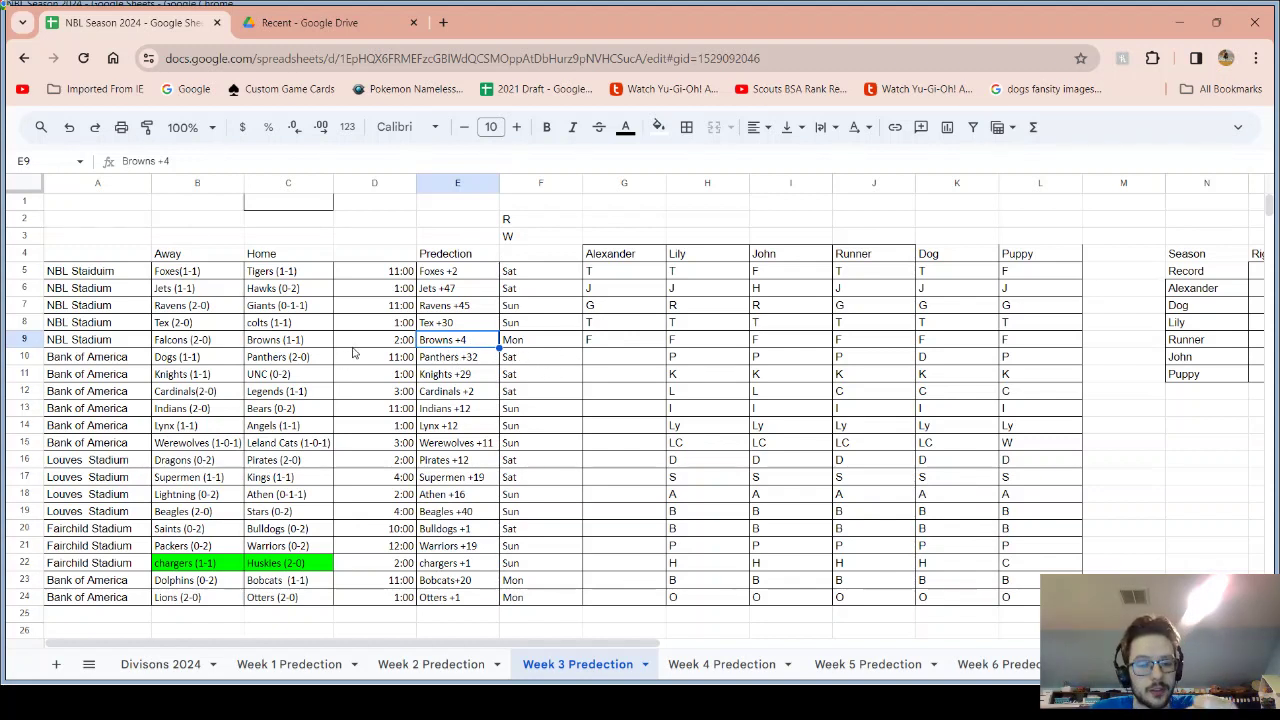
pyautogui.click(520, 344)
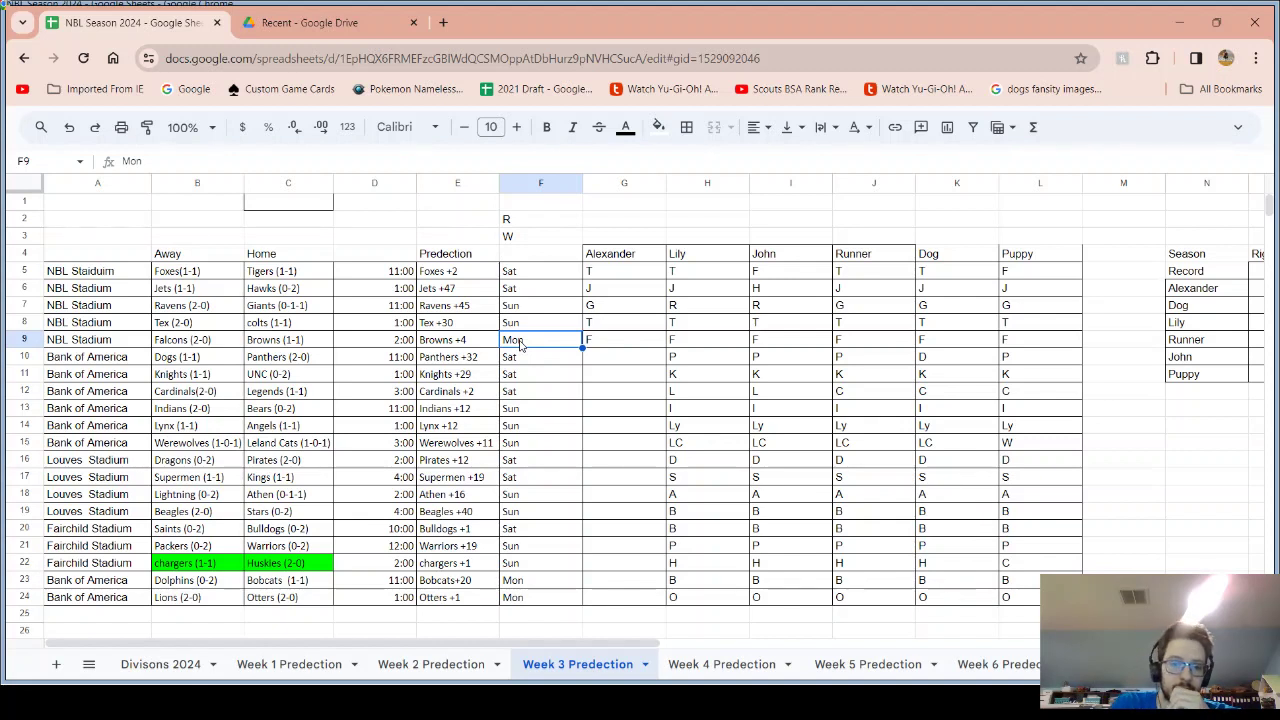
# Review the Dogs–Panthers matchup in row 10 and compare both teams' offence and defence ranks in the NBL North standings of Divisons 2024
pyautogui.moveTo(186, 360); pyautogui.dragTo(267, 363)
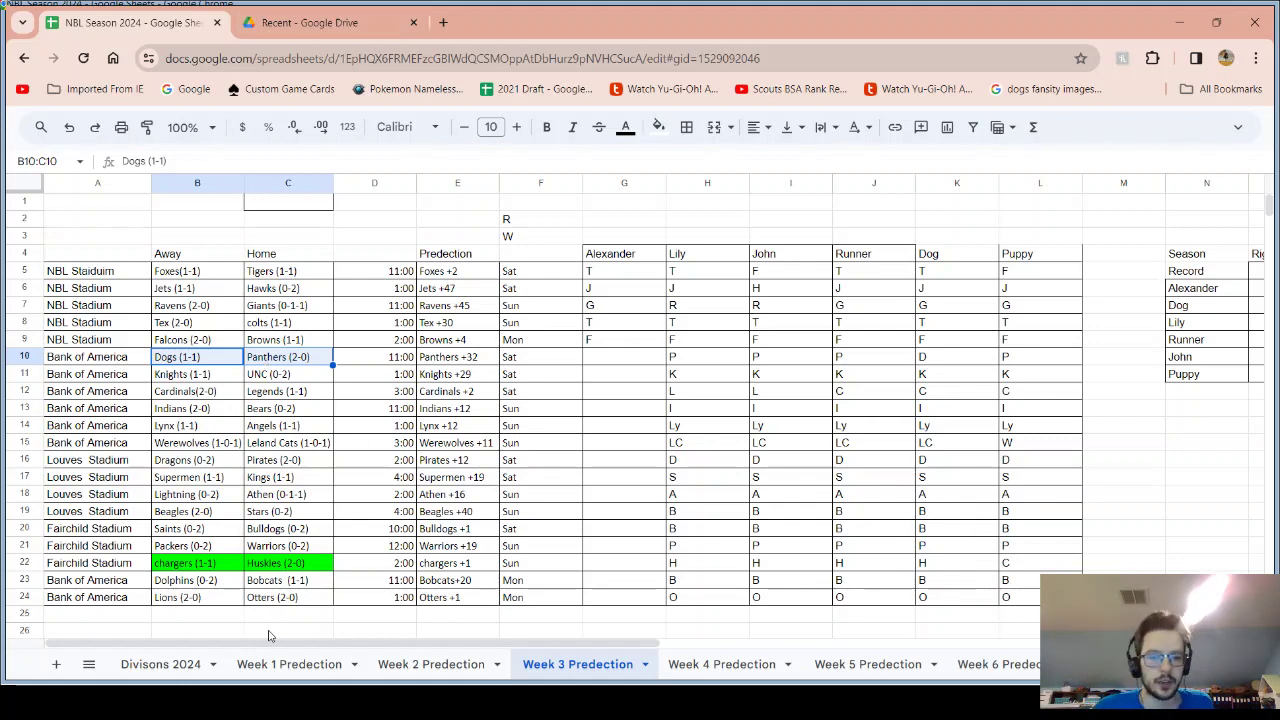
pyautogui.click(160, 664)
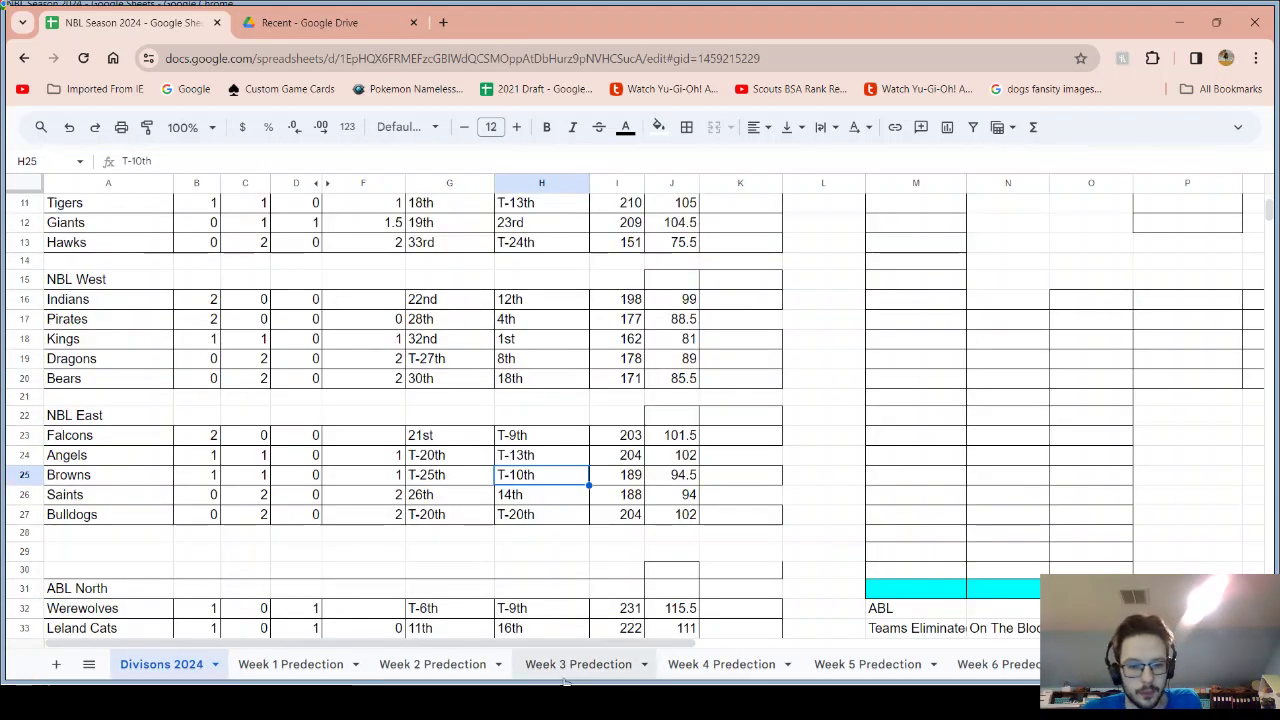
pyautogui.scroll(3, 154, 409)
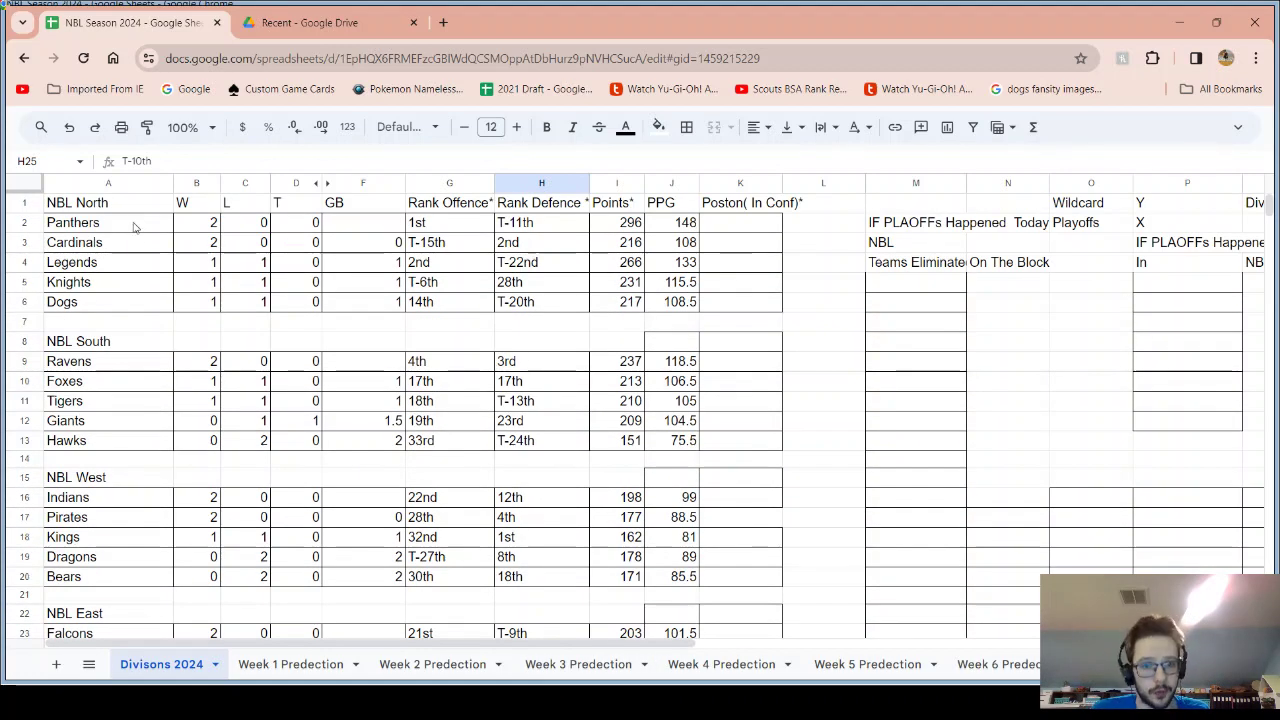
pyautogui.click(135, 226)
pyautogui.click(567, 216)
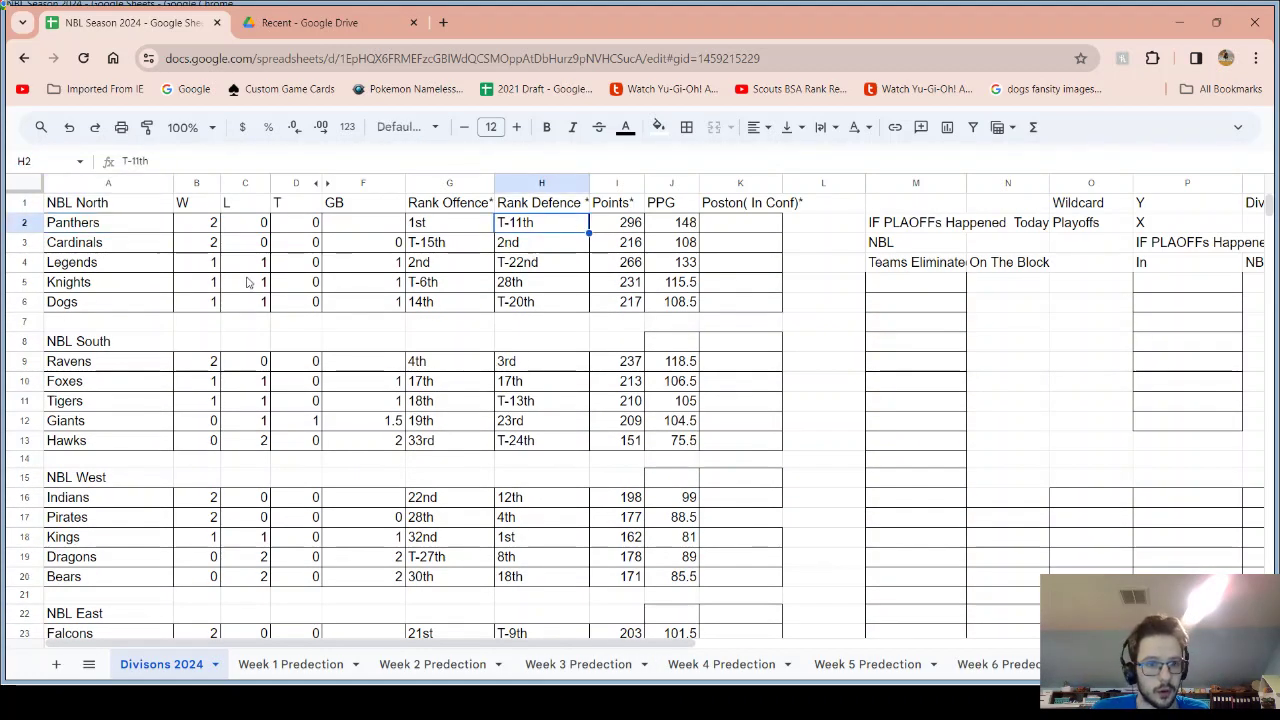
pyautogui.click(74, 302)
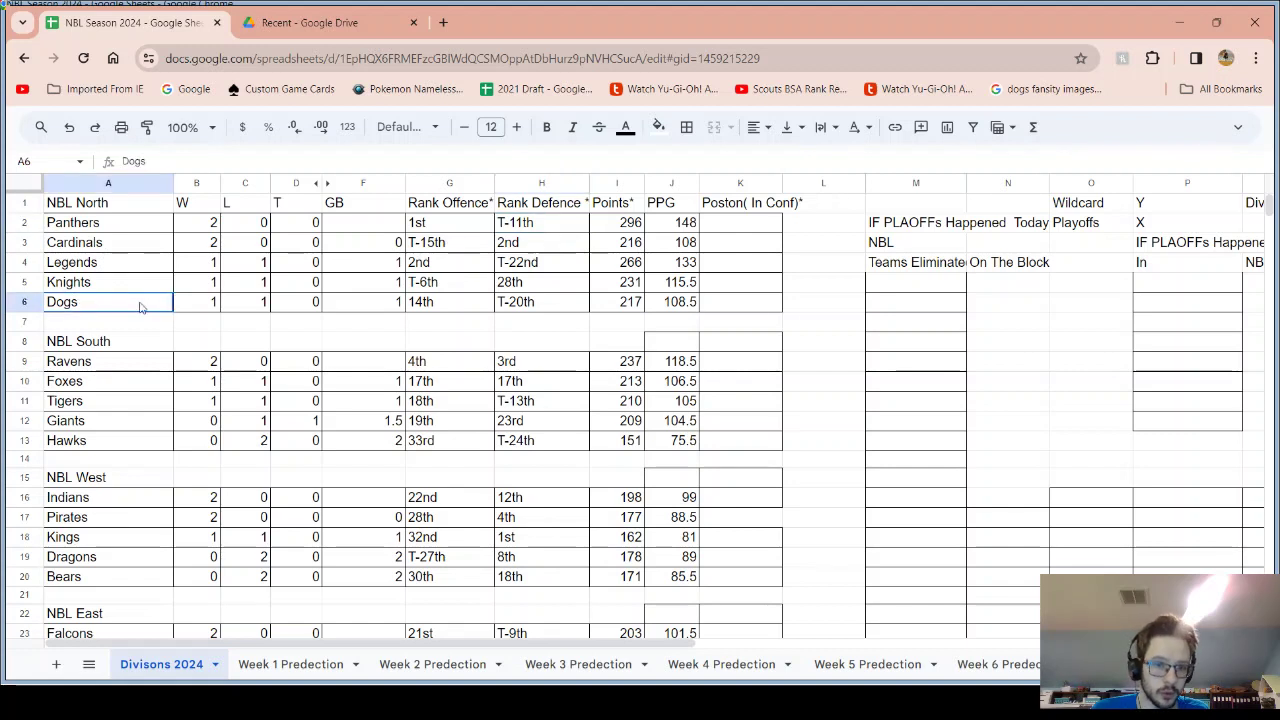
pyautogui.click(507, 305)
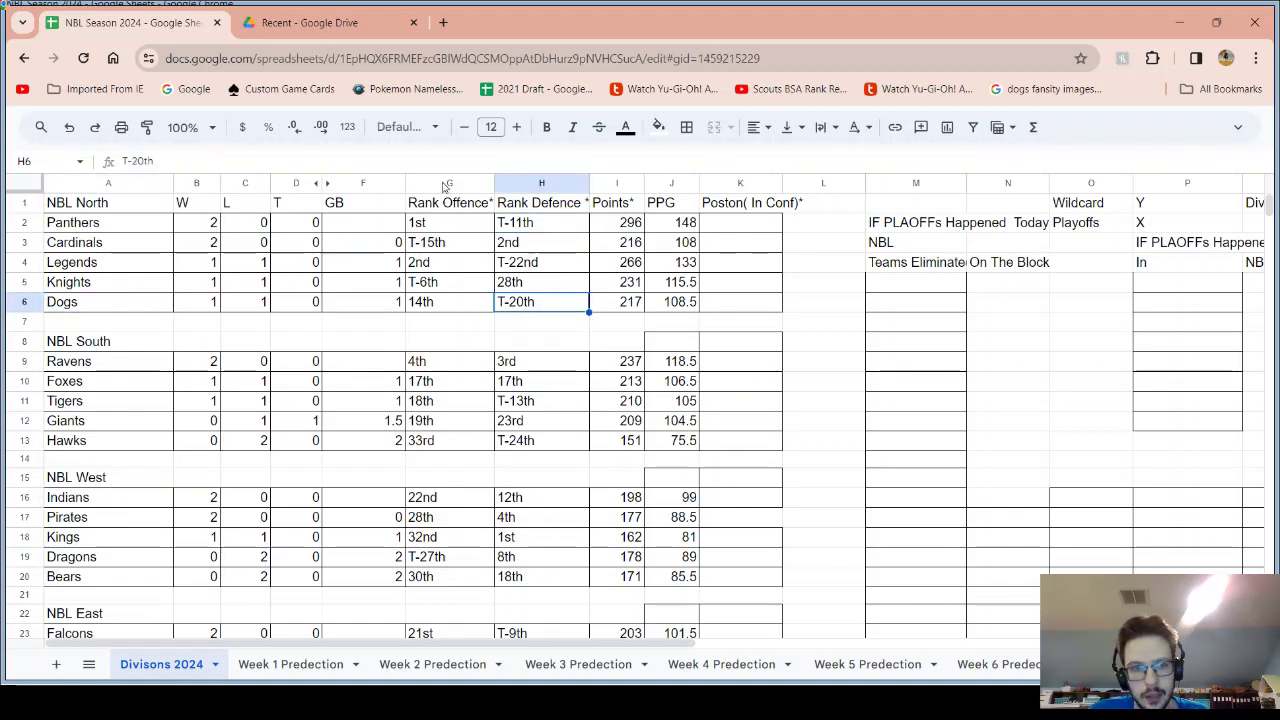
# Enter "P" as the Dogs–Panthers pick in cell G10 of Week 3 Predection, and check the pick in cell K10
pyautogui.click(608, 668)
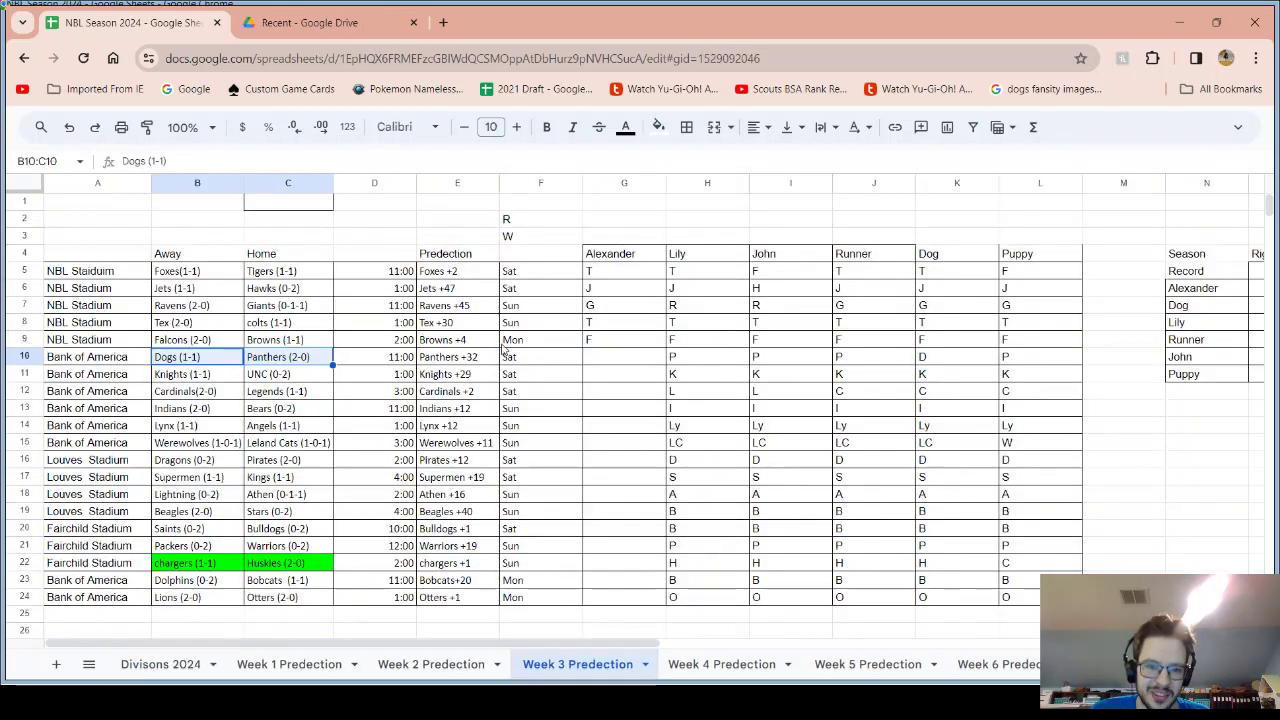
pyautogui.click(604, 368)
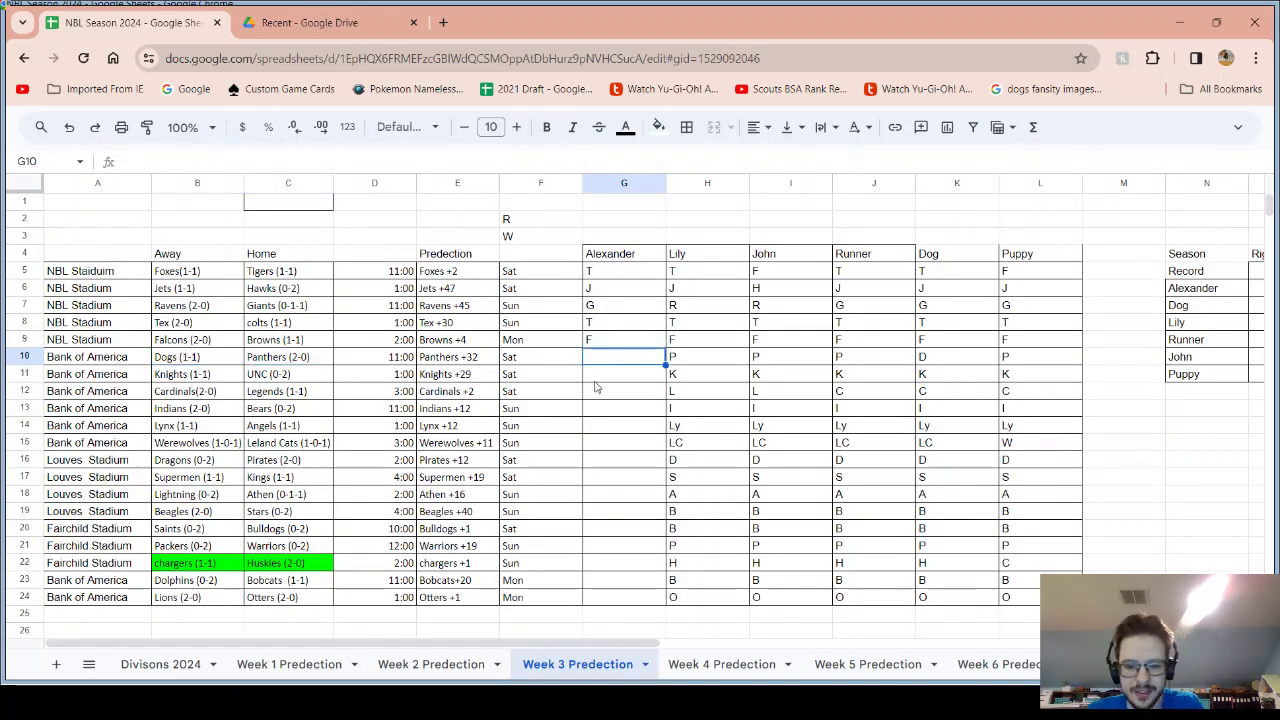
pyautogui.write('P')
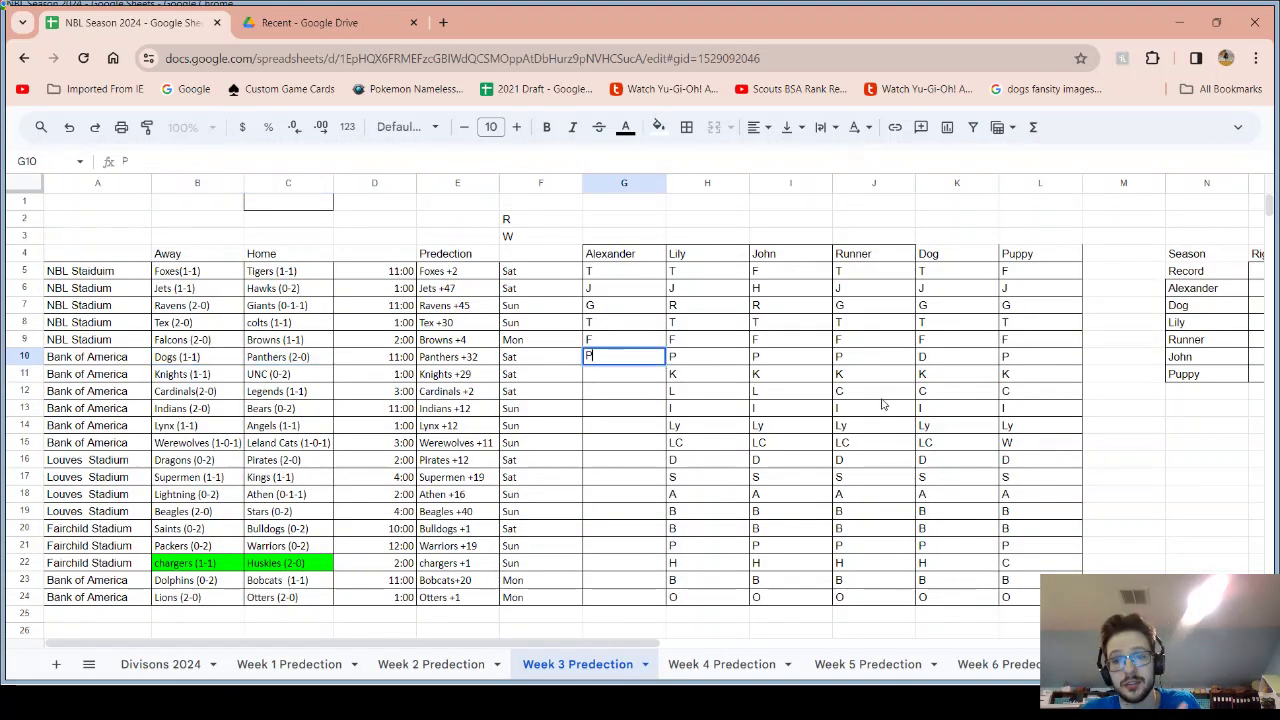
pyautogui.click(923, 366)
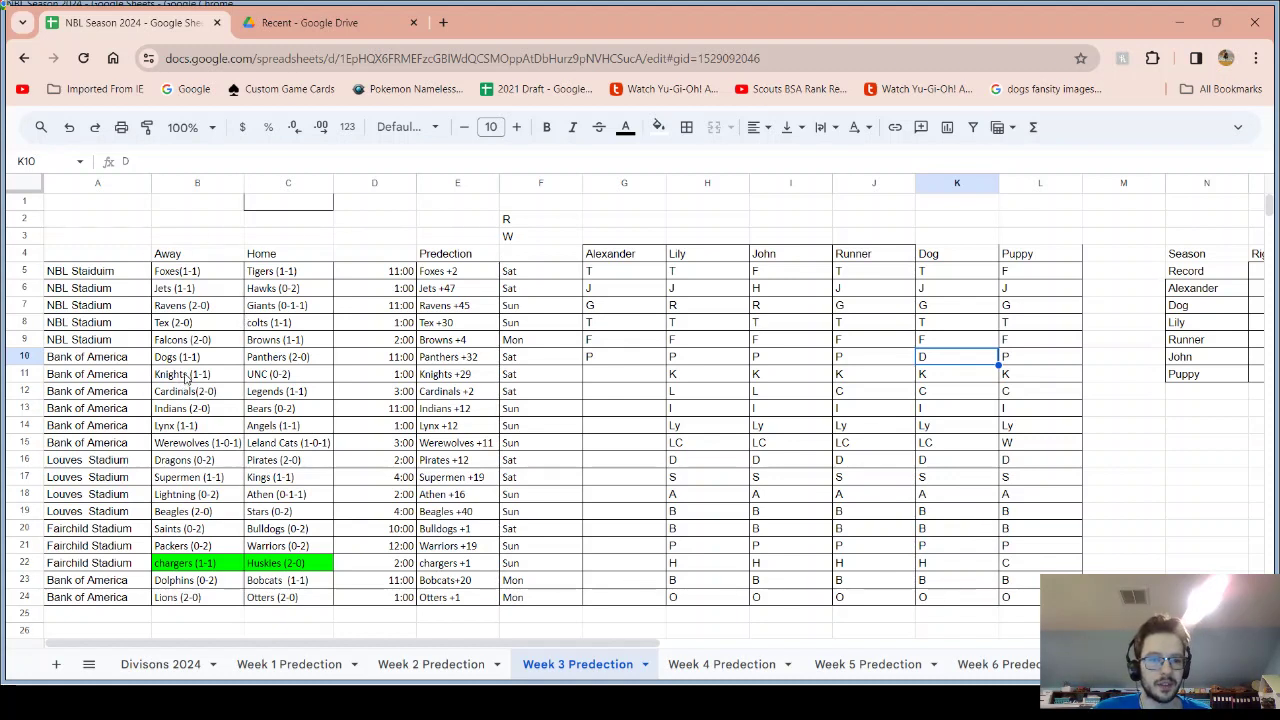
# Review the Knights–UNC matchup and the other pickers' choices in row 11, and look up UNC's offence rank in the ABL East standings
pyautogui.moveTo(187, 377); pyautogui.dragTo(289, 376)
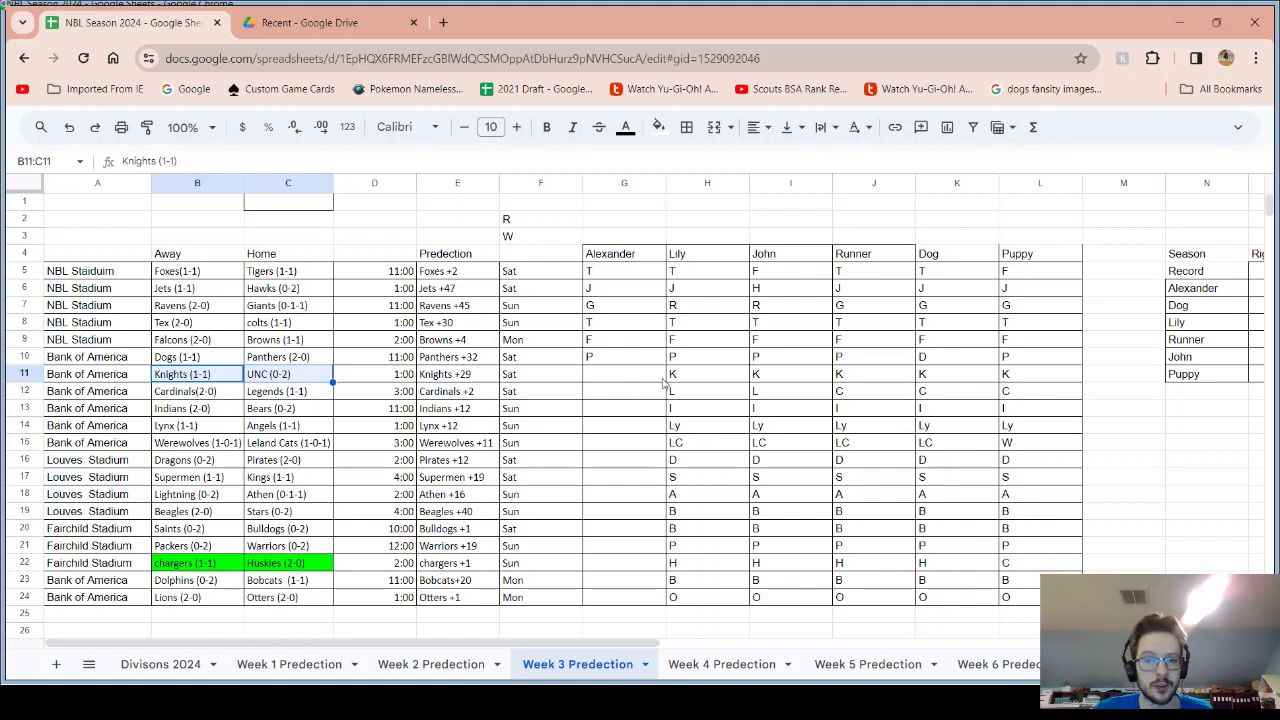
pyautogui.moveTo(686, 376); pyautogui.dragTo(1014, 380)
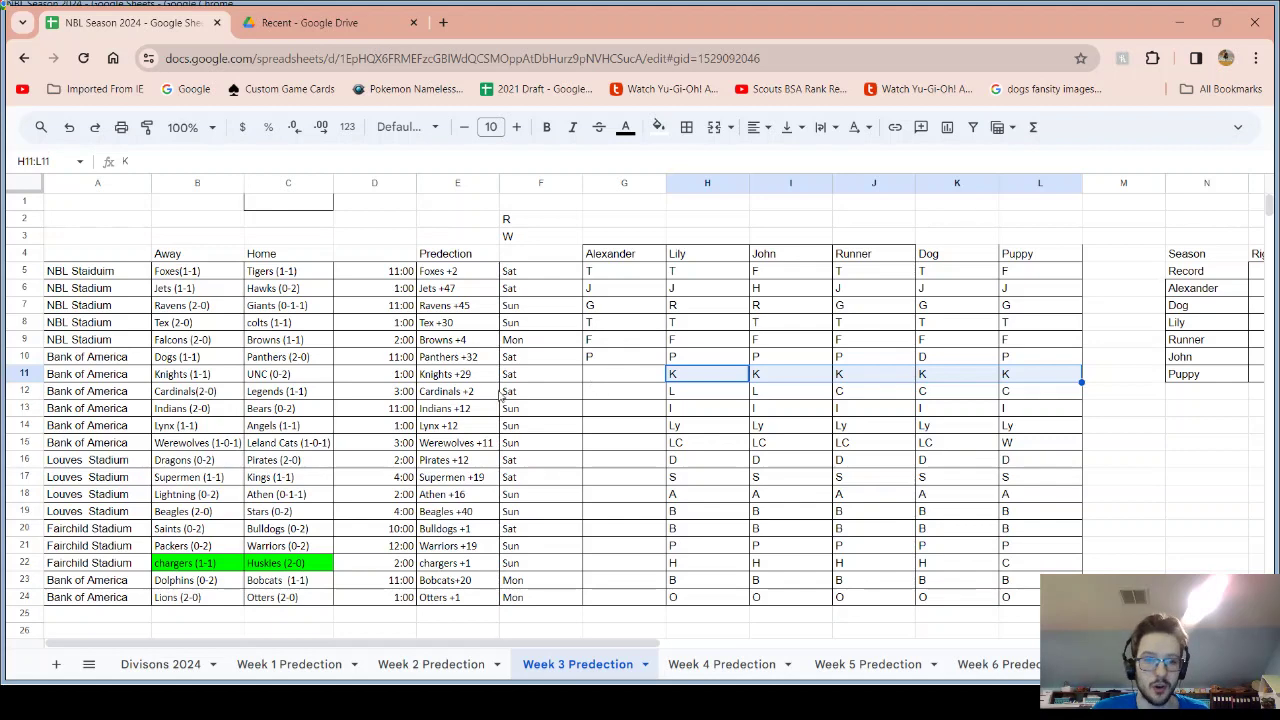
pyautogui.click(162, 667)
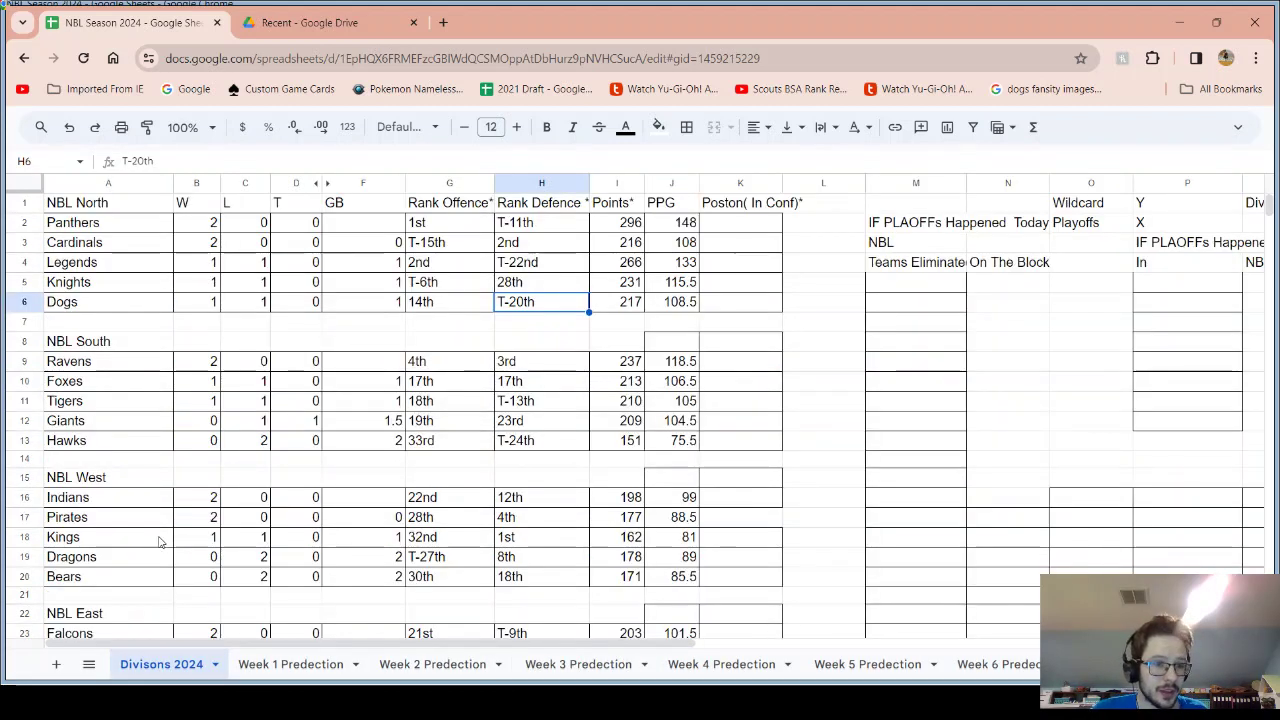
pyautogui.scroll(-1, 153, 556)
pyautogui.scroll(-7, 153, 556)
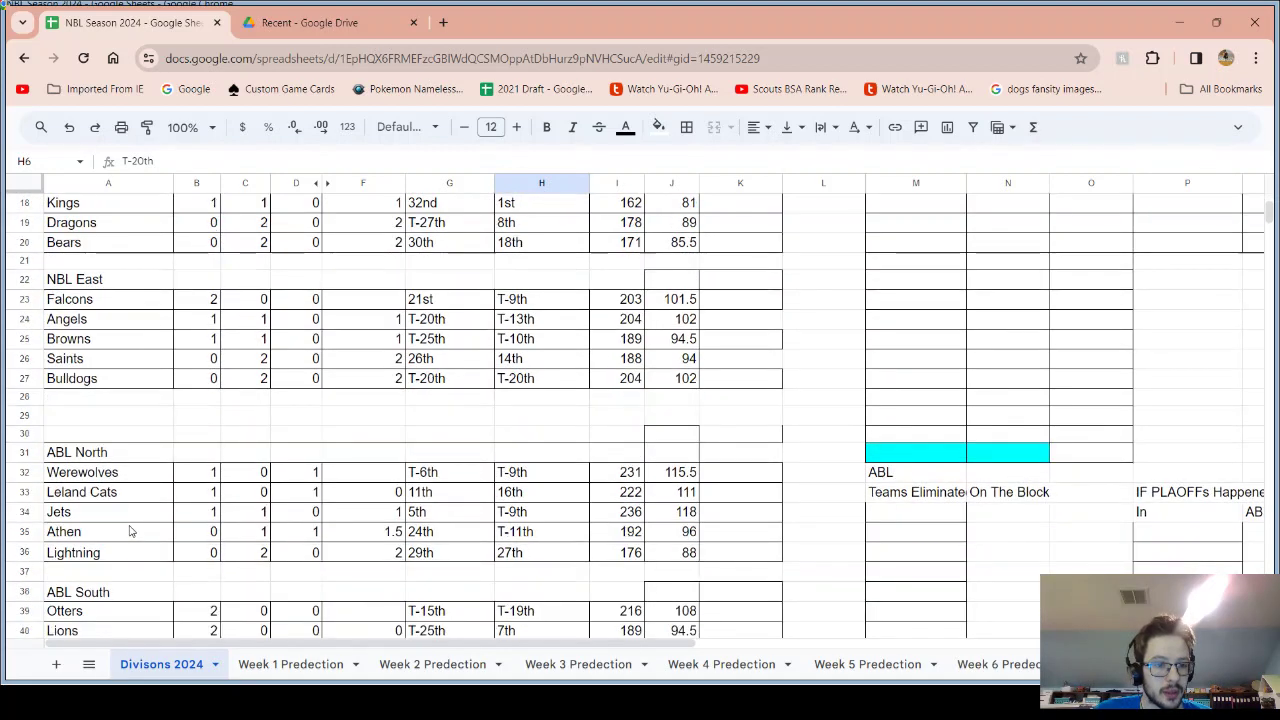
pyautogui.scroll(-6, 129, 531)
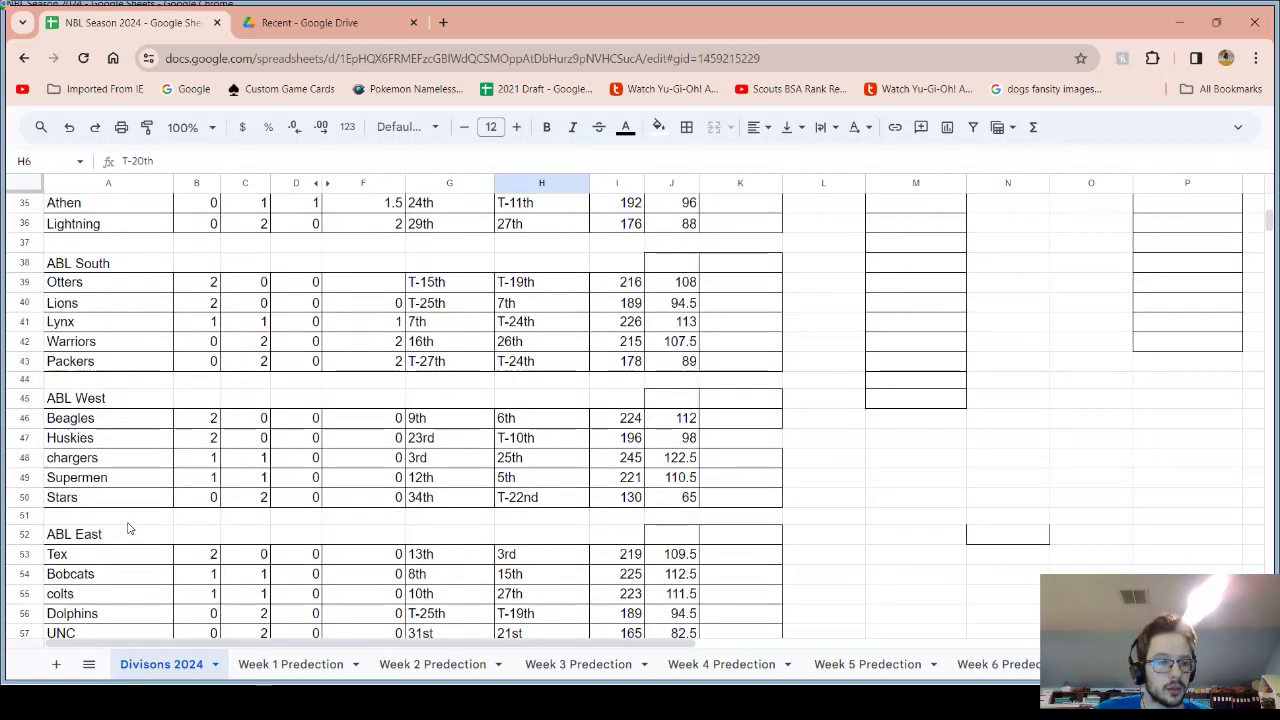
pyautogui.moveTo(89, 534); pyautogui.dragTo(476, 544)
pyautogui.click(476, 544)
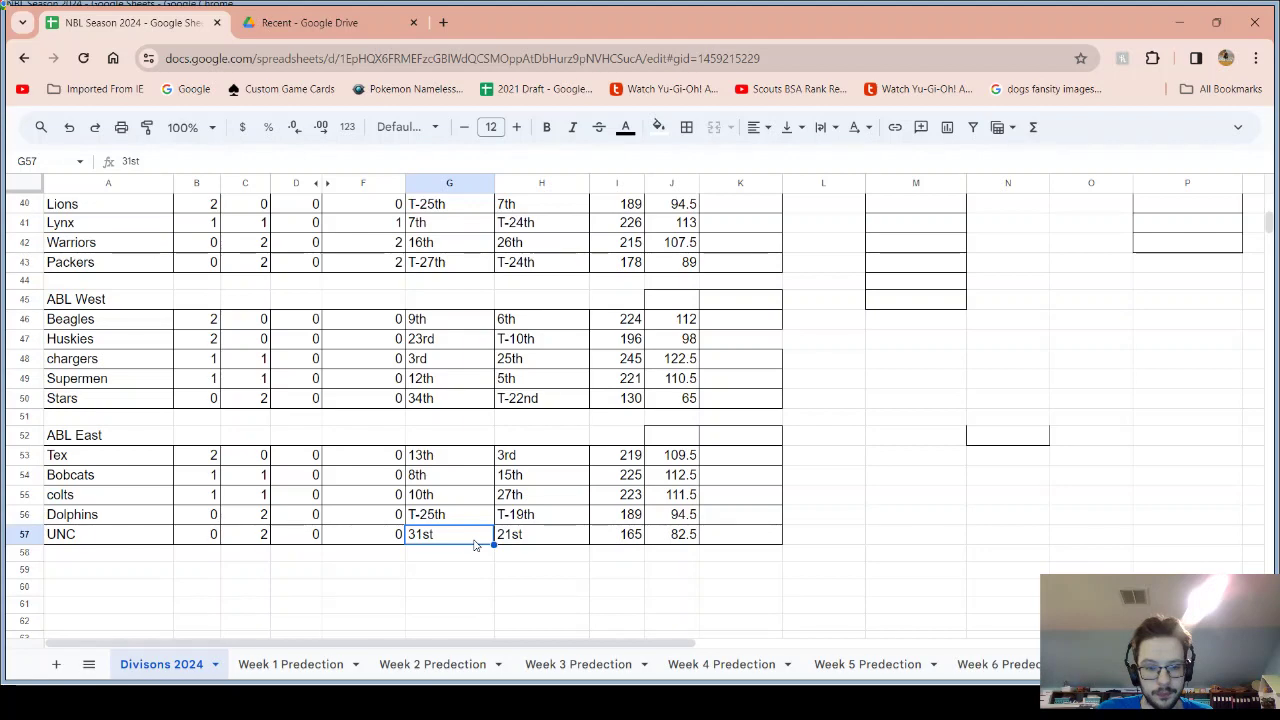
# Compare UNC's offence rank with those of the Kings and Hawks in Divisons 2024, and check UNC's defence rank
pyautogui.scroll(6, 476, 544)
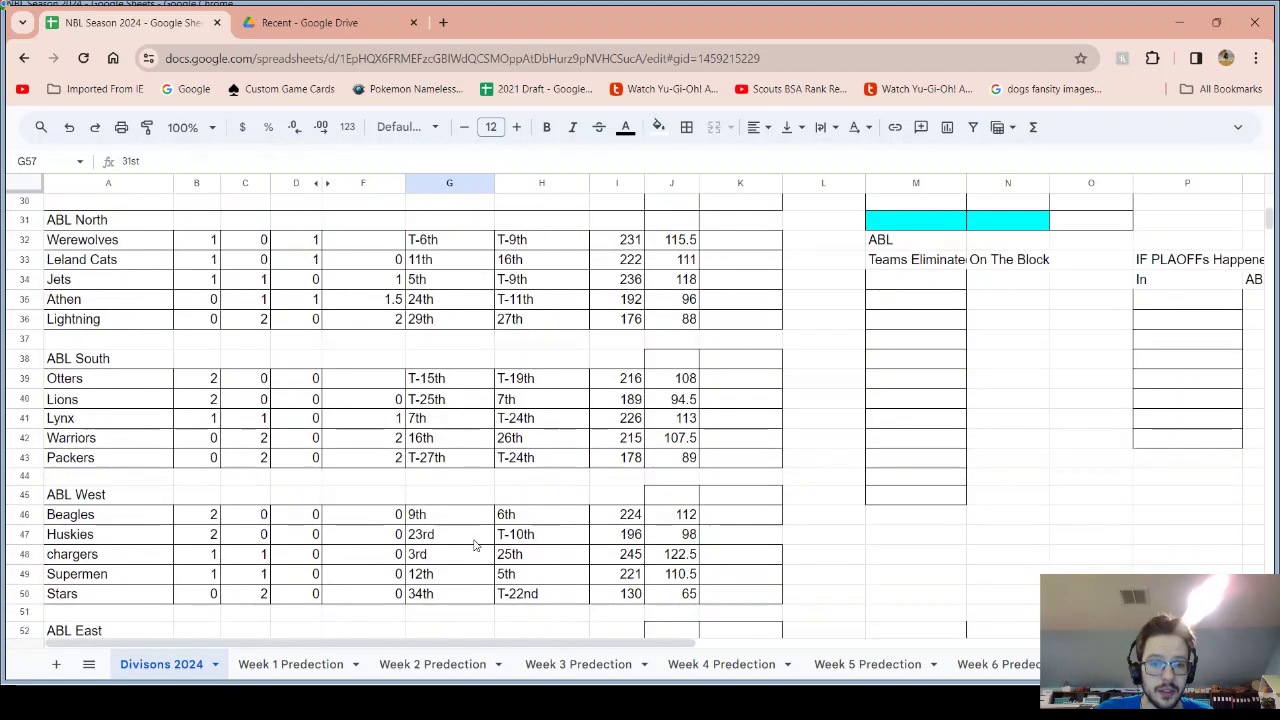
pyautogui.scroll(6, 476, 544)
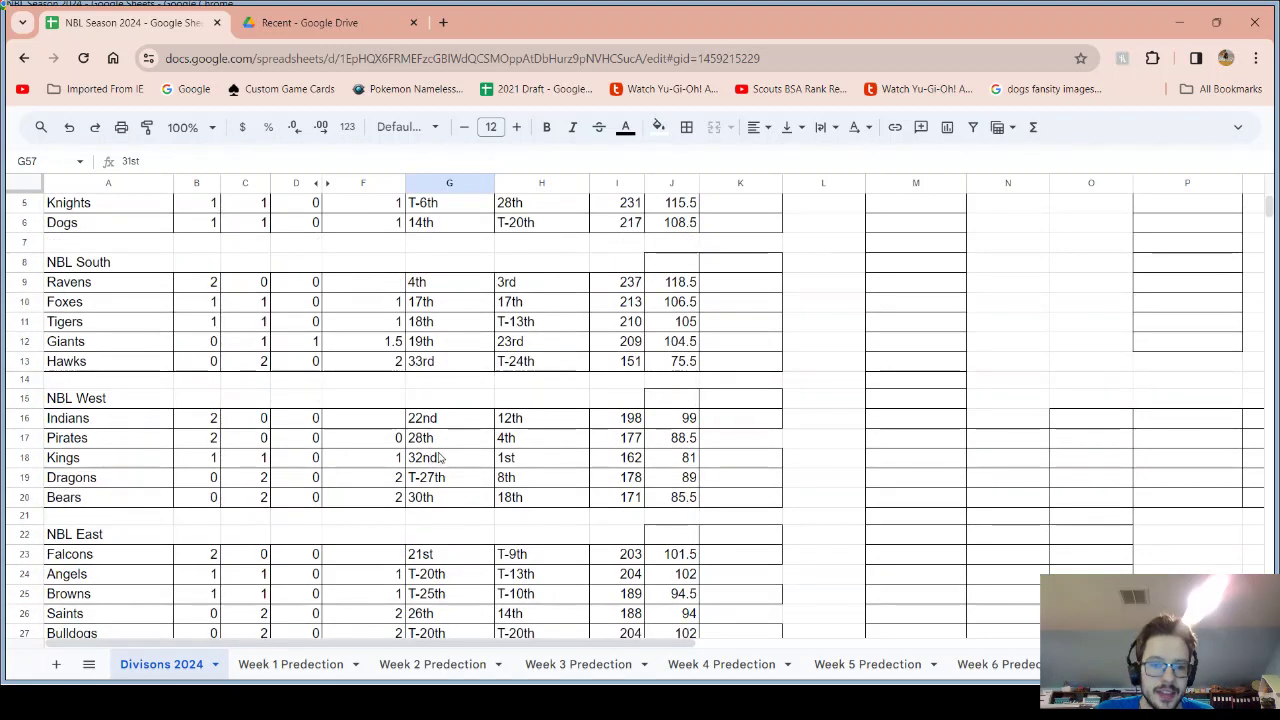
pyautogui.click(437, 458)
pyautogui.scroll(2, 436, 475)
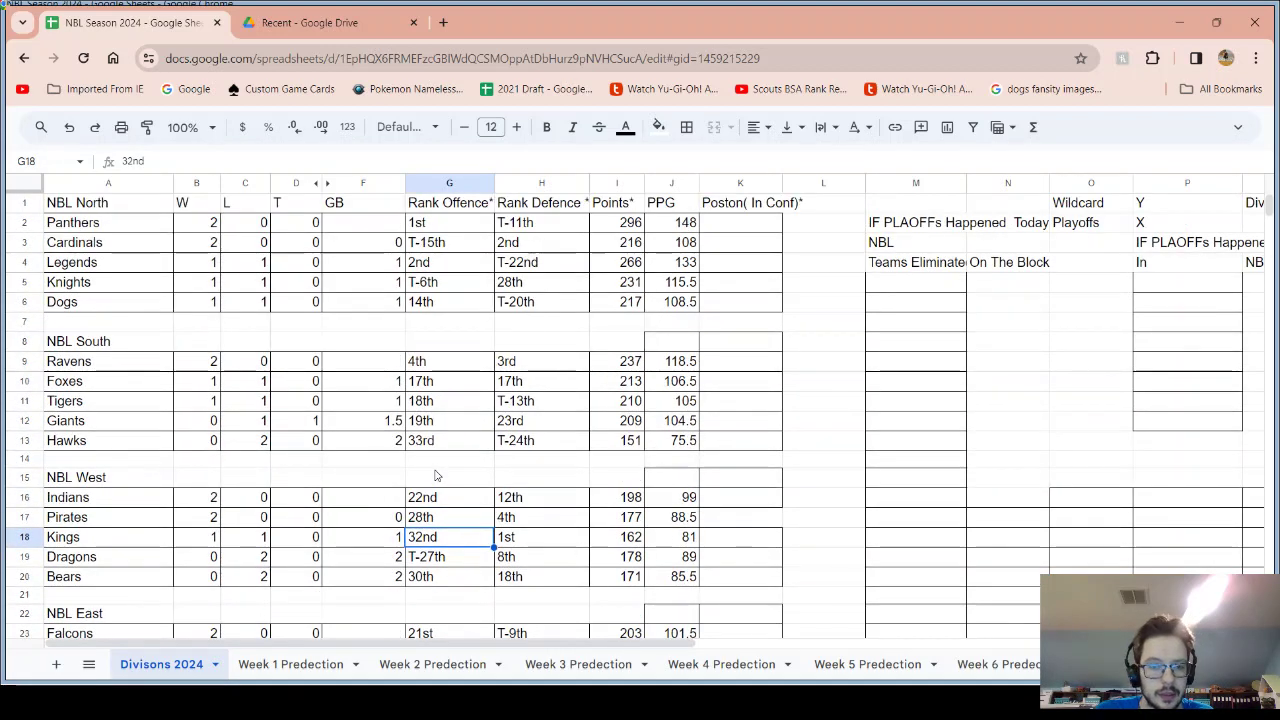
pyautogui.click(430, 445)
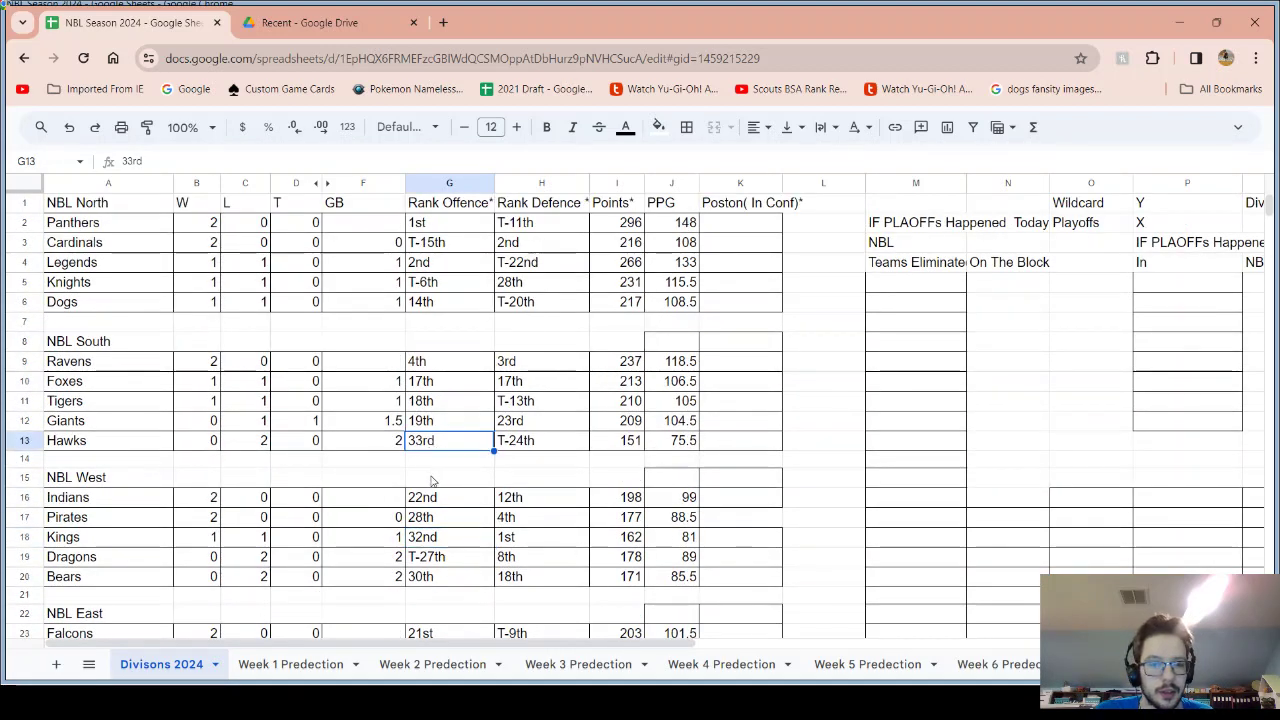
pyautogui.scroll(-5, 432, 480)
pyautogui.scroll(-8, 432, 482)
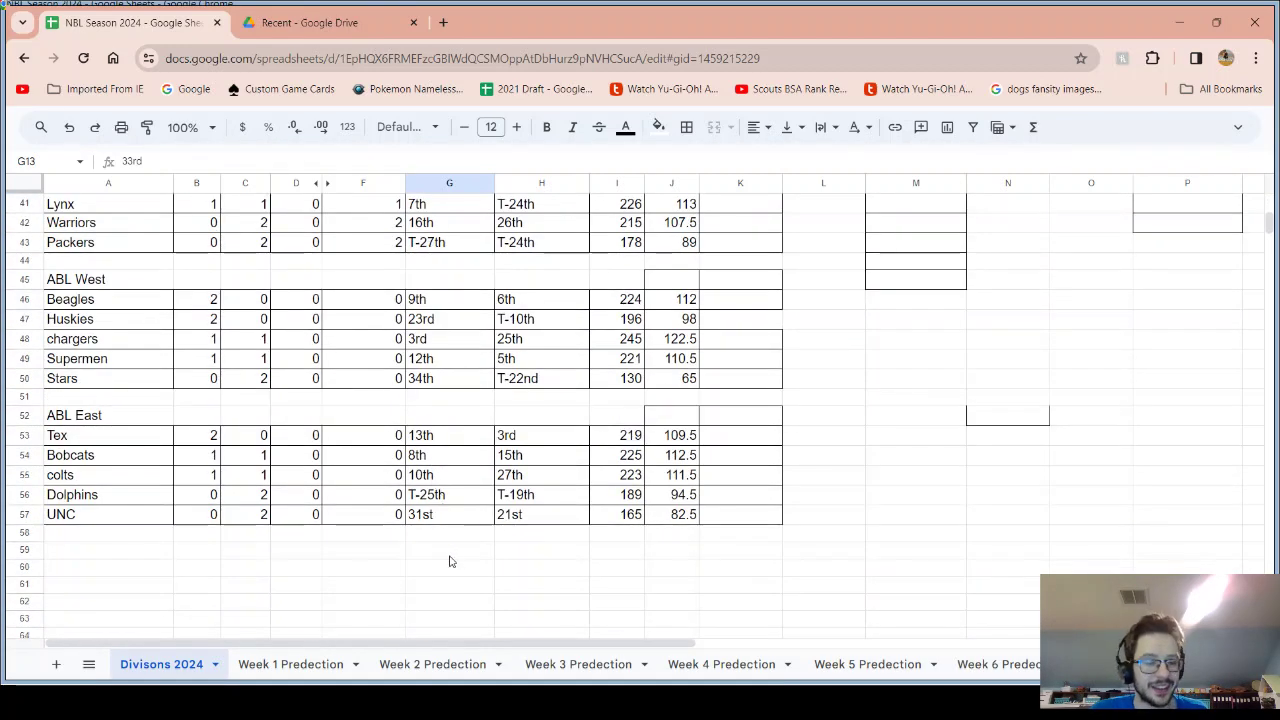
pyautogui.click(514, 521)
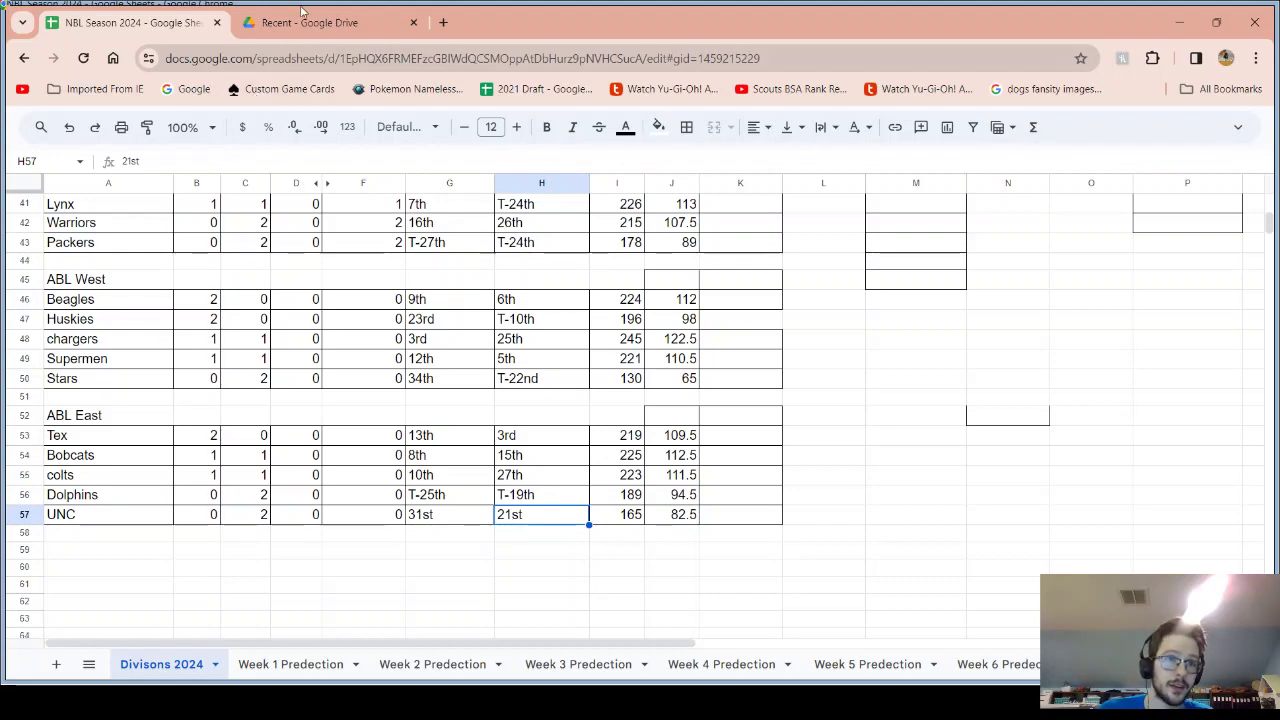
# Recheck the Knights–UNC matchup in Week 3 Predection, and examine the Knights' ranks in the NBL North standings of Divisons 2024
pyautogui.click(563, 664)
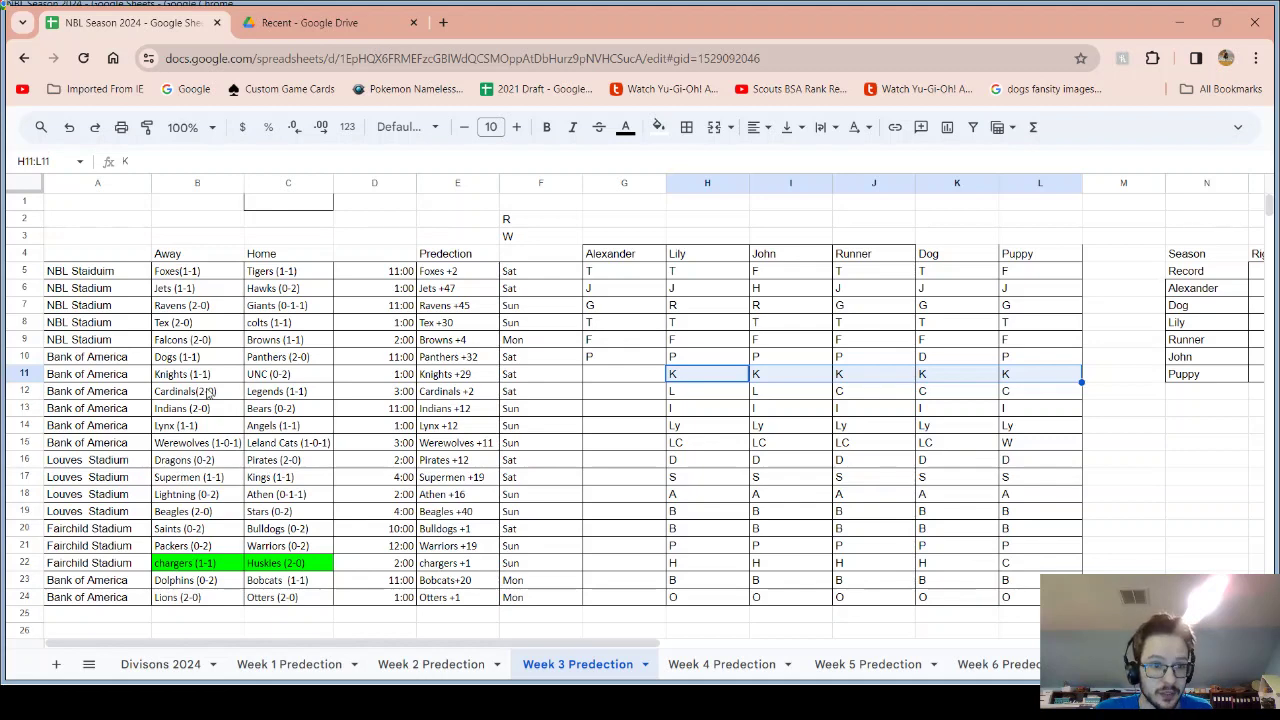
pyautogui.moveTo(196, 381); pyautogui.dragTo(252, 380)
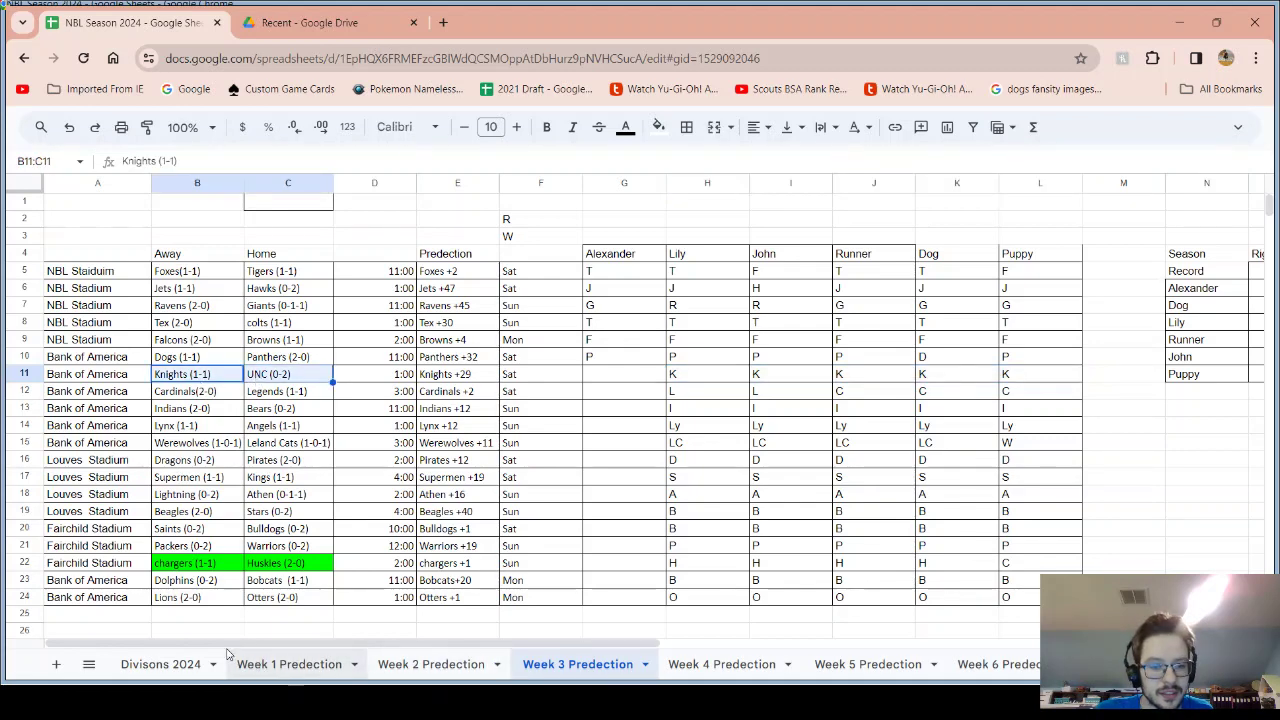
pyautogui.click(254, 668)
pyautogui.click(213, 668)
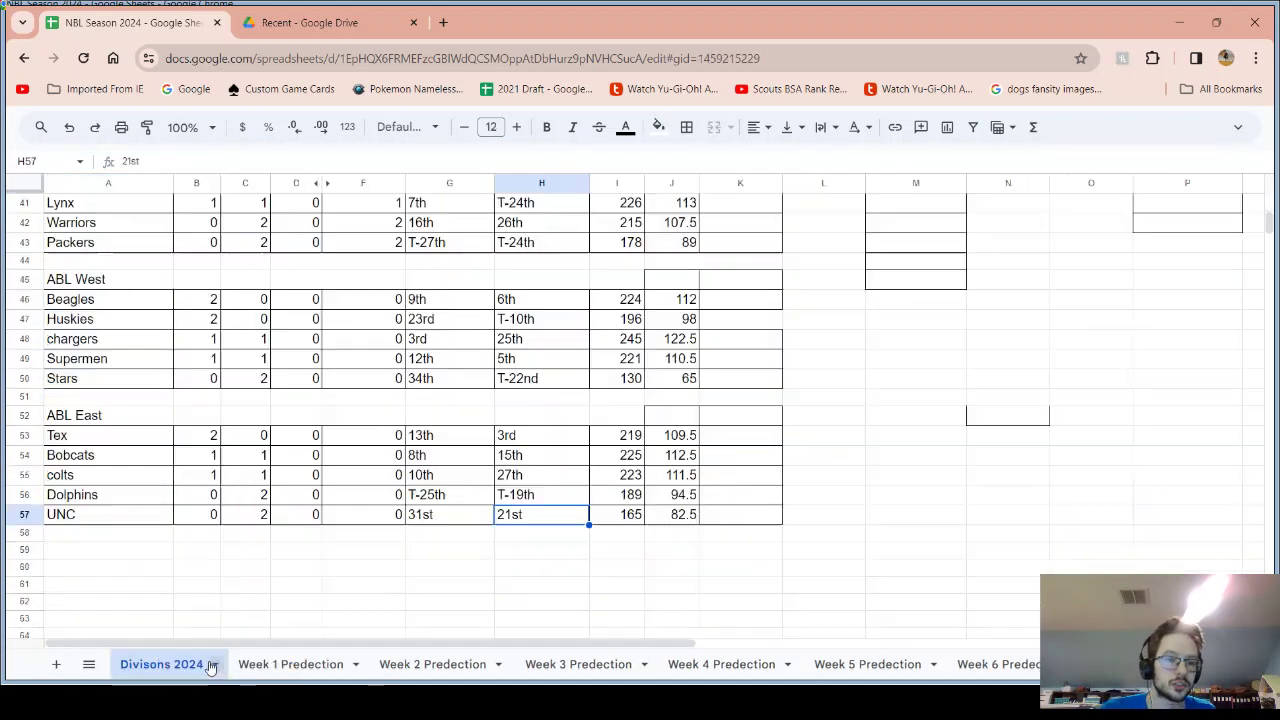
pyautogui.scroll(10, 300, 480)
pyautogui.scroll(4, 390, 341)
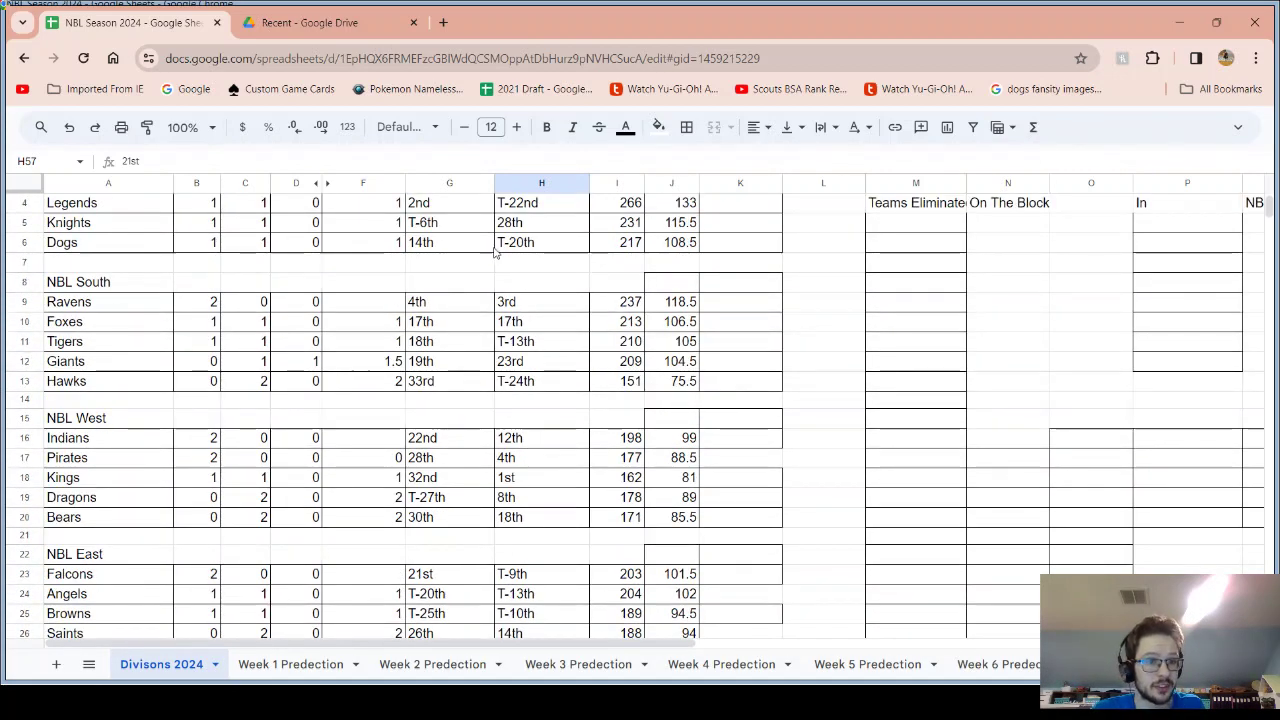
pyautogui.scroll(1, 417, 306)
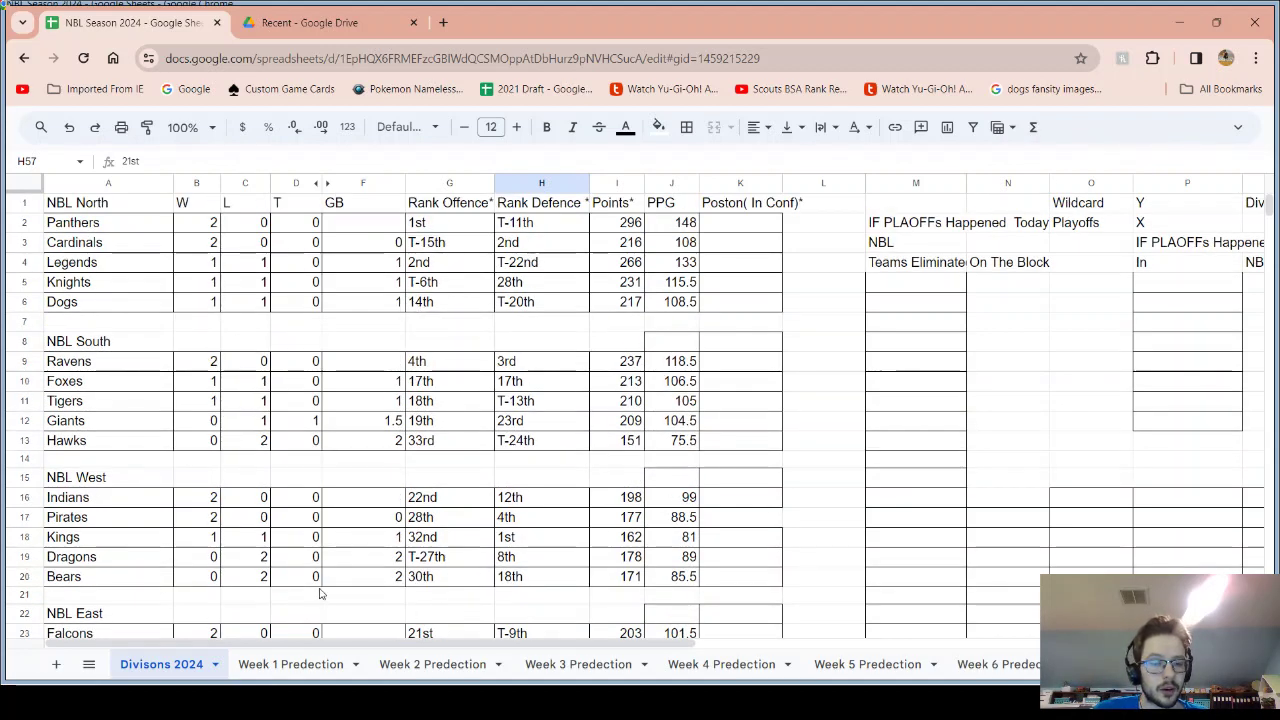
# Enter "K" as the Knights–UNC pick in cell G11 of Week 3 Predection, and check that game's prediction
pyautogui.click(563, 666)
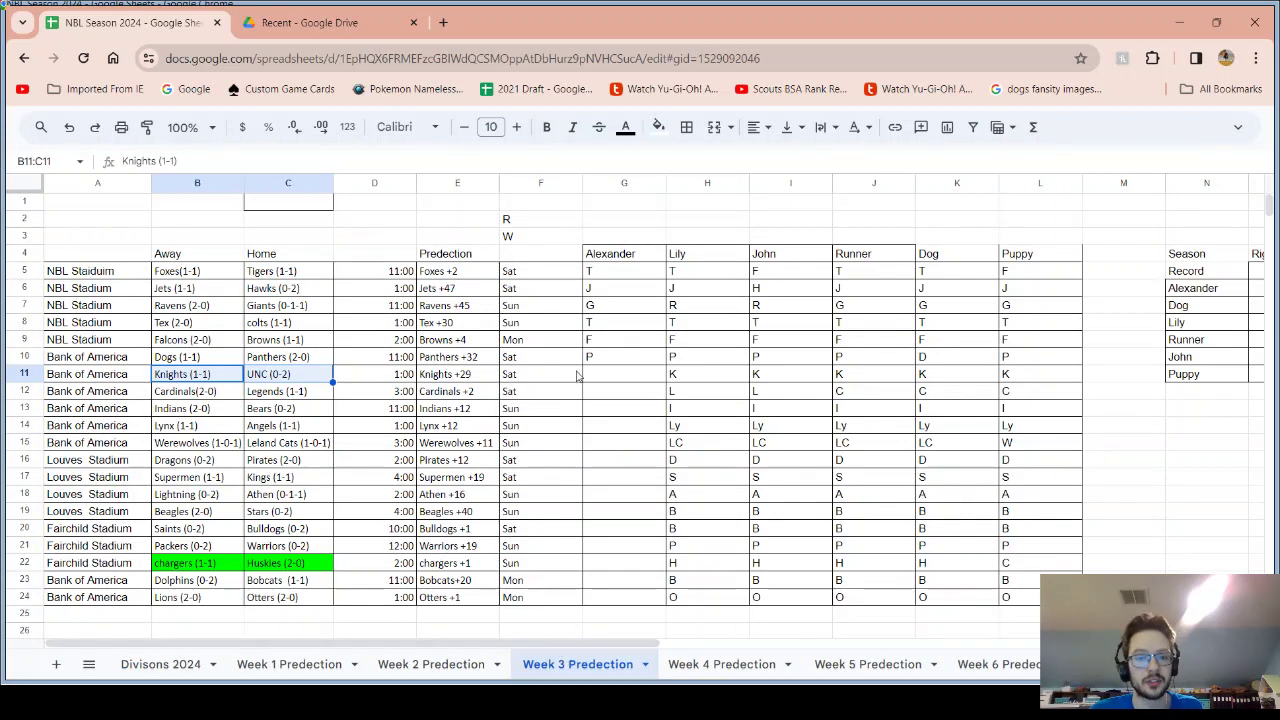
pyautogui.click(601, 388)
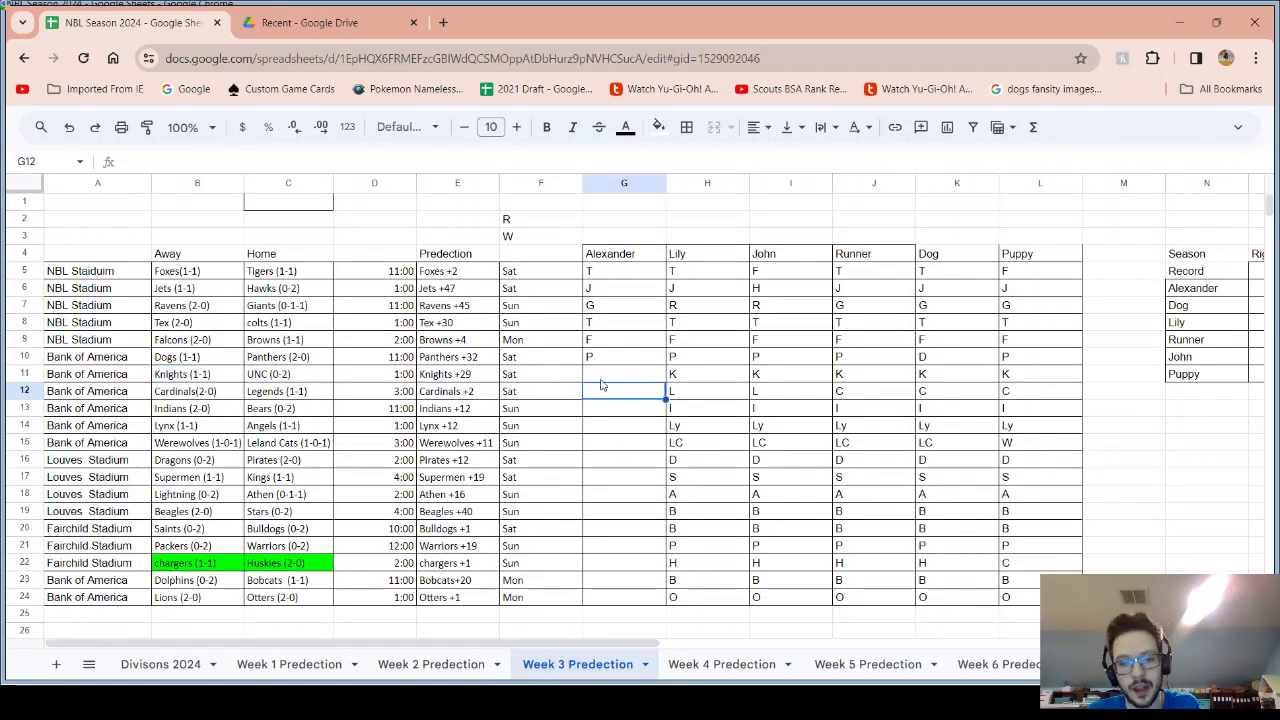
pyautogui.click(600, 375)
pyautogui.write('K')
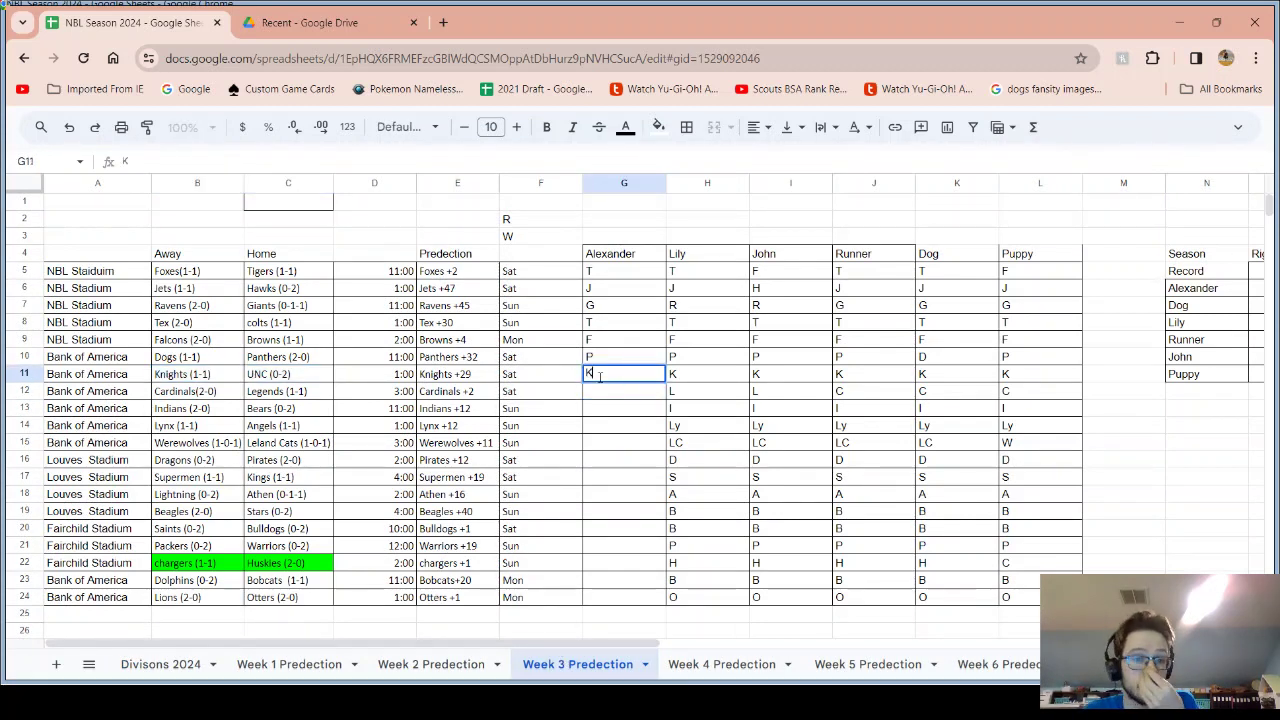
pyautogui.click(489, 376)
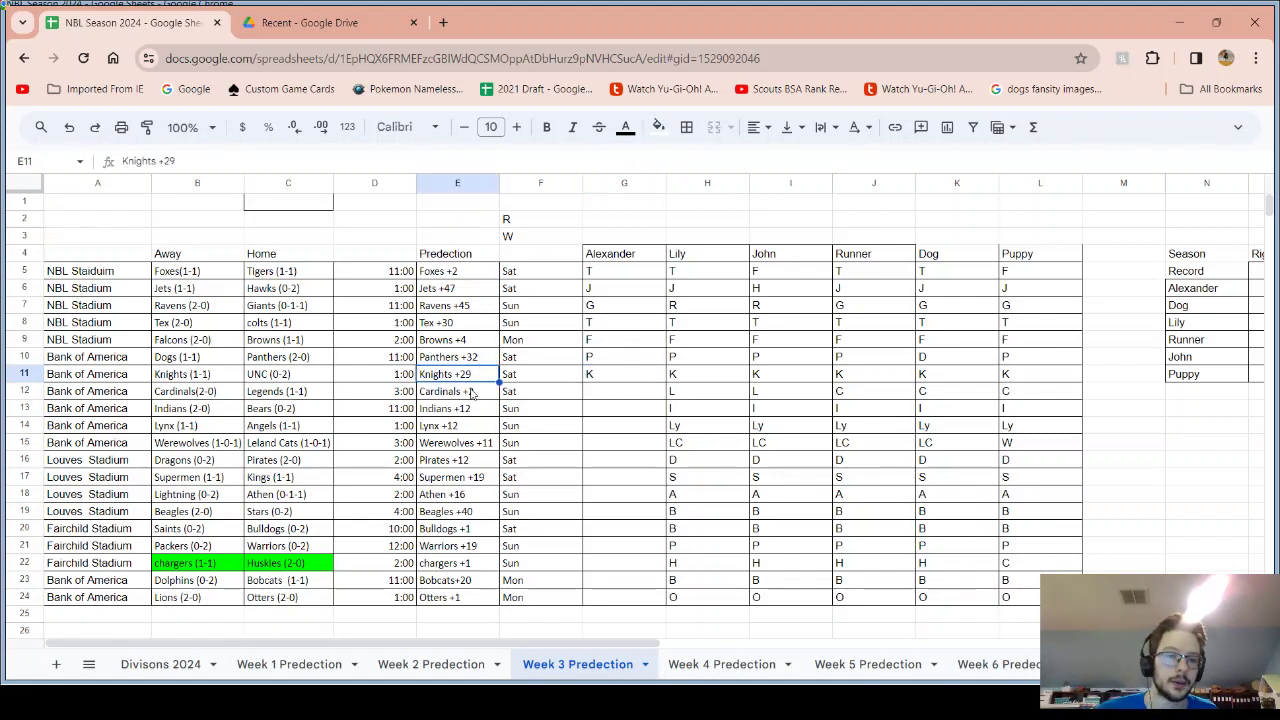
# Review the Cardinals–Legends matchup in row 12 together with its prediction and the home team's record
pyautogui.moveTo(235, 399); pyautogui.dragTo(320, 400)
pyautogui.click(462, 398)
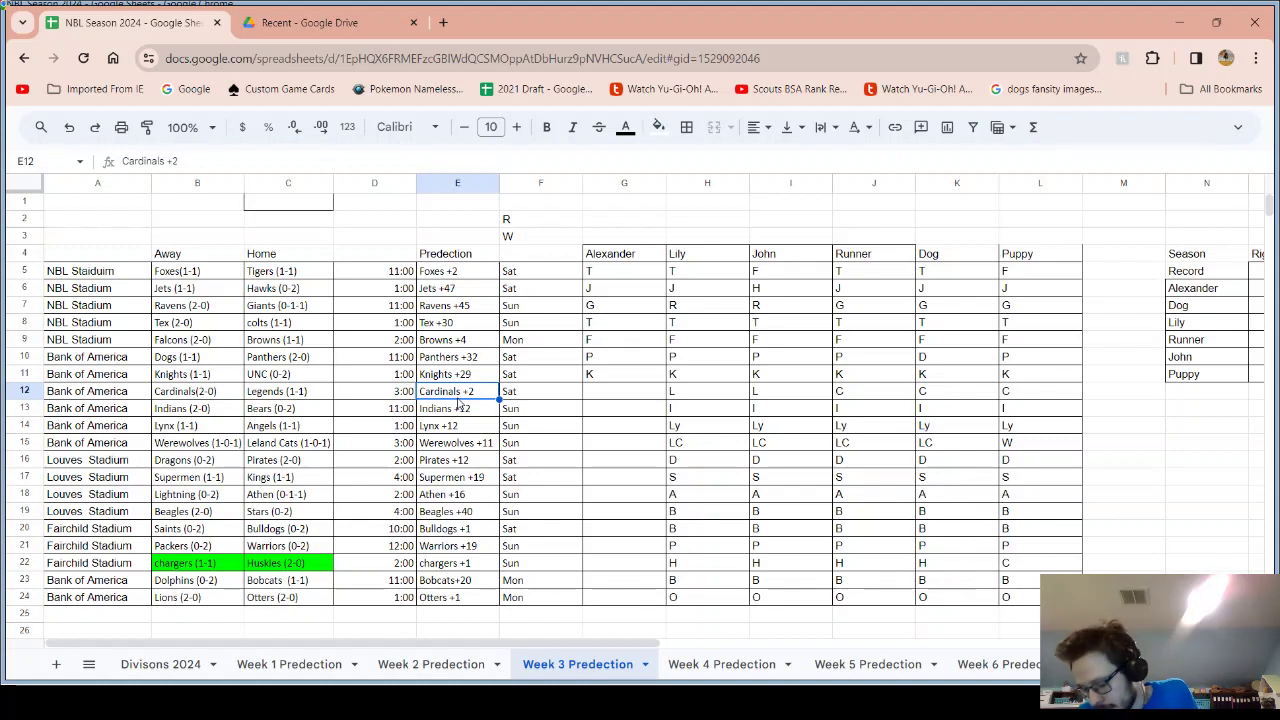
pyautogui.click(303, 395)
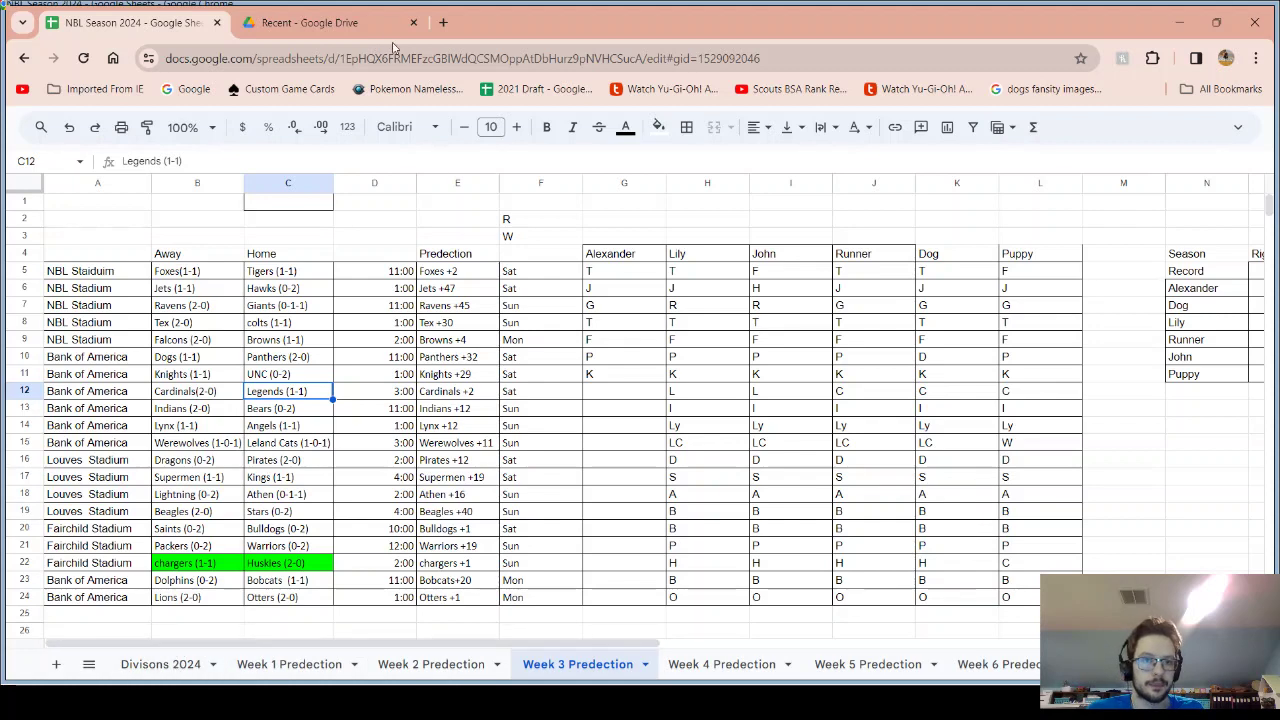
# Open the Basket ball Sports Hour spreadsheet from the recent files in Google Drive and view its NBC North sheet
pyautogui.click(360, 16)
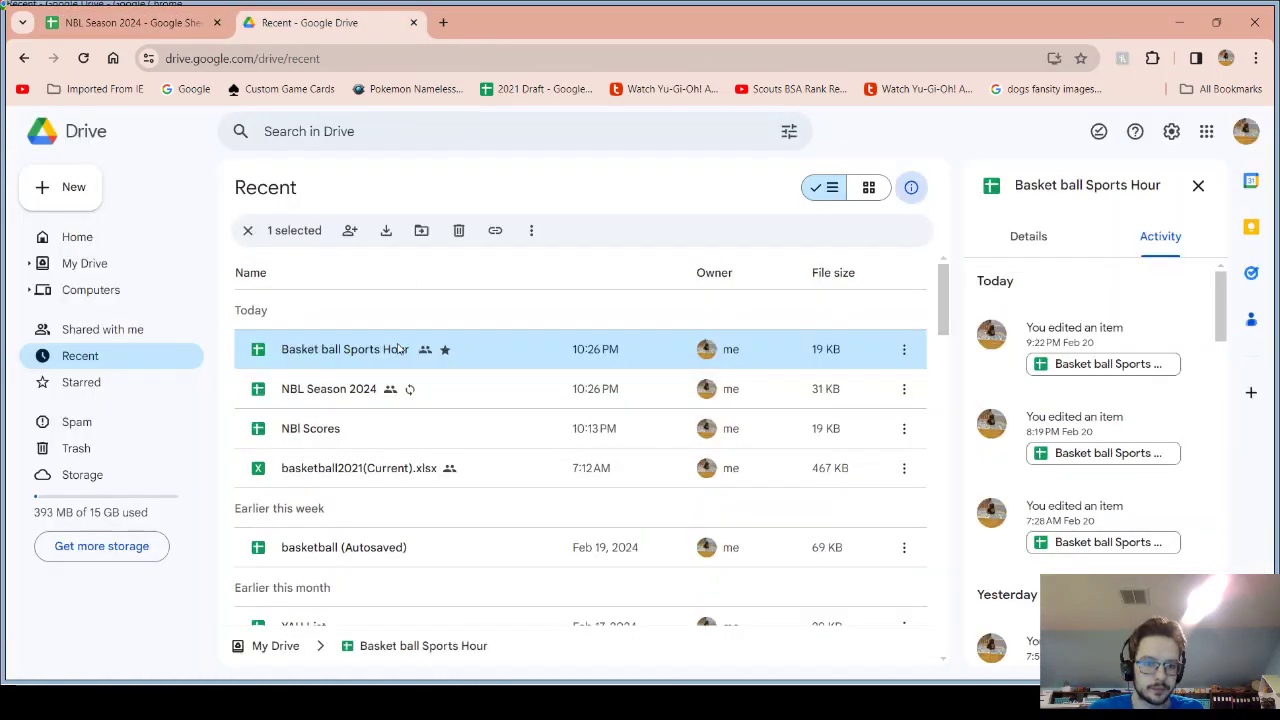
pyautogui.doubleClick(355, 427)
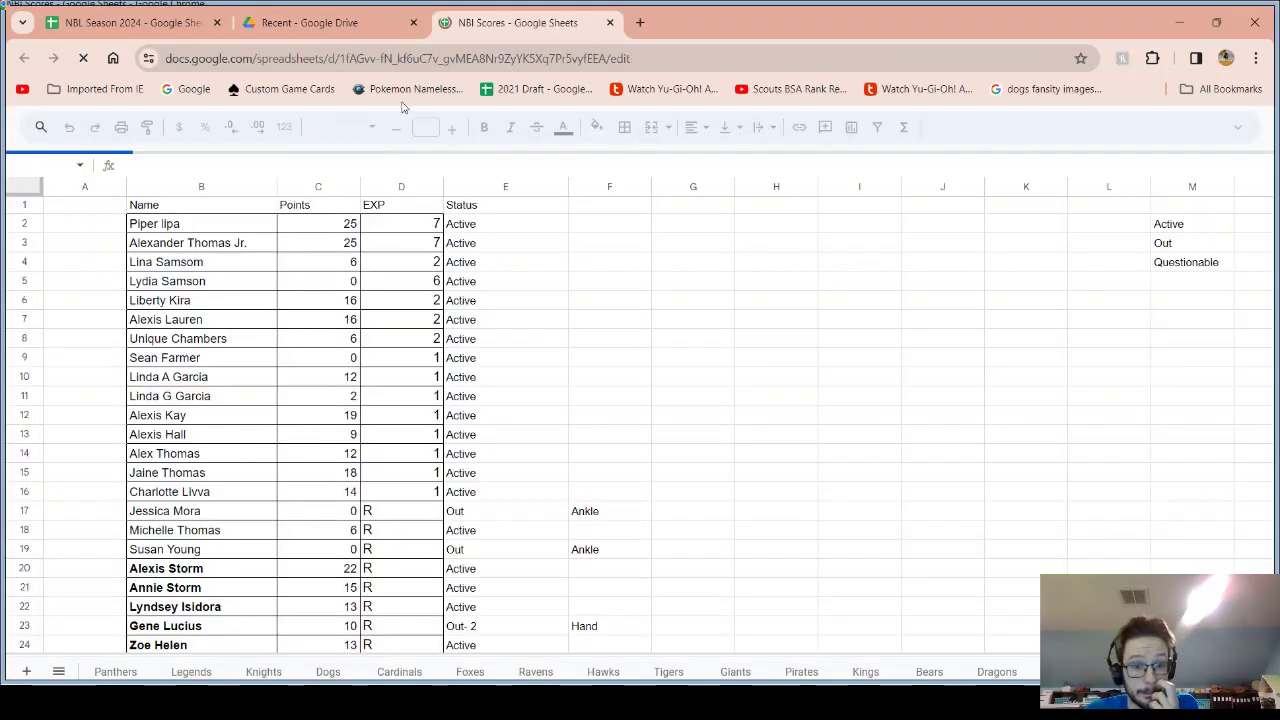
pyautogui.click(613, 22)
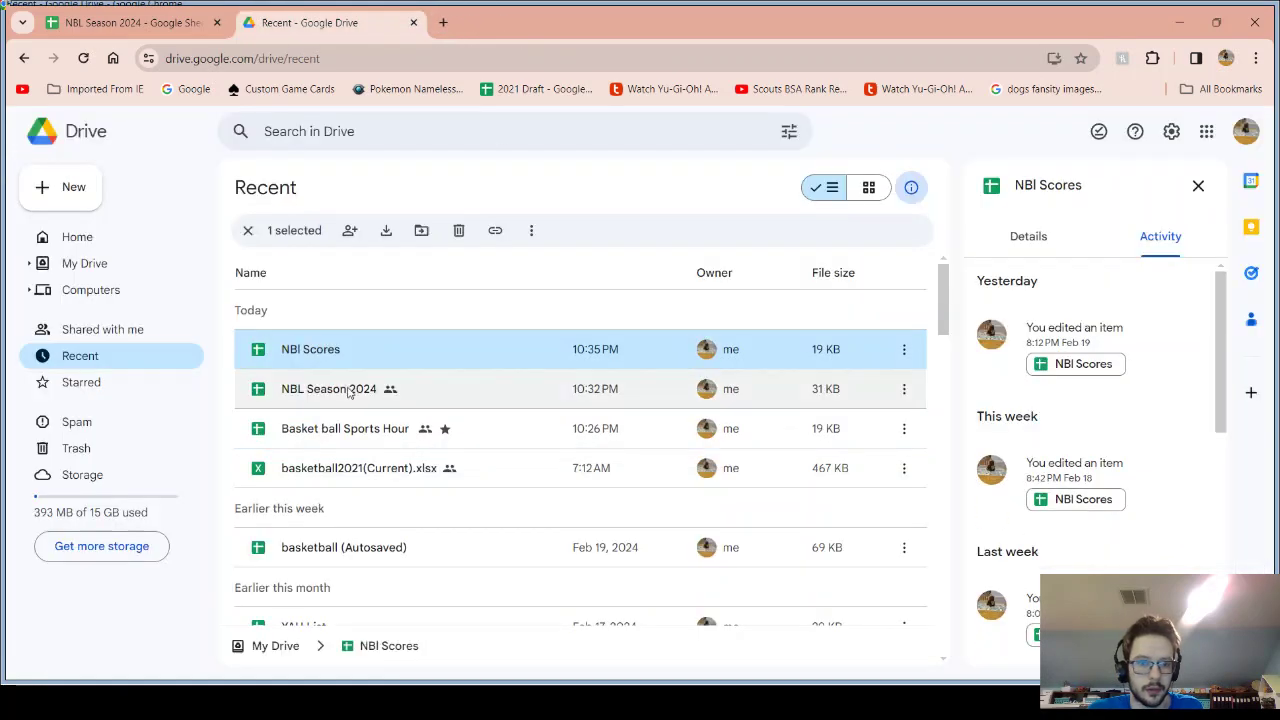
pyautogui.click(350, 421)
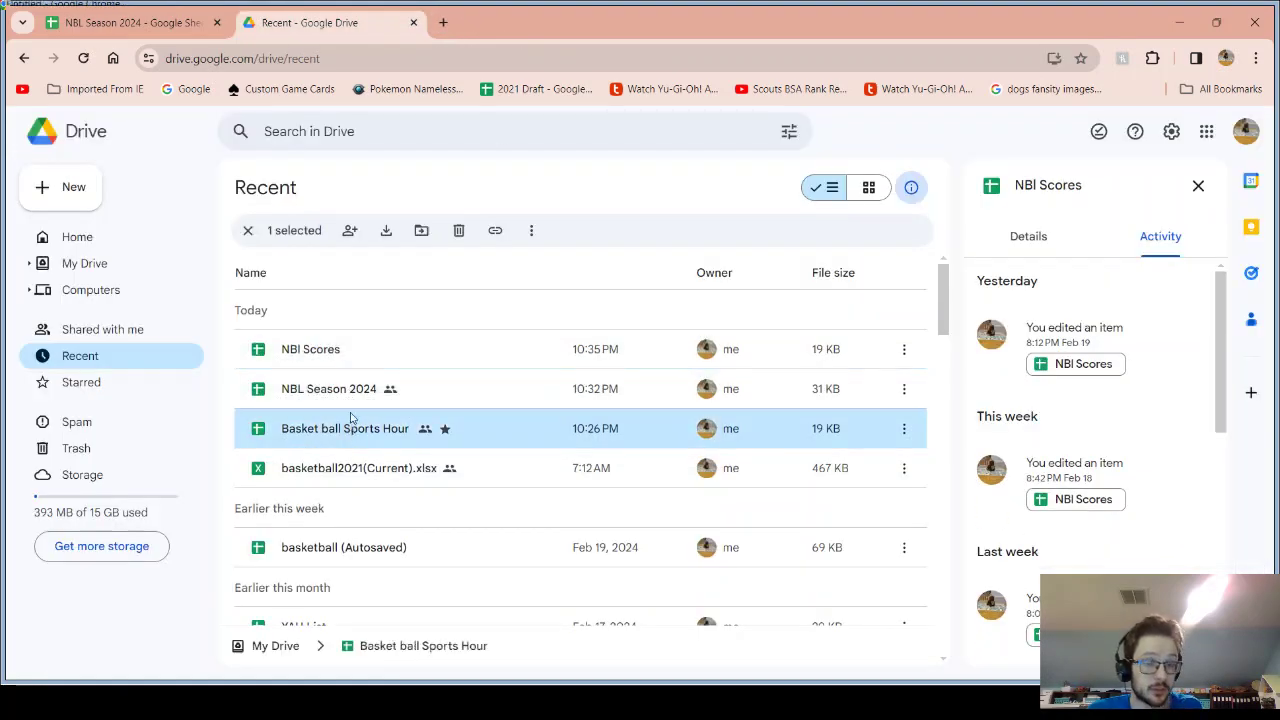
pyautogui.doubleClick(350, 418)
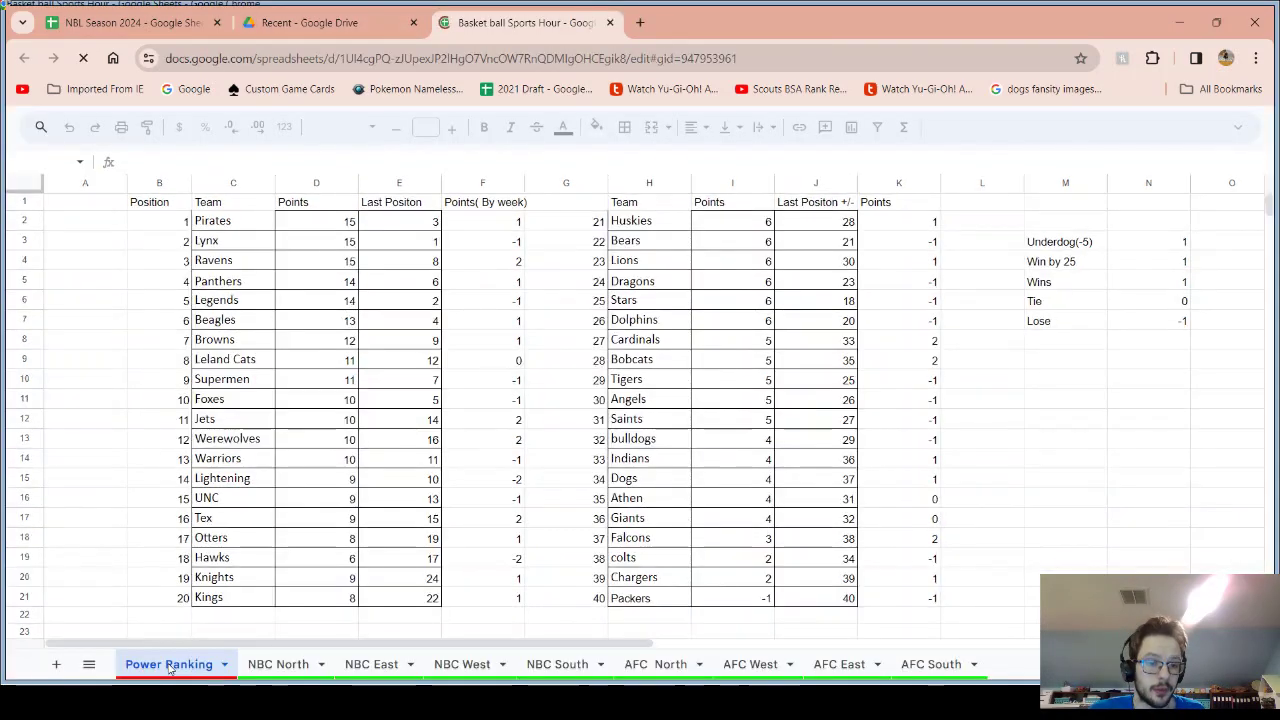
pyautogui.click(275, 664)
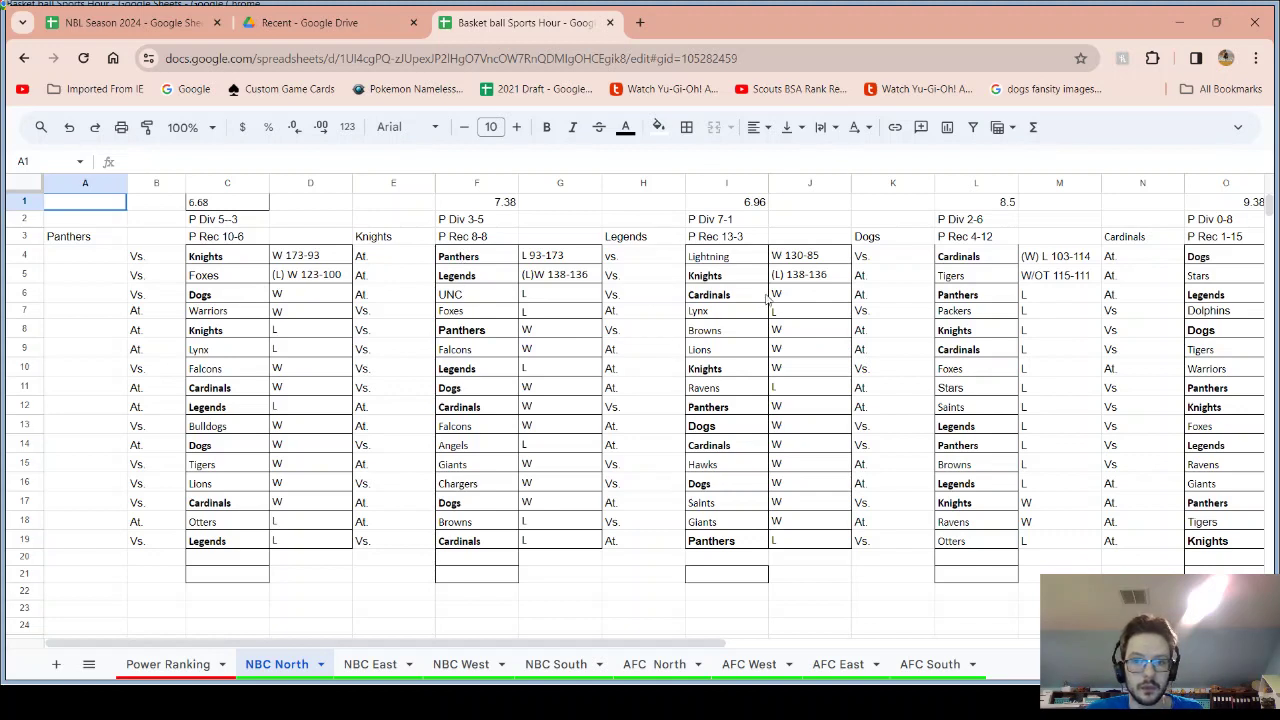
# Change the Legends' week 2 result against the Knights in cell J5 to "(W) L 136-138"
pyautogui.moveTo(792, 298); pyautogui.dragTo(729, 295)
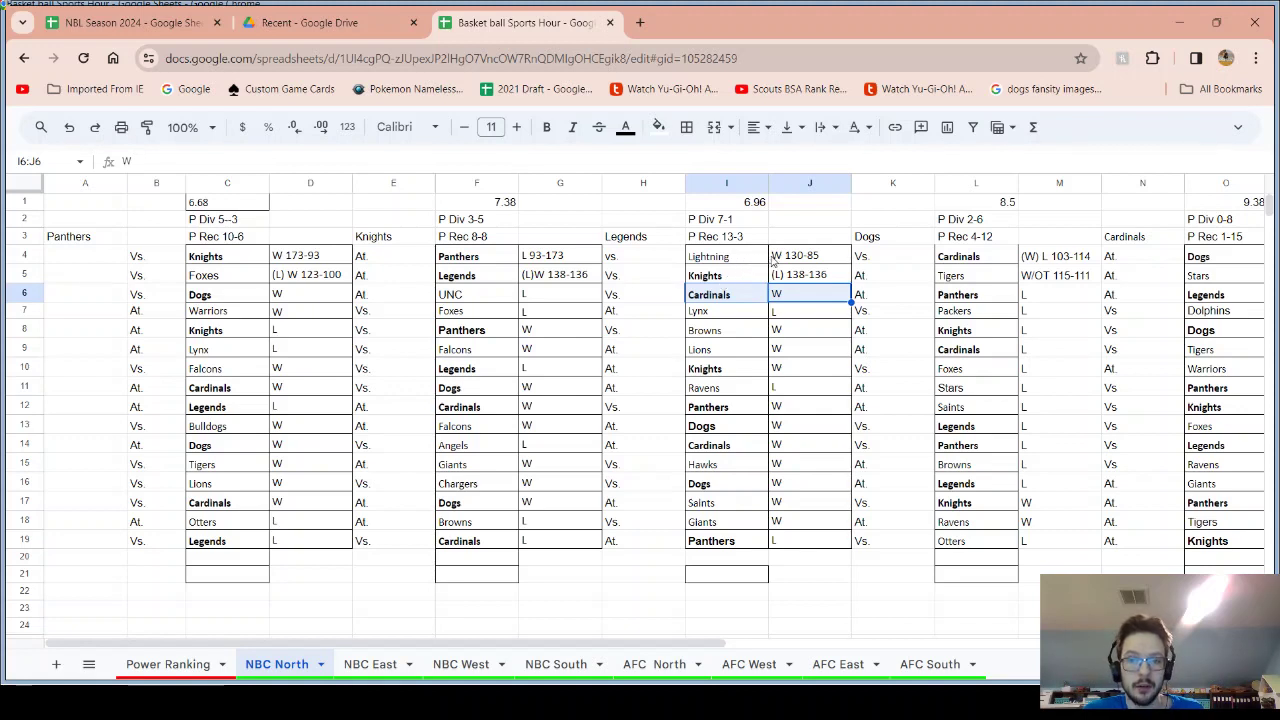
pyautogui.doubleClick(789, 276)
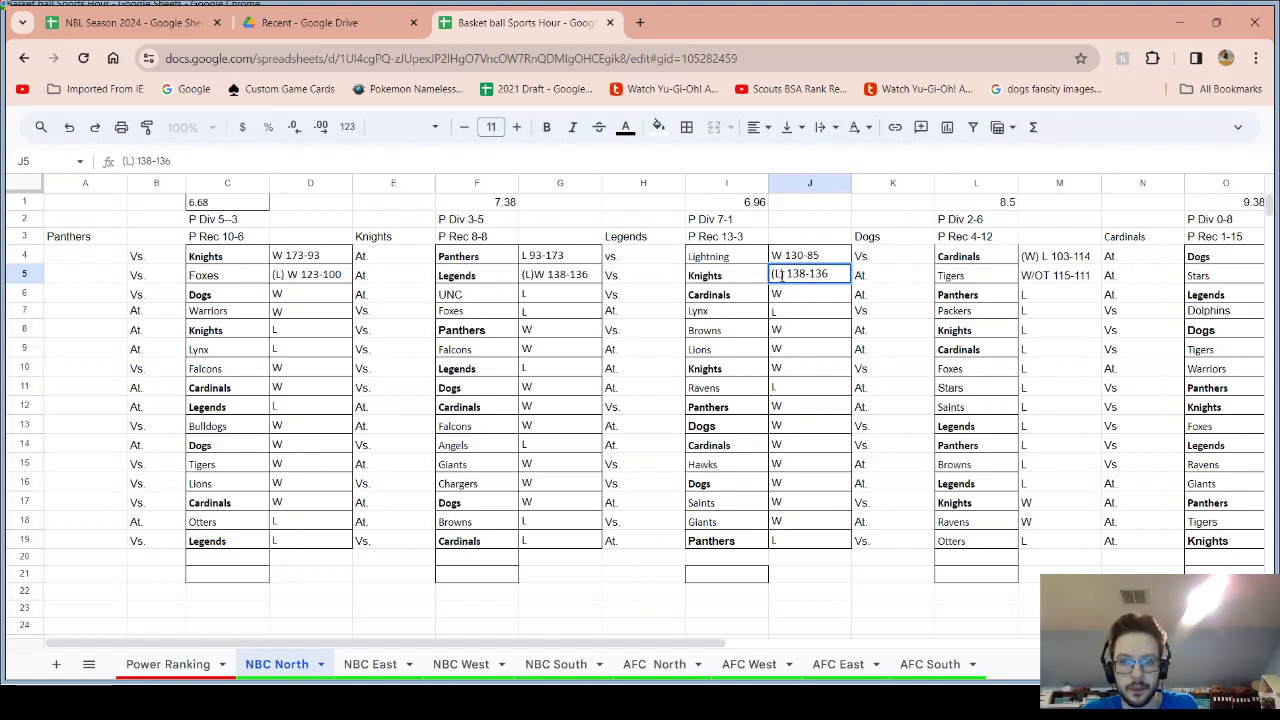
pyautogui.press('BackSpace')
pyautogui.write('W)')
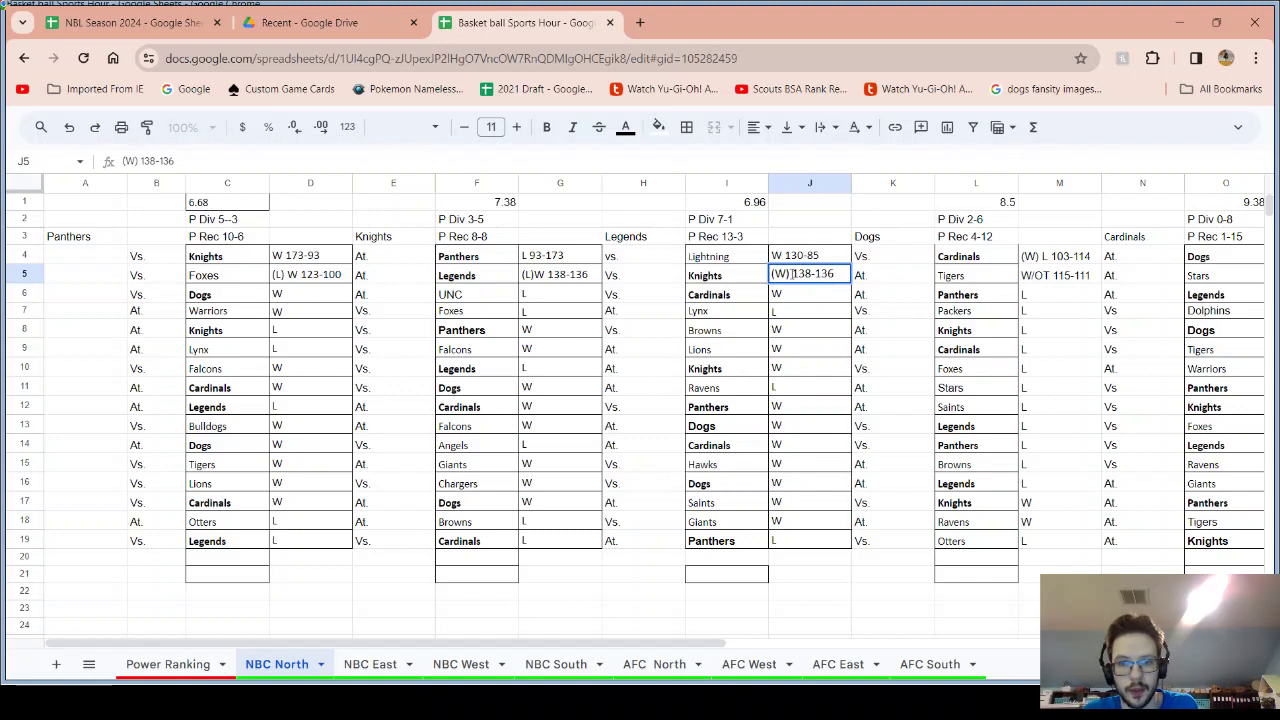
pyautogui.write(' L')
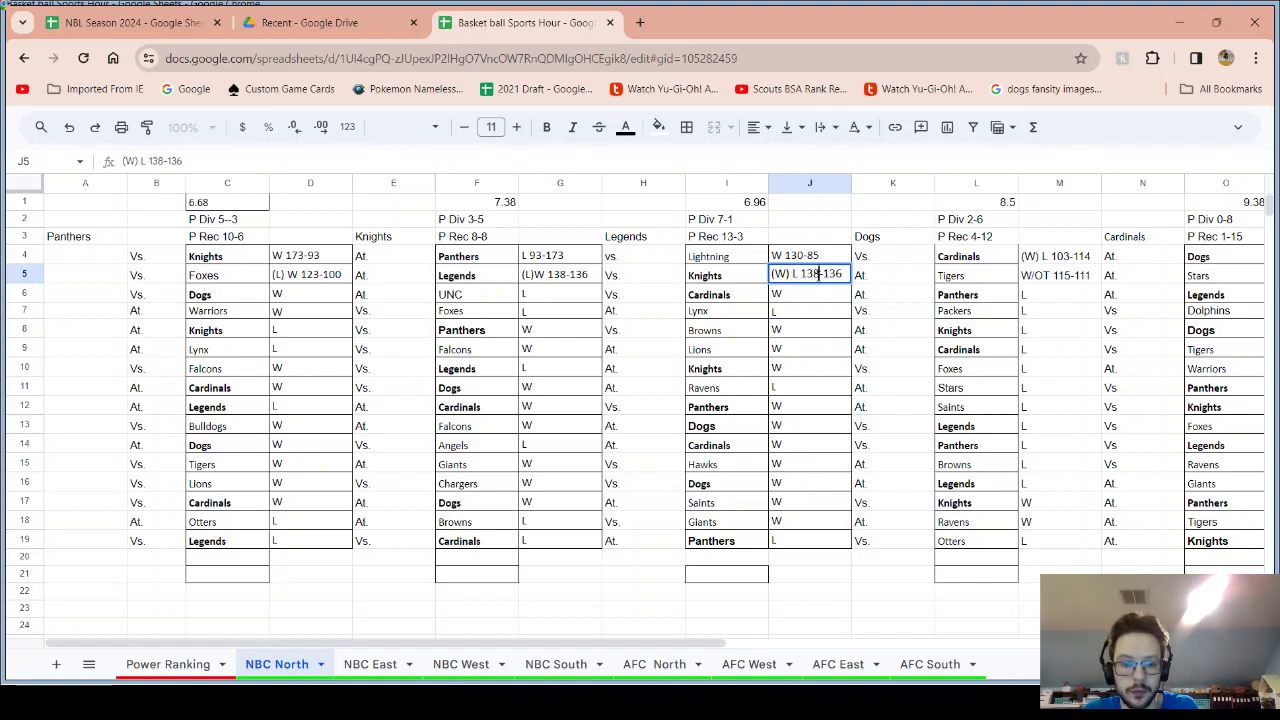
pyautogui.press('BackSpace')
pyautogui.write('6')
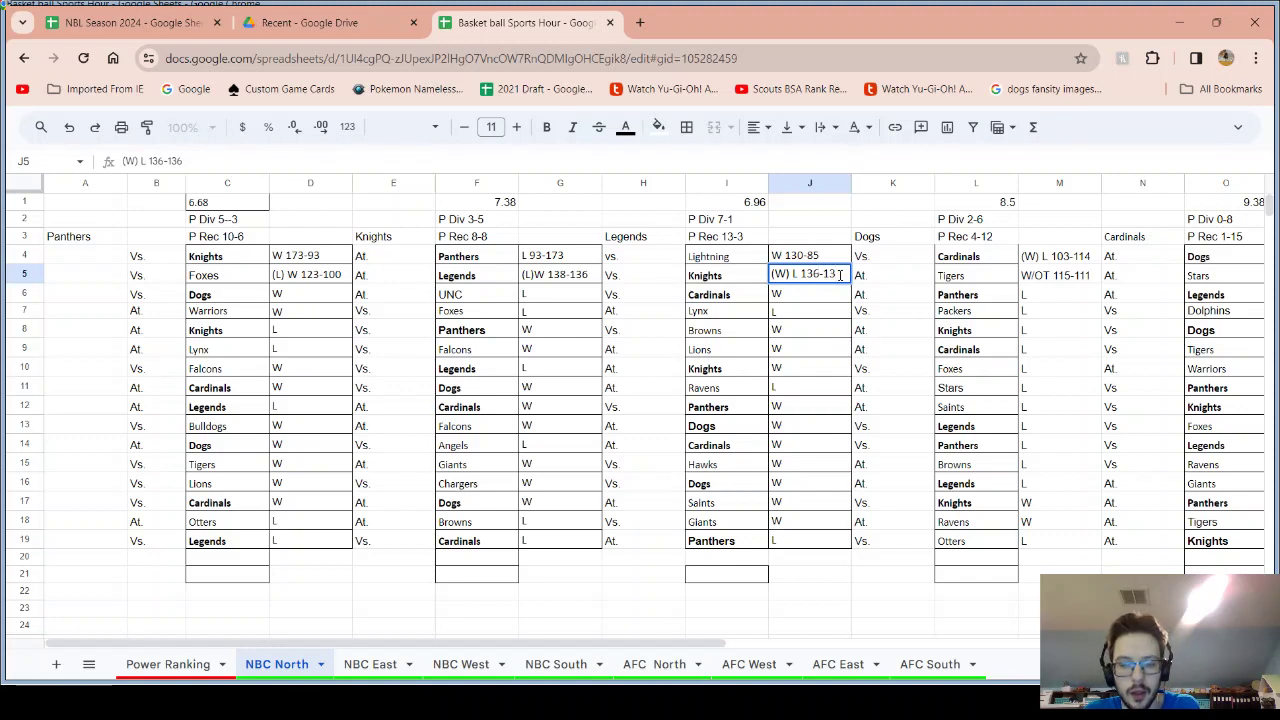
pyautogui.press('BackSpace')
pyautogui.write('8')
pyautogui.press('Return')
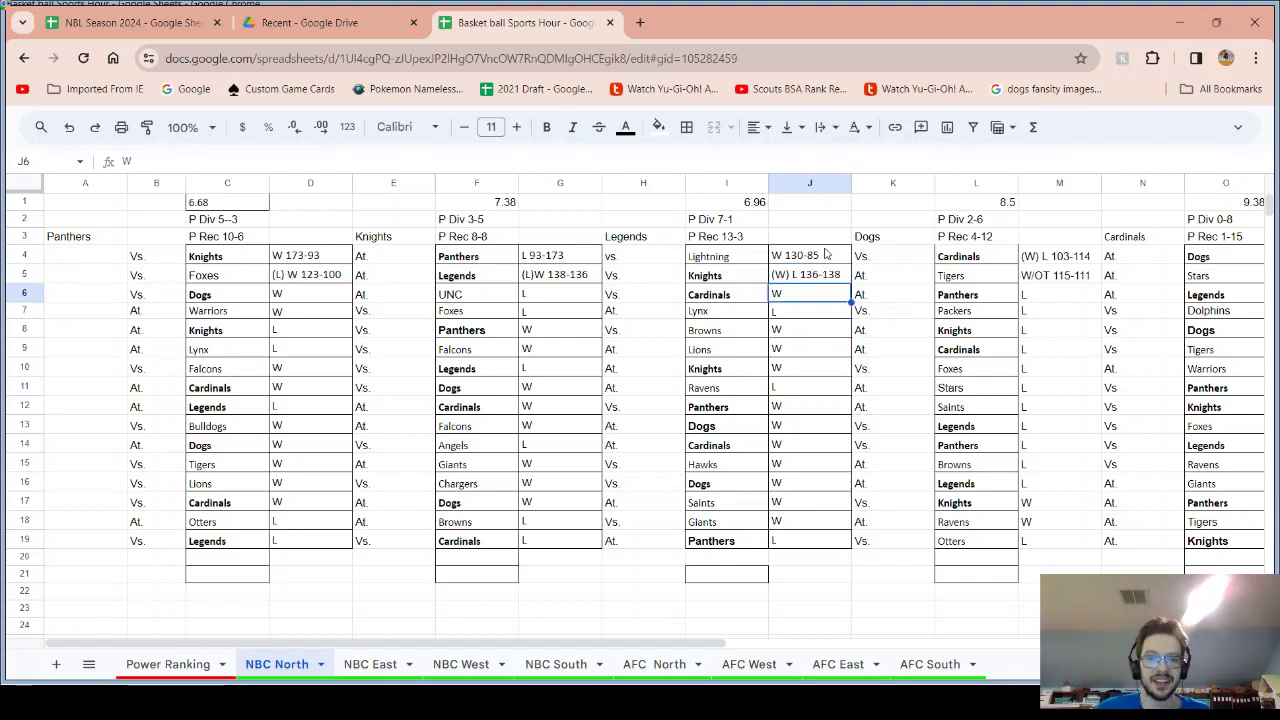
# Switch to the NBL Season 2024 spreadsheet and enter C in G12 as the pick for the Cardinals at Legends game
pyautogui.moveTo(793, 258); pyautogui.dragTo(798, 280)
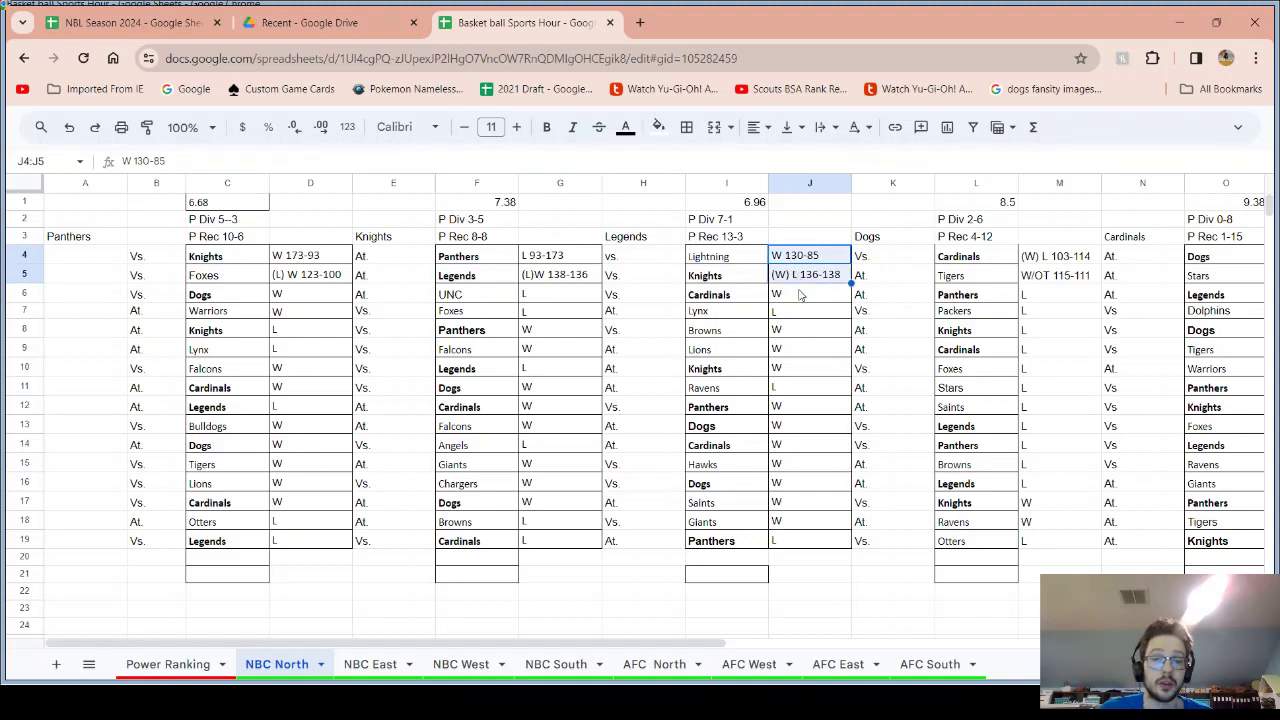
pyautogui.click(738, 277)
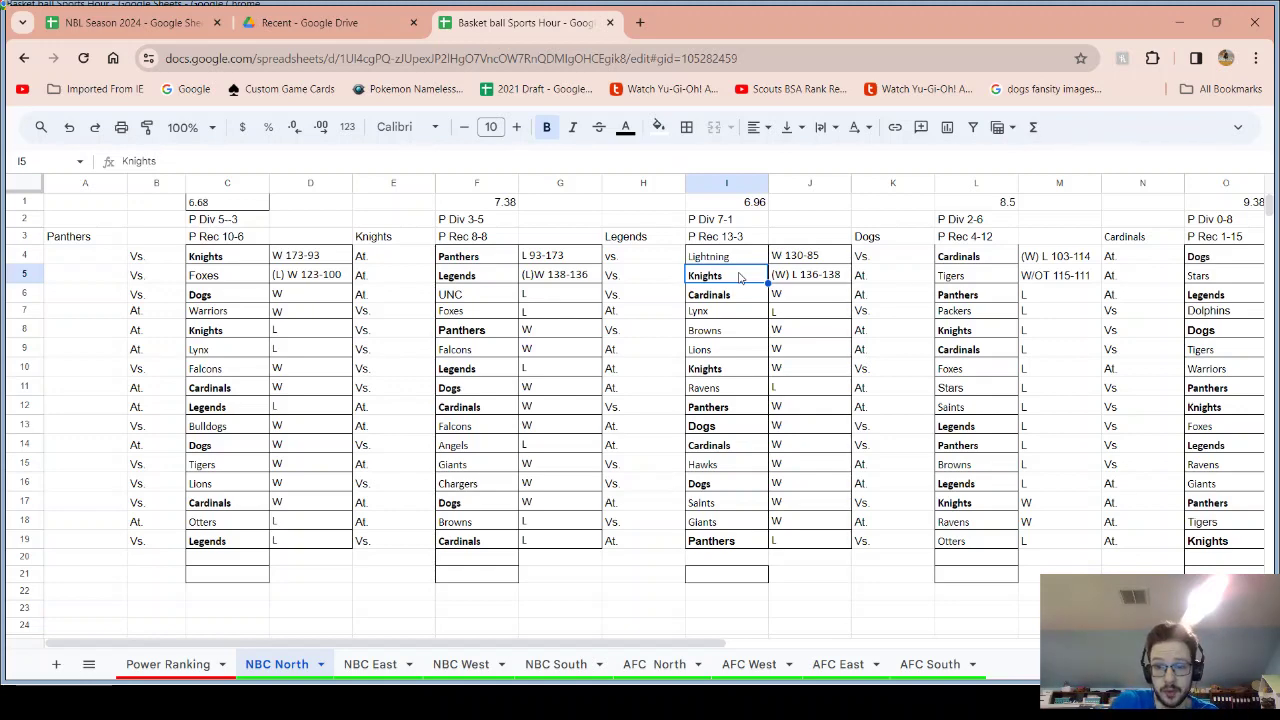
pyautogui.click(136, 14)
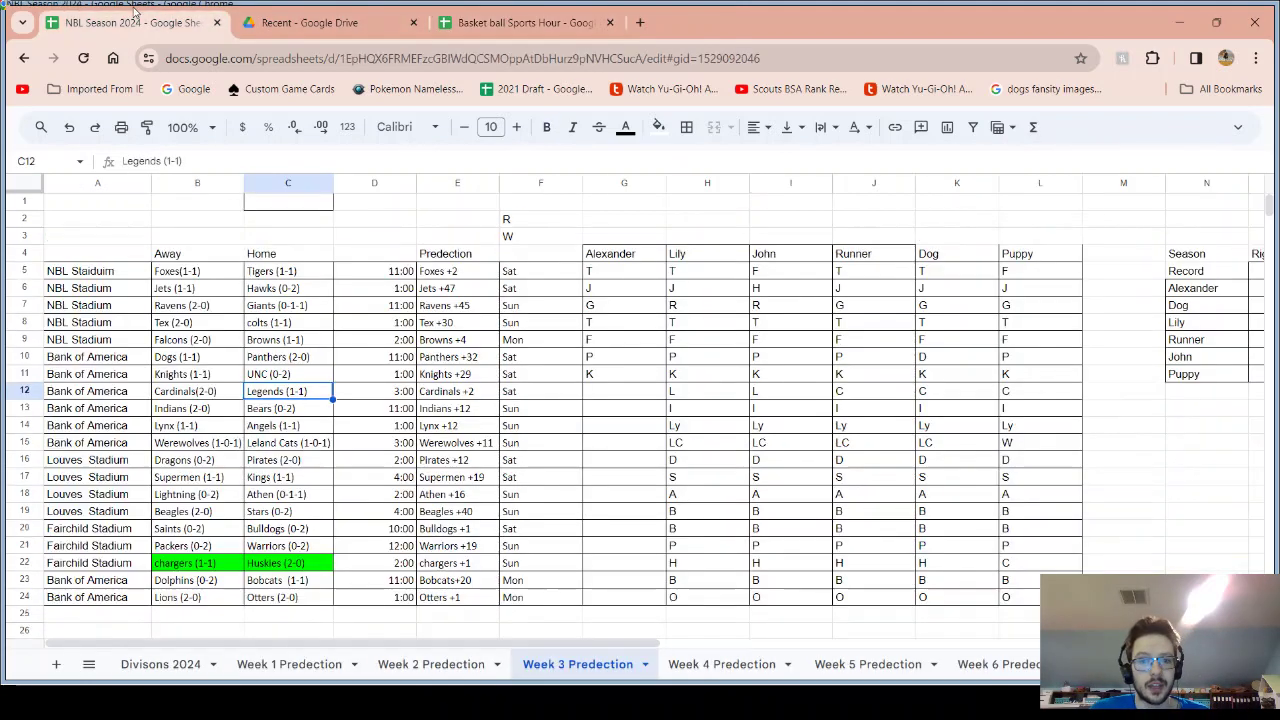
pyautogui.click(590, 395)
pyautogui.write('C')
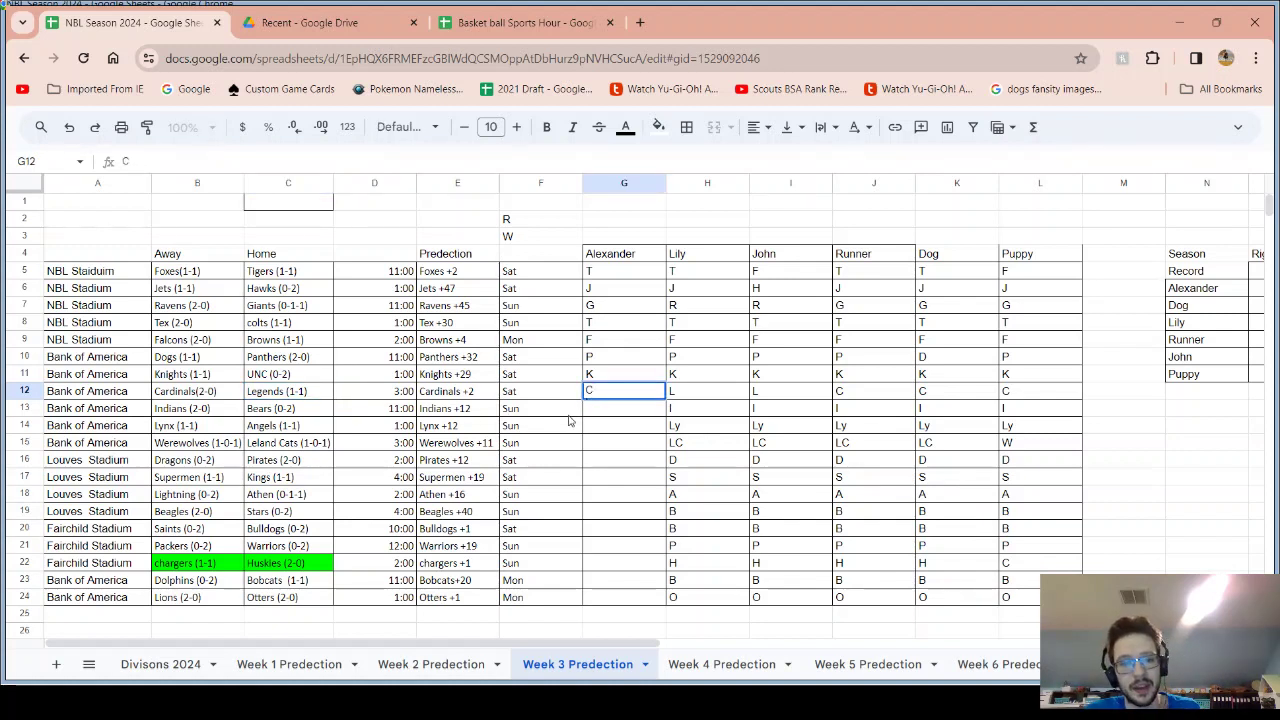
pyautogui.click(478, 393)
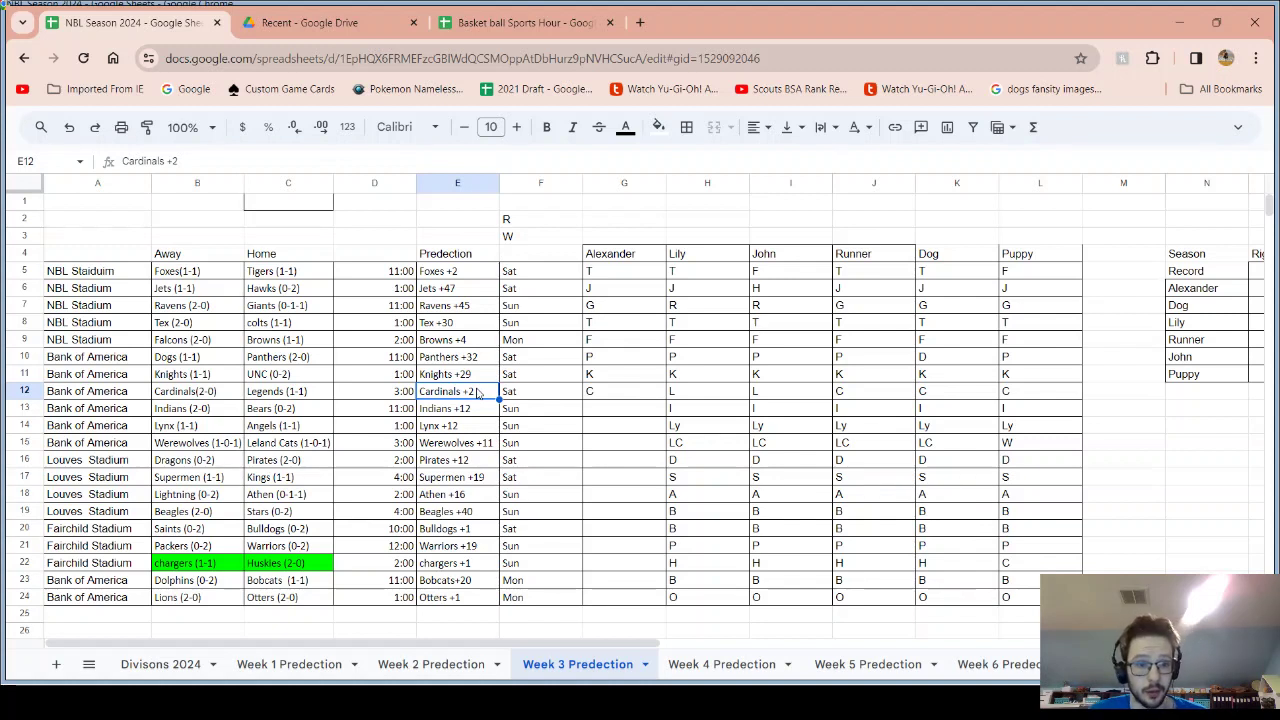
# Enter I in G13 as the pick for the Indians at Bears game
pyautogui.moveTo(213, 412); pyautogui.dragTo(240, 410)
pyautogui.click(265, 410)
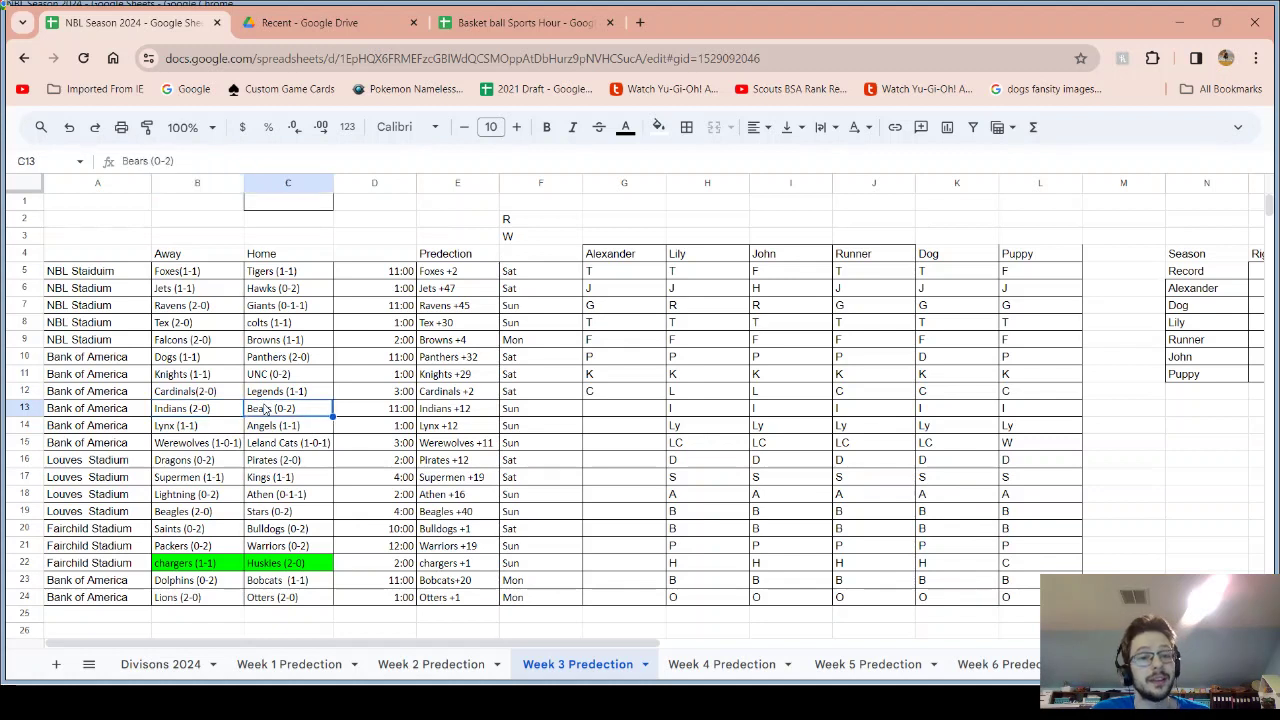
pyautogui.click(640, 411)
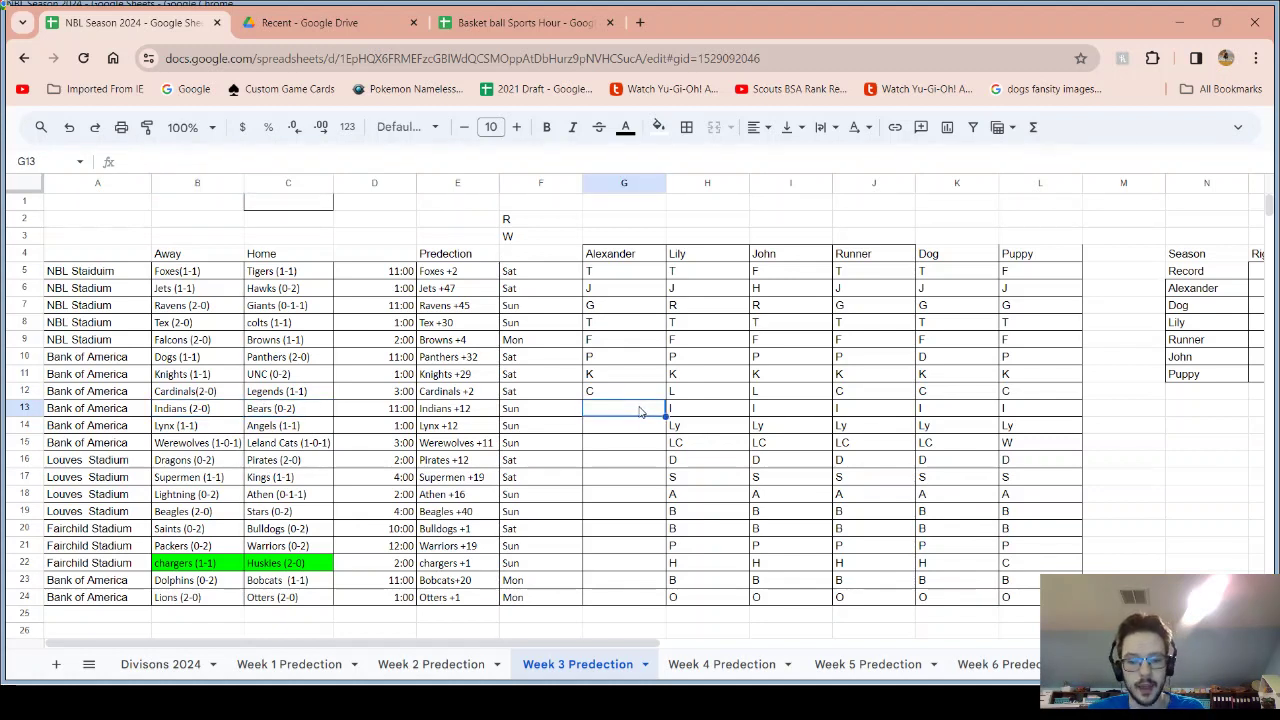
pyautogui.write('I')
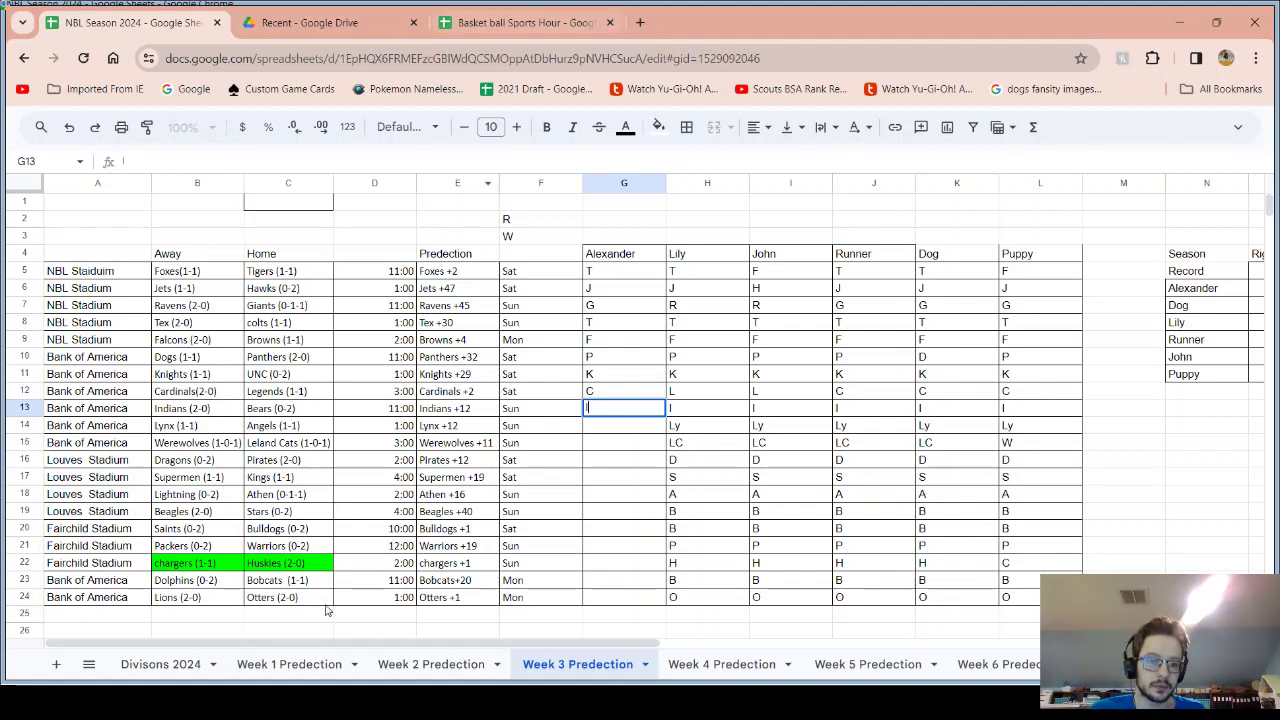
# Review the standings of all divisions on the Divisons 2024 sheet and return to the Week 3 Predection sheet
pyautogui.click(160, 664)
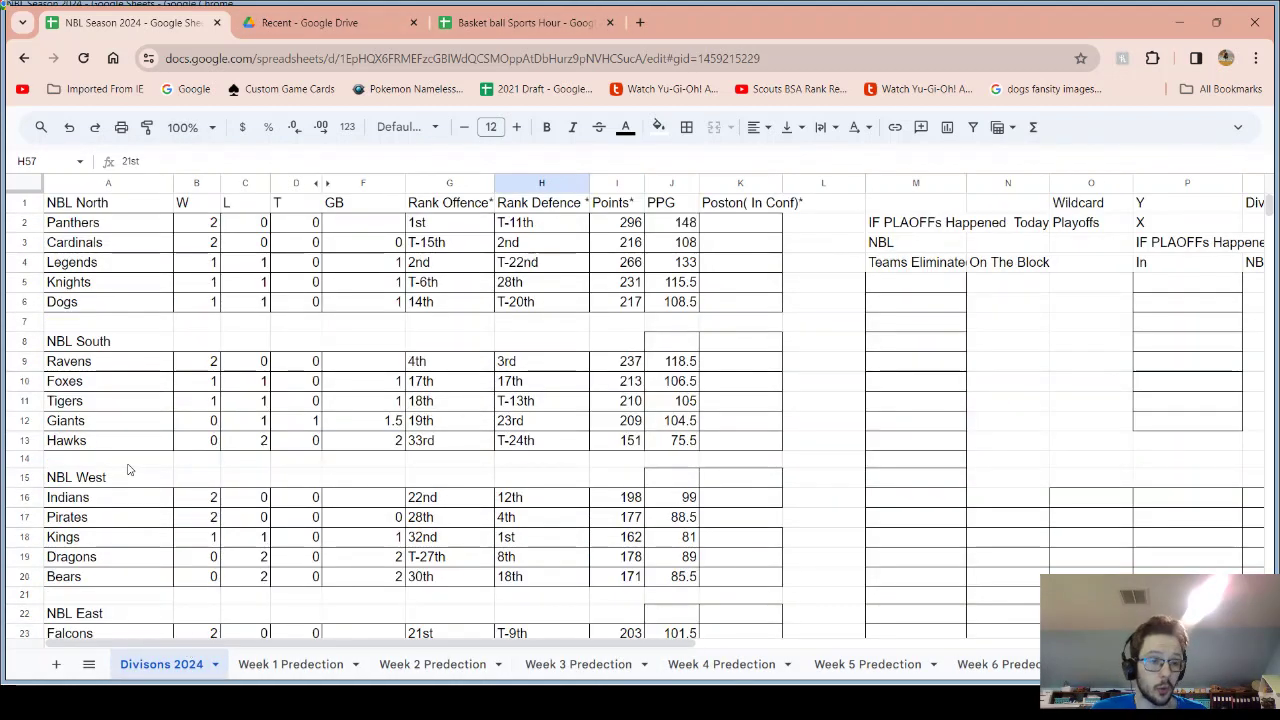
pyautogui.scroll(-5, 128, 470)
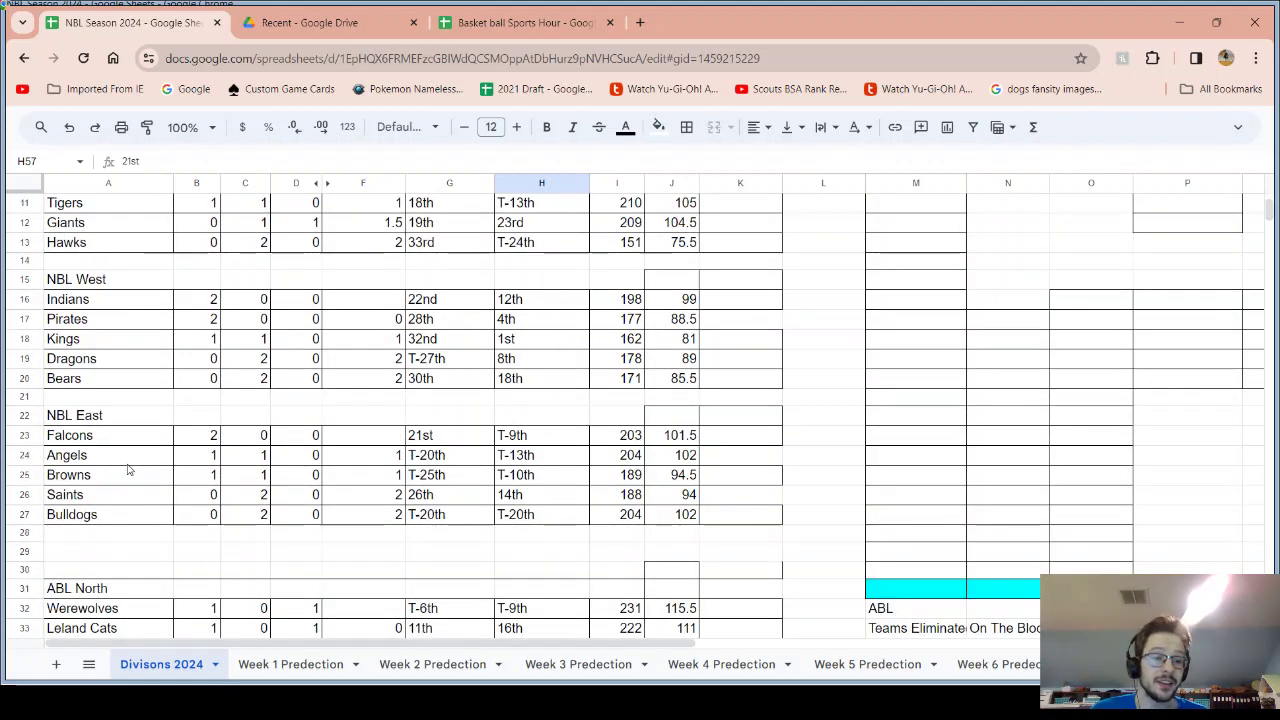
pyautogui.scroll(-5, 128, 470)
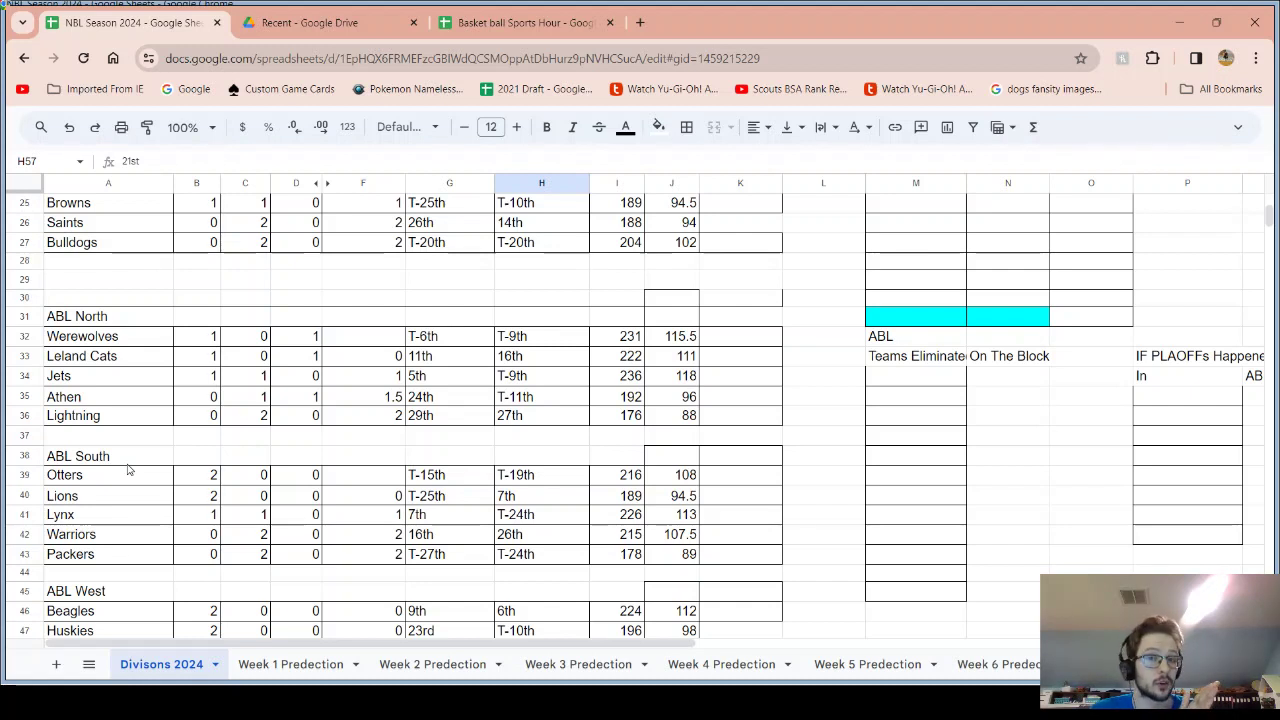
pyautogui.scroll(-1, 128, 470)
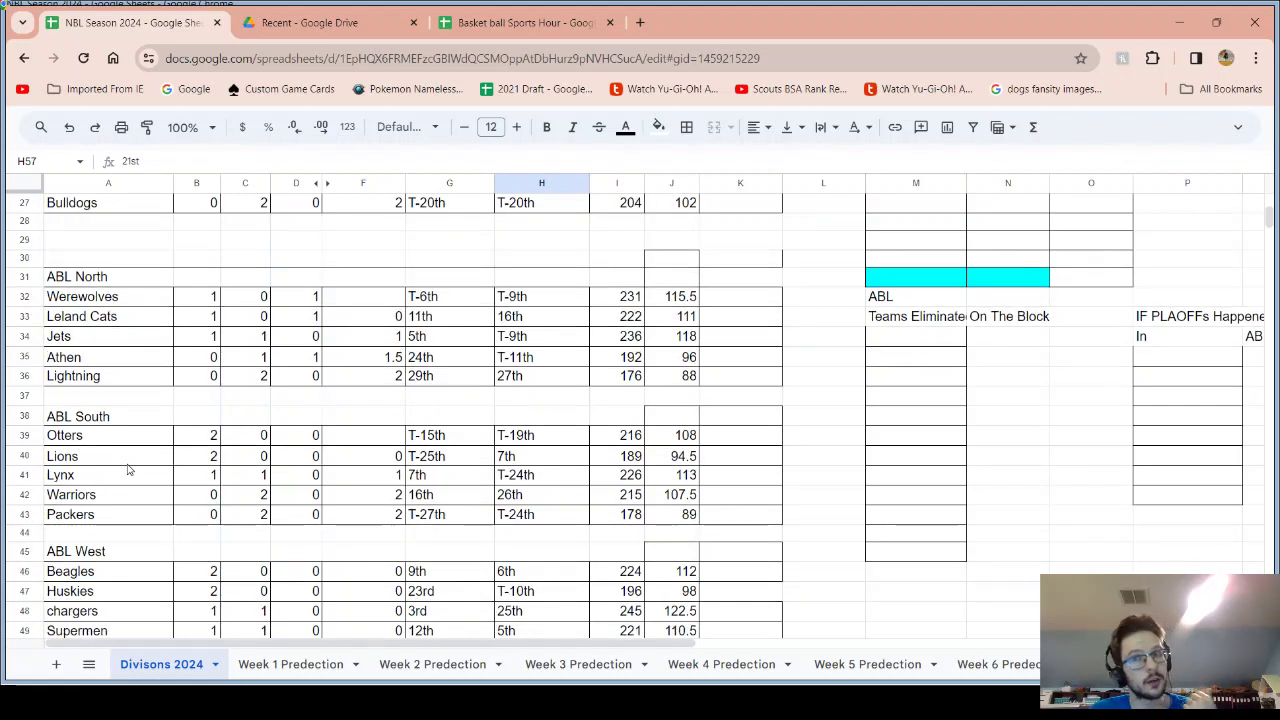
pyautogui.scroll(-3, 128, 470)
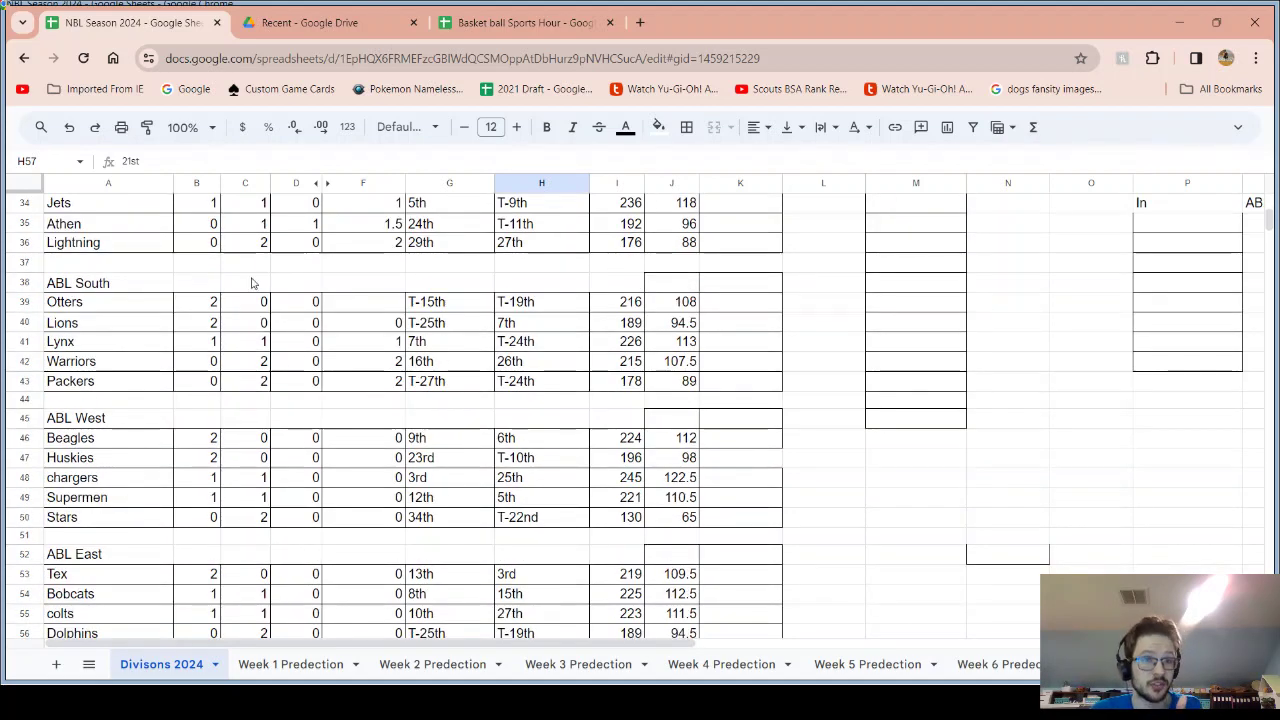
pyautogui.click(486, 22)
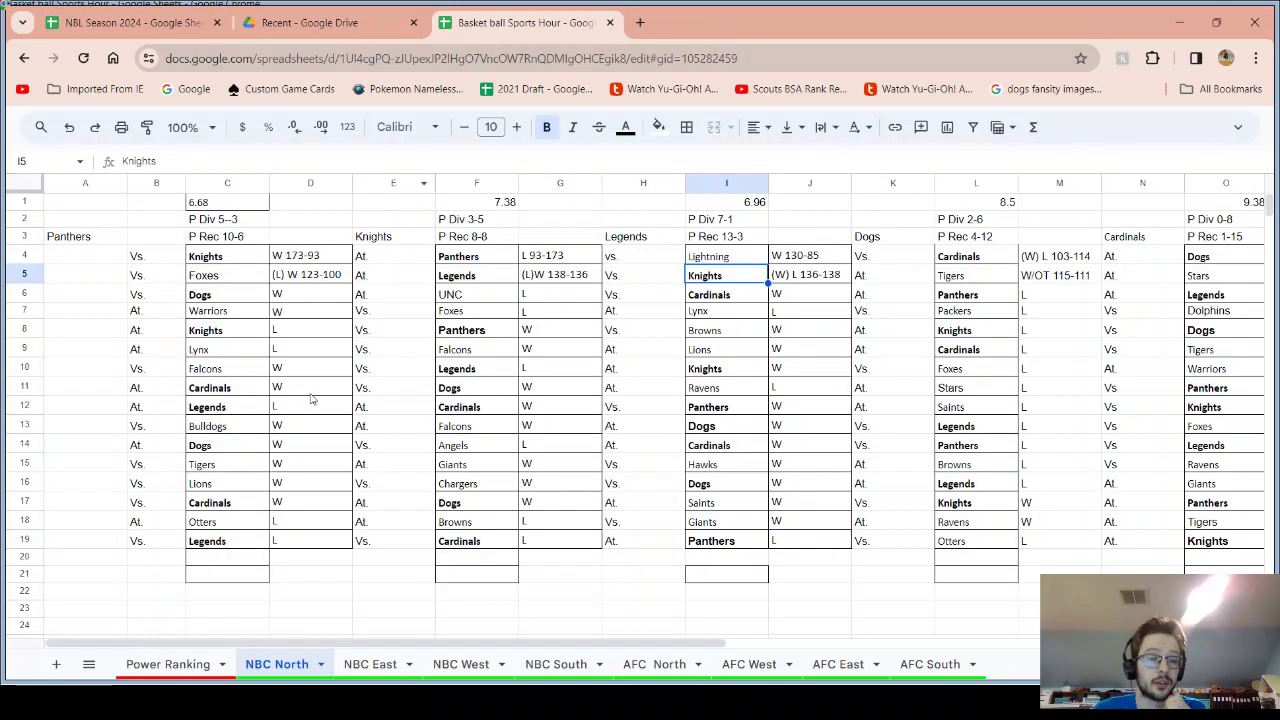
pyautogui.click(113, 14)
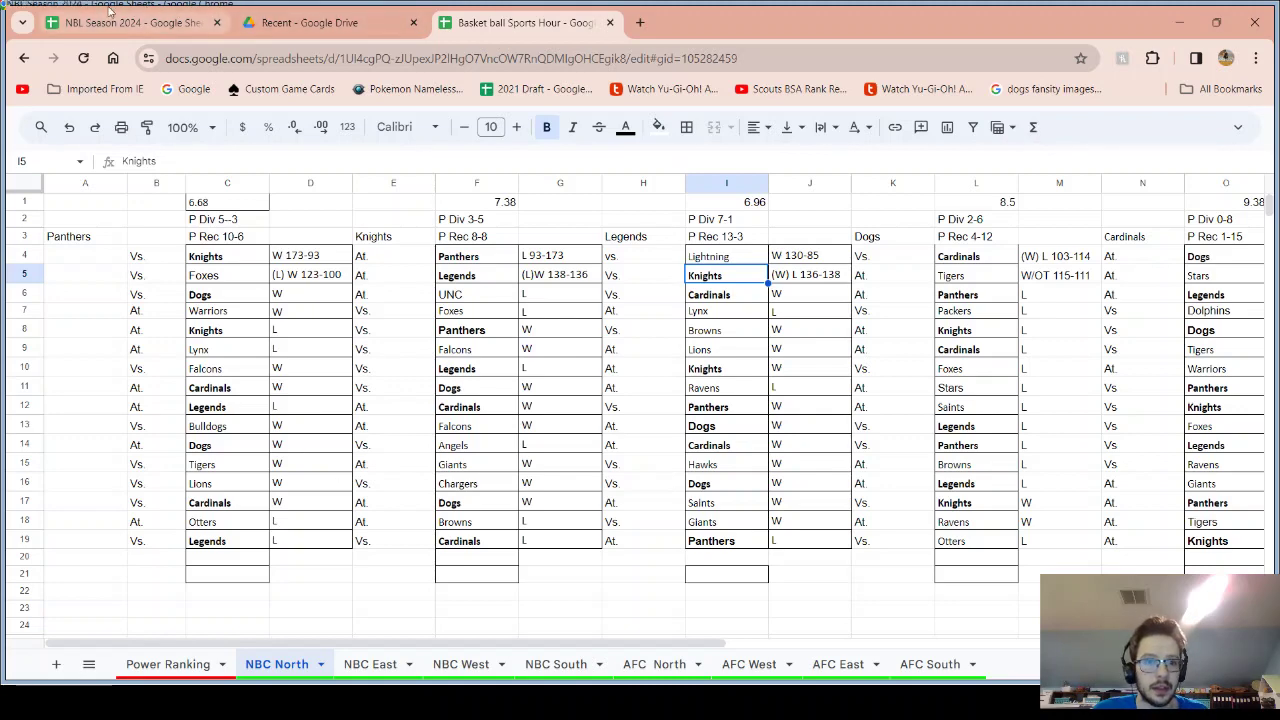
pyautogui.click(549, 665)
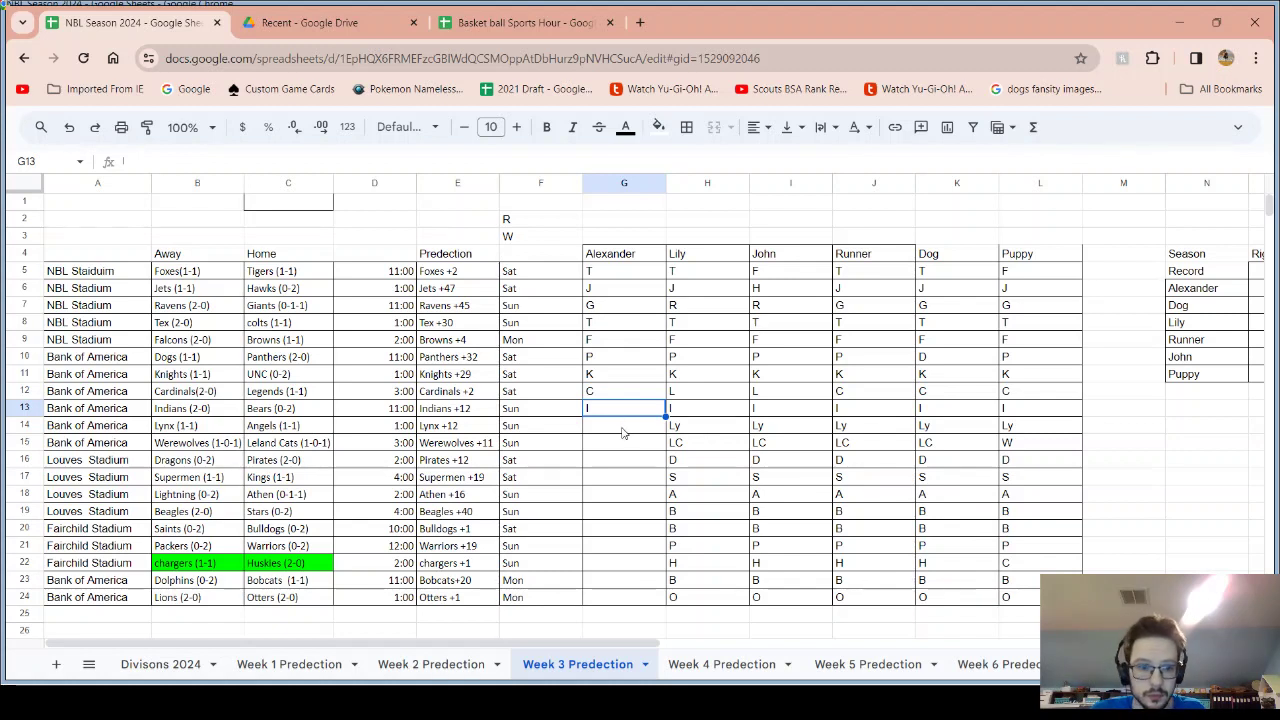
# For the Lynx at Angels game, examine the Lynx's offence and defence ranks on the Divisons 2024 sheet
pyautogui.click(208, 428)
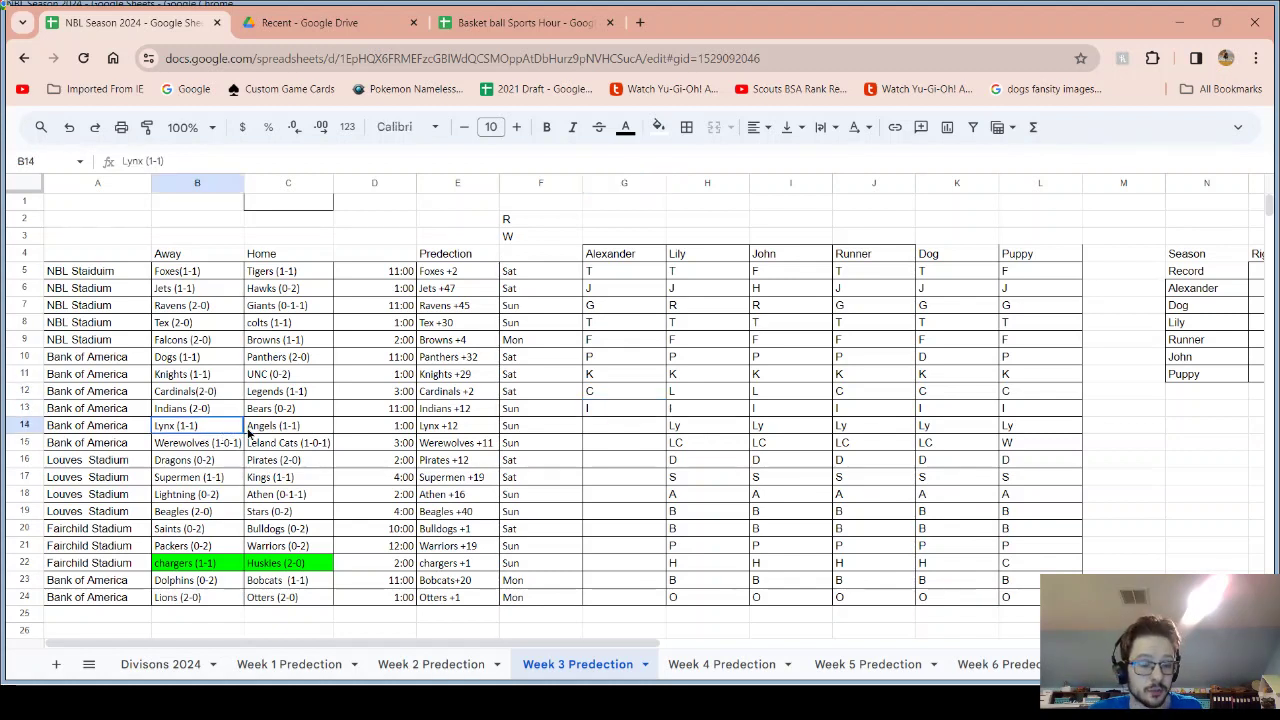
pyautogui.keyDown('shift'); pyautogui.click(248, 430); pyautogui.keyUp('shift')
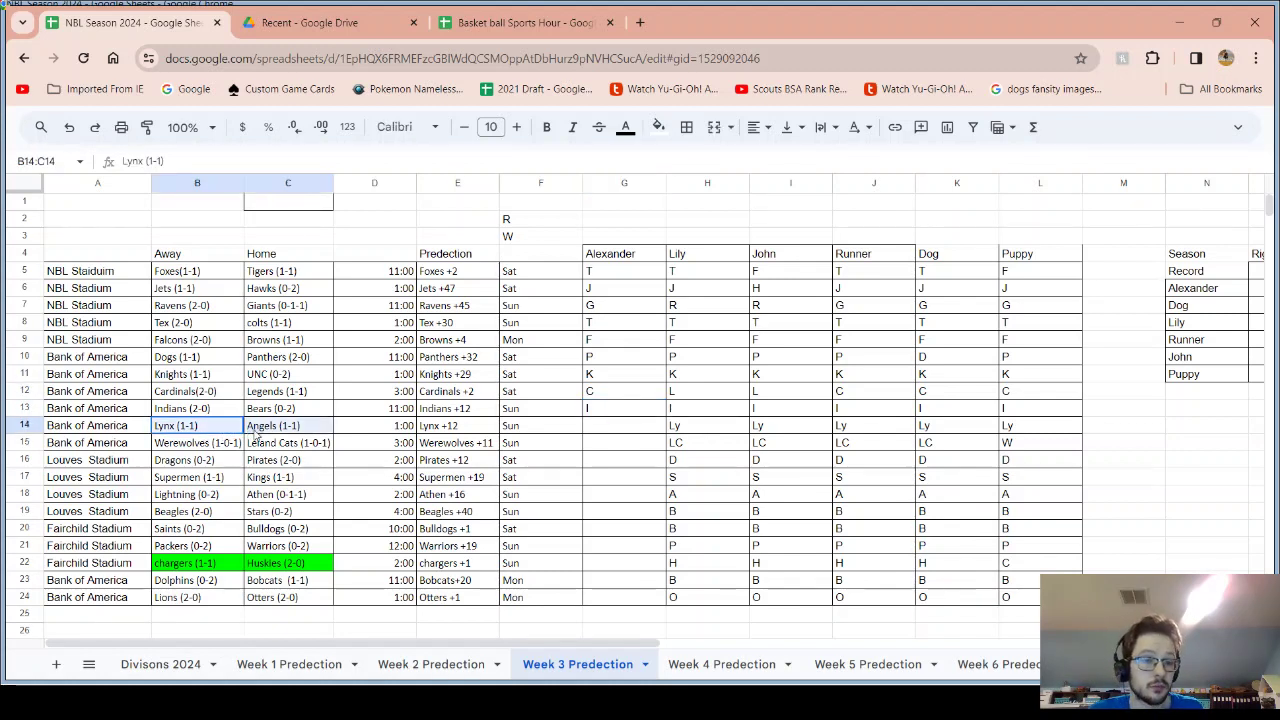
pyautogui.click(208, 430)
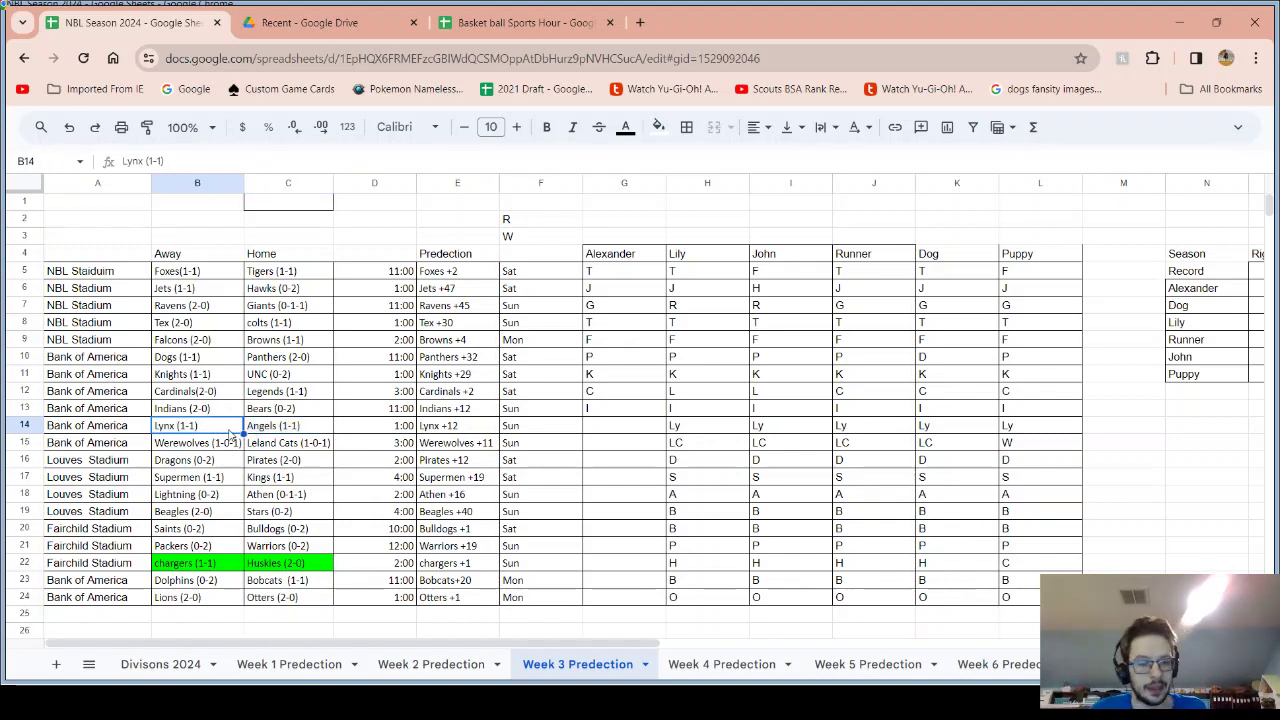
pyautogui.click(255, 432)
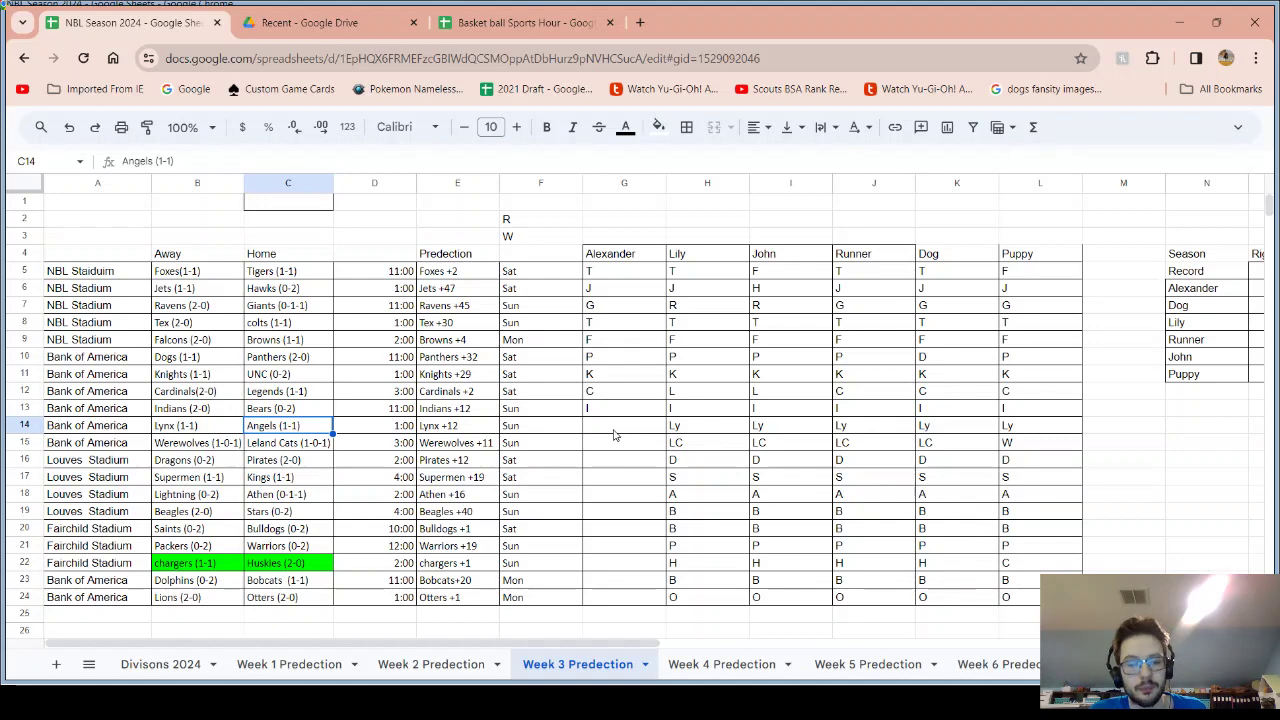
pyautogui.click(160, 664)
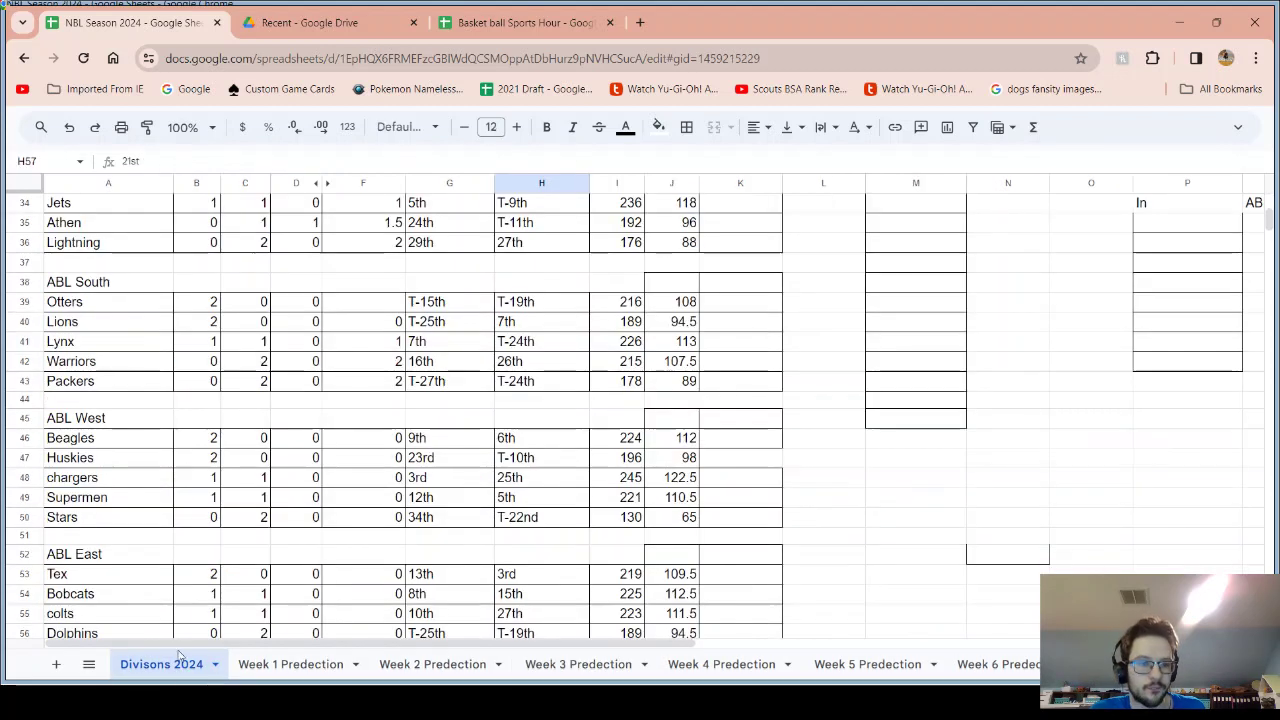
pyautogui.click(111, 346)
pyautogui.click(422, 345)
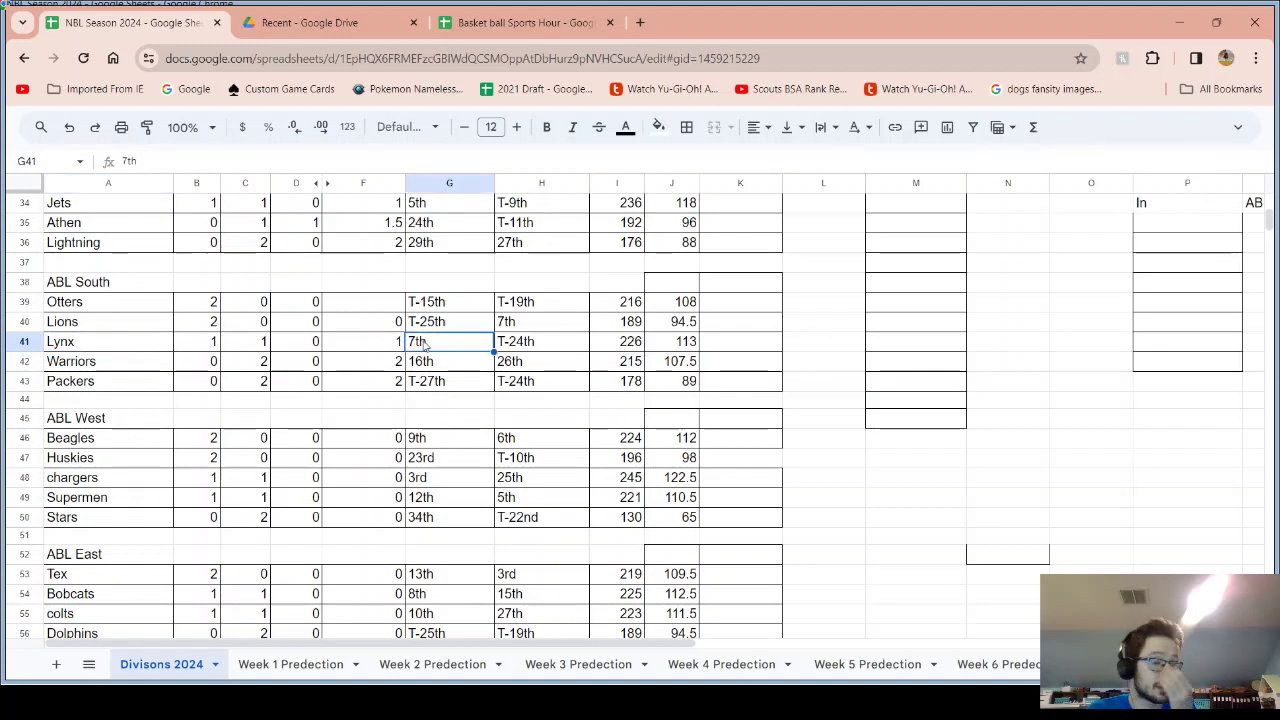
pyautogui.click(506, 346)
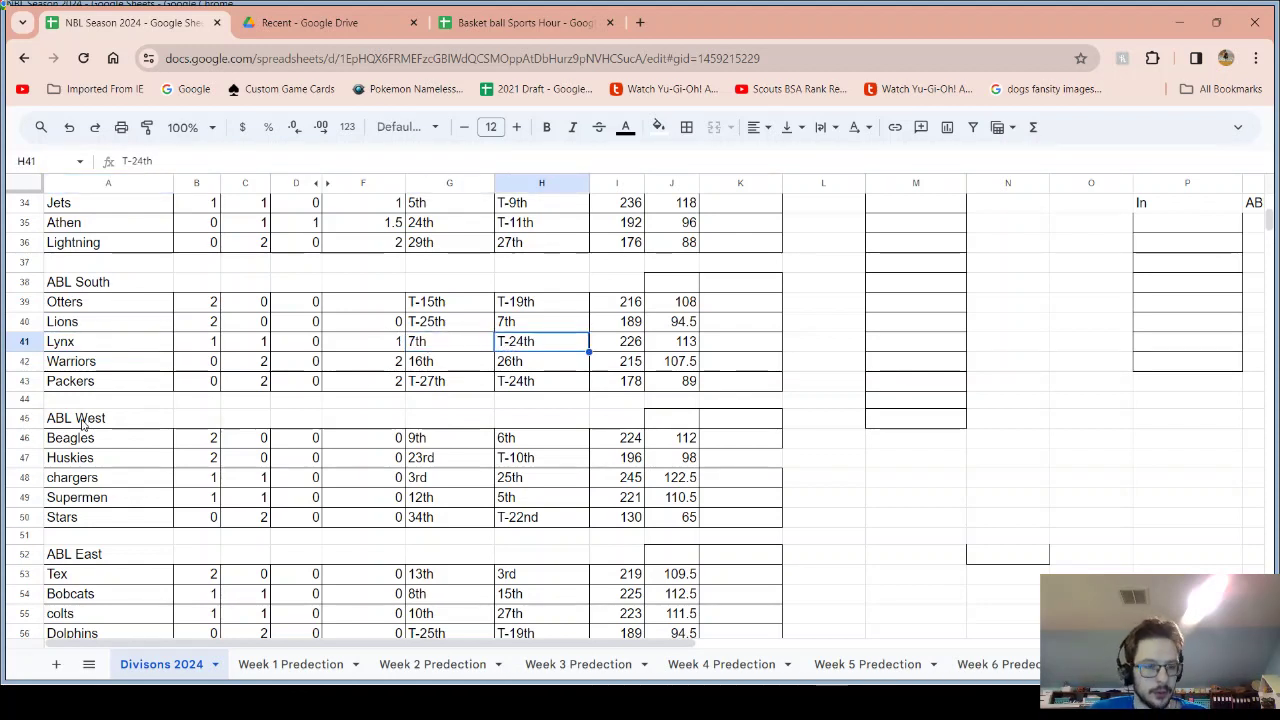
# Check the Angels' ranks on the Divisons 2024 sheet and enter Ly in G14 of Week 3 Predection for the Lynx at Angels game
pyautogui.scroll(6, 88, 398)
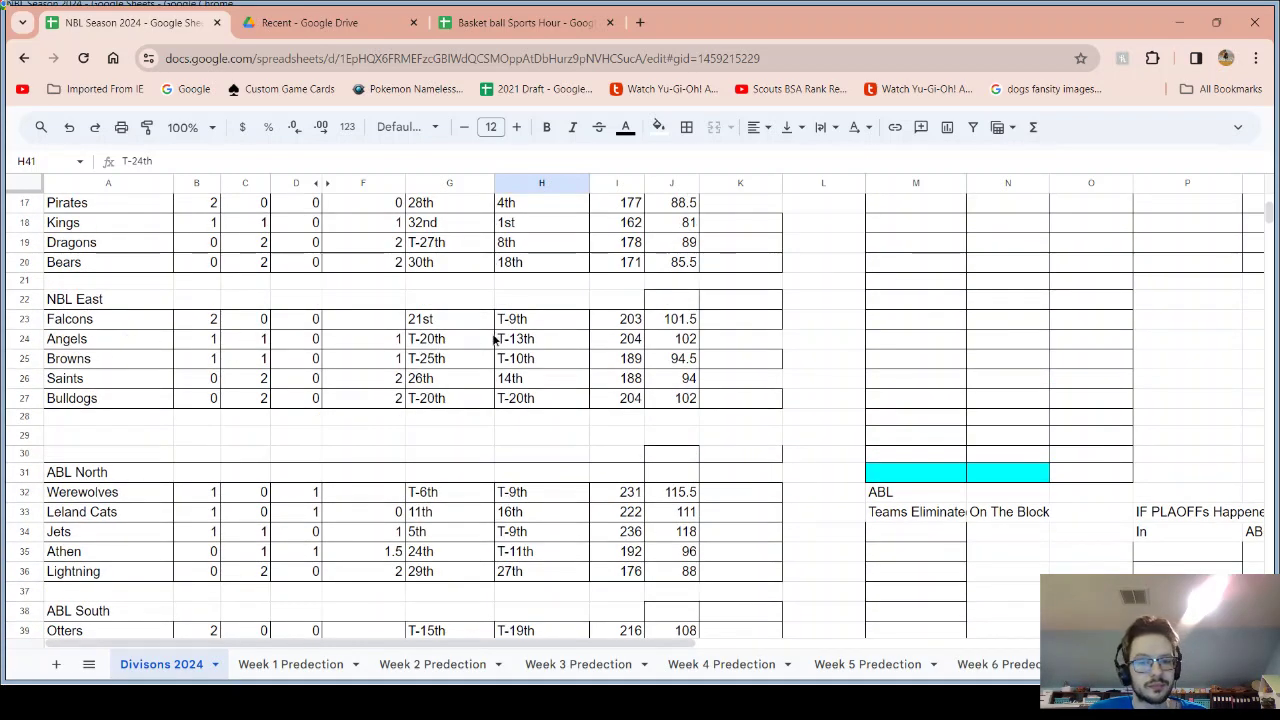
pyautogui.moveTo(490, 340); pyautogui.dragTo(503, 340)
pyautogui.click(525, 22)
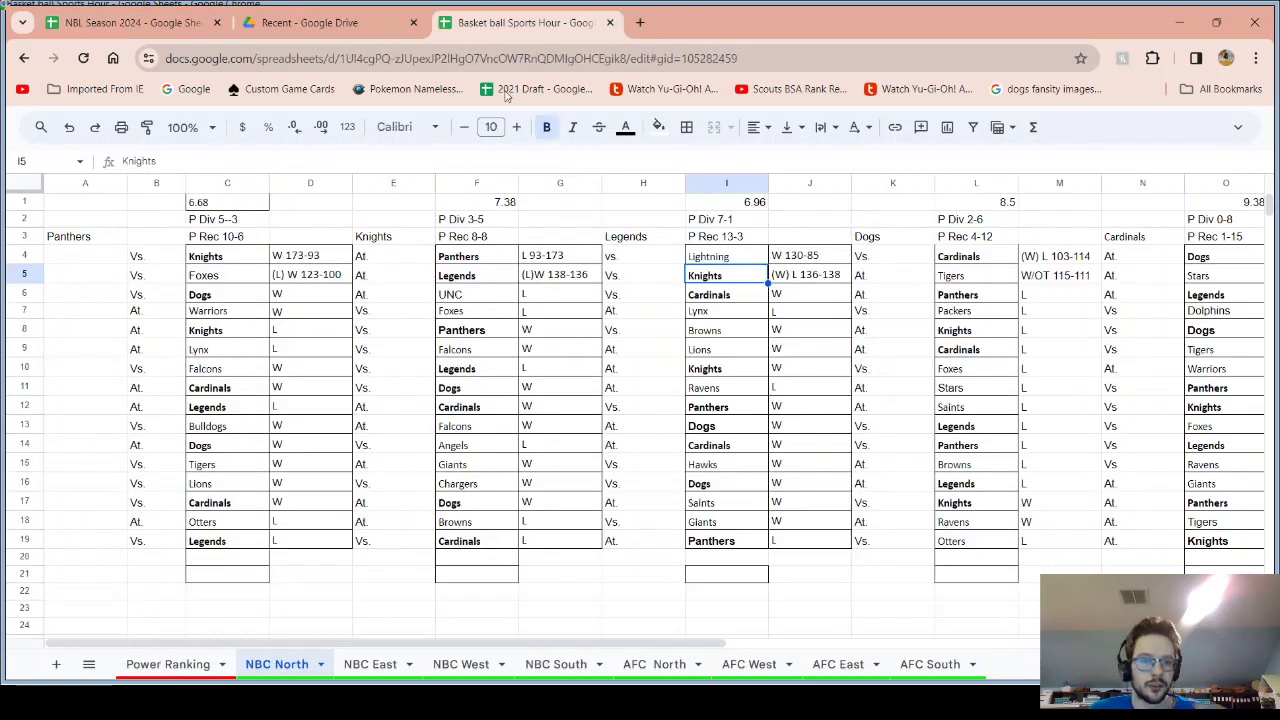
pyautogui.click(207, 12)
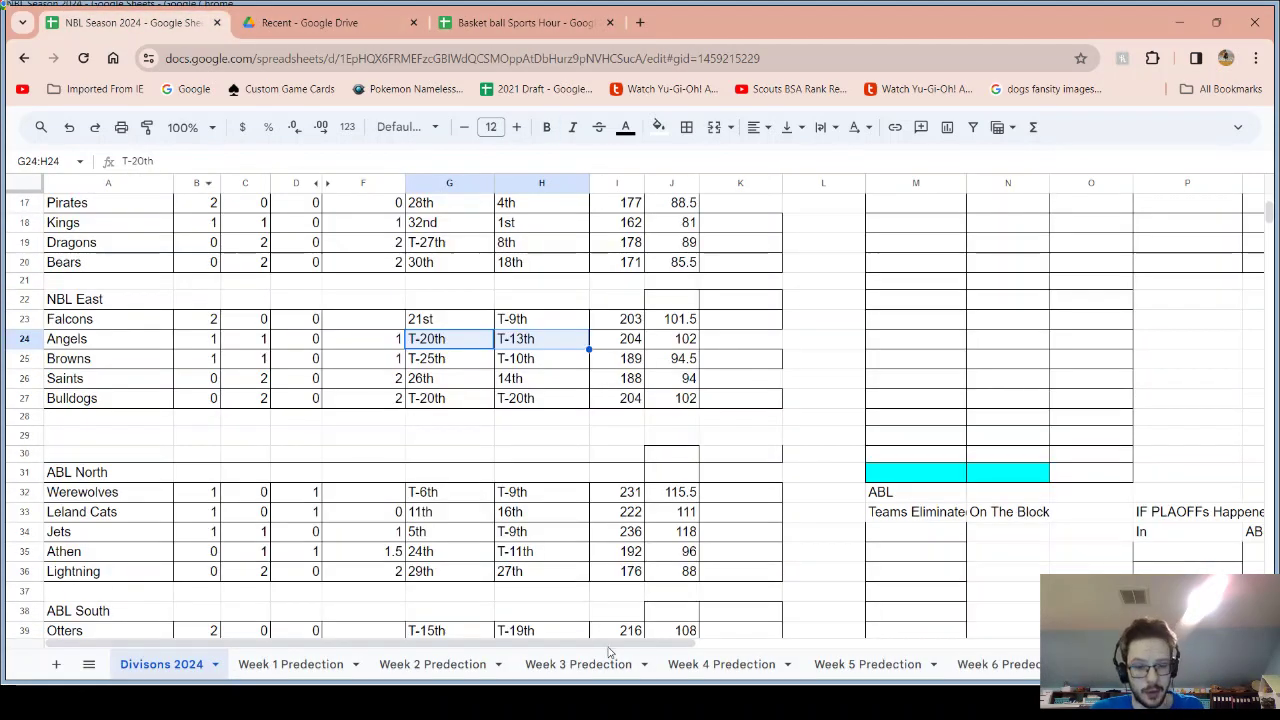
pyautogui.click(578, 664)
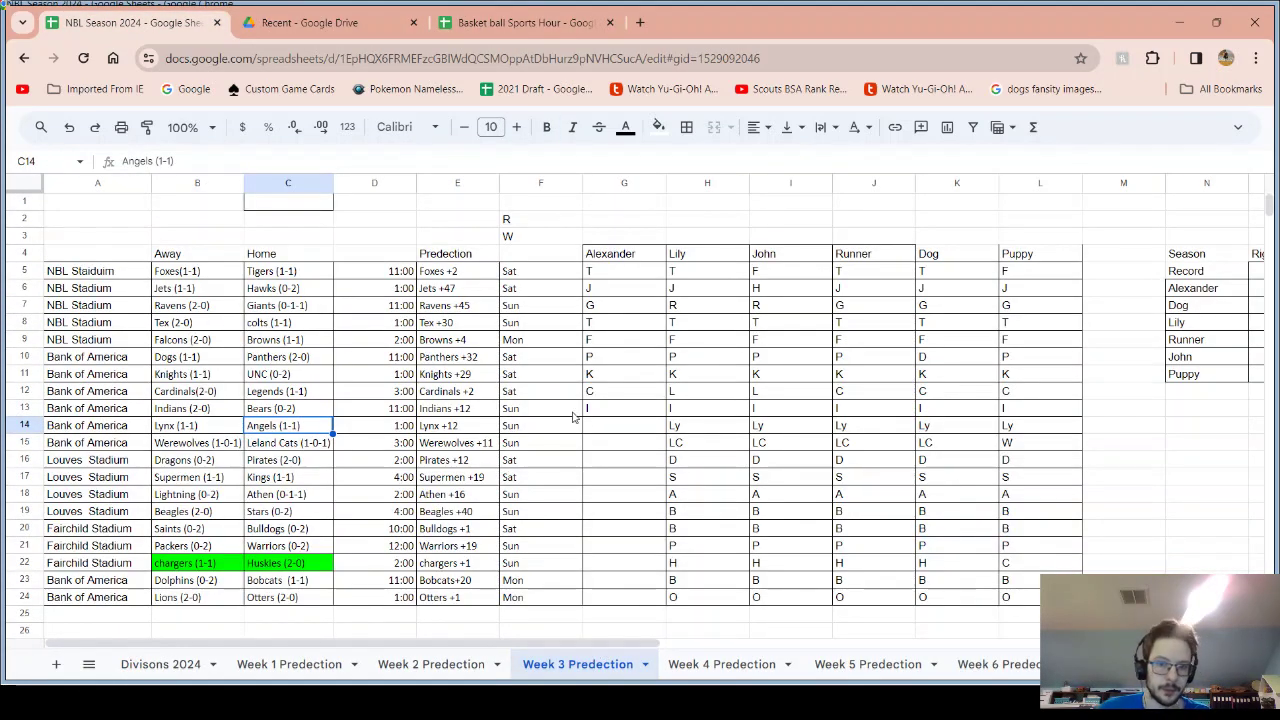
pyautogui.click(618, 430)
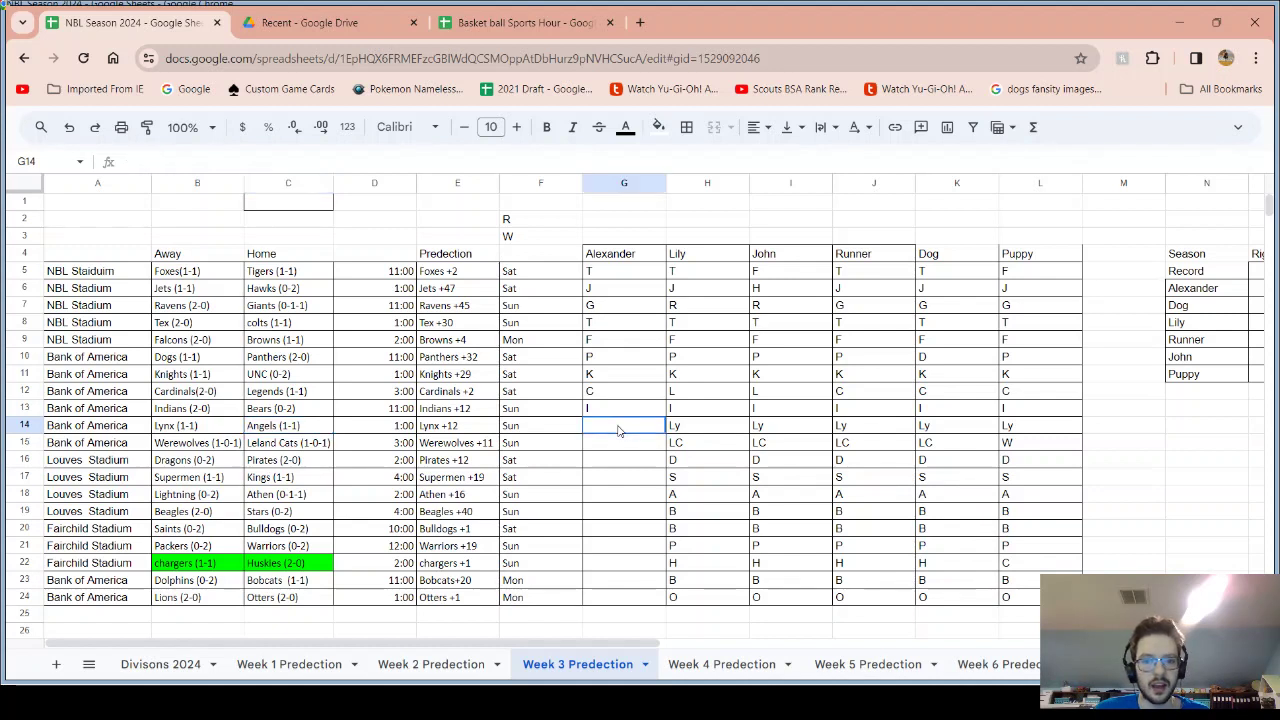
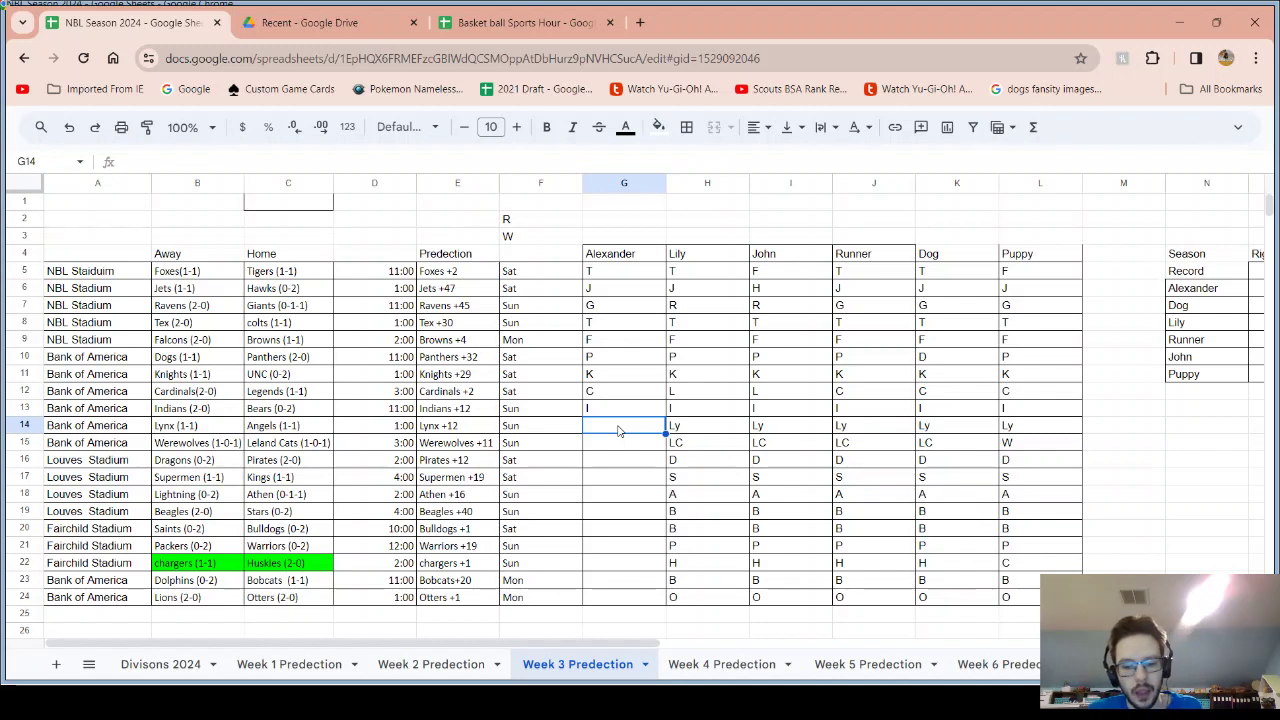
pyautogui.write('Ly')
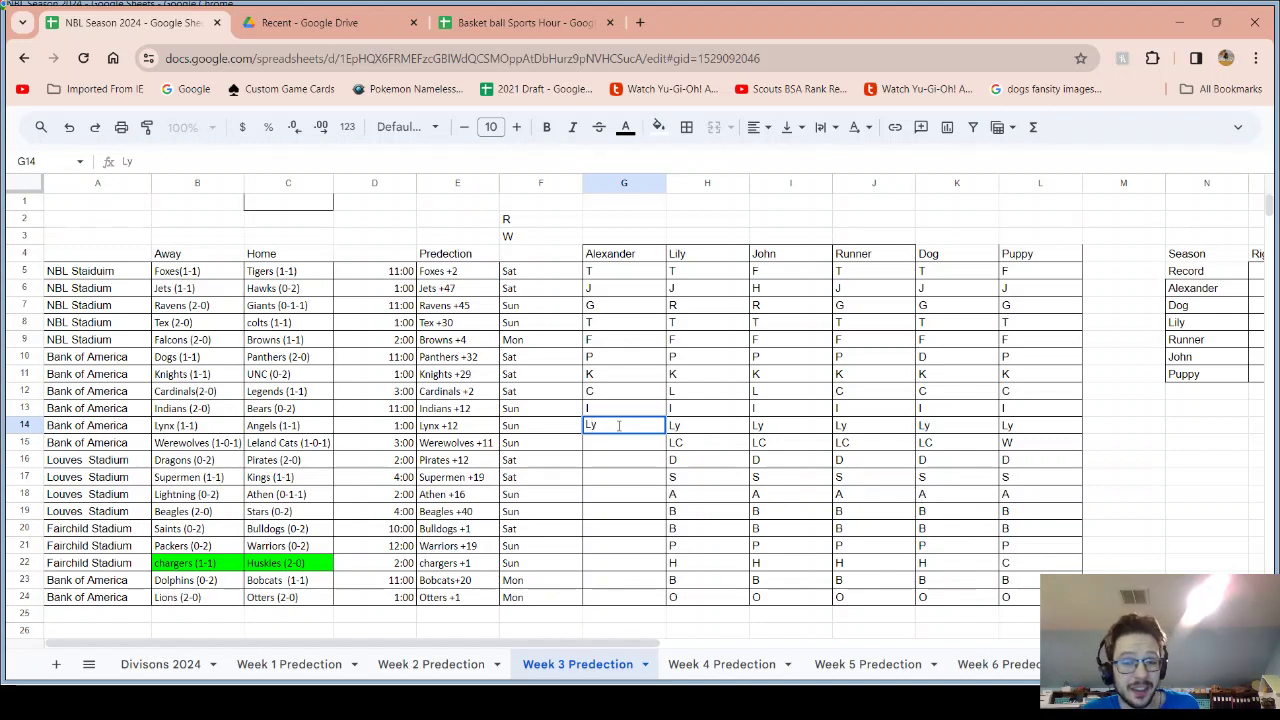
pyautogui.press('Return')
pyautogui.click(612, 428)
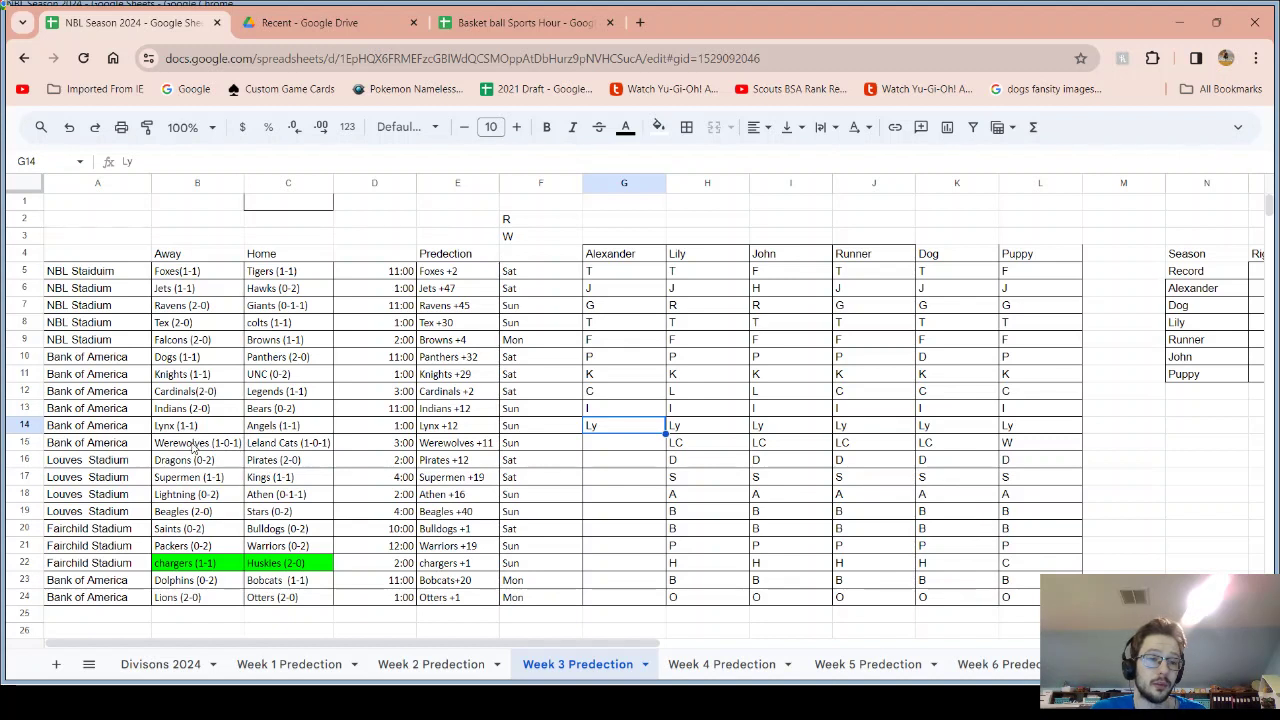
# Enter LC in G15 as the pick for the Werewolves at Leland Cats game
pyautogui.moveTo(221, 447); pyautogui.dragTo(293, 447)
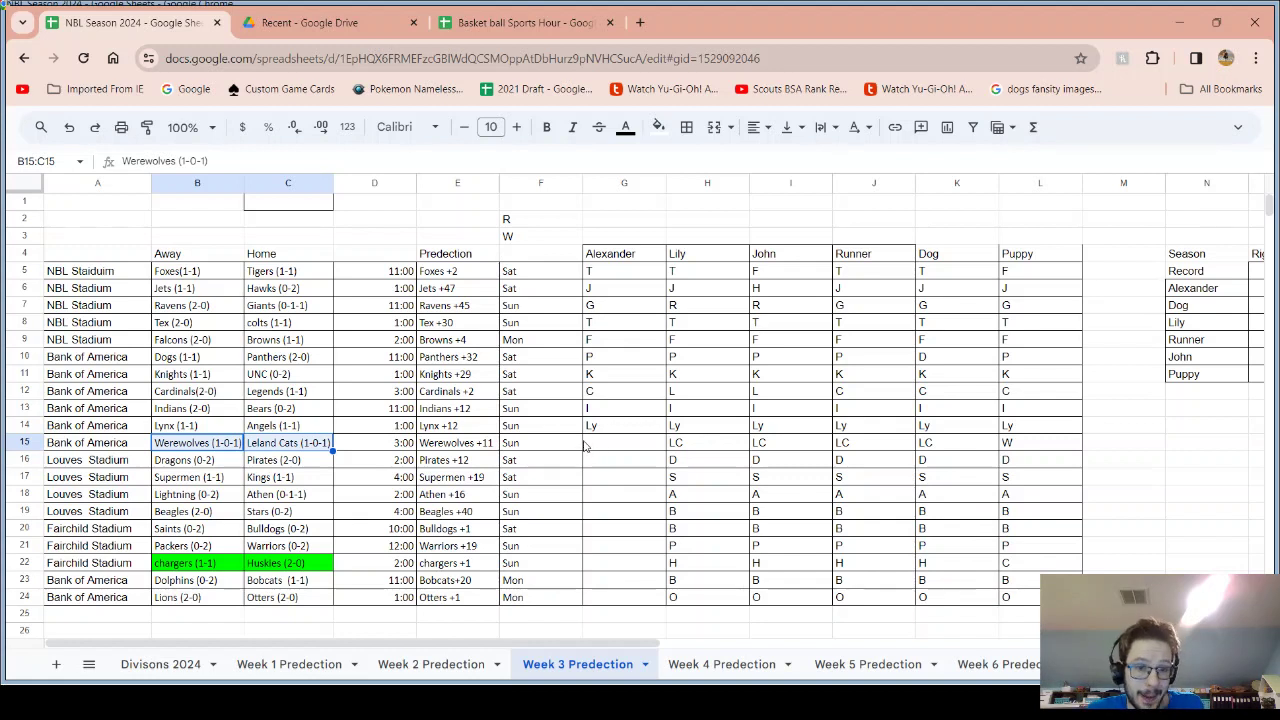
pyautogui.click(464, 448)
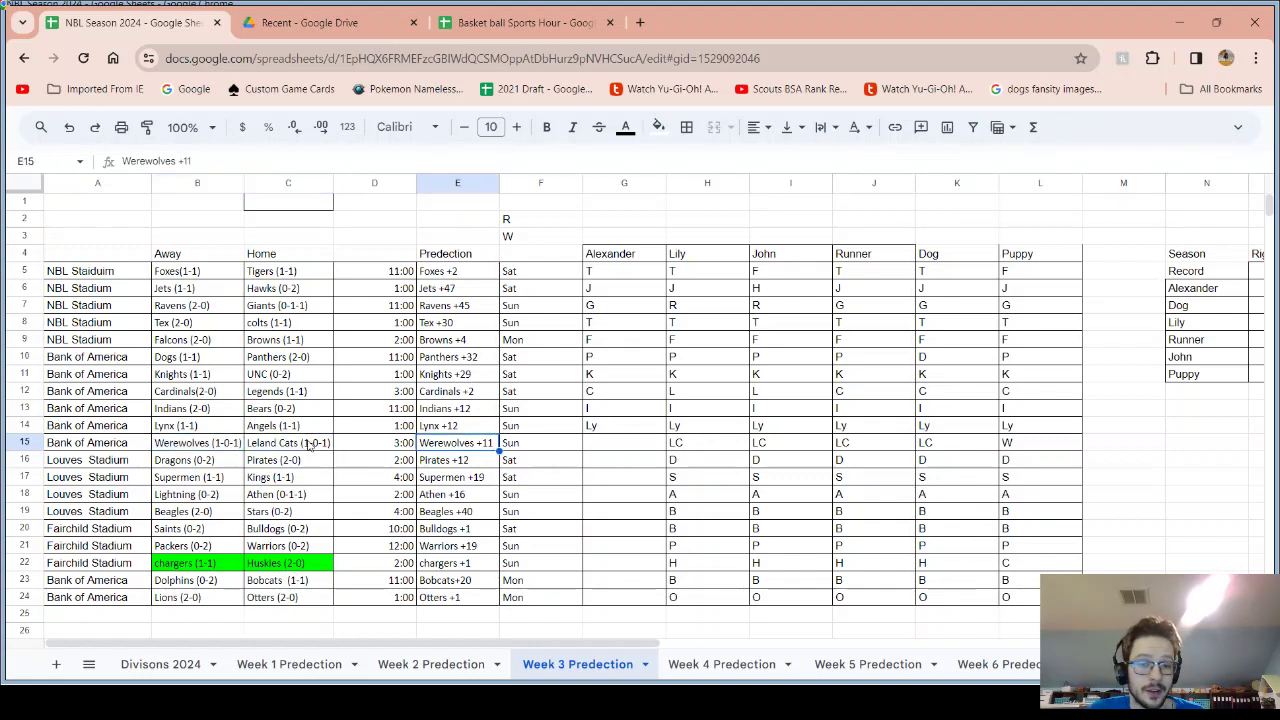
pyautogui.click(617, 449)
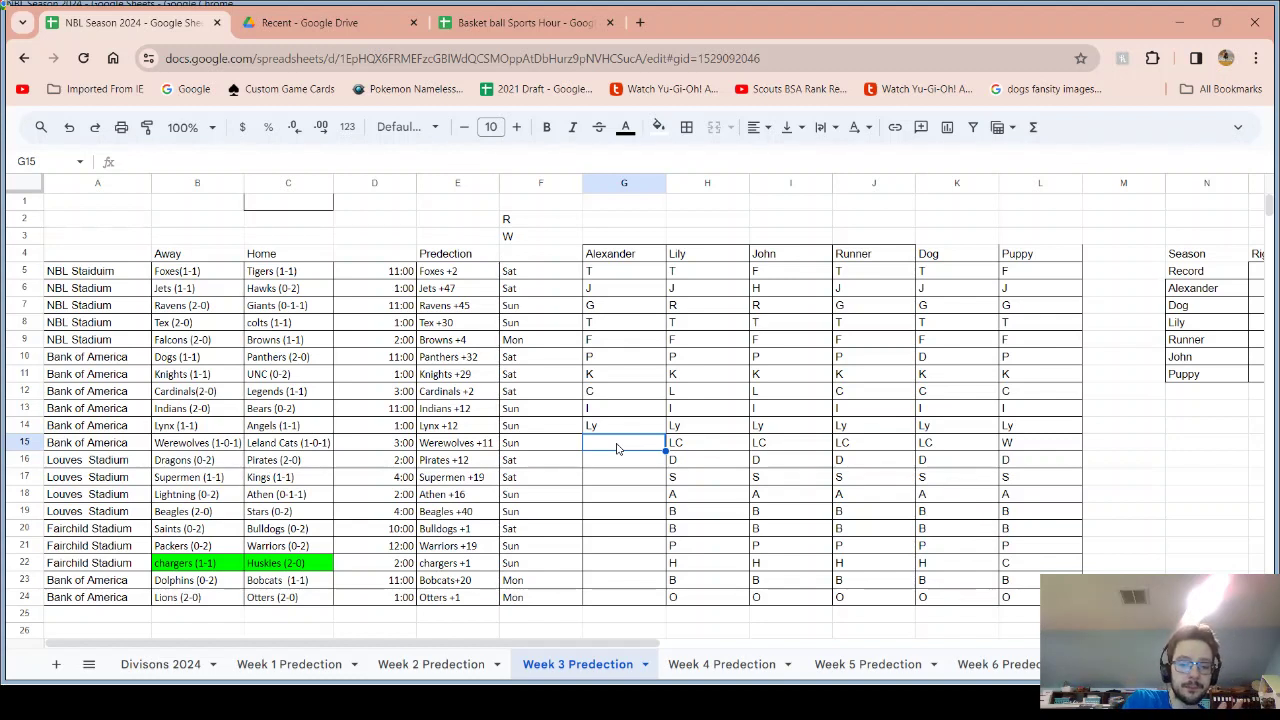
pyautogui.write('lC')
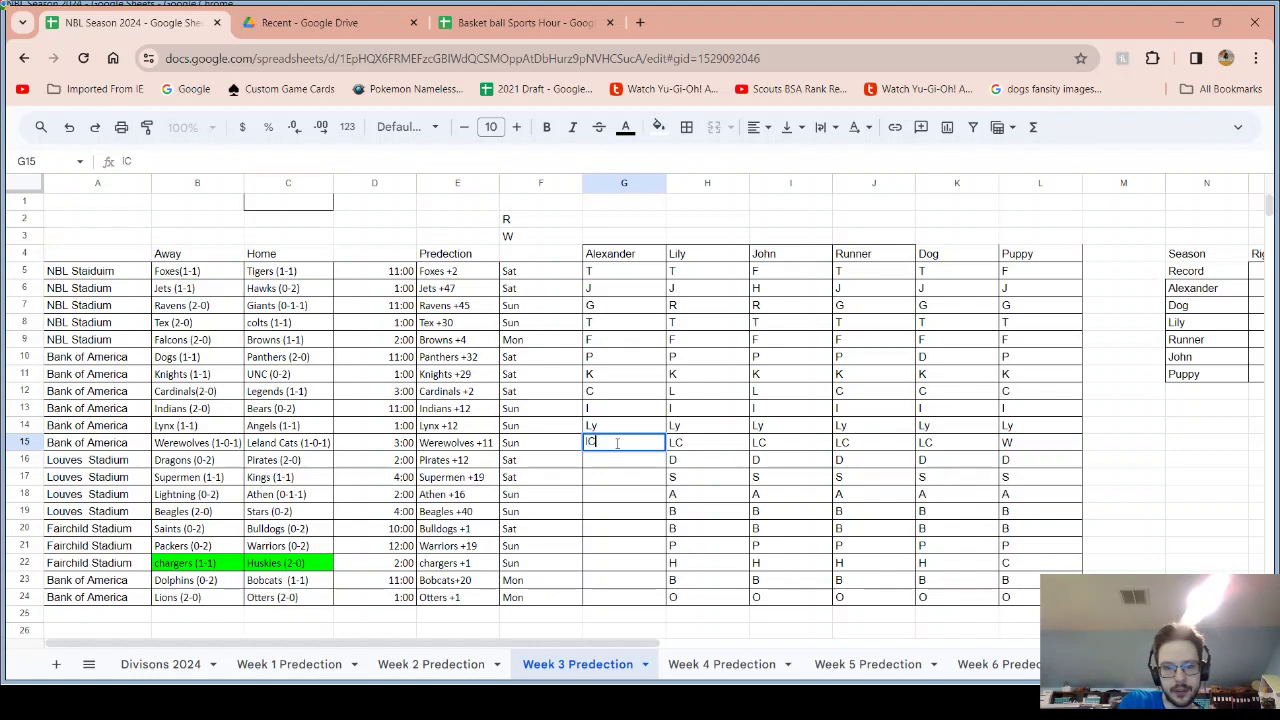
pyautogui.press('BackSpace')
pyautogui.press('BackSpace')
pyautogui.write('L')
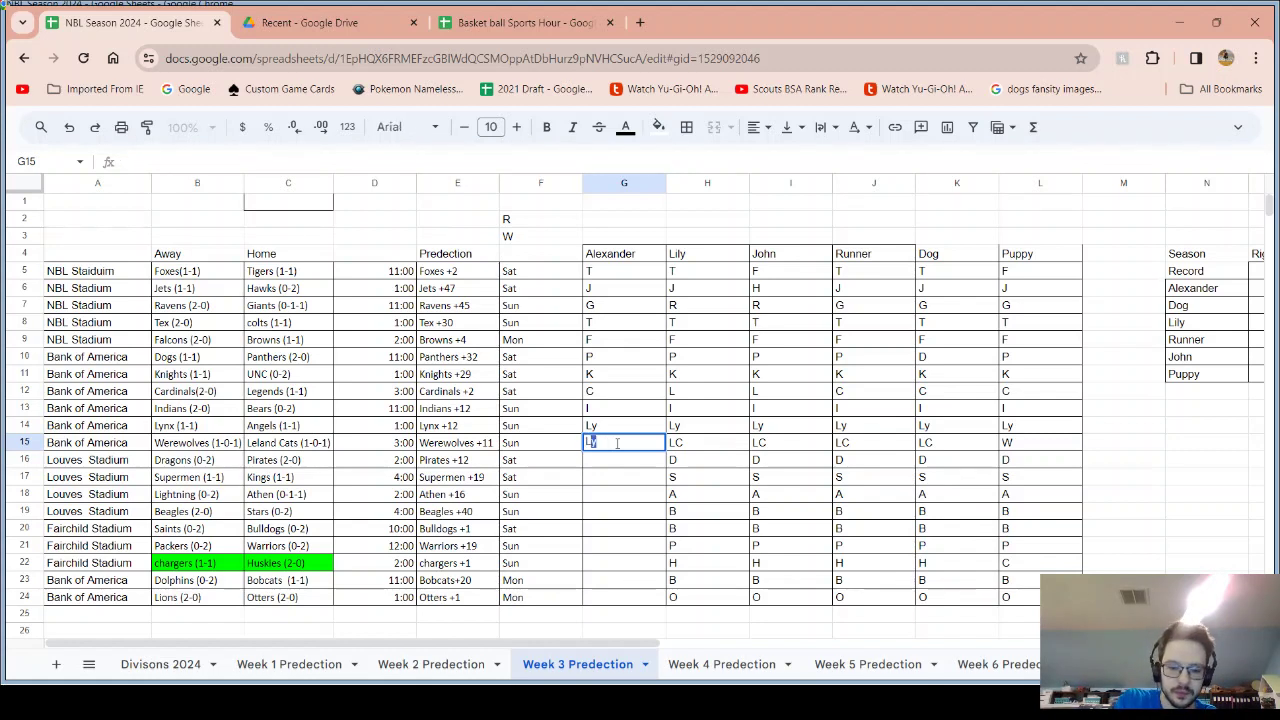
pyautogui.write('C')
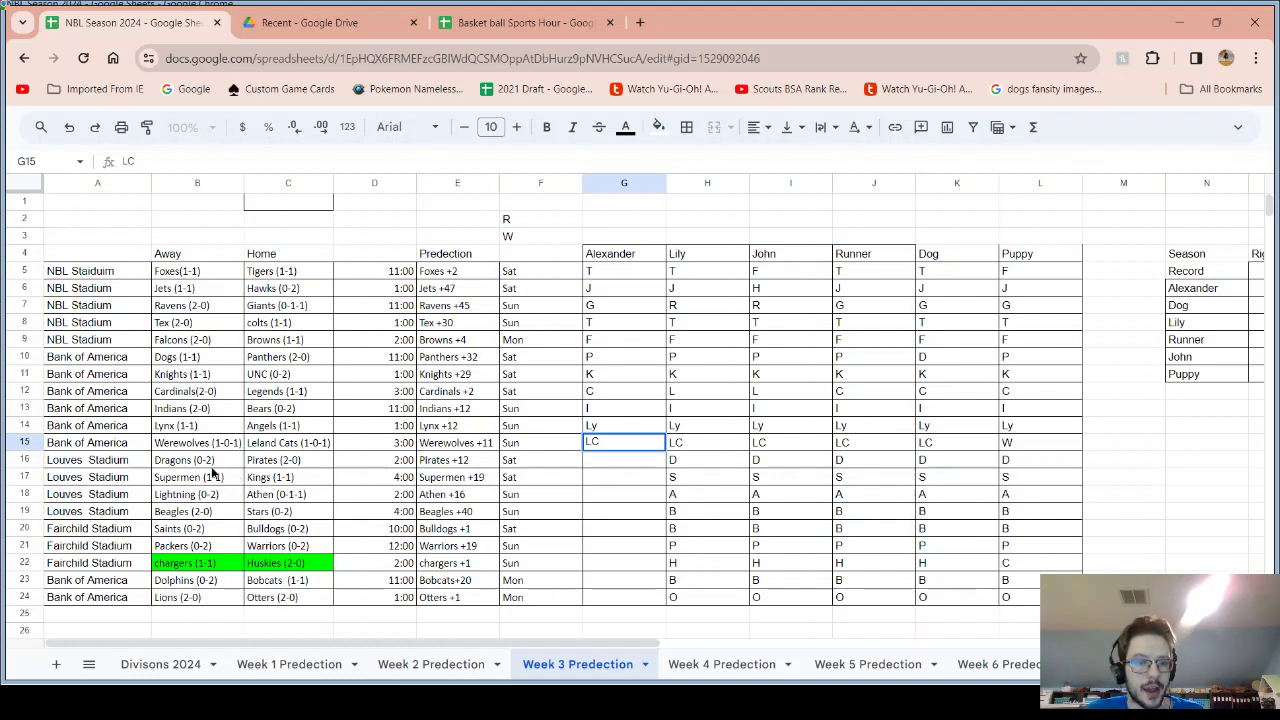
# Enter P in G16 as the pick for the Dragons at Pirates game
pyautogui.moveTo(214, 462); pyautogui.dragTo(260, 461)
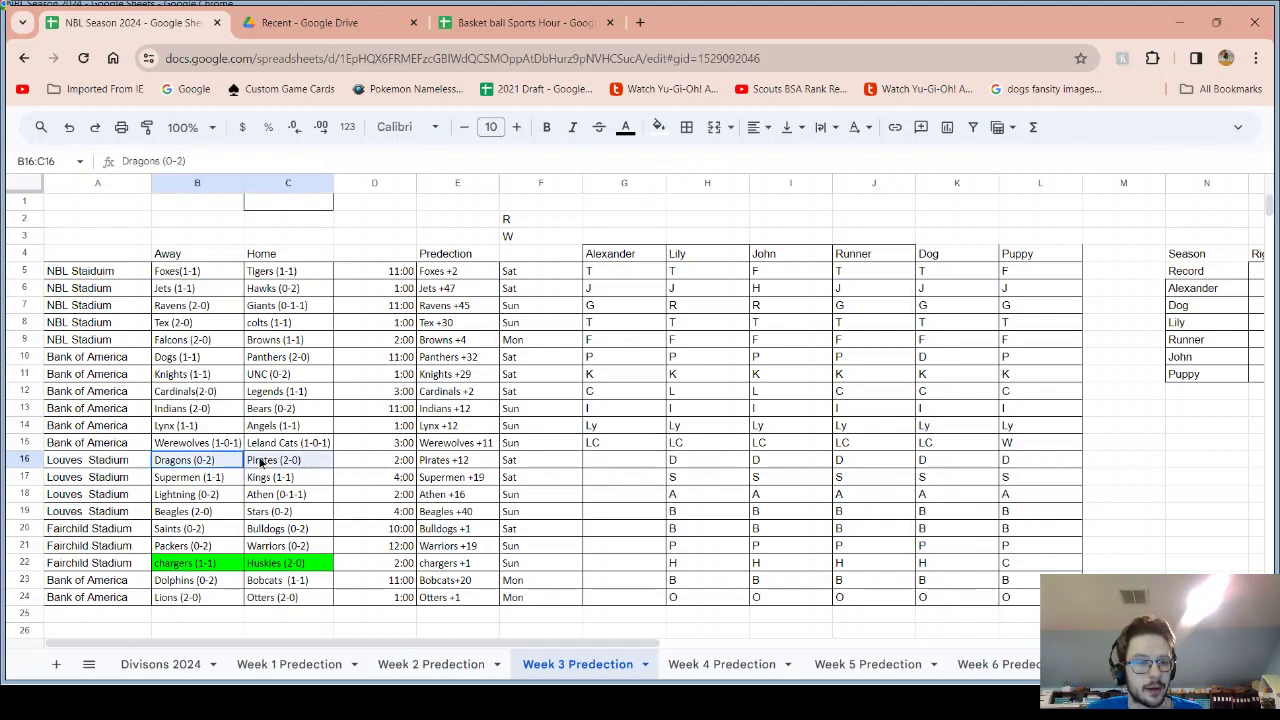
pyautogui.click(639, 461)
pyautogui.write('P')
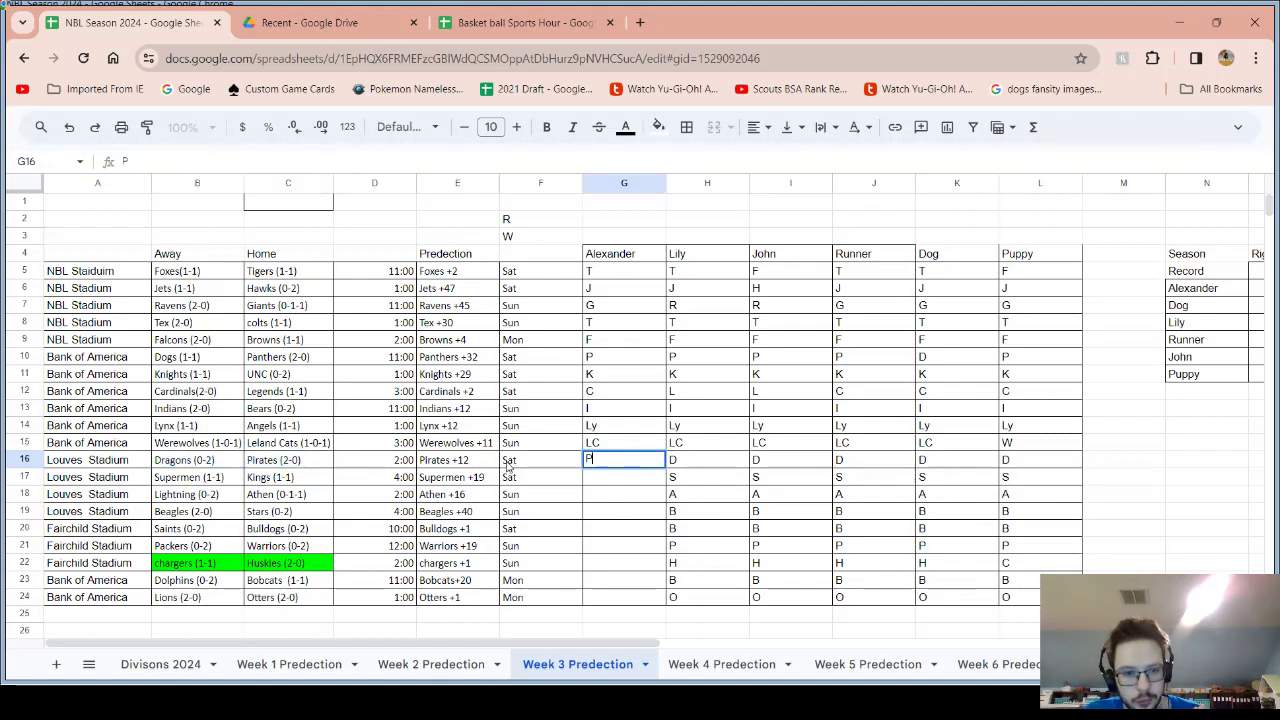
# Compare the ranks and points of the Dragons and Pirates on the Divisons 2024 sheet and return to the Week 3 Predection sheet
pyautogui.click(168, 669)
pyautogui.scroll(4, 186, 476)
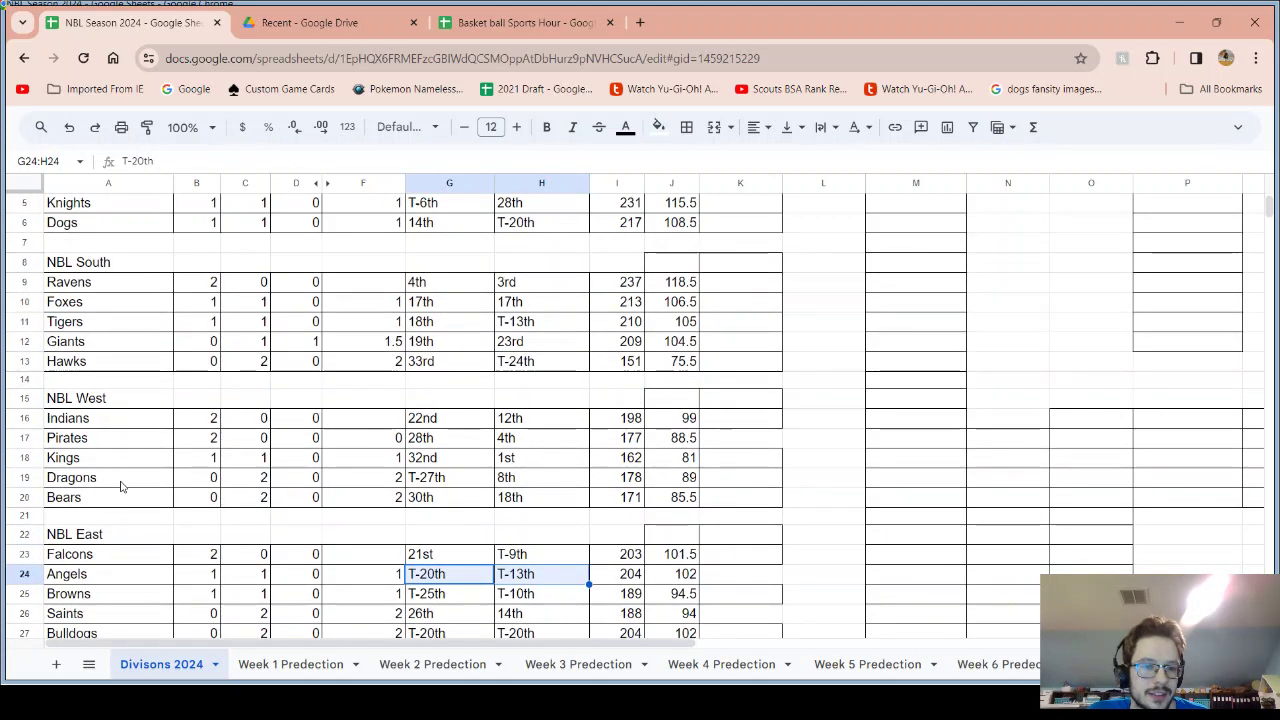
pyautogui.click(521, 472)
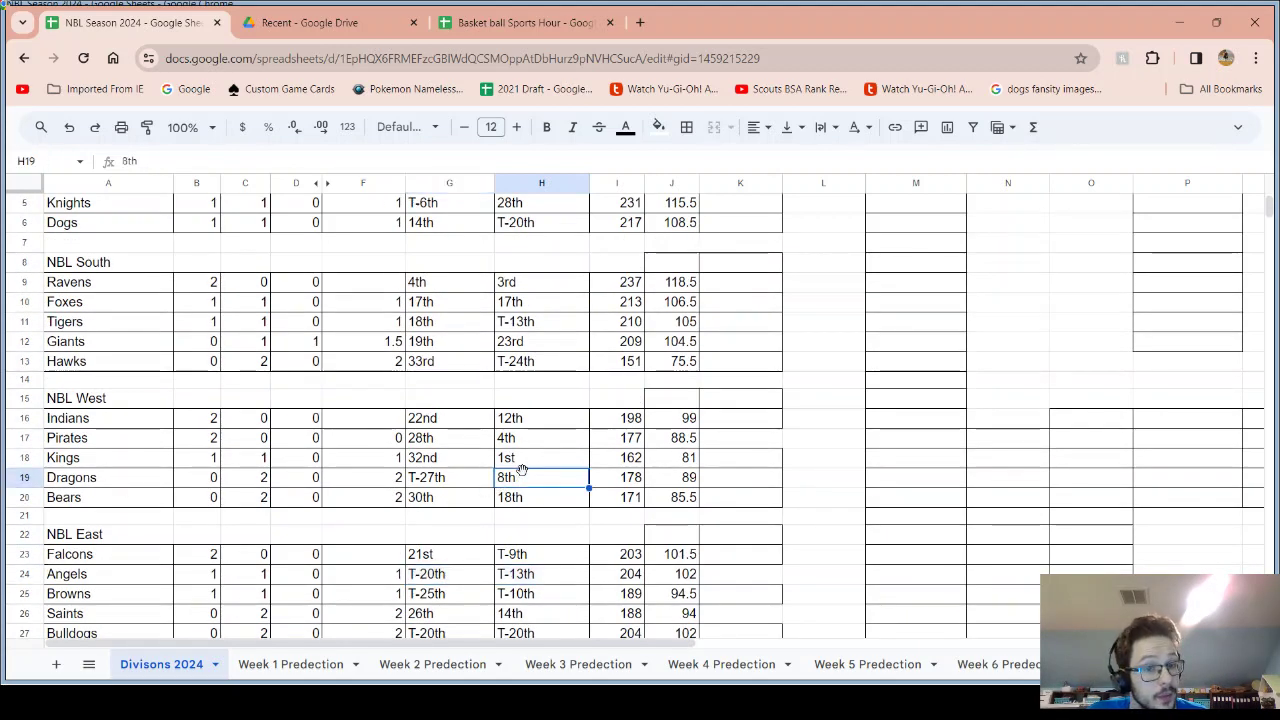
pyautogui.click(452, 484)
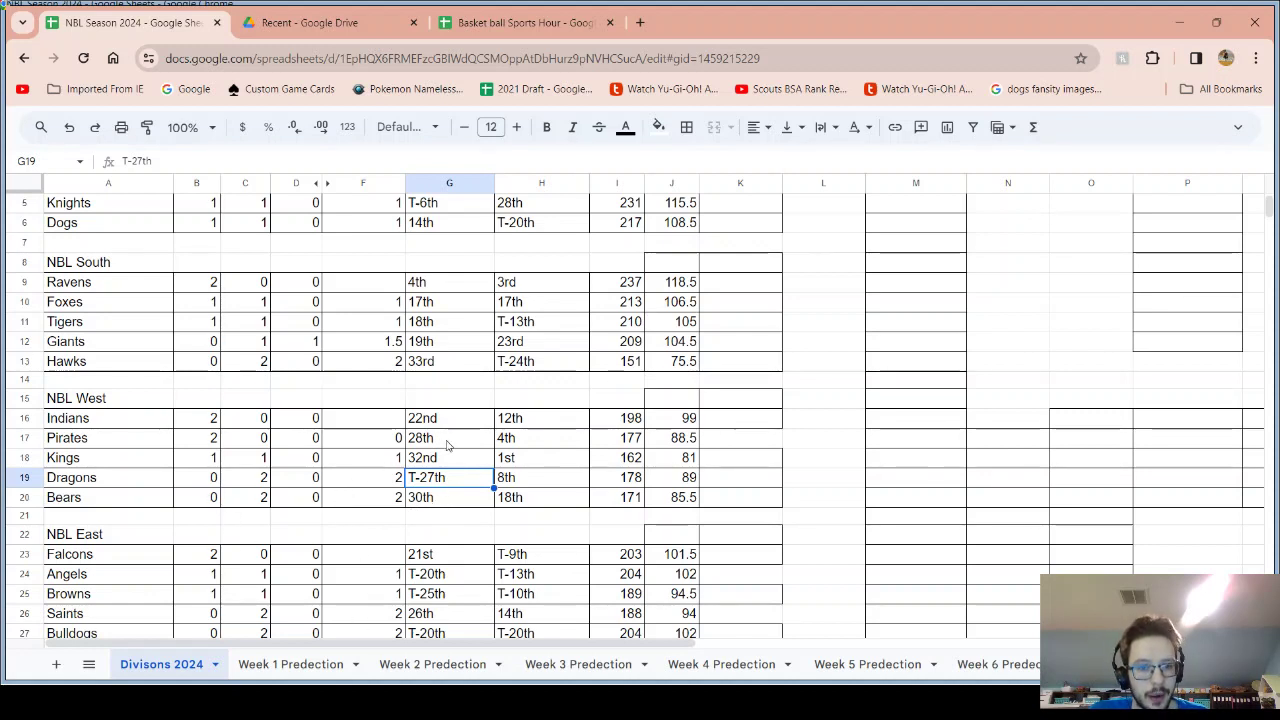
pyautogui.moveTo(447, 440); pyautogui.dragTo(517, 441)
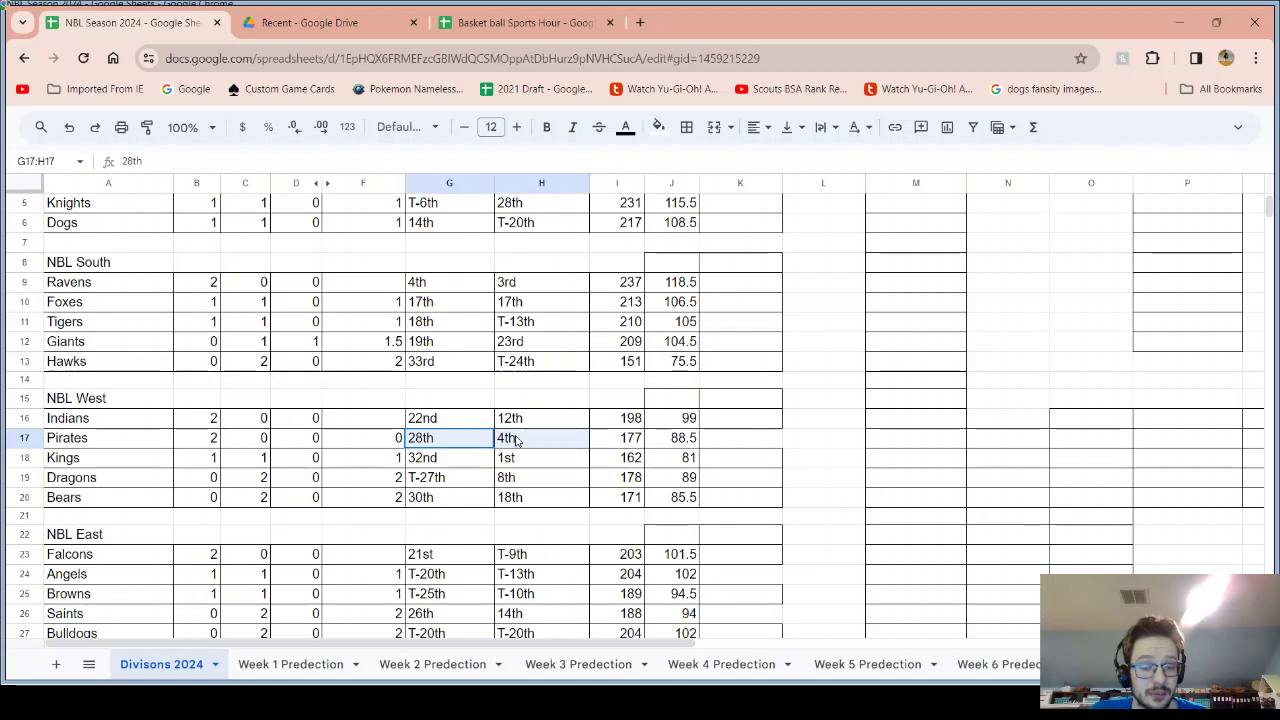
pyautogui.click(512, 440)
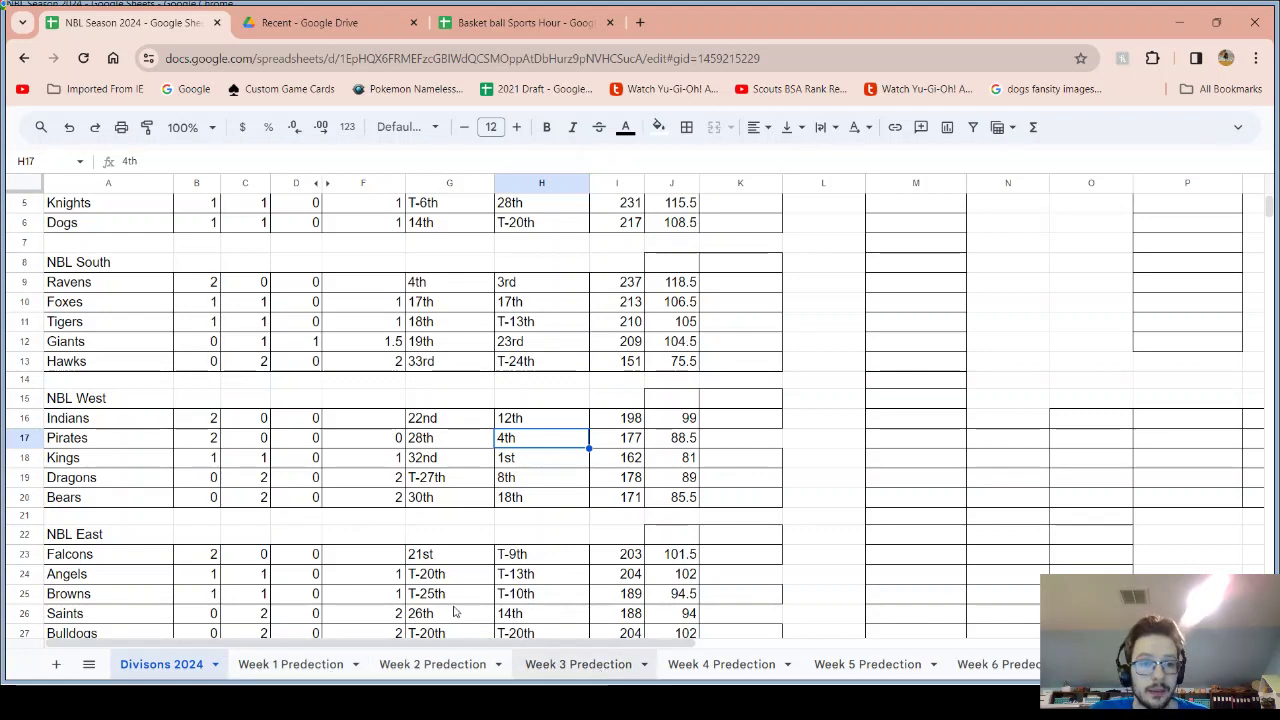
pyautogui.click(146, 442)
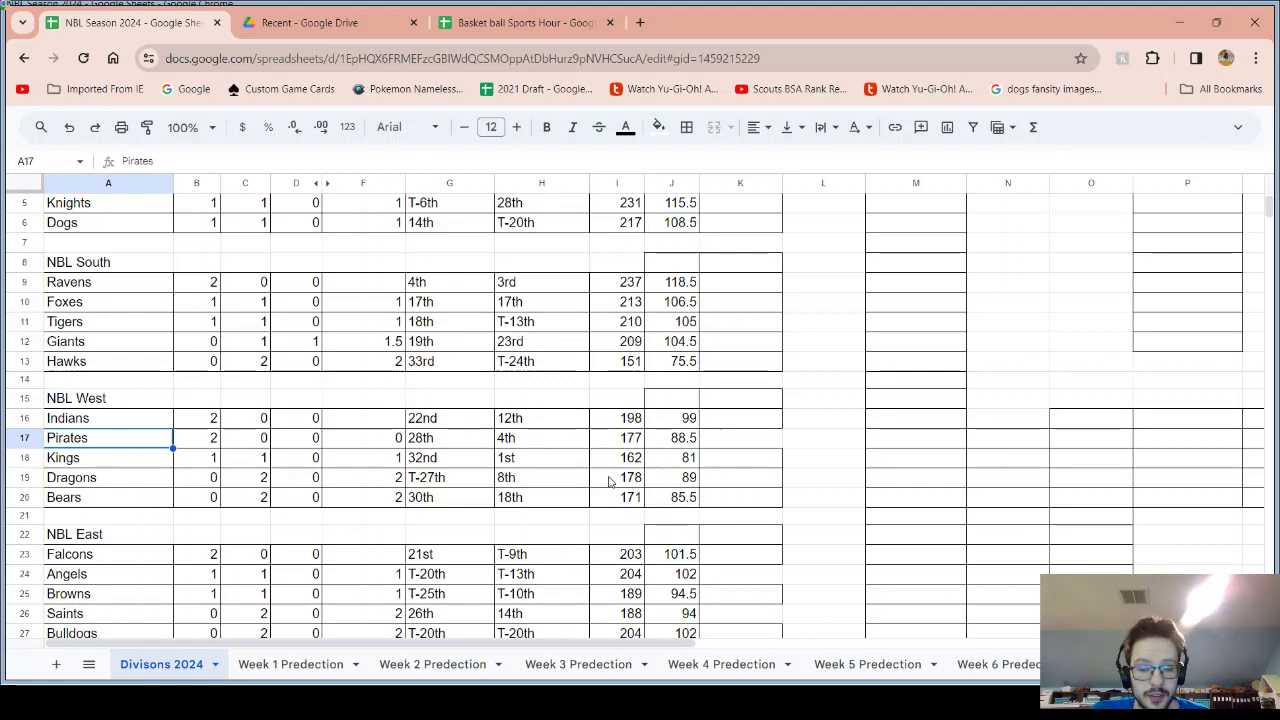
pyautogui.moveTo(614, 478); pyautogui.dragTo(158, 485)
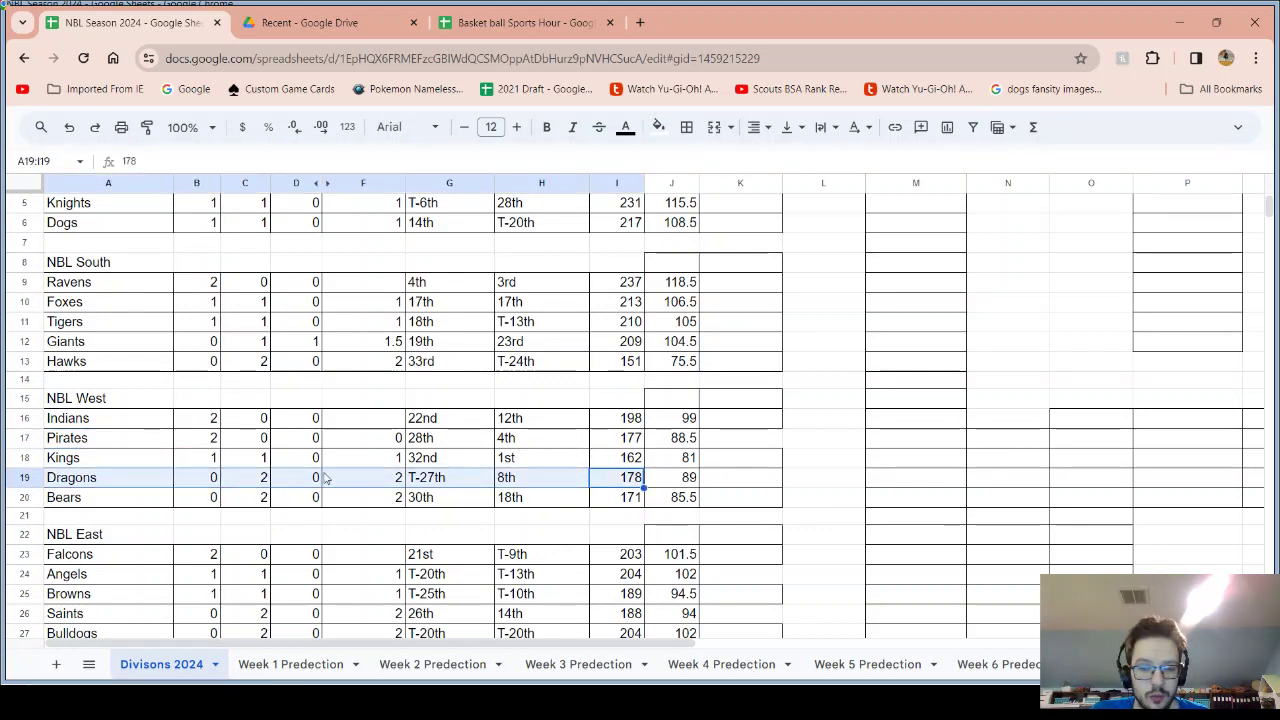
pyautogui.click(617, 485)
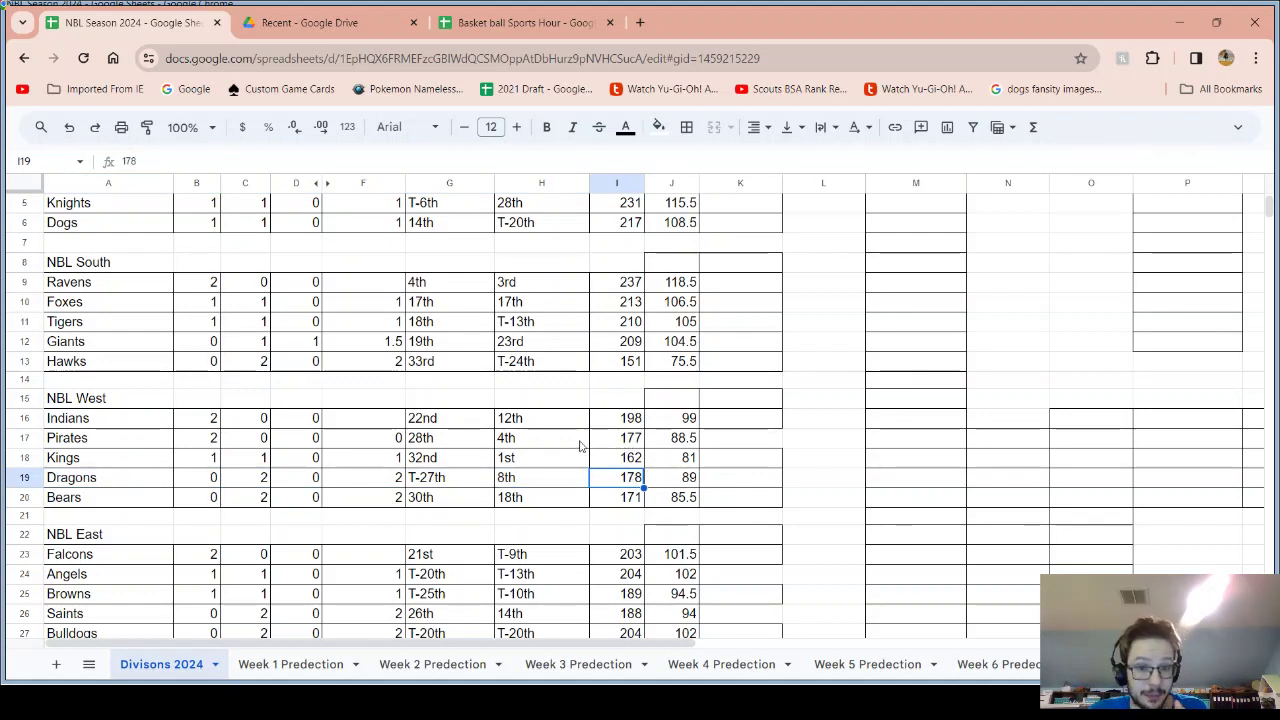
pyautogui.click(614, 444)
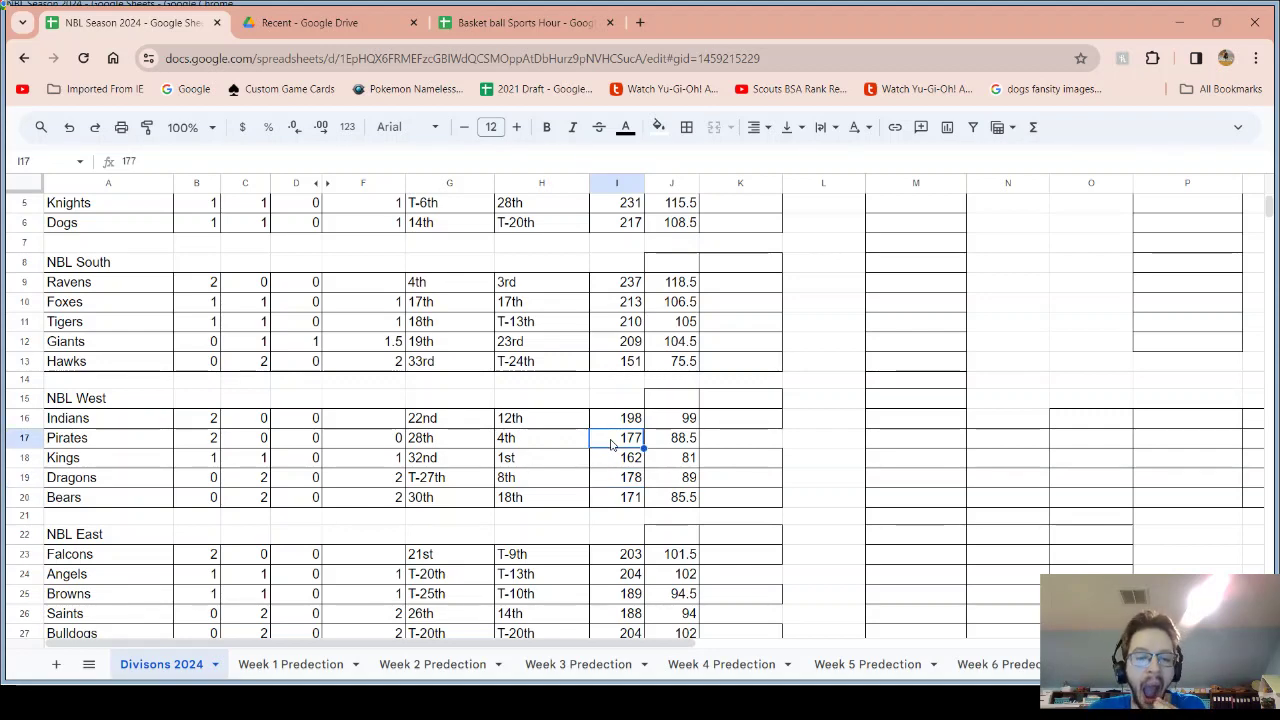
pyautogui.click(576, 666)
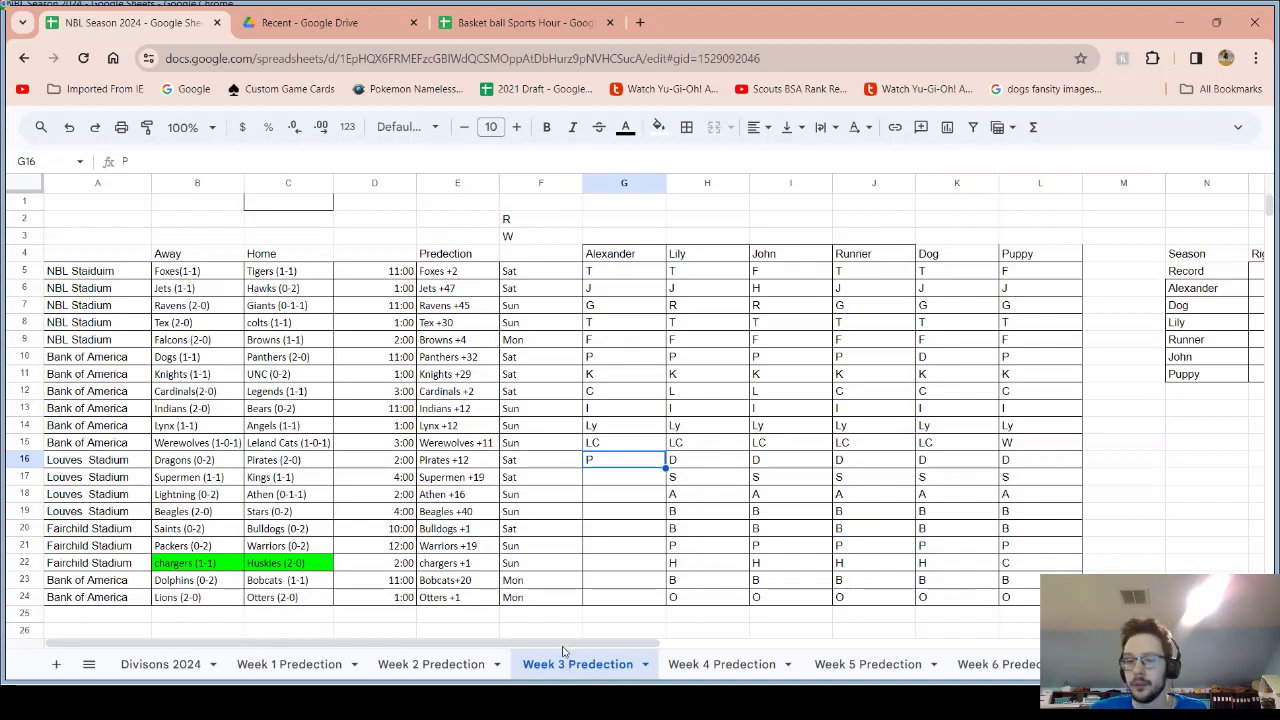
# Enter S in G17 as the pick for the Supermen at Kings game
pyautogui.click(607, 484)
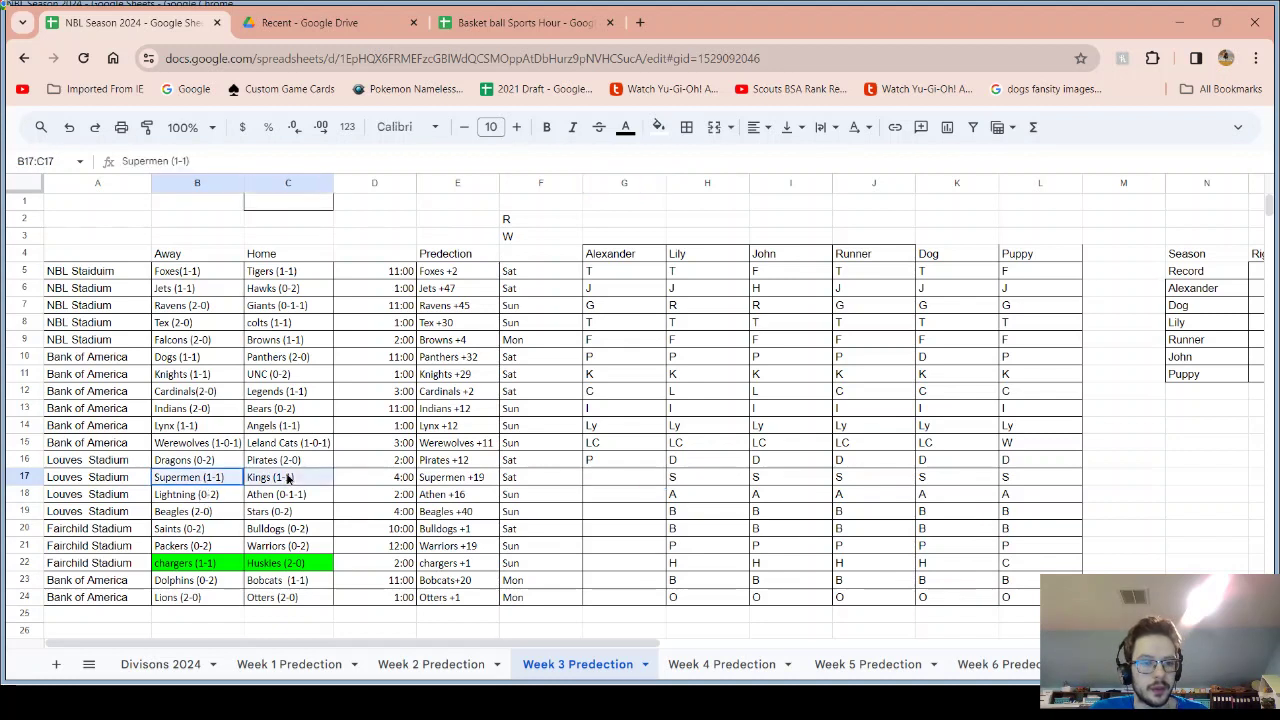
pyautogui.moveTo(200, 478); pyautogui.dragTo(286, 478)
pyautogui.click(617, 479)
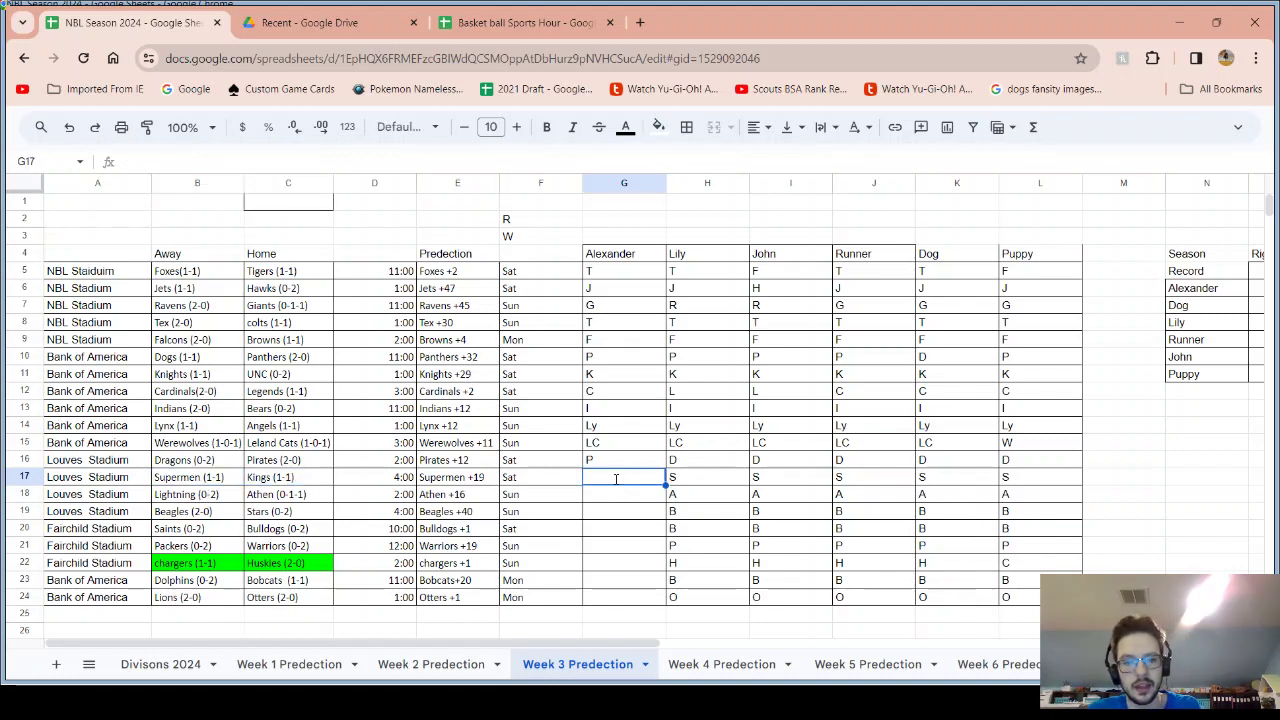
pyautogui.write('K')
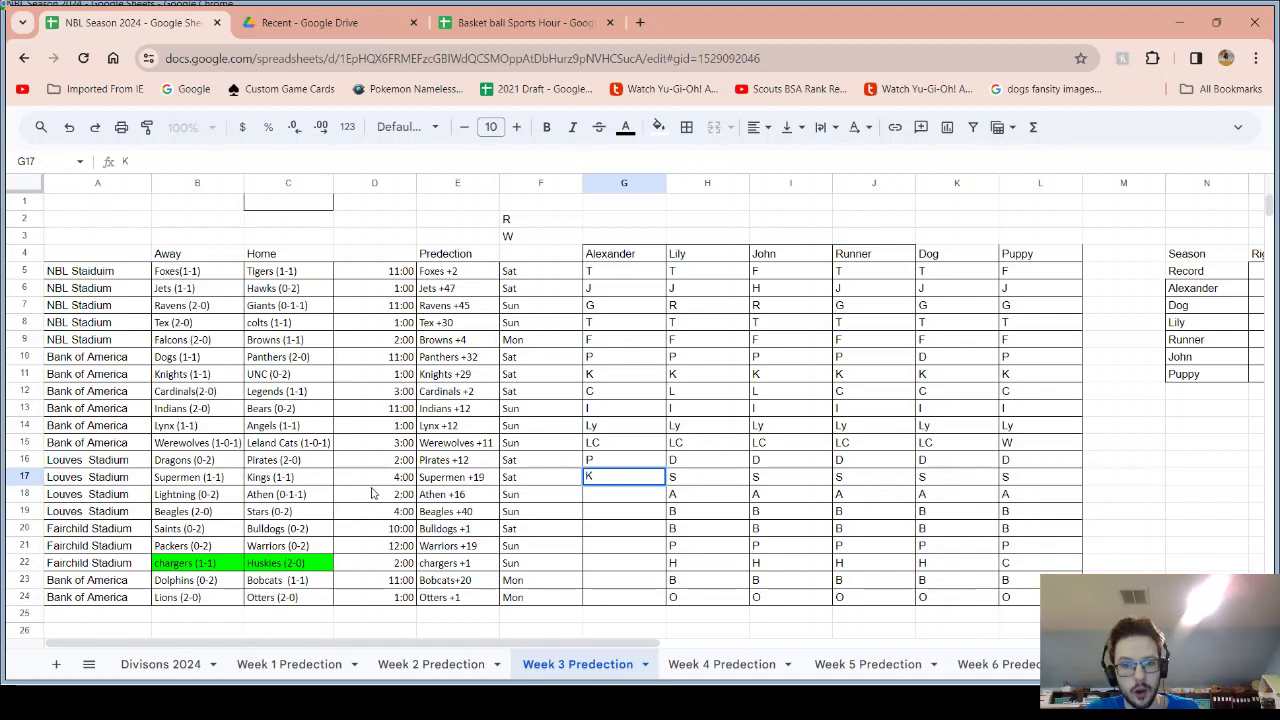
pyautogui.press('BackSpace')
pyautogui.write('S')
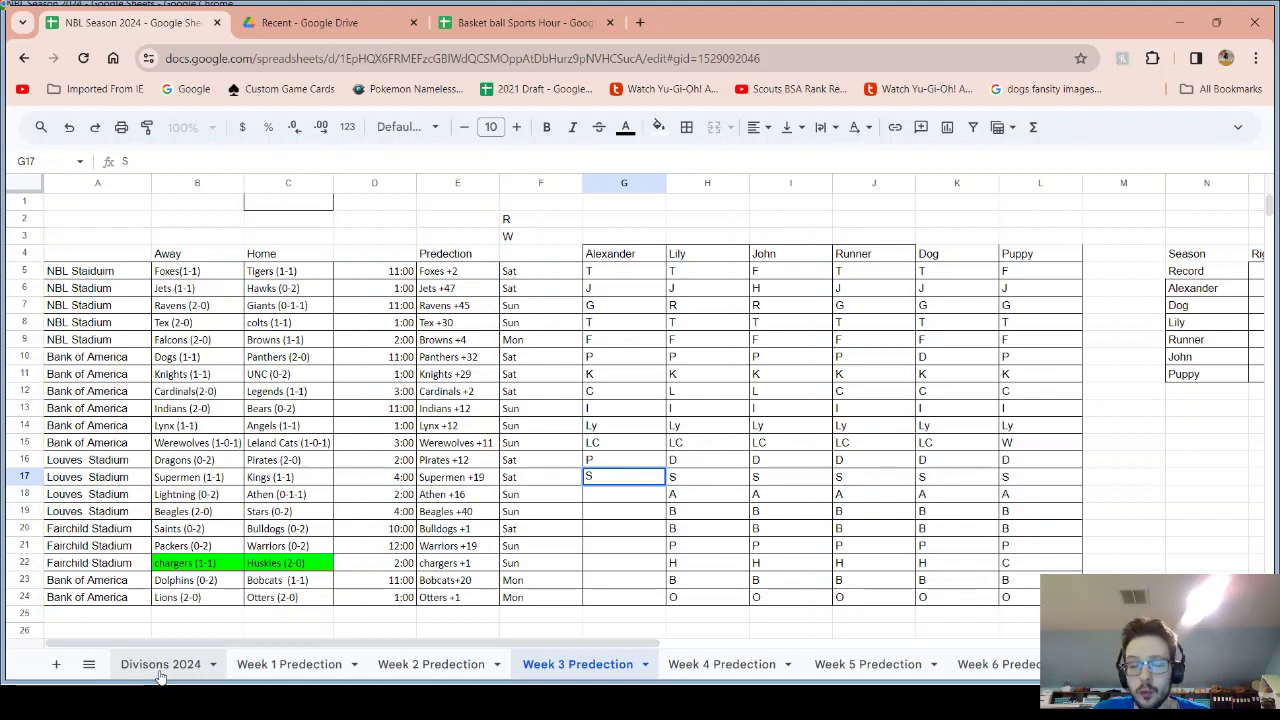
# Enter A in G18 as the pick for the Lightning at Athen game
pyautogui.click(190, 496)
pyautogui.moveTo(238, 500); pyautogui.dragTo(290, 496)
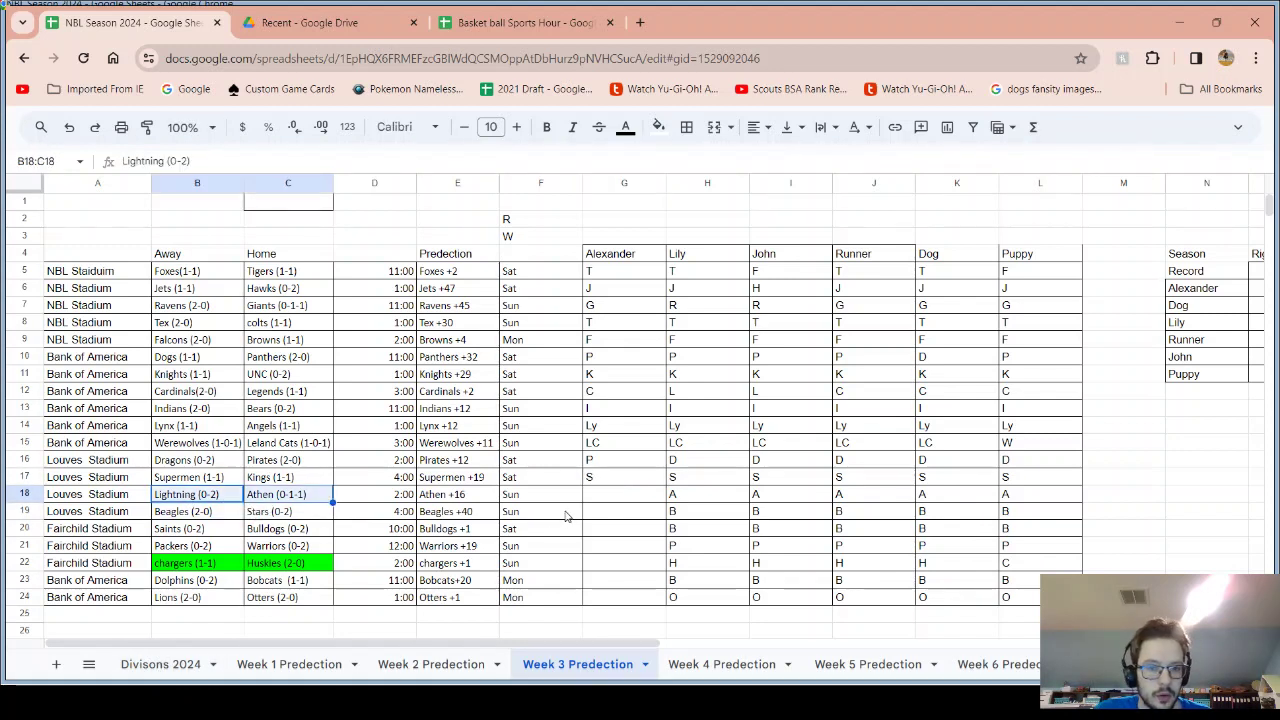
pyautogui.click(609, 498)
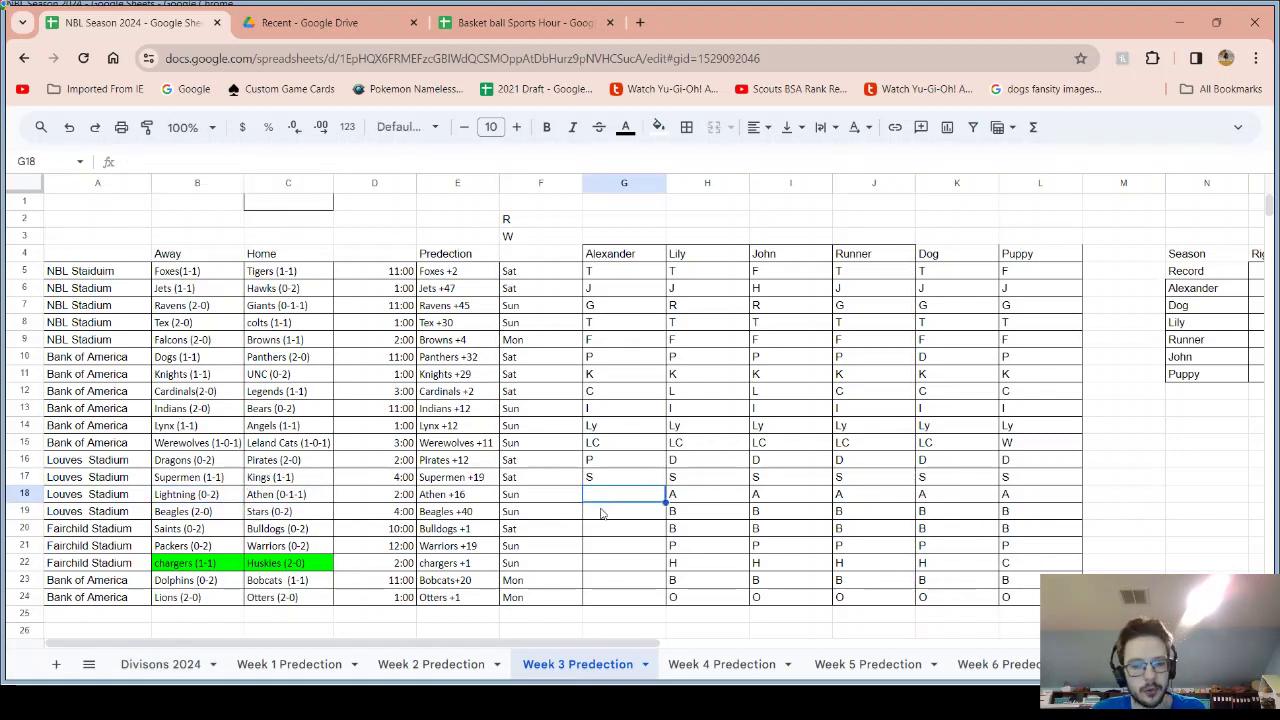
pyautogui.write('A')
pyautogui.press('Delete')
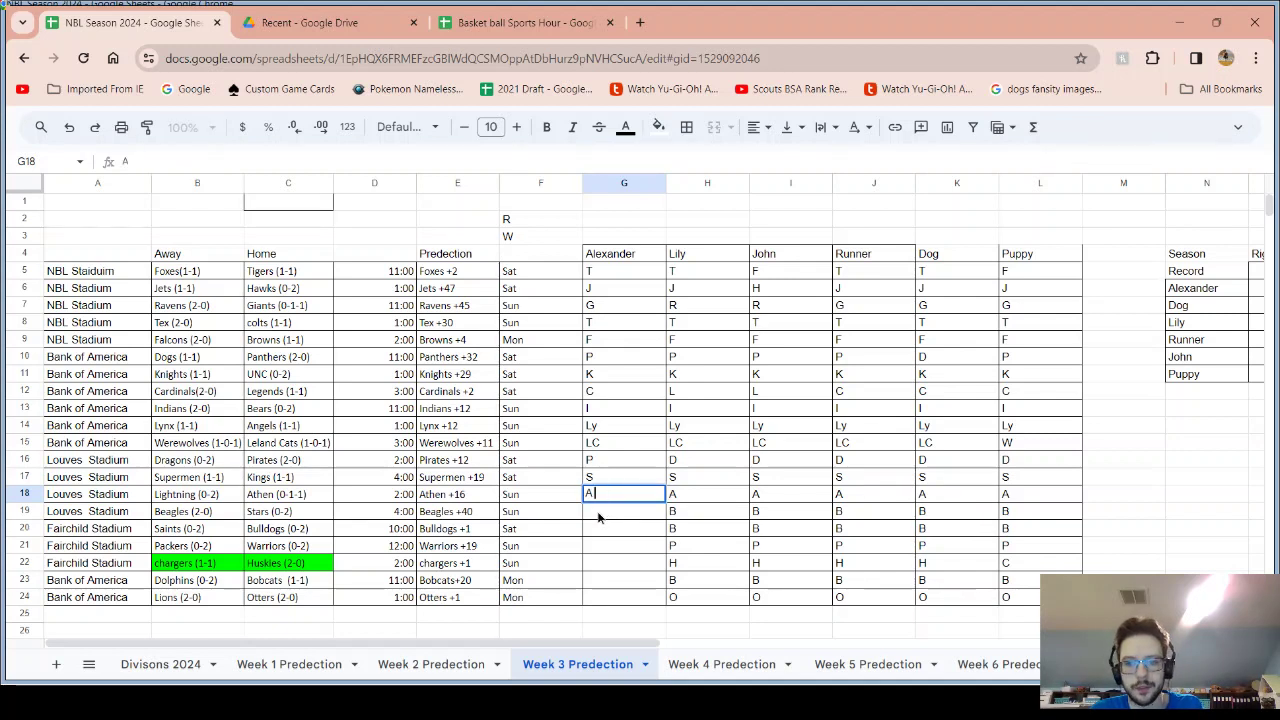
pyautogui.press('Return')
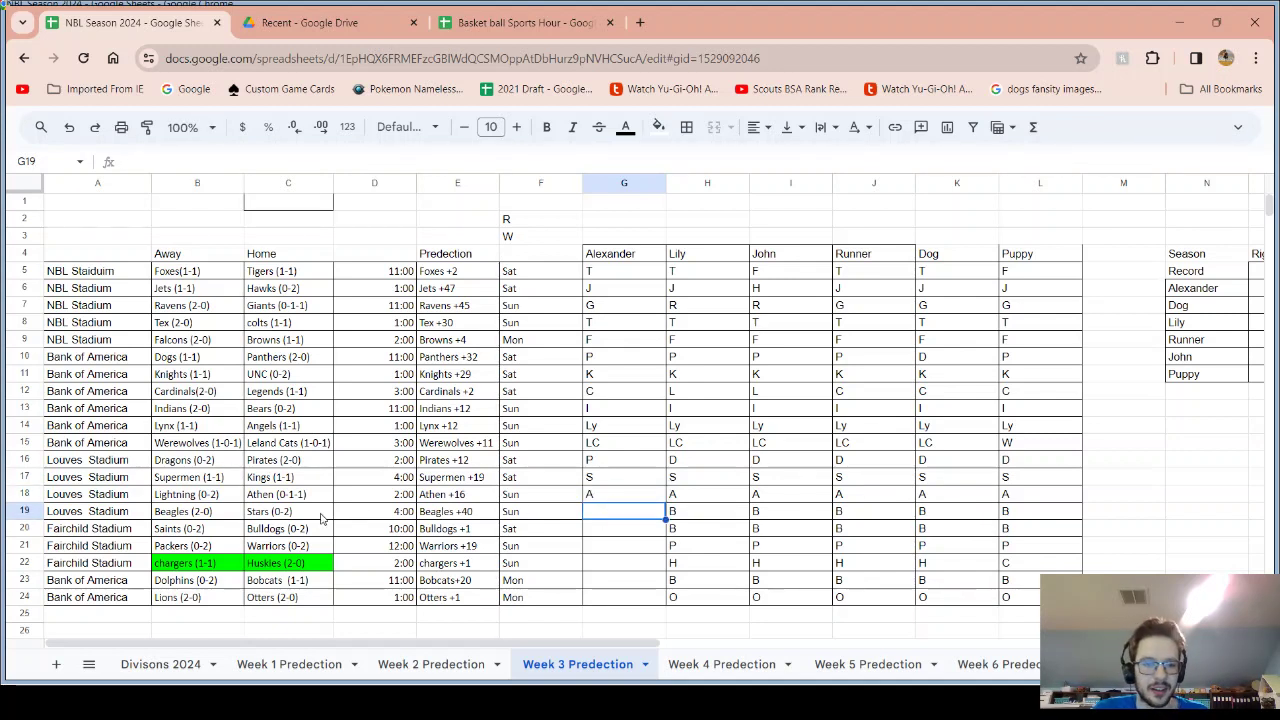
pyautogui.click(290, 500)
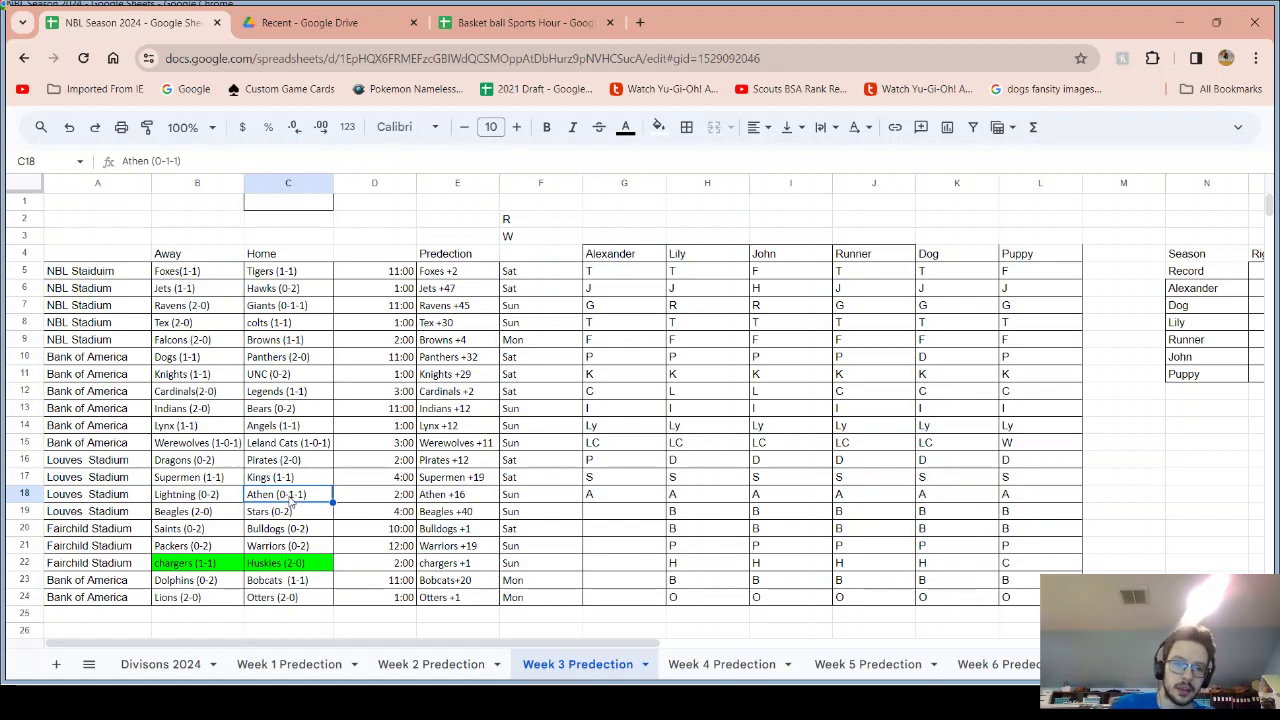
# Enter B in G19 as the pick for the Beagles at Stars game
pyautogui.moveTo(196, 514); pyautogui.dragTo(255, 511)
pyautogui.click(257, 512)
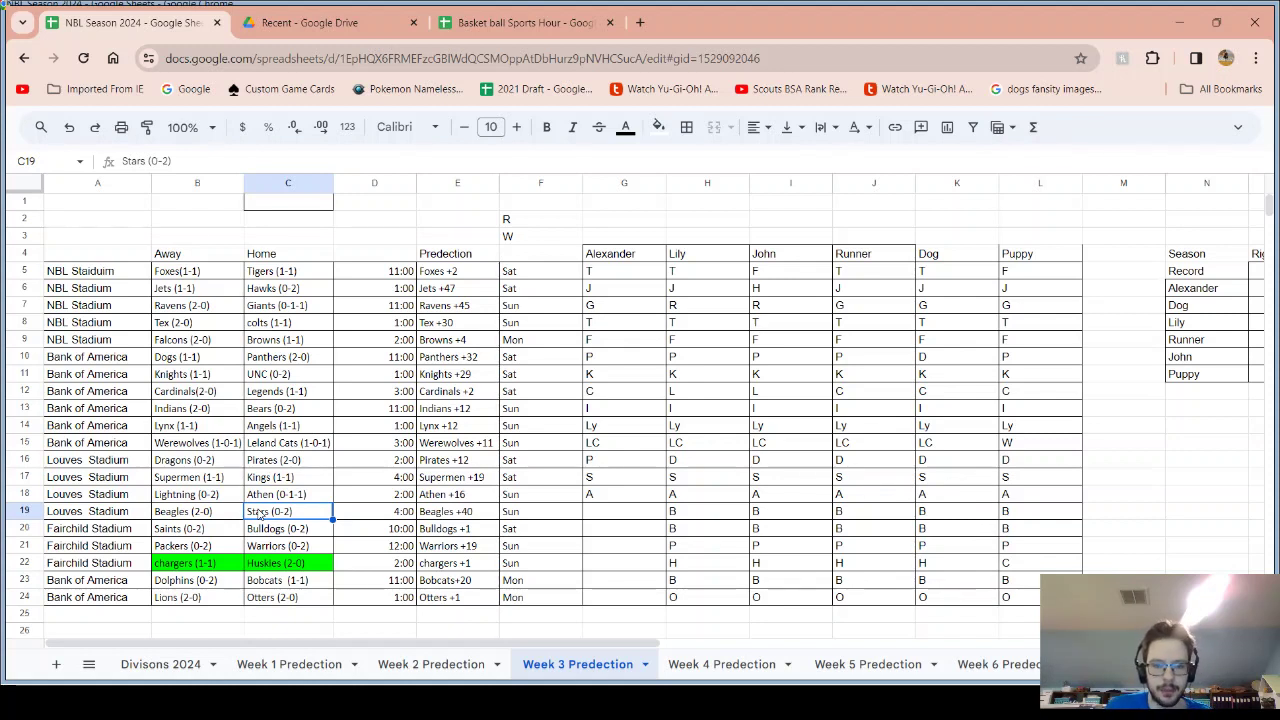
pyautogui.click(474, 514)
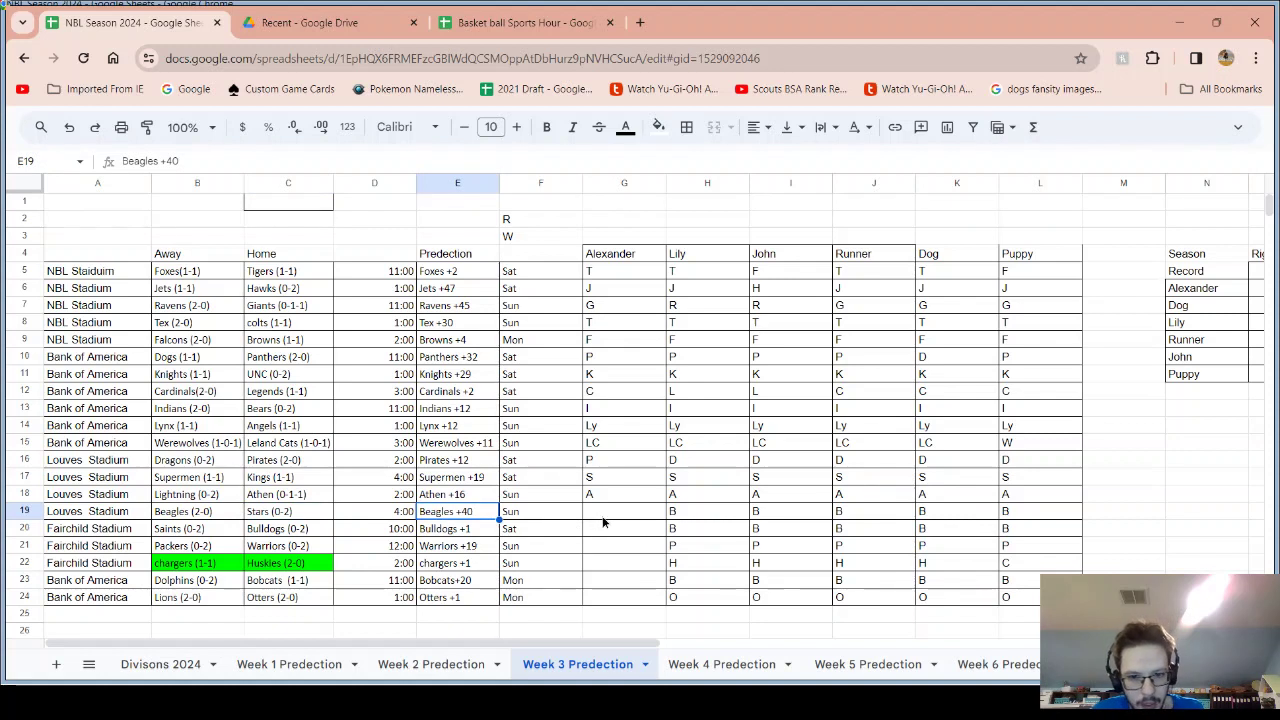
pyautogui.click(603, 515)
pyautogui.write('B')
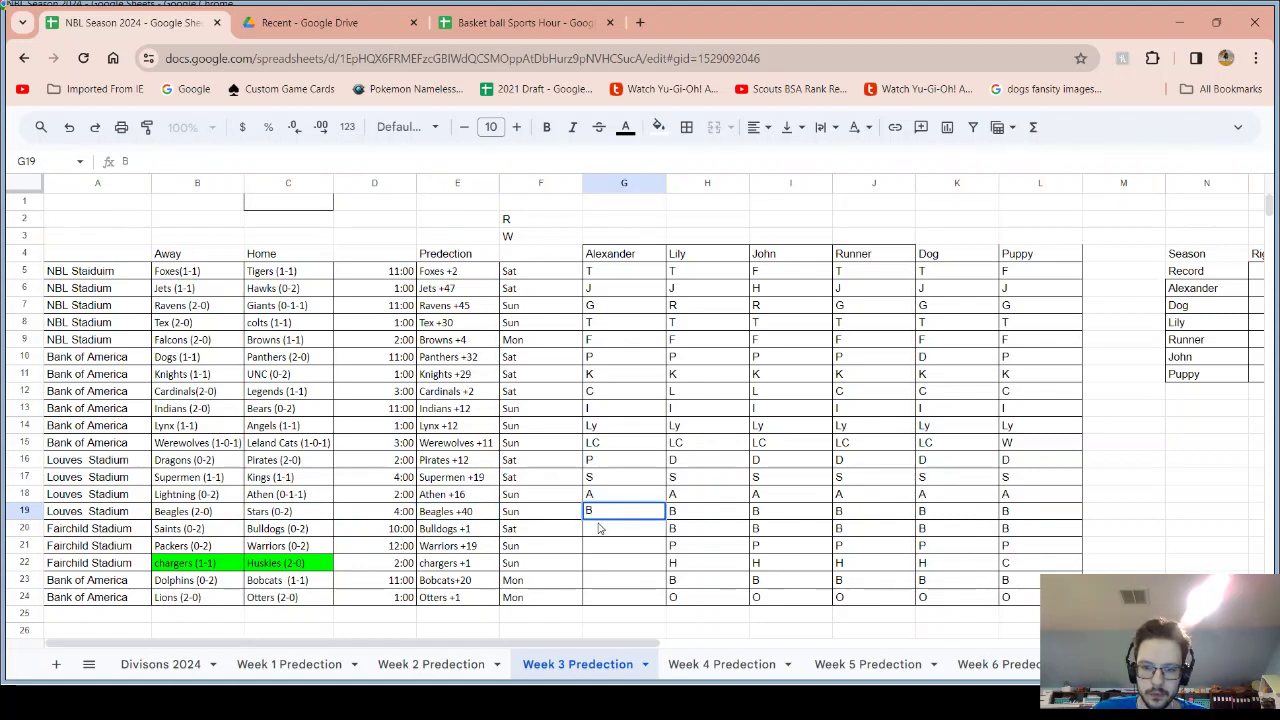
pyautogui.press('Return')
pyautogui.click(614, 513)
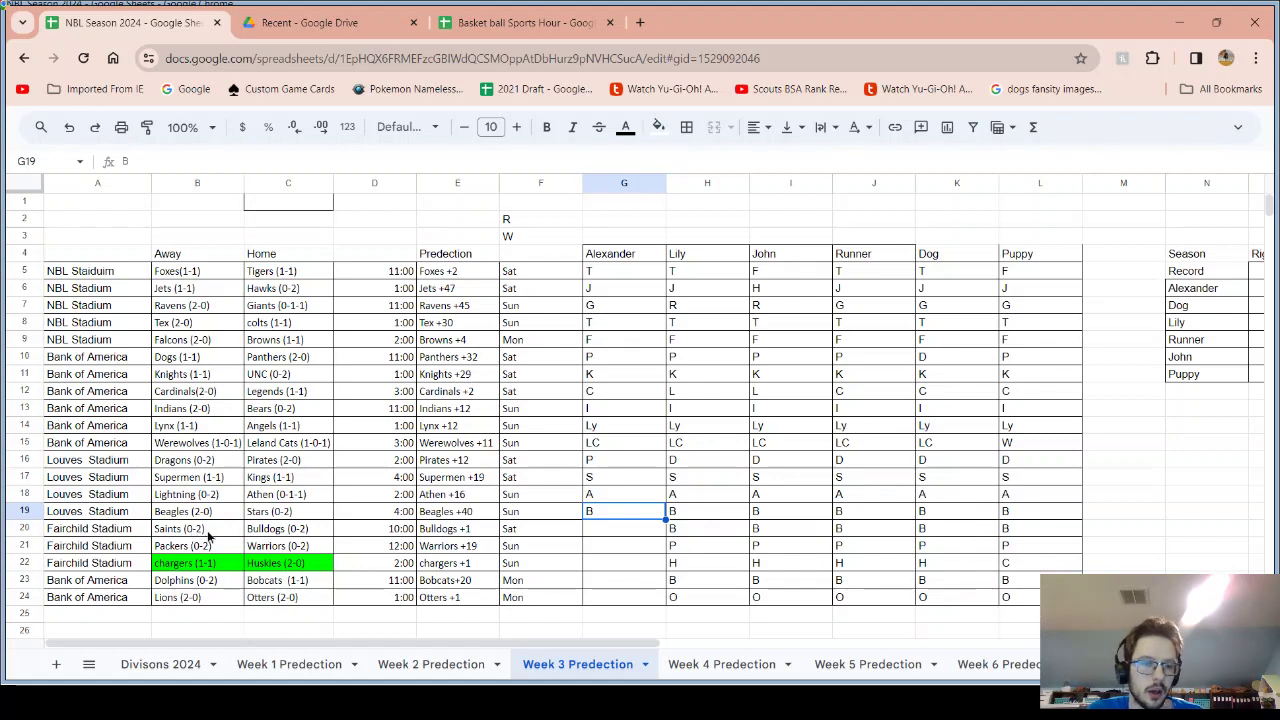
# Compare the ranks and points of the Saints and Bulldogs on the Divisons 2024 sheet and return to the Week 3 Predection sheet
pyautogui.moveTo(200, 534); pyautogui.dragTo(280, 538)
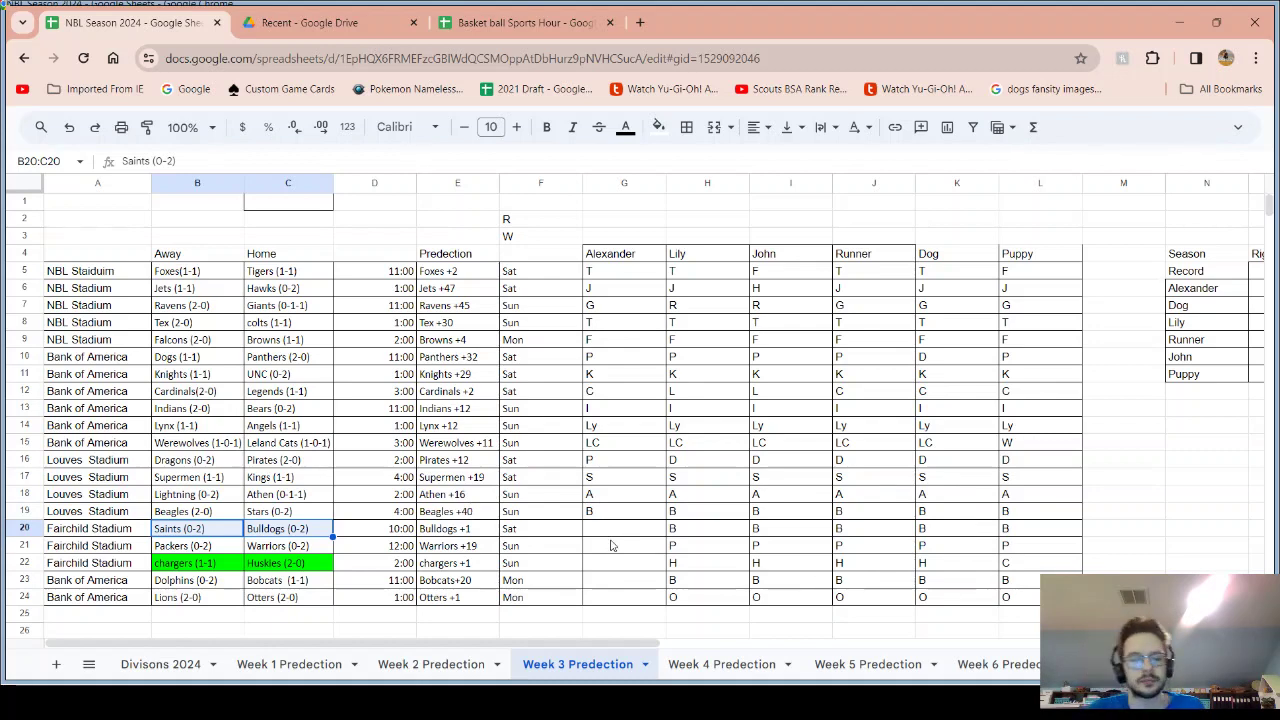
pyautogui.click(186, 663)
pyautogui.scroll(2, 205, 555)
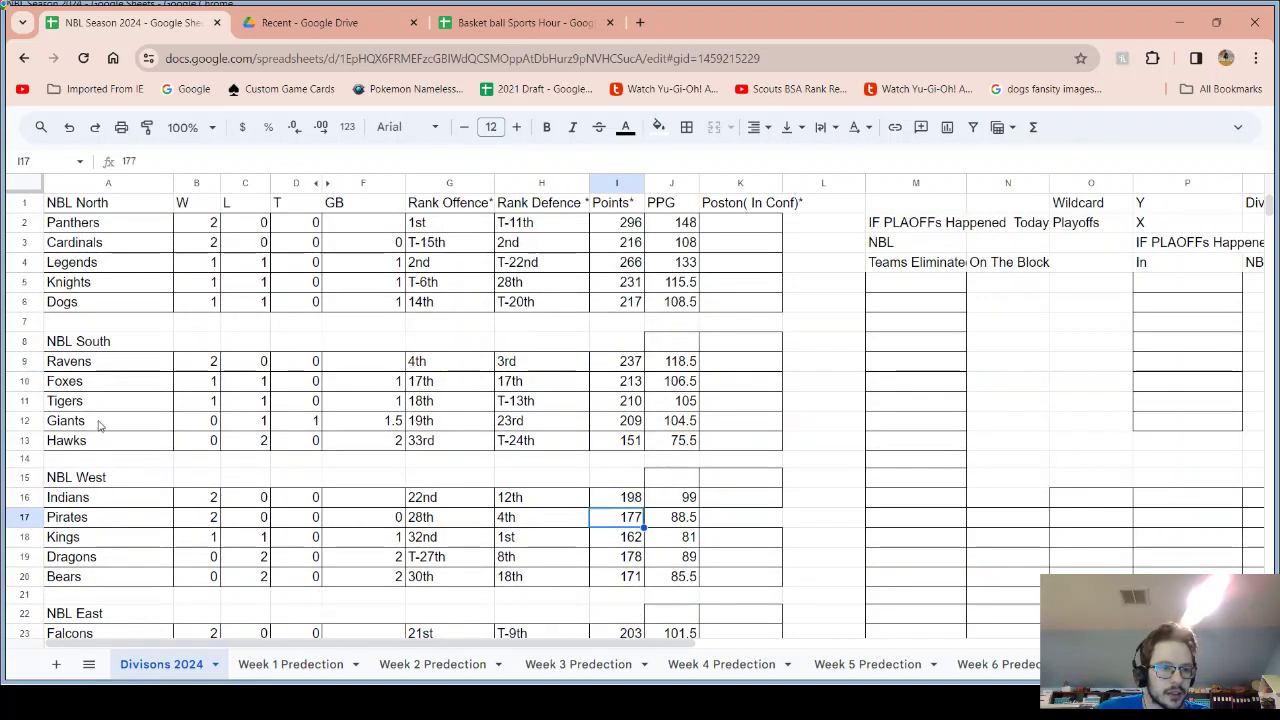
pyautogui.scroll(-5, 100, 425)
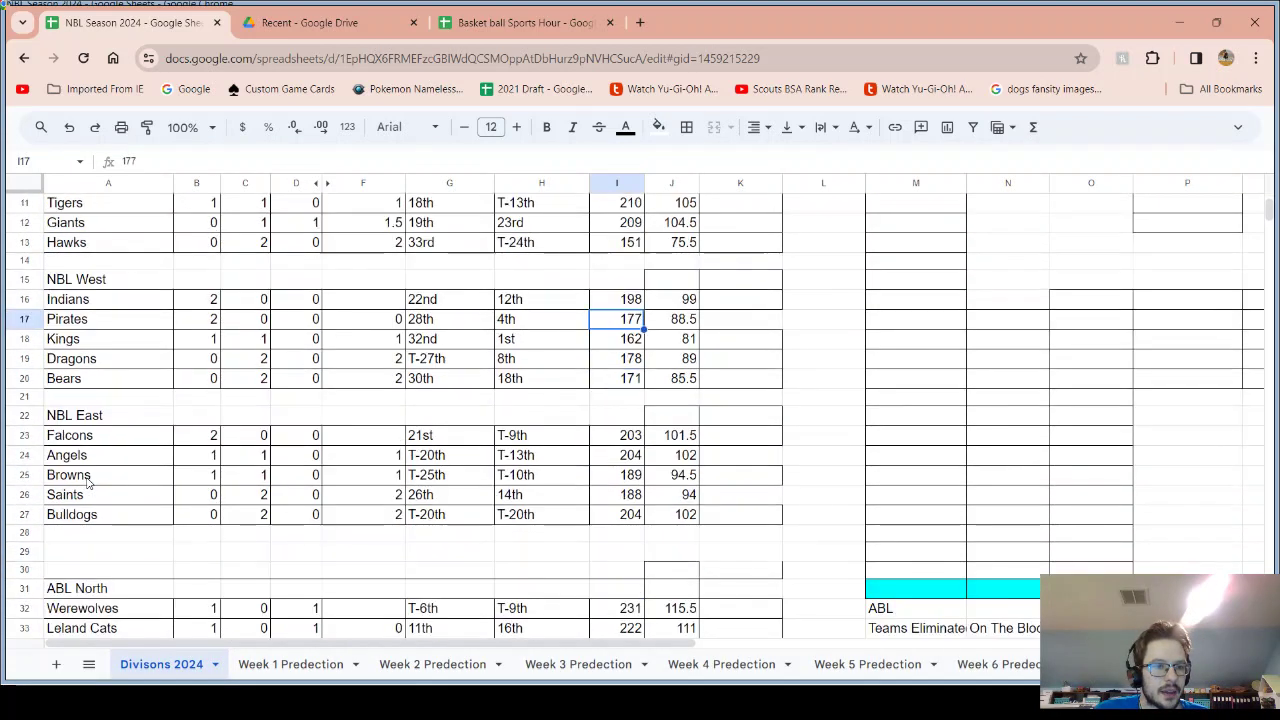
pyautogui.scroll(-1, 104, 417)
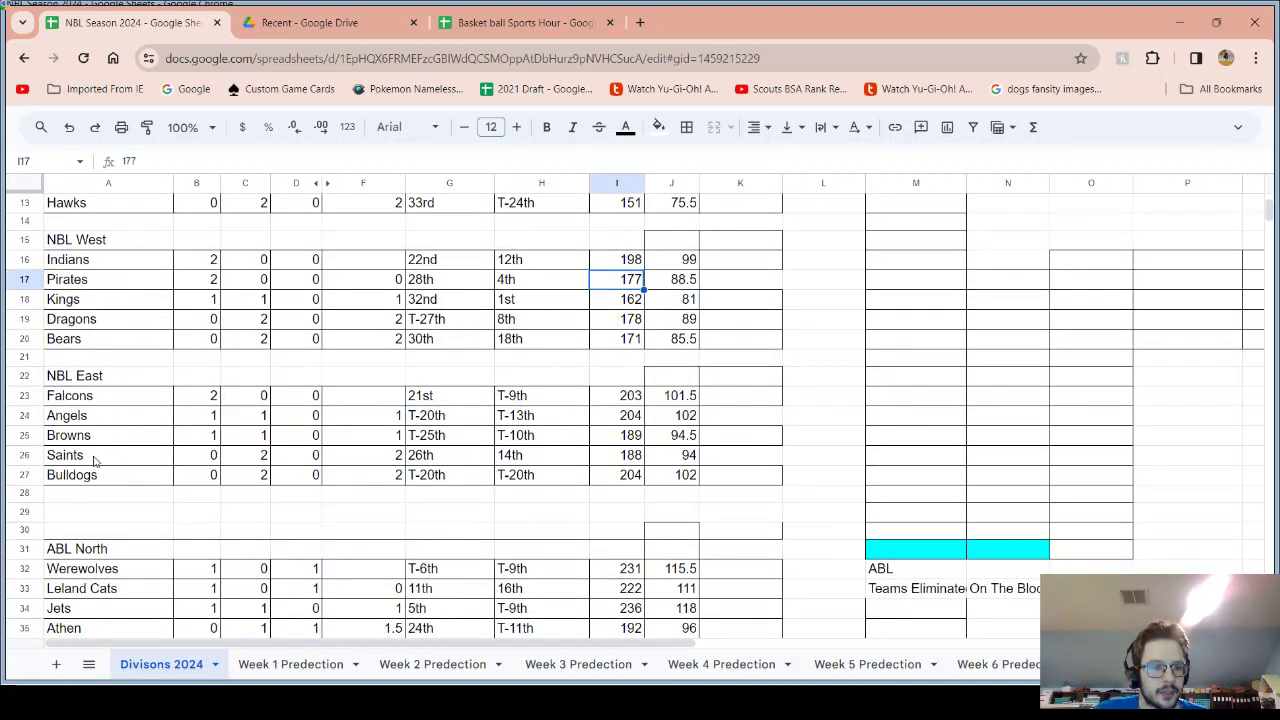
pyautogui.click(140, 455)
pyautogui.moveTo(295, 460); pyautogui.dragTo(451, 477)
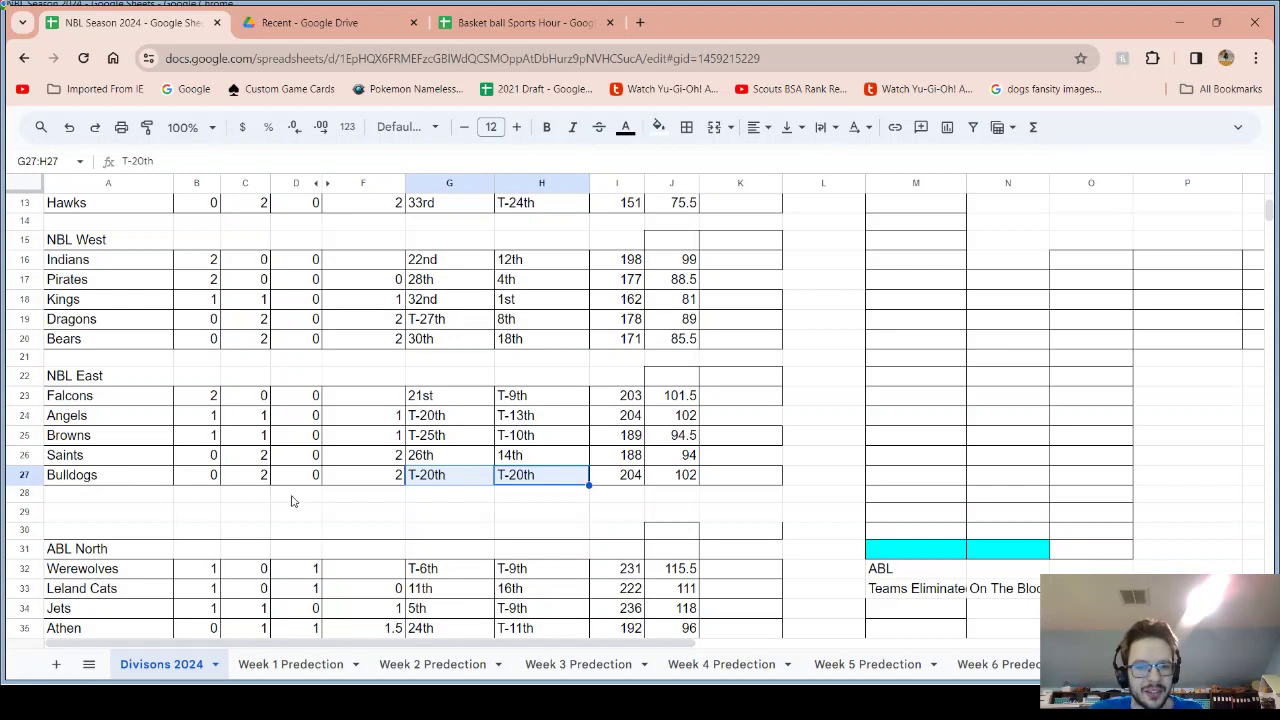
pyautogui.click(620, 476)
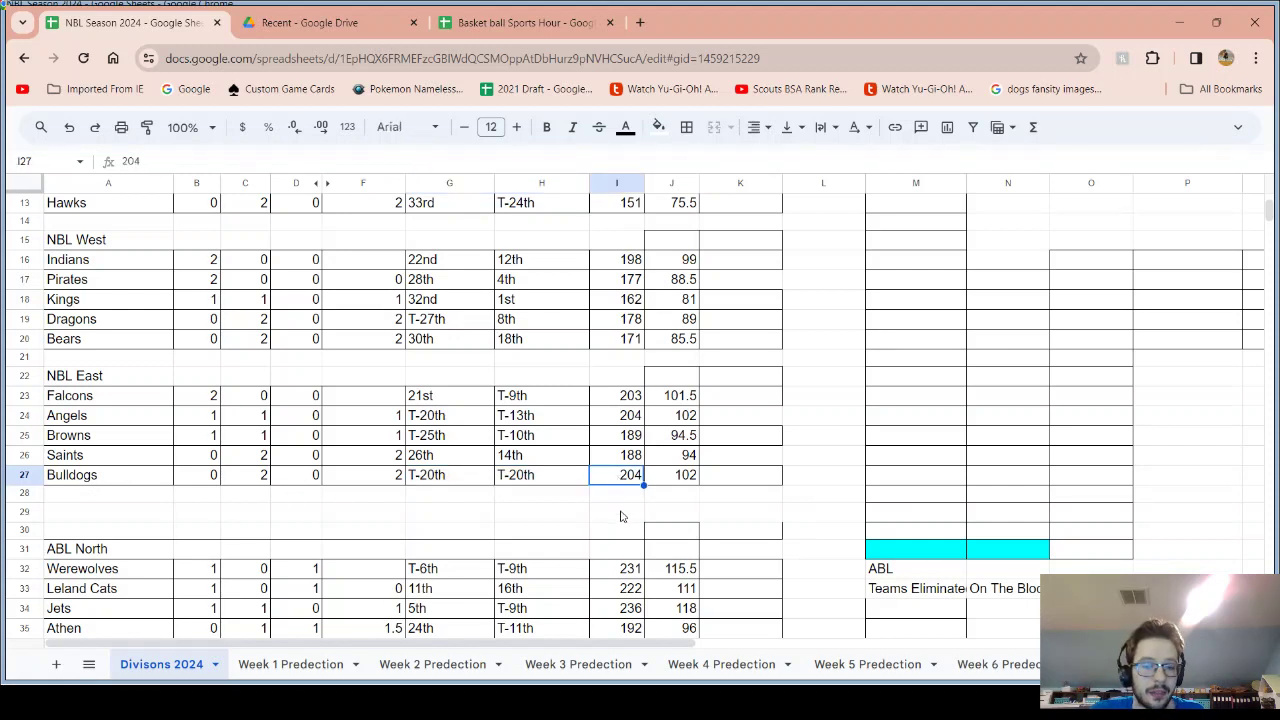
pyautogui.click(545, 665)
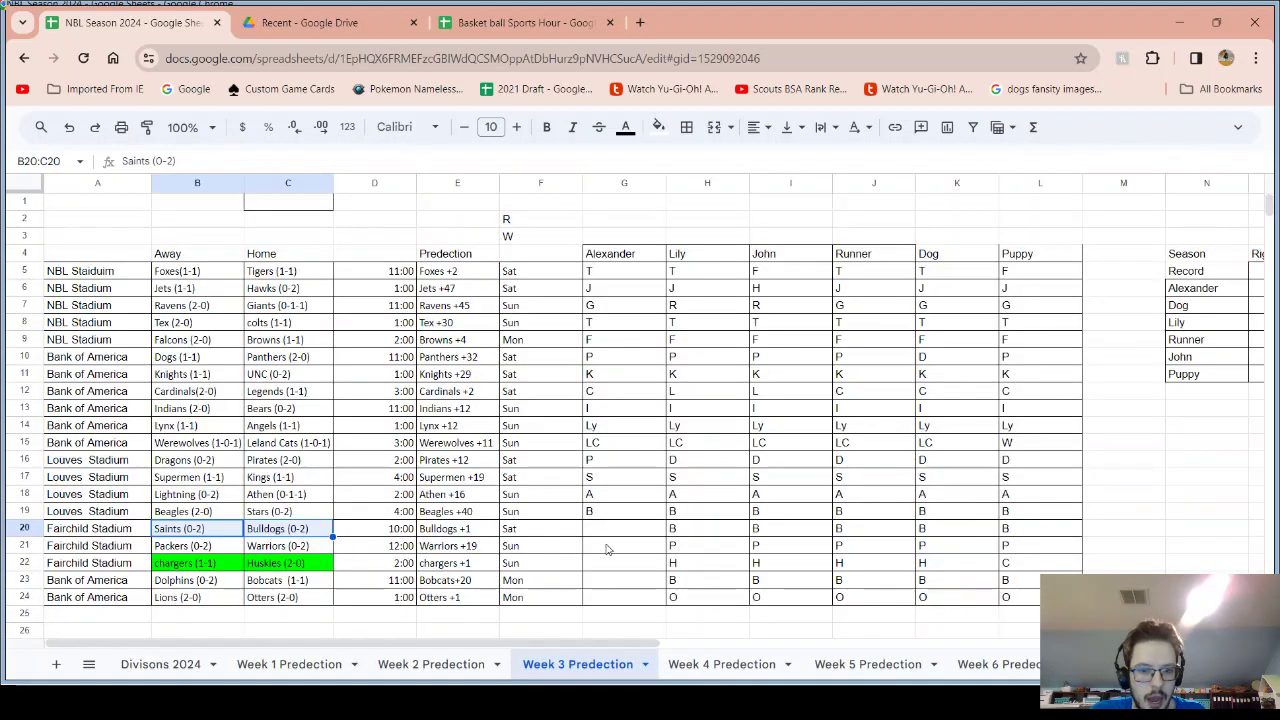
# Enter B in G20 as the pick for the Saints at Bulldogs game
pyautogui.click(620, 532)
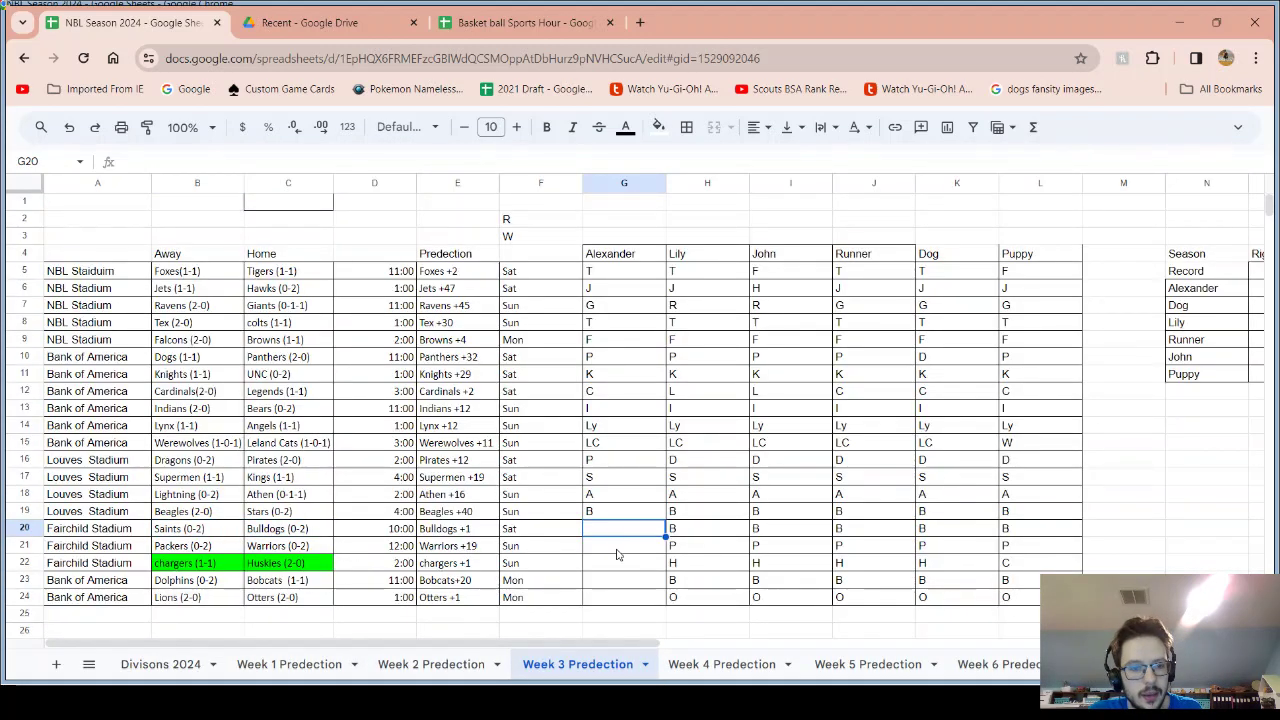
pyautogui.write('B')
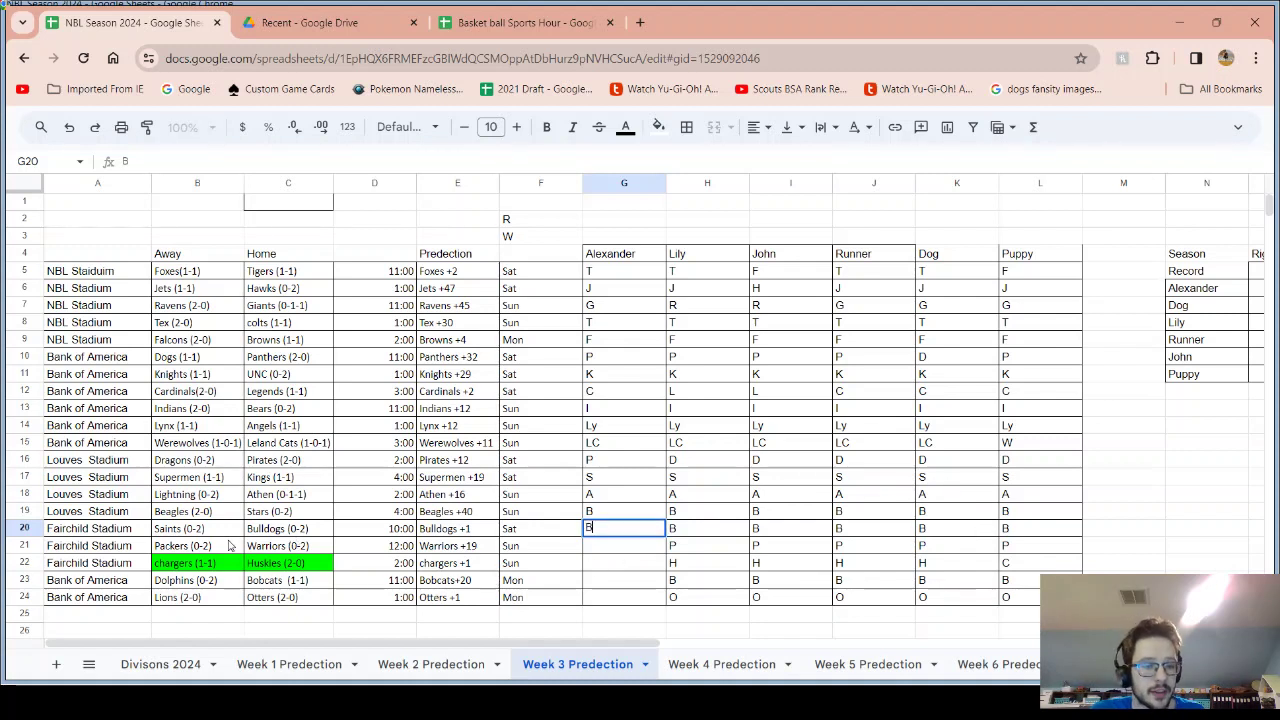
pyautogui.click(217, 535)
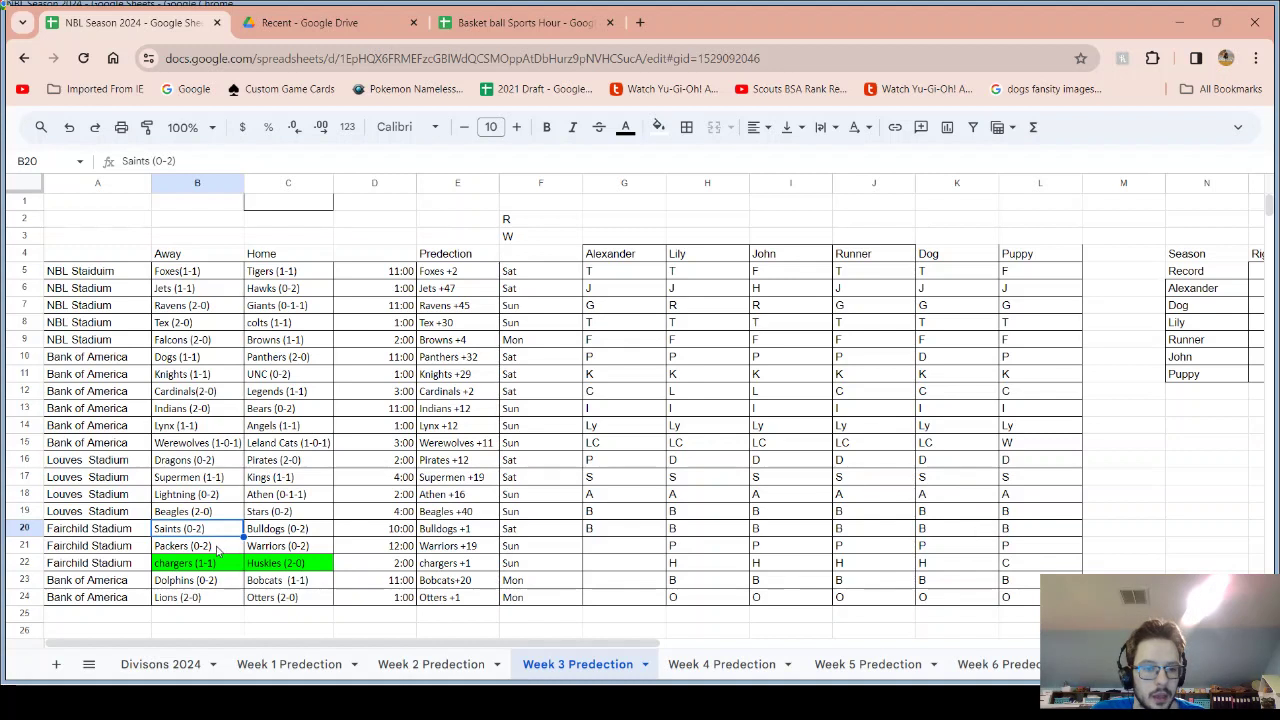
# Enter P in G21 as the pick for the Packers at Warriors game
pyautogui.moveTo(219, 548); pyautogui.dragTo(256, 554)
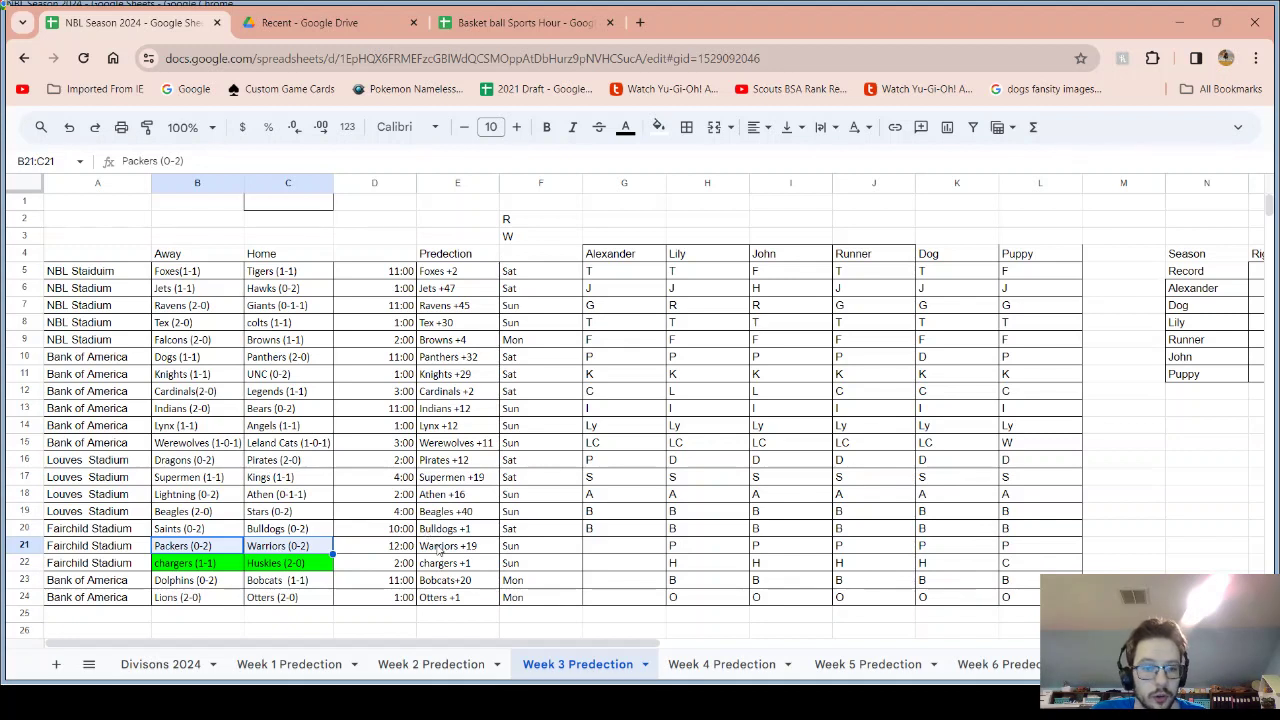
pyautogui.click(440, 550)
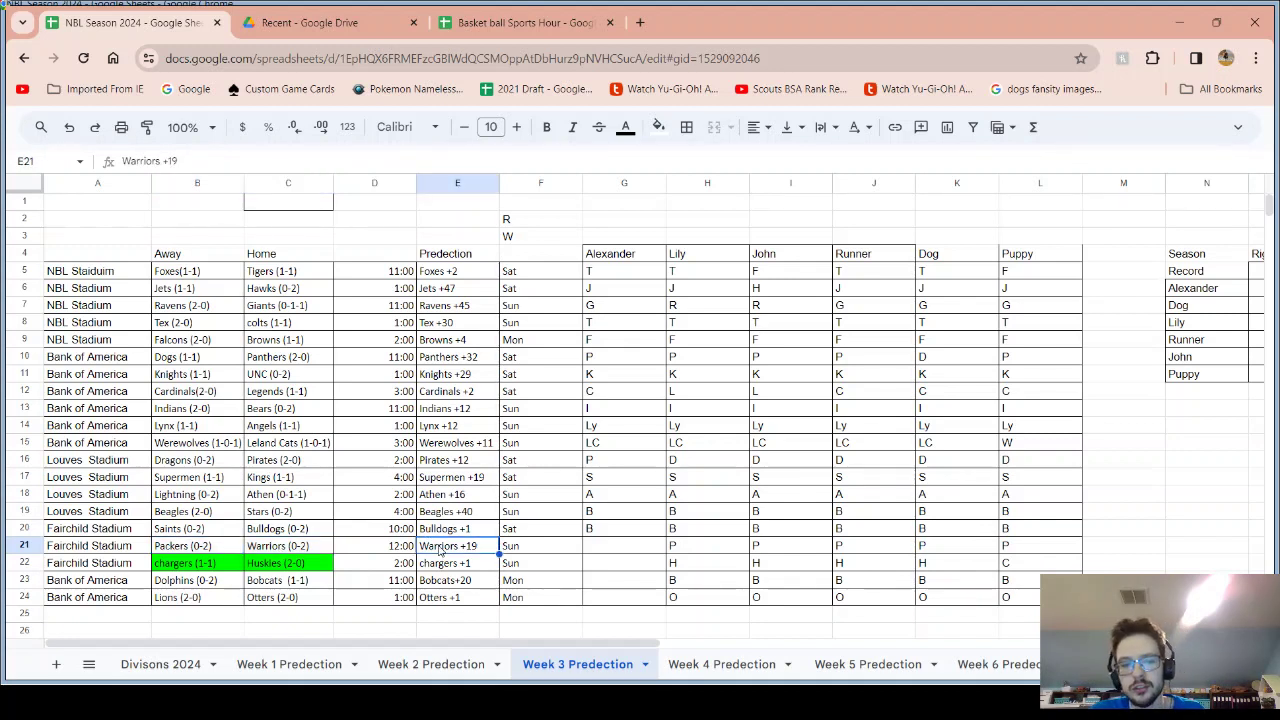
pyautogui.click(607, 544)
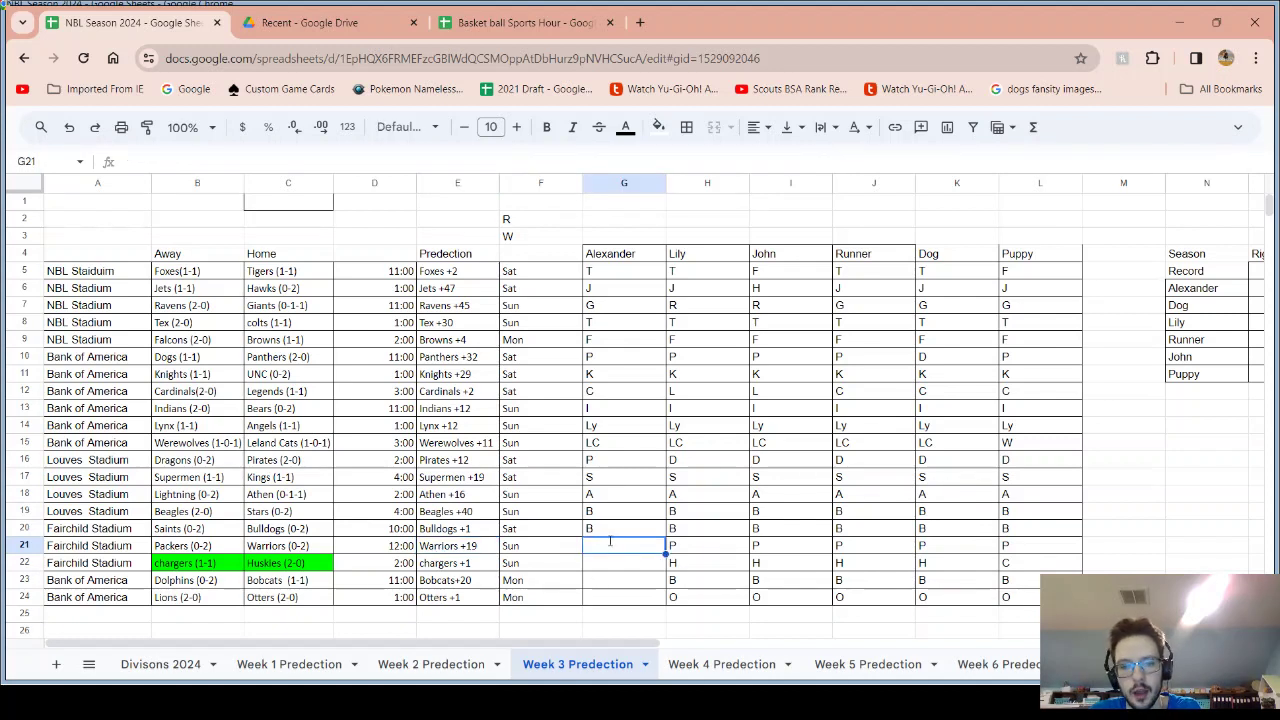
pyautogui.write('P')
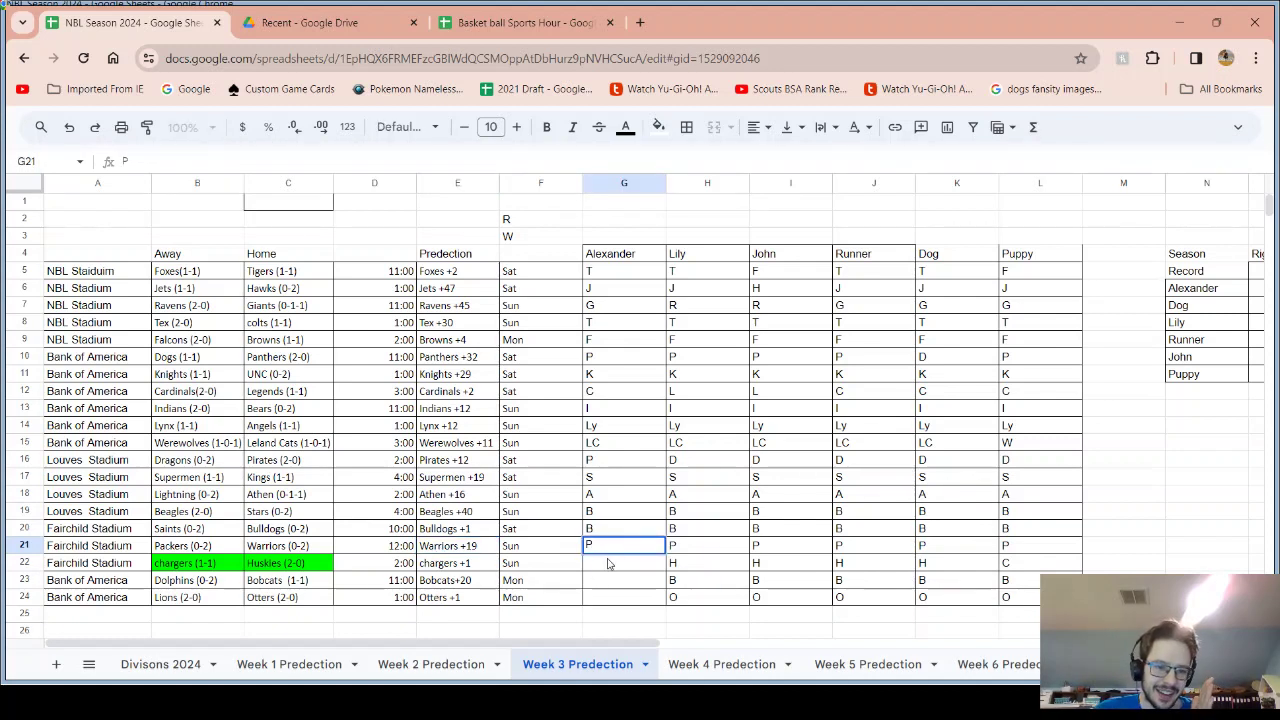
# Search the Week 2 and Week 1 Predection sheets for "wa" to check the Warriors' results, and return to Week 3 Predection
pyautogui.click(430, 665)
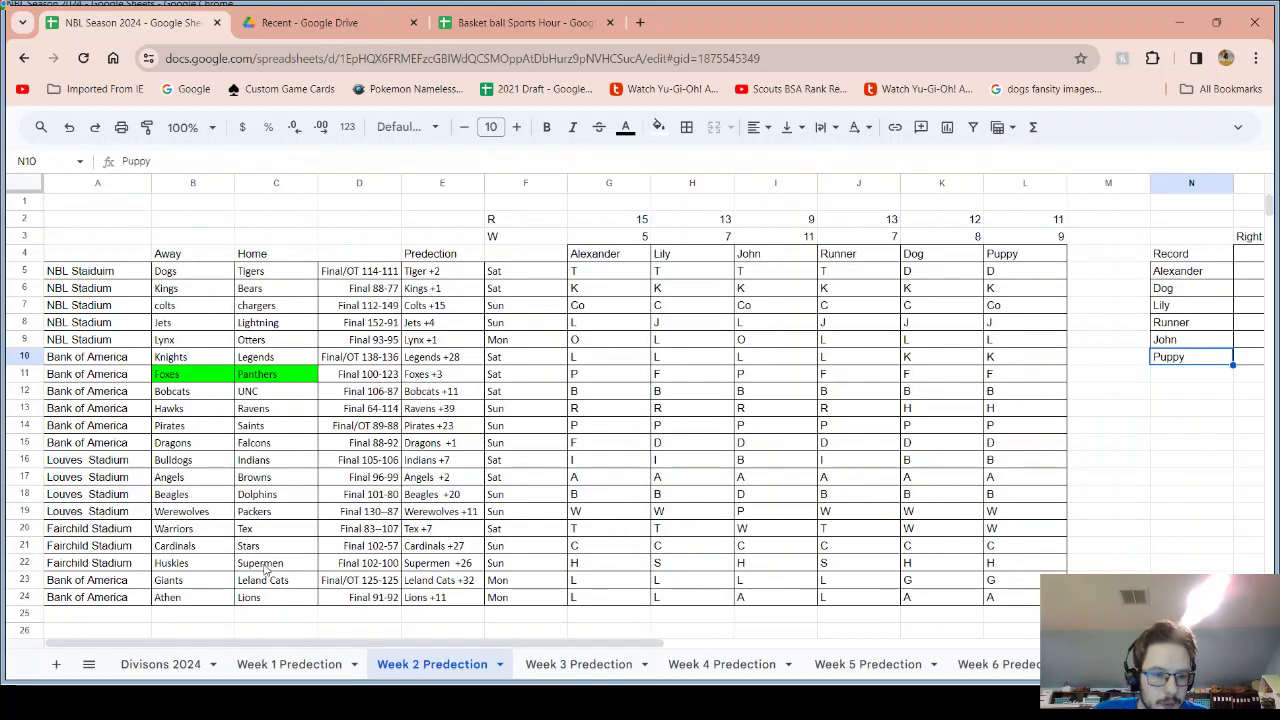
pyautogui.hotkey('ctrl', 'f')
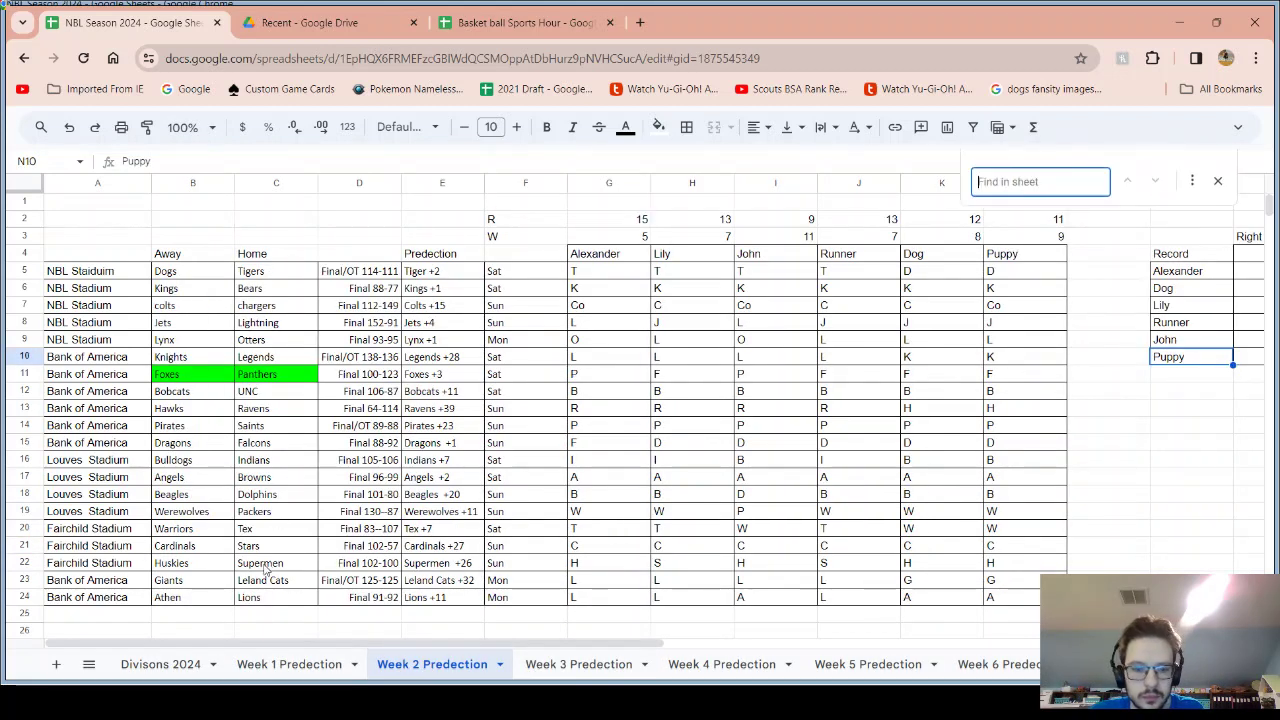
pyautogui.write('wa')
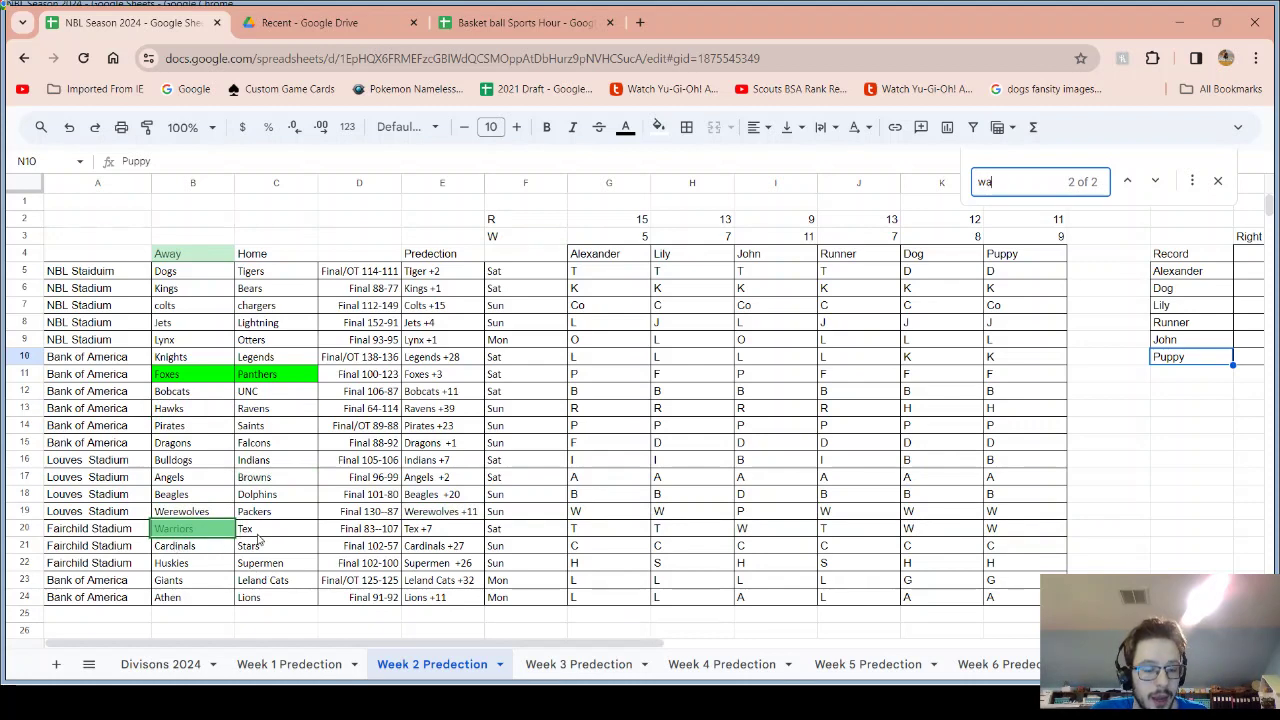
pyautogui.click(260, 532)
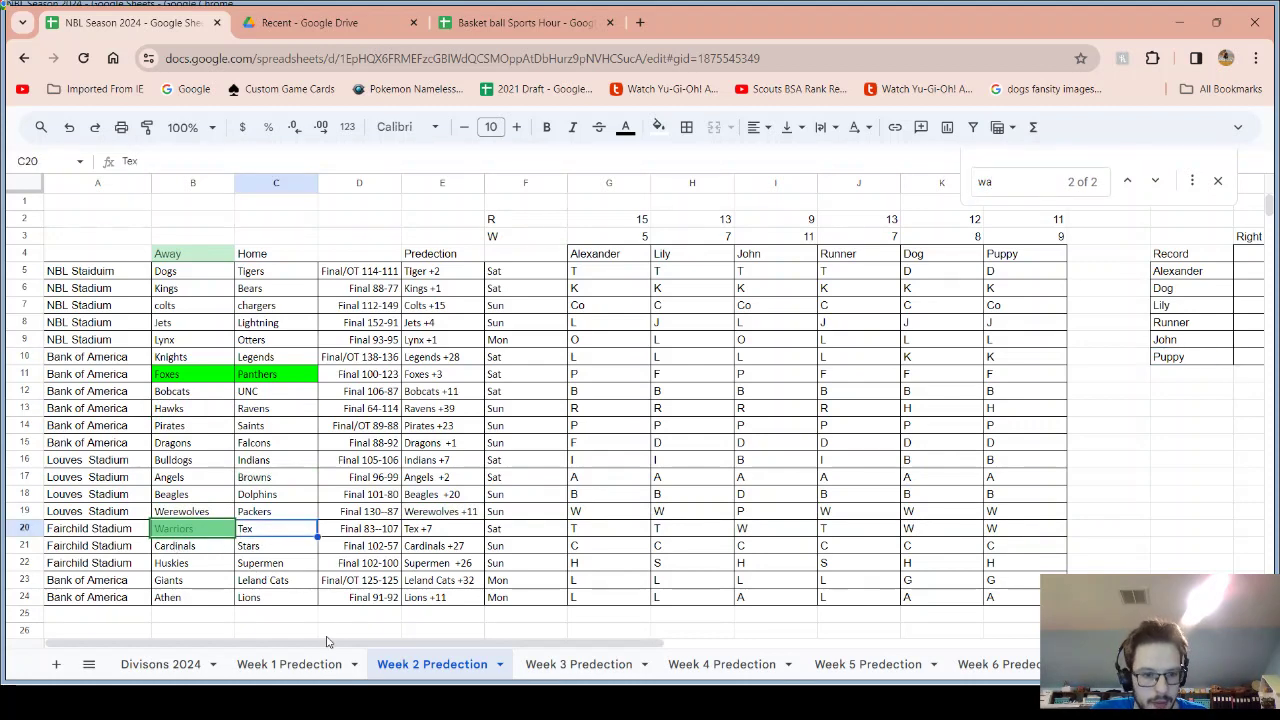
pyautogui.click(300, 664)
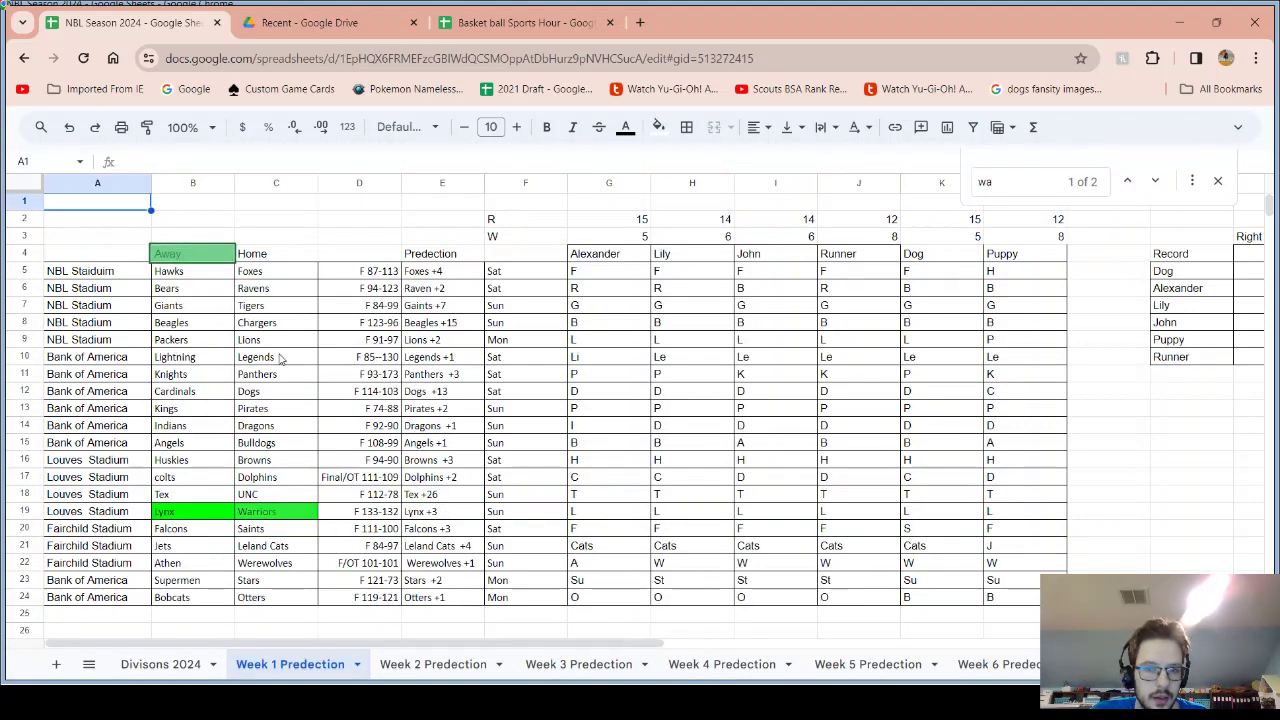
pyautogui.click(1010, 185)
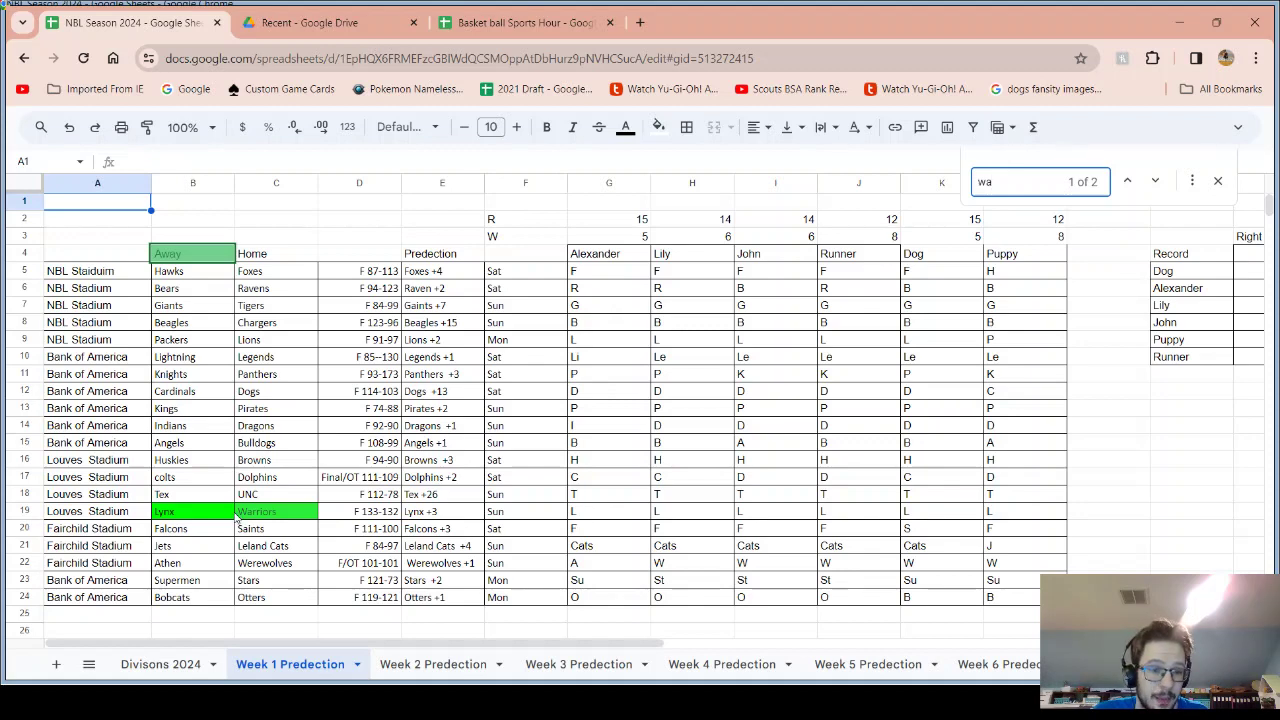
pyautogui.click(577, 664)
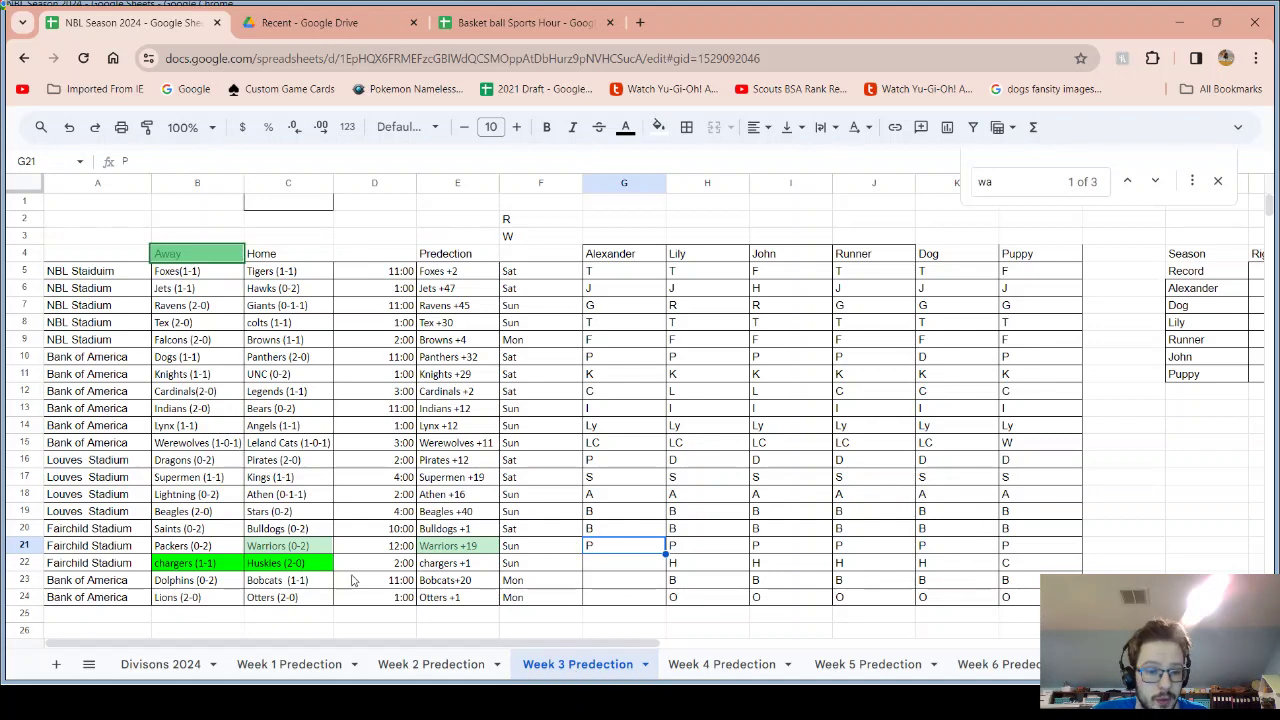
# Search the Week 2 and Week 1 Predection sheets for "pac" to check the Packers' results, and return to Week 3 Predection
pyautogui.click(200, 549)
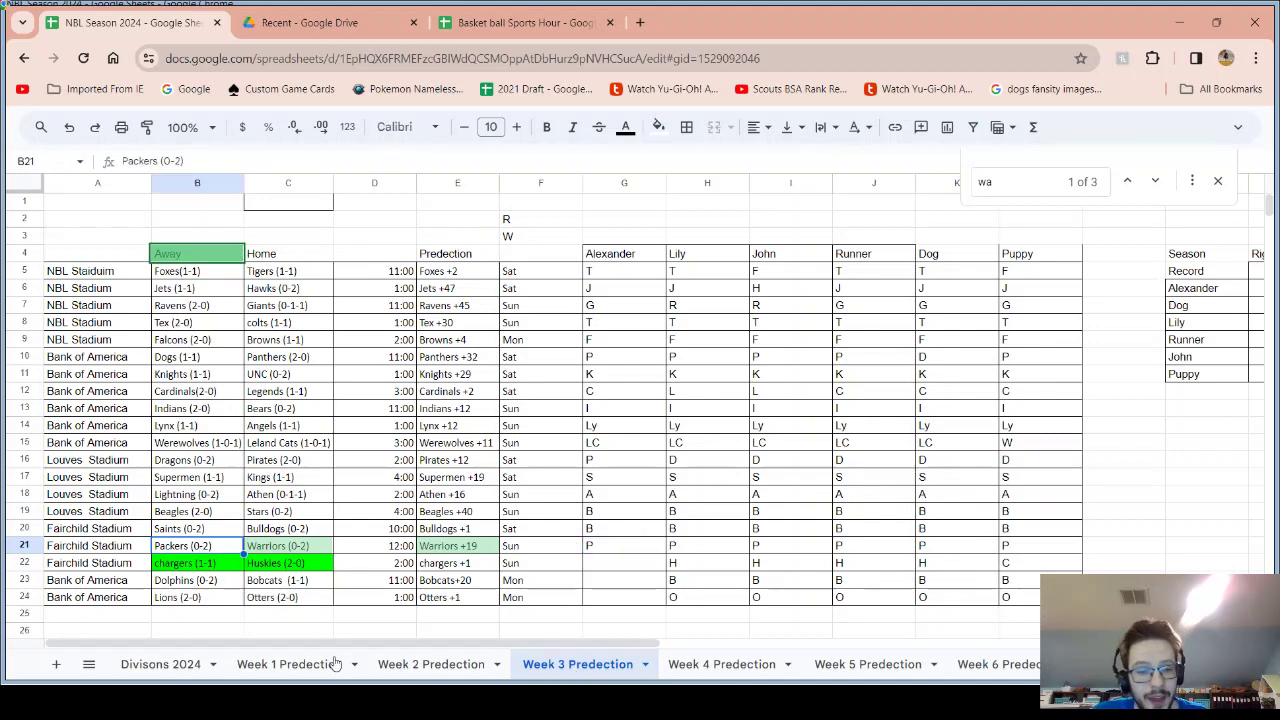
pyautogui.click(398, 665)
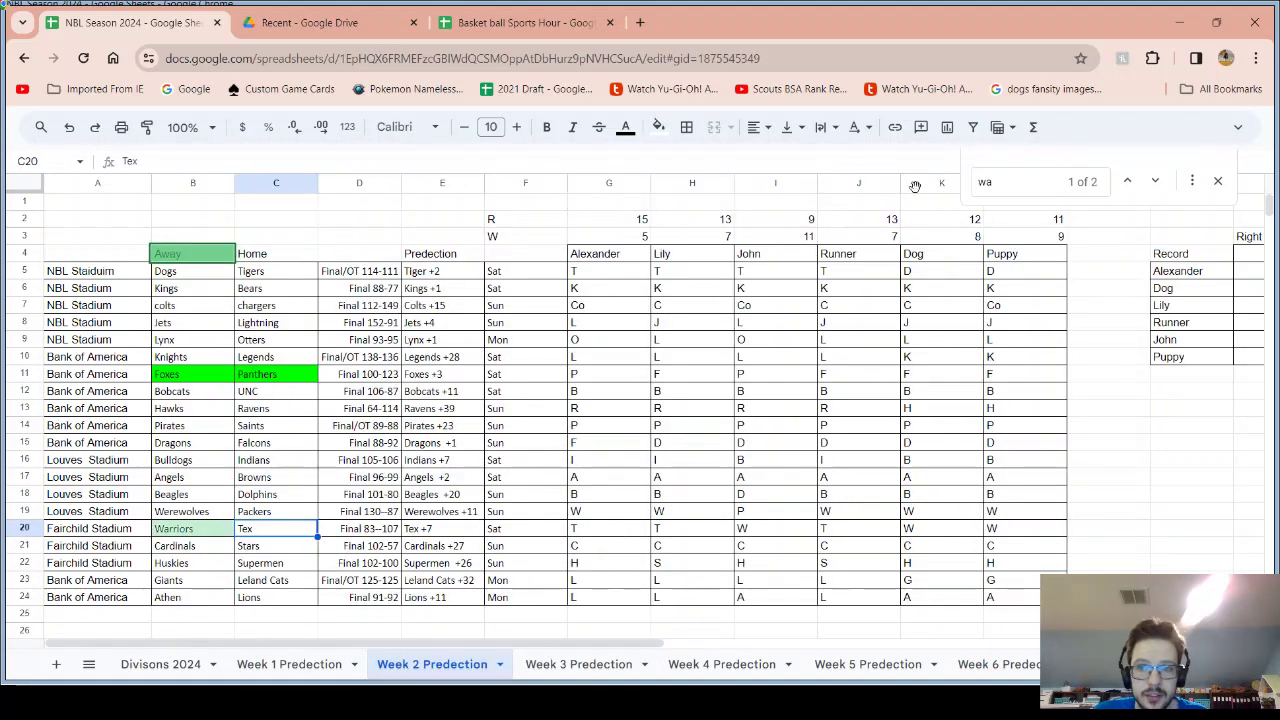
pyautogui.doubleClick(972, 186)
pyautogui.write('pac')
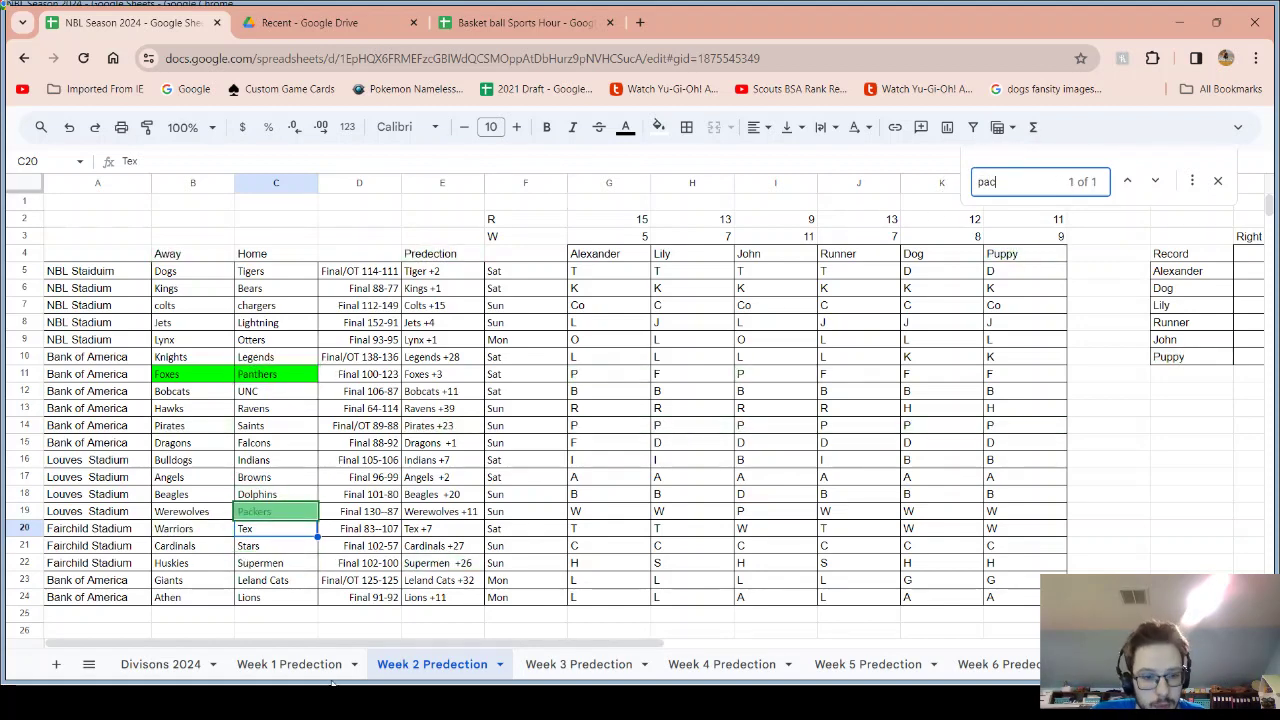
pyautogui.click(305, 664)
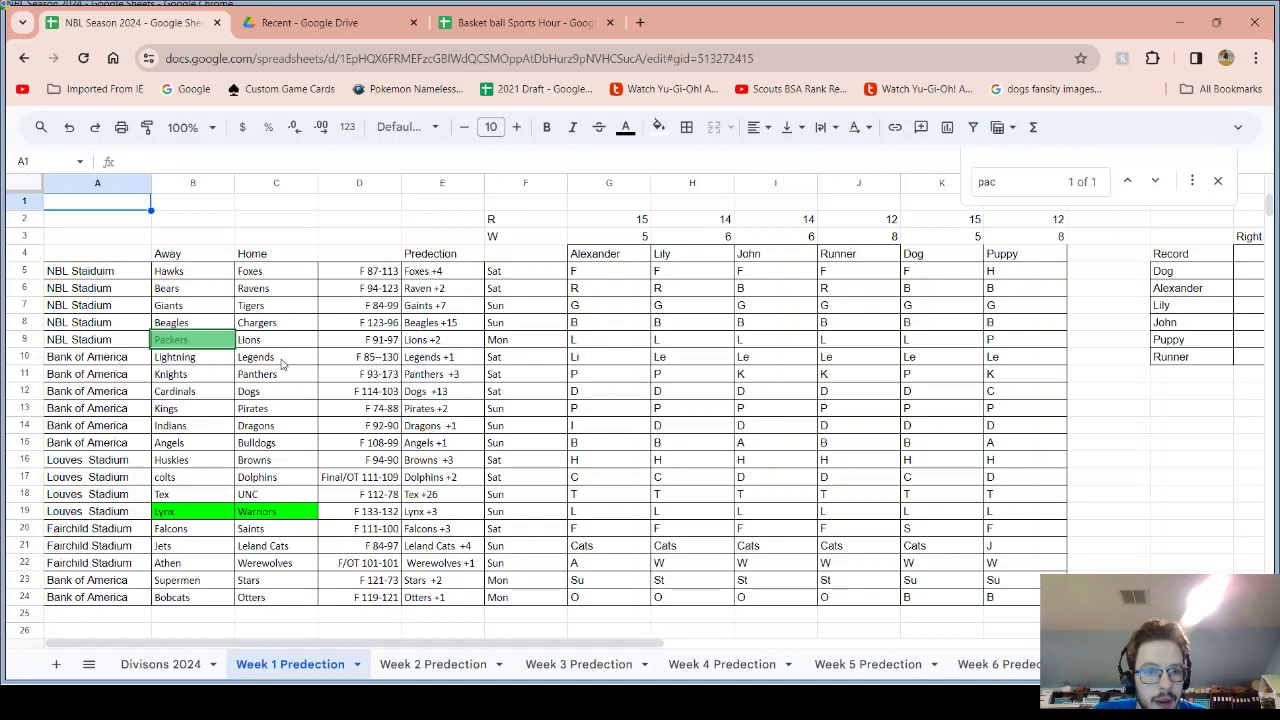
pyautogui.click(574, 667)
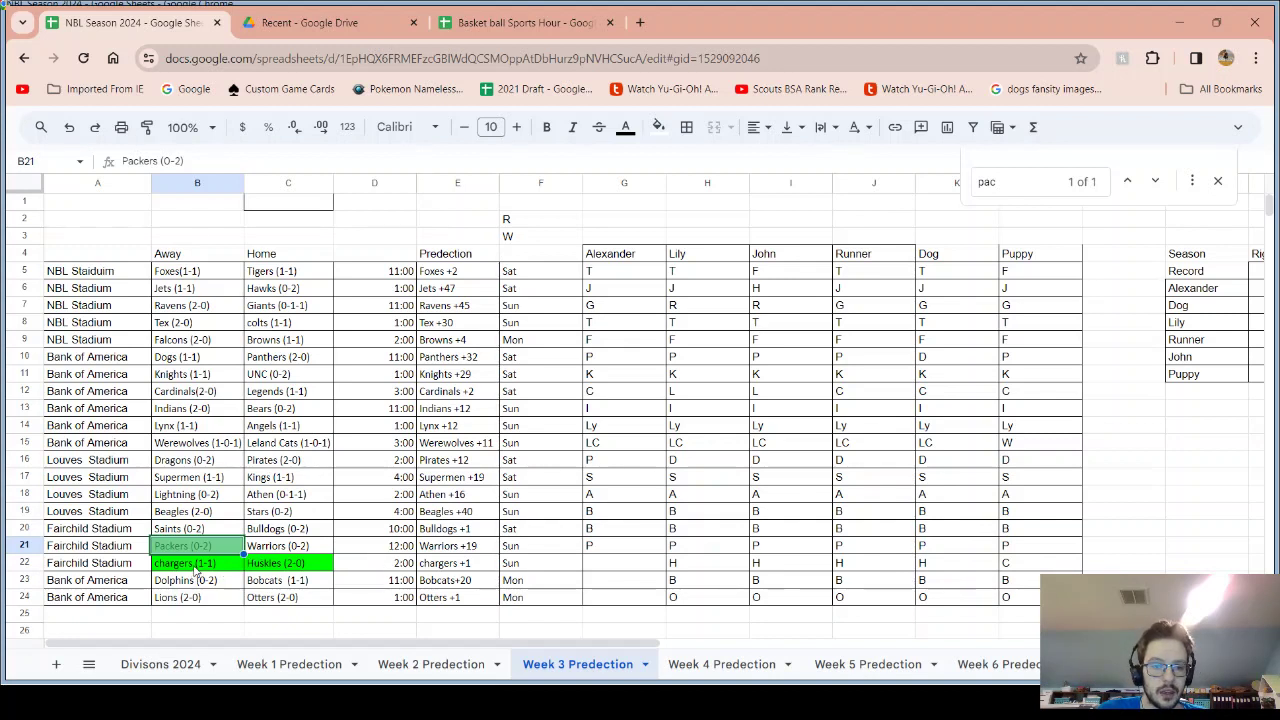
# Enter D in G23 as the pick for the Dolphins at Bobcats game
pyautogui.press('Down')
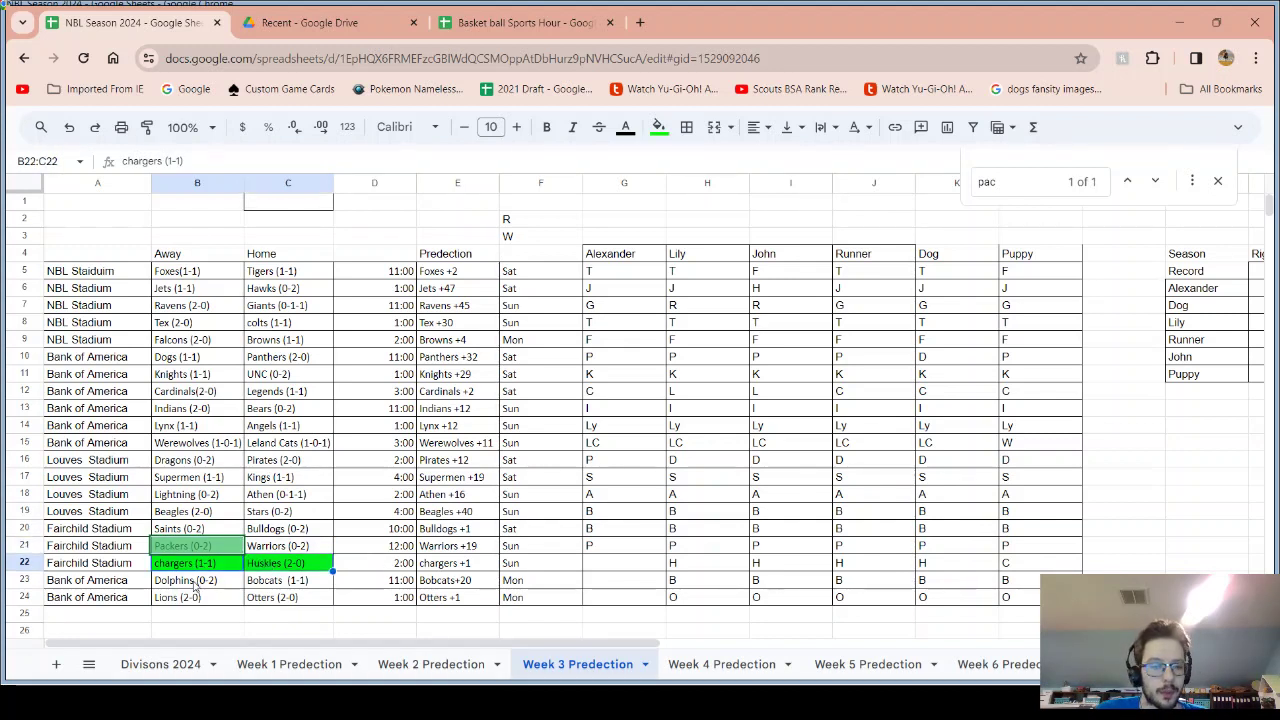
pyautogui.press('Down')
pyautogui.keyDown('shift'); pyautogui.click(256, 587); pyautogui.keyUp('shift')
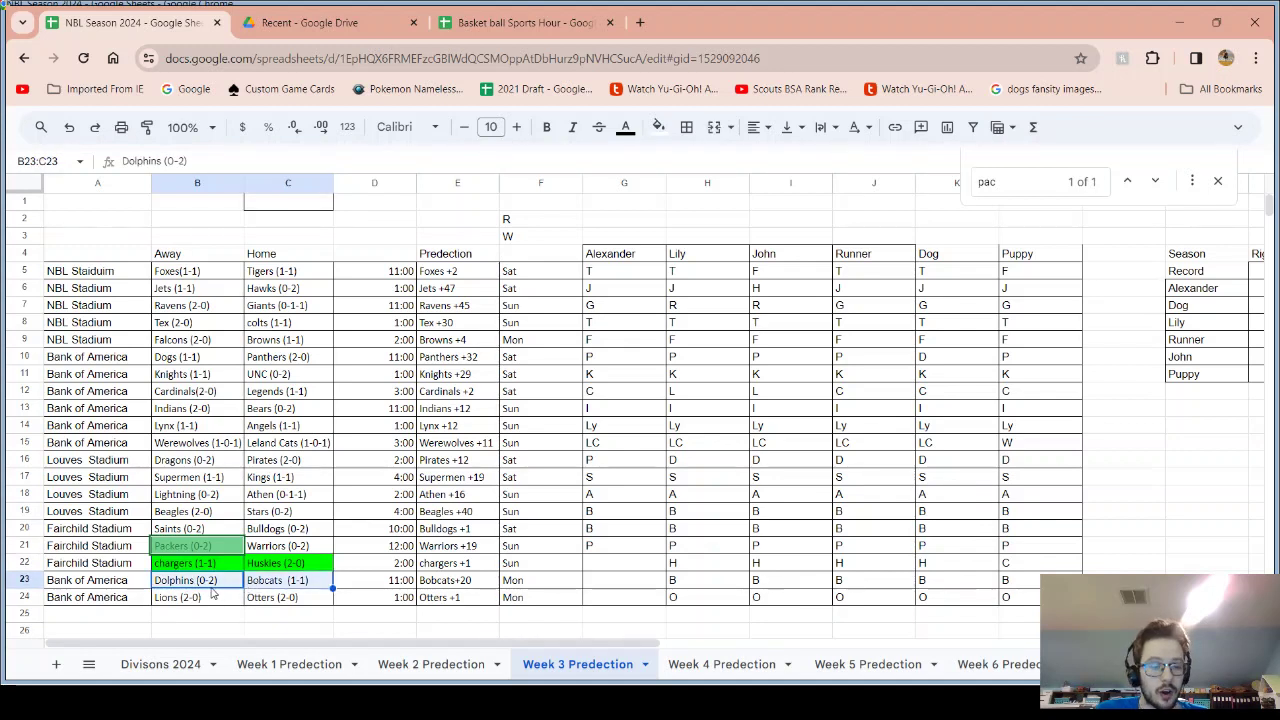
pyautogui.click(627, 584)
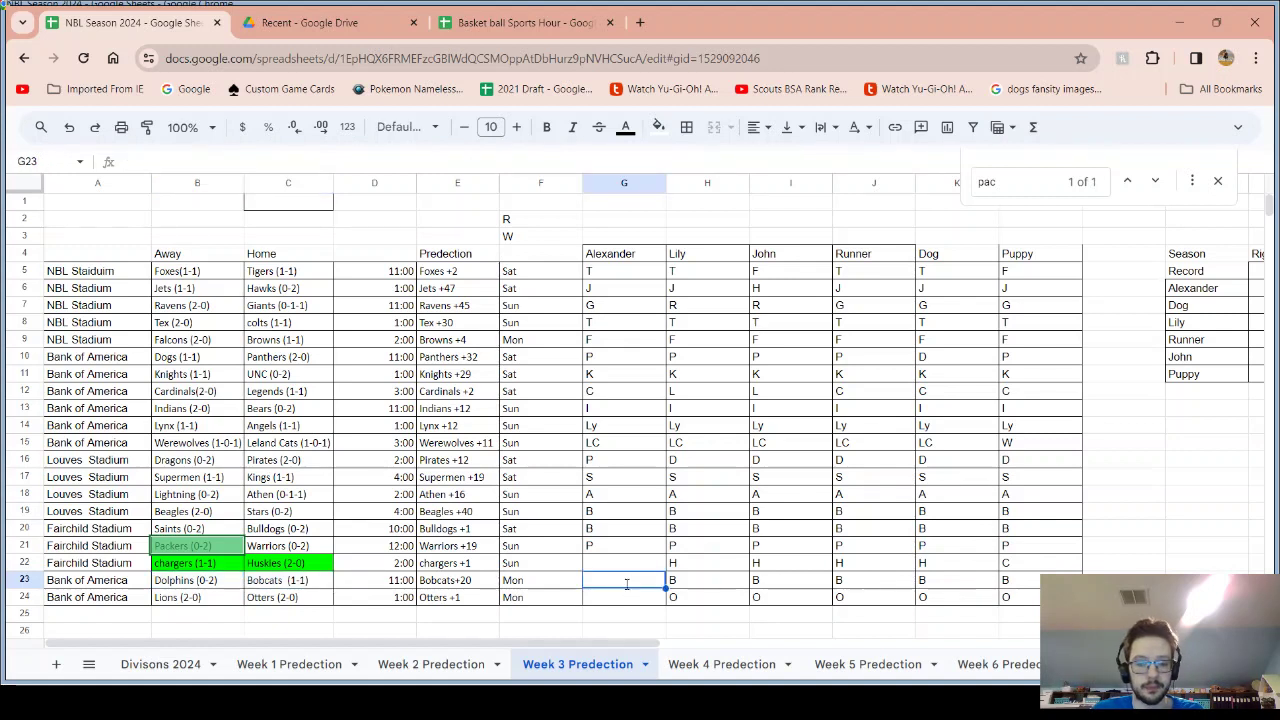
pyautogui.write('D')
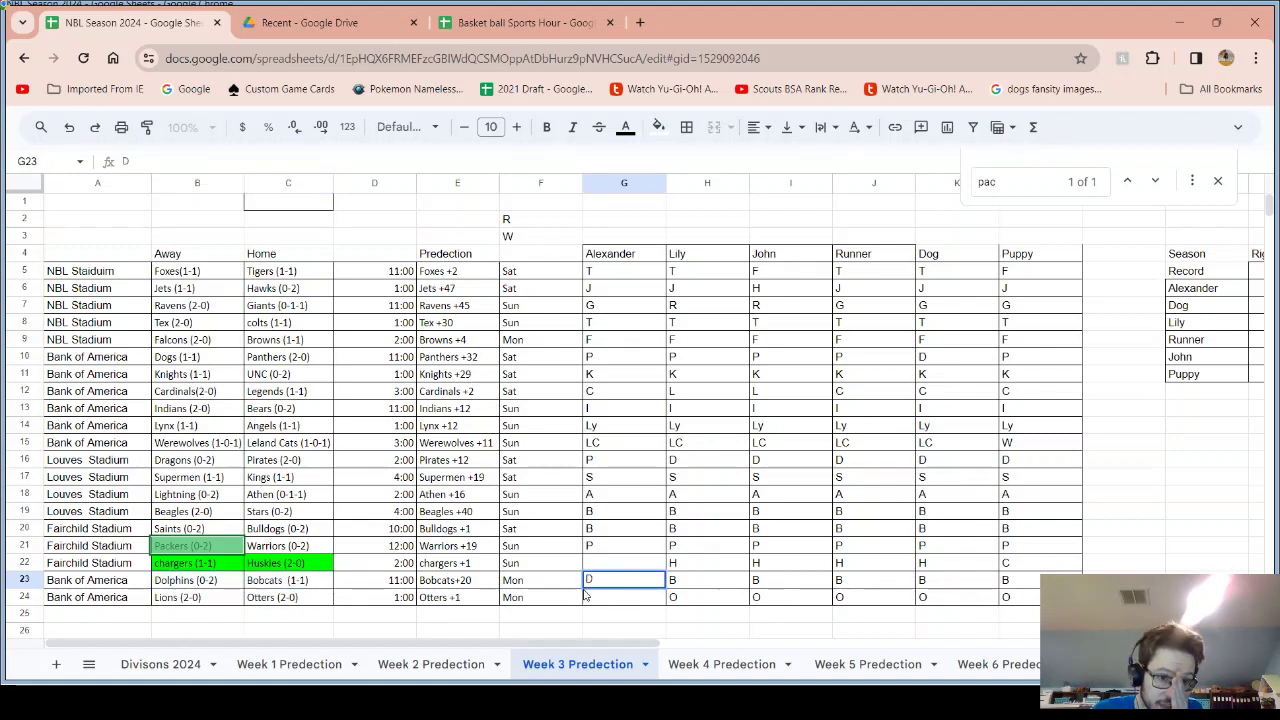
# Compare the Dolphins' and Bobcats' rows in the Divisons 2024 standings, and review the row 23 picks in Week 3 Predection
pyautogui.click(188, 668)
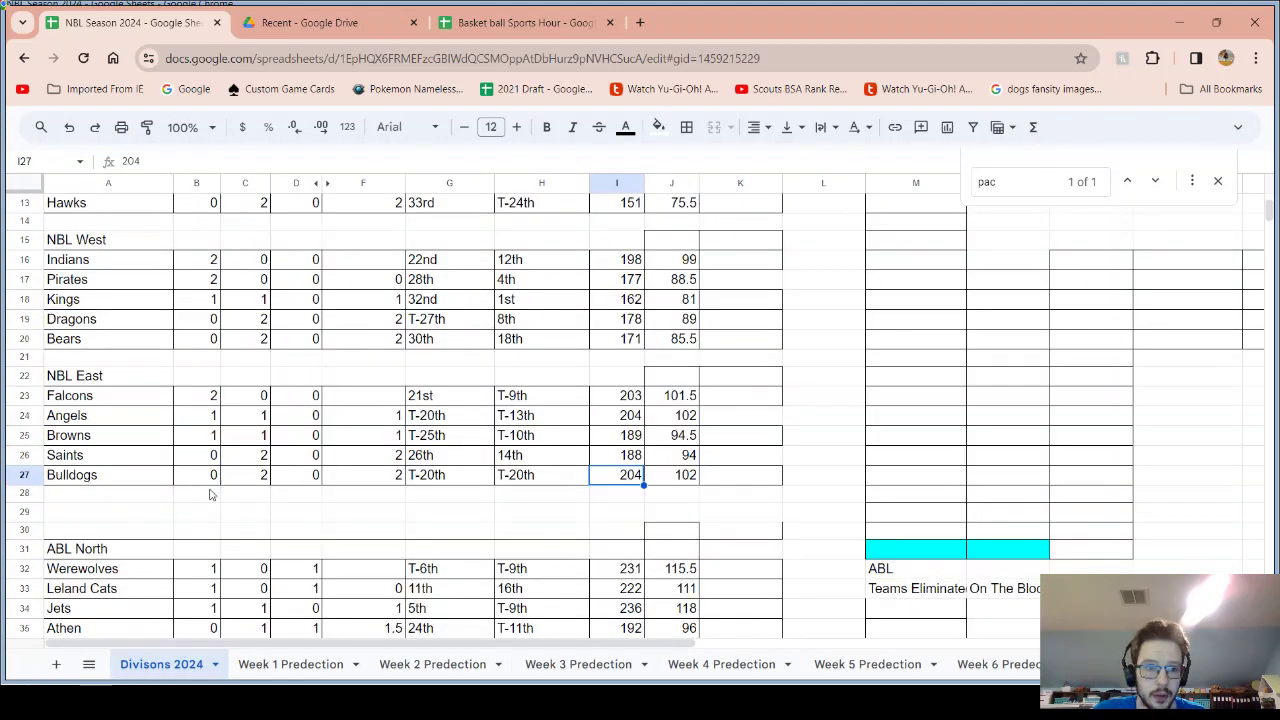
pyautogui.scroll(-10, 160, 489)
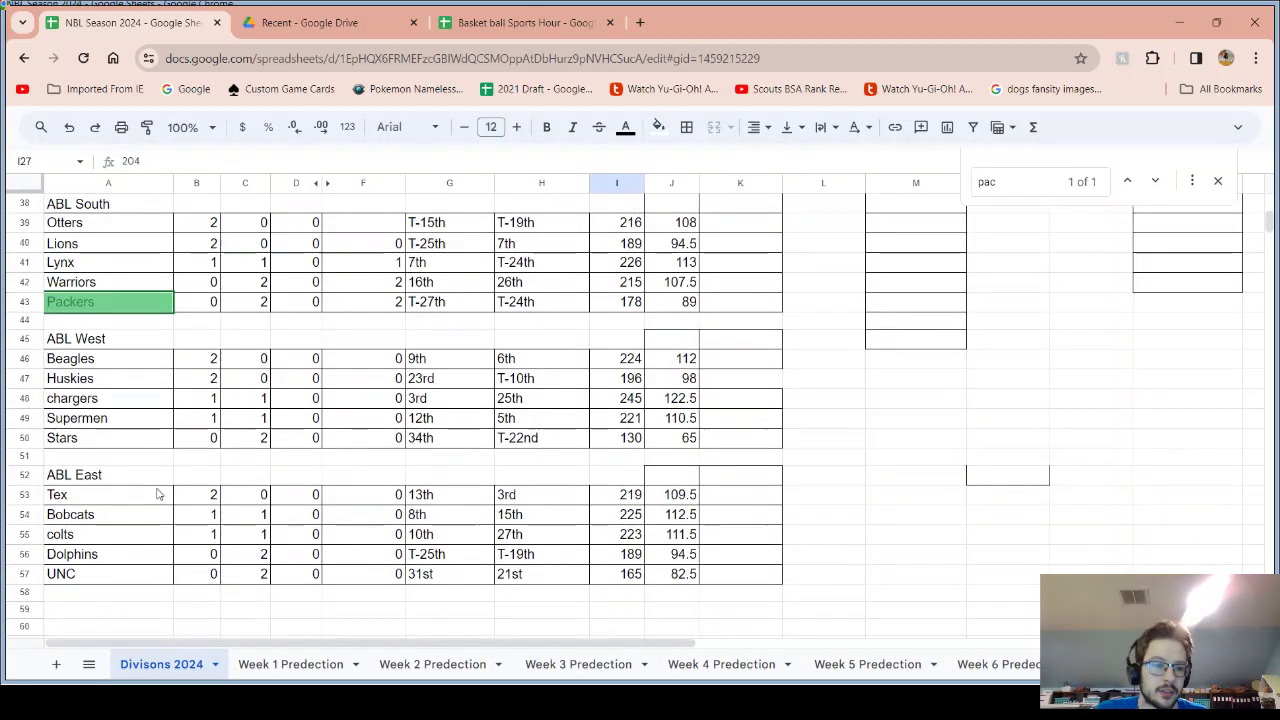
pyautogui.moveTo(546, 457); pyautogui.dragTo(610, 460)
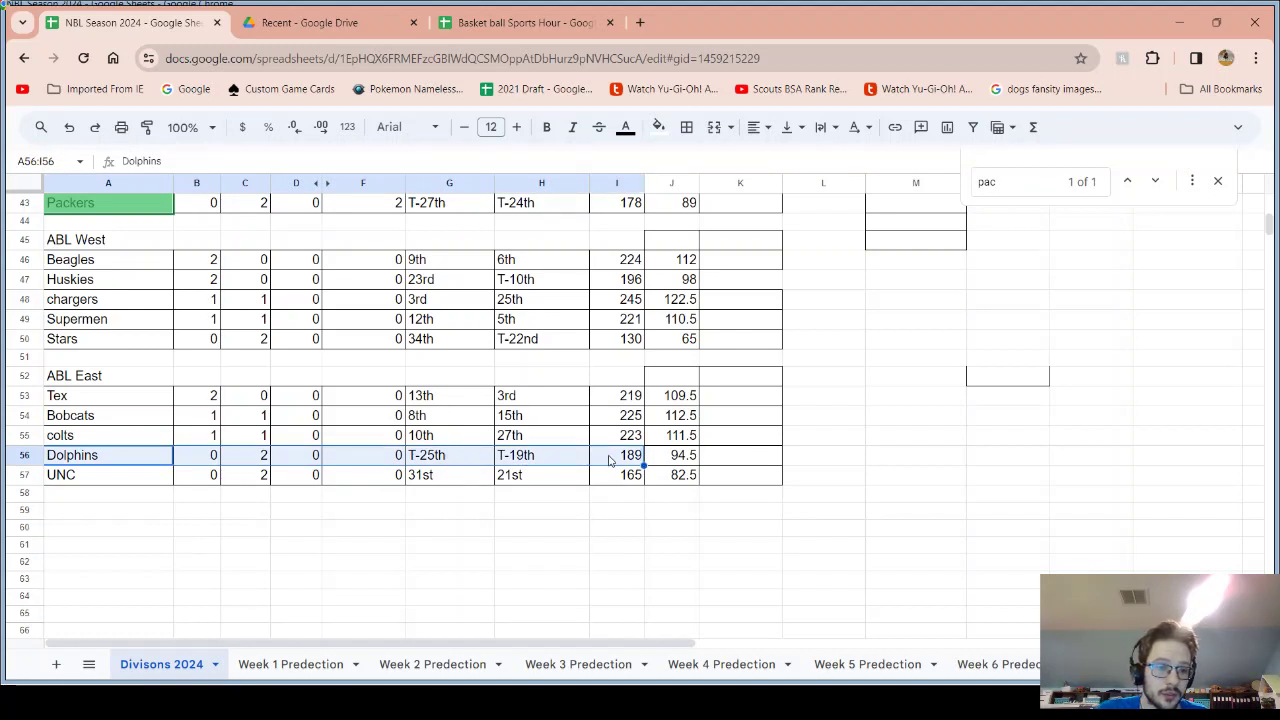
pyautogui.click(610, 460)
pyautogui.click(625, 418)
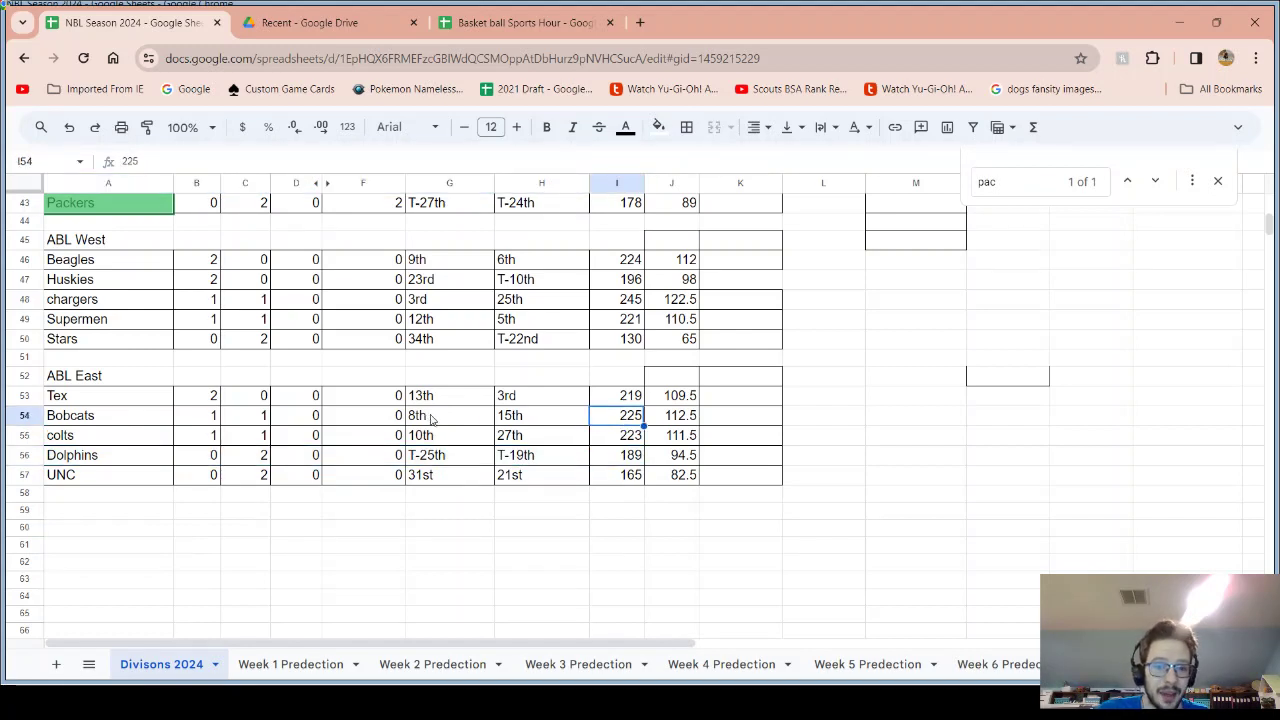
pyautogui.moveTo(432, 420); pyautogui.dragTo(500, 428)
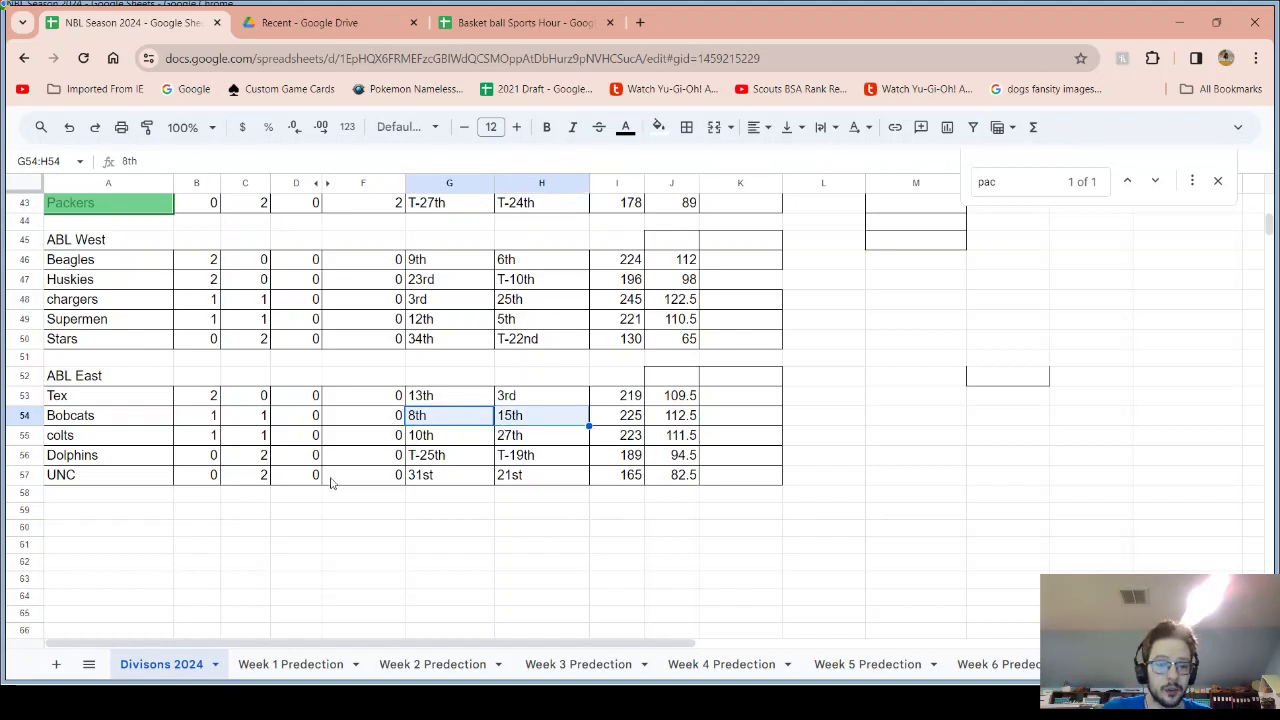
pyautogui.click(593, 664)
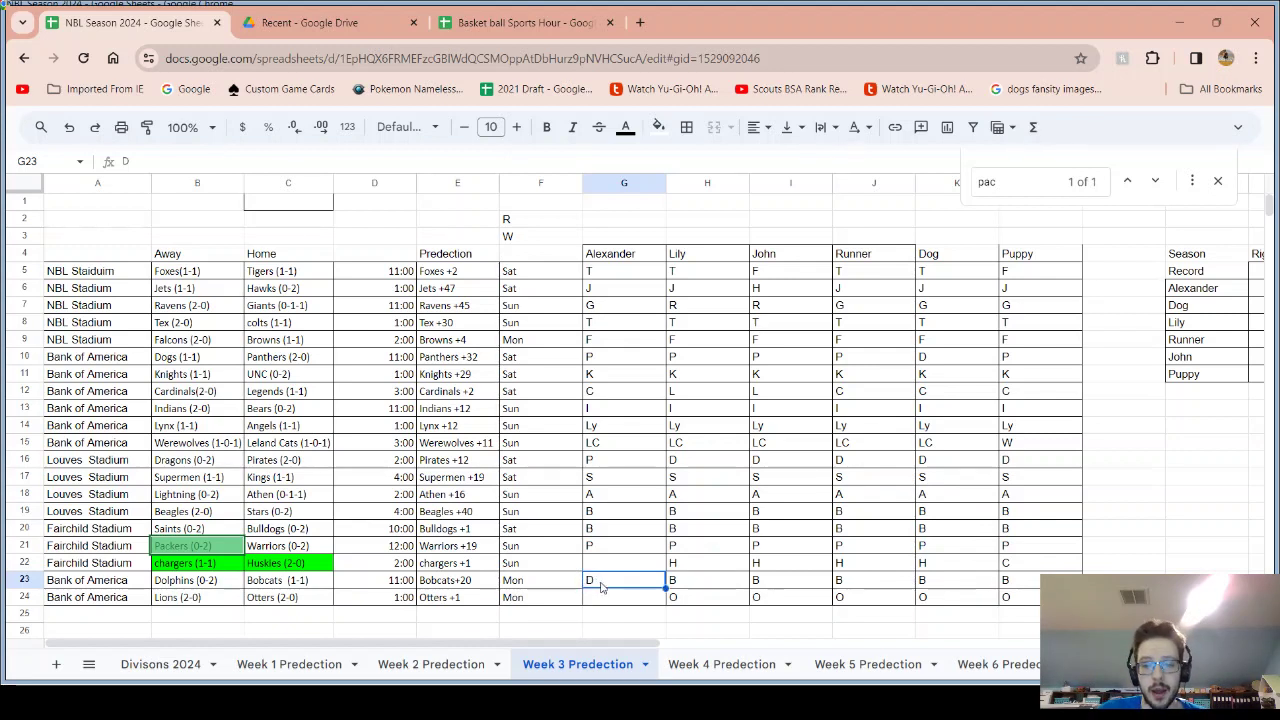
pyautogui.moveTo(690, 588); pyautogui.dragTo(1018, 583)
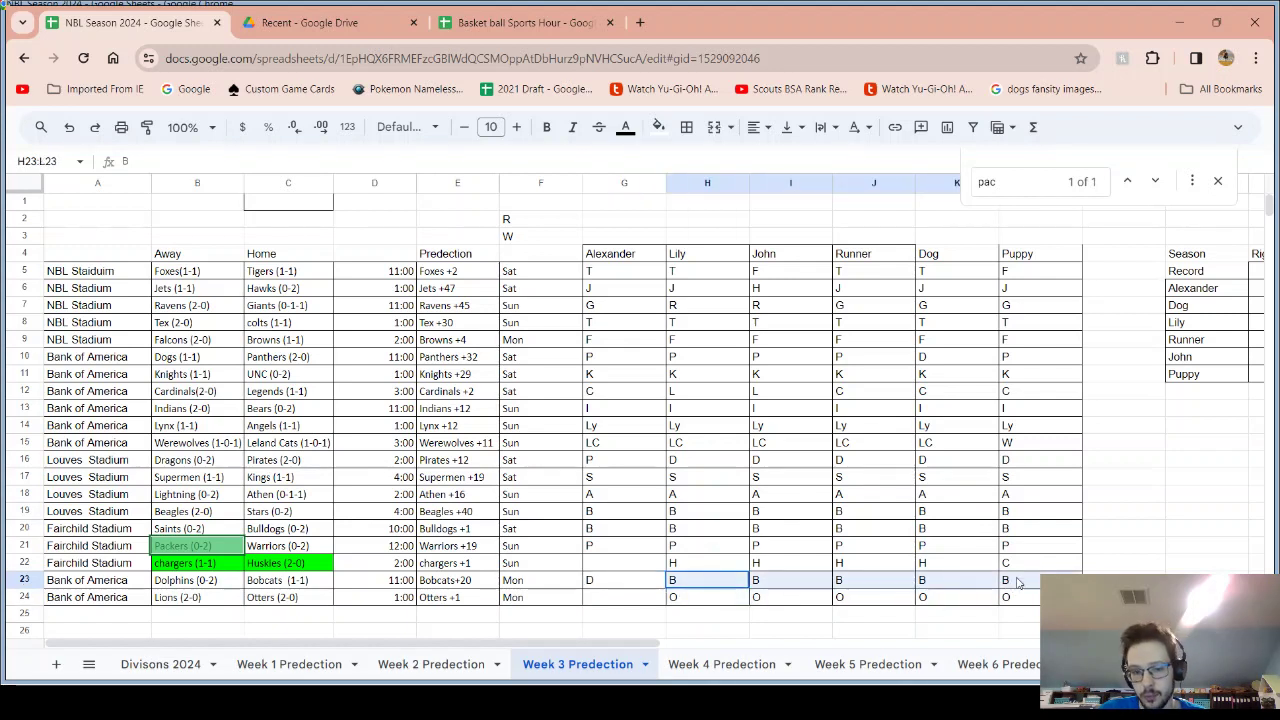
# Search the Week 2 and Week 1 Predection sheets for "lio" to check the Lions' results, and return to Week 3 Predection
pyautogui.click(592, 601)
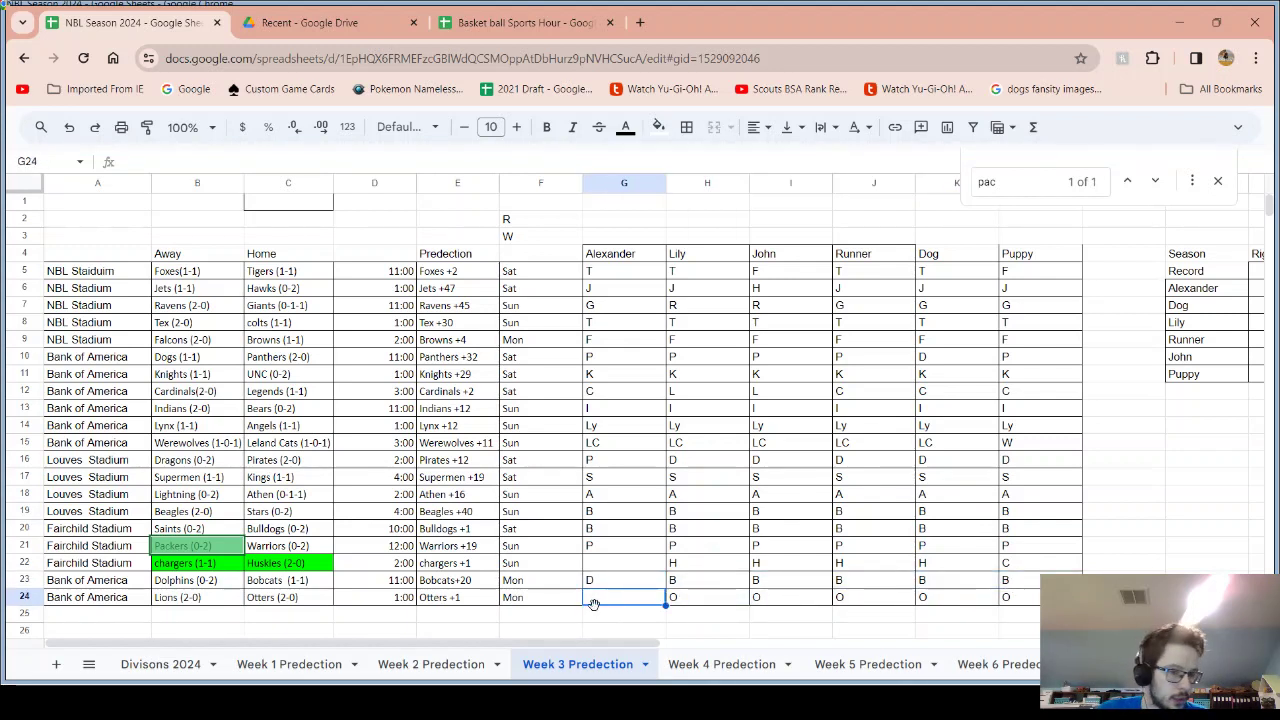
pyautogui.moveTo(231, 600); pyautogui.dragTo(270, 602)
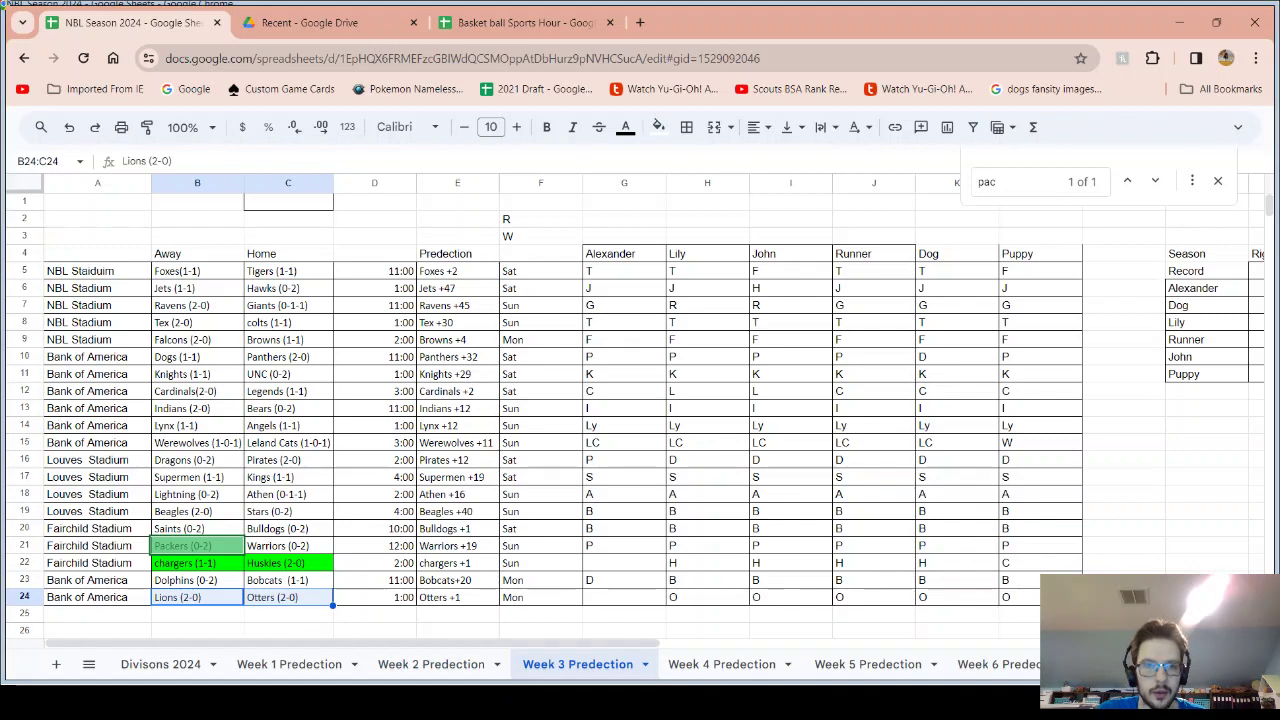
pyautogui.hotkey('alt', 'Tab')
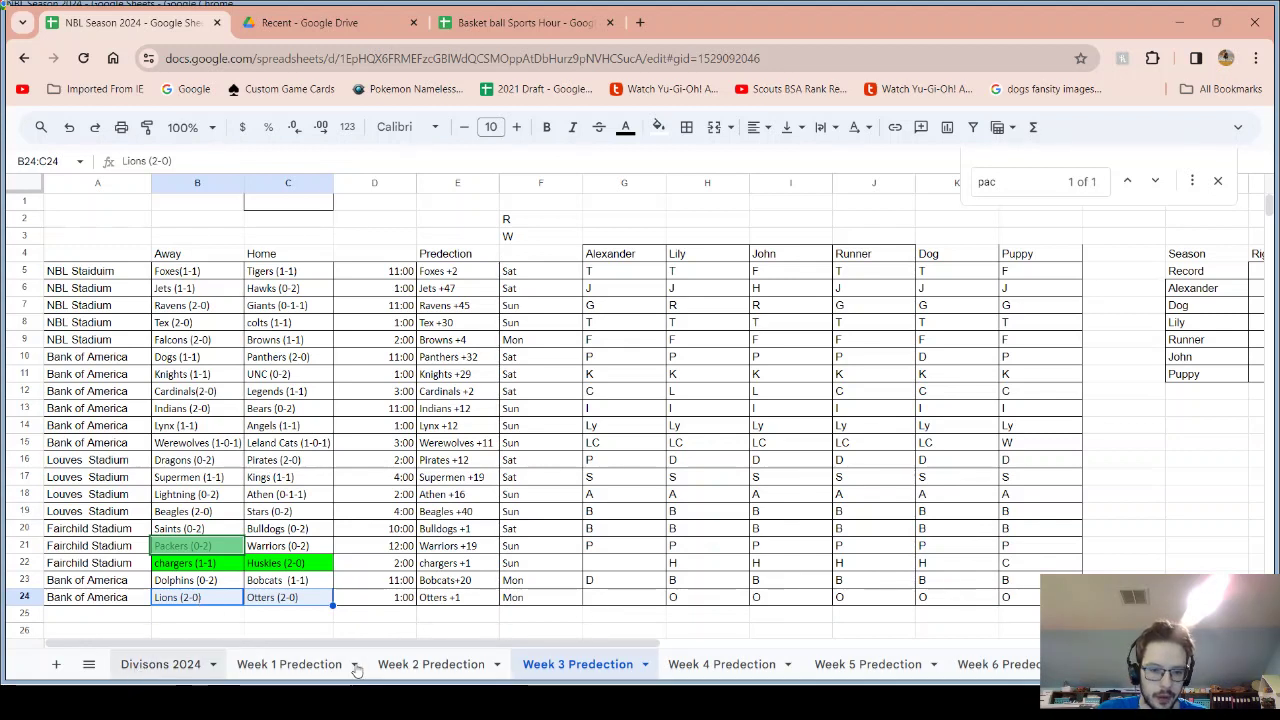
pyautogui.click(410, 665)
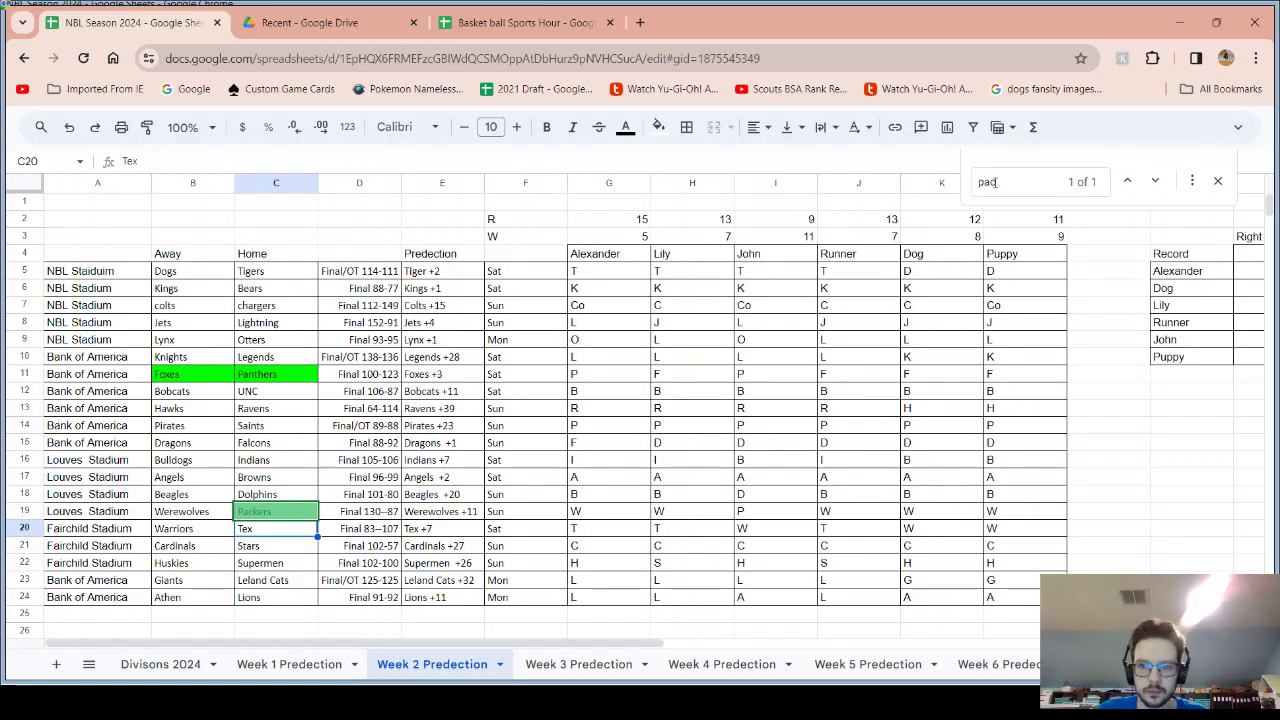
pyautogui.doubleClick(993, 181)
pyautogui.write('lio')
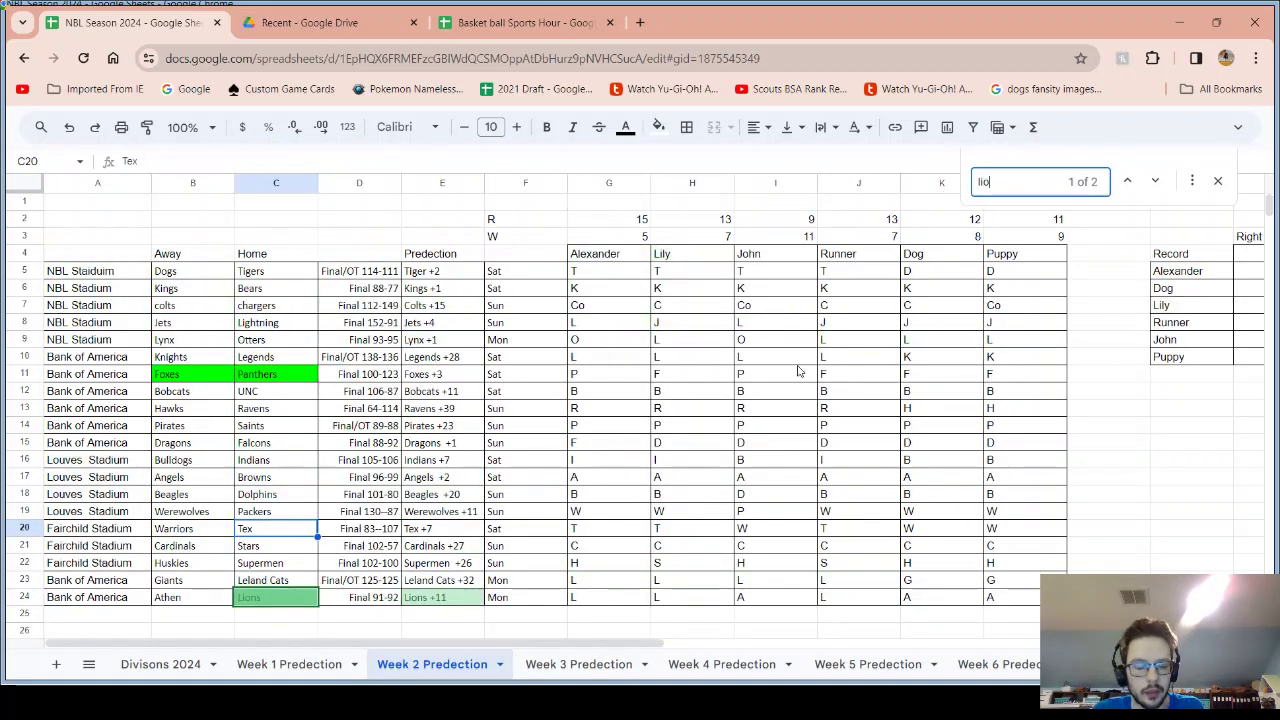
pyautogui.click(332, 668)
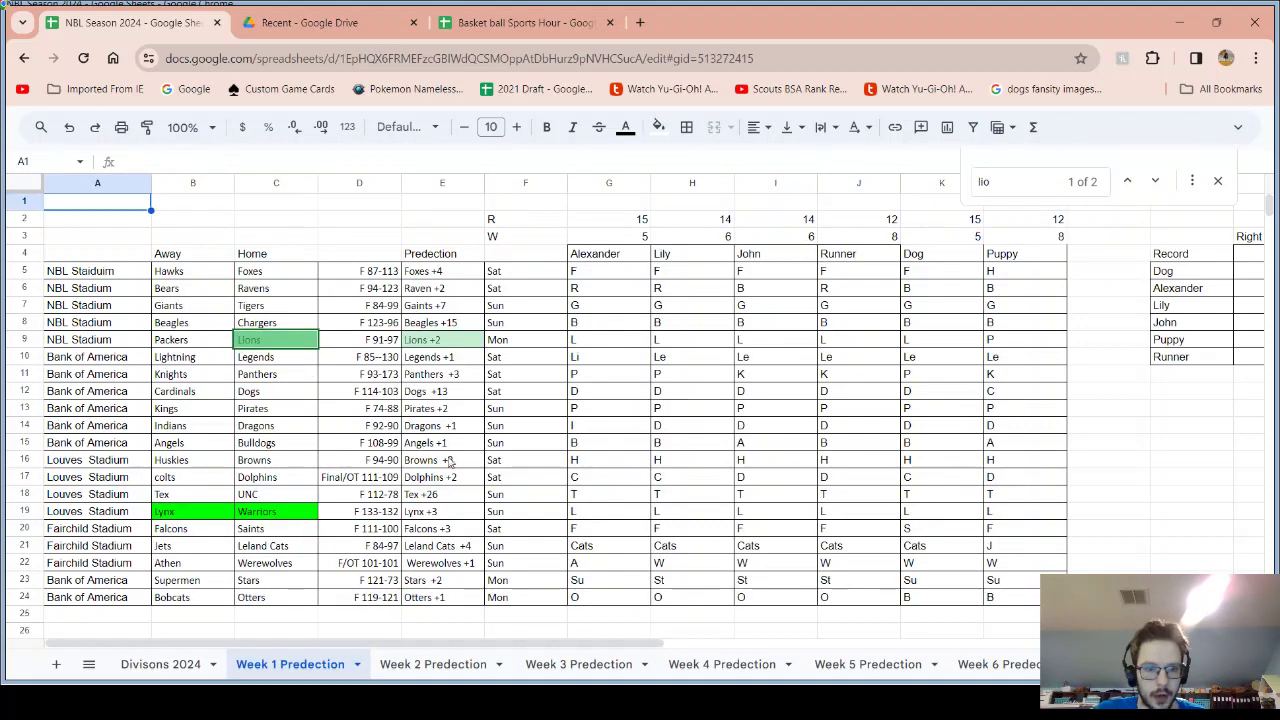
pyautogui.click(590, 668)
# Search the Week 1 and Week 2 Predection sheets for "ott" to check the Otters' results, and return to Week 3 Predection
pyautogui.hotkey('ctrl', 'f')
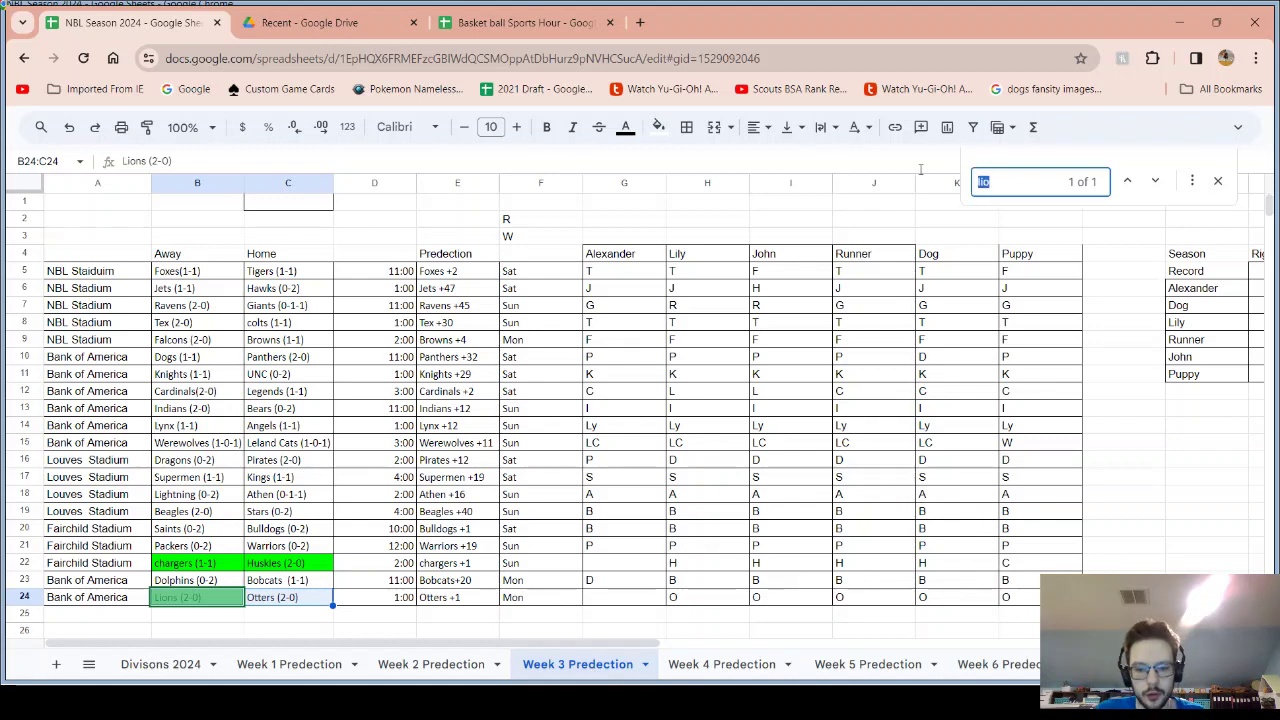
pyautogui.write('ott')
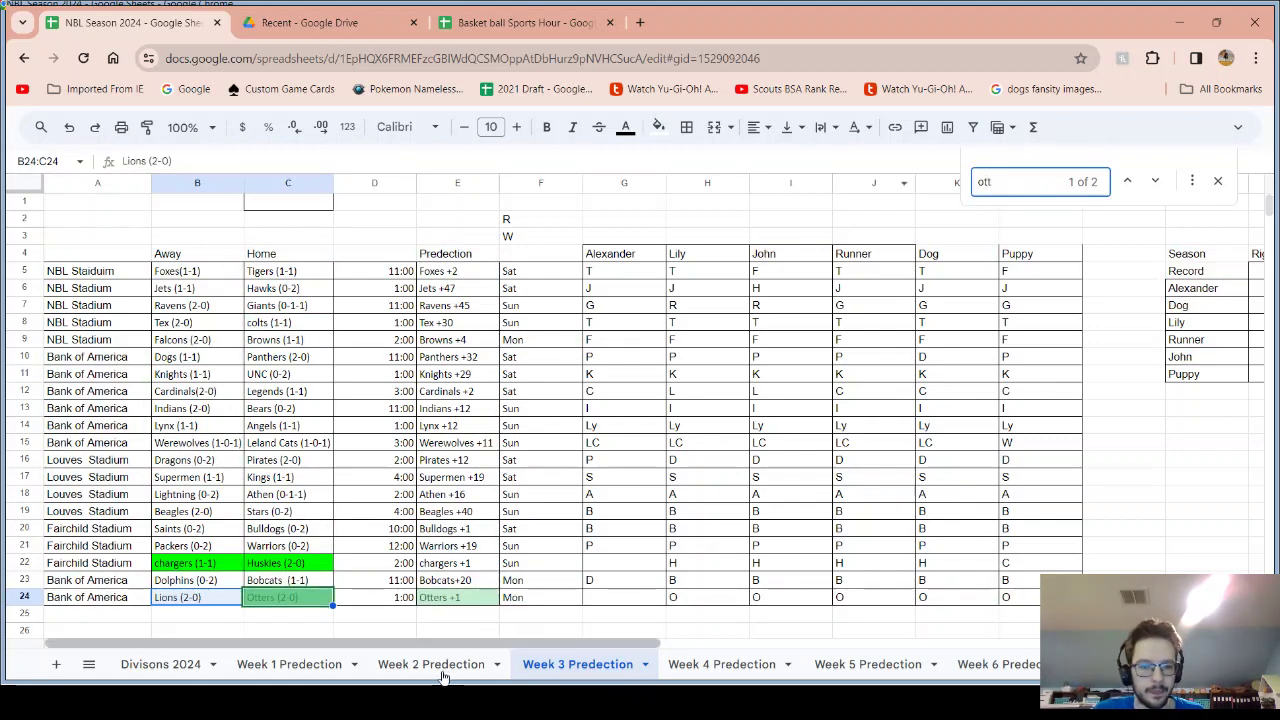
pyautogui.click(350, 676)
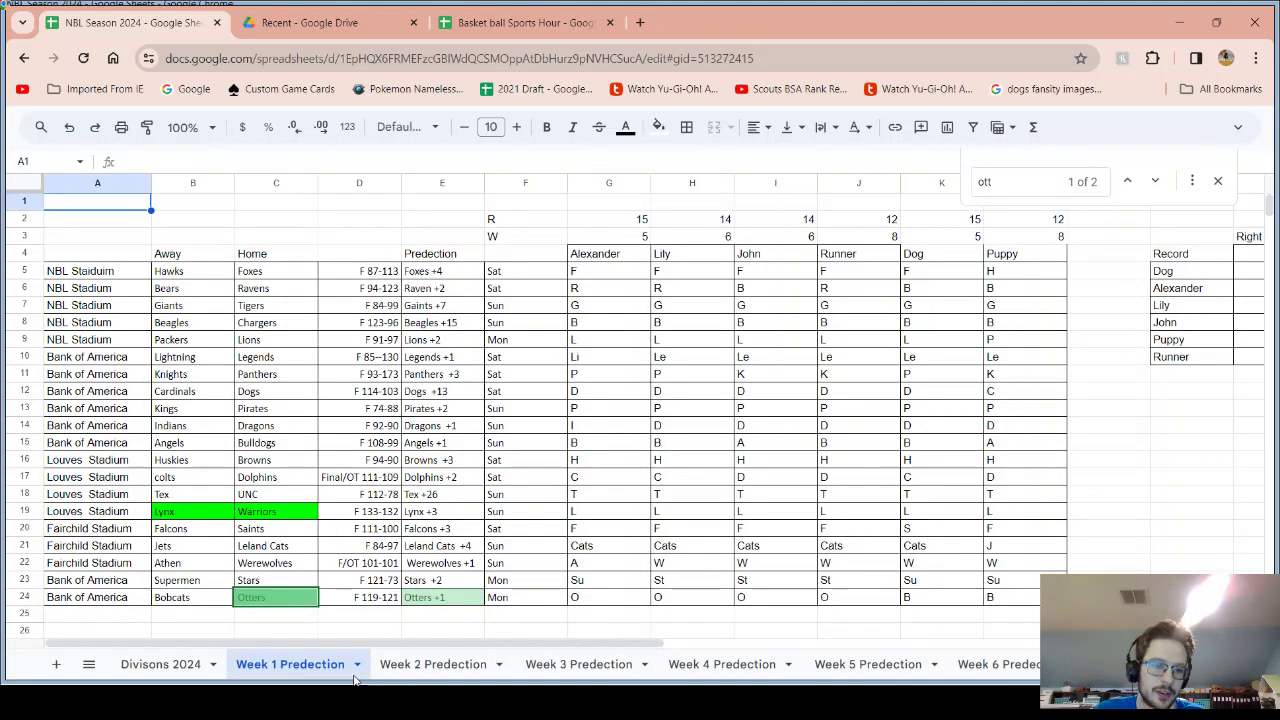
pyautogui.click(422, 668)
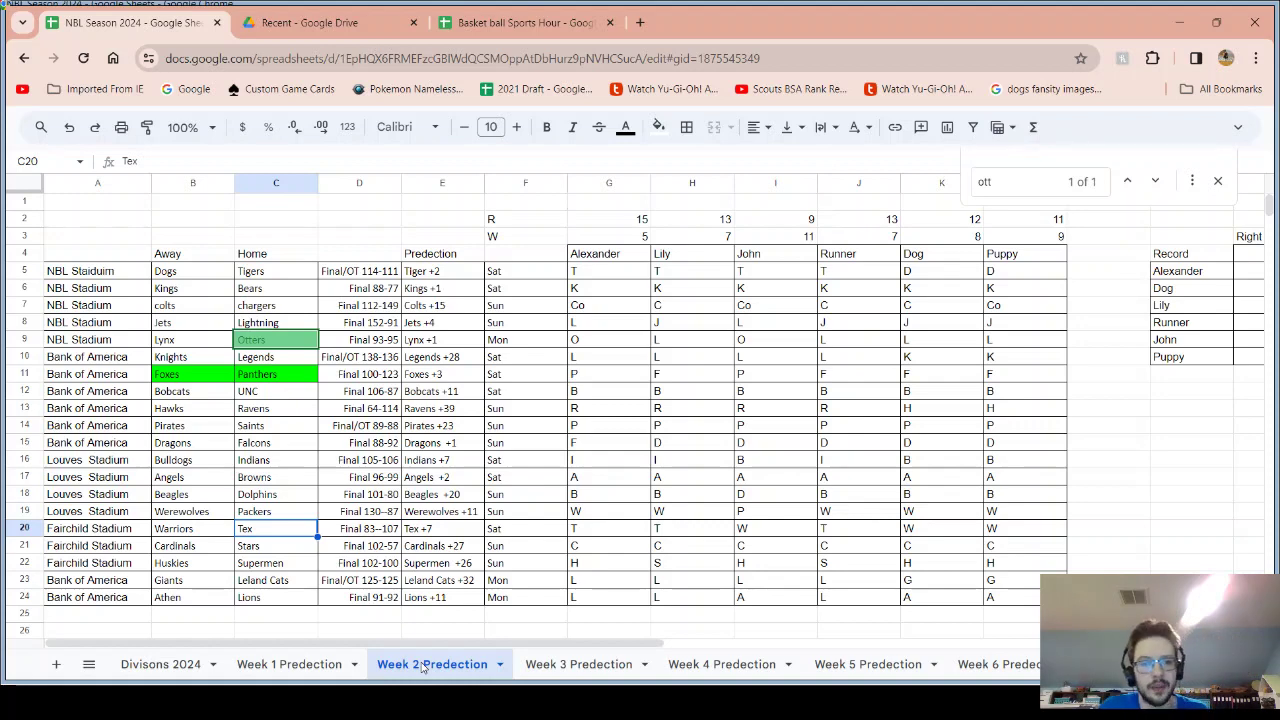
pyautogui.click(560, 667)
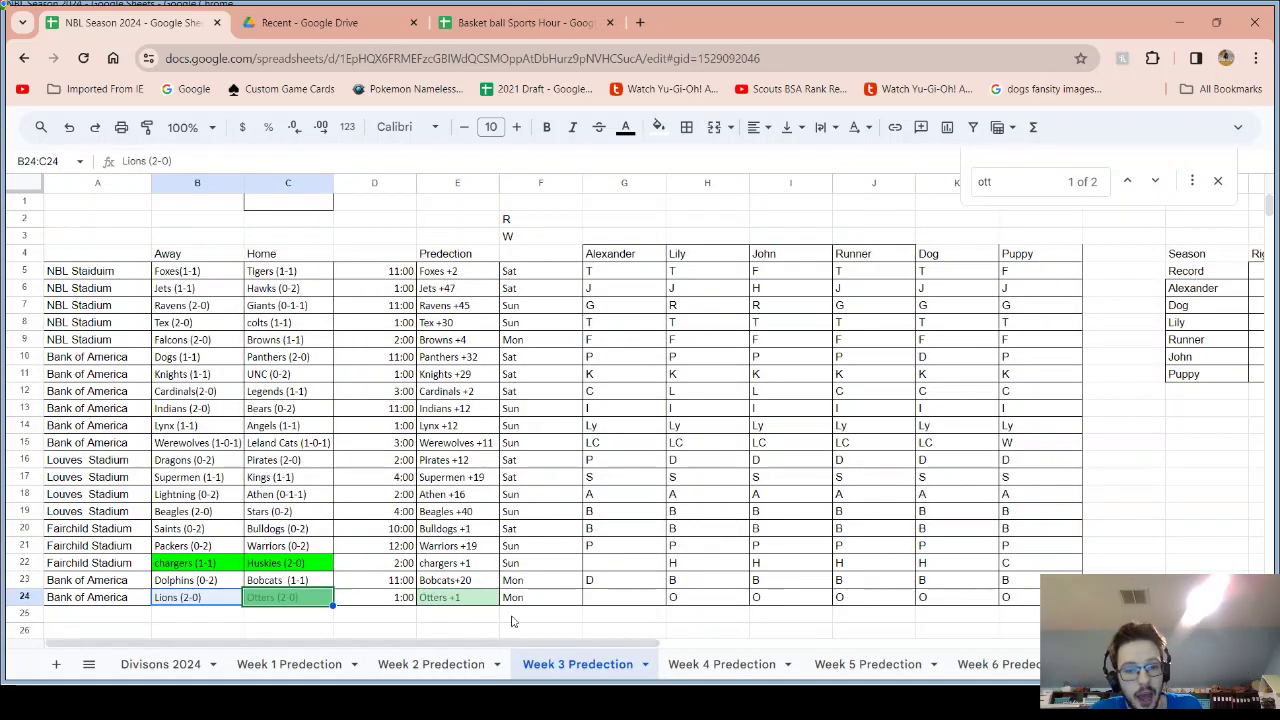
# Enter O in G24 as the pick for the Lions at Otters game
pyautogui.click(625, 603)
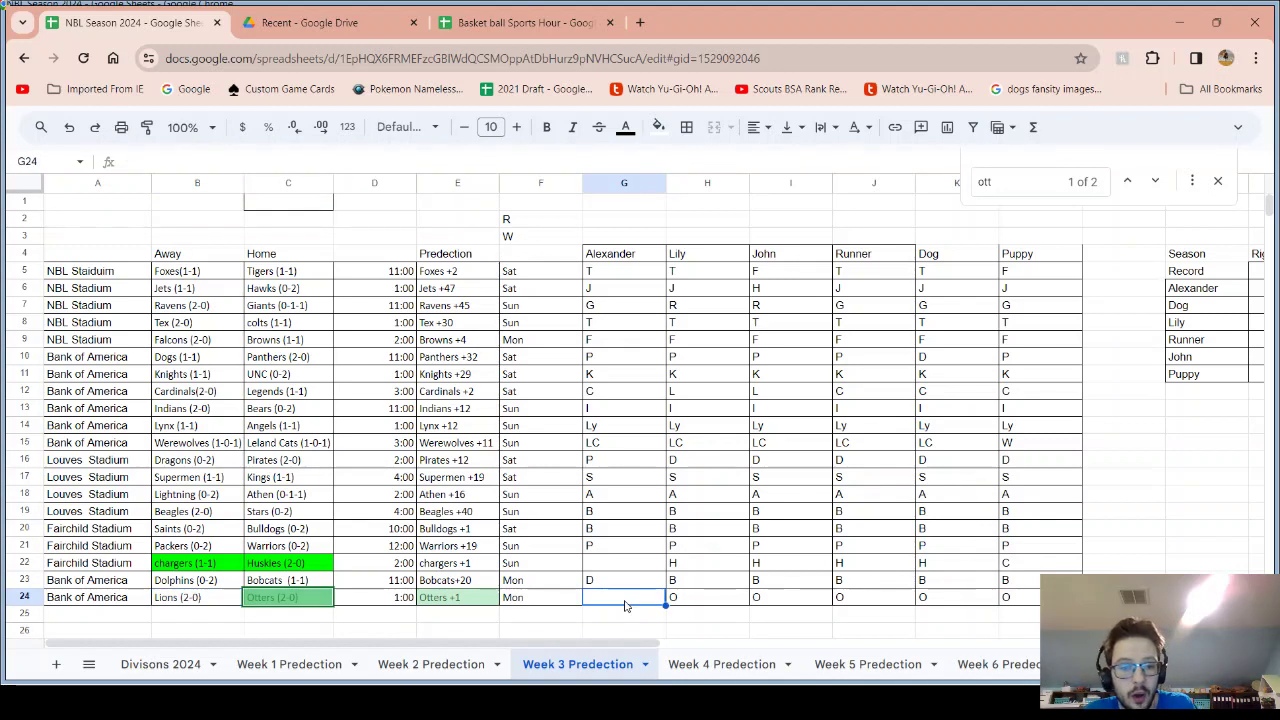
pyautogui.write('O')
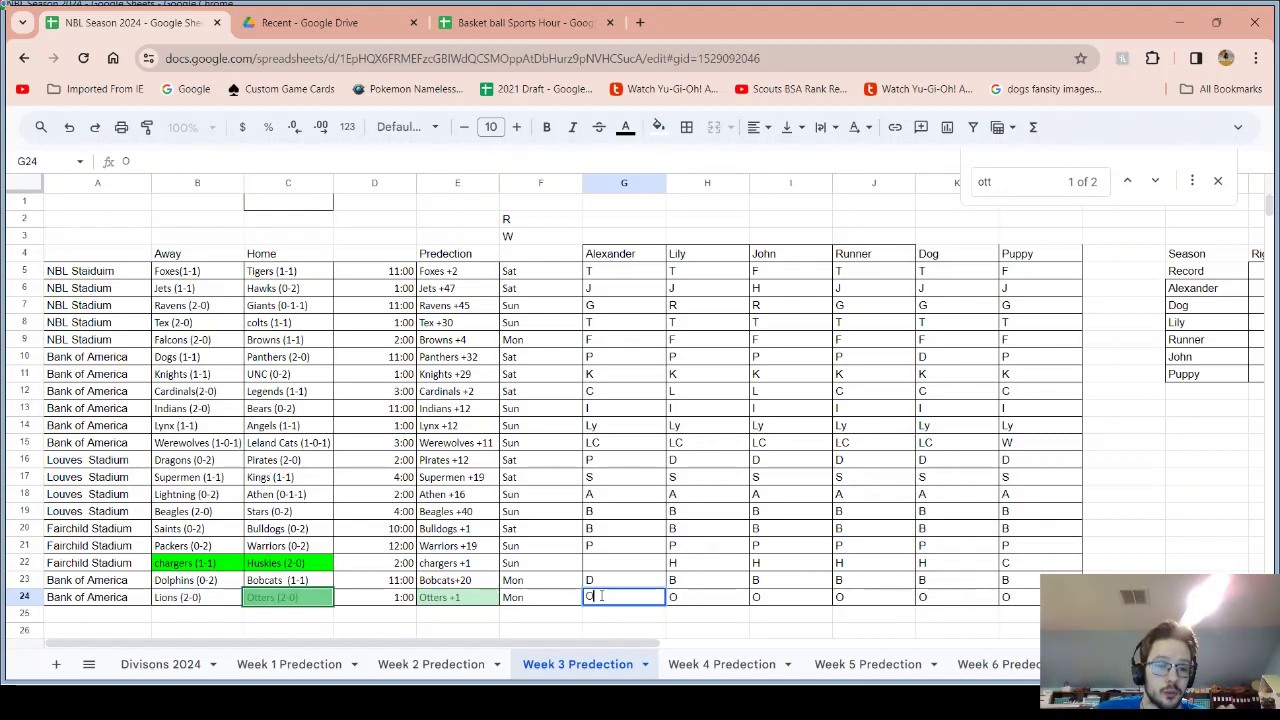
pyautogui.click(213, 600)
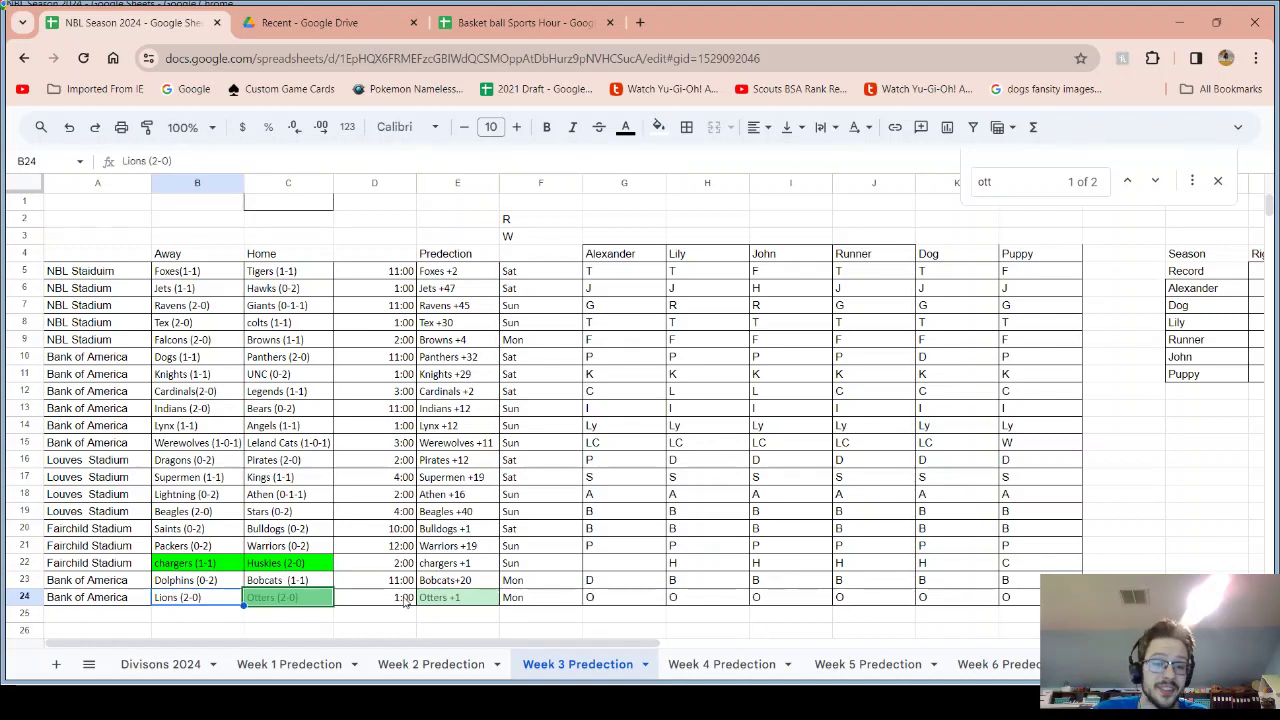
pyautogui.doubleClick(467, 598)
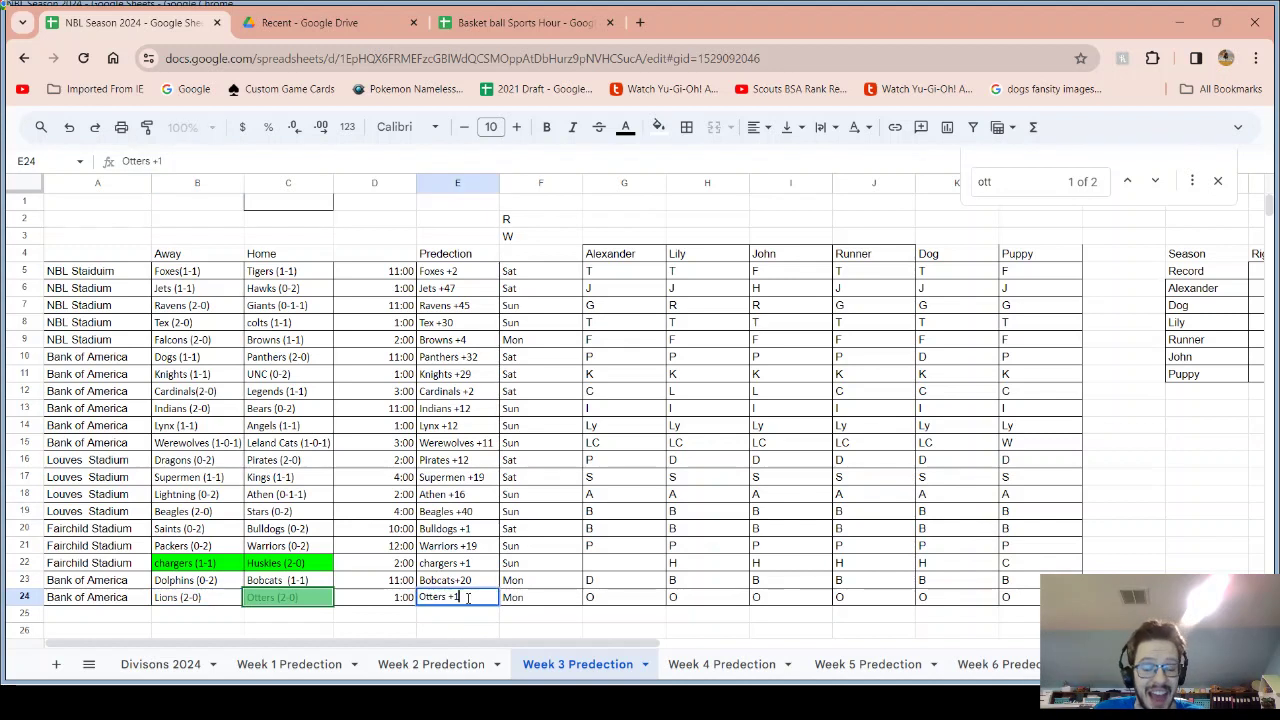
# Compare the Otters' and Lions' rankings in the Divisons 2024 standings, and return to their game in row 24 of Week 3 Predection
pyautogui.moveTo(209, 605); pyautogui.dragTo(300, 603)
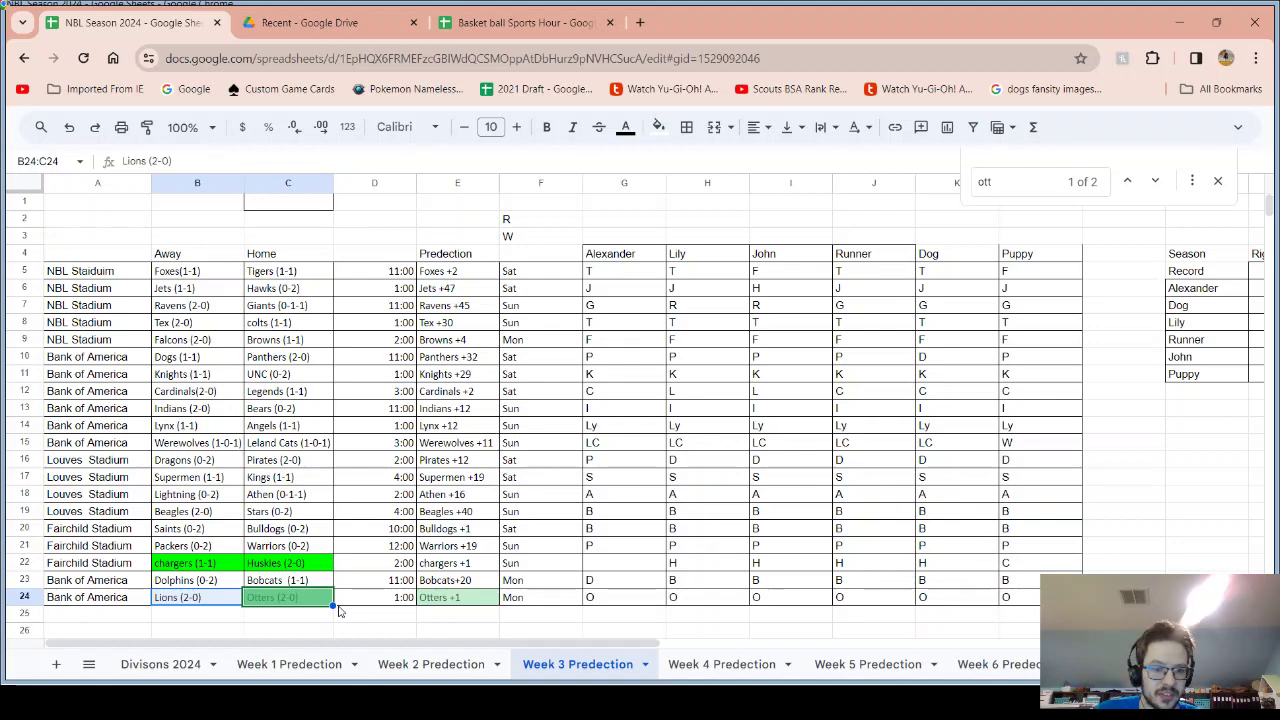
pyautogui.click(160, 664)
pyautogui.scroll(7, 200, 540)
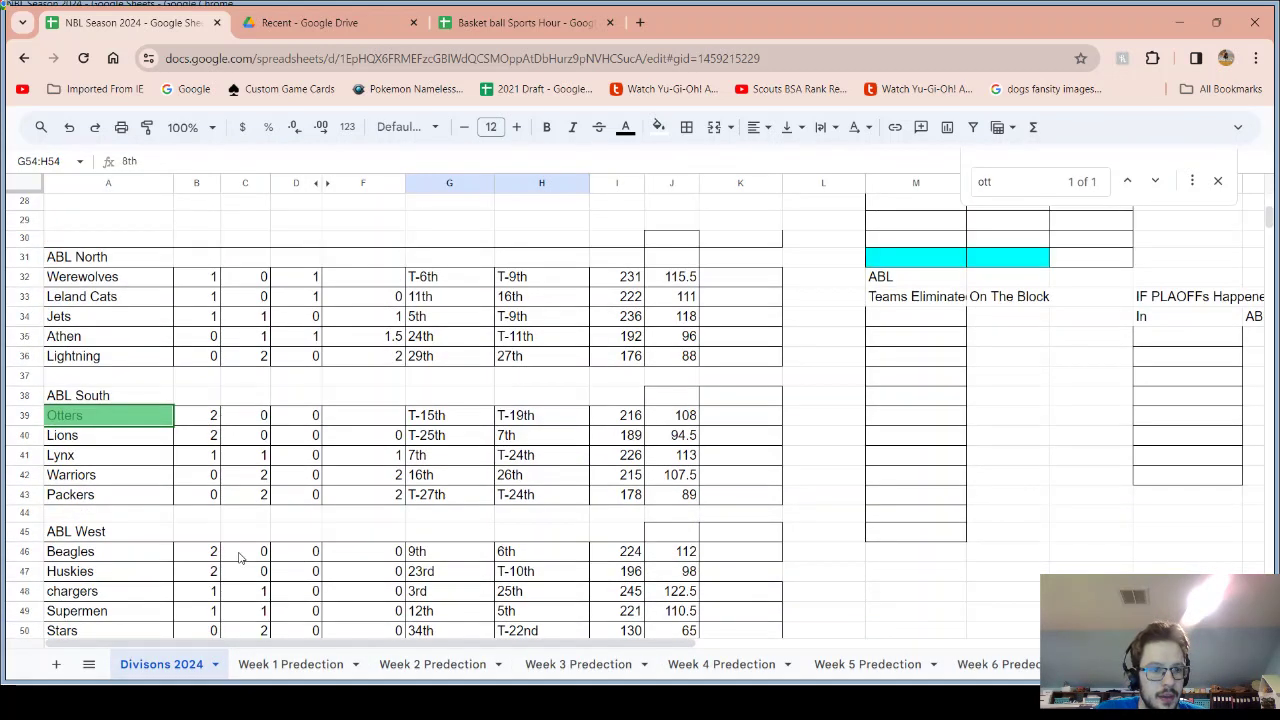
pyautogui.moveTo(163, 558); pyautogui.dragTo(536, 574)
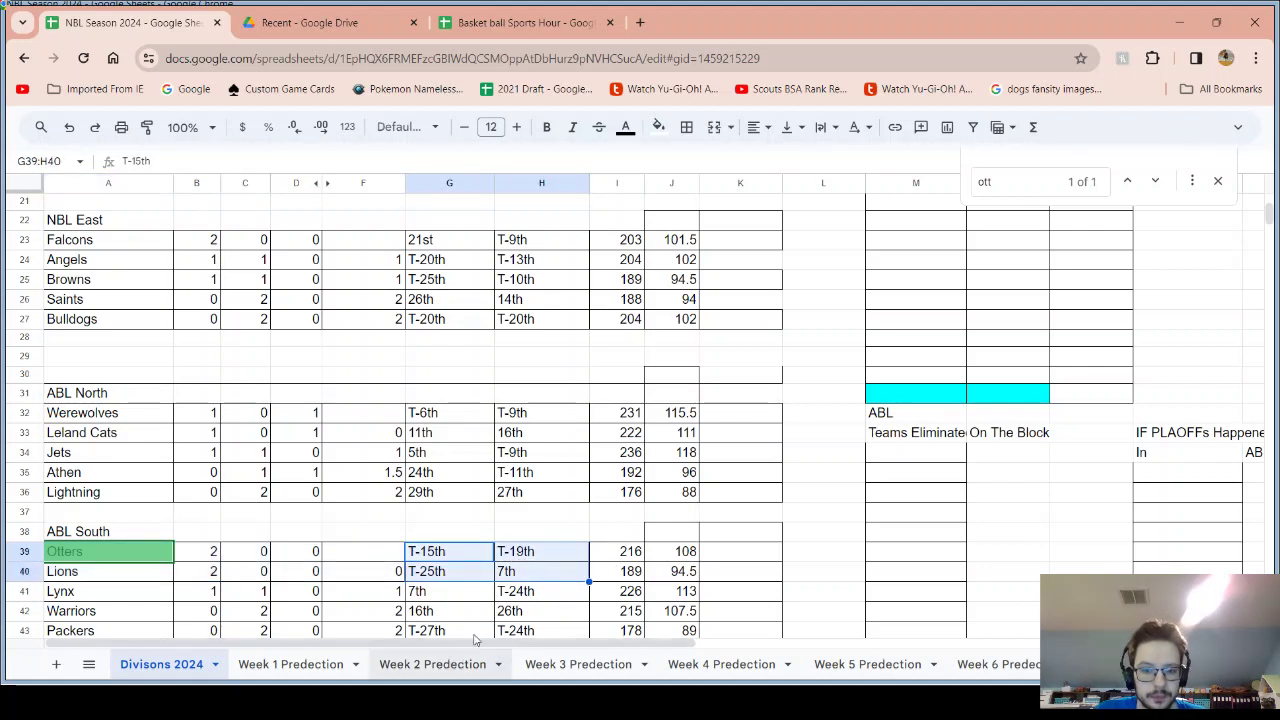
pyautogui.click(442, 558)
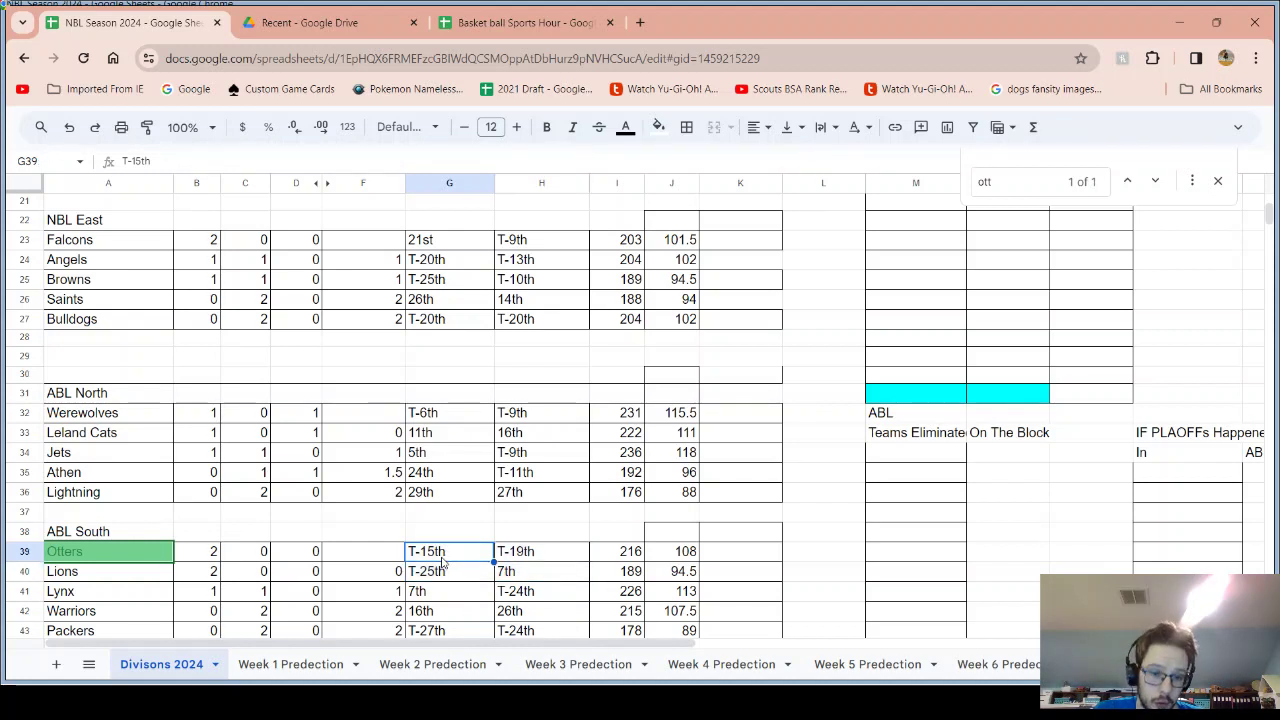
pyautogui.click(509, 576)
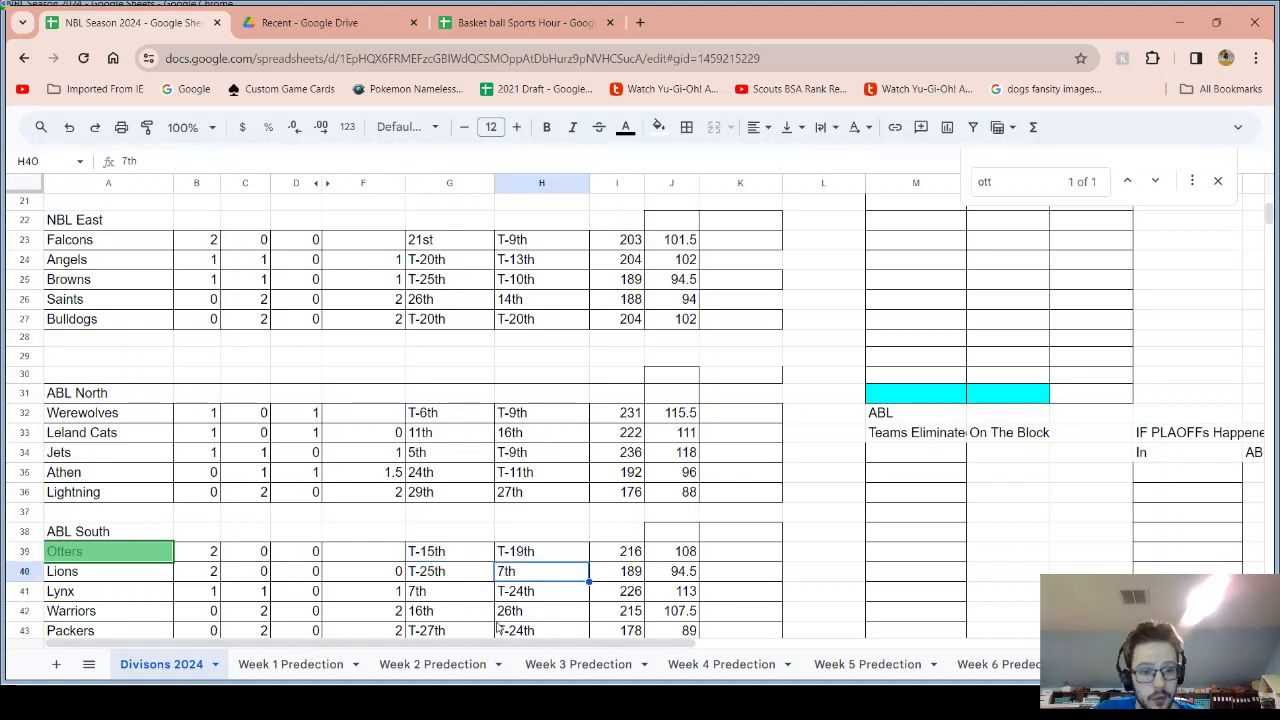
pyautogui.click(563, 668)
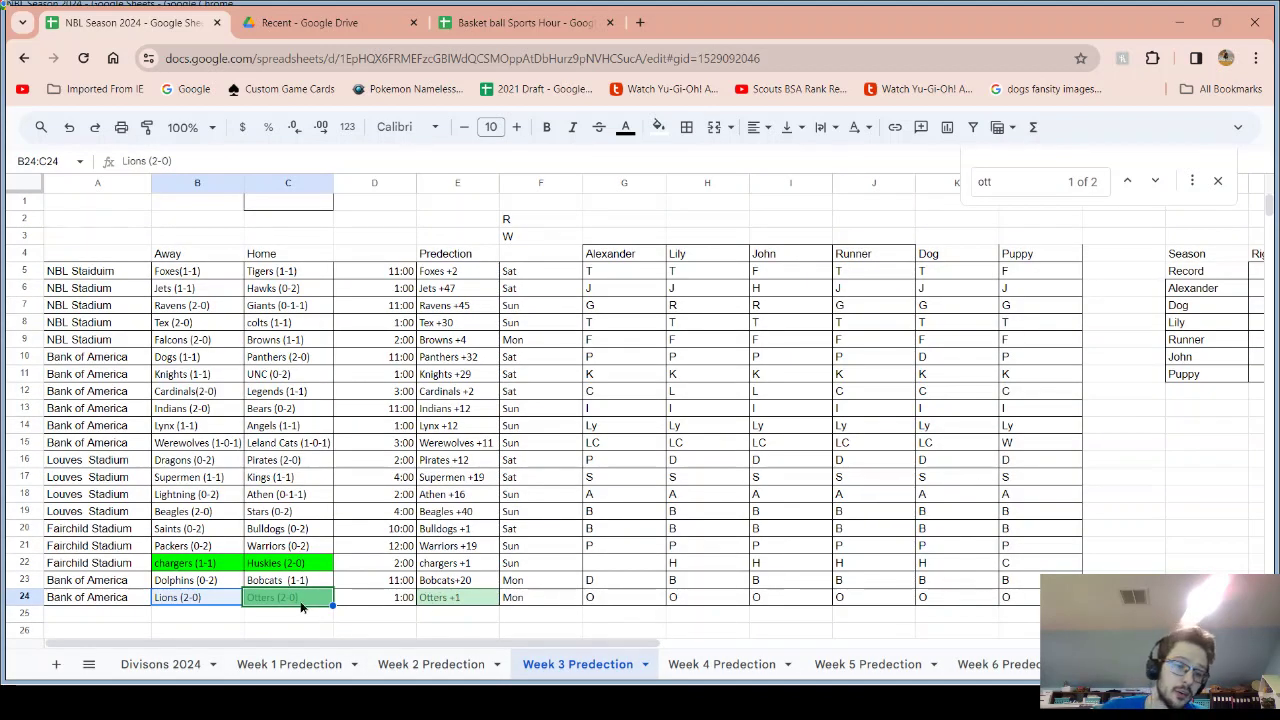
pyautogui.click(300, 603)
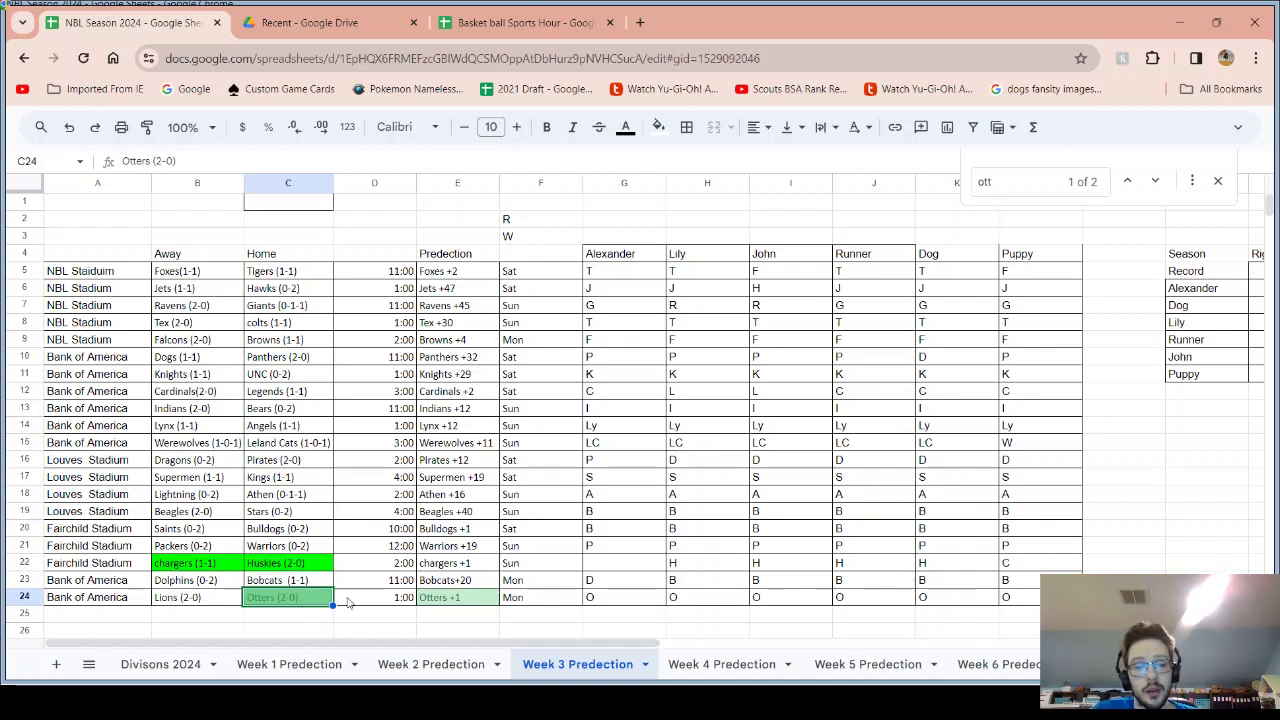
pyautogui.moveTo(205, 603); pyautogui.dragTo(290, 600)
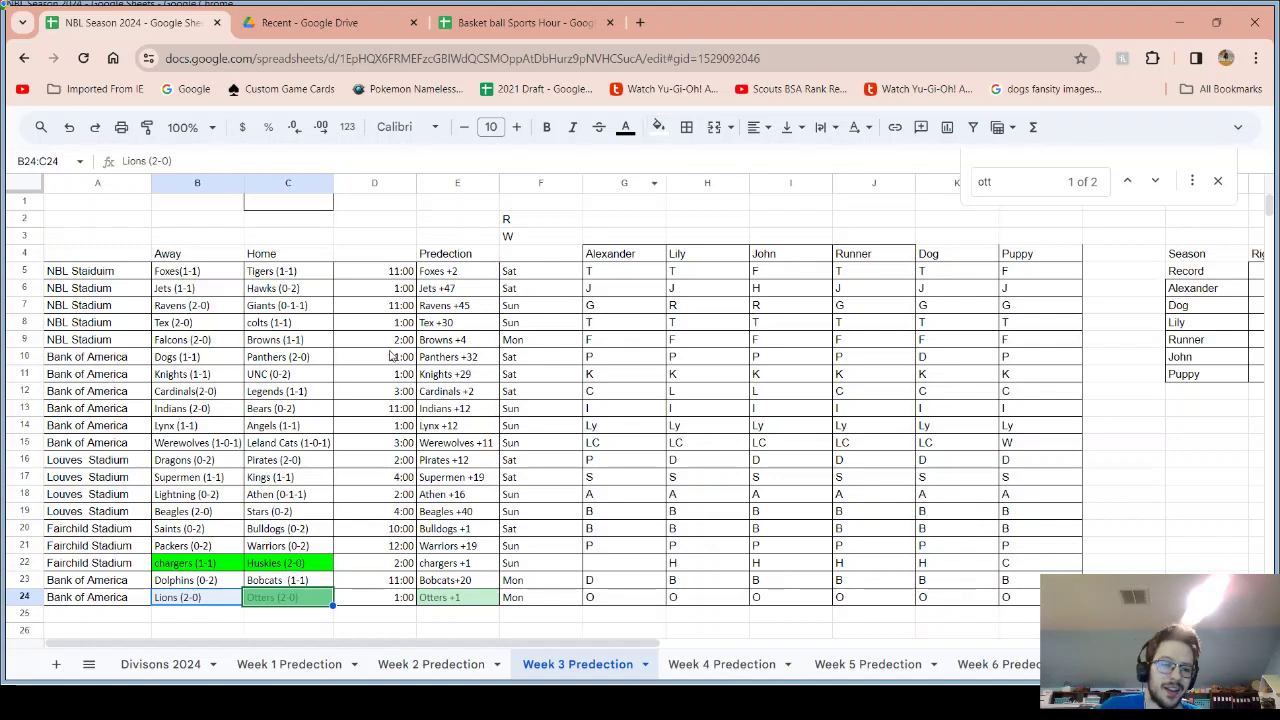
# Check the Week 1 and Week 2 Predection sheets for the Chargers at Huskies matchup, searching for "ch" and "hu" and finishing on the Huskies' Week 2 game
pyautogui.moveTo(199, 566); pyautogui.dragTo(259, 567)
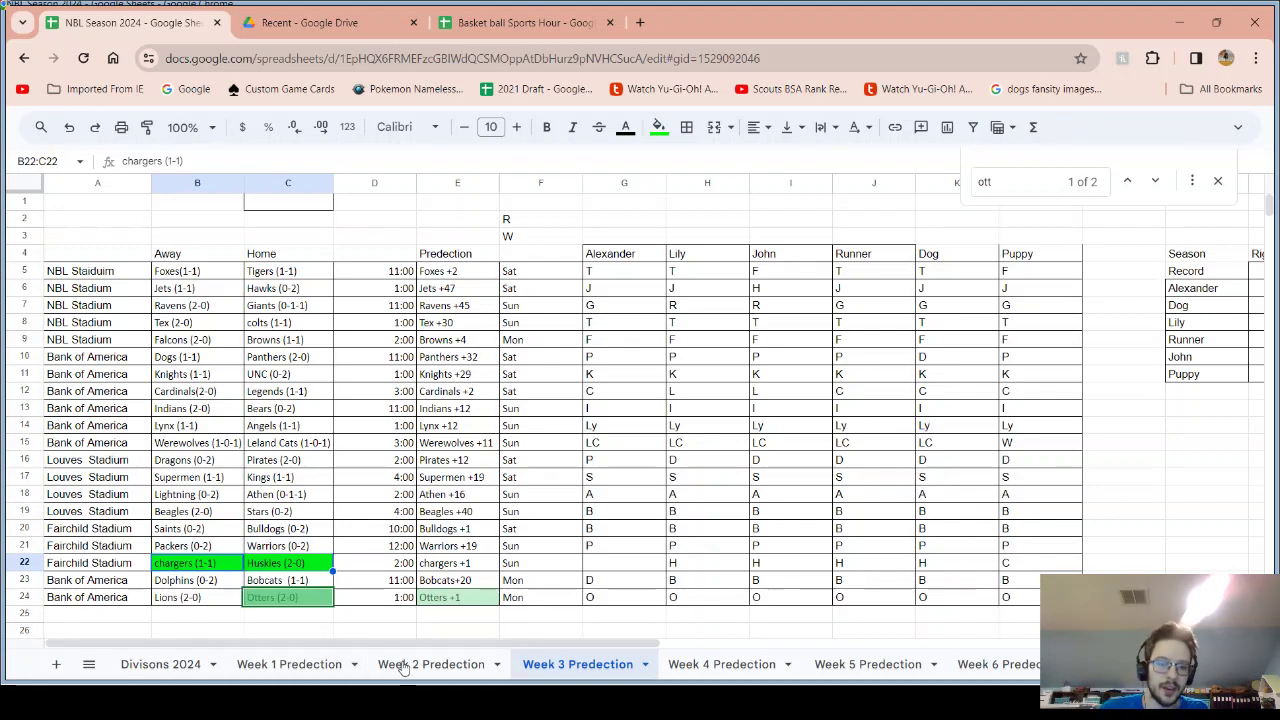
pyautogui.click(290, 664)
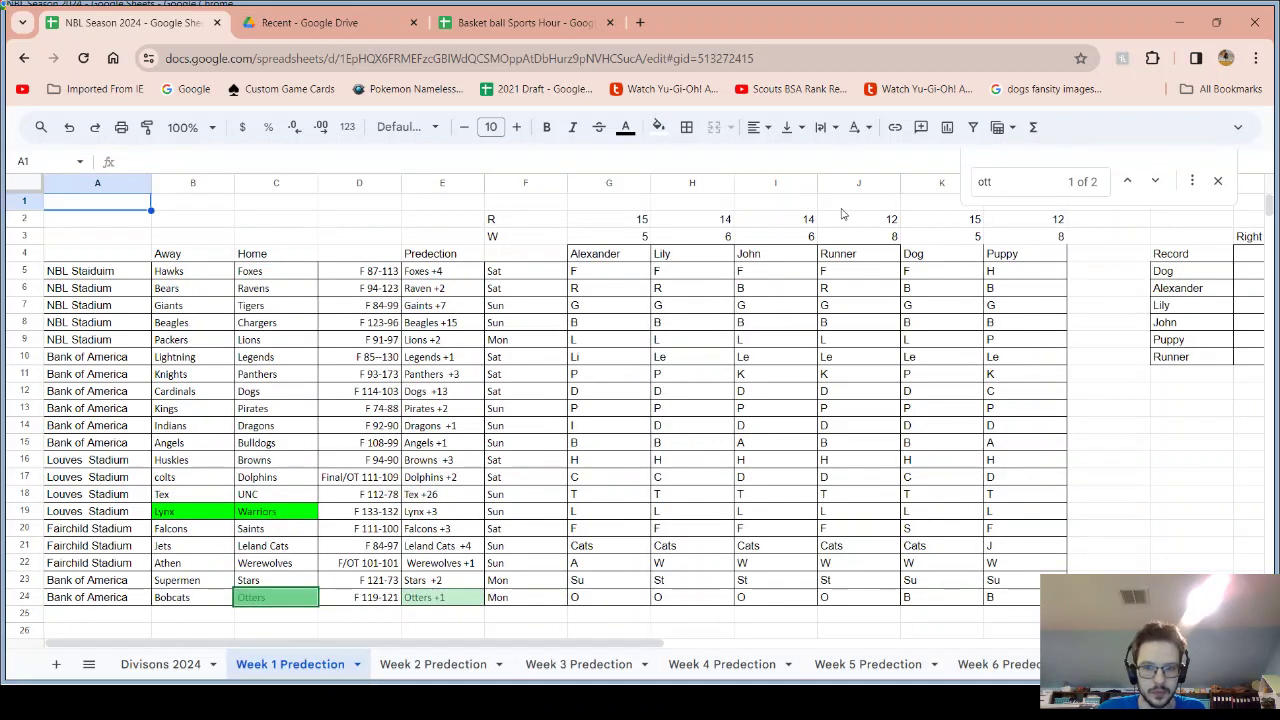
pyautogui.doubleClick(993, 182)
pyautogui.write('ch')
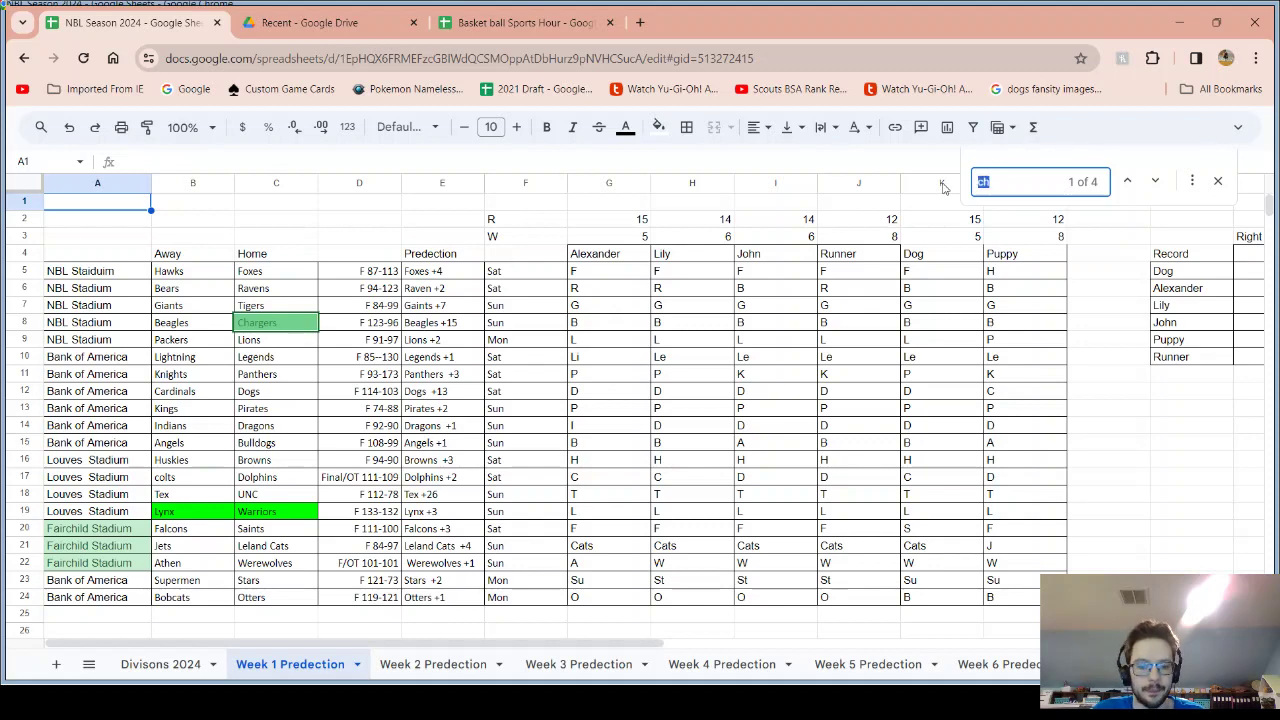
pyautogui.write('hu')
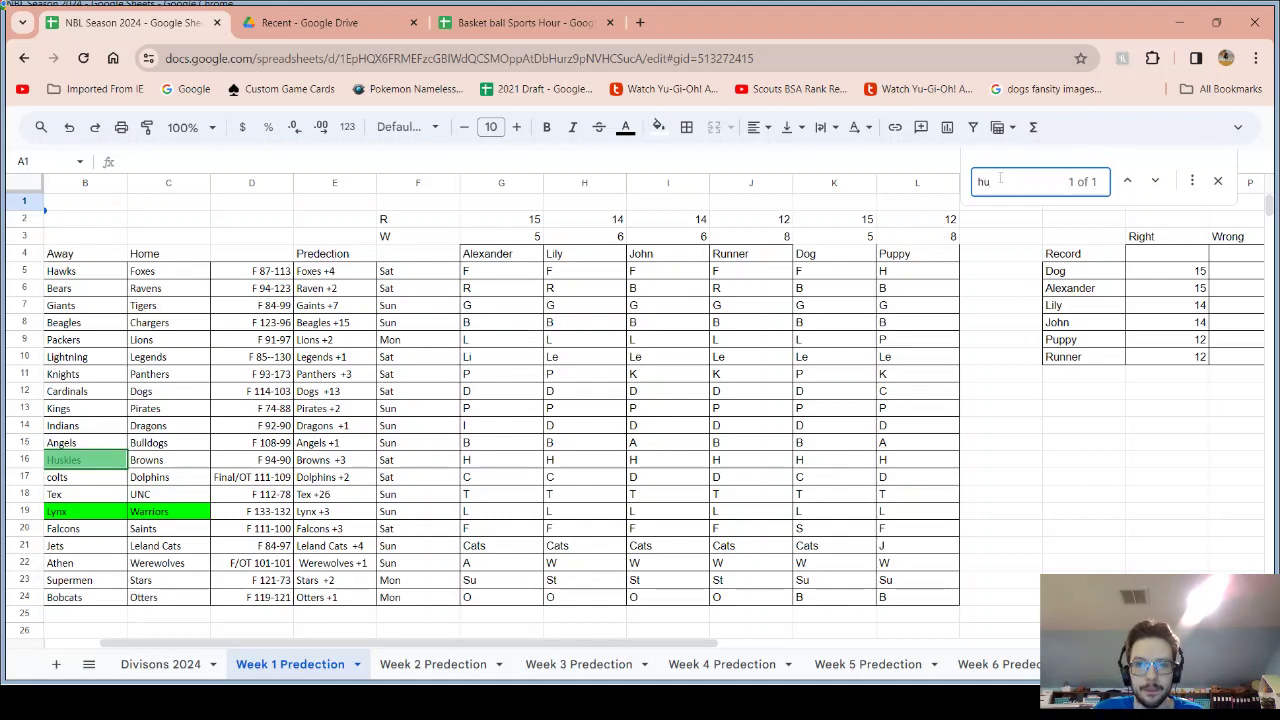
pyautogui.click(448, 663)
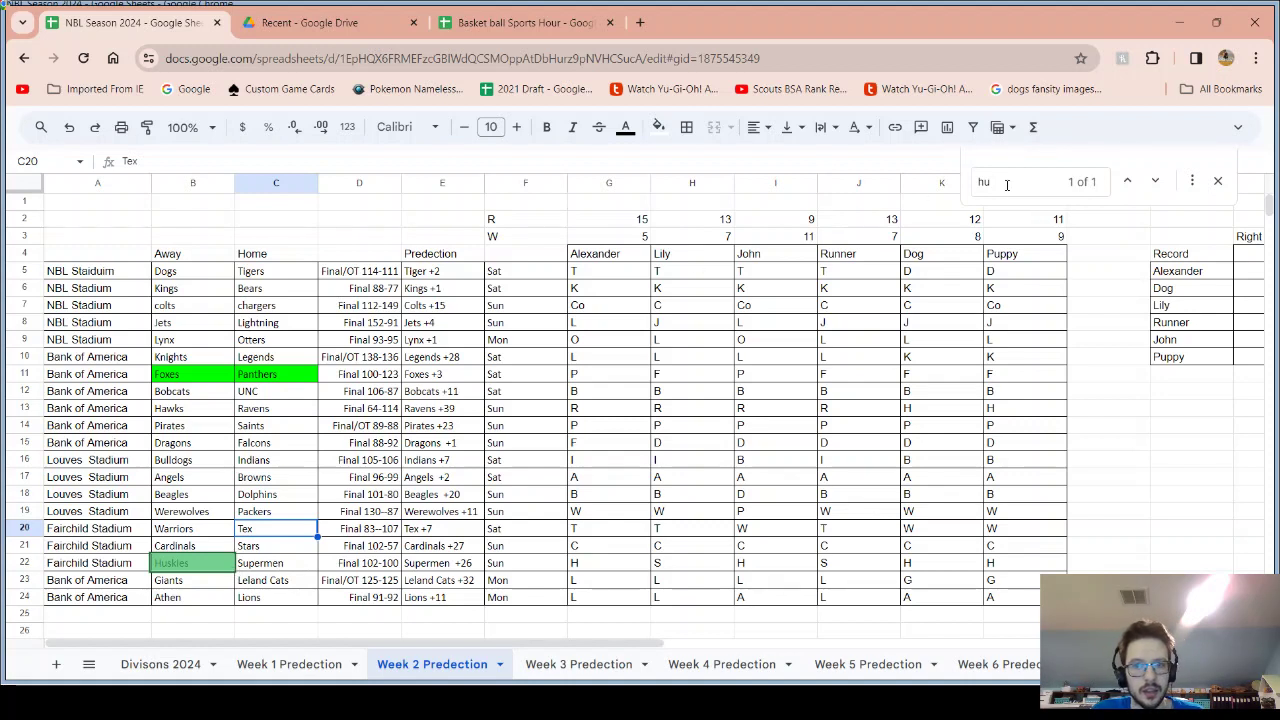
pyautogui.hotkey('ctrl', 'f')
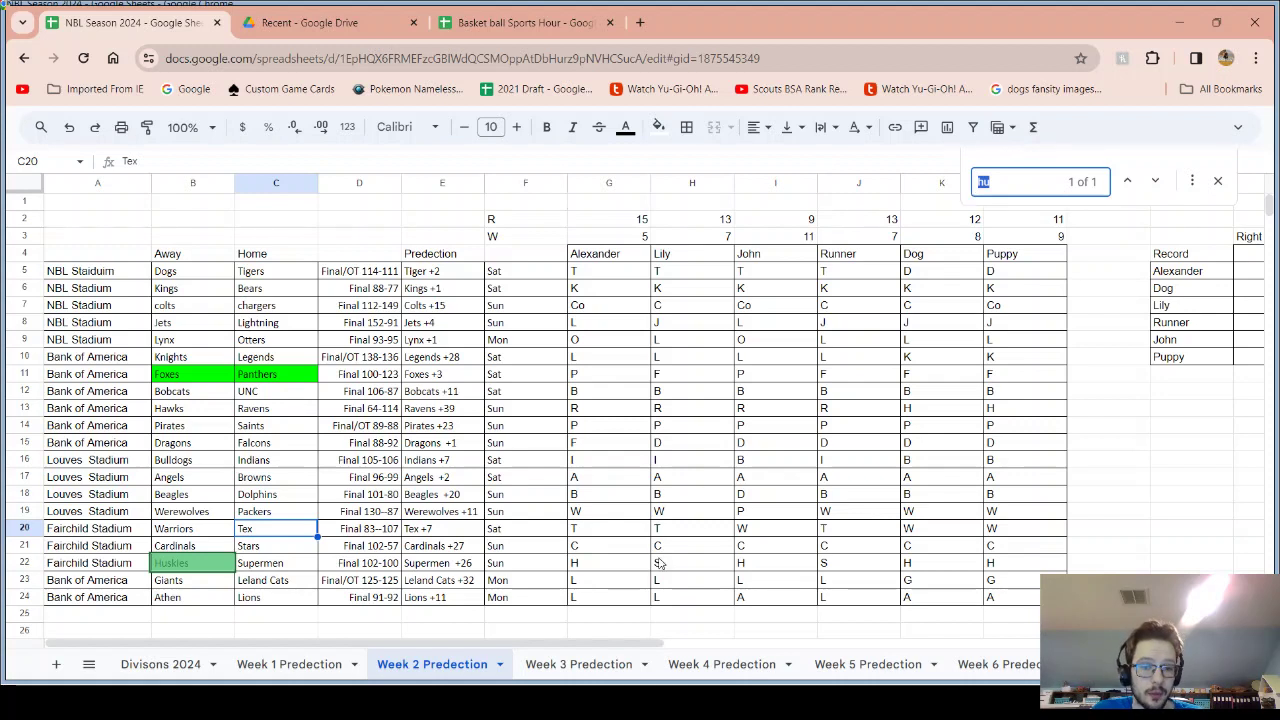
pyautogui.click(460, 568)
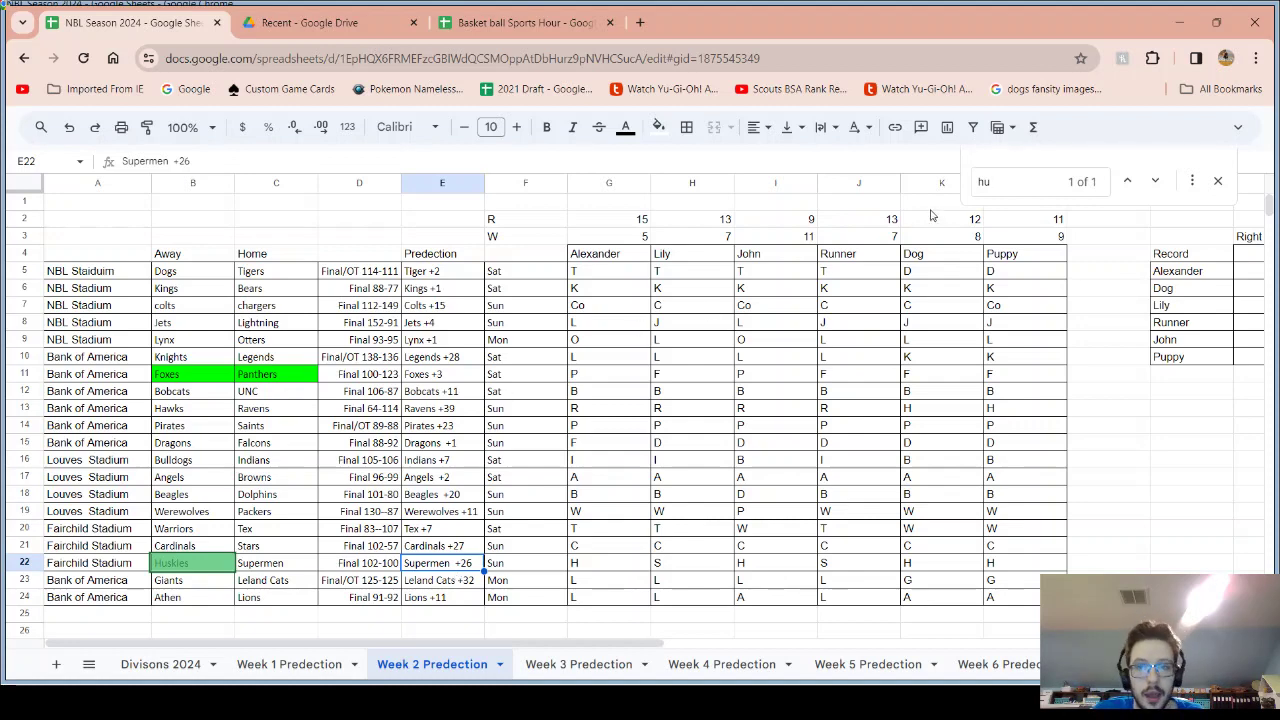
# Search the Week 2 and Week 1 Predection sheets for "ch" to check the Chargers' results, and return to Week 3 Predection
pyautogui.hotkey('ctrl', 'f')
pyautogui.write('ch')
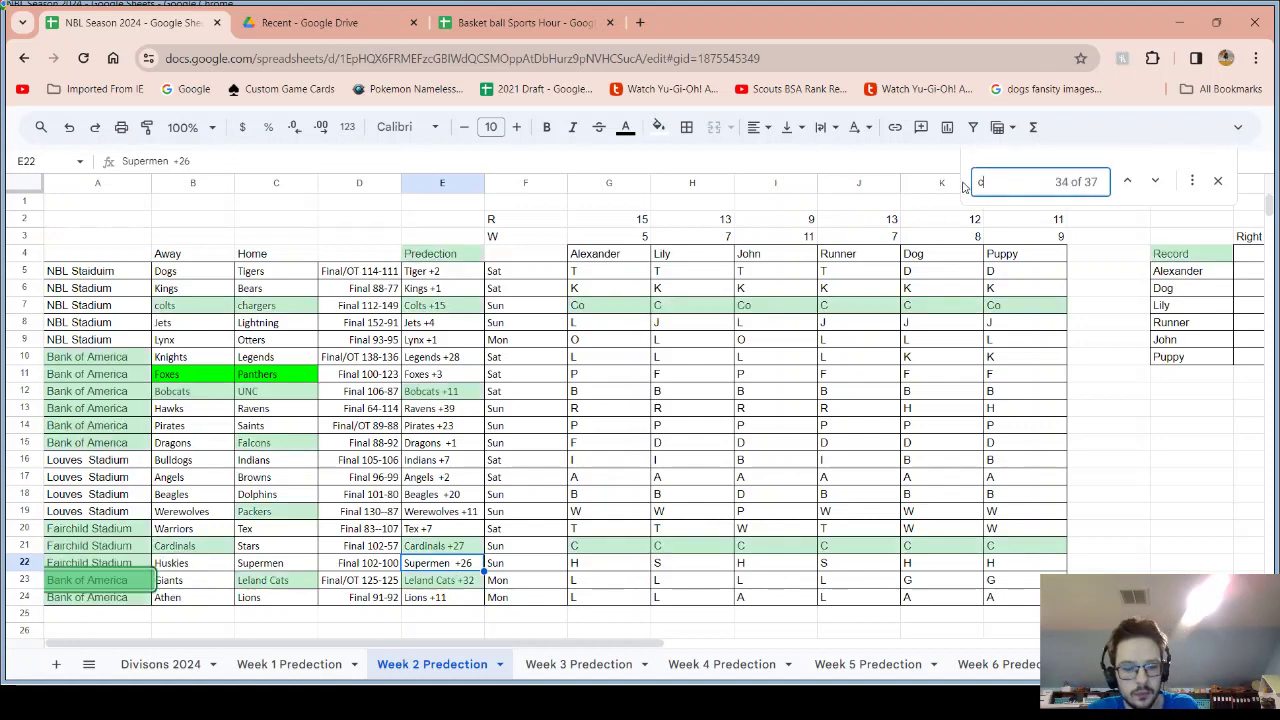
pyautogui.click(432, 310)
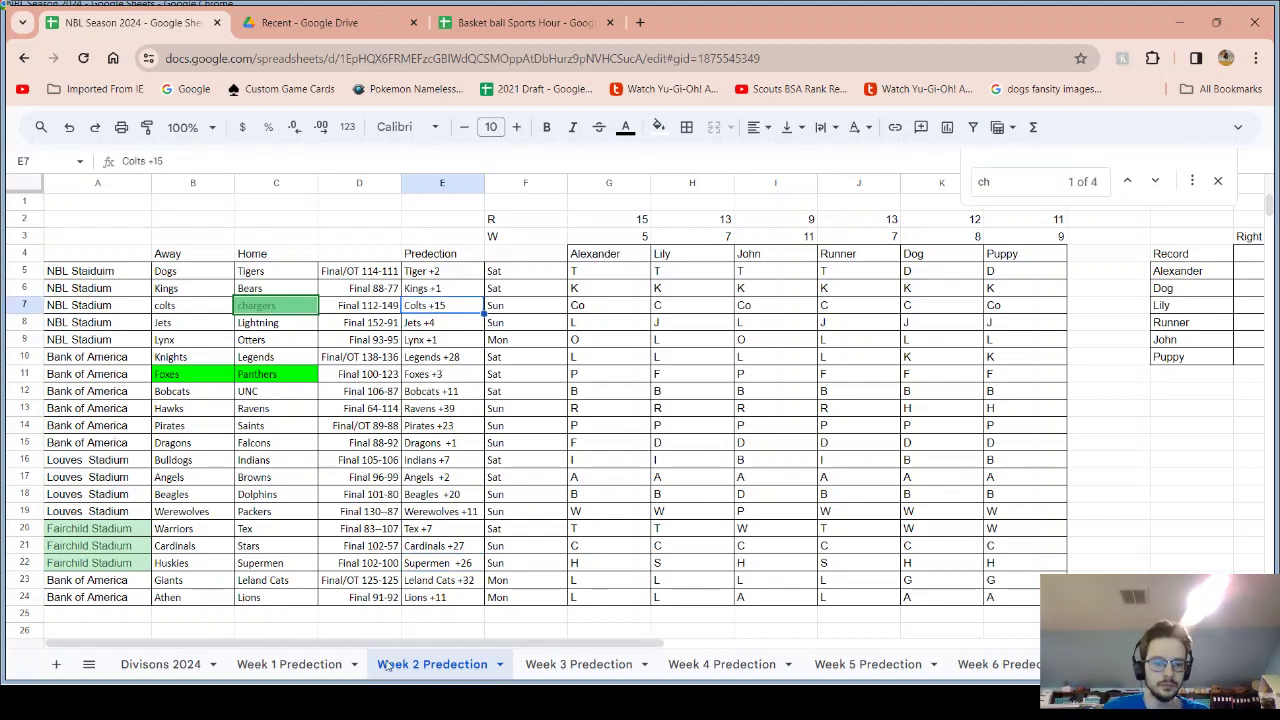
pyautogui.click(305, 665)
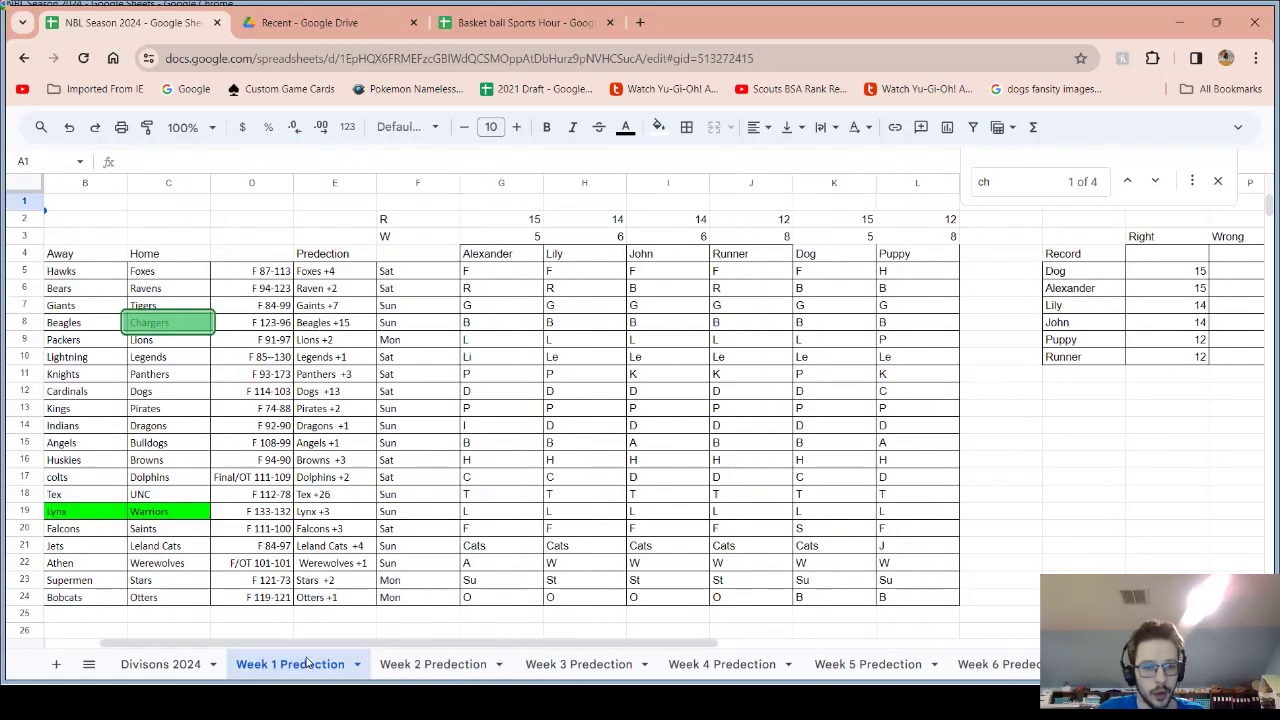
pyautogui.click(316, 330)
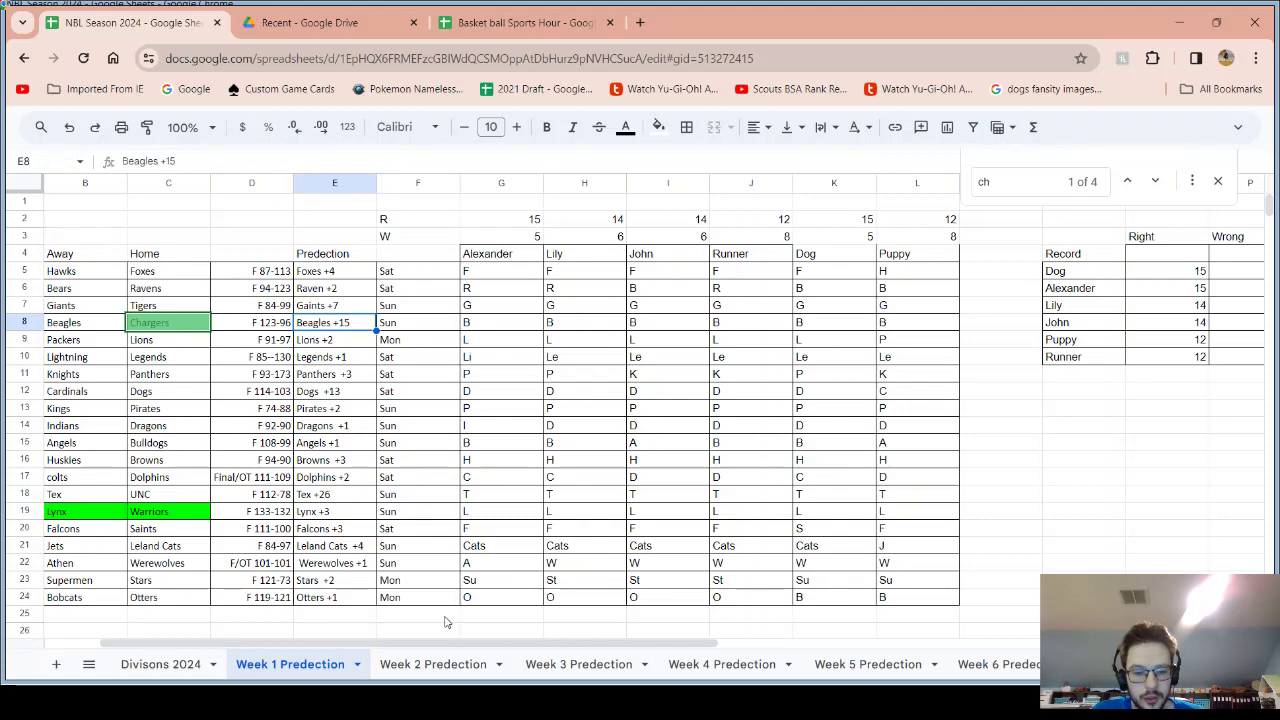
pyautogui.click(548, 666)
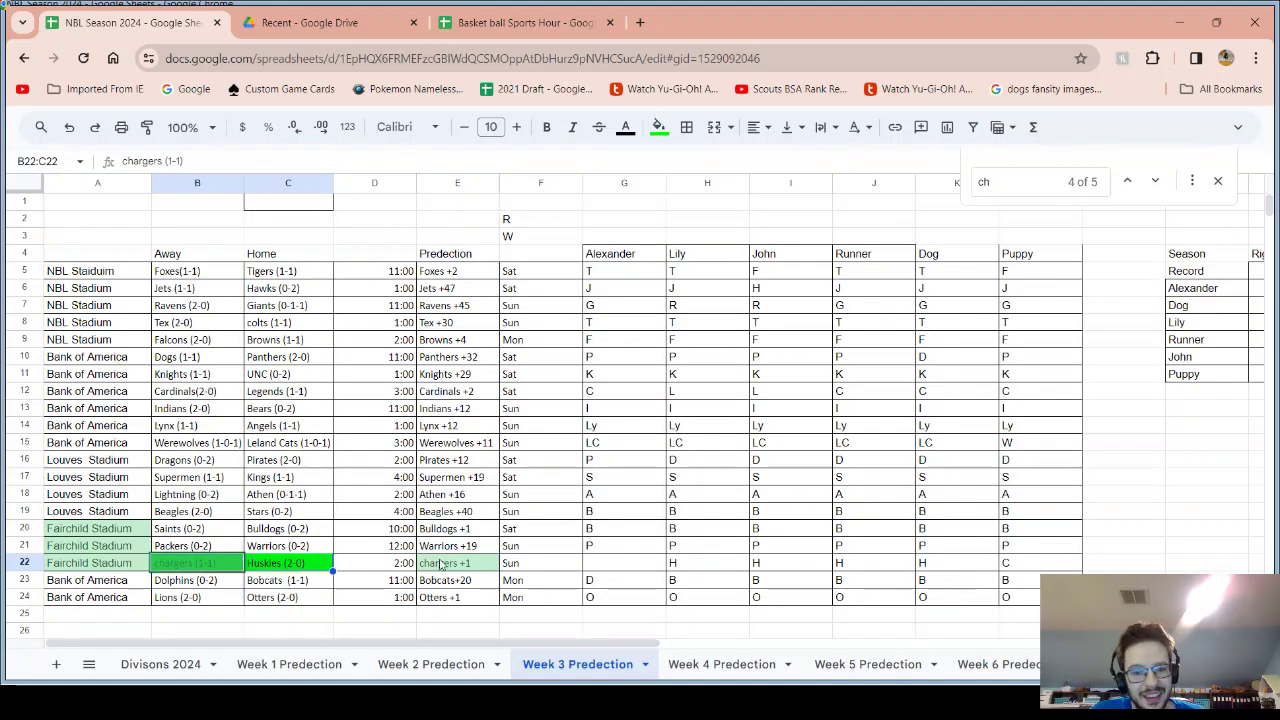
# Enter H in G22 as the pick for the Chargers at Huskies game, and compare it with the row's other picks and prediction
pyautogui.click(606, 569)
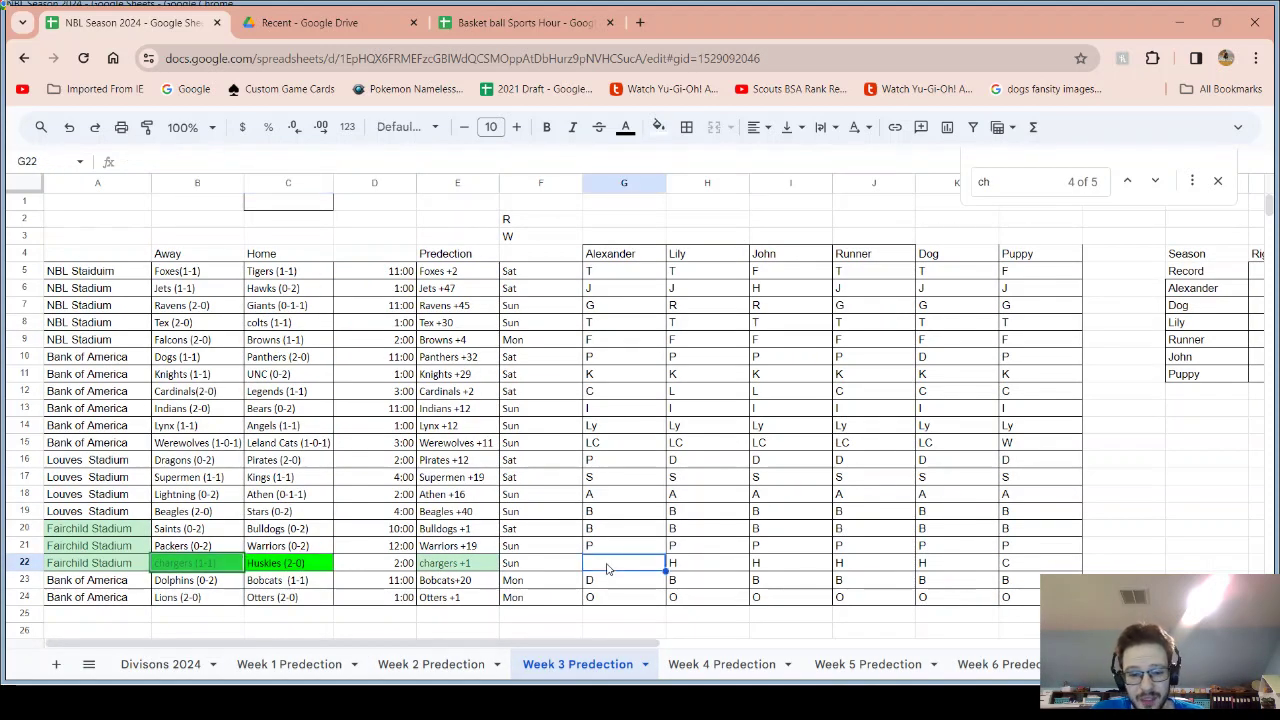
pyautogui.write('H')
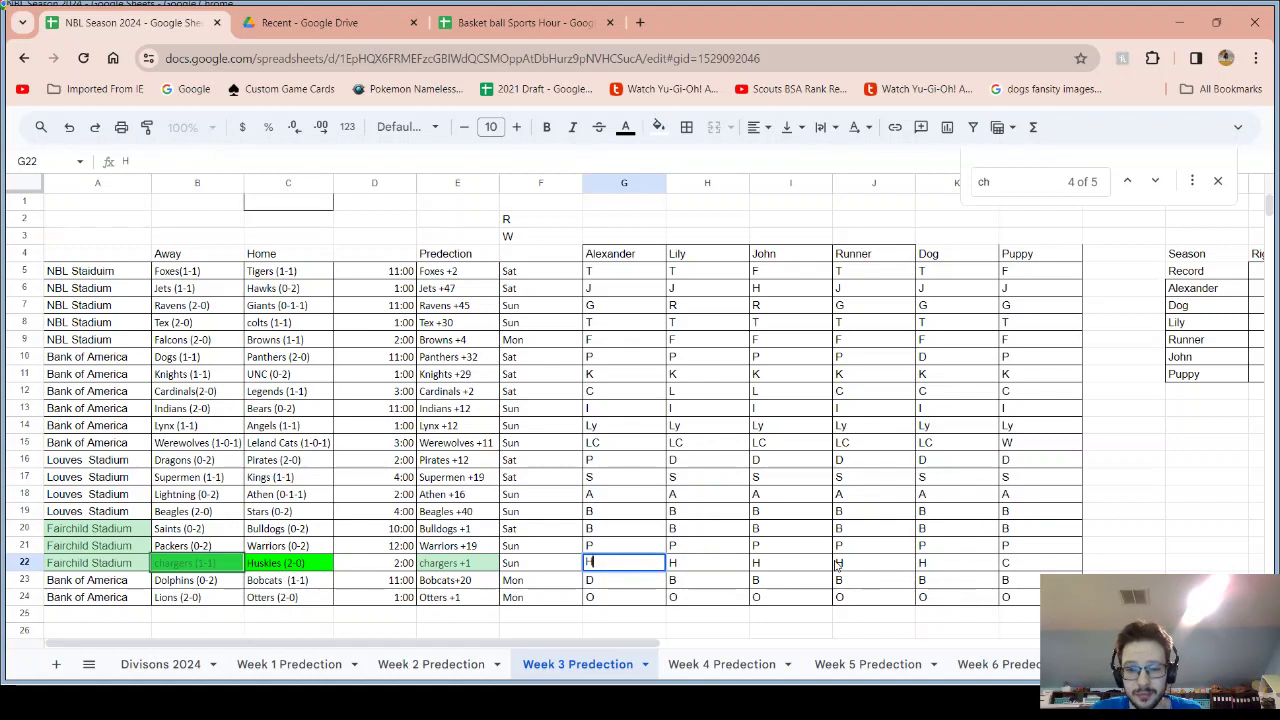
pyautogui.moveTo(960, 567); pyautogui.dragTo(632, 567)
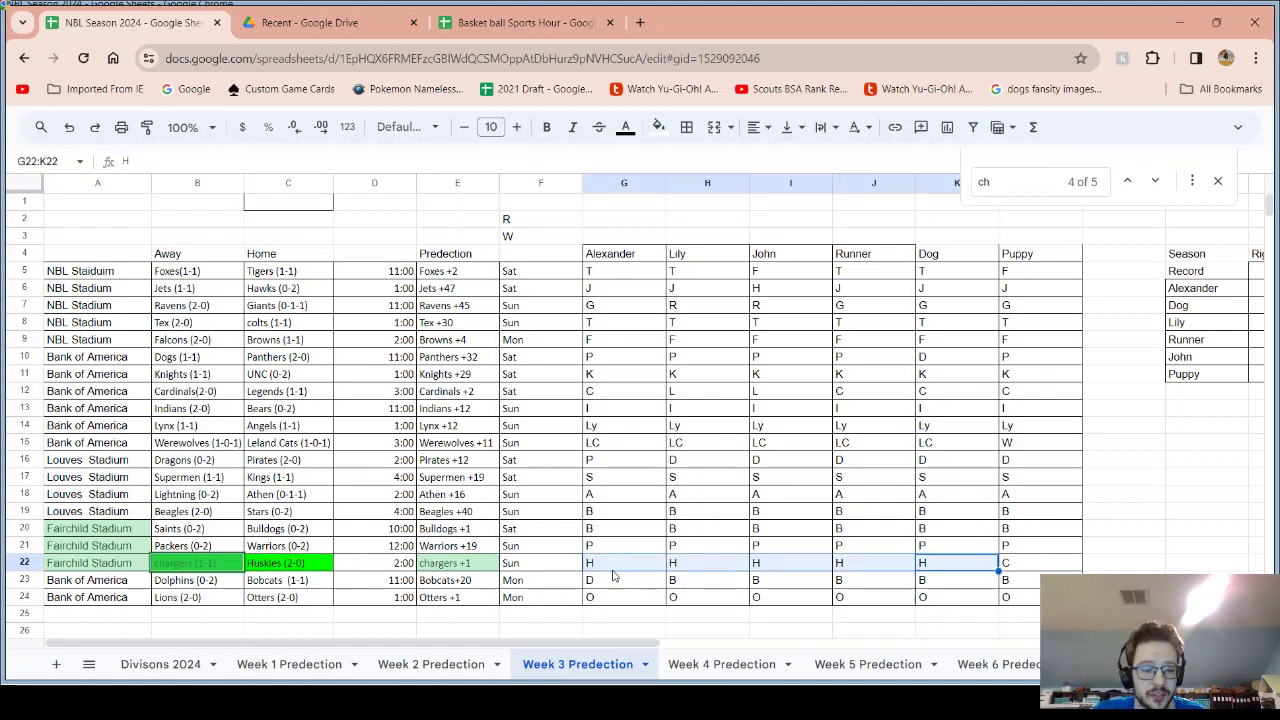
pyautogui.click(308, 566)
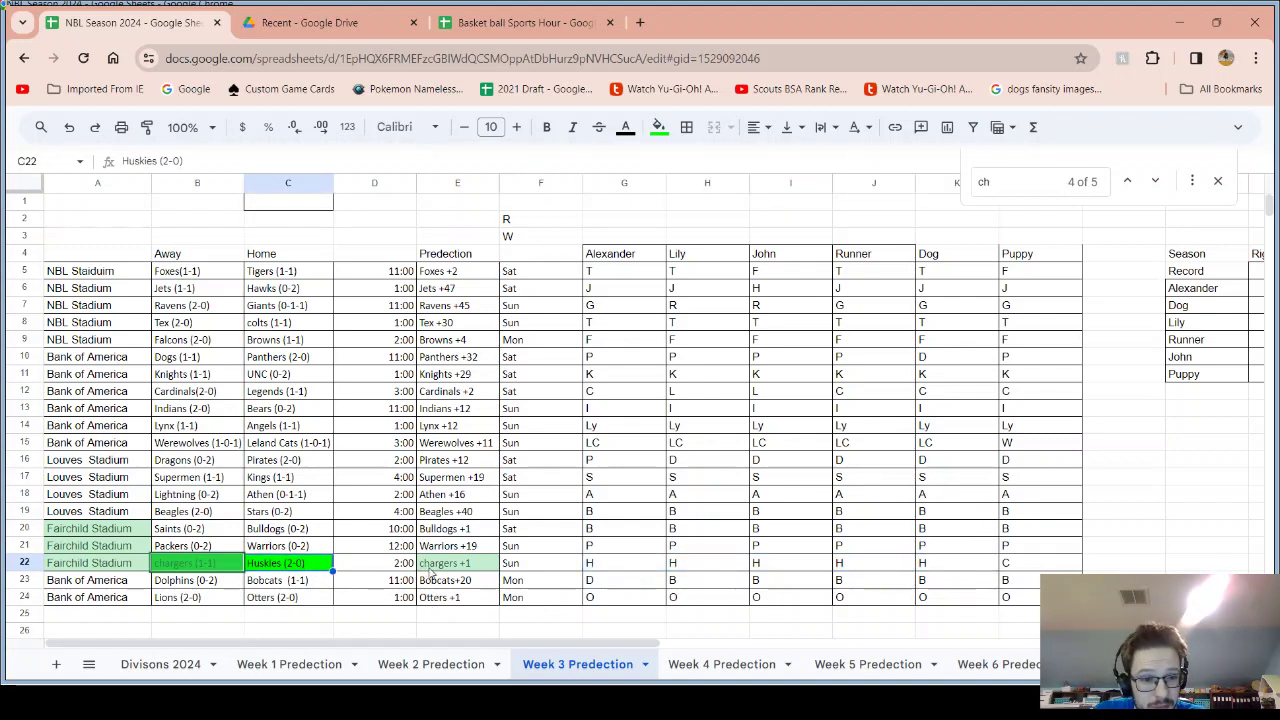
pyautogui.click(445, 569)
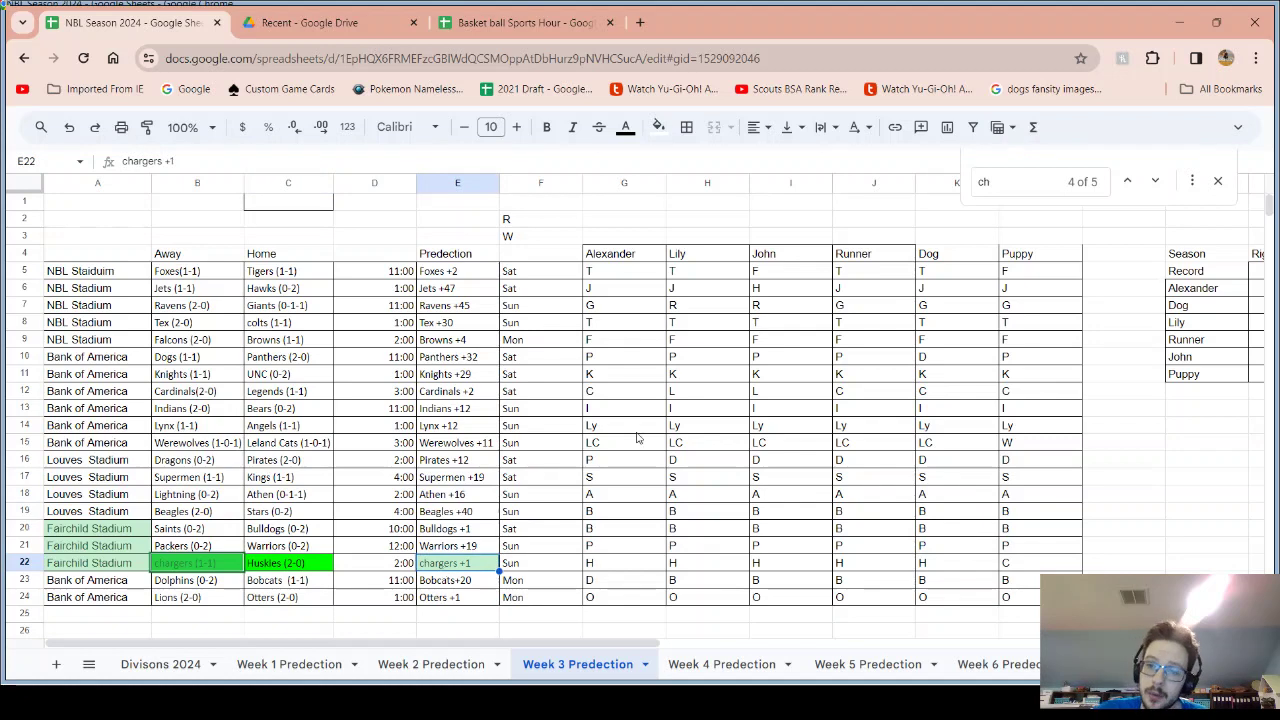
# Close Basket ball Sports Hour, view NBI Scores and basketball2021(Current).xlsx from Google Drive, and return to NBL Season 2024
pyautogui.click(503, 12)
pyautogui.click(609, 22)
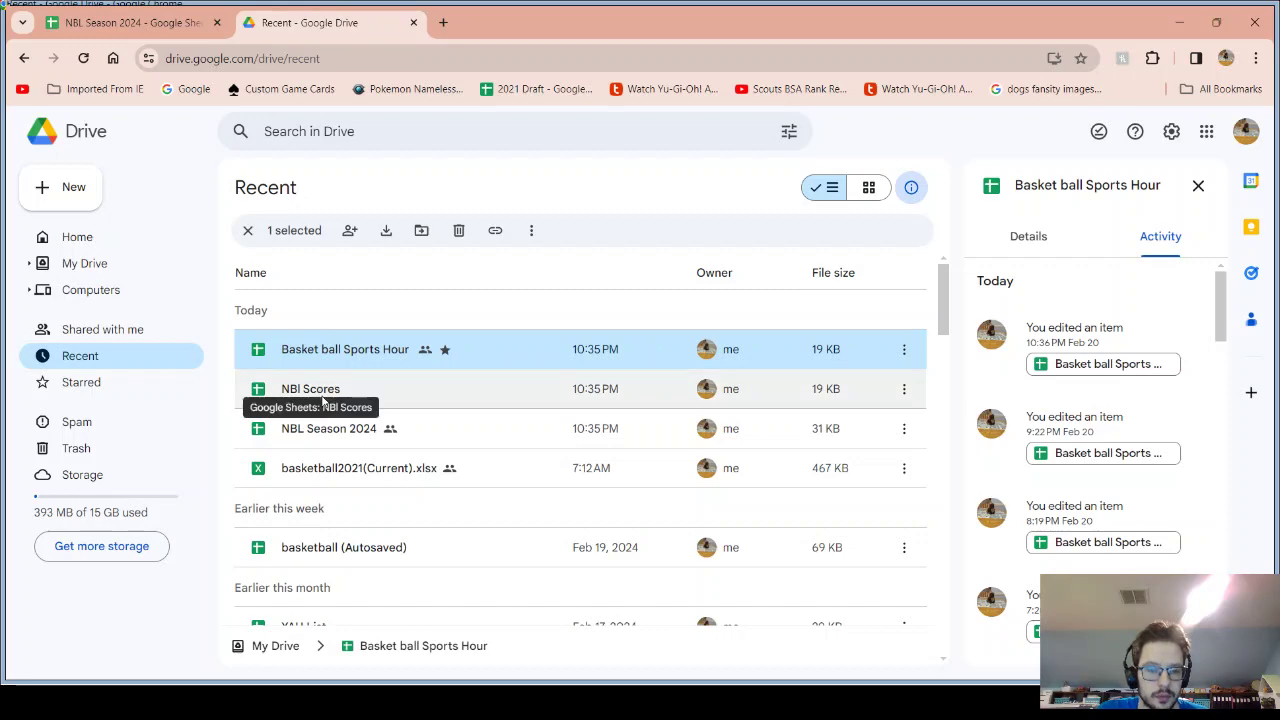
pyautogui.click(325, 398)
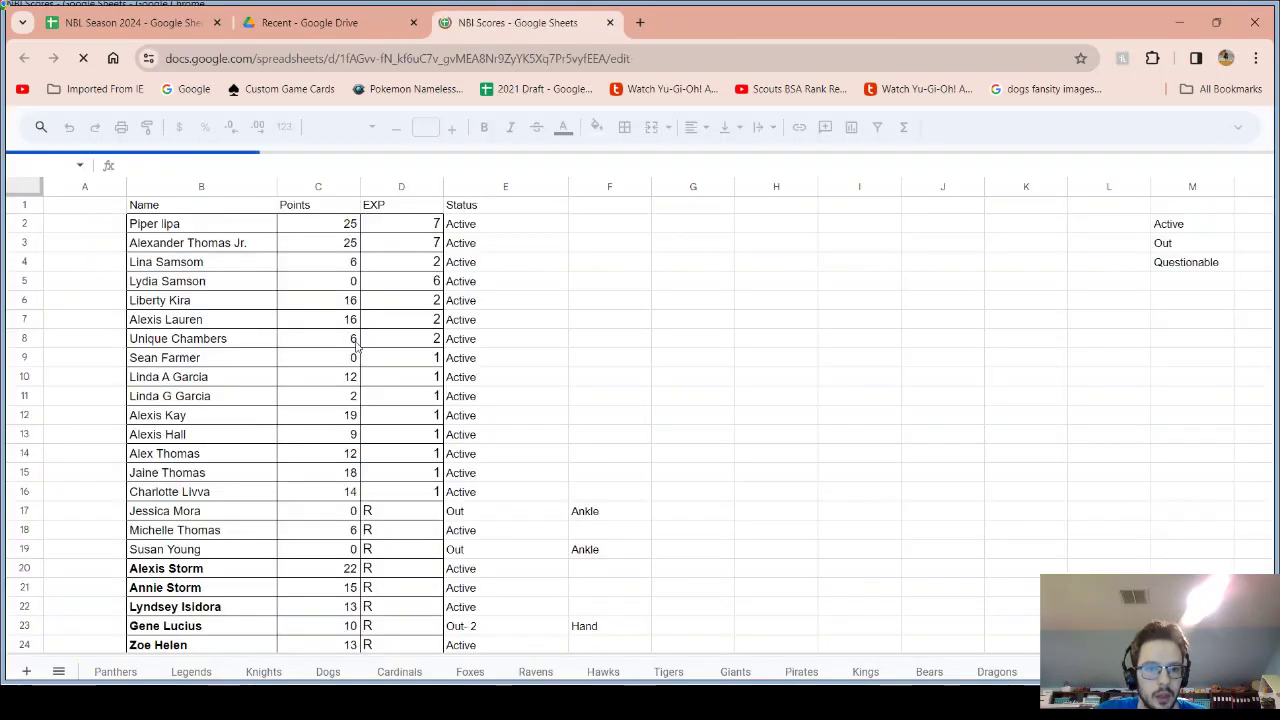
pyautogui.click(610, 22)
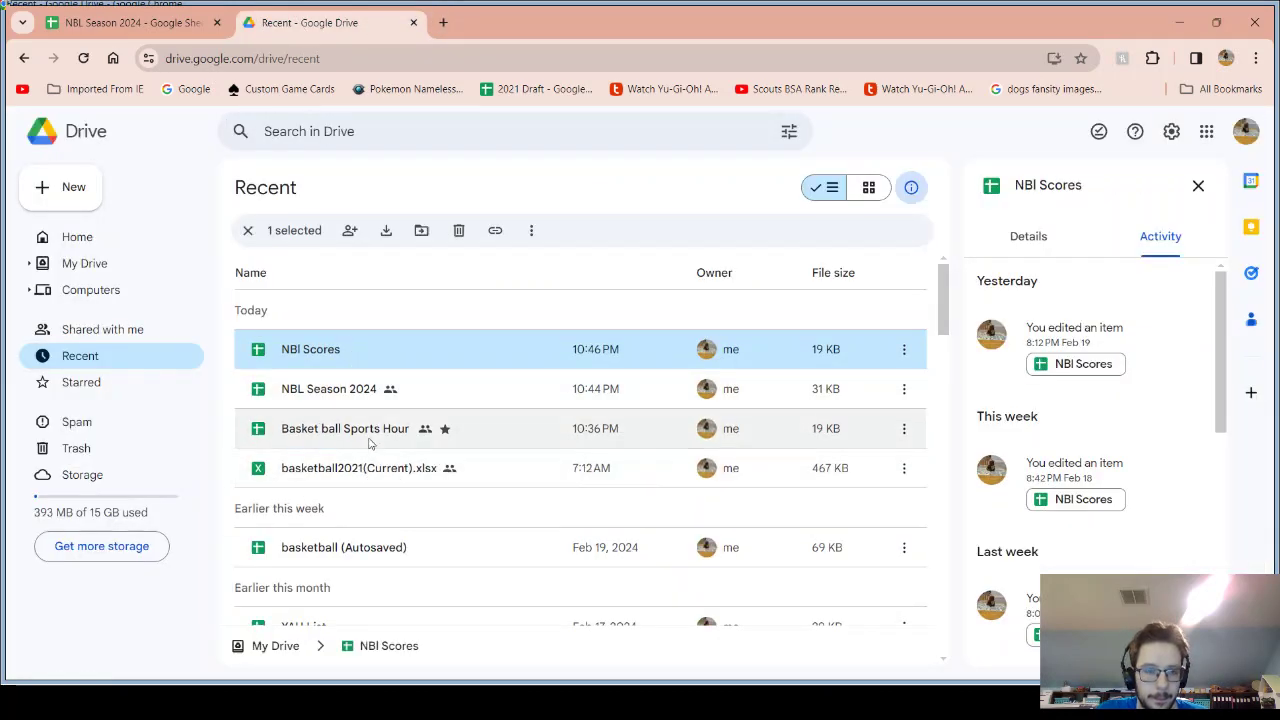
pyautogui.doubleClick(360, 467)
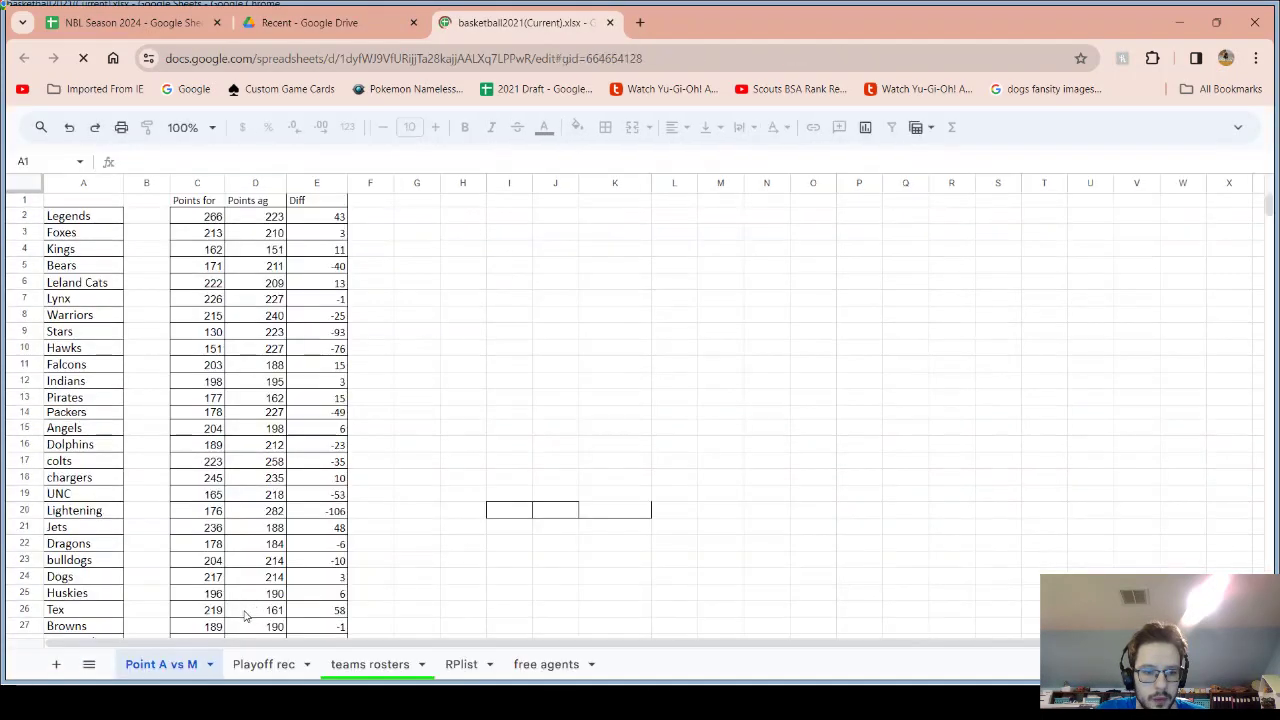
pyautogui.click(610, 22)
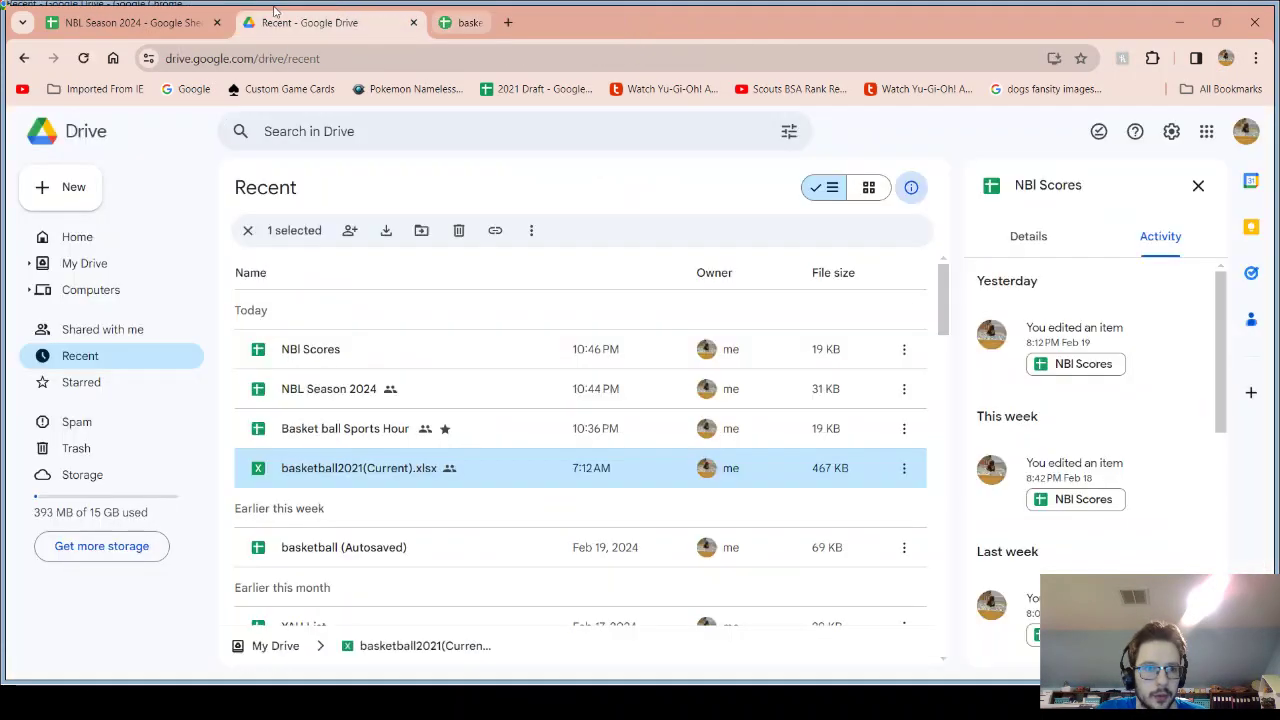
pyautogui.click(150, 22)
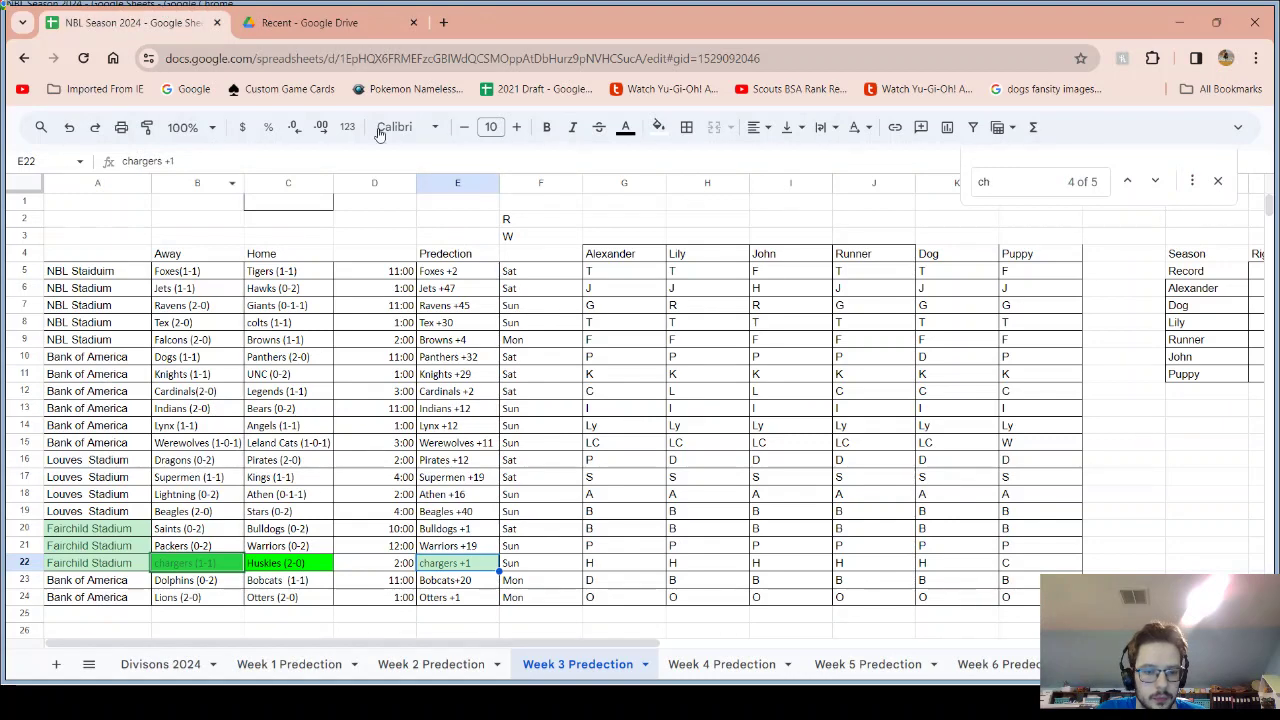
# Look through NBI Scores and basketball2021(Current).xlsx again from Google Drive's recent files, closing each one
pyautogui.click(378, 11)
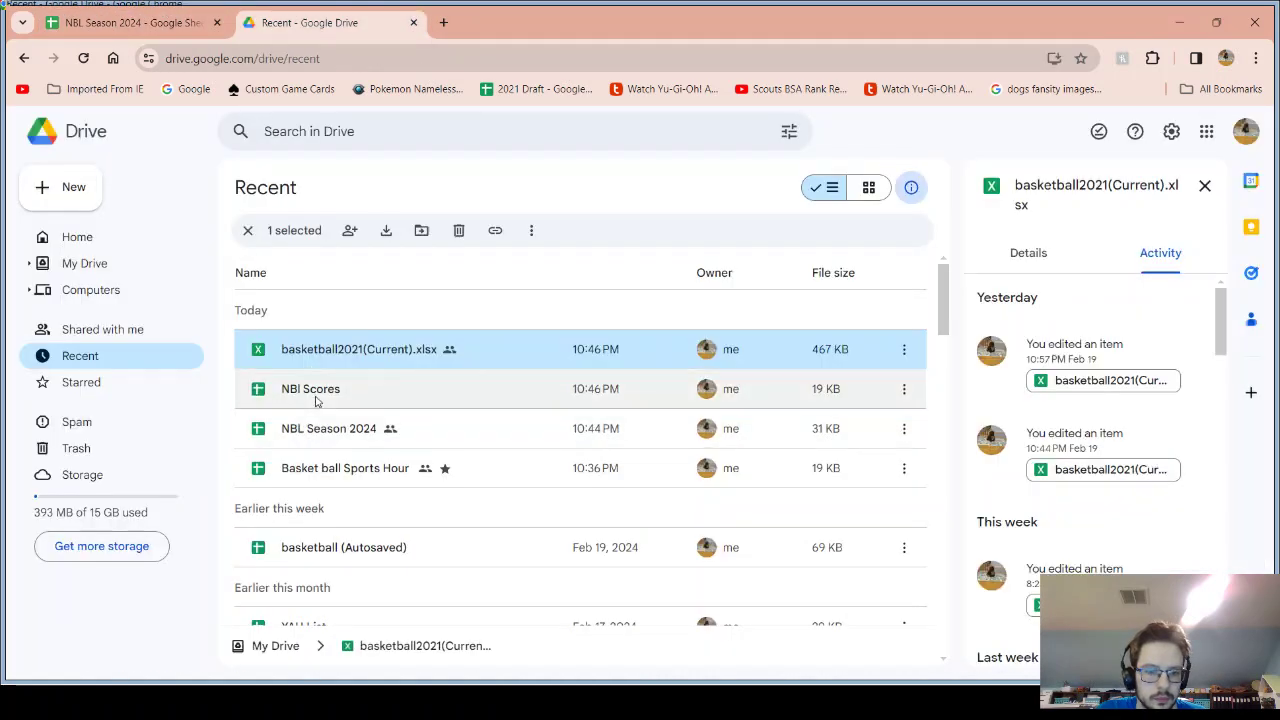
pyautogui.doubleClick(315, 400)
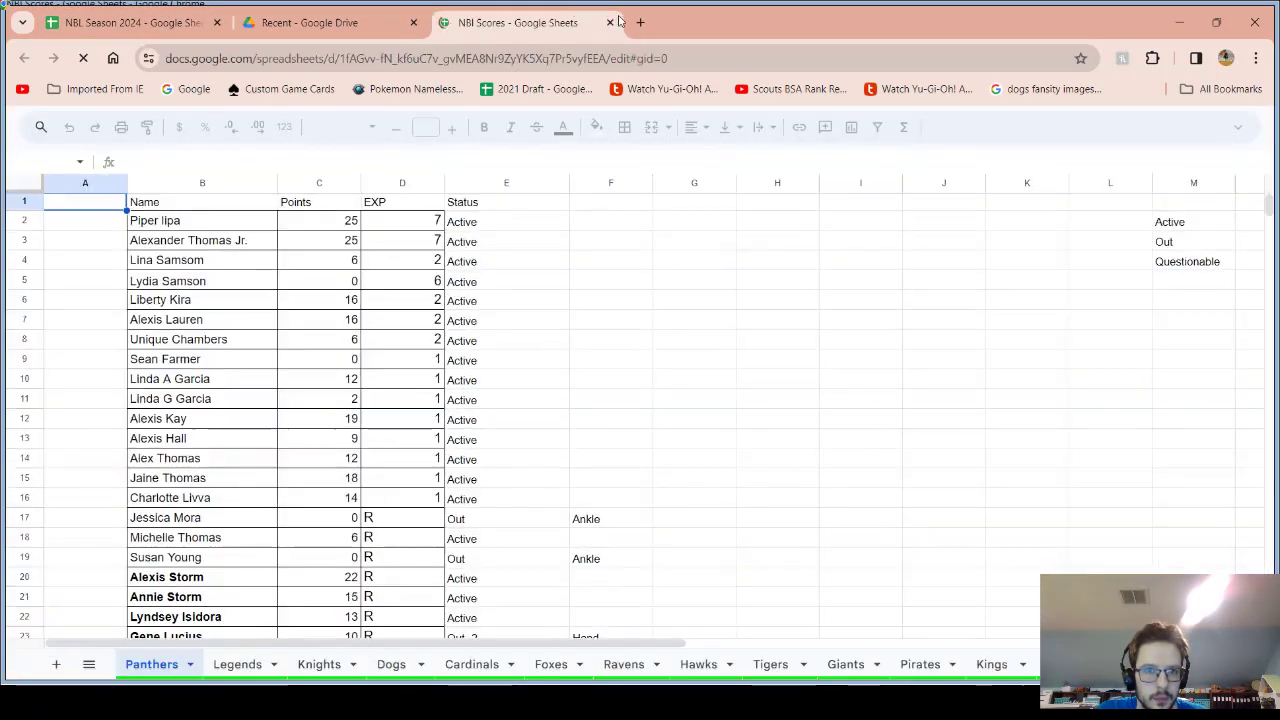
pyautogui.click(610, 22)
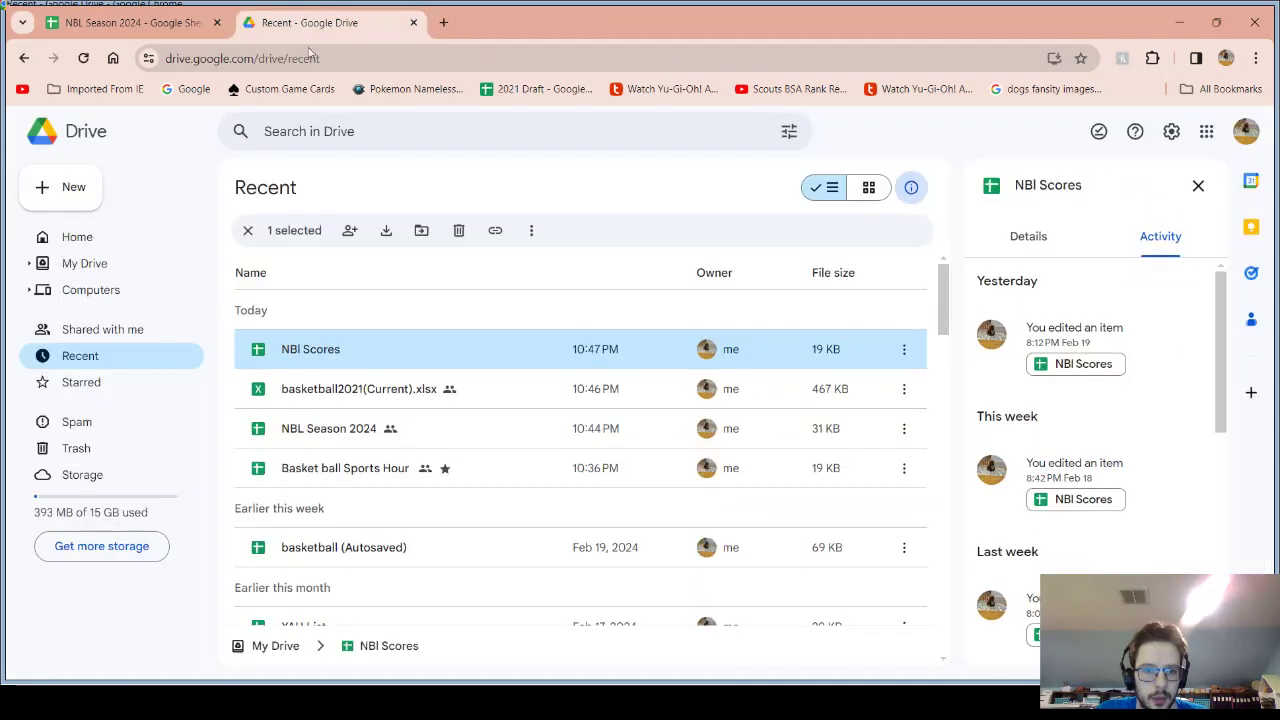
pyautogui.doubleClick(340, 390)
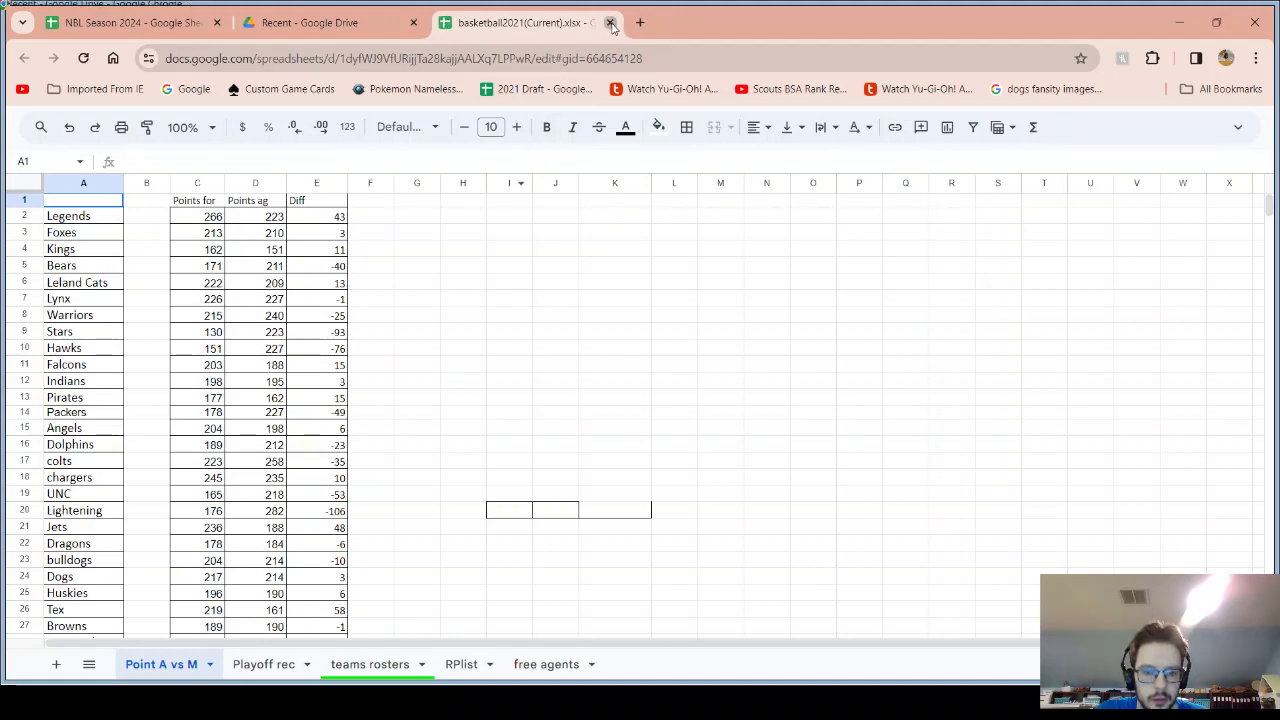
pyautogui.click(610, 23)
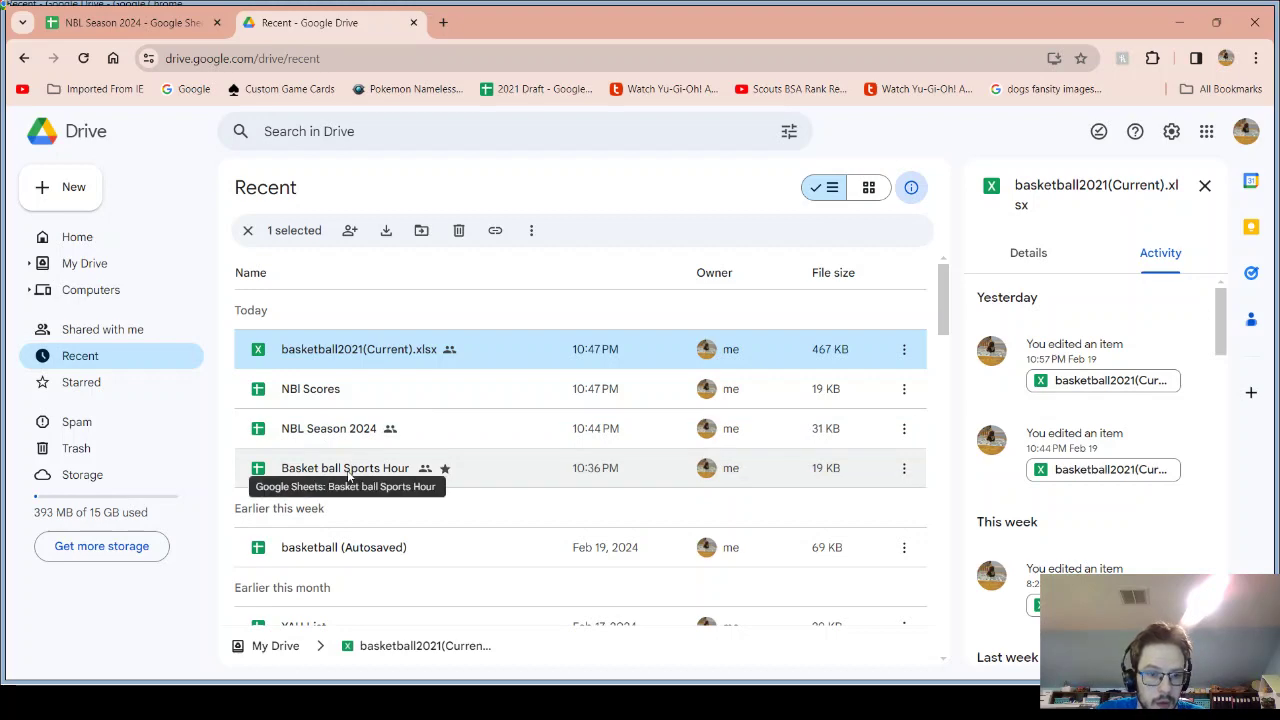
# Open Basket ball Sports Hour and review the Power Ranking point rules for Underdog(-5), Win by 25, Wins, Tie and Lose
pyautogui.doubleClick(348, 477)
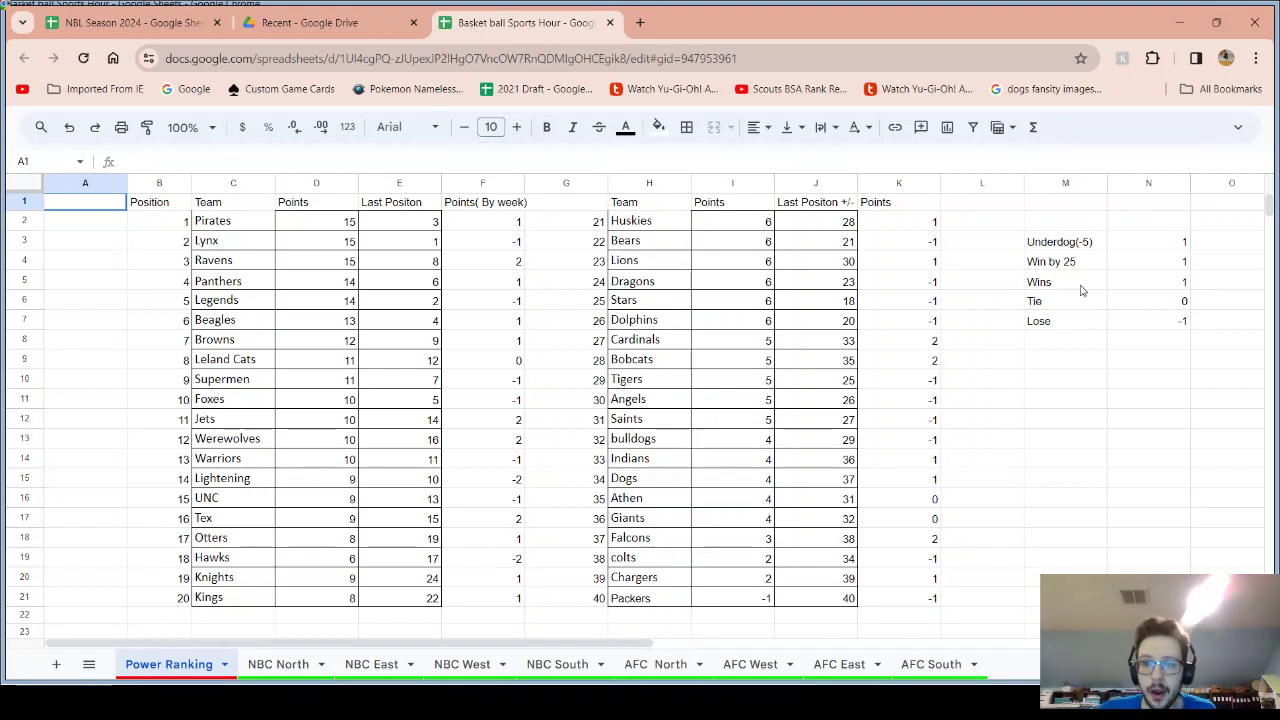
pyautogui.moveTo(1085, 301); pyautogui.dragTo(1140, 301)
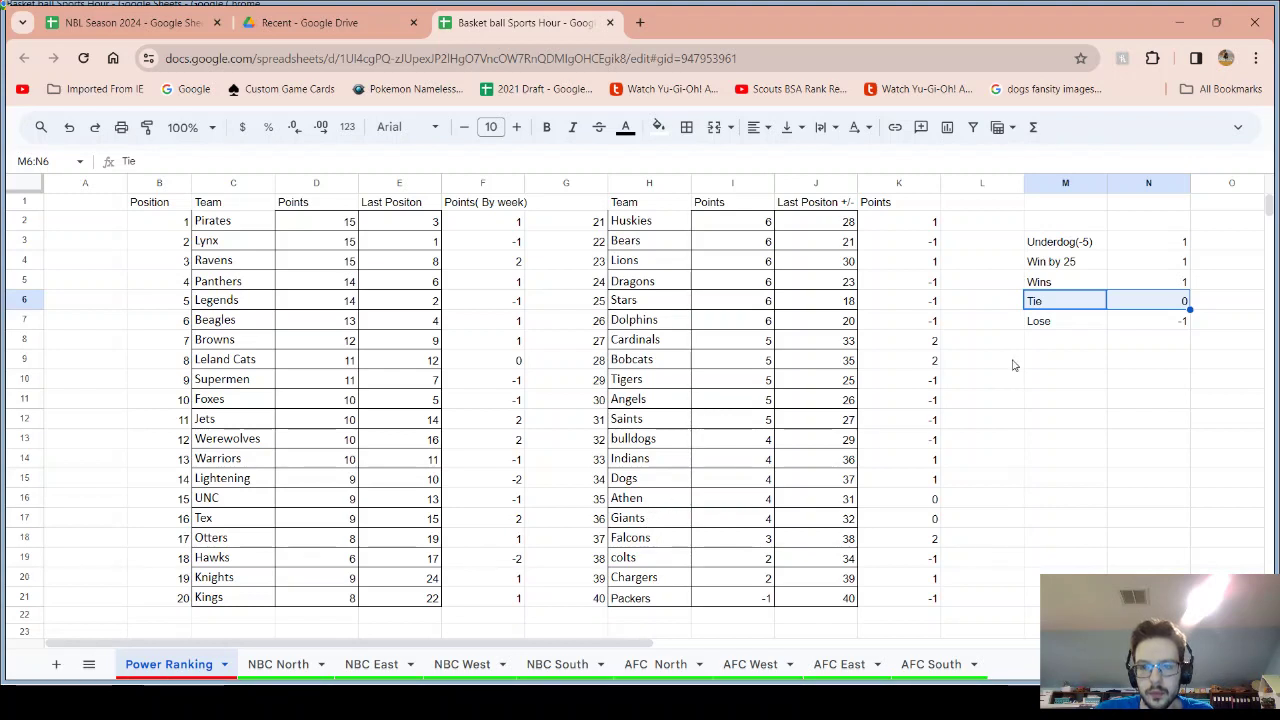
pyautogui.moveTo(1068, 242); pyautogui.dragTo(1130, 242)
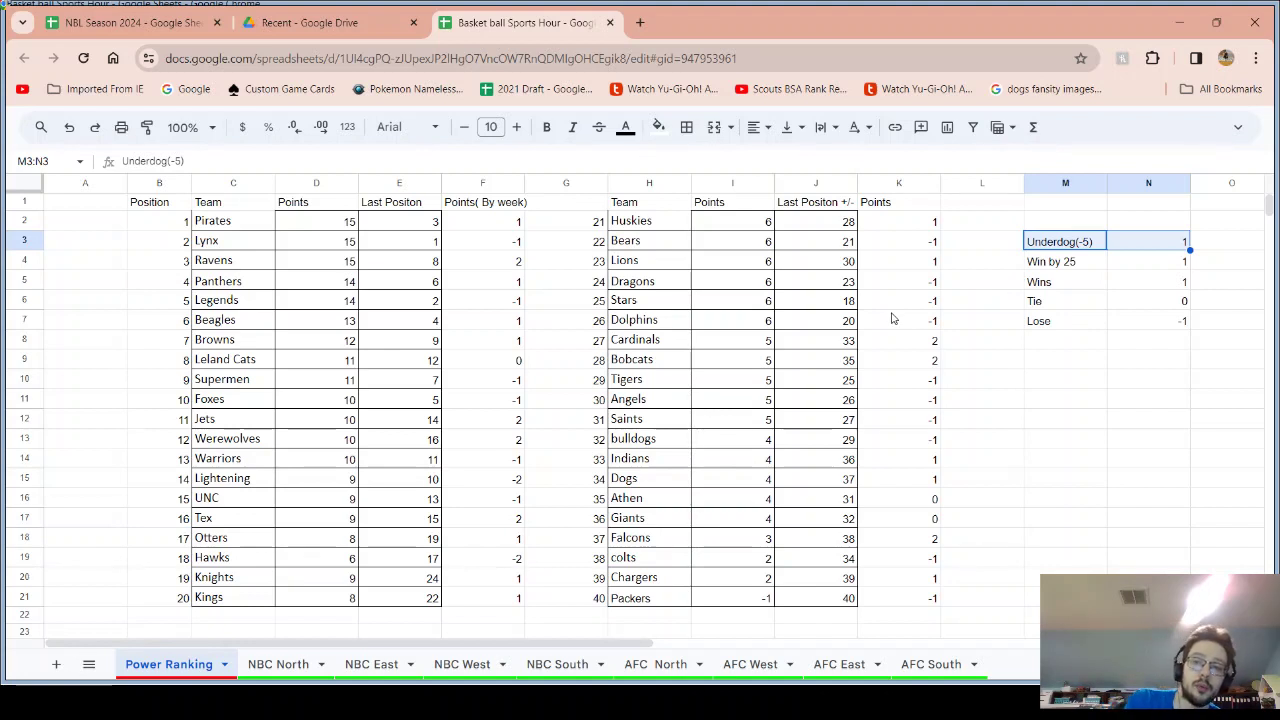
pyautogui.click(1075, 272)
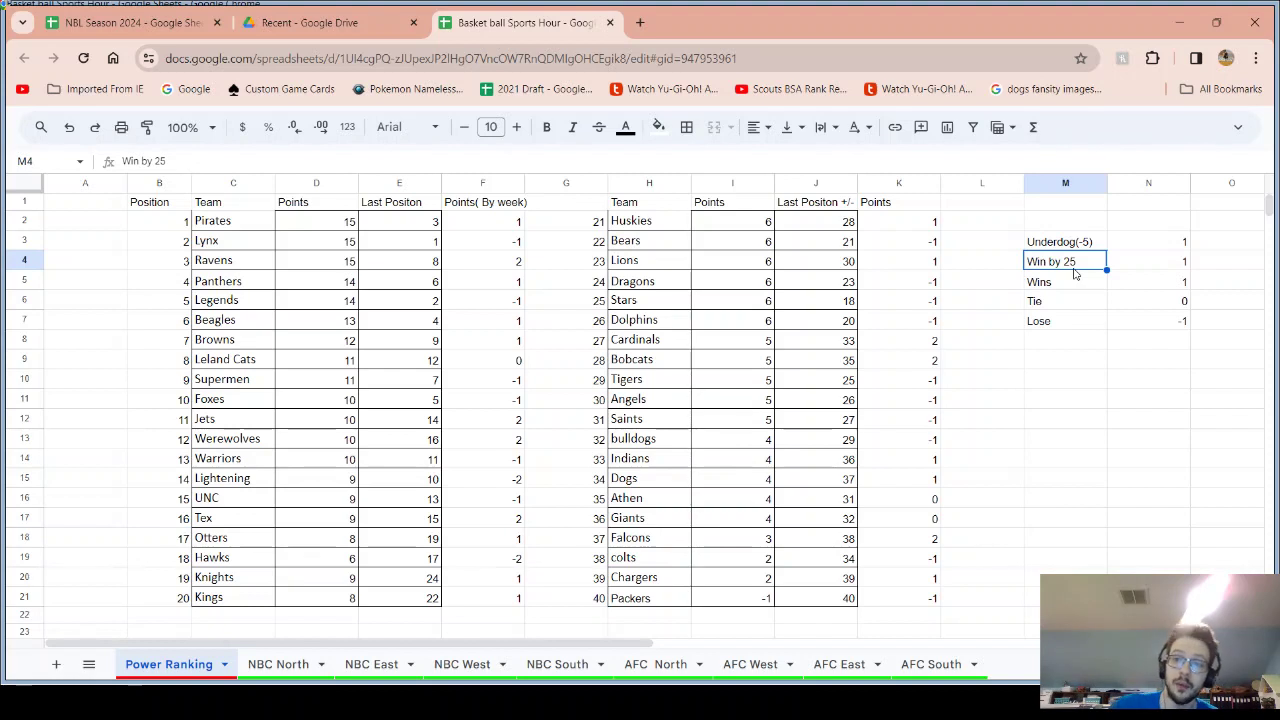
pyautogui.click(1073, 248)
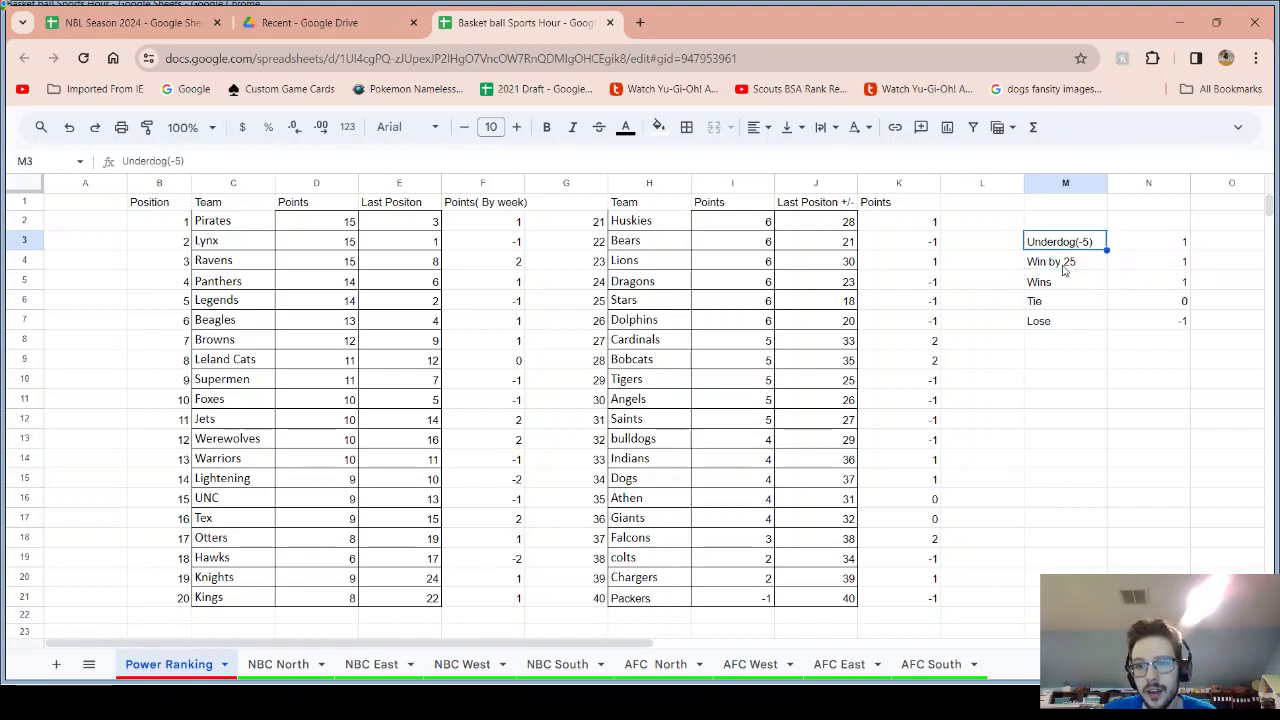
pyautogui.click(1065, 268)
pyautogui.moveTo(1154, 281); pyautogui.dragTo(1148, 246)
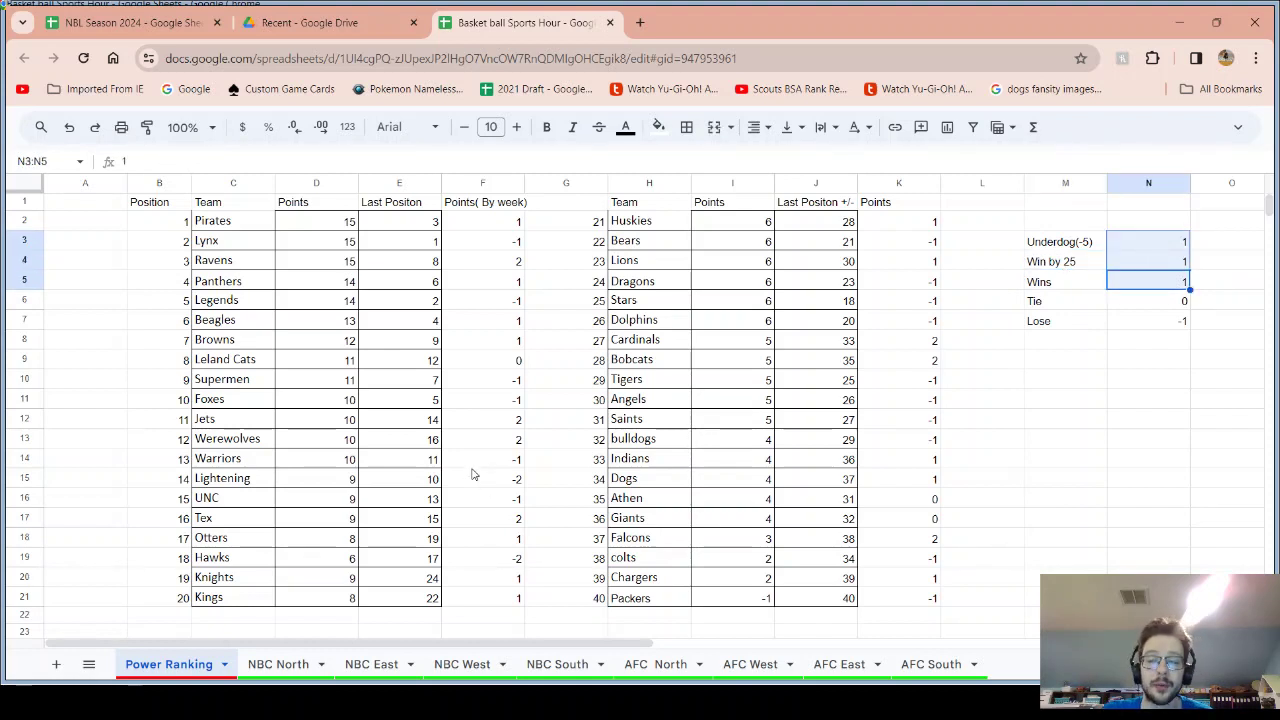
pyautogui.click(1156, 322)
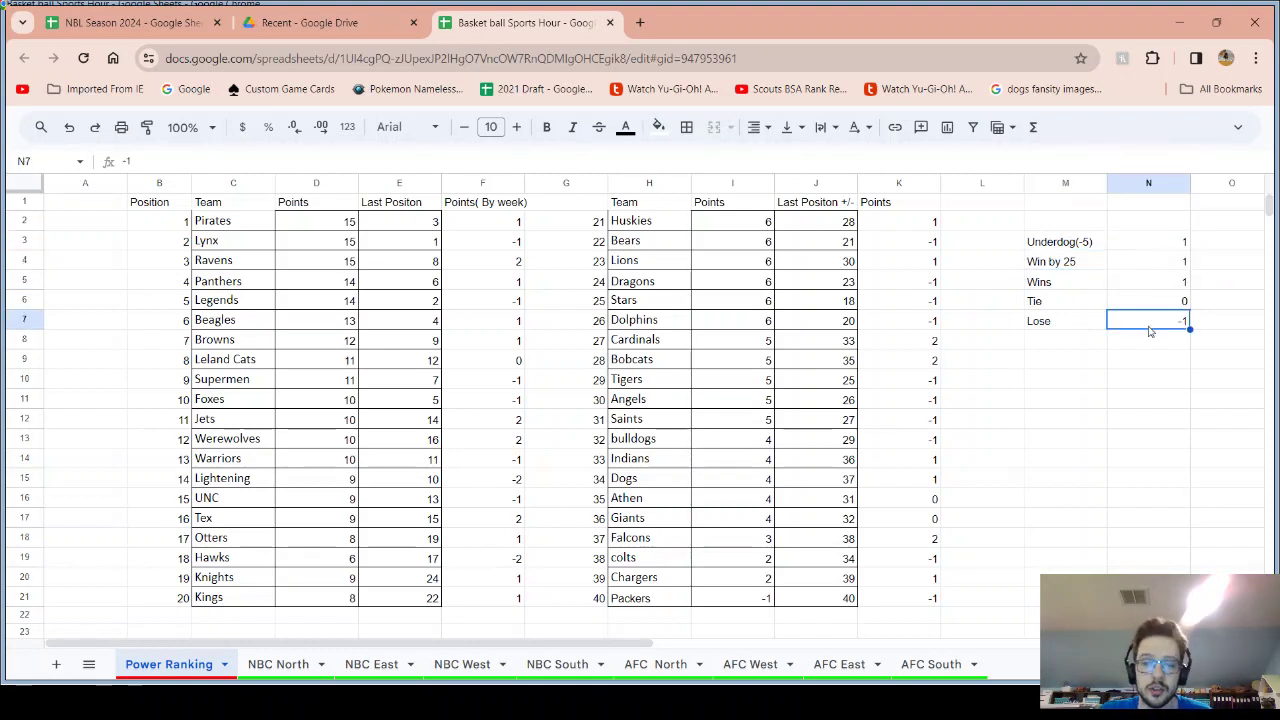
# Set the weekly points for the Hawks (F19) and the Lightening (F15) to -1 in Power Ranking
pyautogui.click(480, 565)
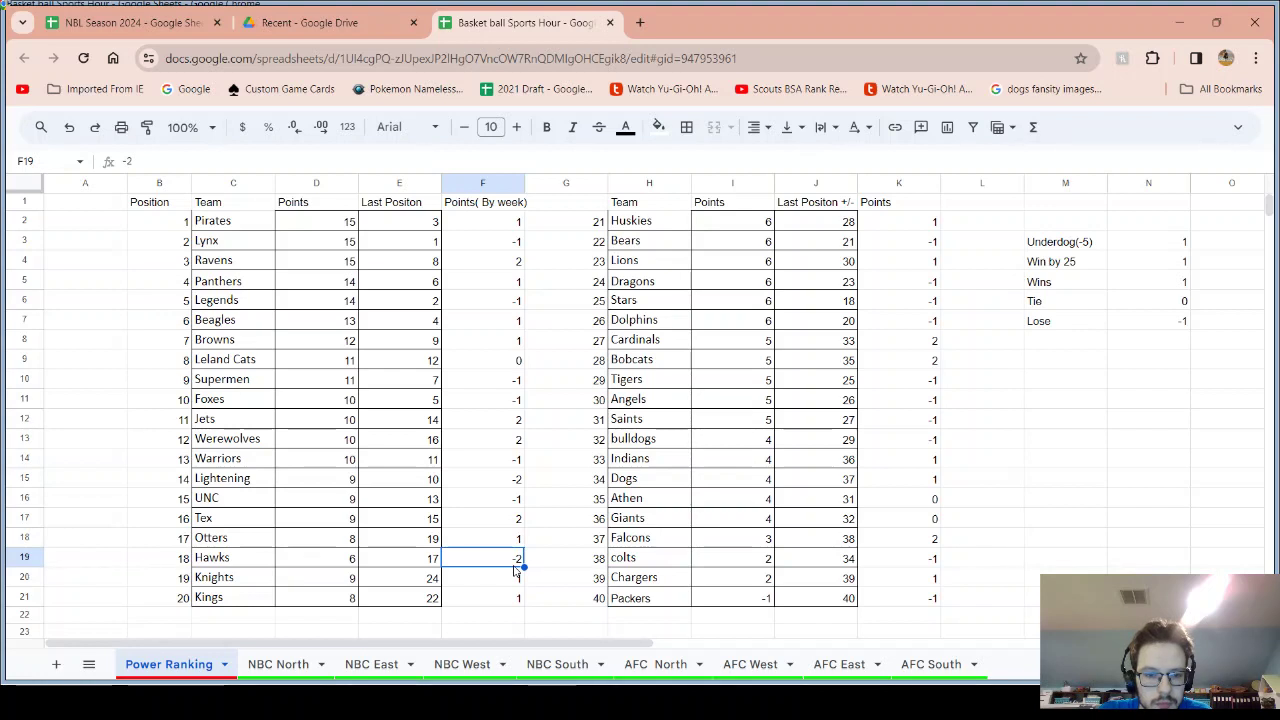
pyautogui.write('-')
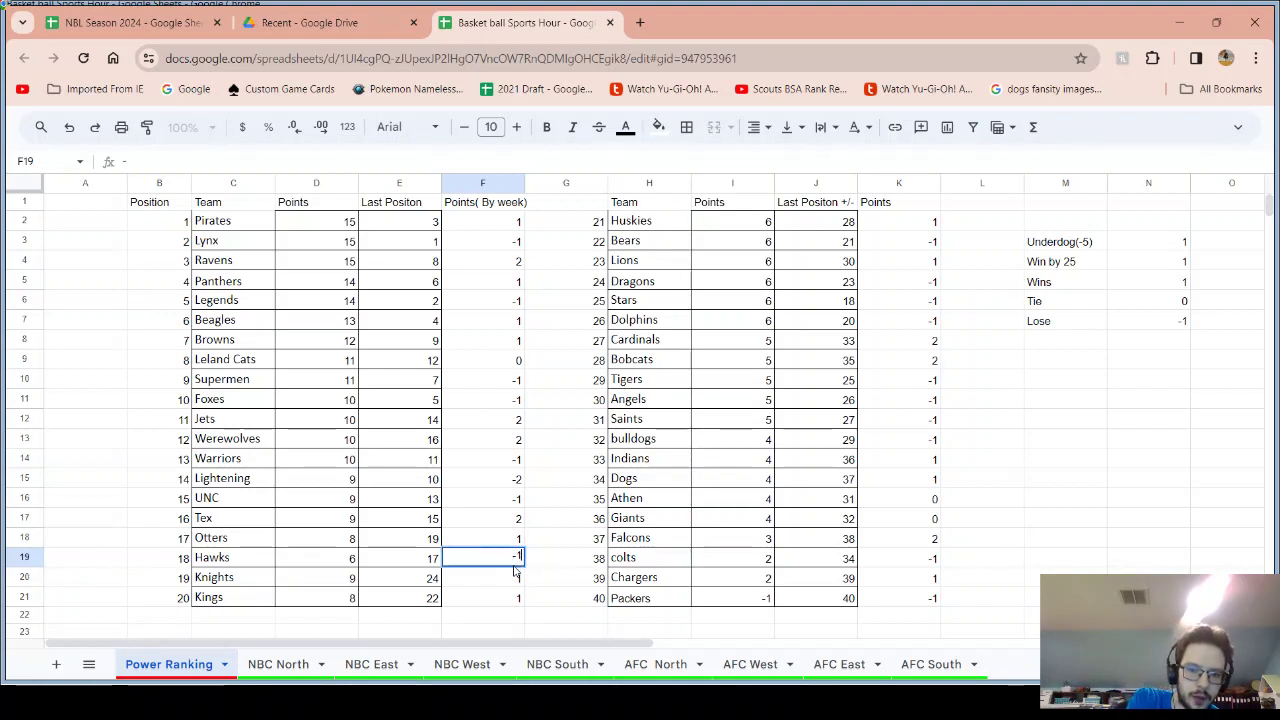
pyautogui.click(517, 480)
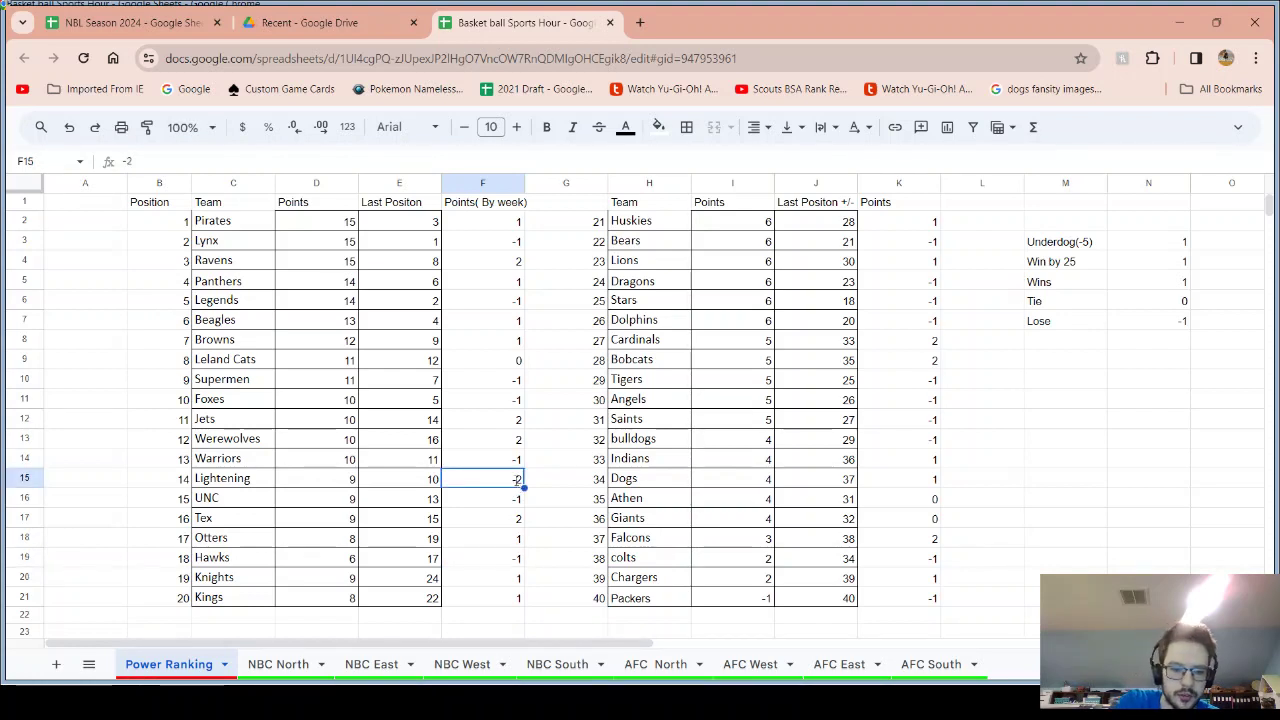
pyautogui.write('-1')
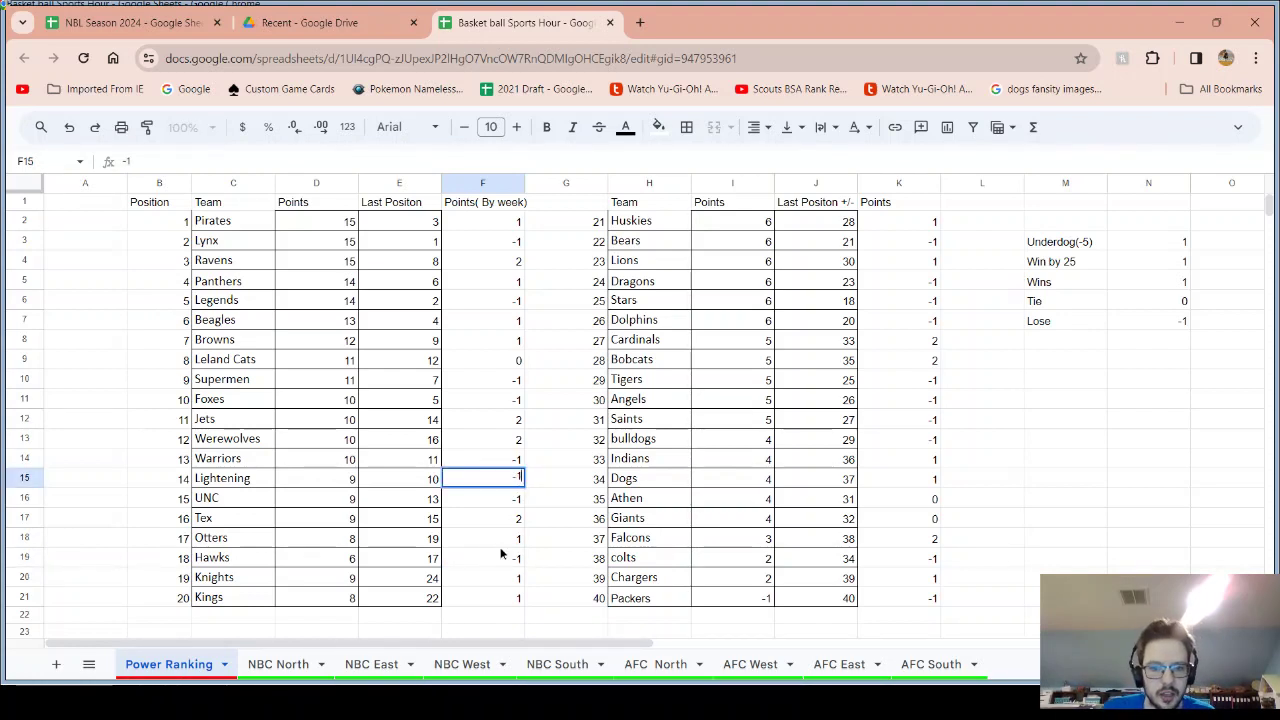
pyautogui.press('Return')
# Reorder Power Ranking positions 14 to 20 as Knights, Lightening, UNC, Tex, Otters, Kings and Hawks, moving each team's values along
pyautogui.click(333, 484)
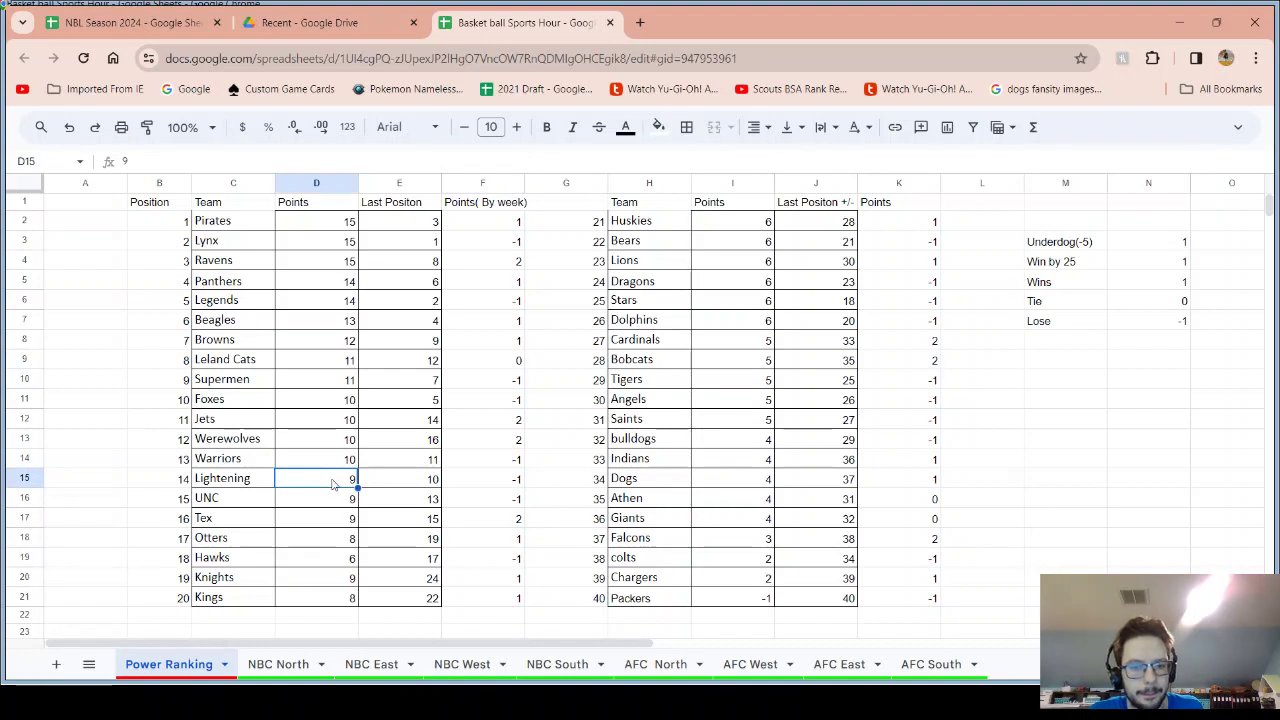
pyautogui.click(324, 566)
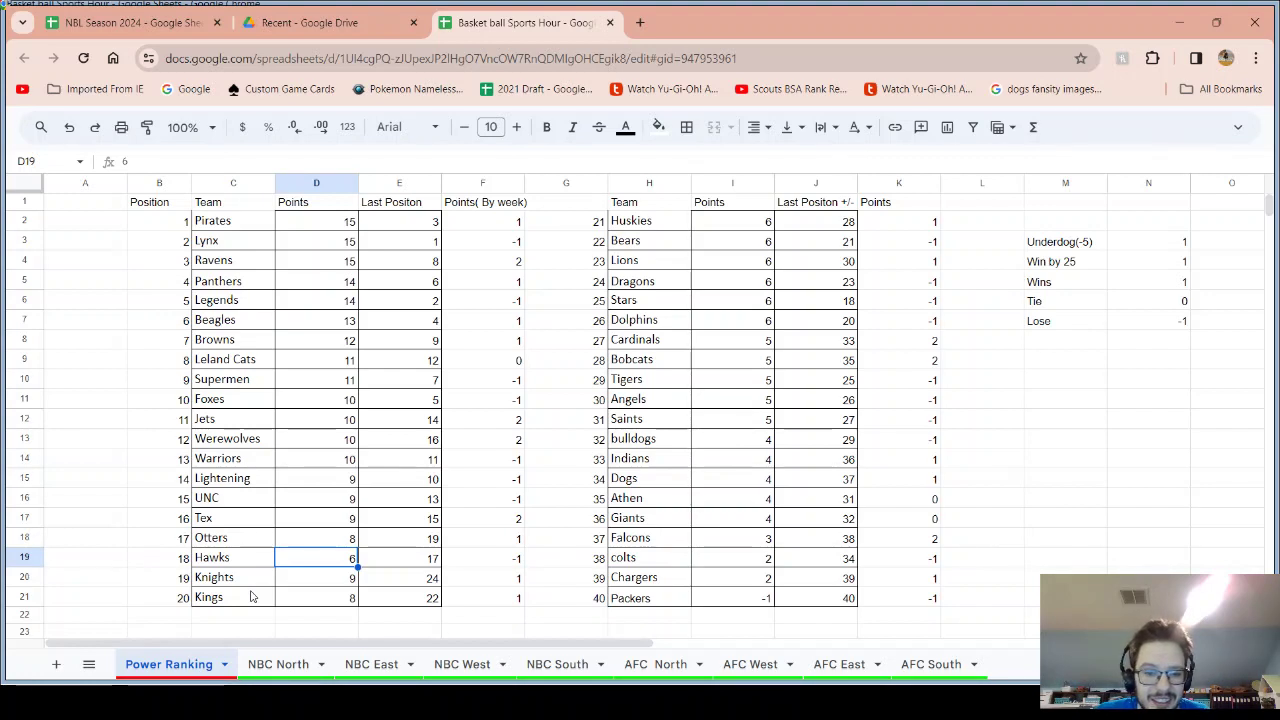
pyautogui.click(325, 569)
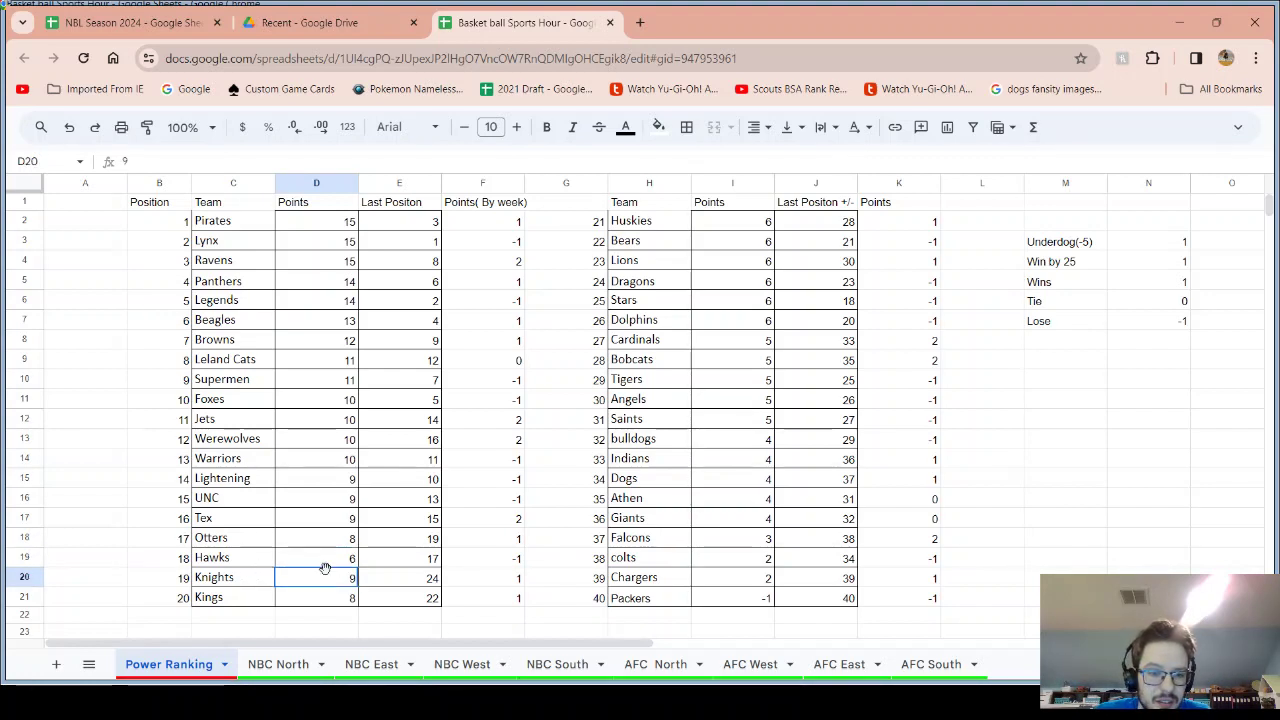
pyautogui.click(330, 561)
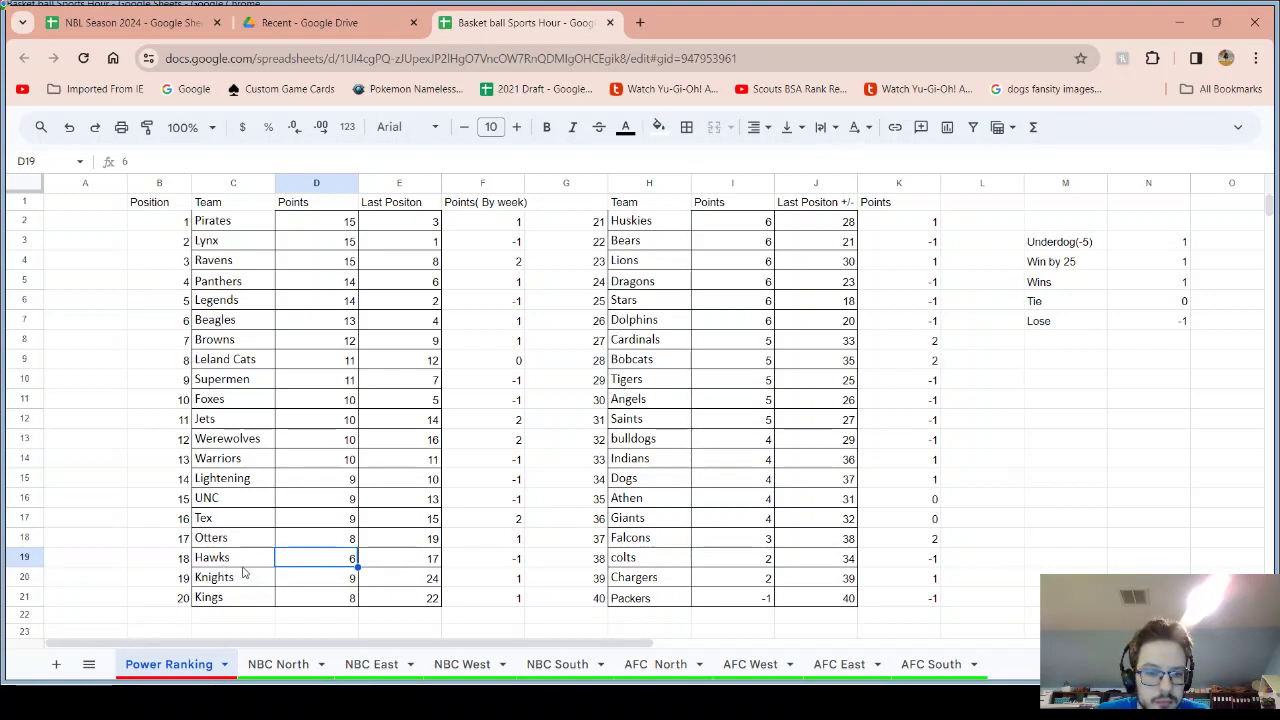
pyautogui.moveTo(243, 566); pyautogui.dragTo(330, 618)
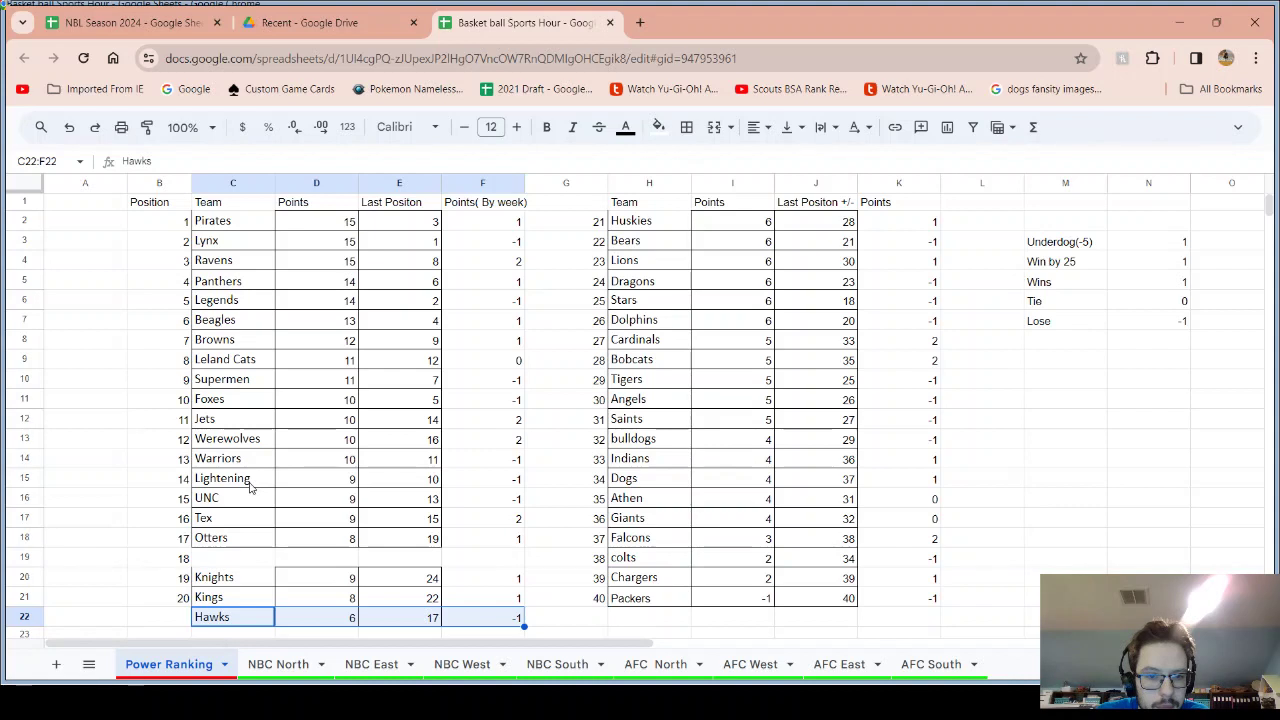
pyautogui.moveTo(250, 487); pyautogui.dragTo(459, 562)
pyautogui.moveTo(230, 578); pyautogui.dragTo(470, 490)
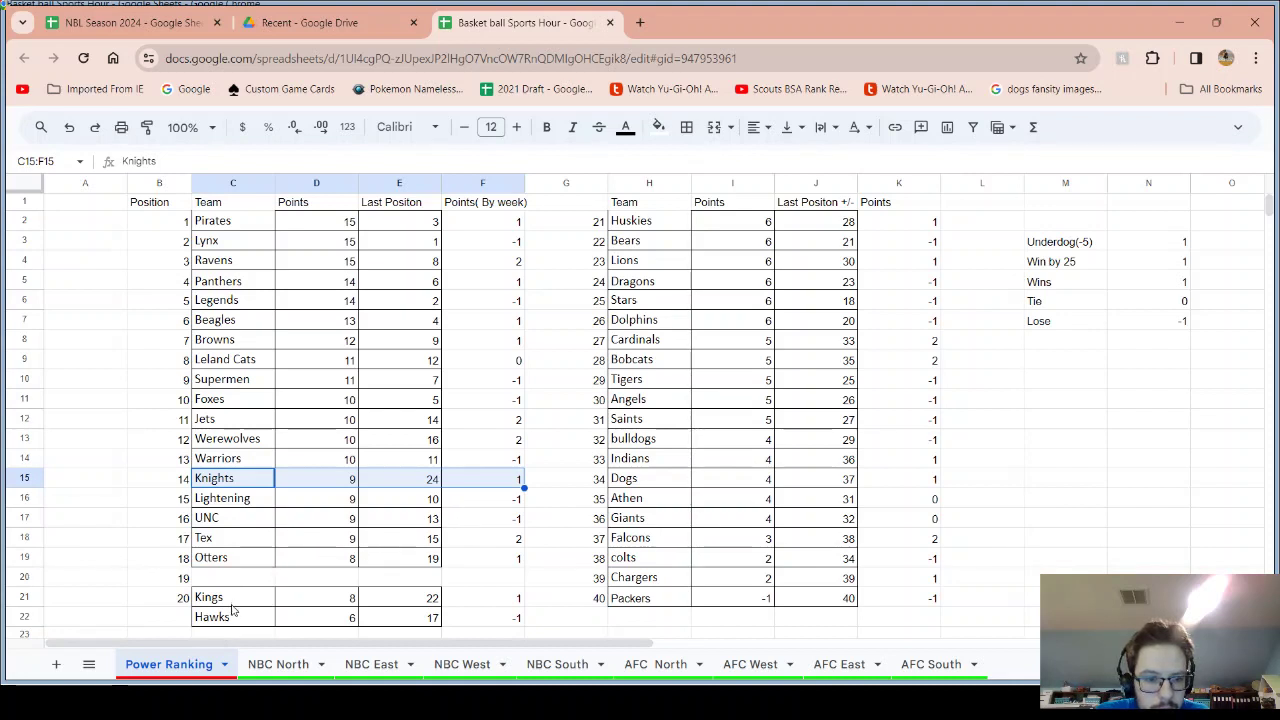
pyautogui.moveTo(237, 604); pyautogui.dragTo(476, 607)
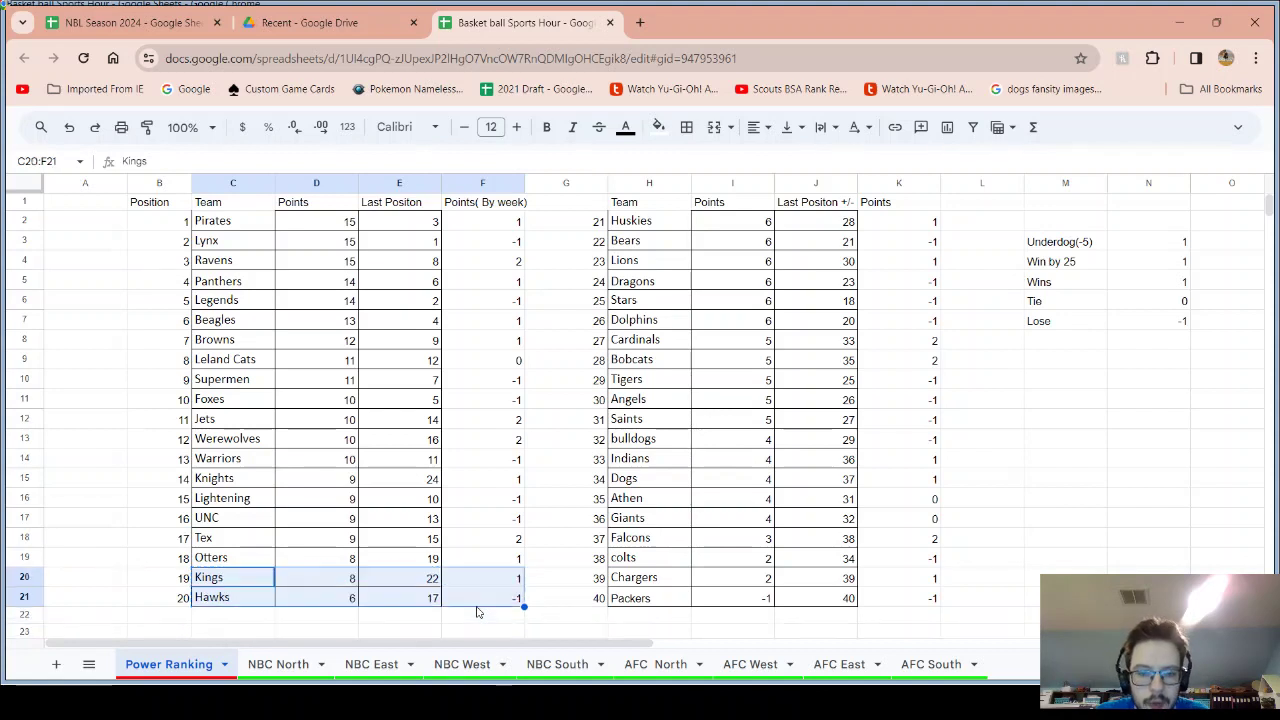
pyautogui.click(476, 620)
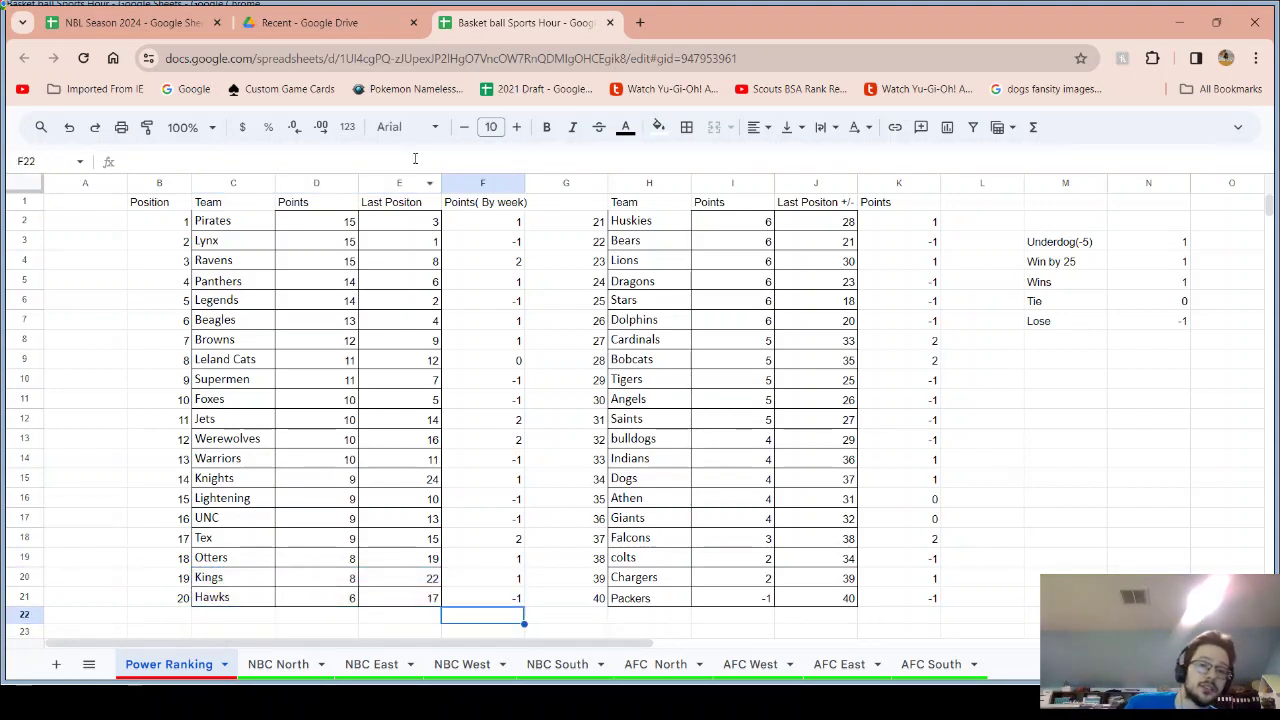
# Review the last positions of the ranked teams, the Packers' points, and the Lynx's last position and weekly points
pyautogui.click(417, 228)
pyautogui.moveTo(416, 227); pyautogui.dragTo(412, 590)
pyautogui.click(846, 597)
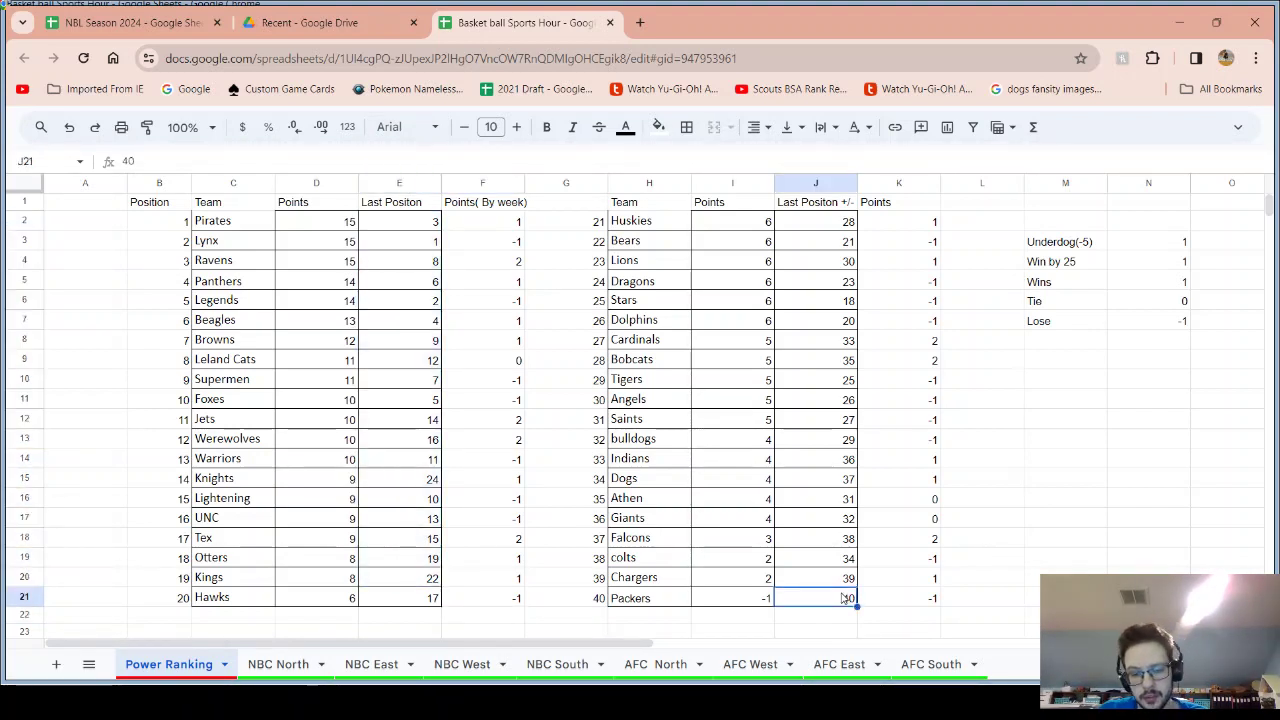
pyautogui.click(766, 603)
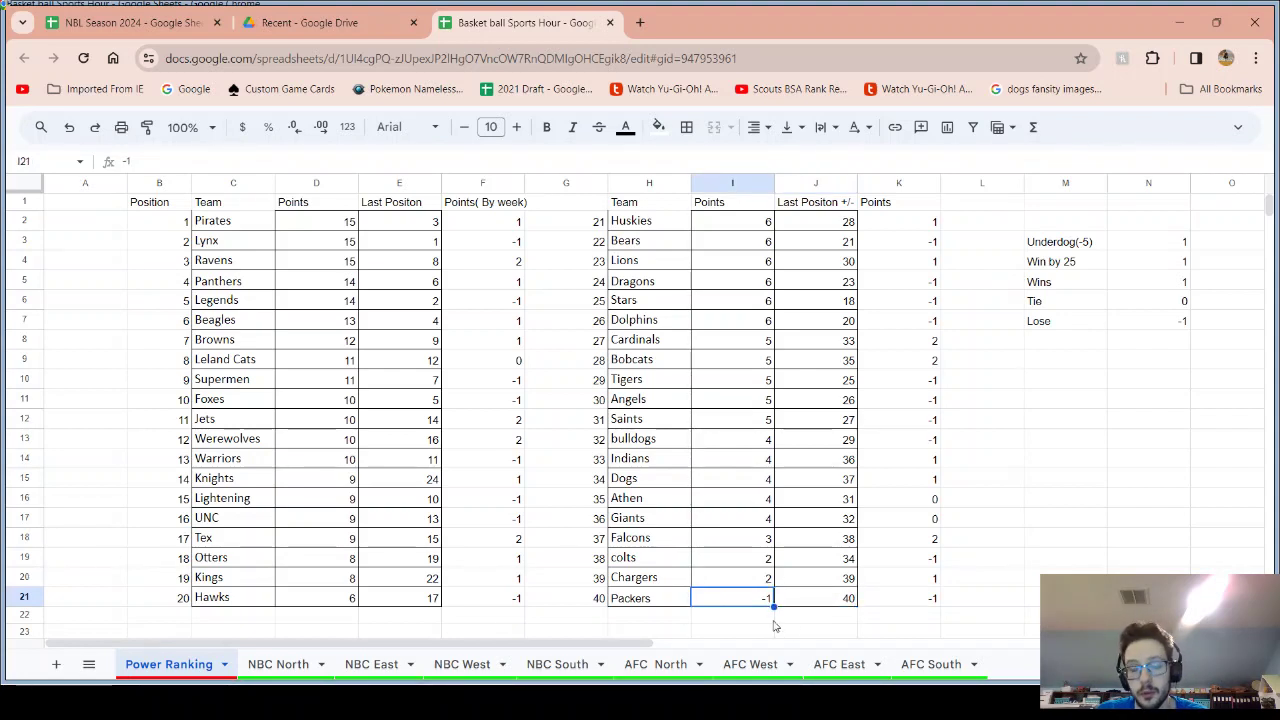
pyautogui.click(409, 246)
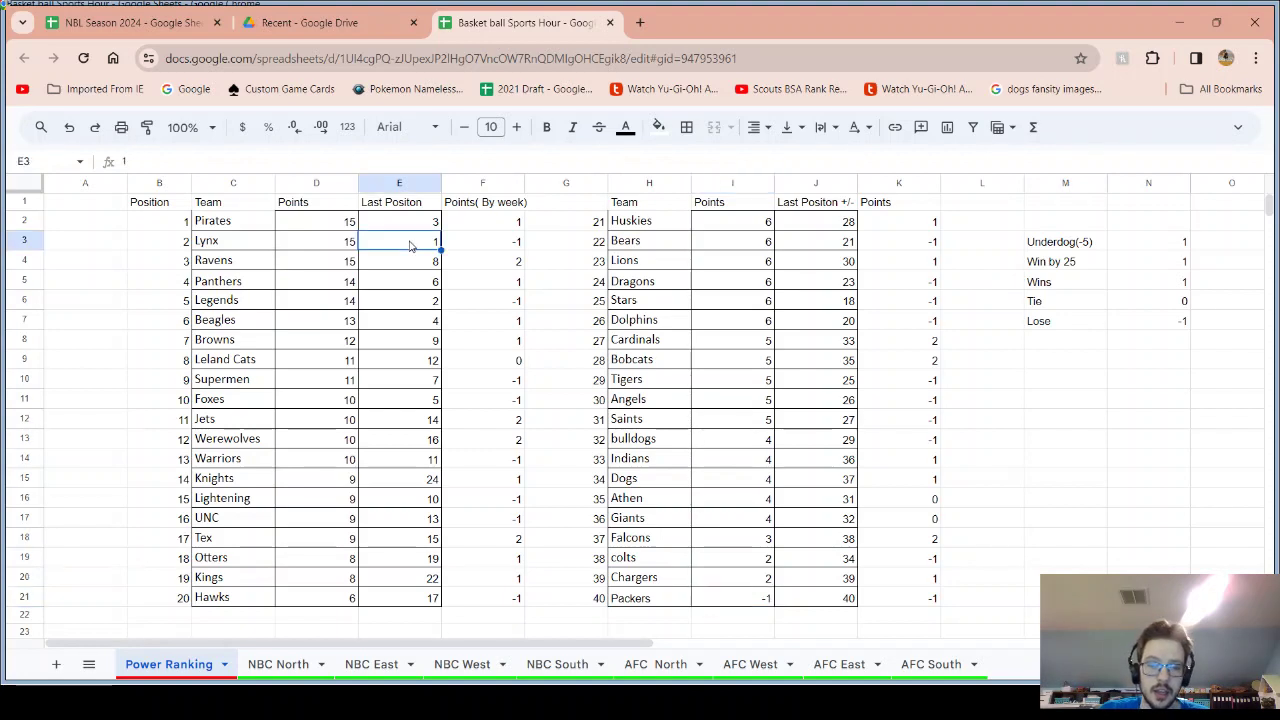
pyautogui.click(520, 243)
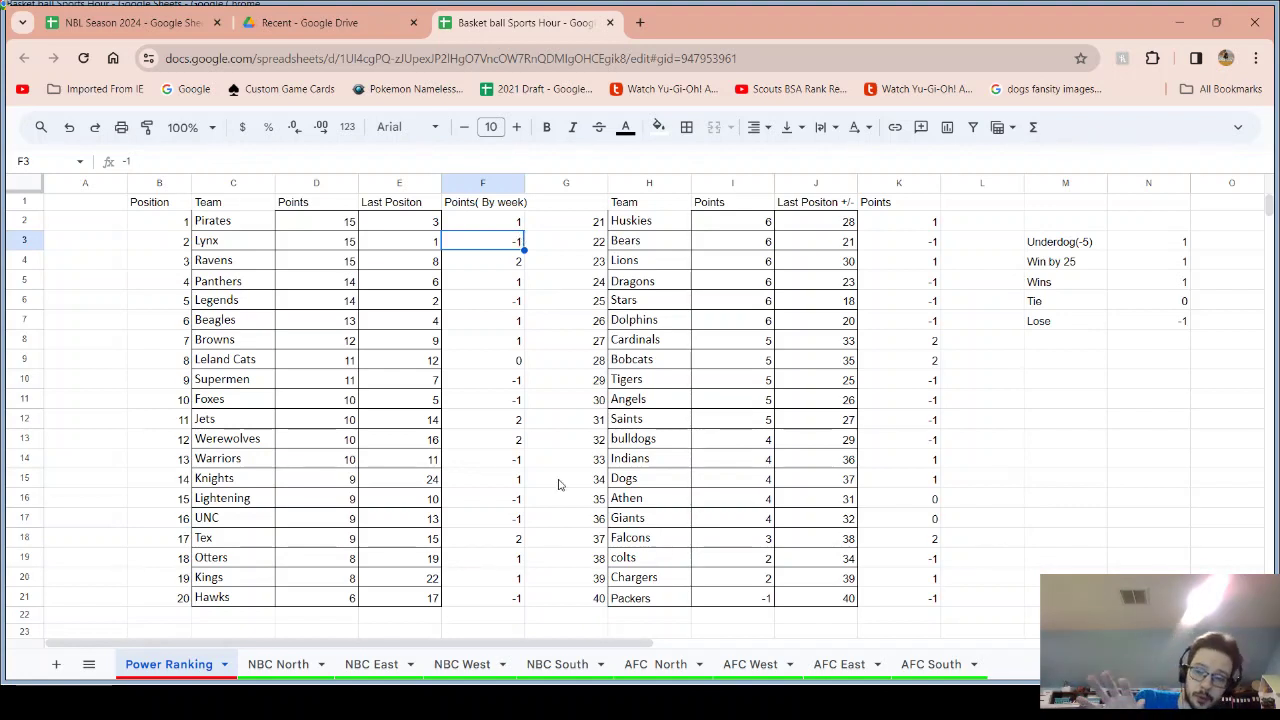
# Open Divisons 2024 in NBL Season 2024 and examine the Panthers' offence and defence ranks
pyautogui.hotkey('ctrl', '1')
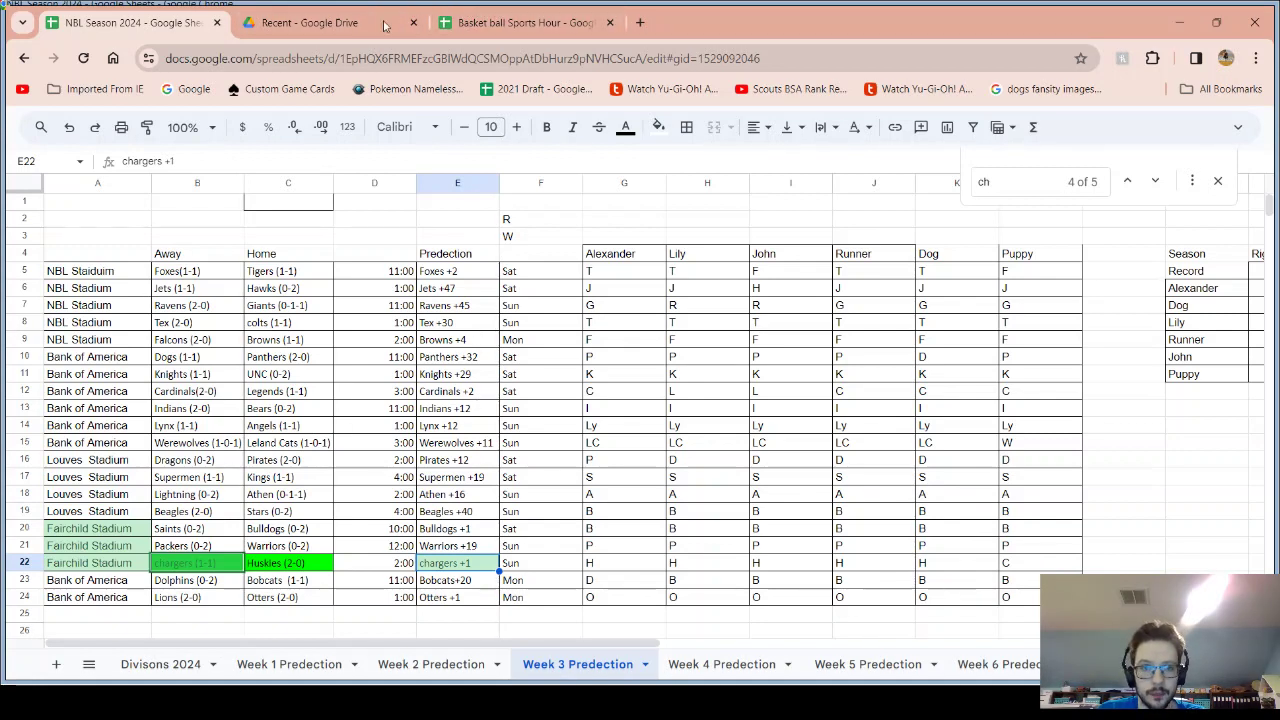
pyautogui.click(183, 670)
pyautogui.scroll(1, 391, 434)
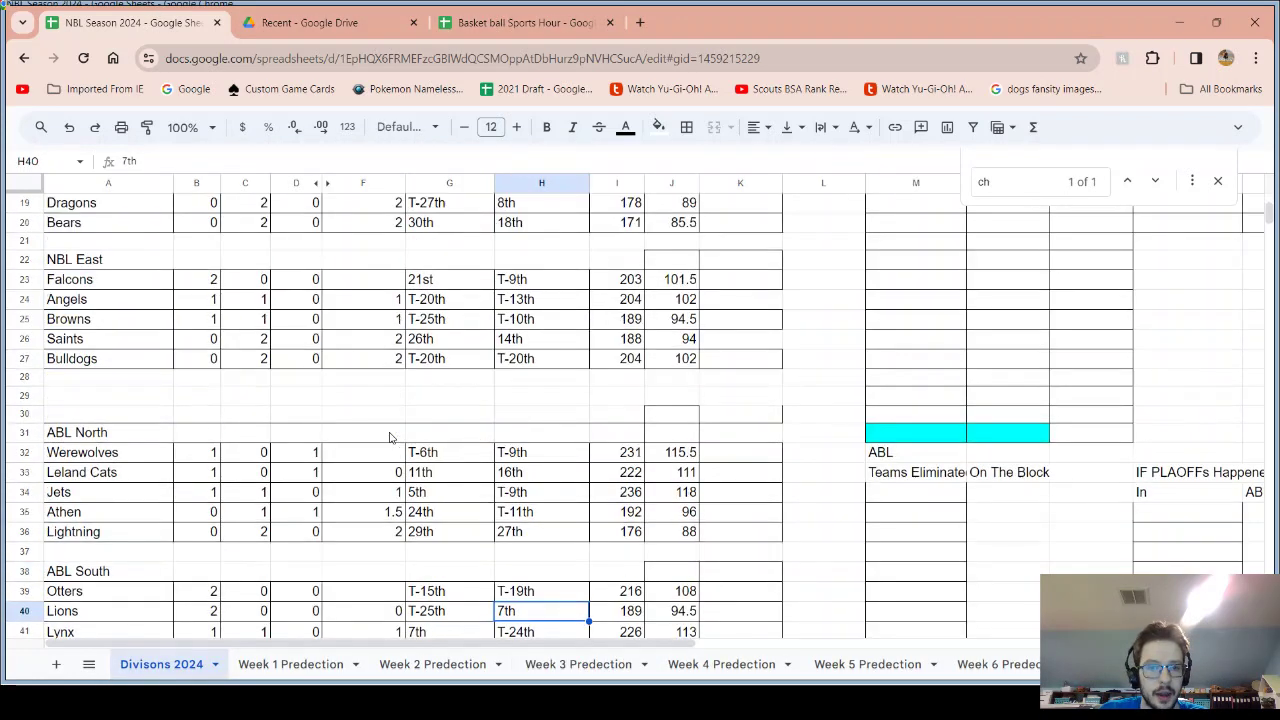
pyautogui.click(463, 12)
pyautogui.click(350, 16)
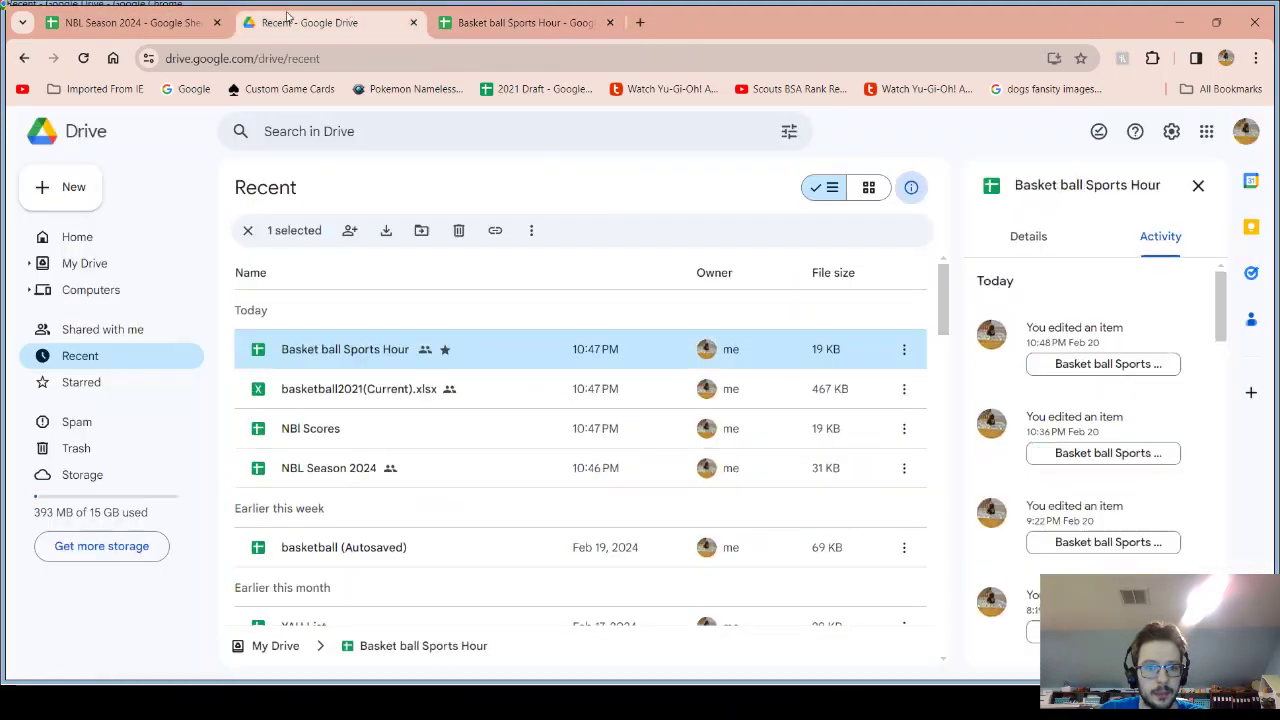
pyautogui.click(163, 12)
pyautogui.scroll(5, 145, 326)
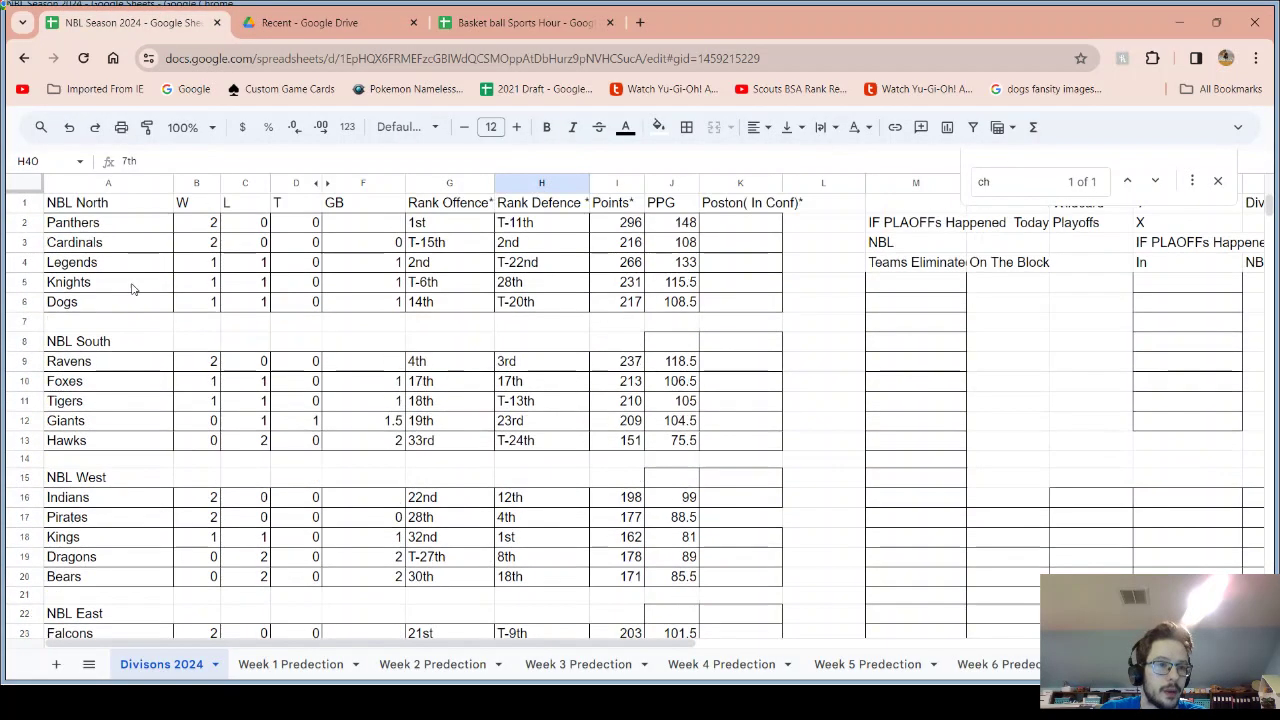
pyautogui.moveTo(107, 224); pyautogui.dragTo(519, 233)
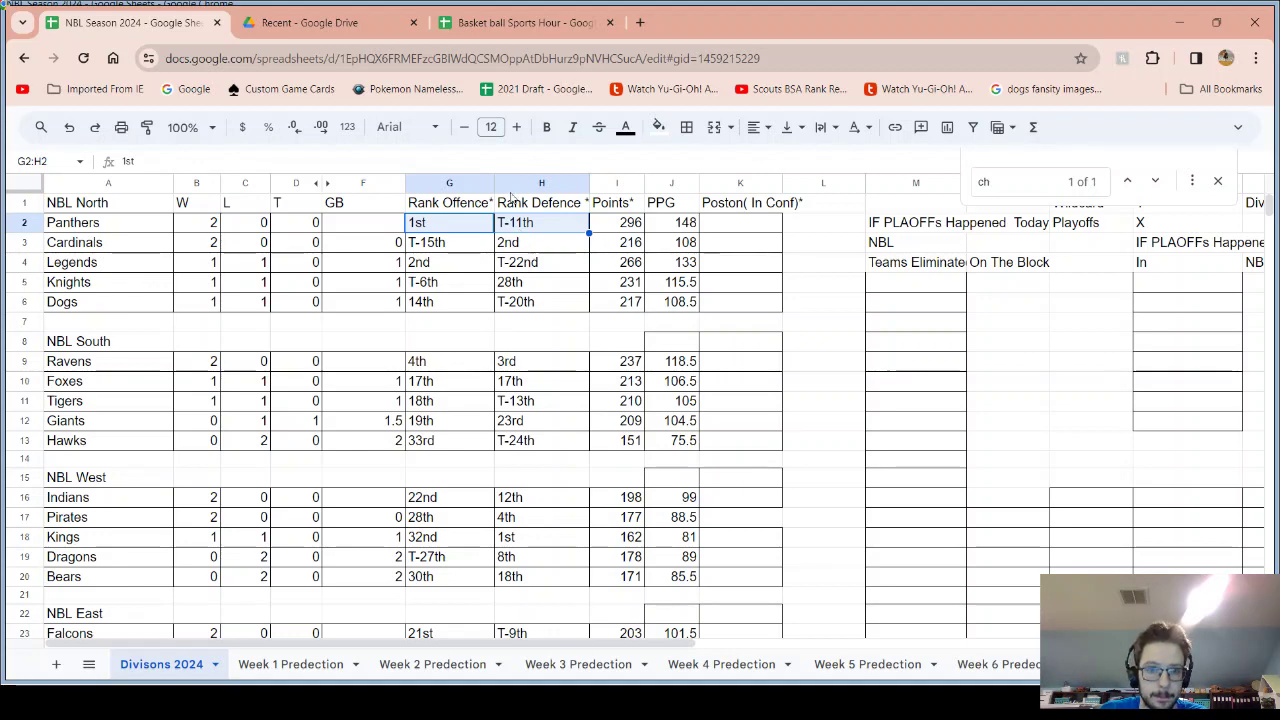
# Compare the Panthers' points in Power Ranking with their division standing in Divisons 2024
pyautogui.click(474, 22)
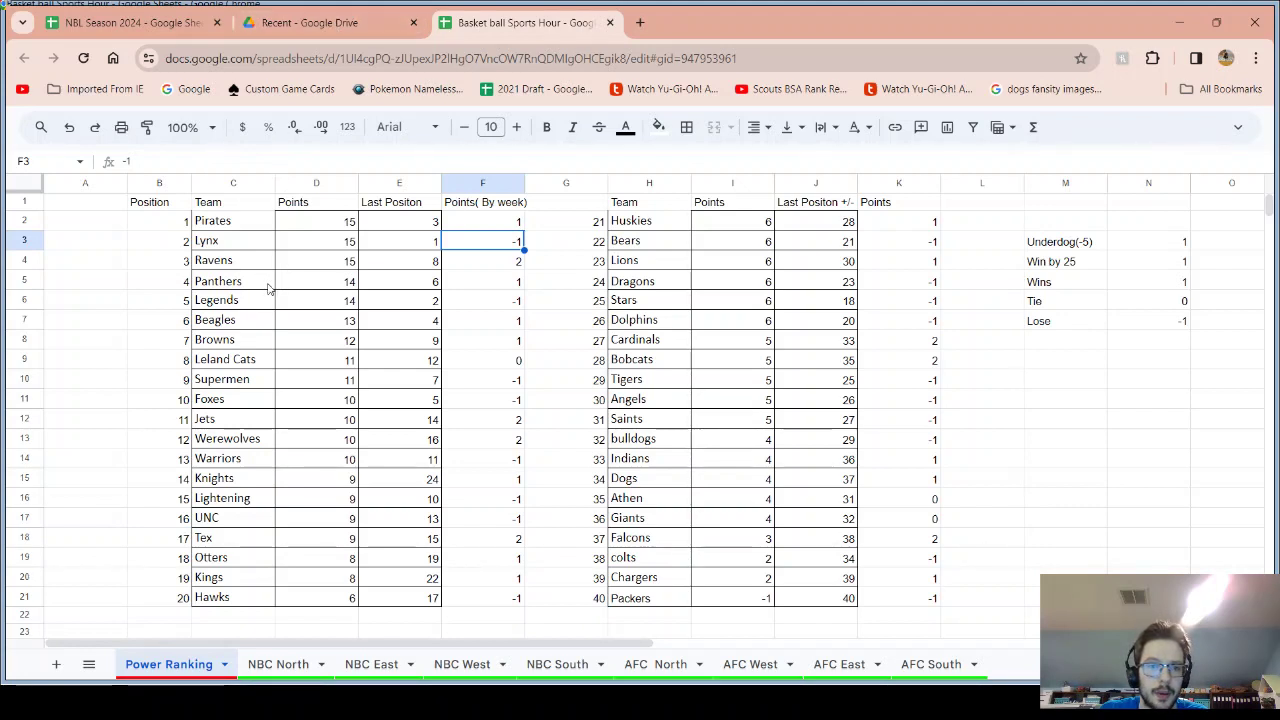
pyautogui.moveTo(270, 288); pyautogui.dragTo(320, 285)
pyautogui.click(320, 285)
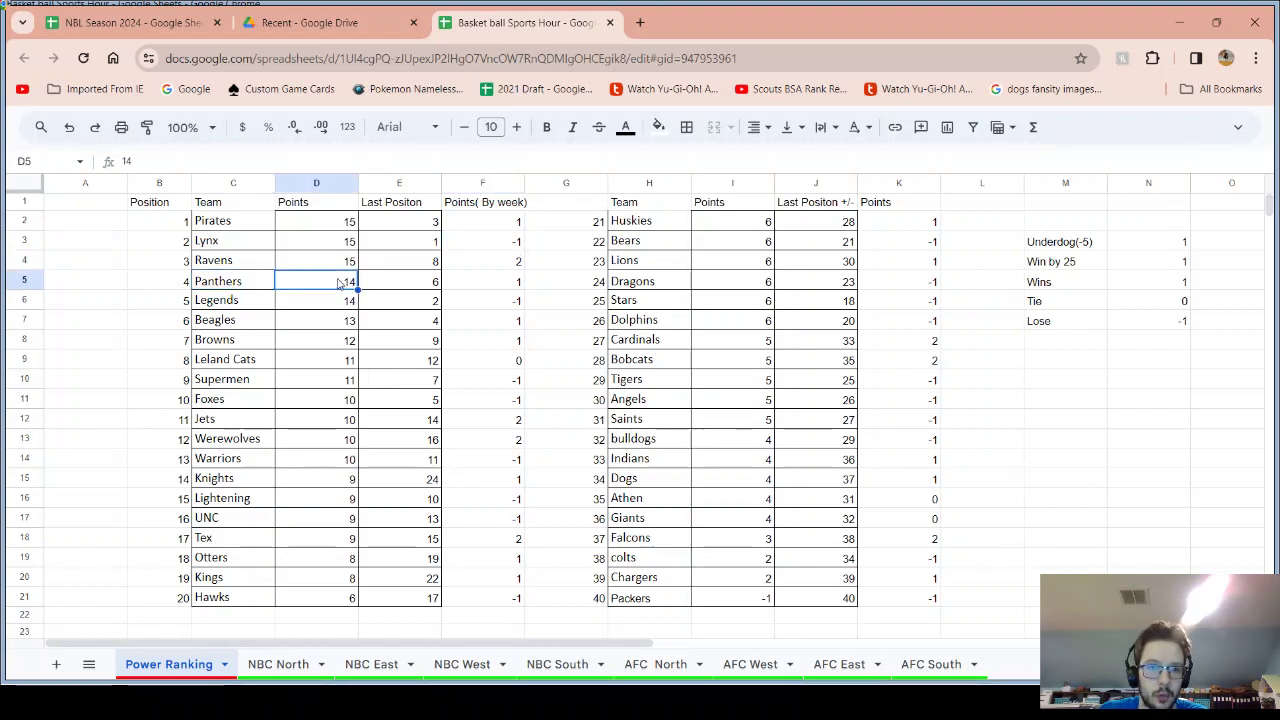
pyautogui.click(88, 14)
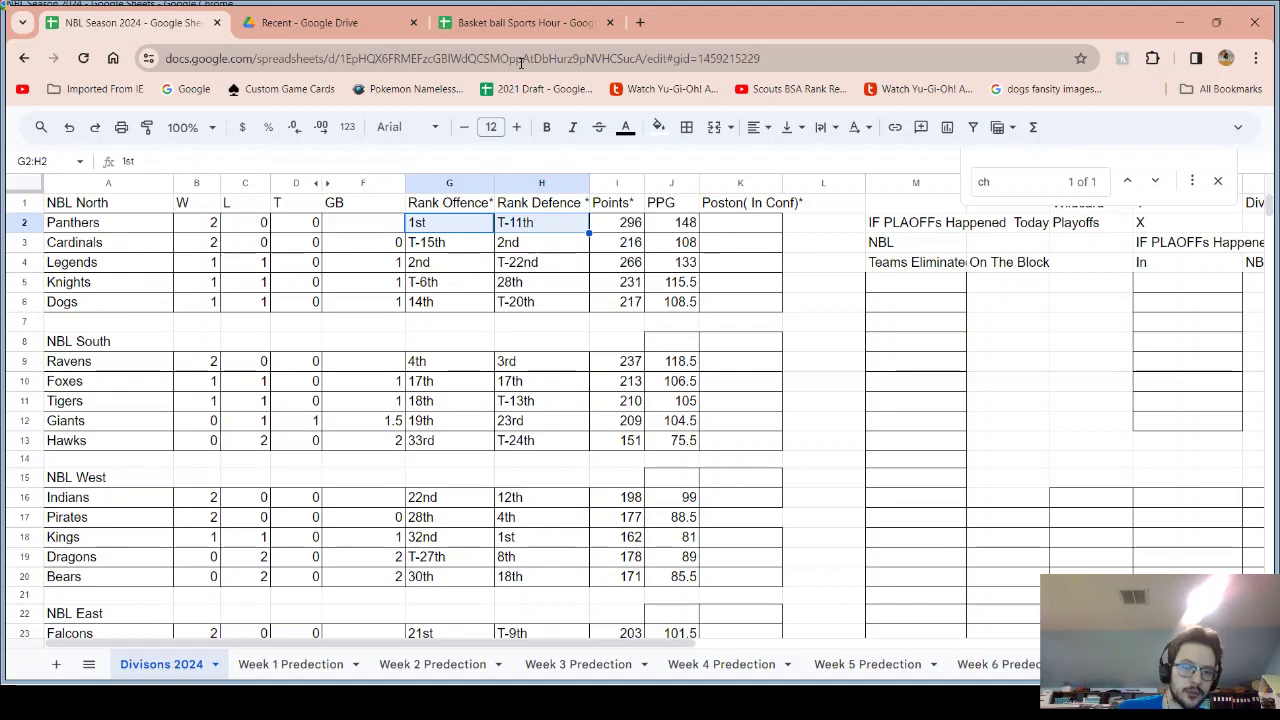
pyautogui.click(522, 14)
pyautogui.click(136, 22)
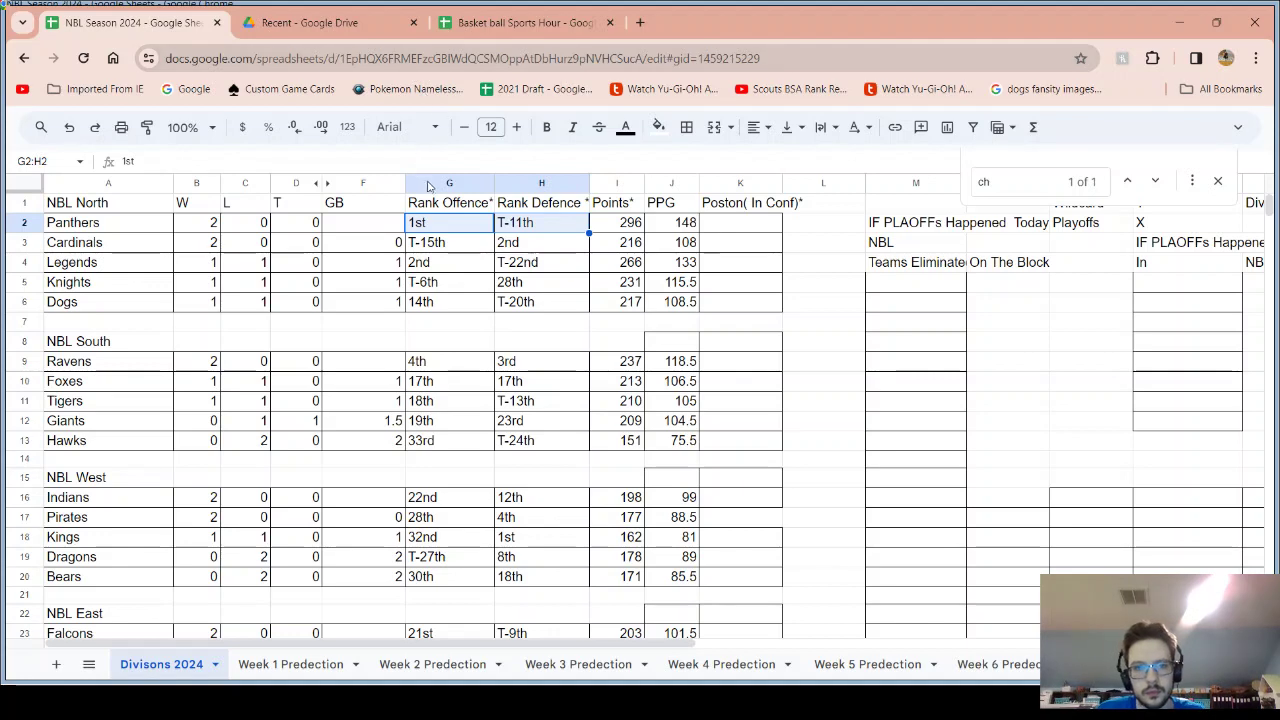
# Examine Athen's weekly points in Power Ranking and look through the team records in Divisons 2024
pyautogui.click(475, 26)
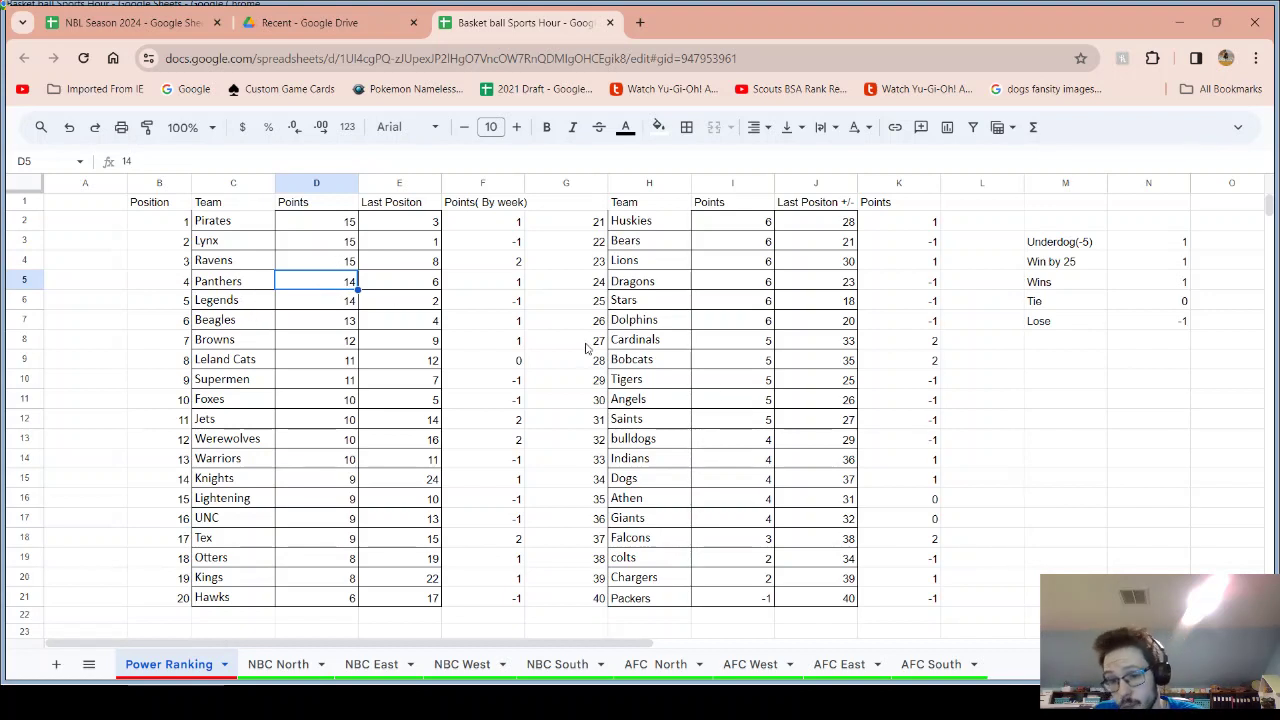
pyautogui.click(672, 498)
pyautogui.click(910, 502)
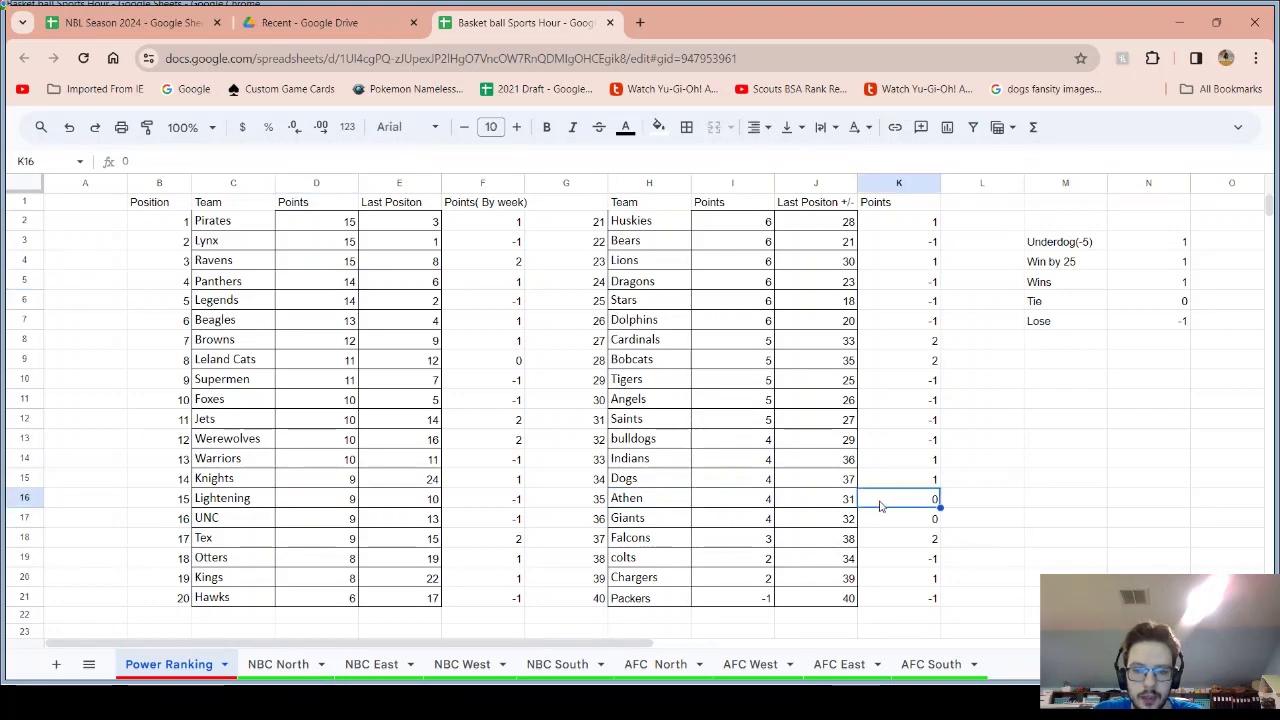
pyautogui.click(103, 10)
pyautogui.scroll(-5, 265, 405)
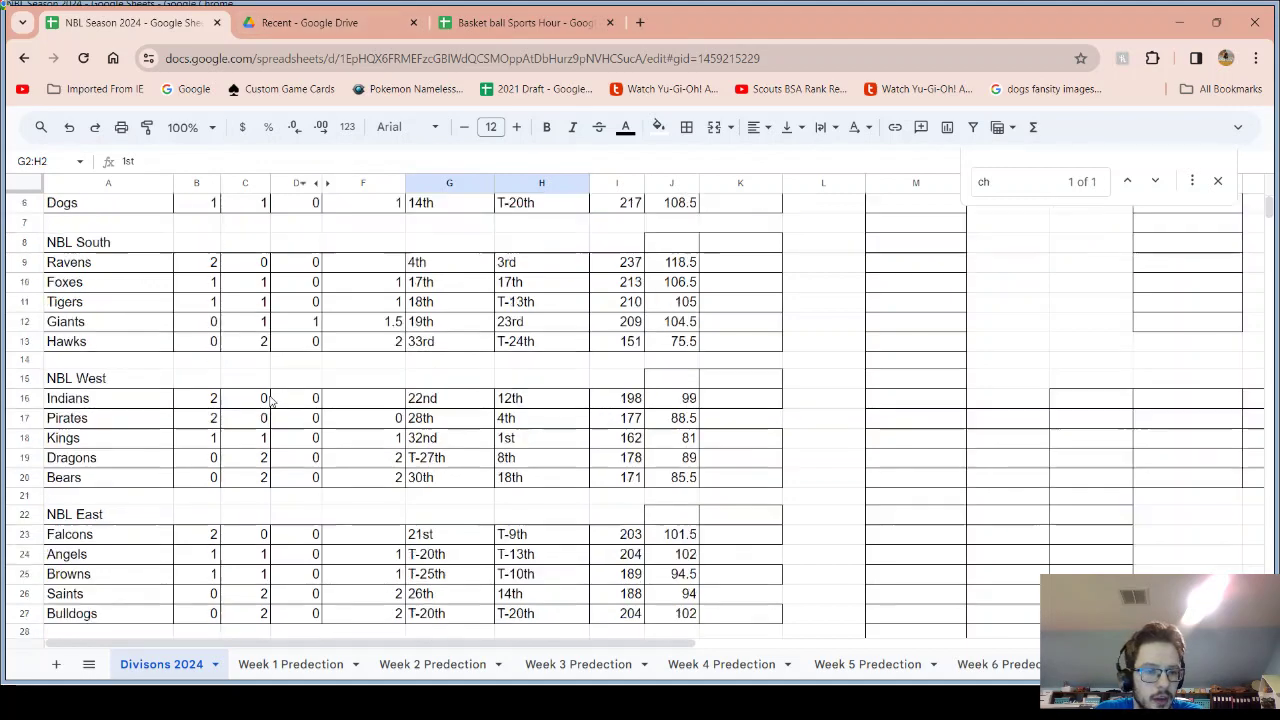
pyautogui.scroll(-5, 265, 405)
pyautogui.click(525, 22)
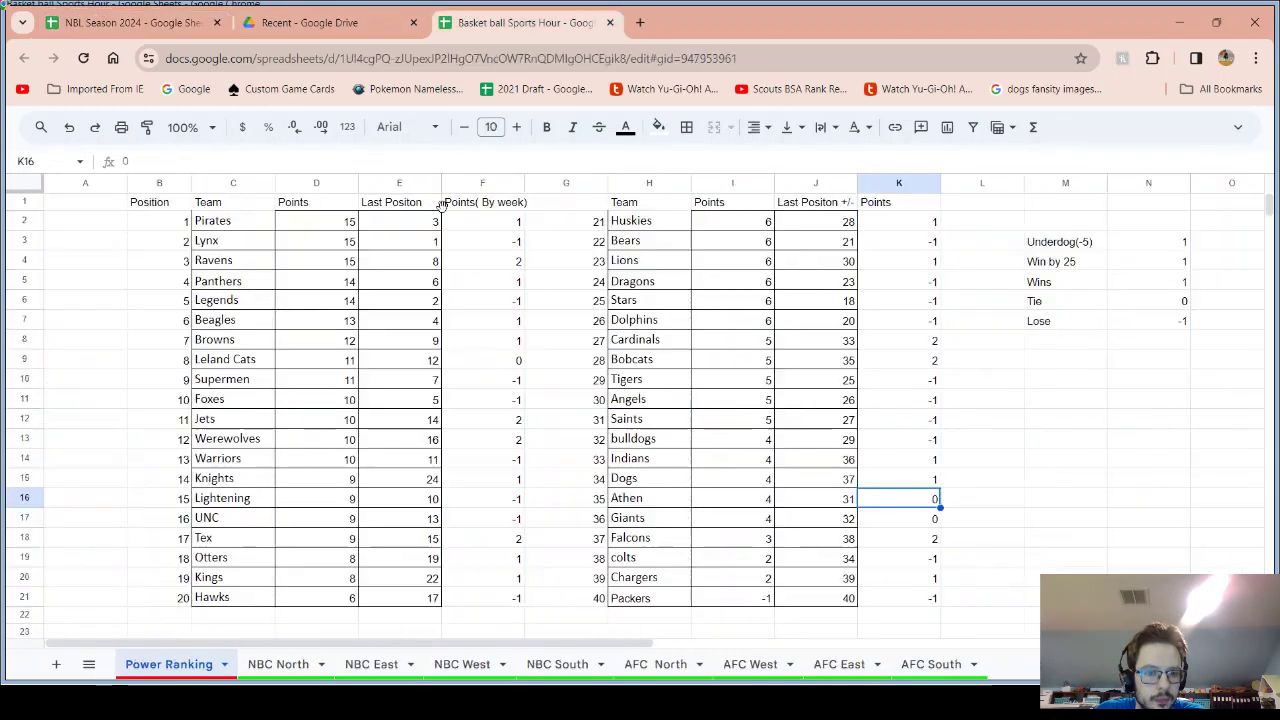
pyautogui.click(310, 22)
pyautogui.click(130, 22)
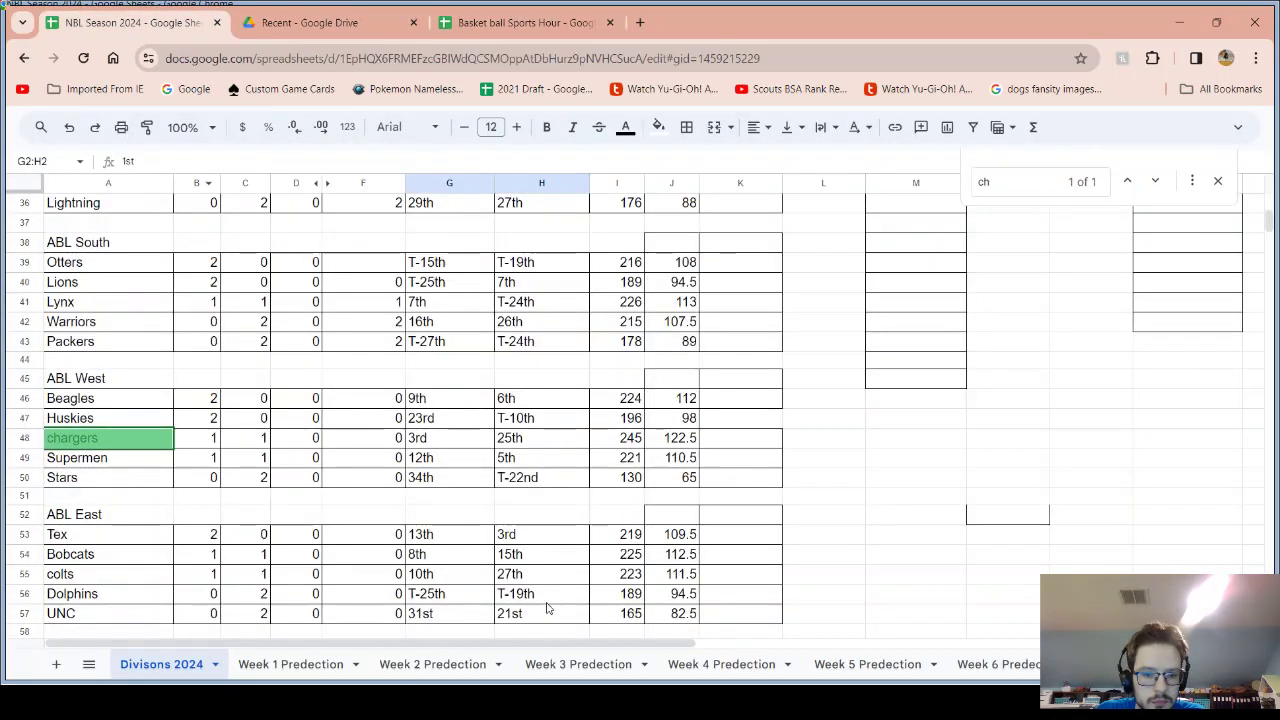
# Check the Athen at Lions result in Week 2 Predection, set Athen's weekly points (K16) to -1, and close Basket ball Sports Hour
pyautogui.click(573, 666)
pyautogui.click(440, 664)
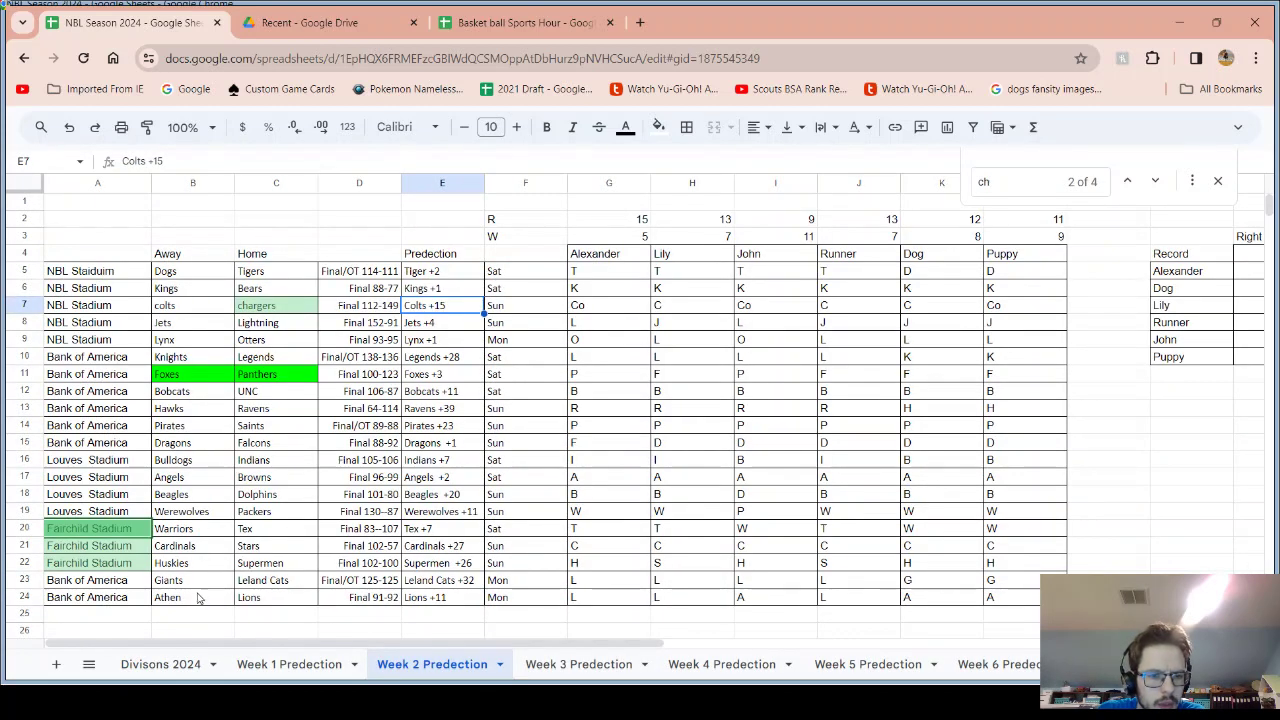
pyautogui.moveTo(198, 605); pyautogui.dragTo(262, 598)
pyautogui.click(520, 22)
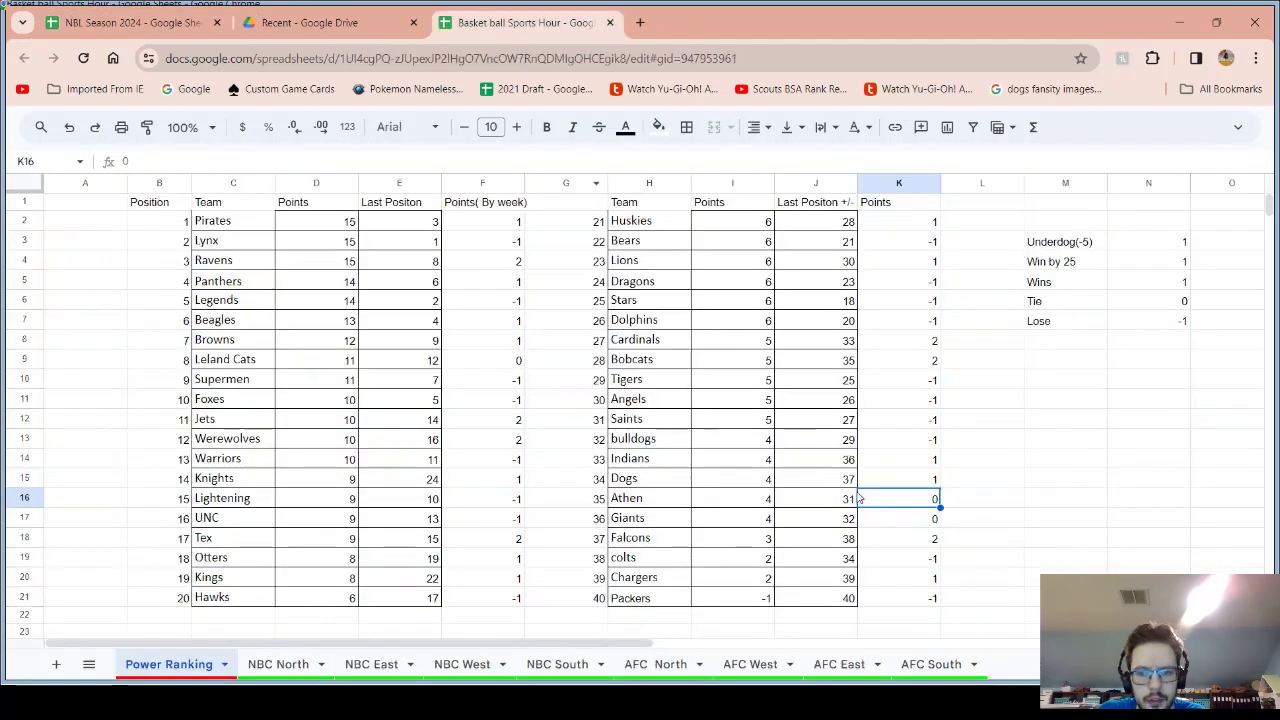
pyautogui.write('-1')
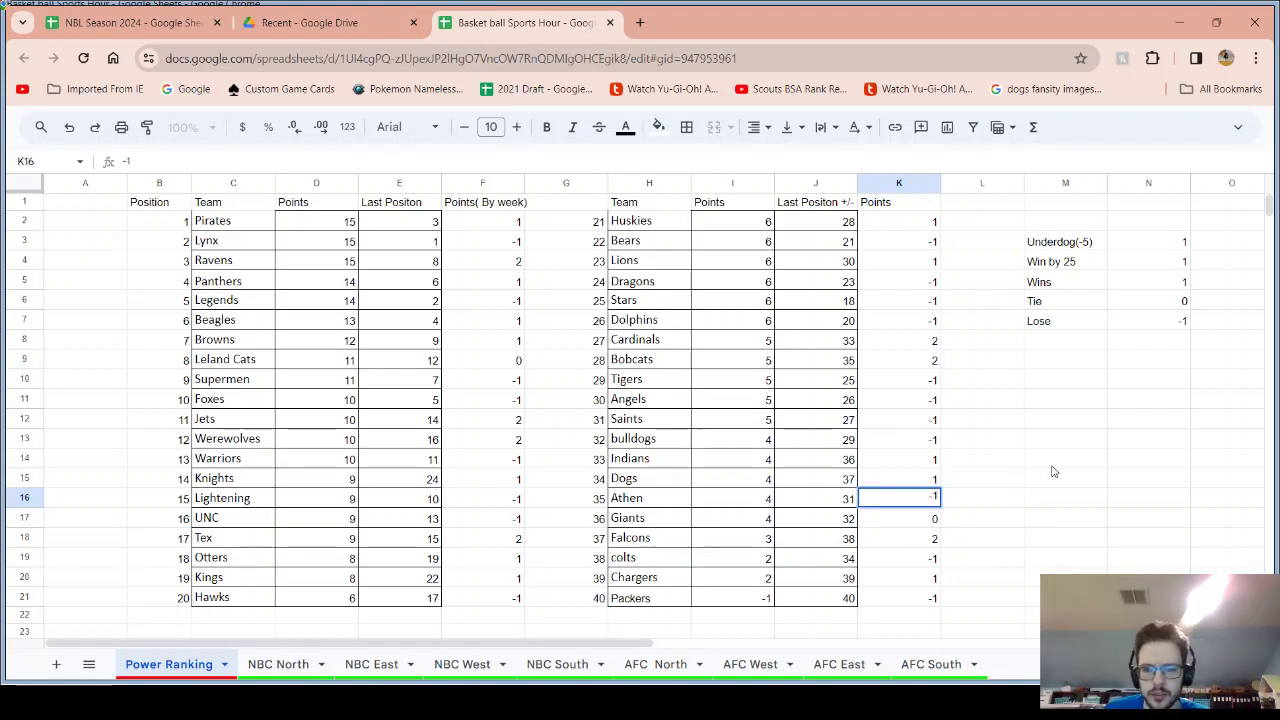
pyautogui.click(1055, 470)
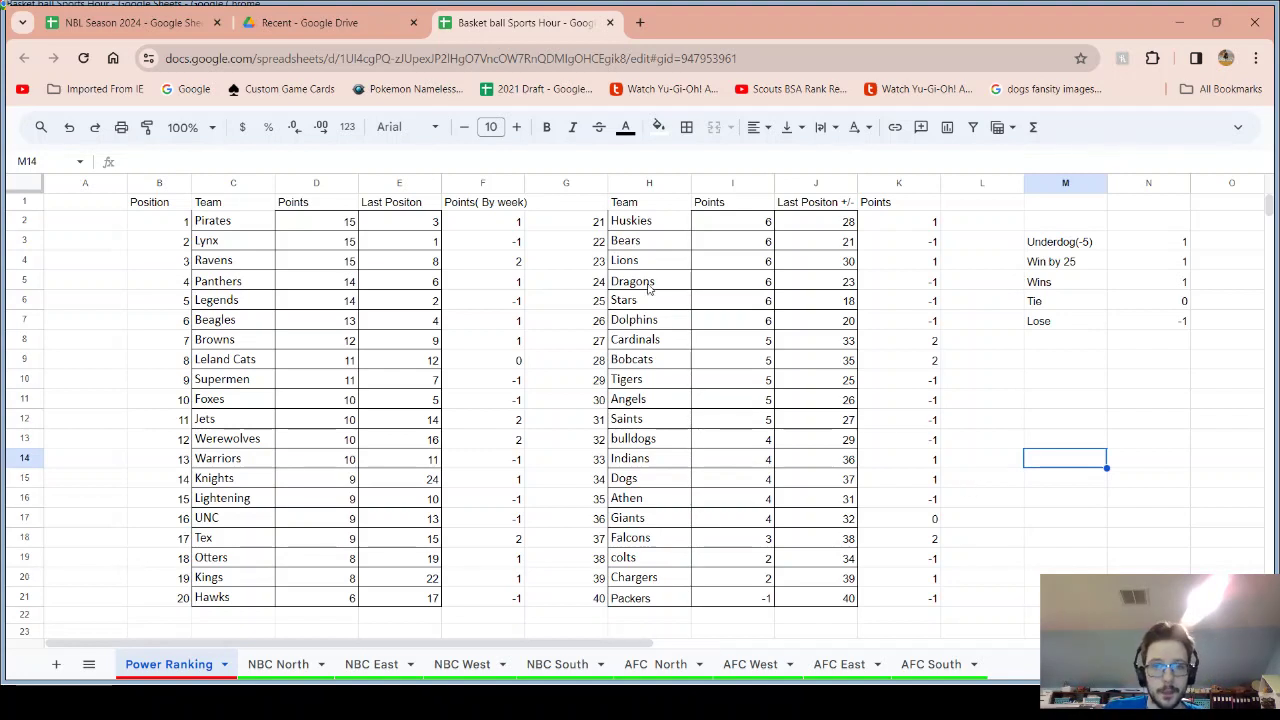
pyautogui.click(611, 23)
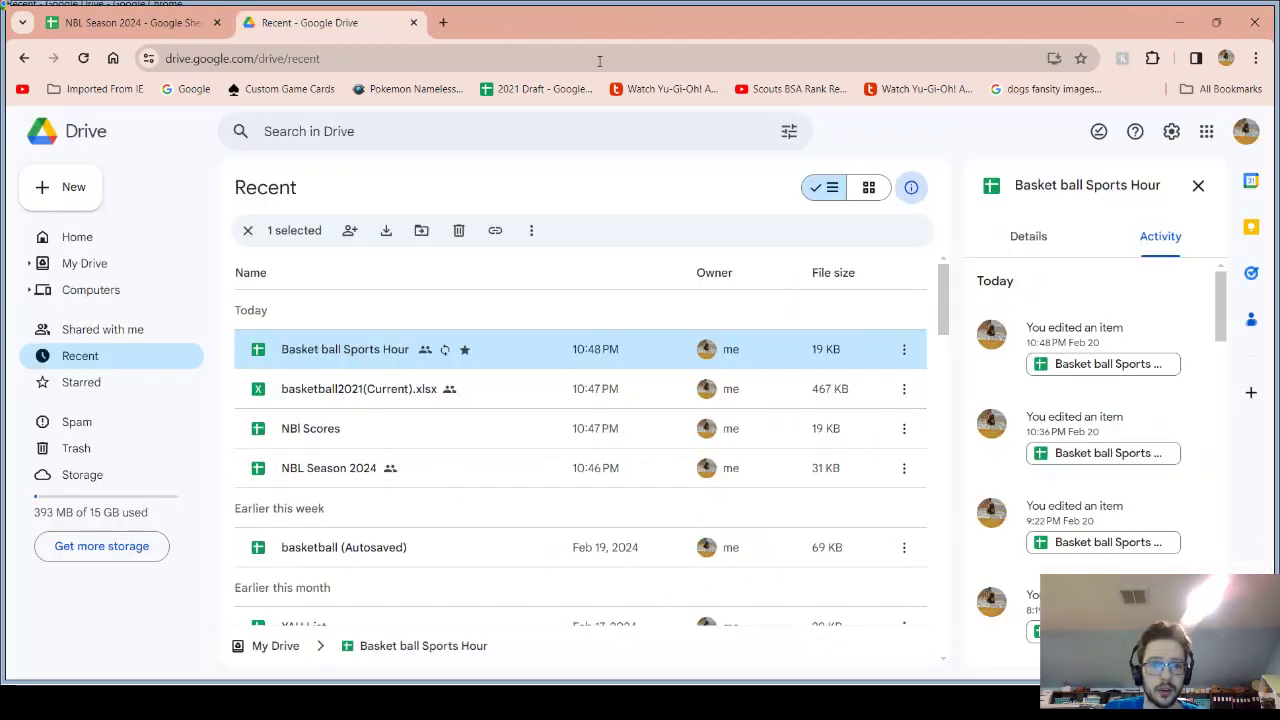
# Return to NBL Season 2024 and examine the Week 2 Predection final scores, particularly the Hawks at Ravens and Cardinals at Stars games
pyautogui.click(183, 12)
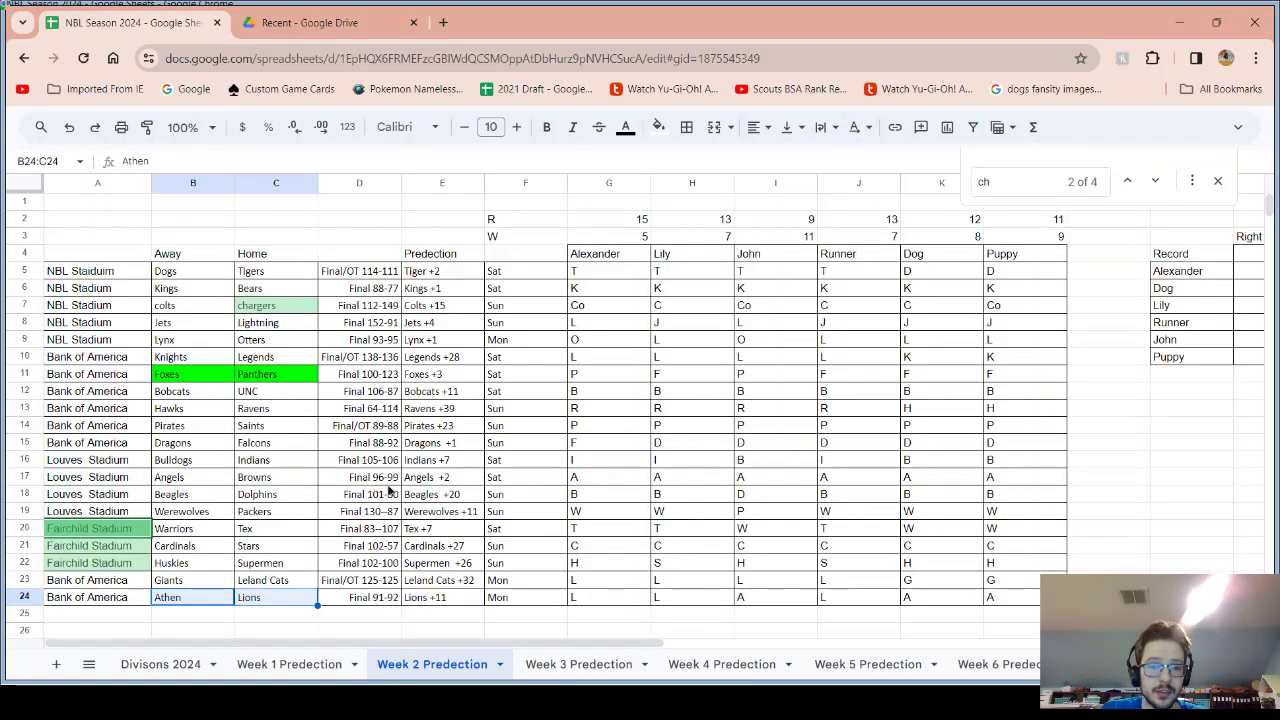
pyautogui.moveTo(373, 601); pyautogui.dragTo(364, 275)
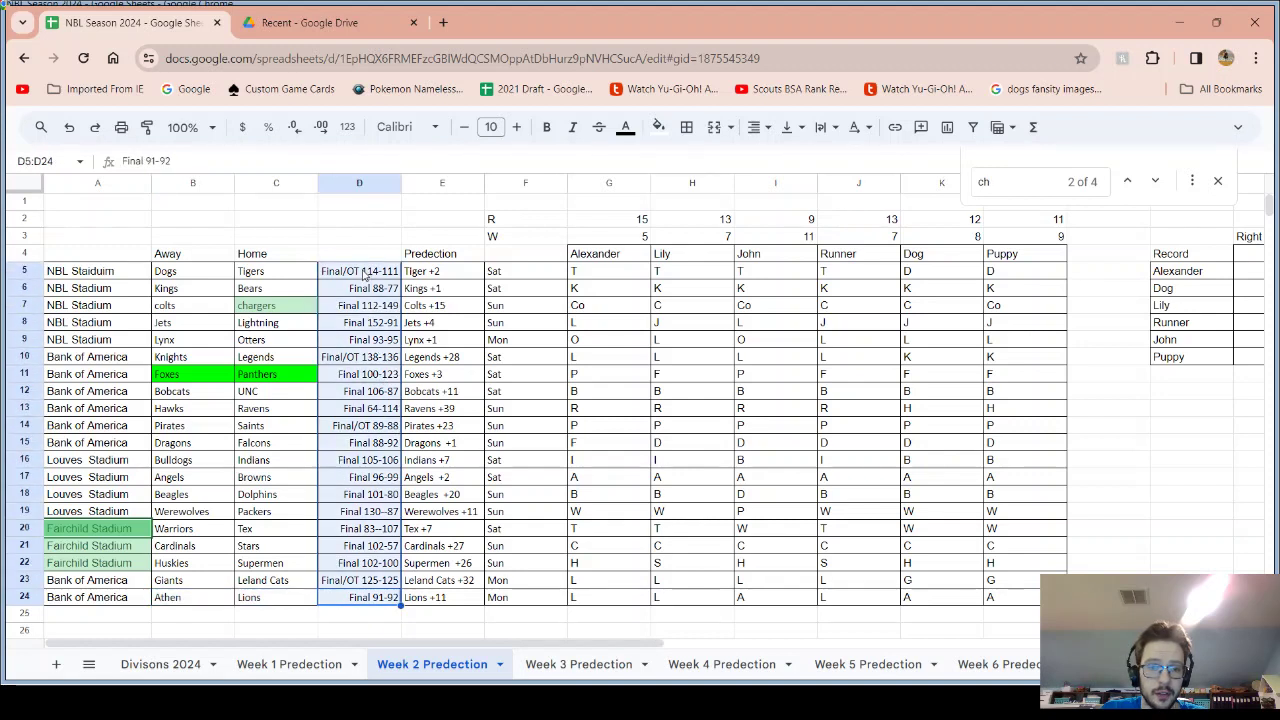
pyautogui.click(378, 418)
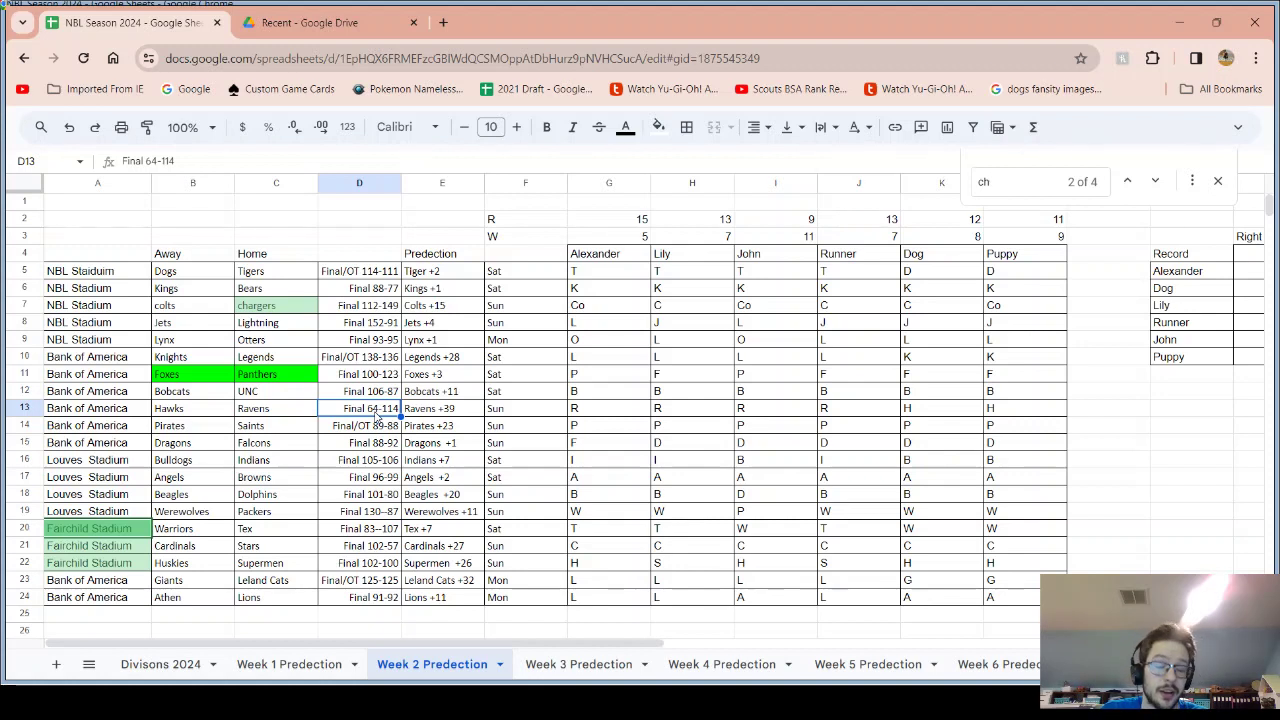
pyautogui.click(176, 410)
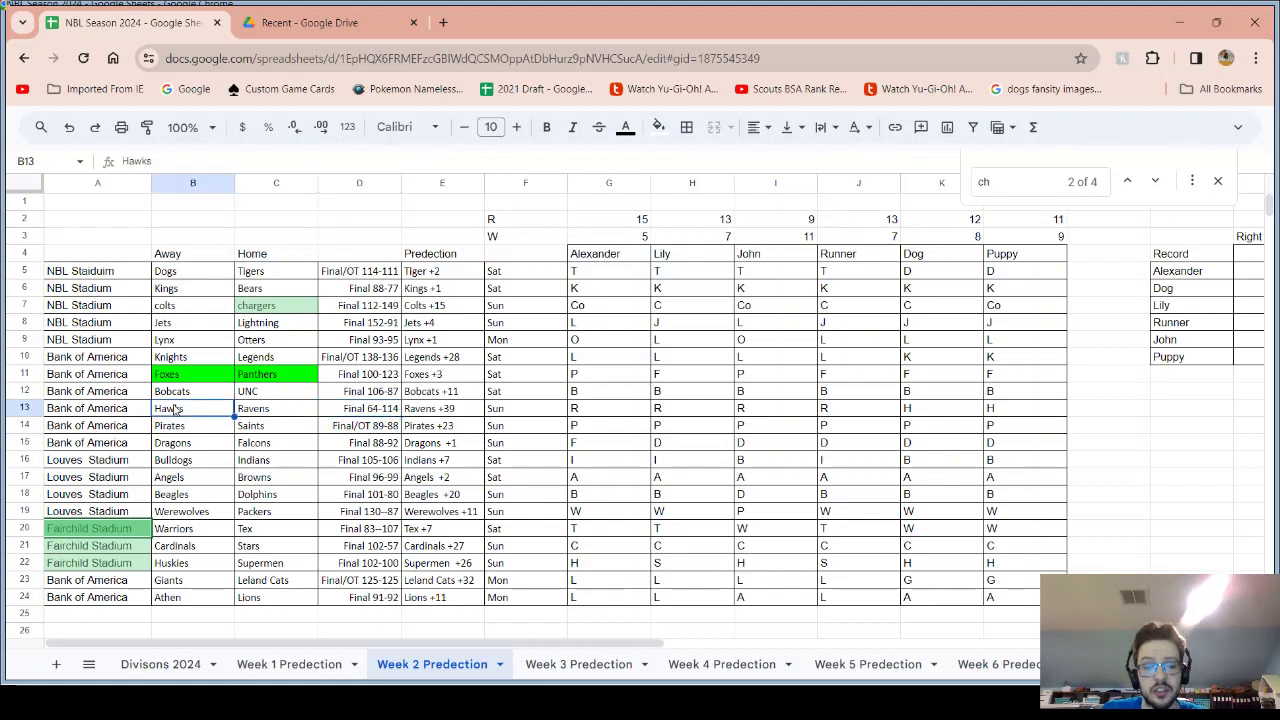
pyautogui.click(292, 555)
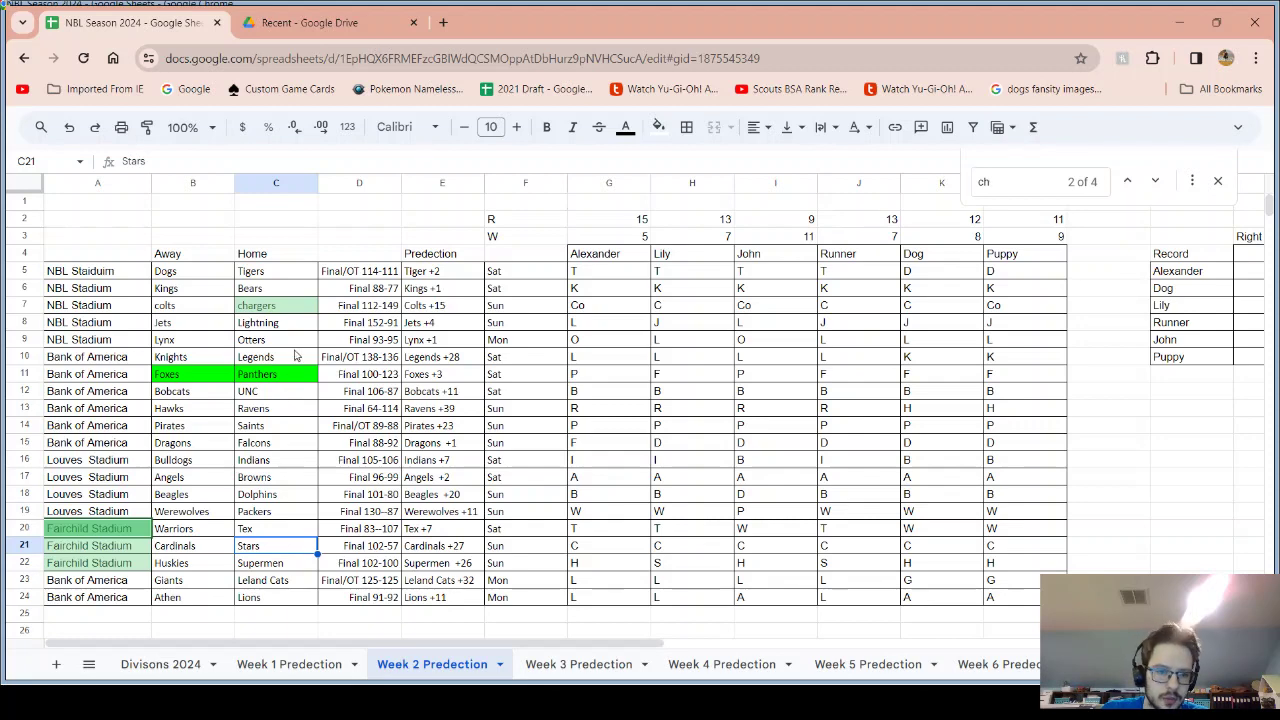
# Check the Hawks at Foxes and Supermen at Stars scores in Week 1 Predection, and close the sheet search back in Week 2 Predection
pyautogui.click(255, 664)
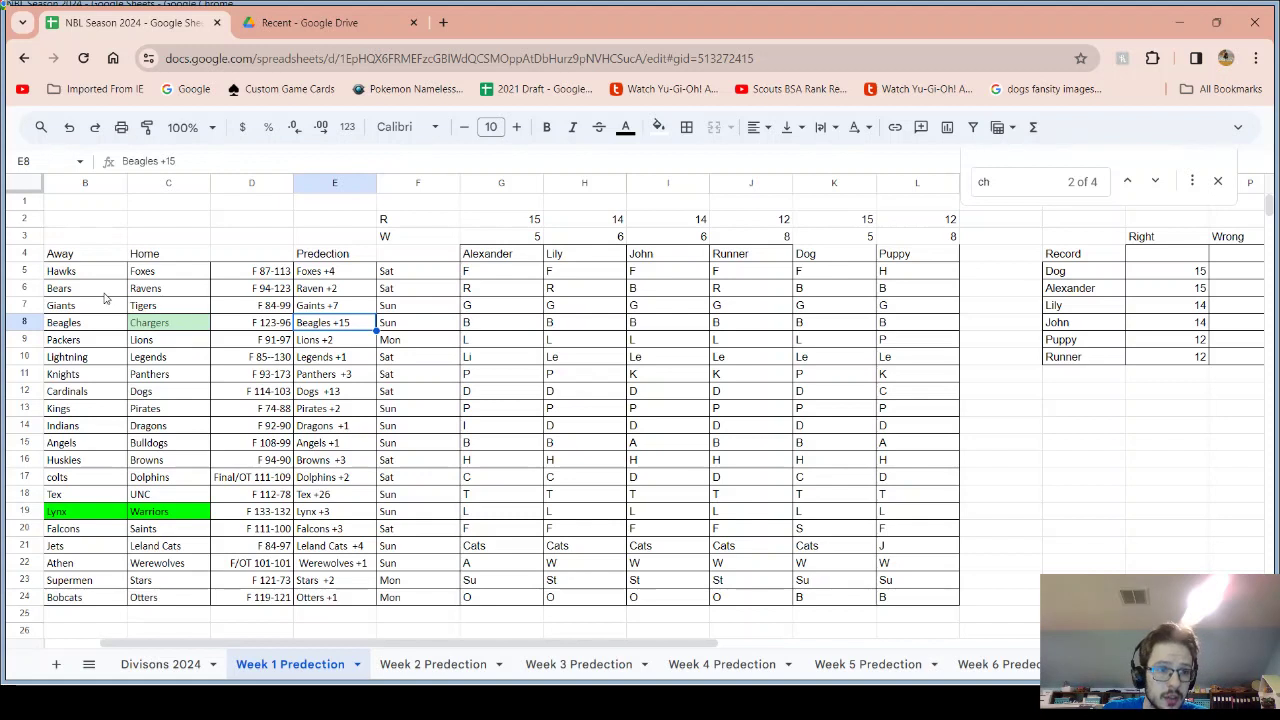
pyautogui.click(148, 277)
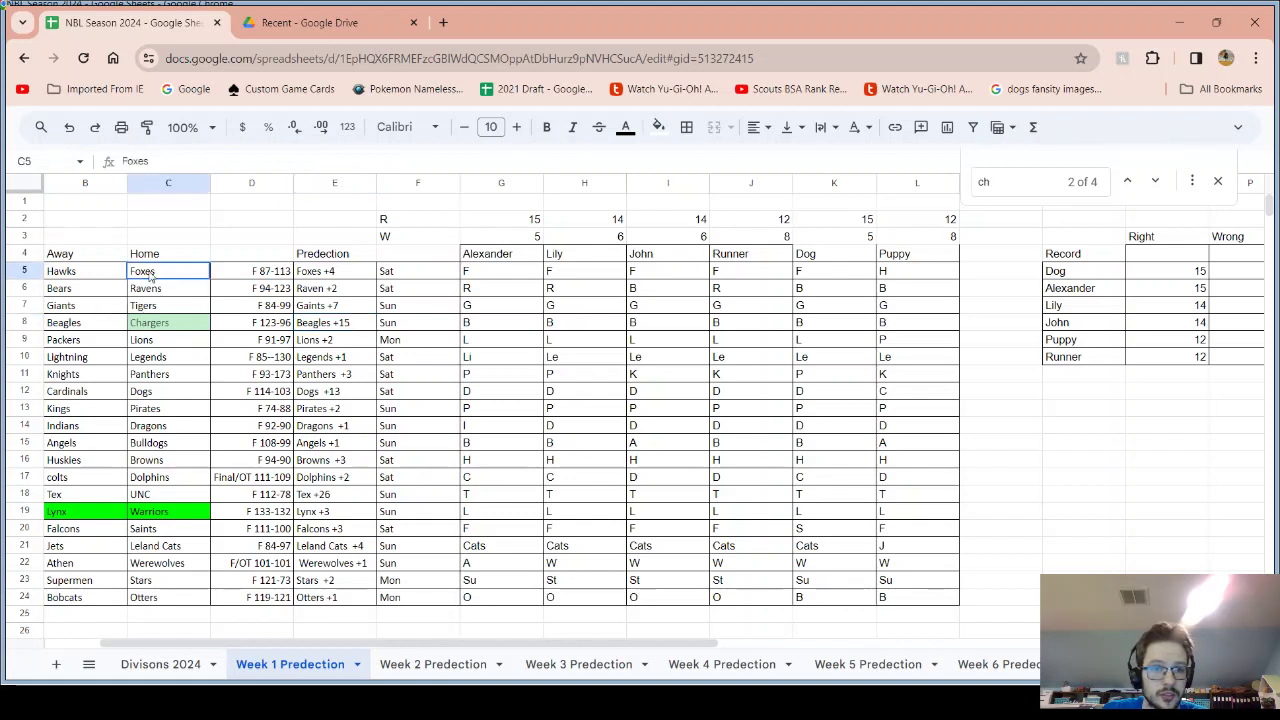
pyautogui.click(255, 281)
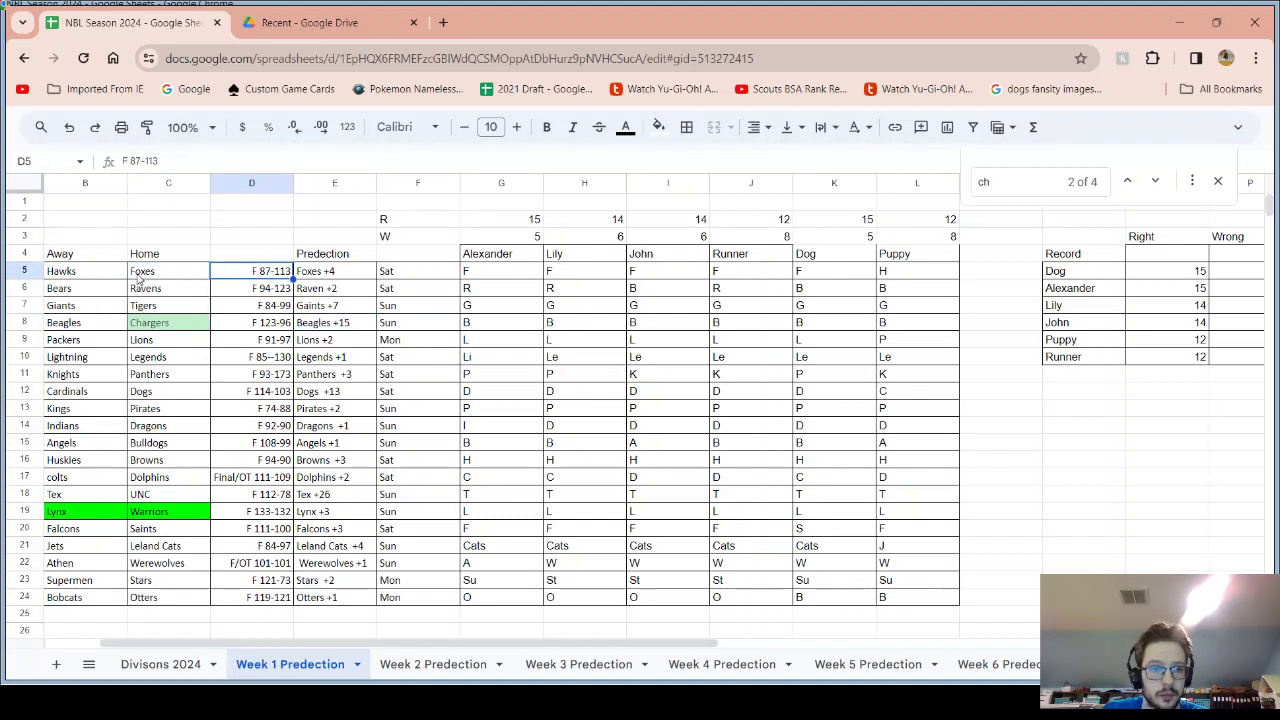
pyautogui.click(100, 274)
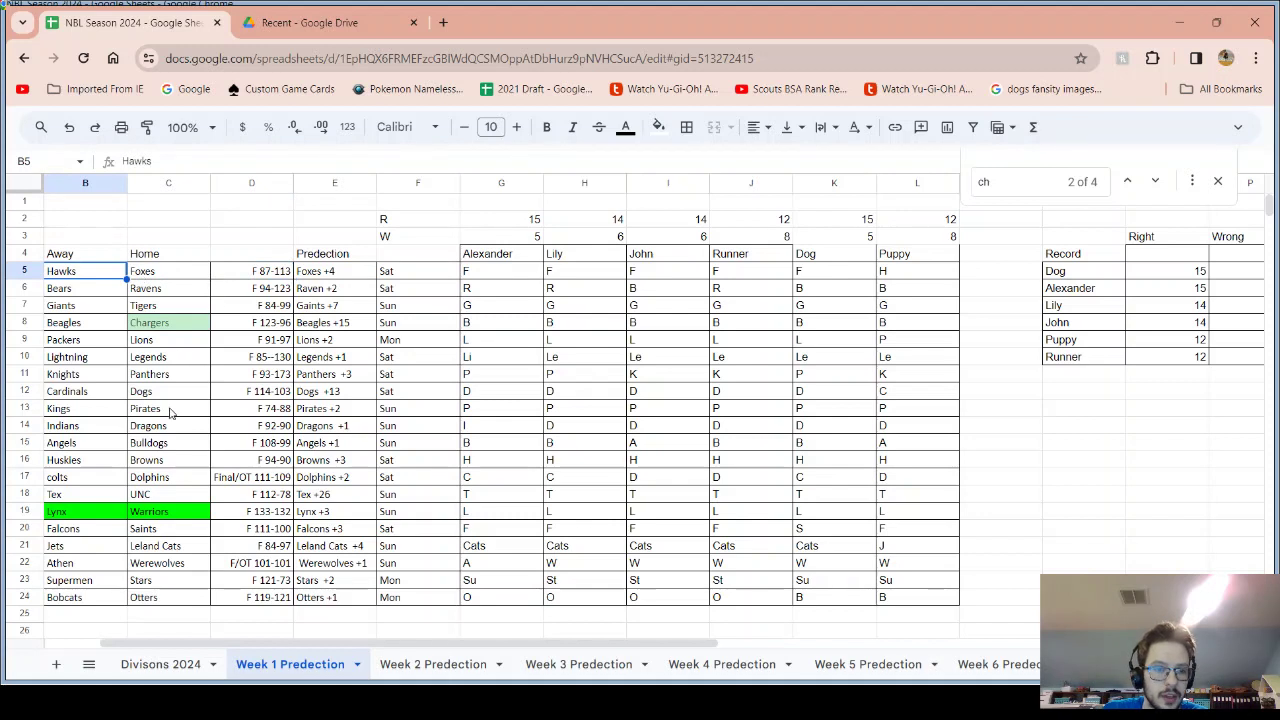
pyautogui.click(155, 580)
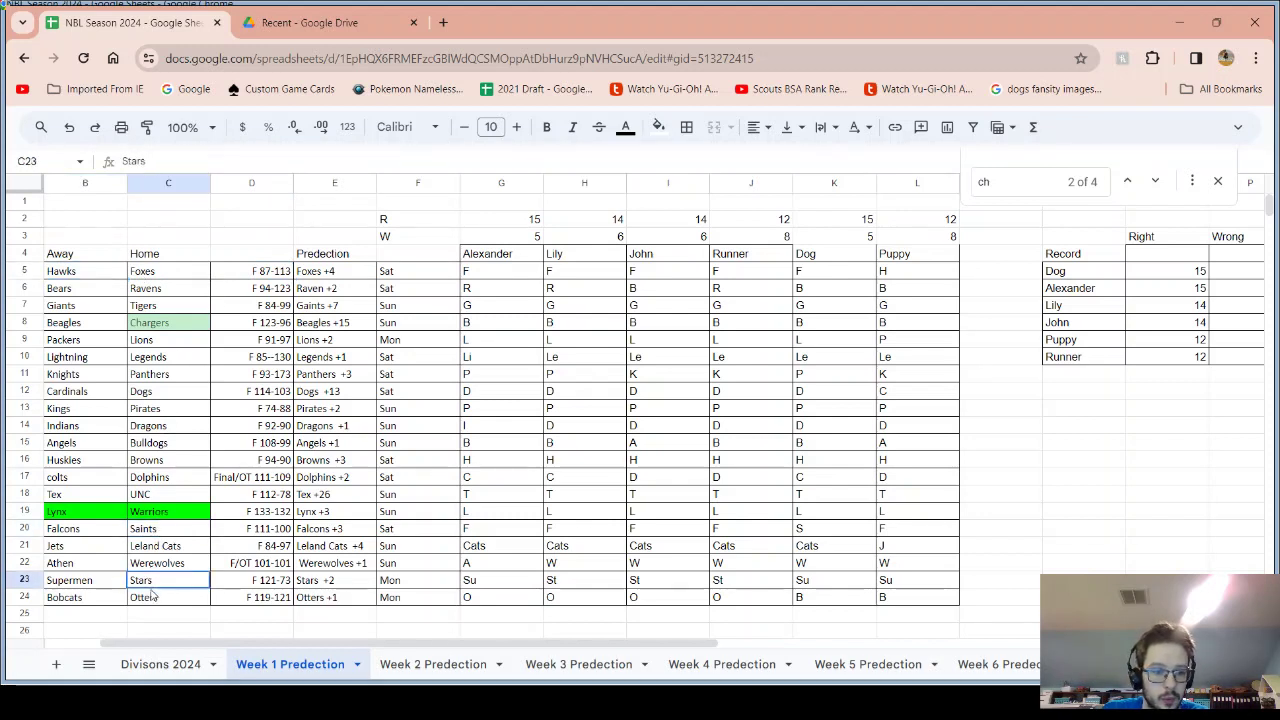
pyautogui.click(282, 585)
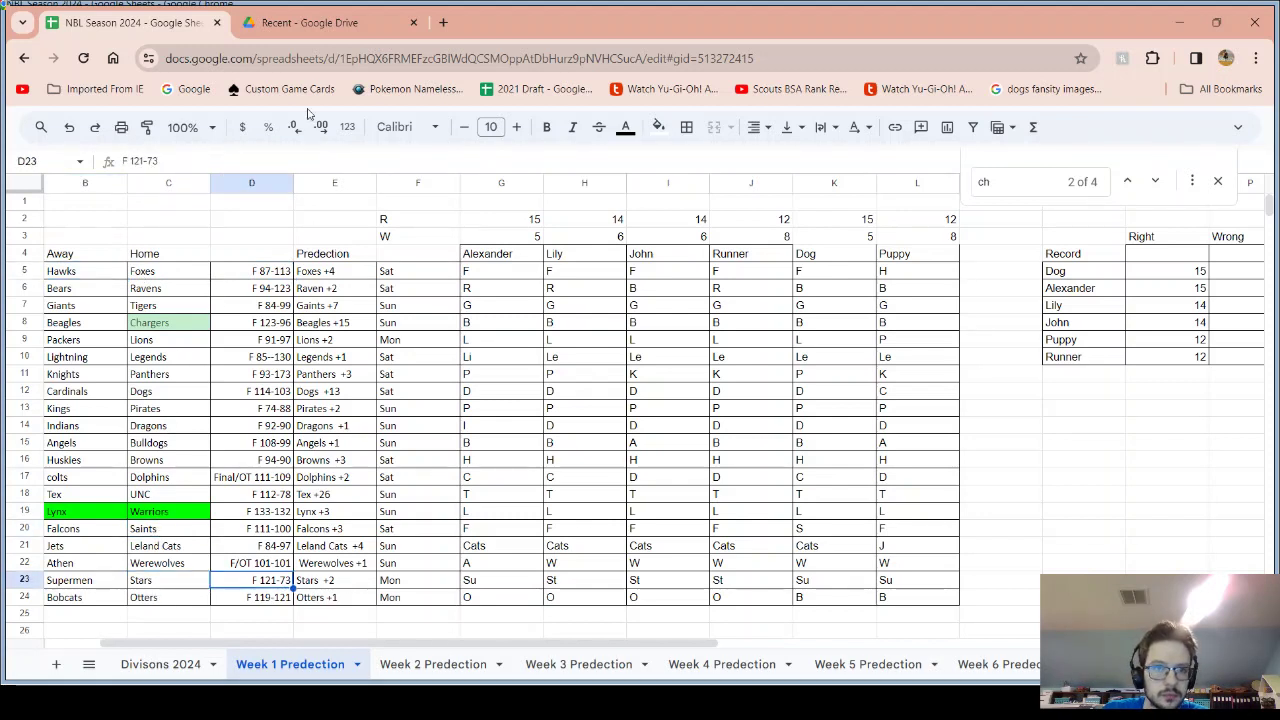
pyautogui.click(430, 668)
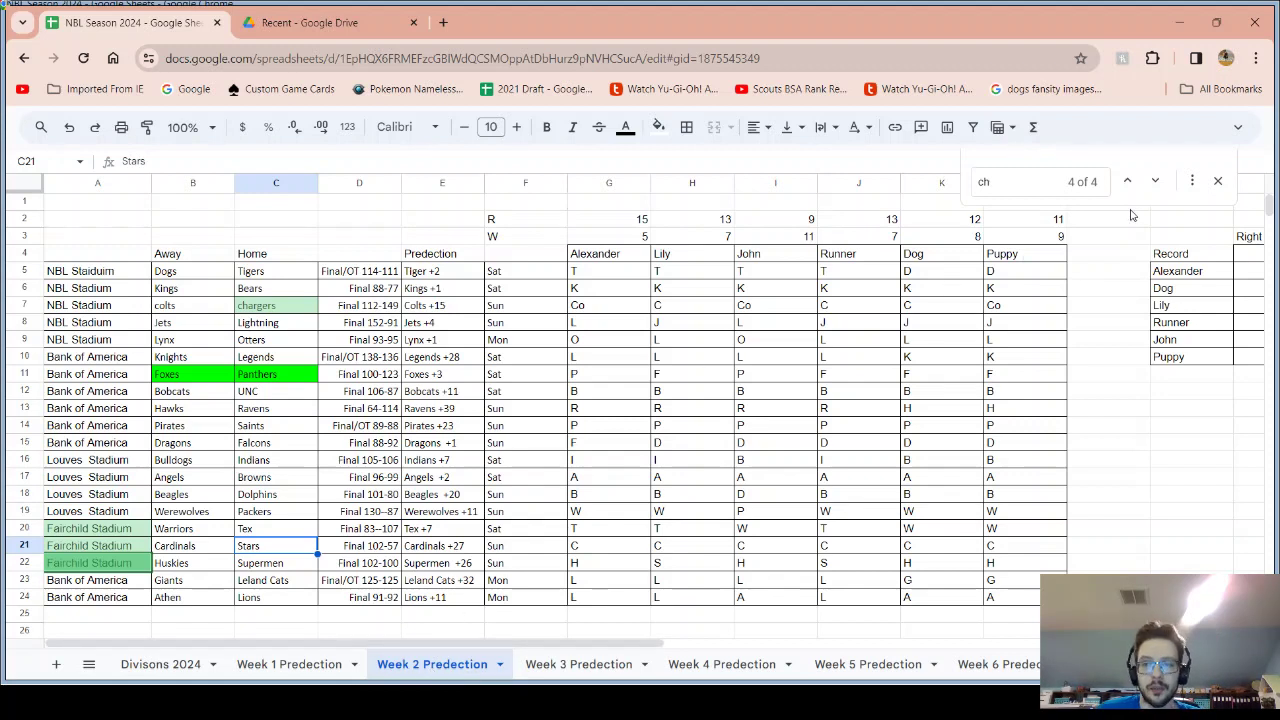
pyautogui.click(1217, 181)
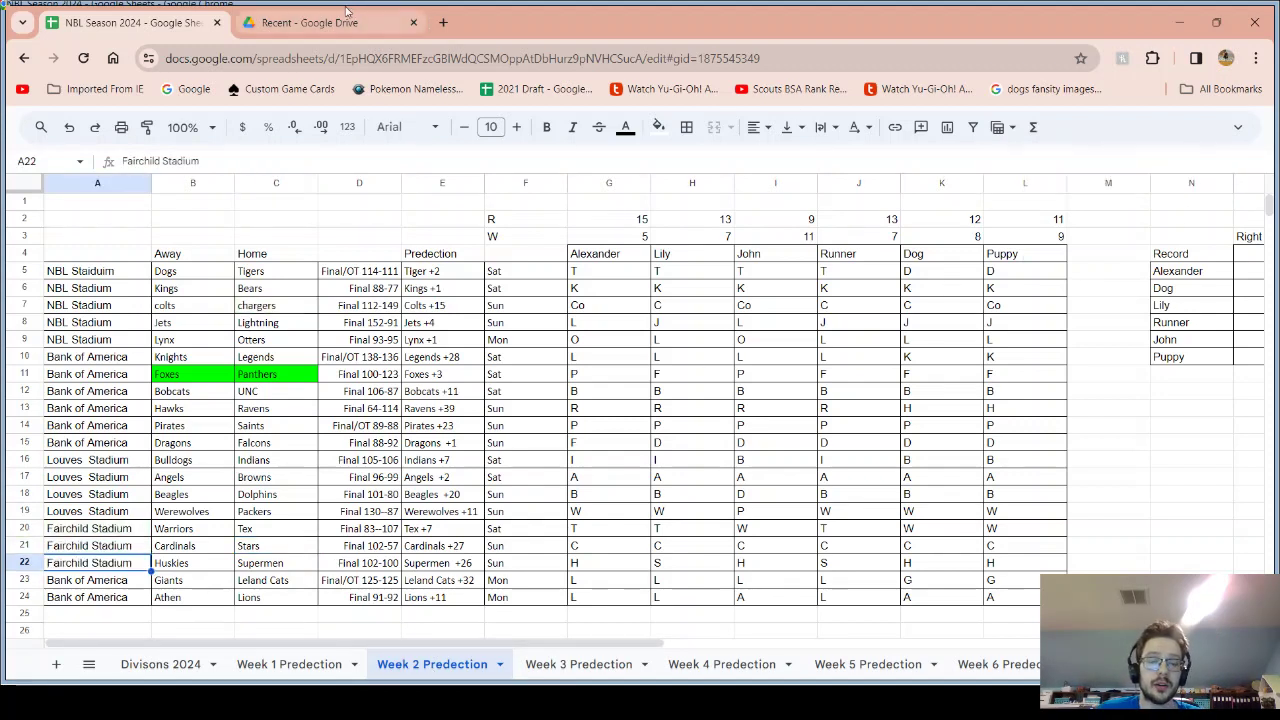